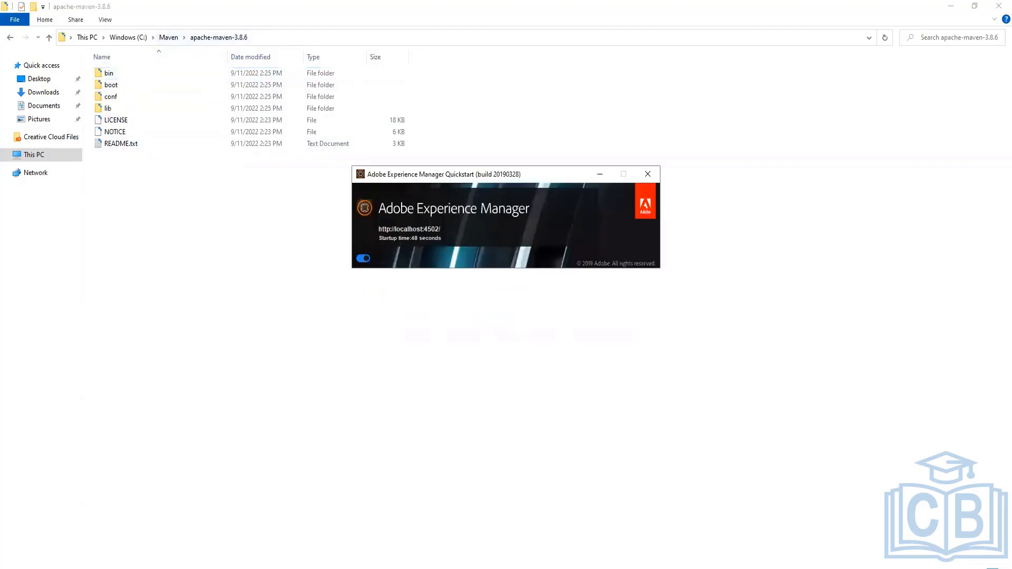
Switch between the open Chrome windows and tabs, ending on the AEM Start tools page
{"action": "left_click", "coordinate": [271, 568]}
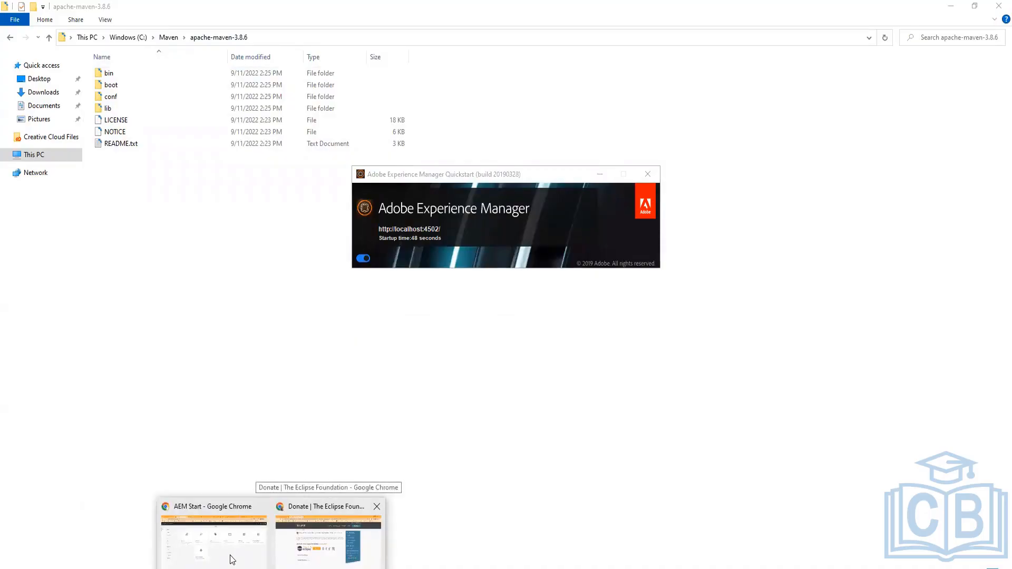
{"action": "left_click", "coordinate": [330, 554]}
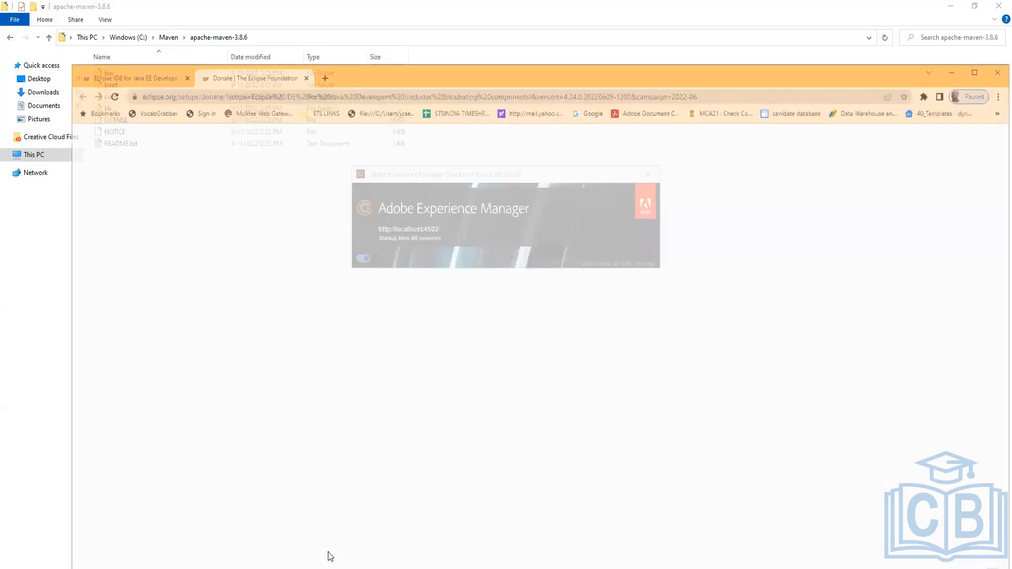
{"action": "left_click", "coordinate": [156, 42]}
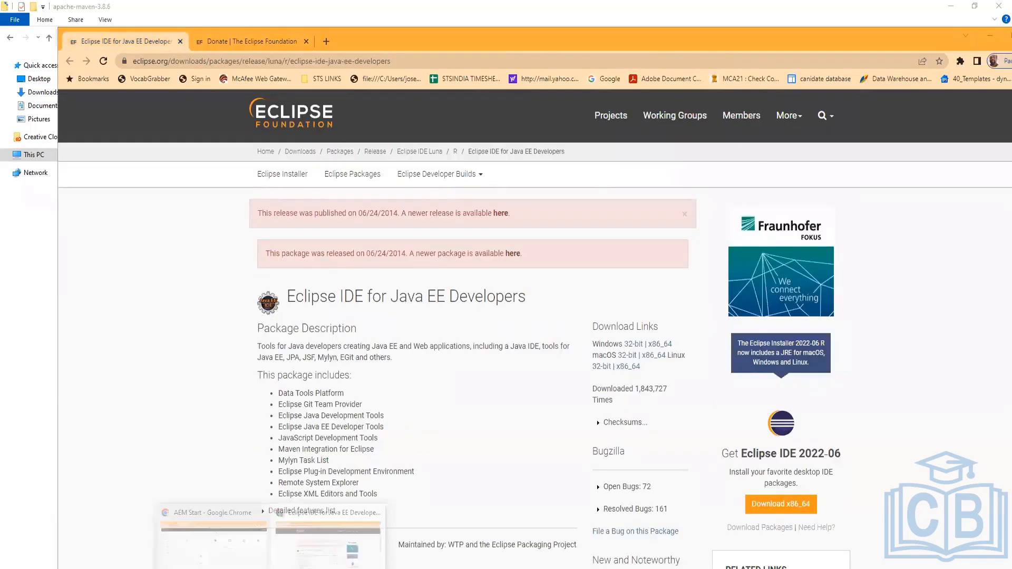
{"action": "left_click", "coordinate": [207, 549]}
{"action": "left_click", "coordinate": [764, 17]}
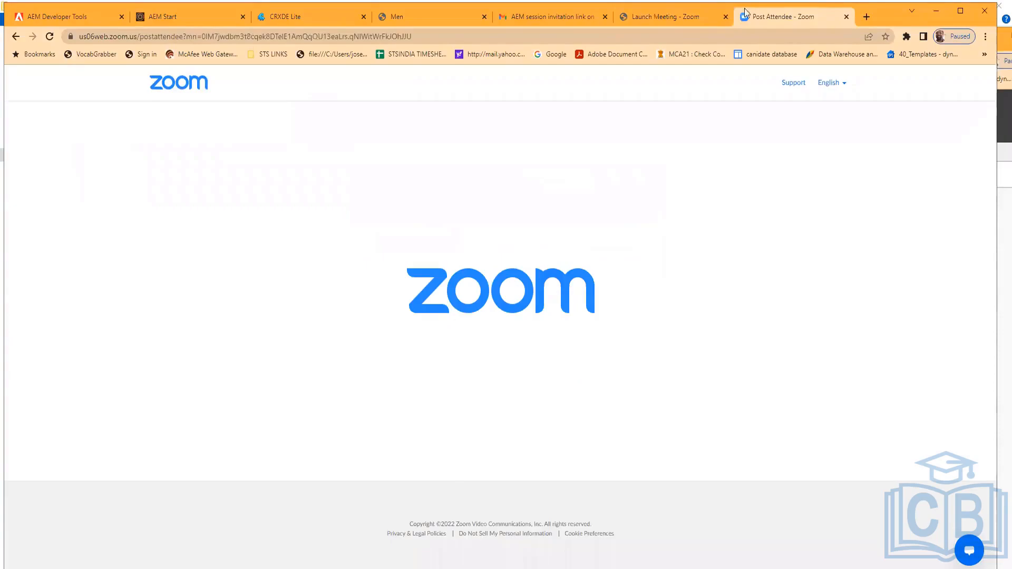
{"action": "left_click", "coordinate": [426, 16]}
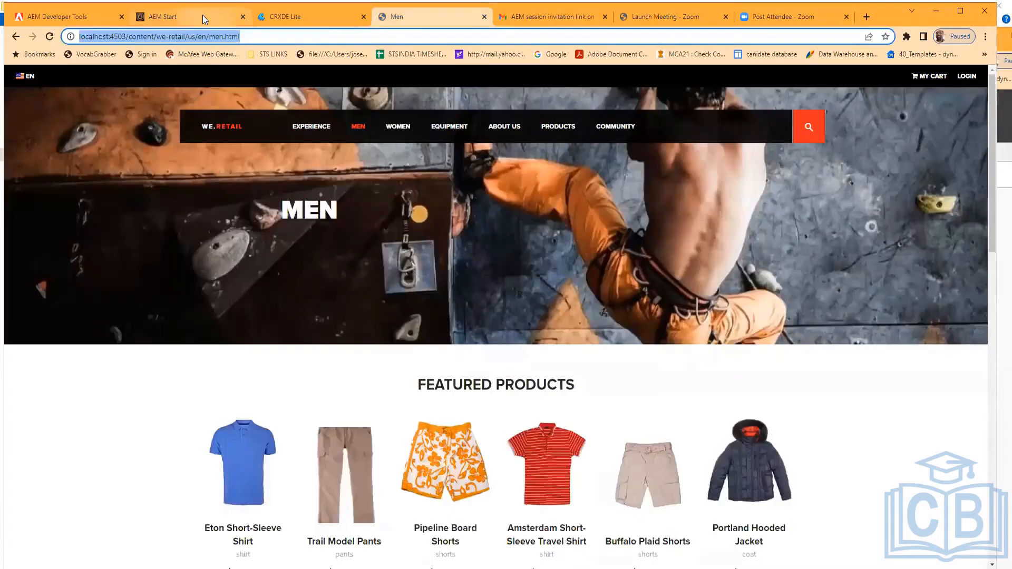
{"action": "left_click", "coordinate": [202, 15]}
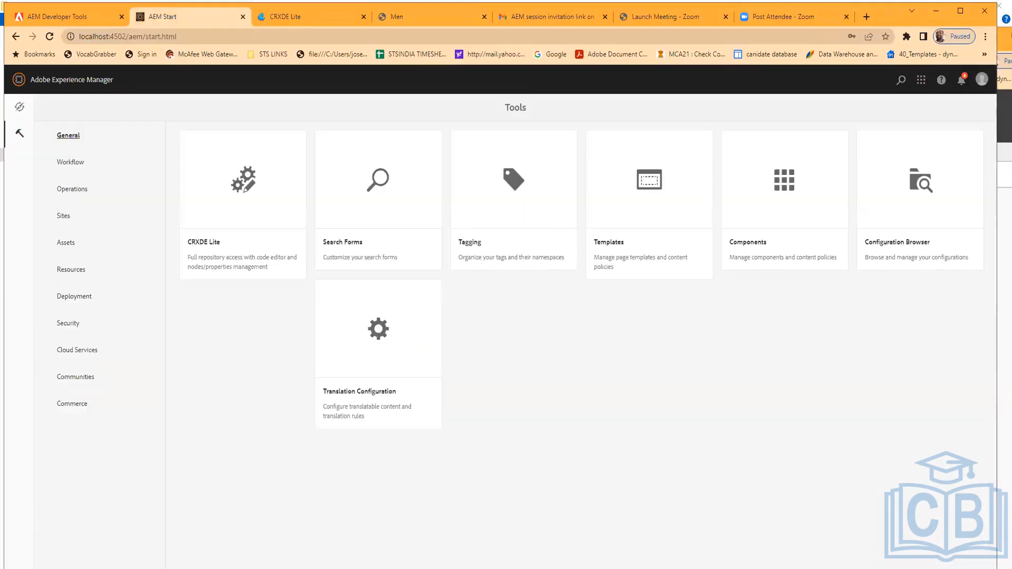
Bring up the Eclipse IDE welcome window, move it aside, and return to the browser
{"action": "left_click", "coordinate": [337, 567]}
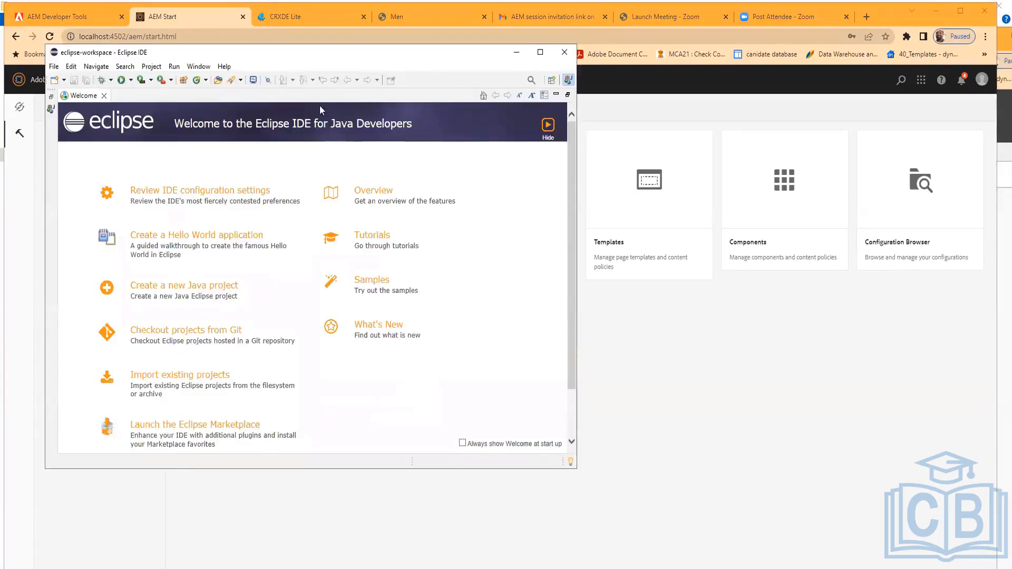
{"action": "left_click_drag", "start_coordinate": [240, 52], "coordinate": [337, 47]}
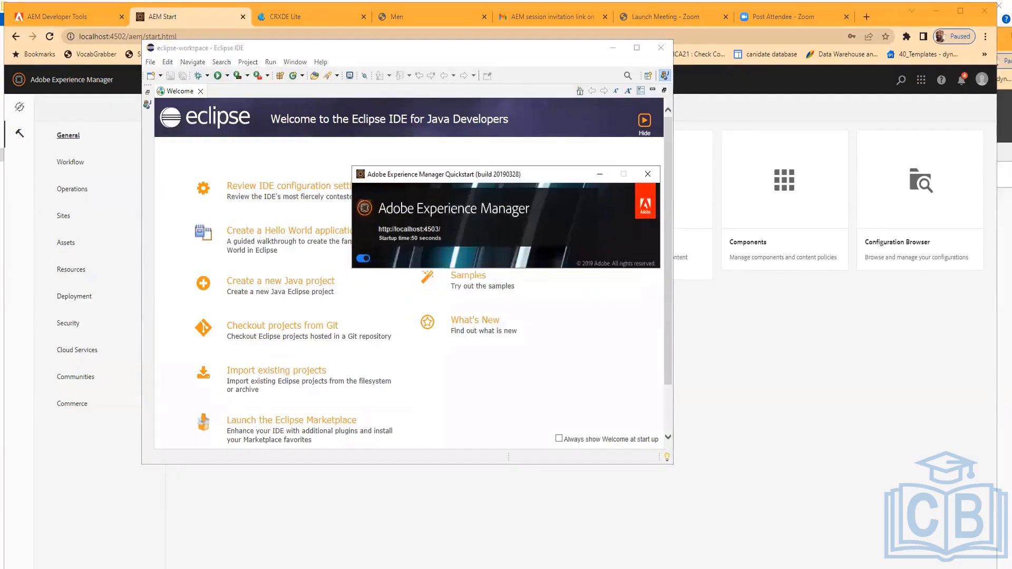
{"action": "key", "text": "alt+Tab"}
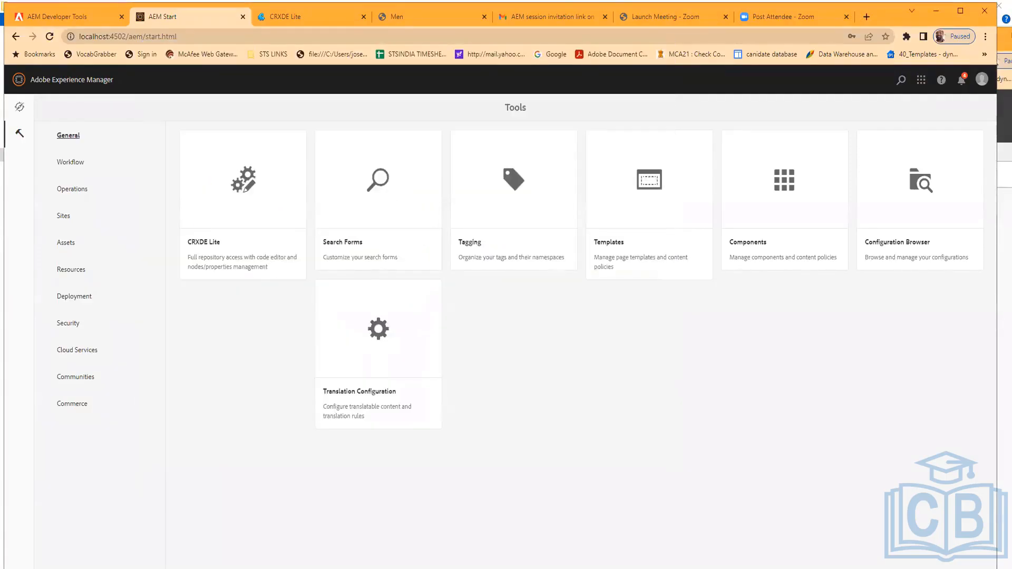
Open the AEM Developer Tools page and view its installation options
{"action": "mouse_move", "coordinate": [236, 561]}
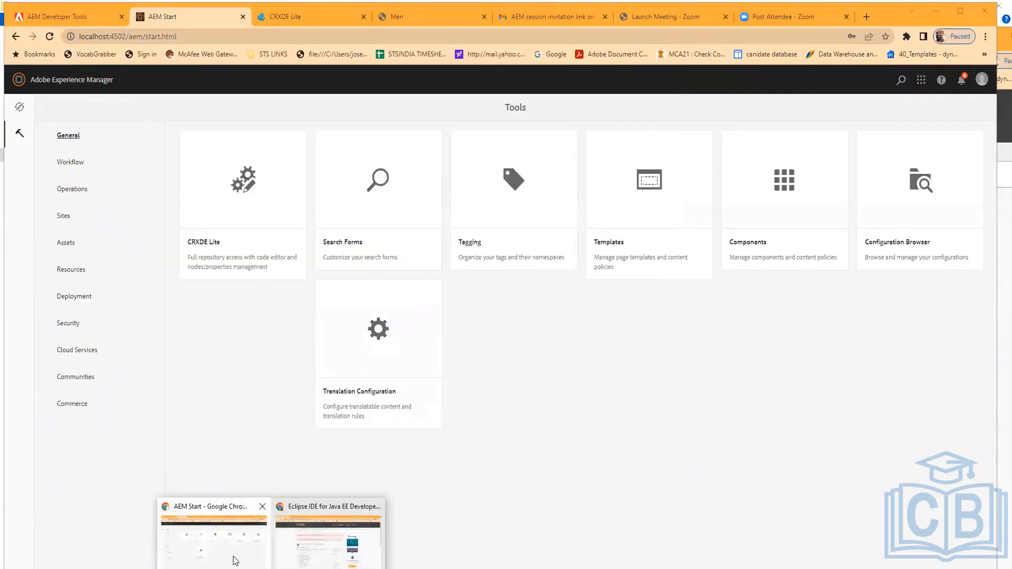
{"action": "left_click", "coordinate": [315, 552]}
{"action": "mouse_move", "coordinate": [220, 562]}
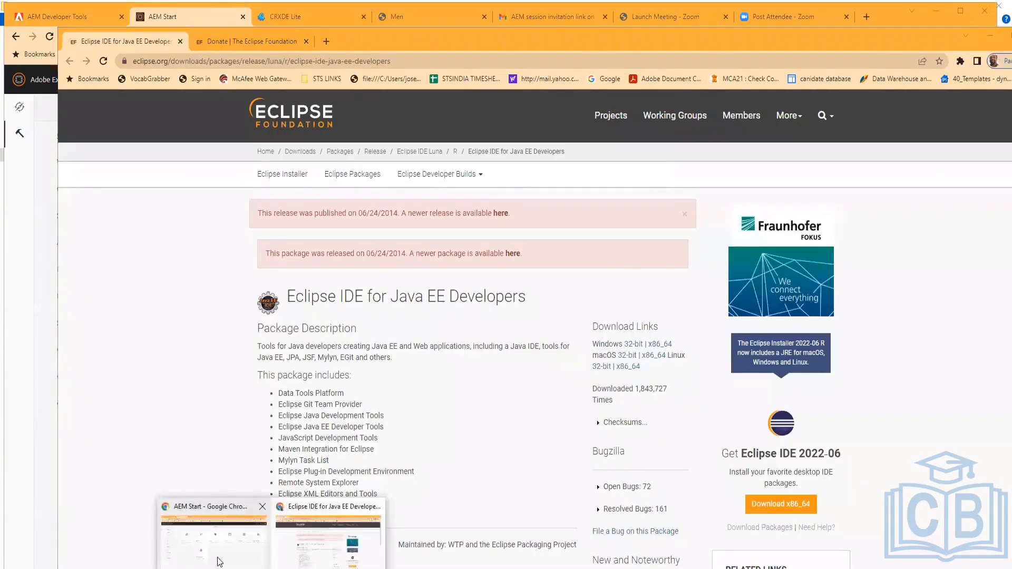
{"action": "left_click", "coordinate": [206, 522]}
{"action": "left_click", "coordinate": [100, 14]}
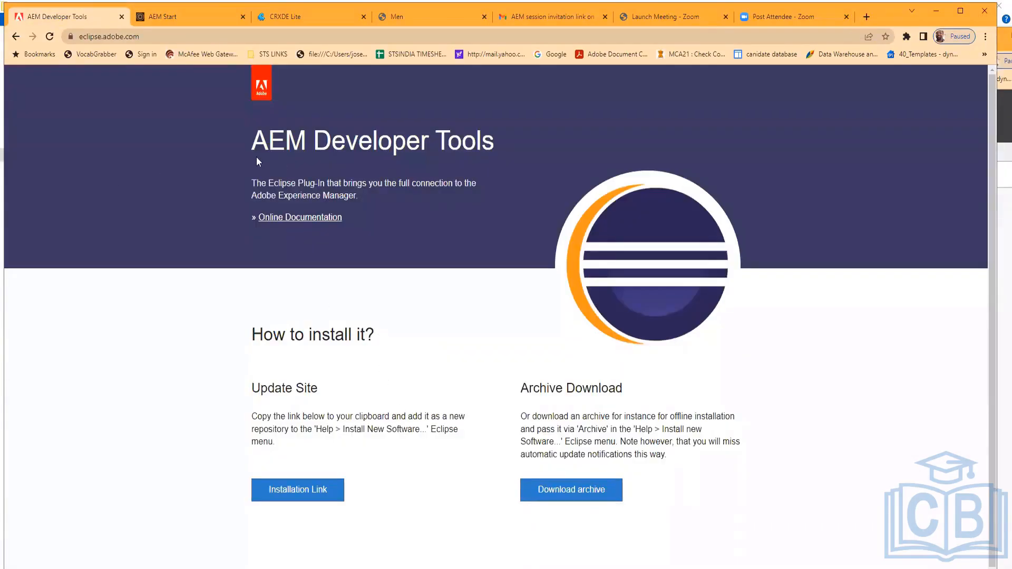
{"action": "scroll", "coordinate": [417, 437], "scroll_direction": "down", "scroll_amount": 1}
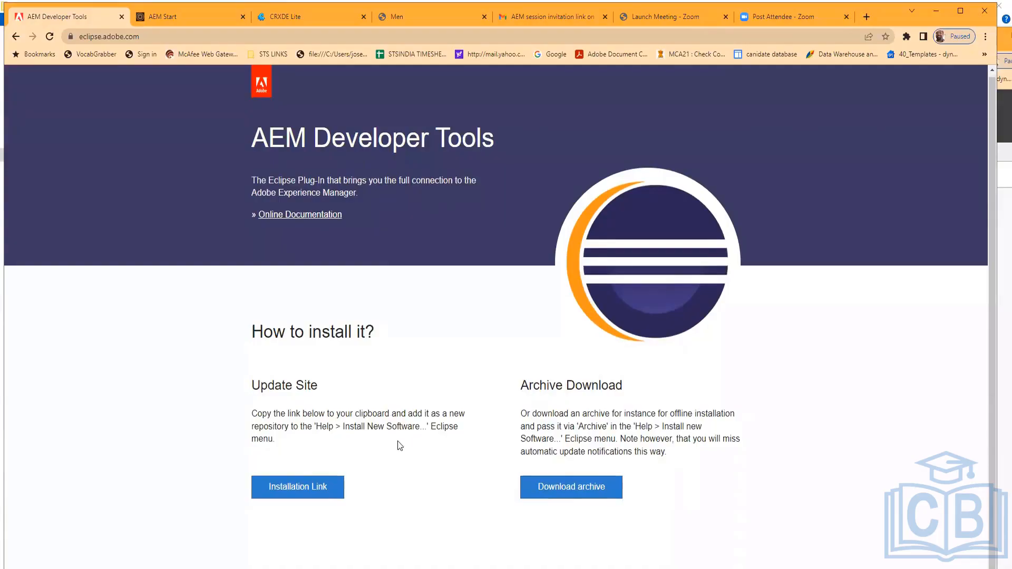
Go back to the AEM Developer Tools for Eclipse documentation and read its requirements and installation steps
{"action": "left_click", "coordinate": [17, 38]}
{"action": "left_click", "coordinate": [16, 37]}
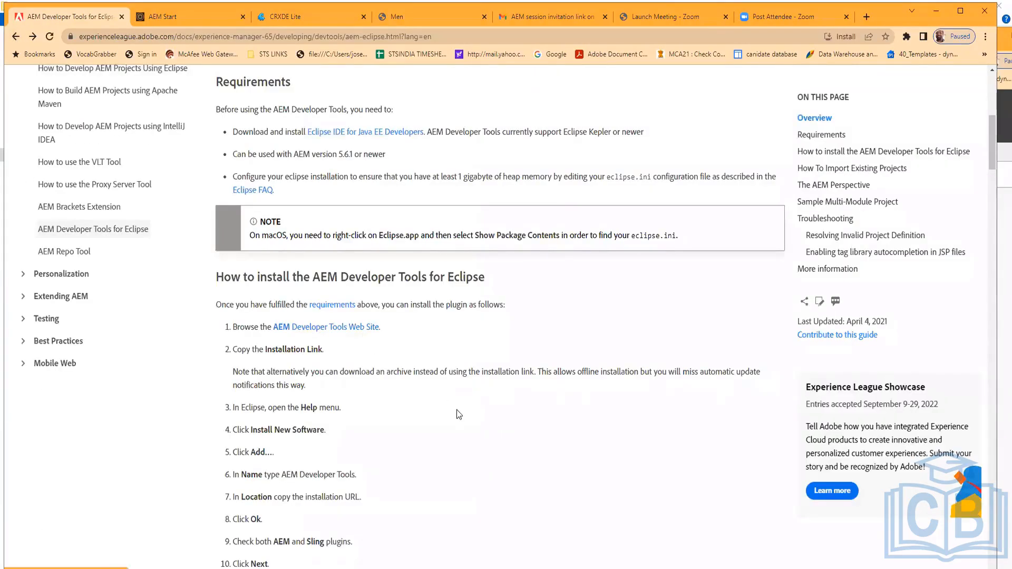
{"action": "scroll", "coordinate": [493, 205], "scroll_direction": "up", "scroll_amount": 5}
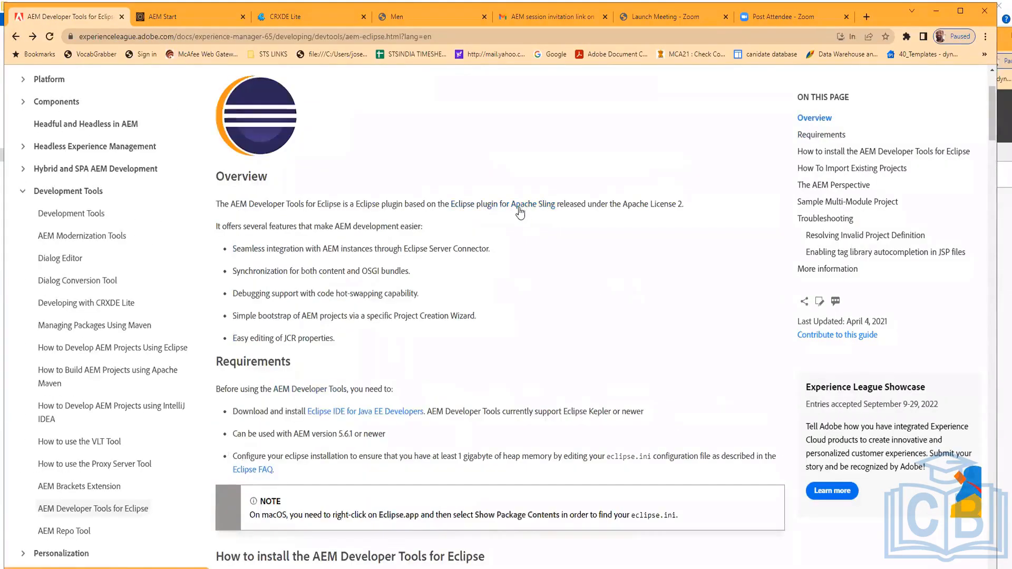
{"action": "scroll", "coordinate": [511, 215], "scroll_direction": "up", "scroll_amount": 3}
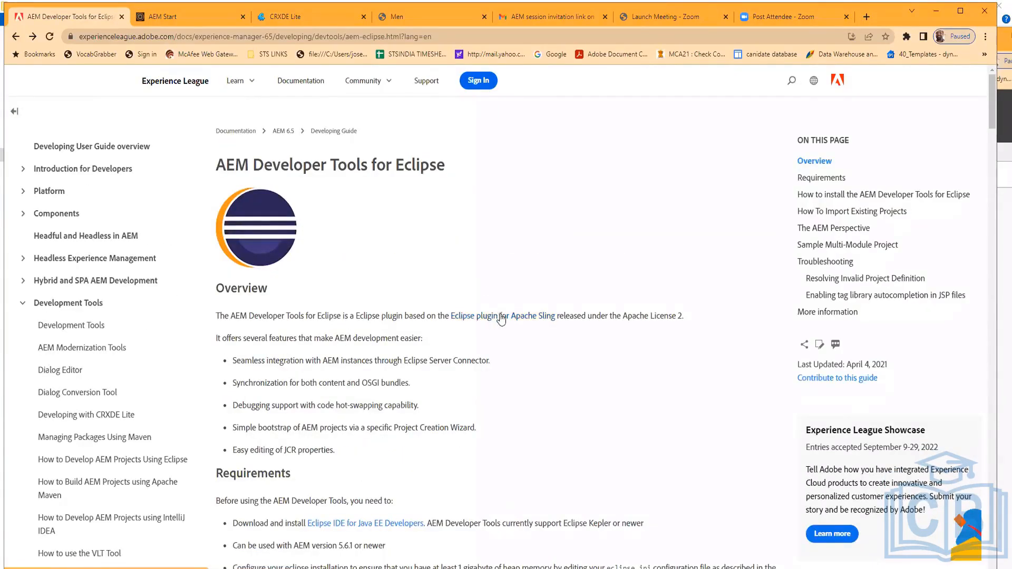
{"action": "scroll", "coordinate": [523, 301], "scroll_direction": "down", "scroll_amount": 3}
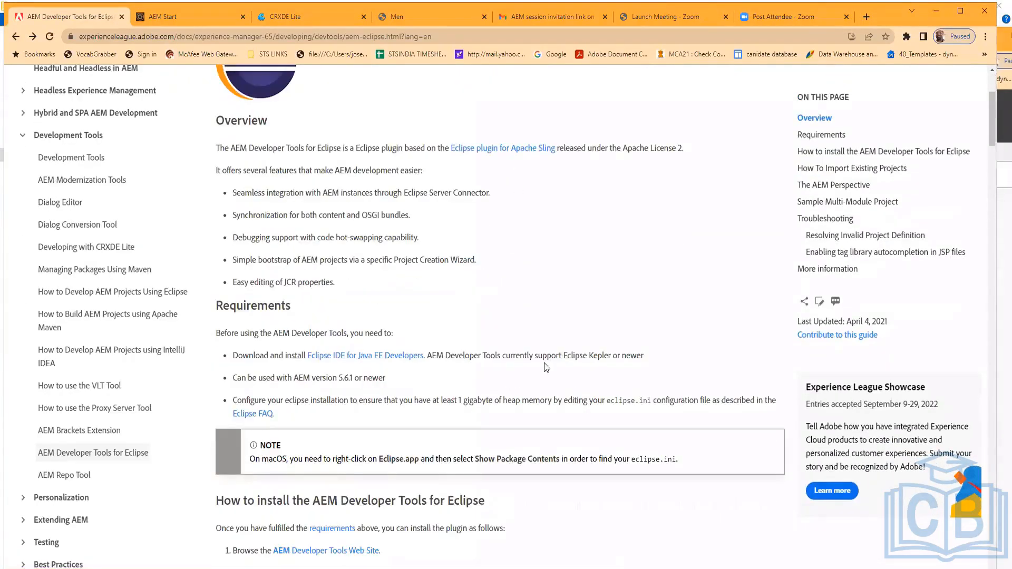
{"action": "scroll", "coordinate": [546, 367], "scroll_direction": "down", "scroll_amount": 2}
{"action": "scroll", "coordinate": [545, 367], "scroll_direction": "down", "scroll_amount": 5}
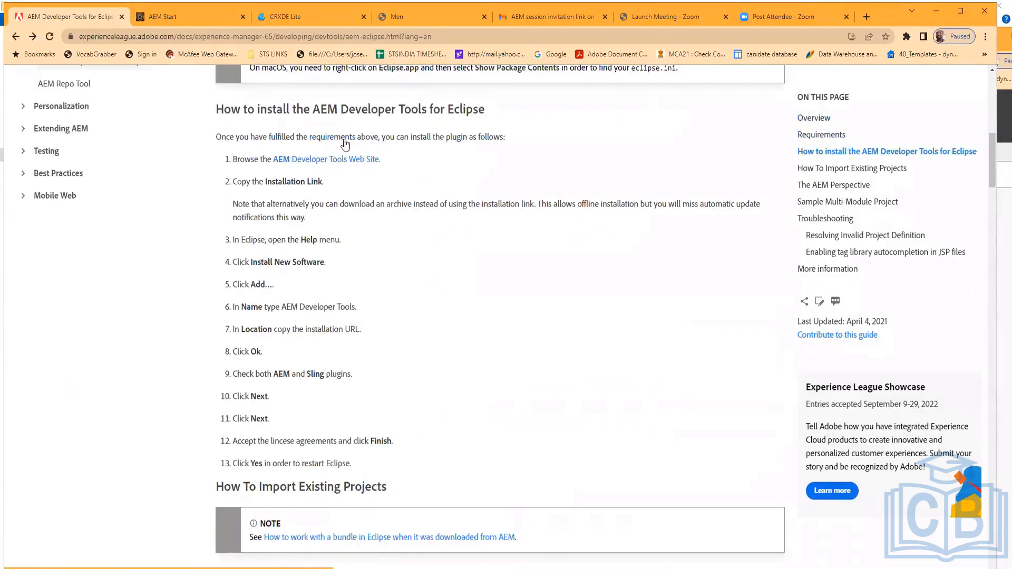
{"action": "scroll", "coordinate": [498, 318], "scroll_direction": "up", "scroll_amount": 3}
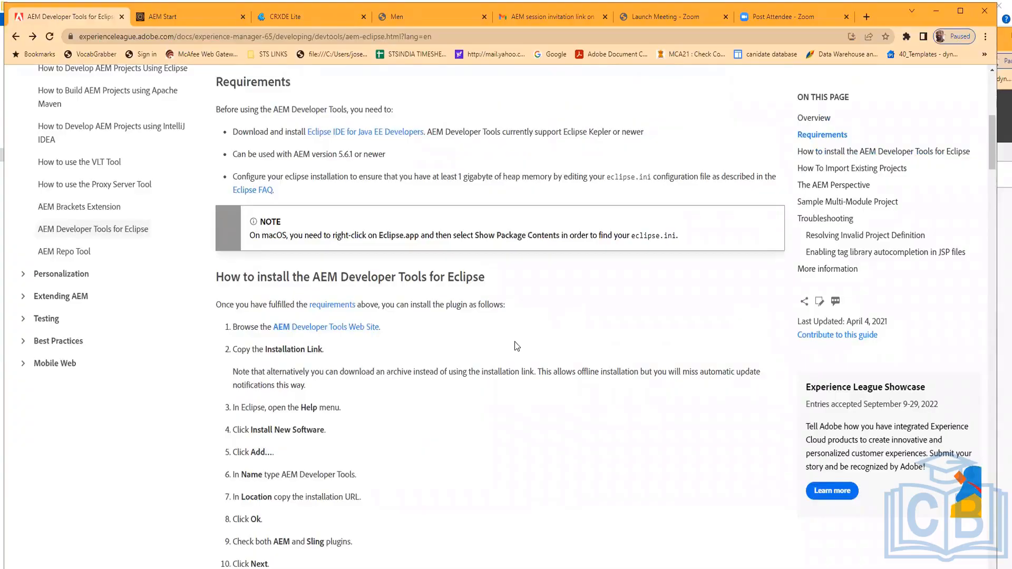
{"action": "scroll", "coordinate": [516, 346], "scroll_direction": "down", "scroll_amount": 6}
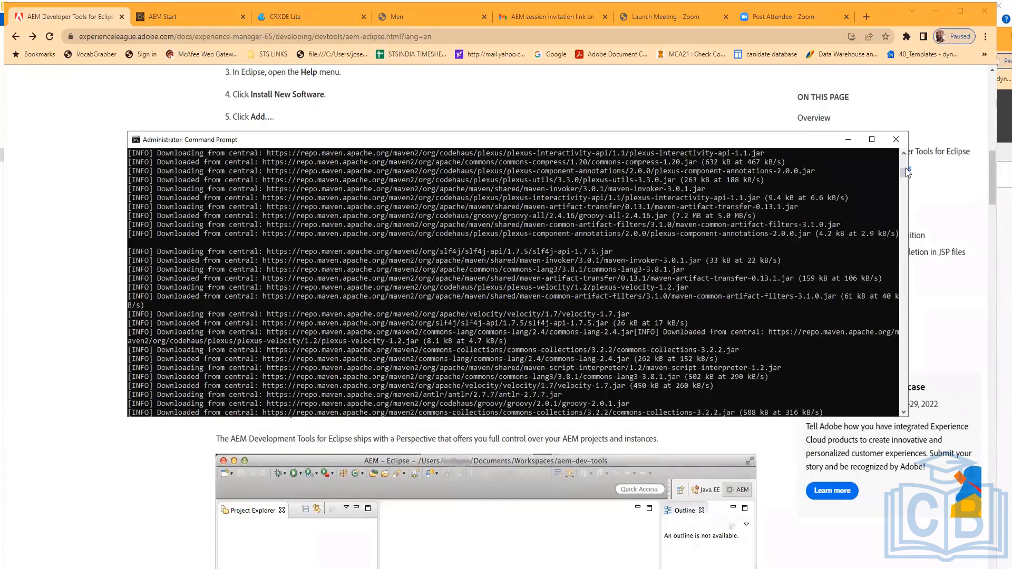
Bring the Command Prompt window running the Maven archetype command into view and reposition it
{"action": "left_click_drag", "start_coordinate": [904, 170], "coordinate": [905, 154]}
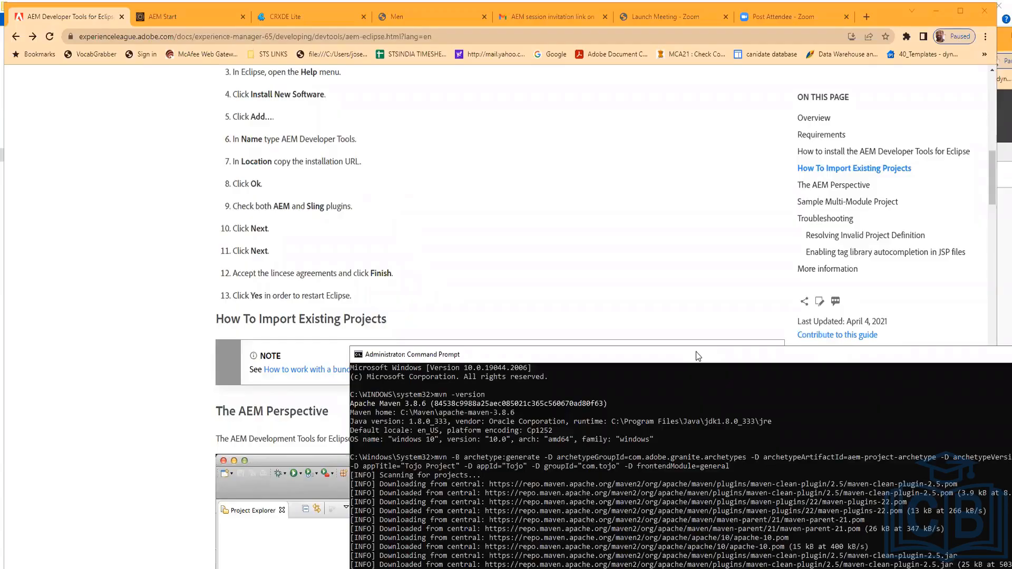
{"action": "left_click_drag", "start_coordinate": [695, 352], "coordinate": [493, 233]}
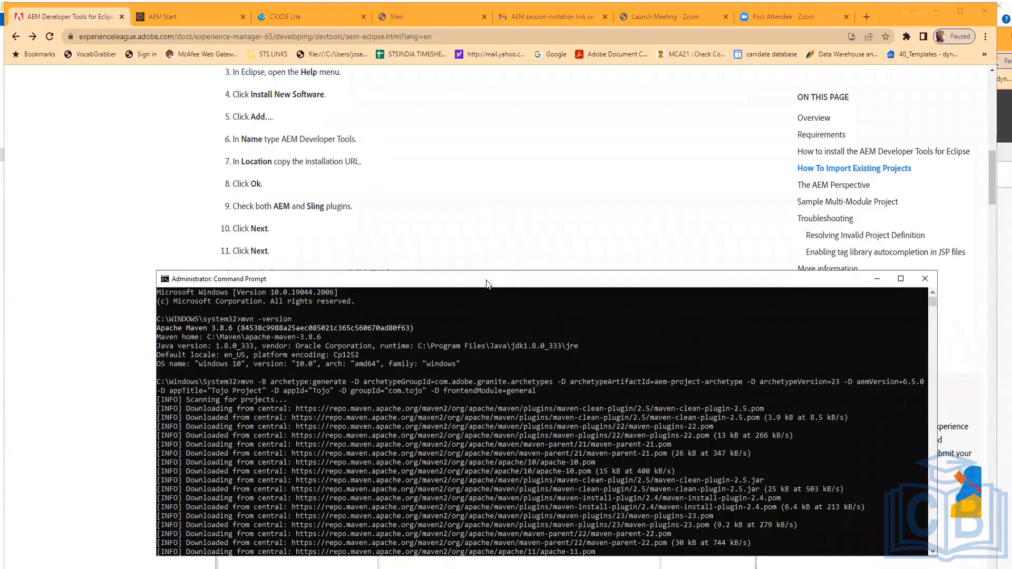
{"action": "left_click_drag", "start_coordinate": [487, 284], "coordinate": [476, 163]}
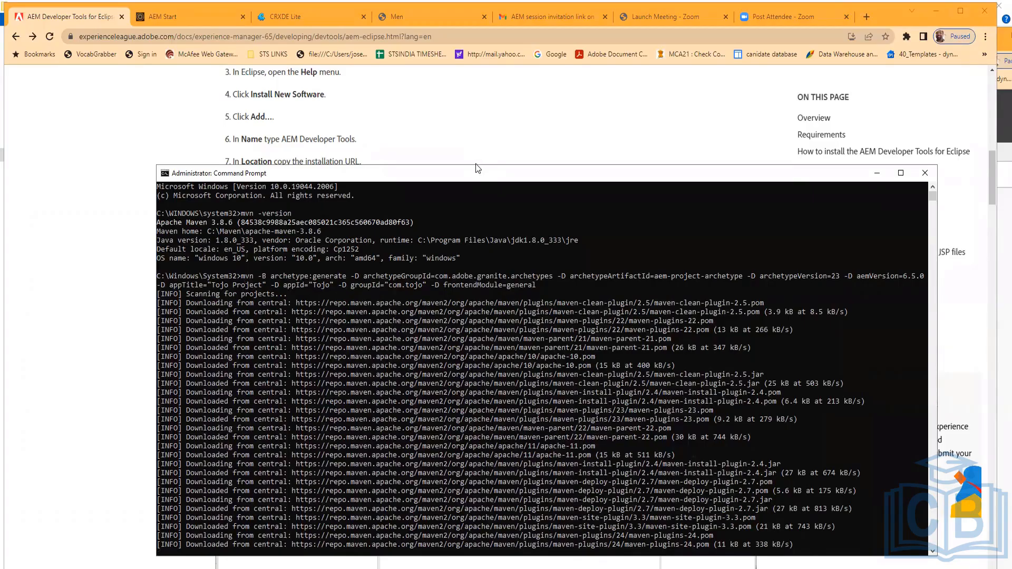
{"action": "left_click_drag", "start_coordinate": [476, 165], "coordinate": [476, 80]}
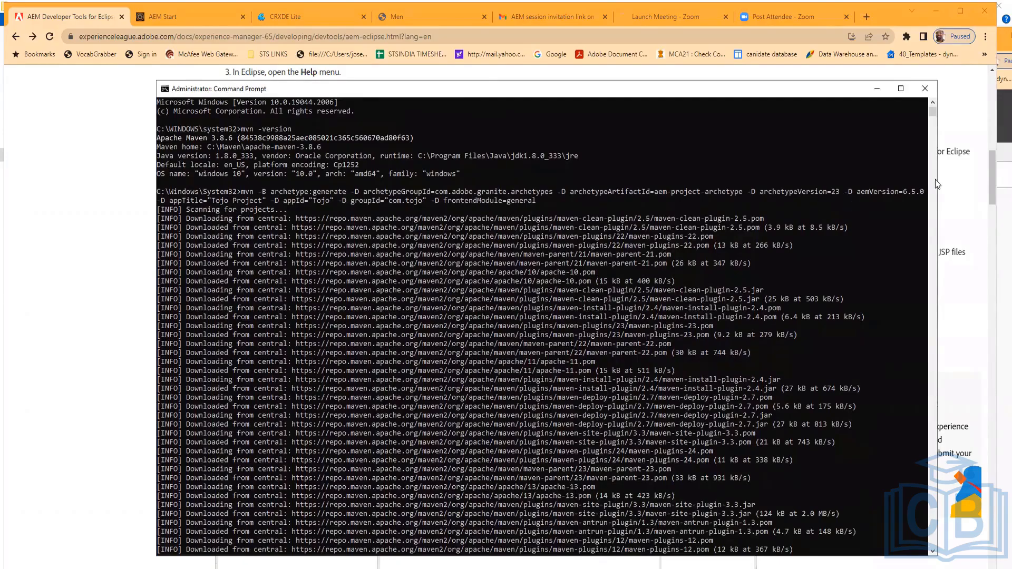
{"action": "left_click_drag", "start_coordinate": [932, 113], "coordinate": [929, 134]}
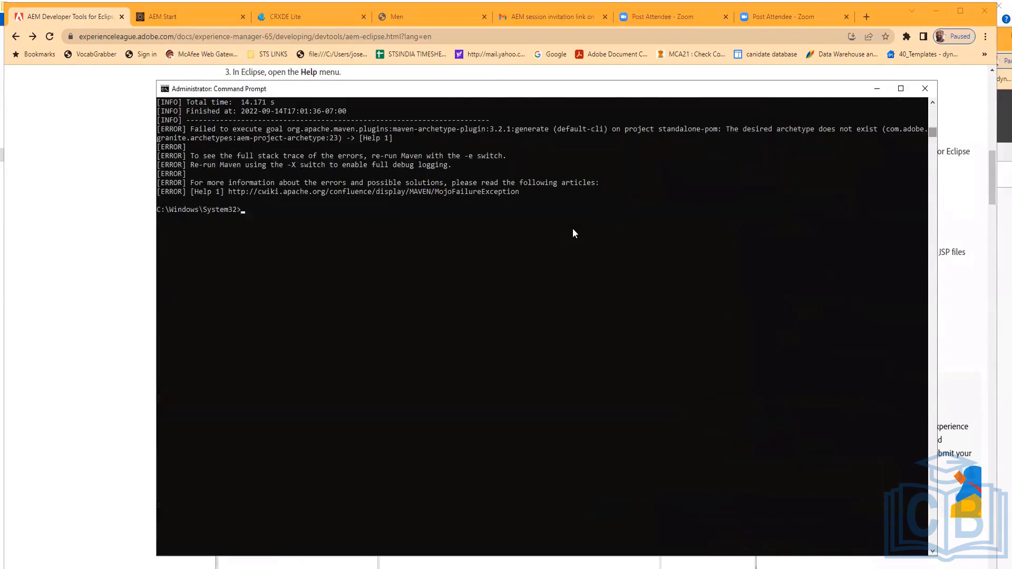
Scroll through the Maven archetype generation output to examine the build result and errors
{"action": "scroll", "coordinate": [573, 229], "scroll_direction": "up", "scroll_amount": 6}
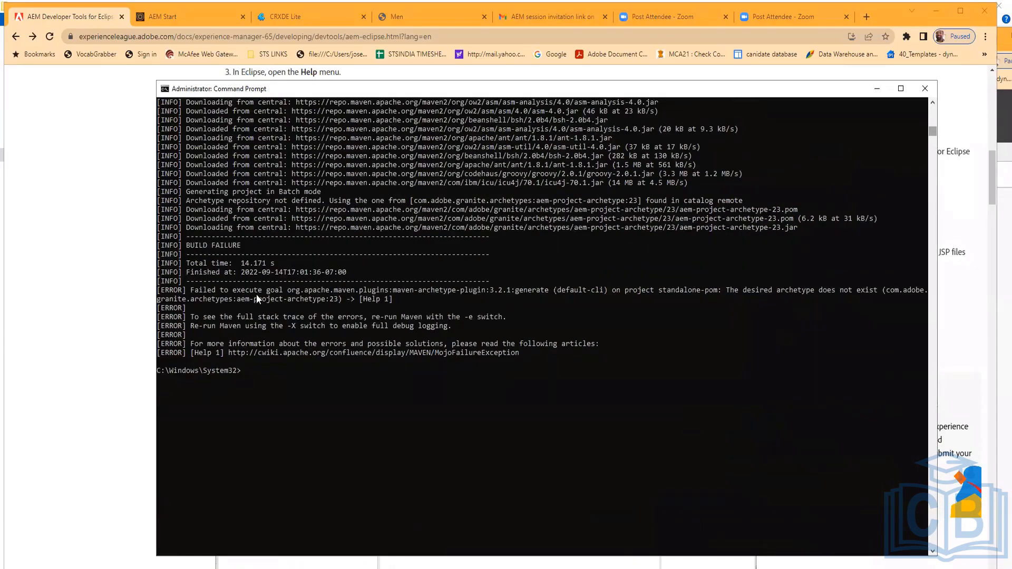
{"action": "scroll", "coordinate": [233, 318], "scroll_direction": "up", "scroll_amount": 12}
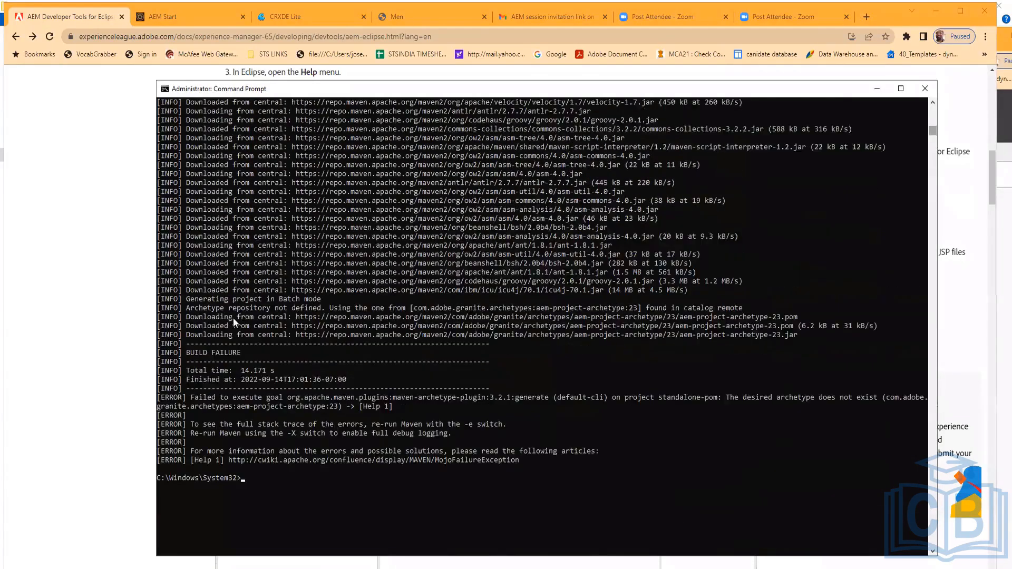
{"action": "scroll", "coordinate": [234, 318], "scroll_direction": "up", "scroll_amount": 12}
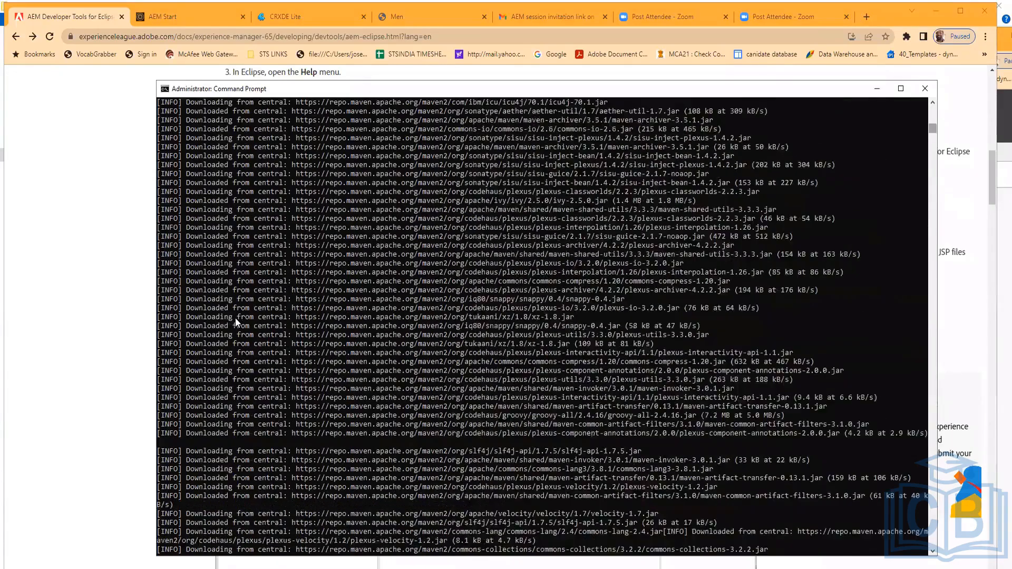
{"action": "scroll", "coordinate": [235, 318], "scroll_direction": "up", "scroll_amount": 4}
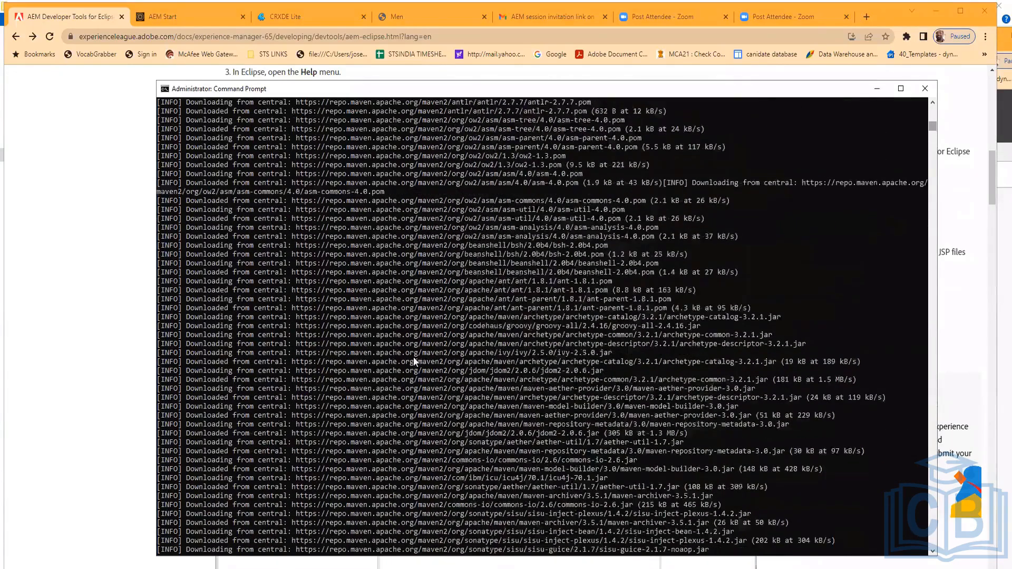
{"action": "scroll", "coordinate": [416, 356], "scroll_direction": "down", "scroll_amount": 3}
{"action": "scroll", "coordinate": [590, 331], "scroll_direction": "down", "scroll_amount": 14}
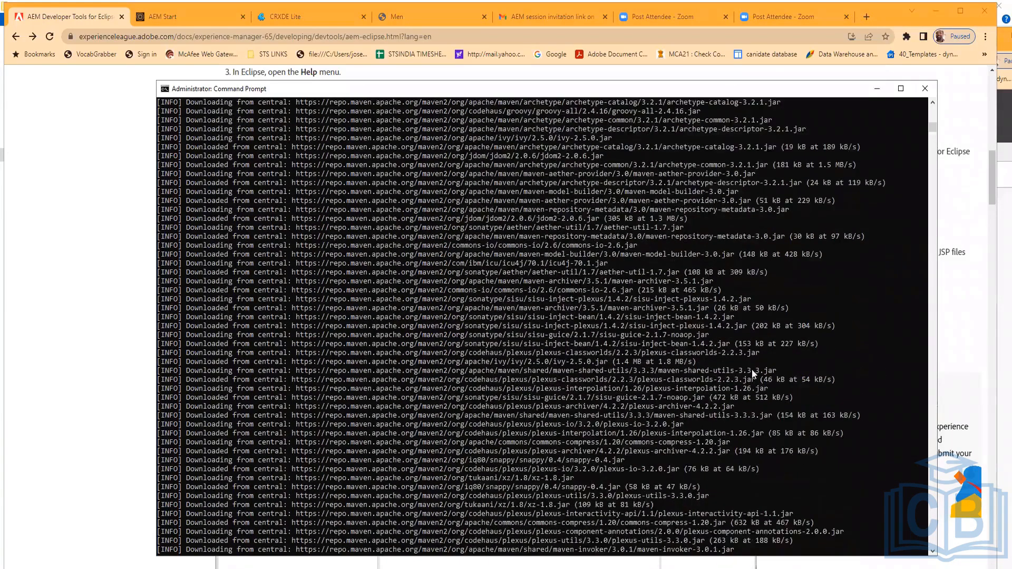
{"action": "scroll", "coordinate": [709, 428], "scroll_direction": "down", "scroll_amount": 15}
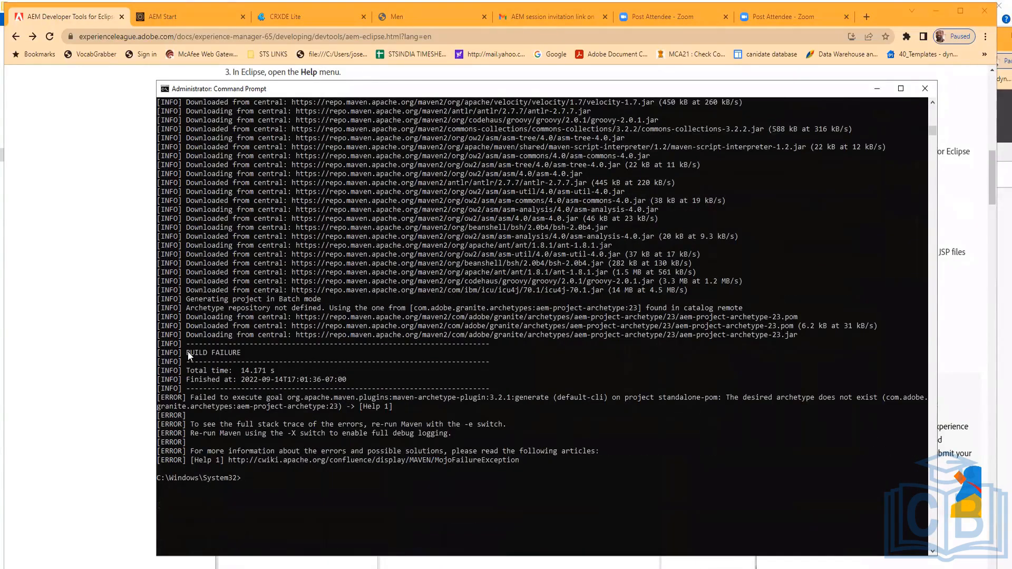
{"action": "left_click", "coordinate": [188, 352]}
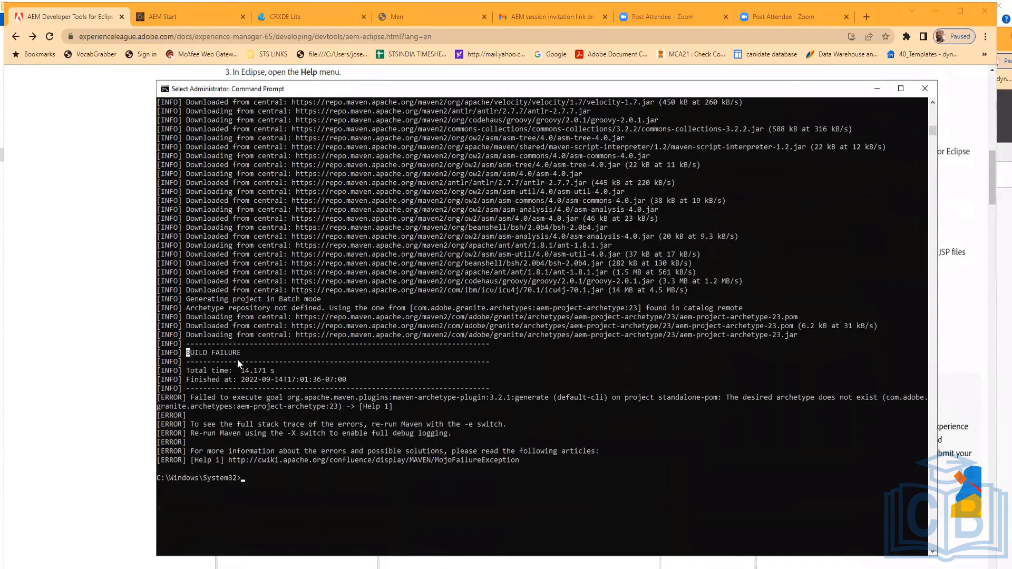
{"action": "left_click", "coordinate": [457, 479]}
{"action": "scroll", "coordinate": [569, 489], "scroll_direction": "down", "scroll_amount": 1}
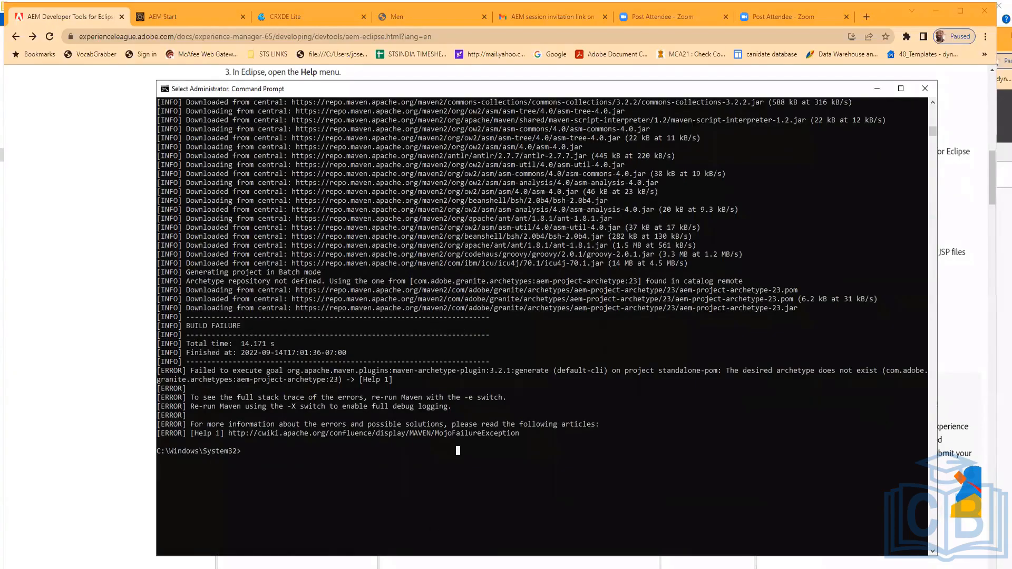
Switch to File Explorer and navigate up from the apache-maven-3.8.6 folder to the Windows (C:) drive
{"action": "mouse_move", "coordinate": [322, 568]}
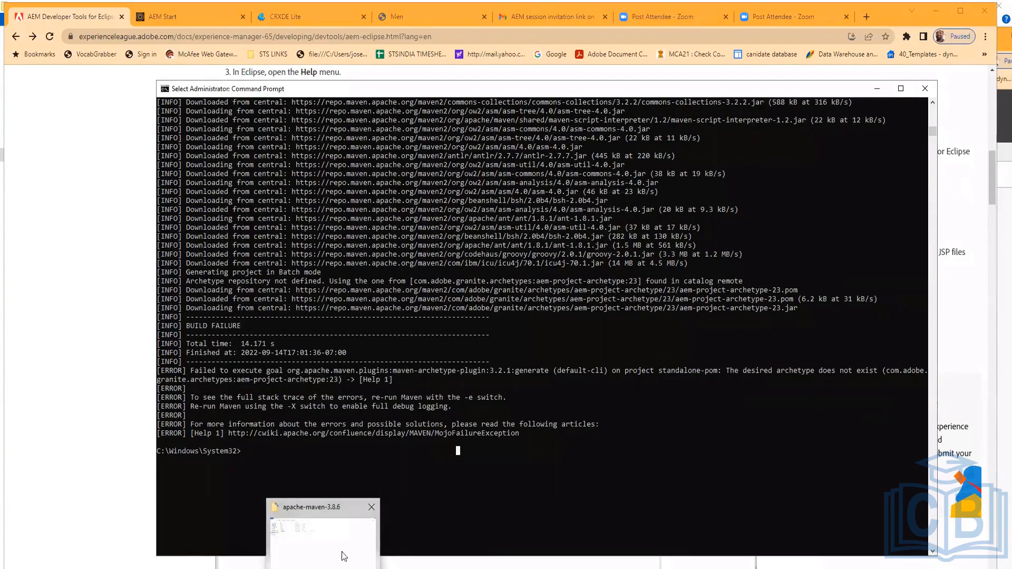
{"action": "left_click", "coordinate": [322, 530]}
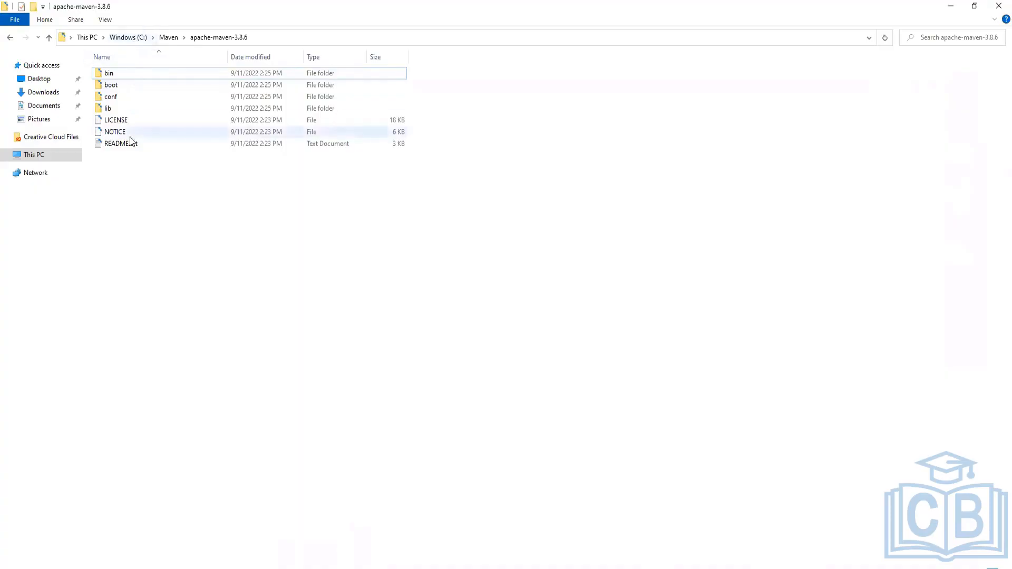
{"action": "left_click", "coordinate": [136, 38]}
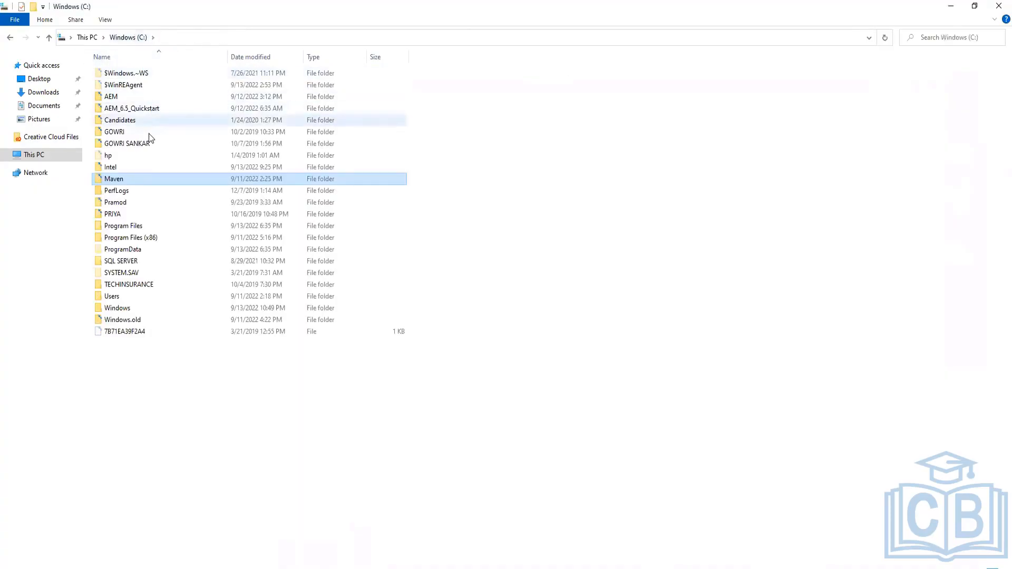
Open the local Maven repository folder inside the user's .m2 directory under C:\Users
{"action": "left_click", "coordinate": [116, 298]}
{"action": "double_click", "coordinate": [116, 298]}
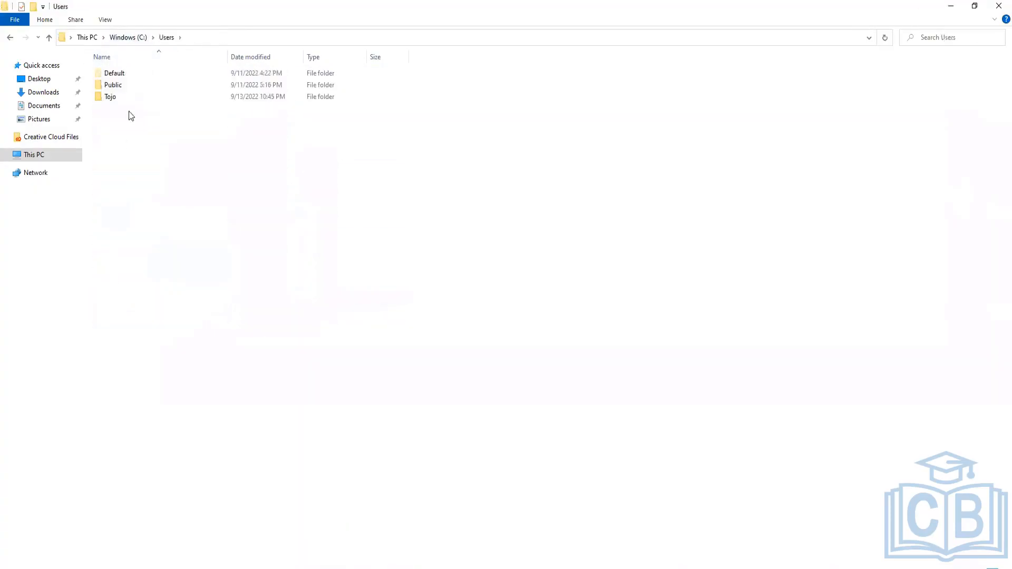
{"action": "double_click", "coordinate": [114, 96]}
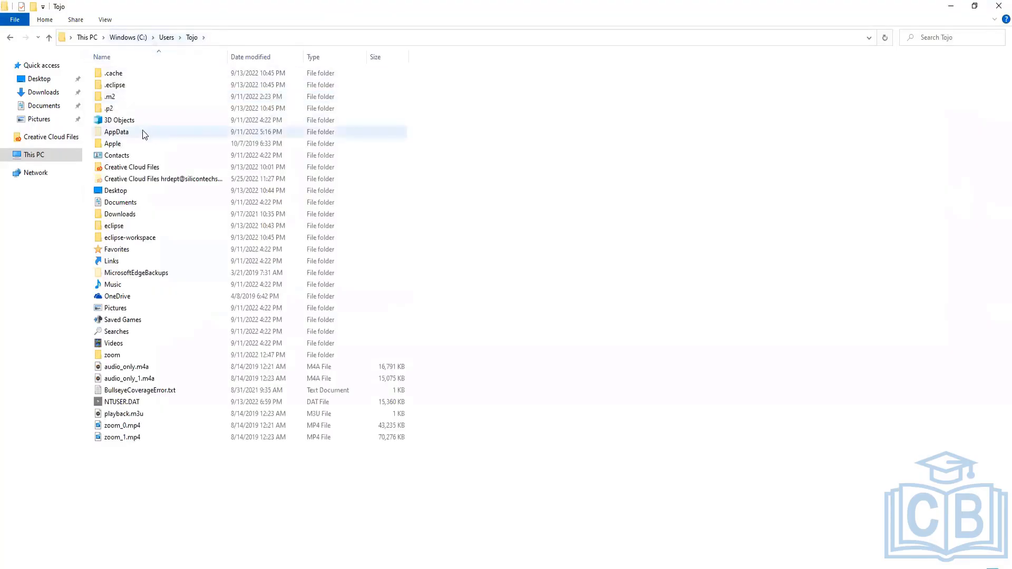
{"action": "double_click", "coordinate": [110, 98]}
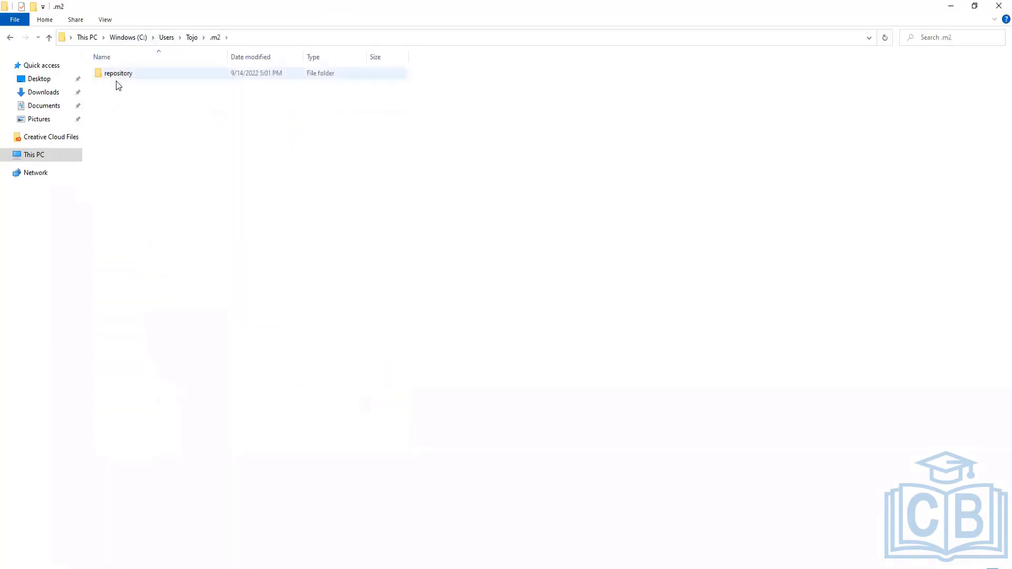
{"action": "double_click", "coordinate": [115, 78]}
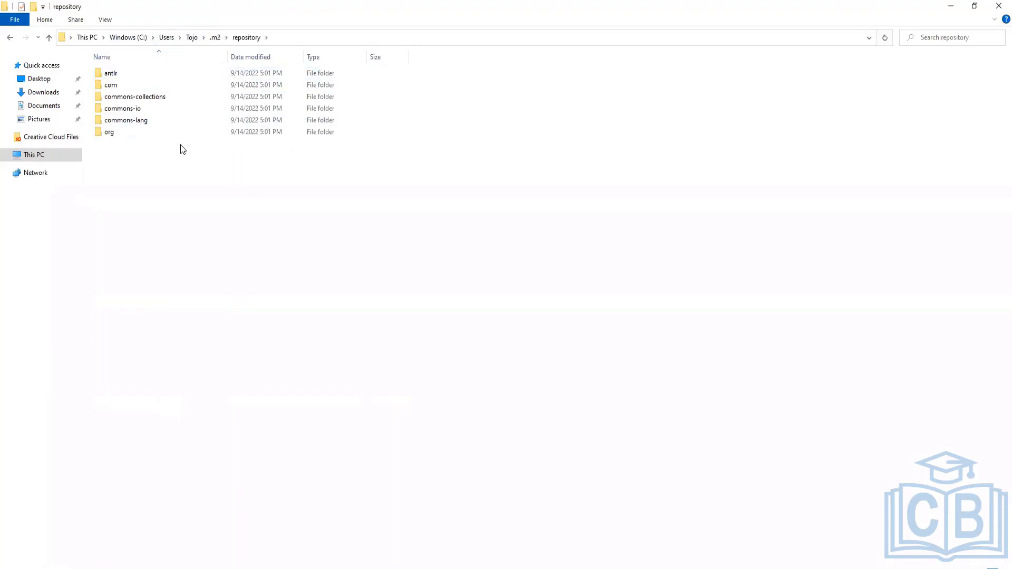
Bring up the Command Prompt and scroll to the top of its output to review the archetype command
{"action": "left_click", "coordinate": [497, 561]}
{"action": "scroll", "coordinate": [391, 474], "scroll_direction": "up", "scroll_amount": 10}
{"action": "scroll", "coordinate": [391, 474], "scroll_direction": "up", "scroll_amount": 7}
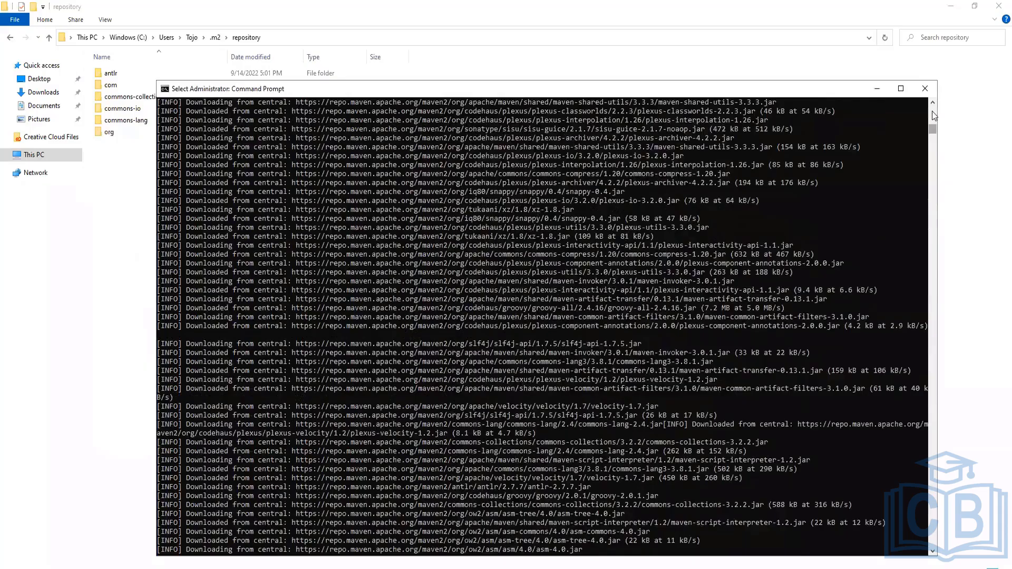
{"action": "left_click", "coordinate": [933, 115]}
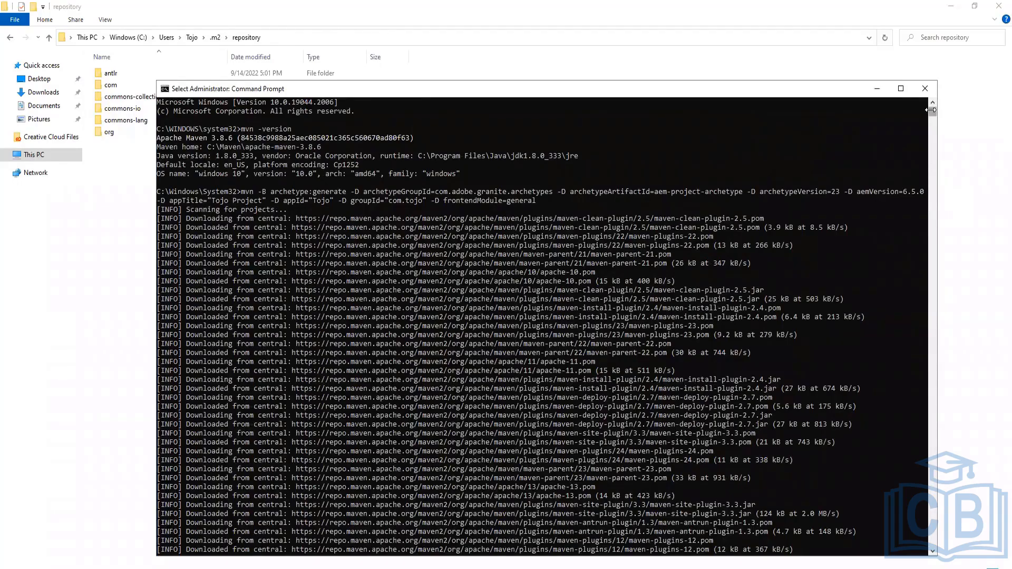
Navigate to C:\Windows\System32 and browse through its folders and files
{"action": "left_click", "coordinate": [129, 36]}
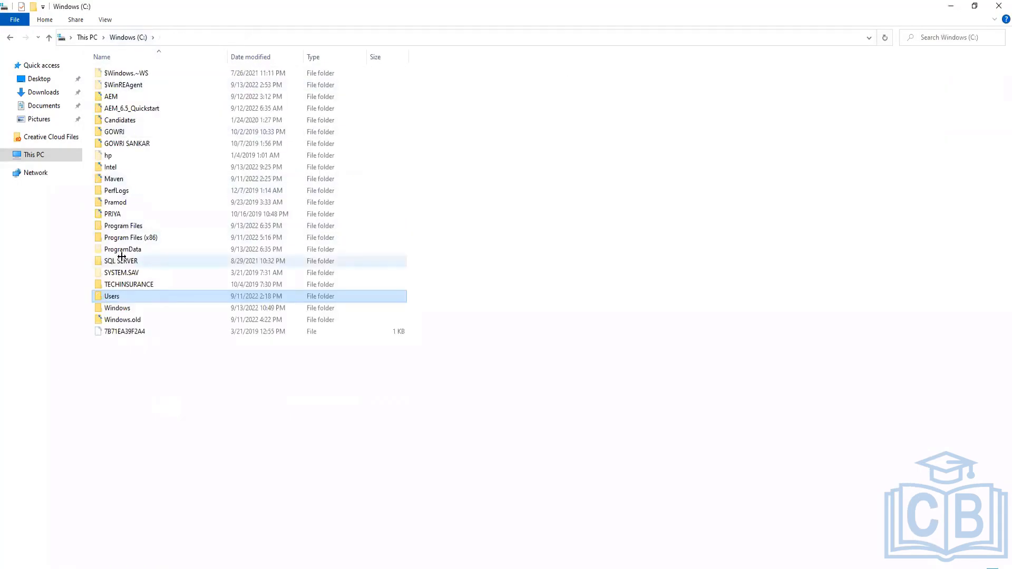
{"action": "double_click", "coordinate": [127, 307]}
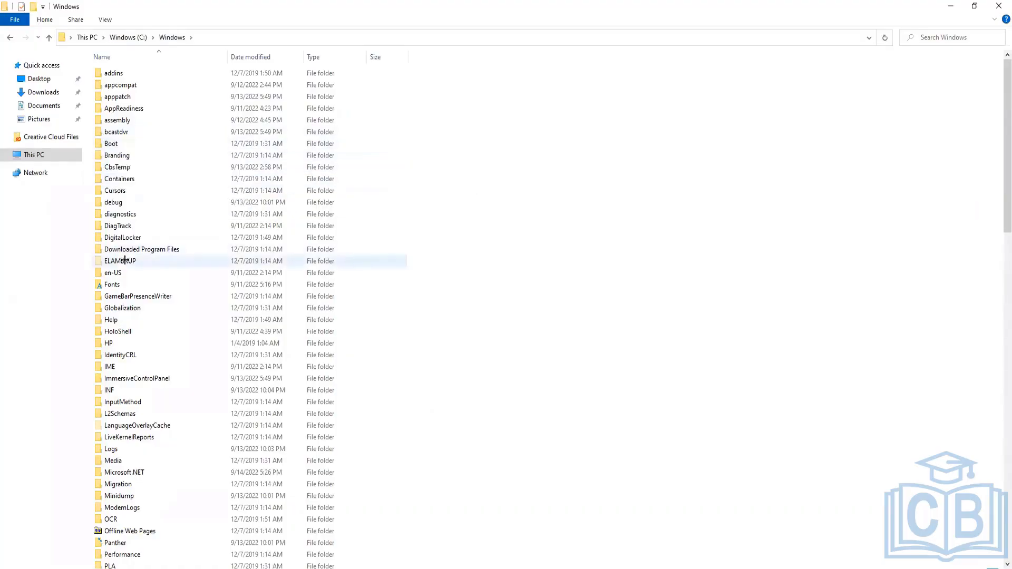
{"action": "left_click", "coordinate": [136, 179]}
{"action": "type", "text": "sy"}
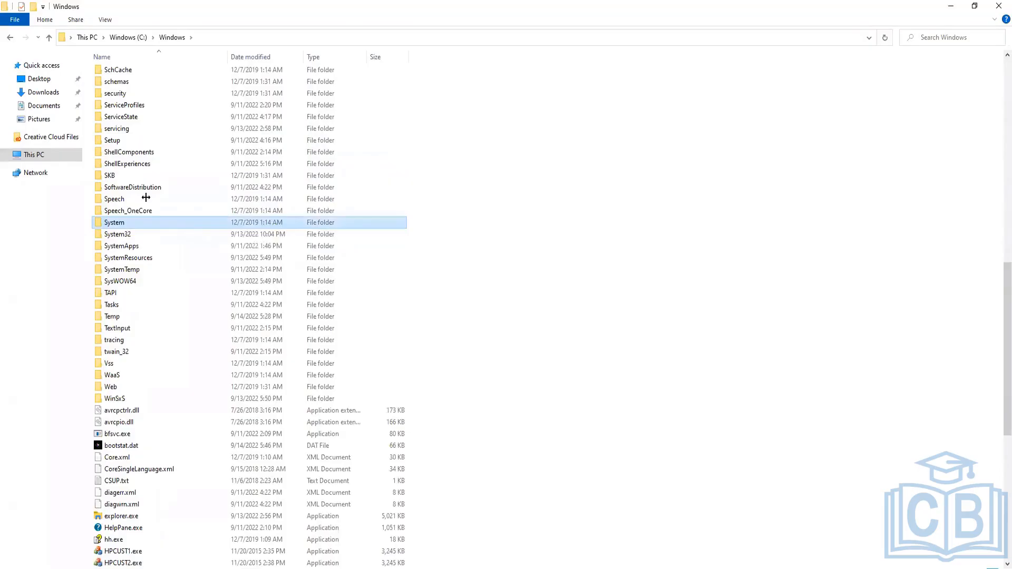
{"action": "double_click", "coordinate": [129, 235]}
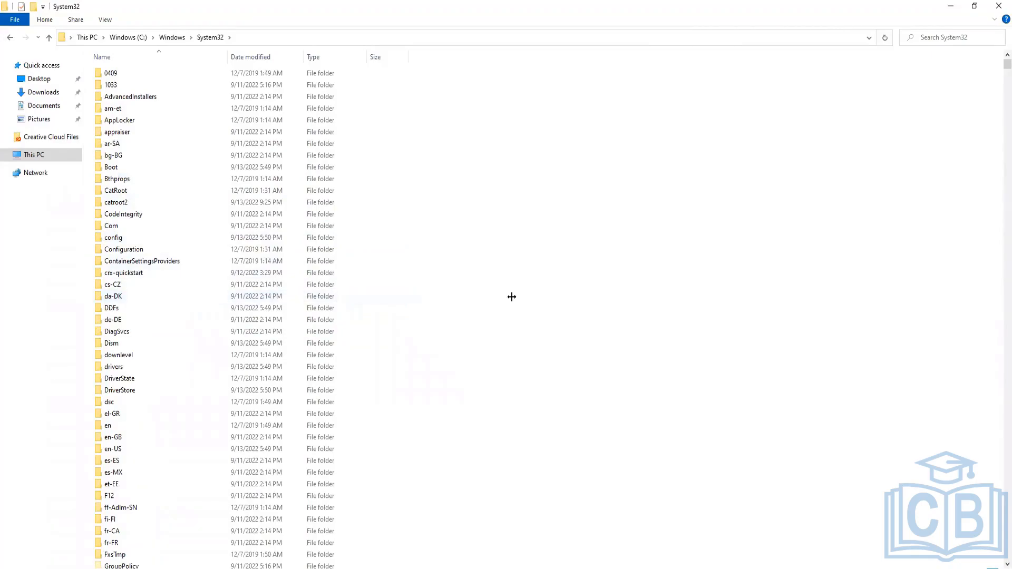
{"action": "scroll", "coordinate": [511, 296], "scroll_direction": "down", "scroll_amount": 3}
{"action": "scroll", "coordinate": [511, 297], "scroll_direction": "down", "scroll_amount": 8}
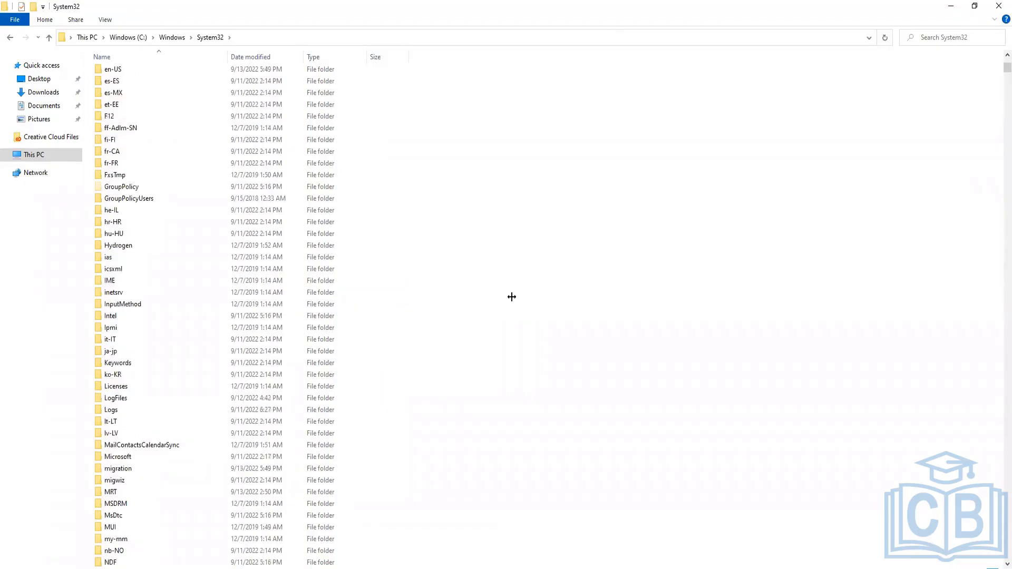
{"action": "scroll", "coordinate": [511, 296], "scroll_direction": "down", "scroll_amount": 2}
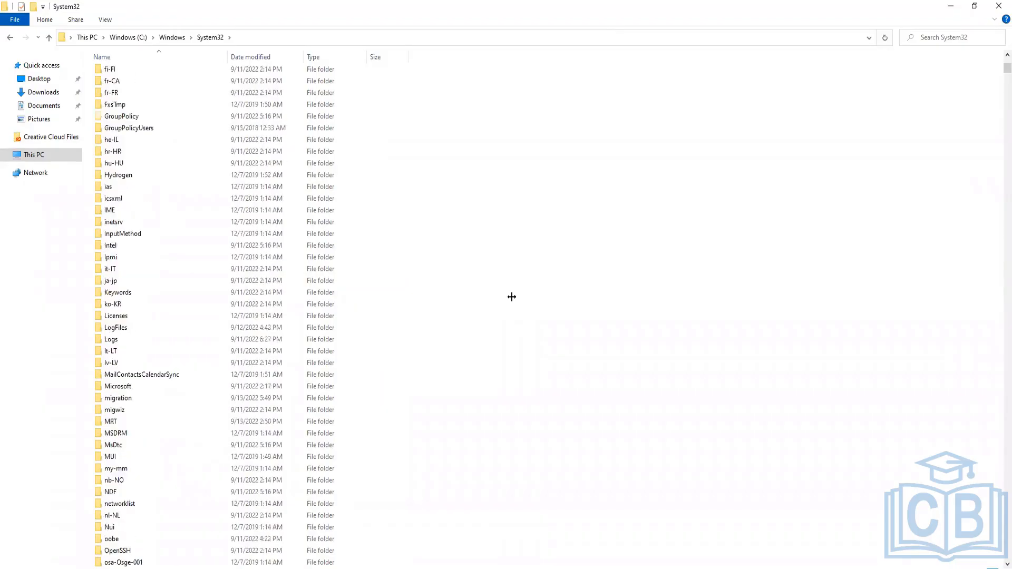
{"action": "scroll", "coordinate": [511, 296], "scroll_direction": "down", "scroll_amount": 3}
{"action": "scroll", "coordinate": [509, 294], "scroll_direction": "down", "scroll_amount": 4}
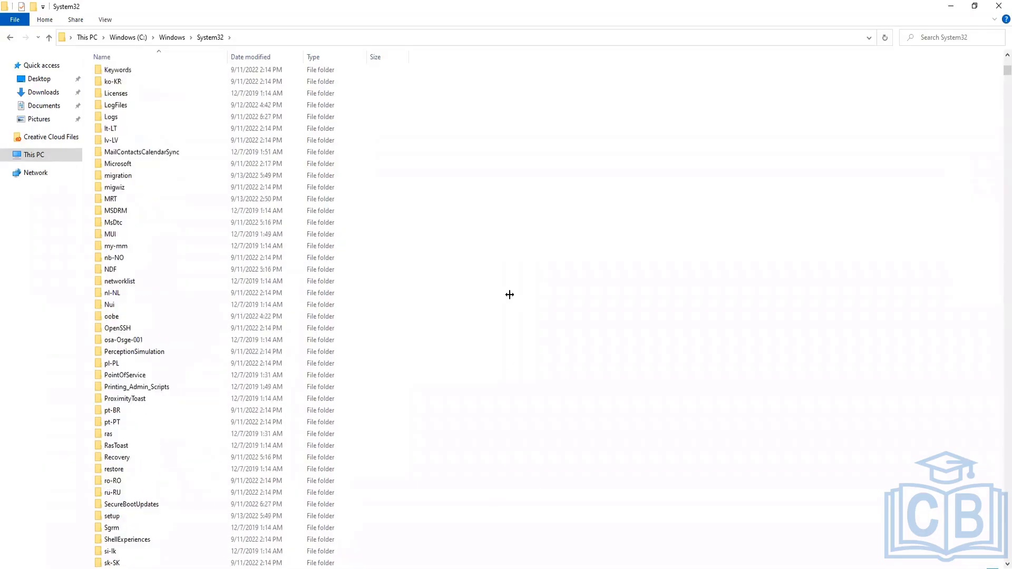
{"action": "left_click", "coordinate": [223, 374]}
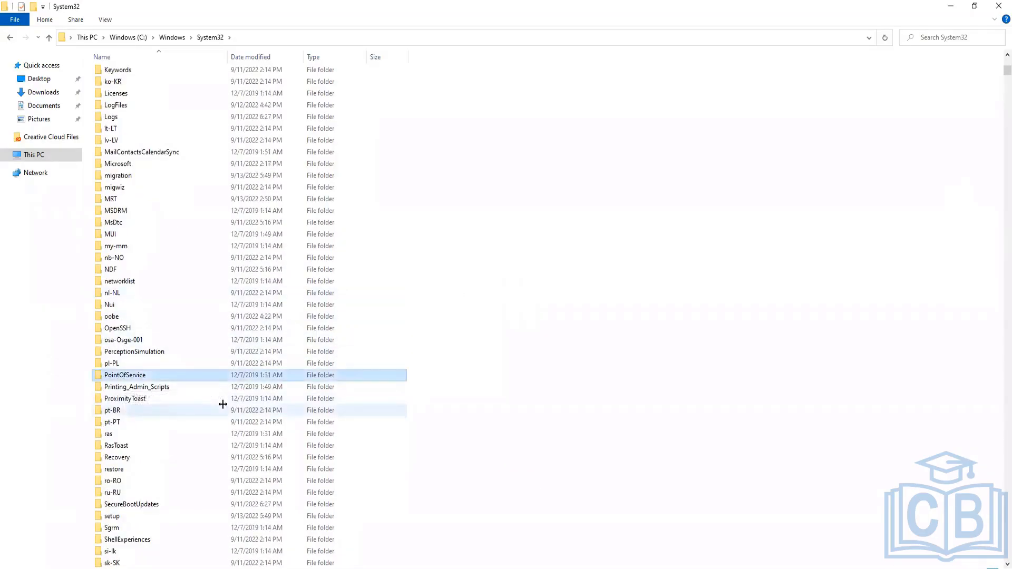
{"action": "type", "text": "to"}
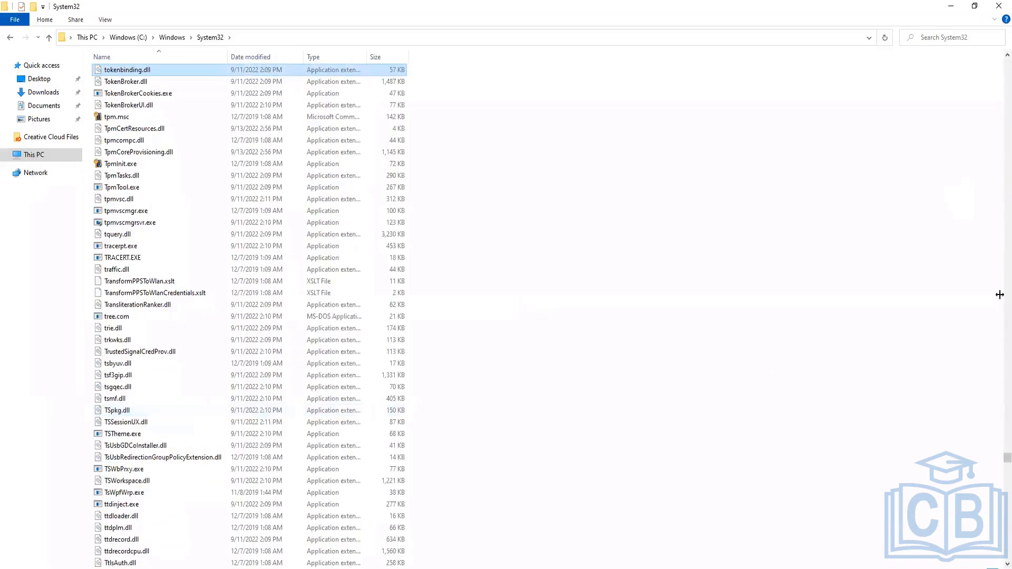
{"action": "left_click_drag", "start_coordinate": [1005, 457], "coordinate": [1001, 57]}
{"action": "left_click", "coordinate": [130, 143]}
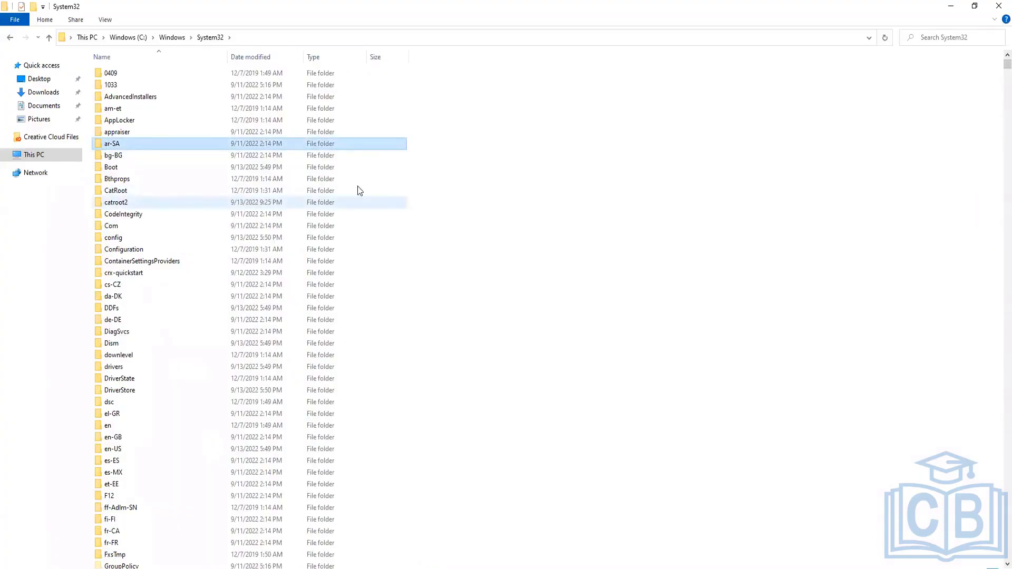
Sort the System32 folder by date modified and scan the most recently changed items
{"action": "left_click", "coordinate": [247, 57]}
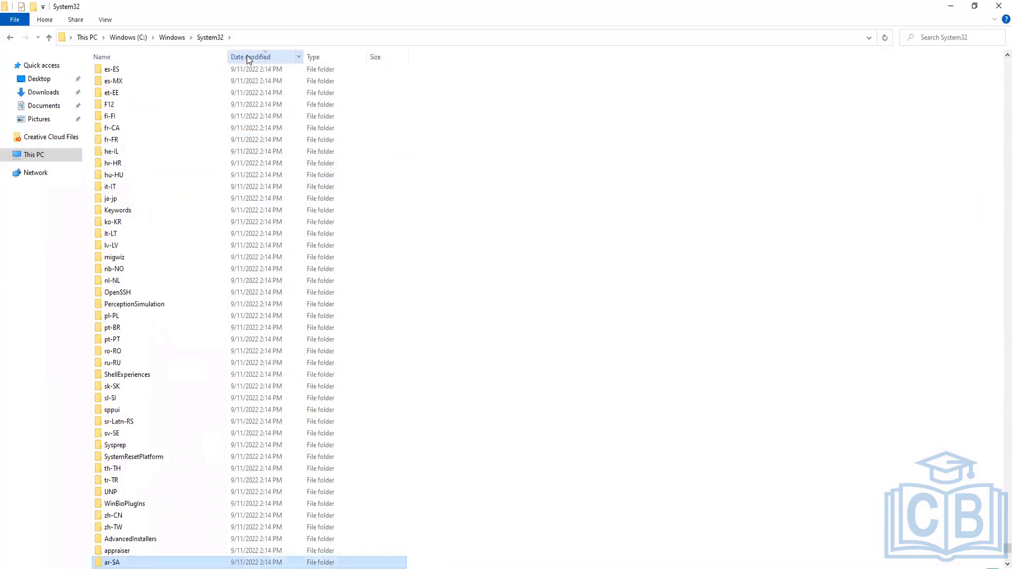
{"action": "scroll", "coordinate": [368, 258], "scroll_direction": "down", "scroll_amount": 6}
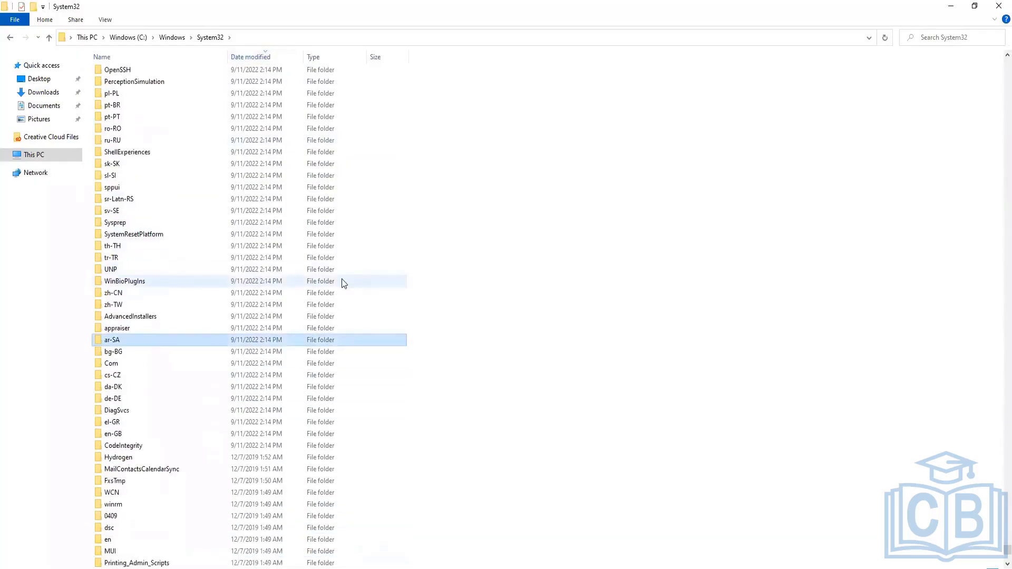
{"action": "scroll", "coordinate": [342, 283], "scroll_direction": "down", "scroll_amount": 3}
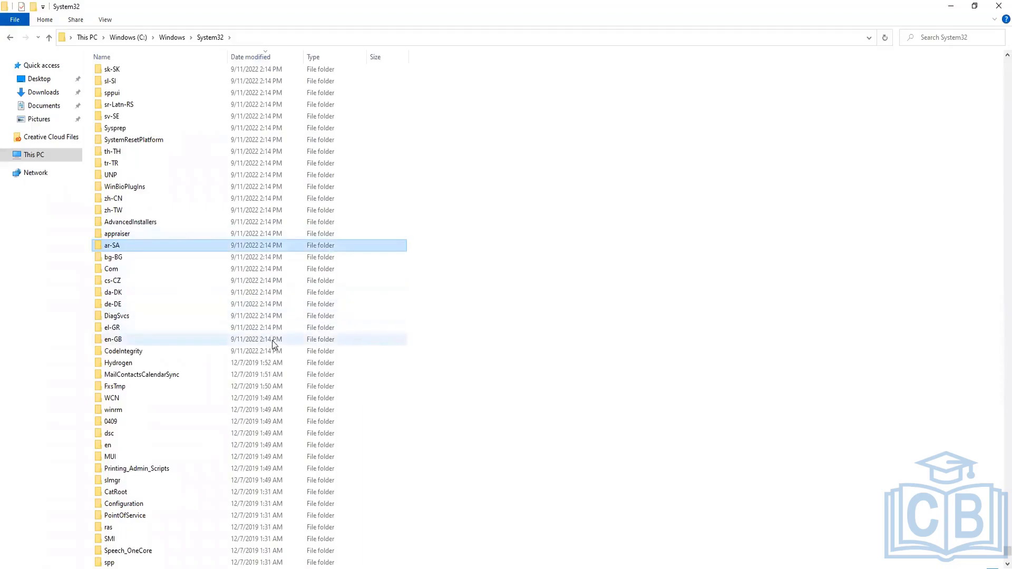
{"action": "scroll", "coordinate": [272, 325], "scroll_direction": "up", "scroll_amount": 18}
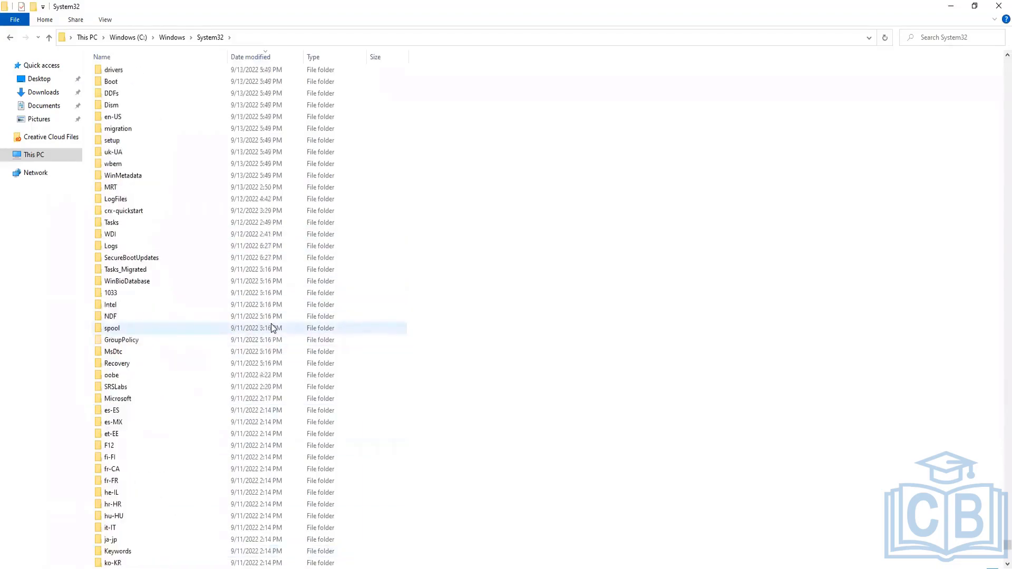
{"action": "scroll", "coordinate": [272, 327], "scroll_direction": "up", "scroll_amount": 4}
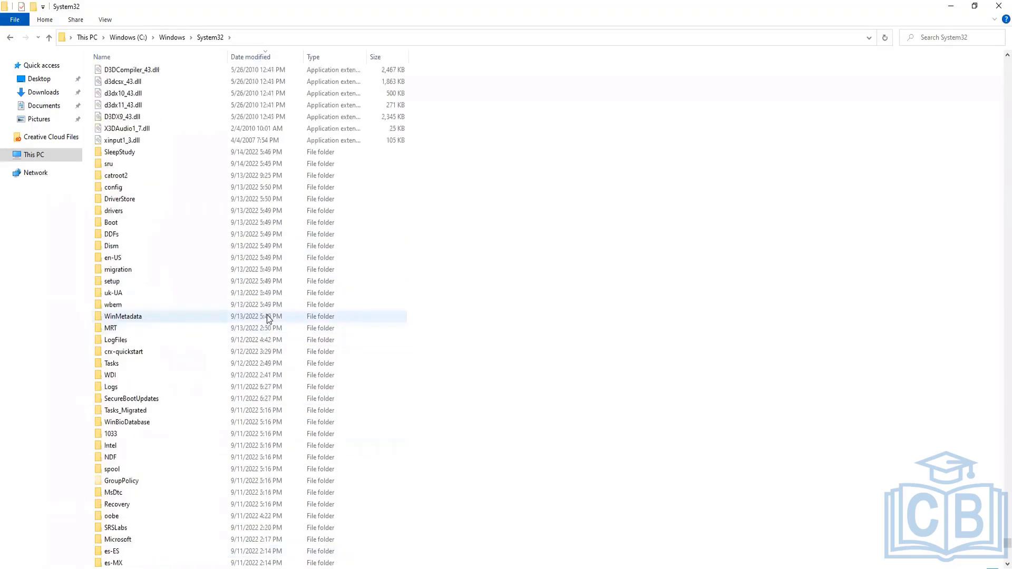
{"action": "left_click", "coordinate": [118, 156]}
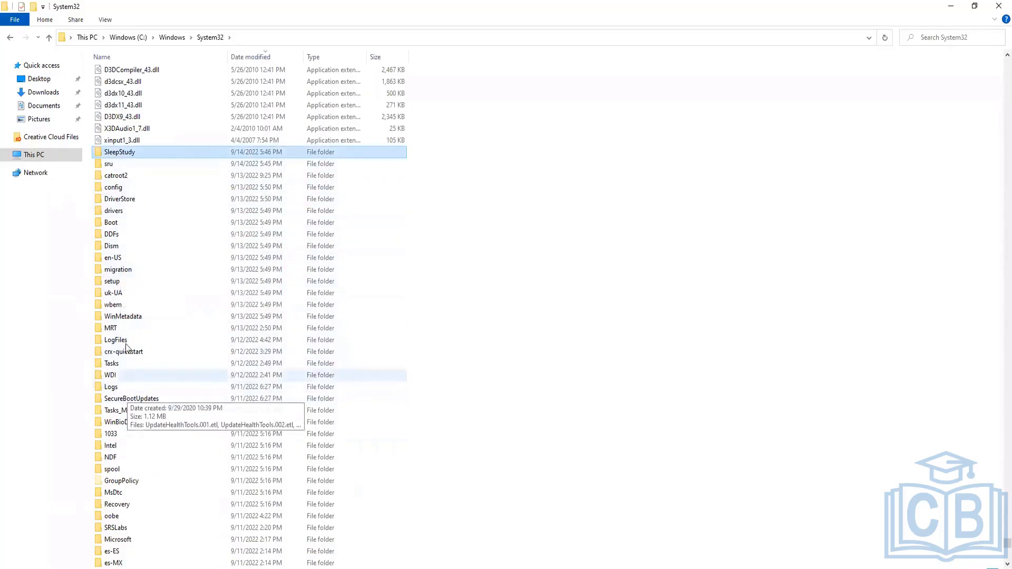
{"action": "scroll", "coordinate": [159, 215], "scroll_direction": "up", "scroll_amount": 4}
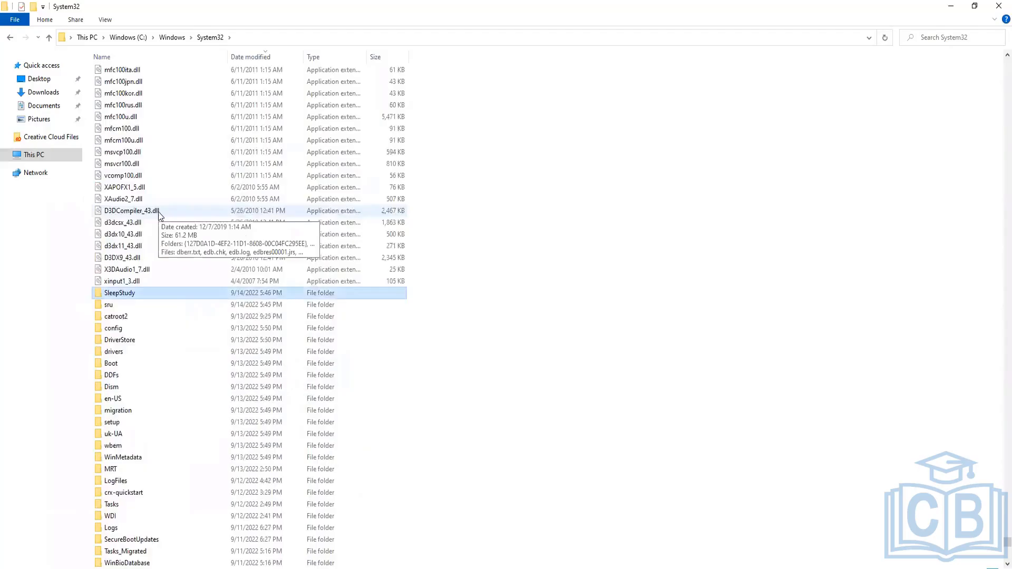
{"action": "scroll", "coordinate": [159, 214], "scroll_direction": "up", "scroll_amount": 15}
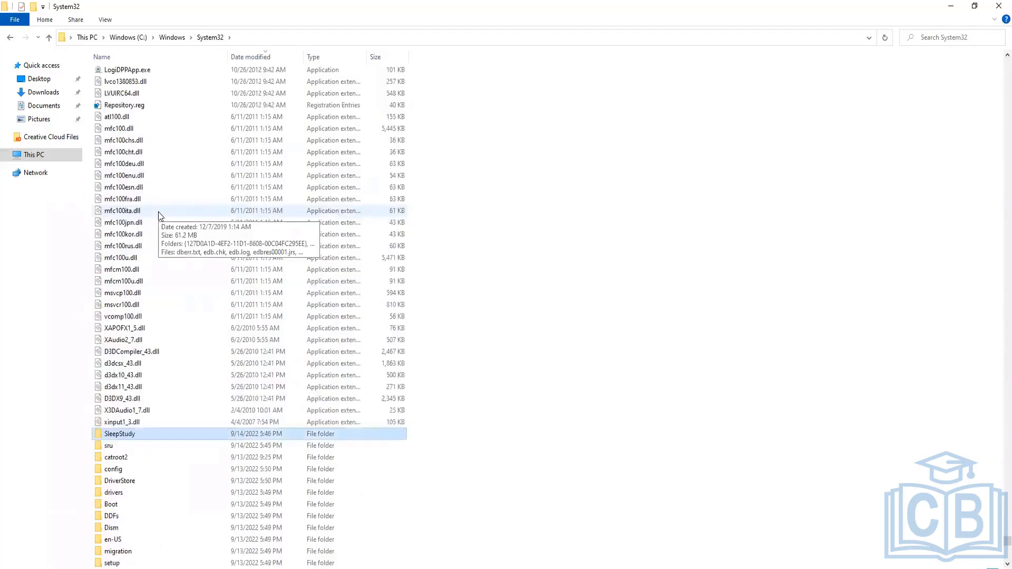
Create a new folder named Codebase inside C:\AEM
{"action": "left_click", "coordinate": [131, 40]}
{"action": "left_click", "coordinate": [115, 100]}
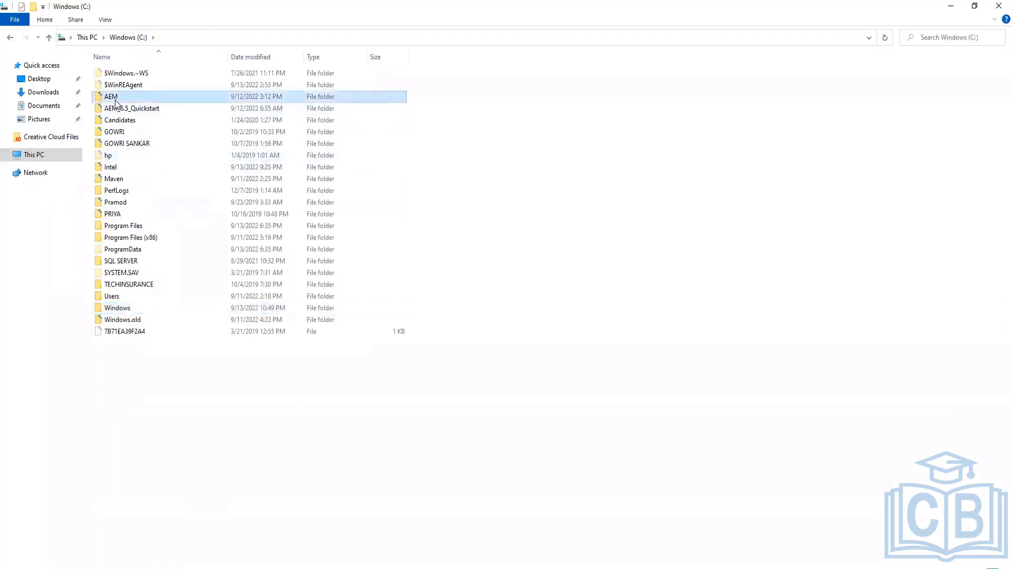
{"action": "double_click", "coordinate": [115, 102]}
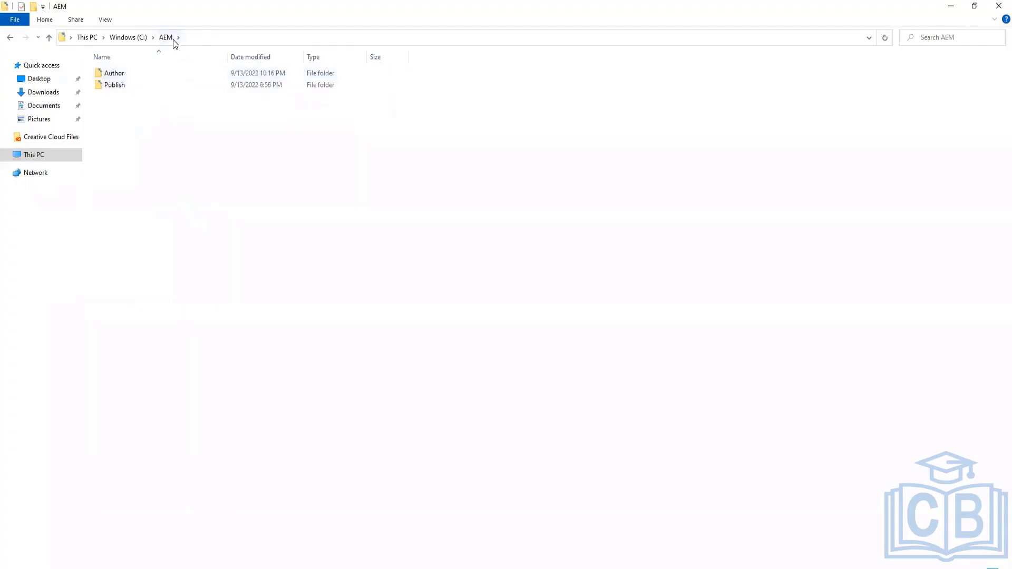
{"action": "right_click", "coordinate": [113, 115]}
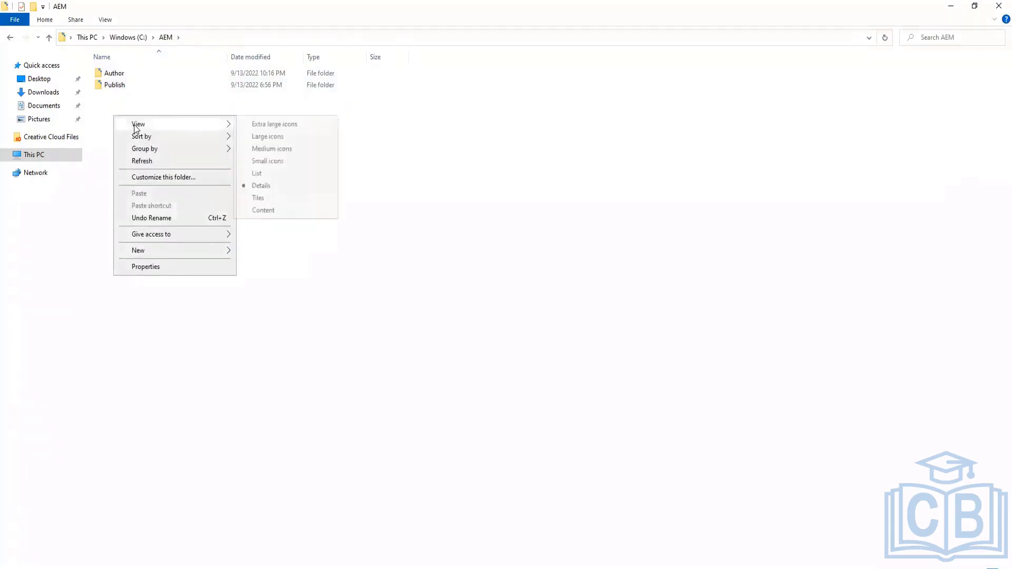
{"action": "mouse_move", "coordinate": [191, 250]}
{"action": "left_click", "coordinate": [260, 251]}
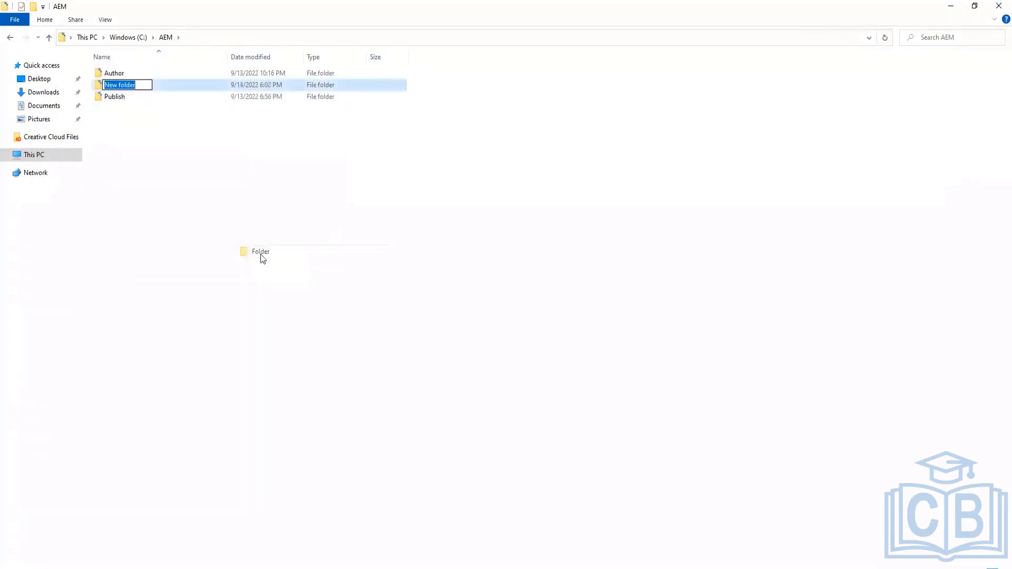
{"action": "type", "text": "Codebase"}
{"action": "key", "text": "Home"}
{"action": "key", "text": "Delete"}
{"action": "type", "text": "c"}
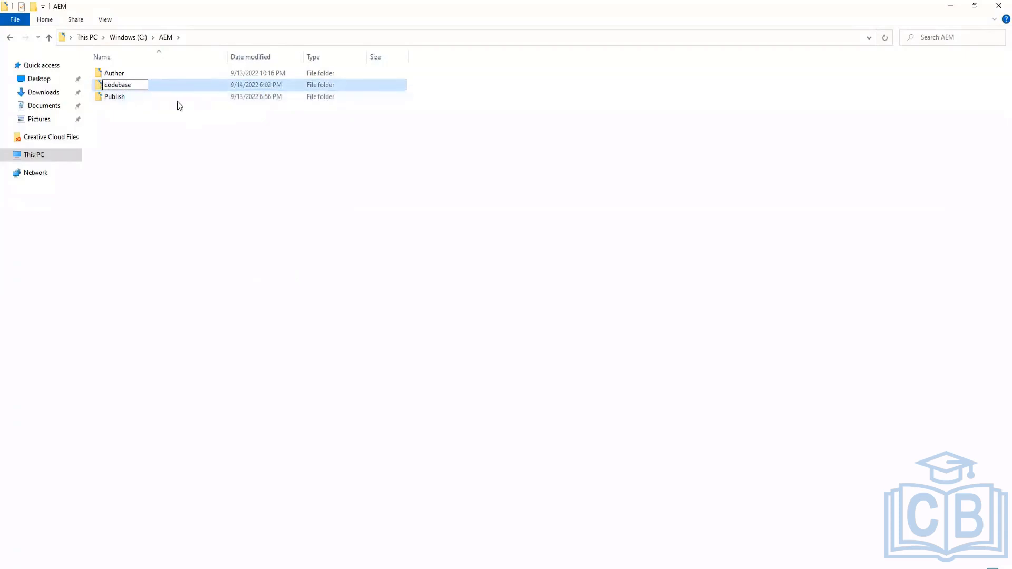
{"action": "key", "text": "BackSpace"}
{"action": "type", "text": "C"}
{"action": "key", "text": "Return"}
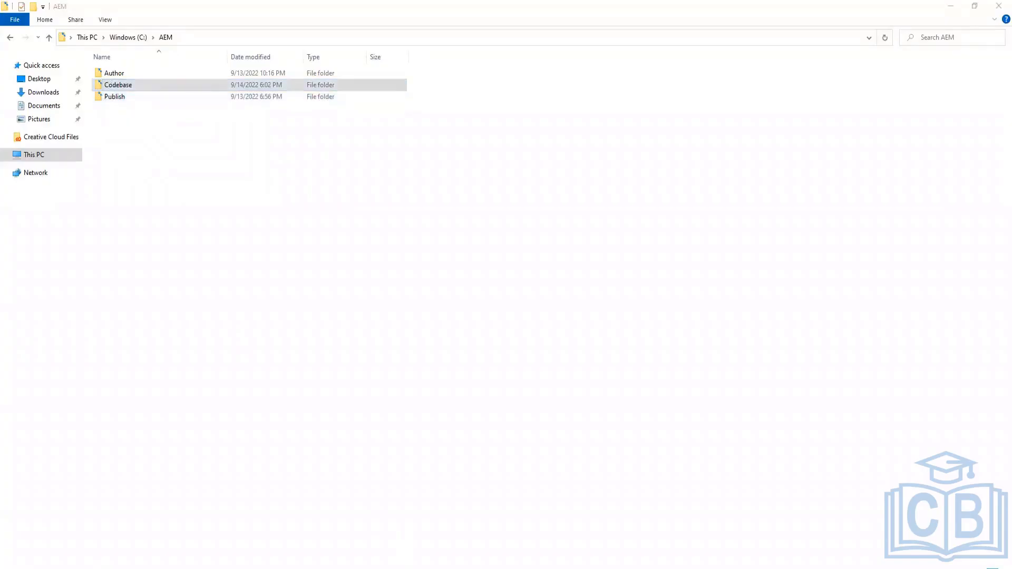
Switch to the Command Prompt and try to change directory to ./codebase
{"action": "key", "text": "alt+Tab"}
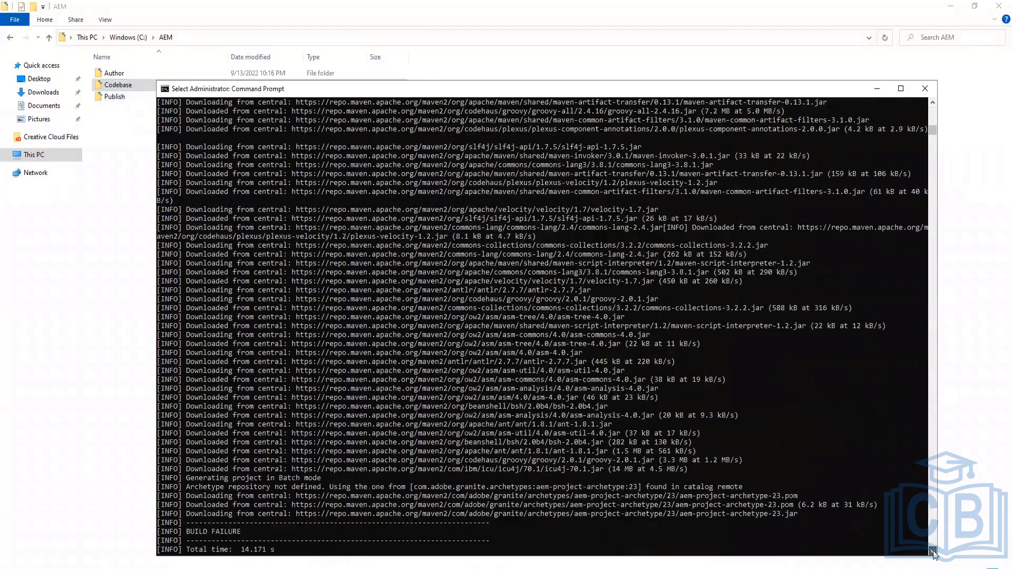
{"action": "type", "text": "cd"}
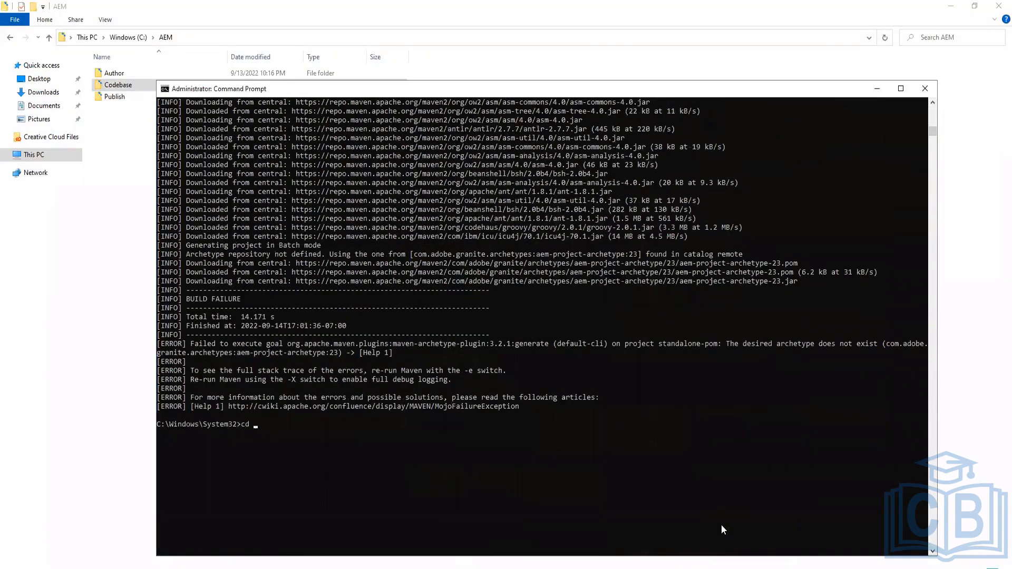
{"action": "type", "text": " c"}
{"action": "key", "text": "BackSpace"}
{"action": "type", "text": "./codebase"}
{"action": "key", "text": "Return"}
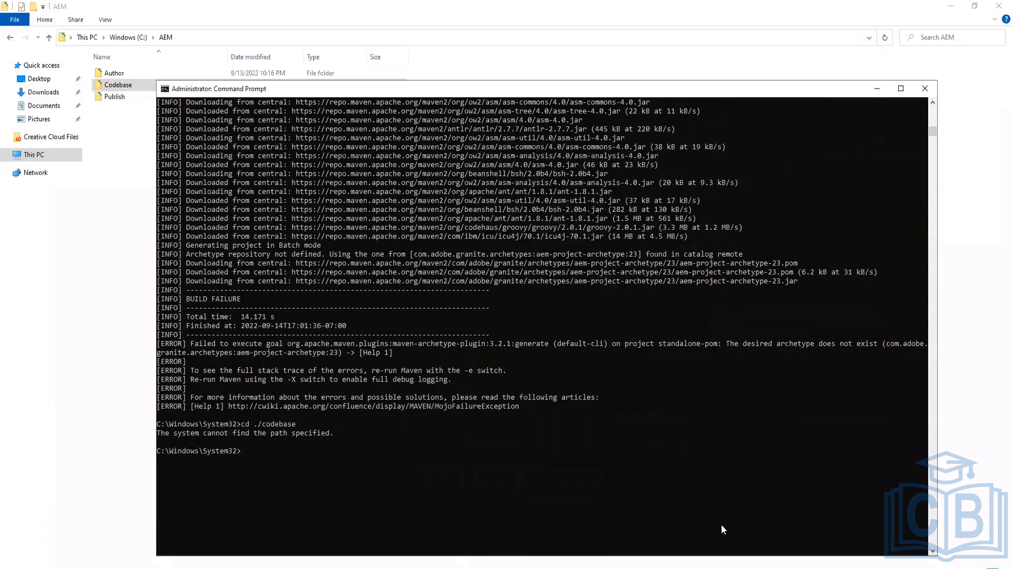
Move up to the C: drive root and change directory to aem/codebase
{"action": "type", "text": "cd.."}
{"action": "key", "text": "Return"}
{"action": "type", "text": "cd"}
{"action": "key", "text": "Return"}
{"action": "type", "text": "cd codebase"}
{"action": "key", "text": "Return"}
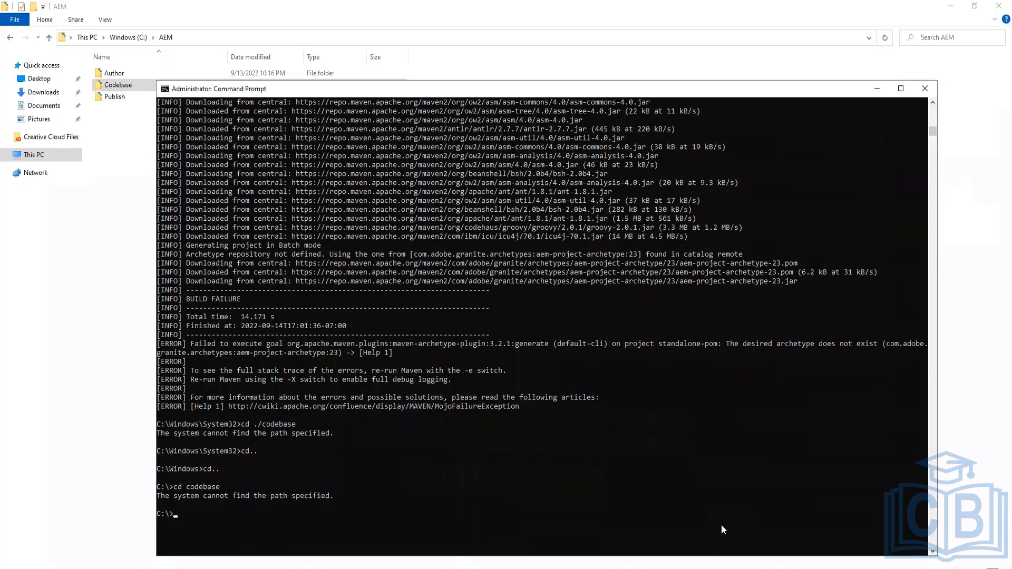
{"action": "type", "text": "cd aem/codebase"}
{"action": "key", "text": "Return"}
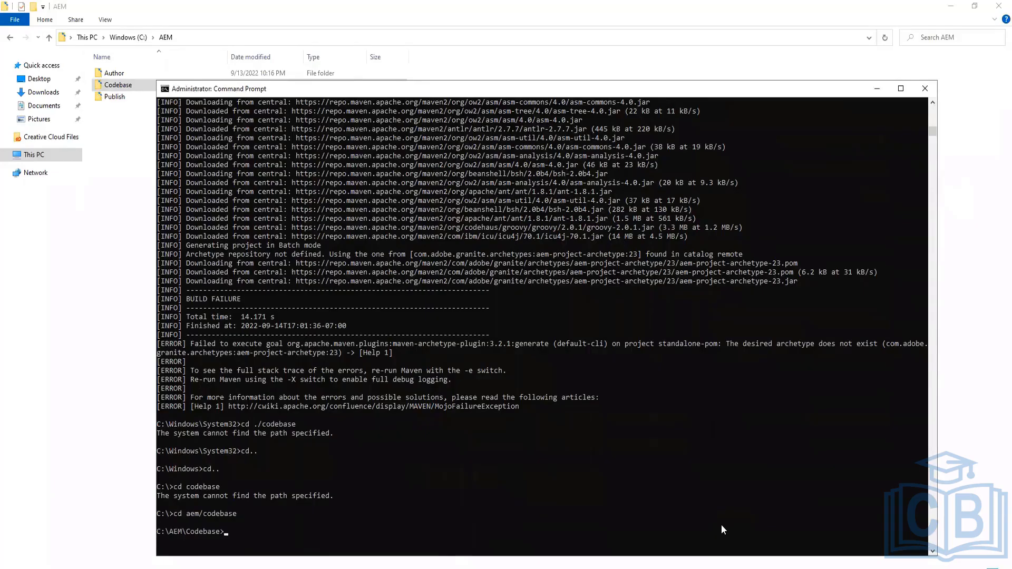
Copy the mvn archetype:generate command for aem-project-archetype version 23 from the notes and run it in C:\AEM\Codebase
{"action": "key", "text": "Return"}
{"action": "key", "text": "alt+Tab"}
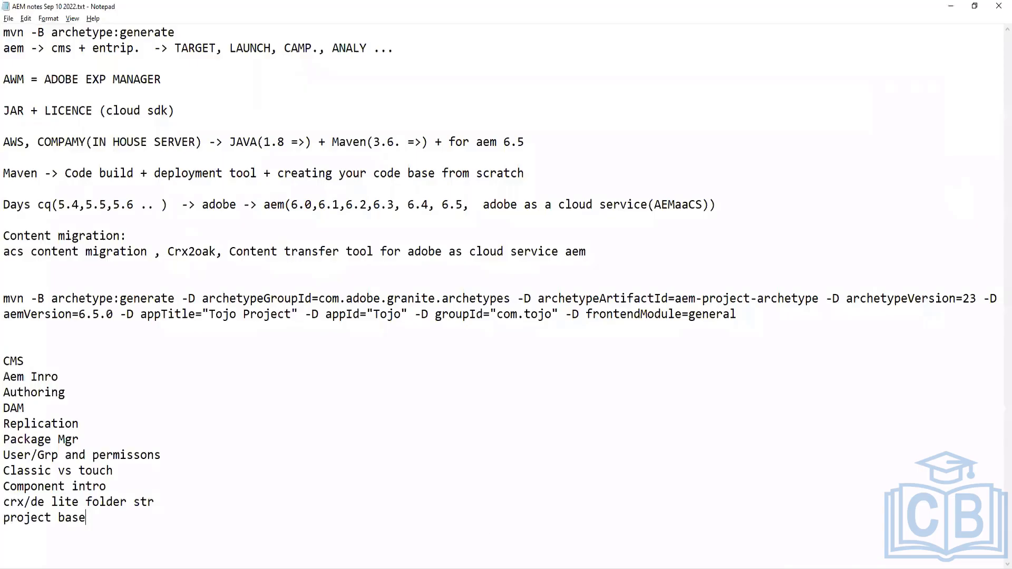
{"action": "left_click", "coordinate": [4, 299]}
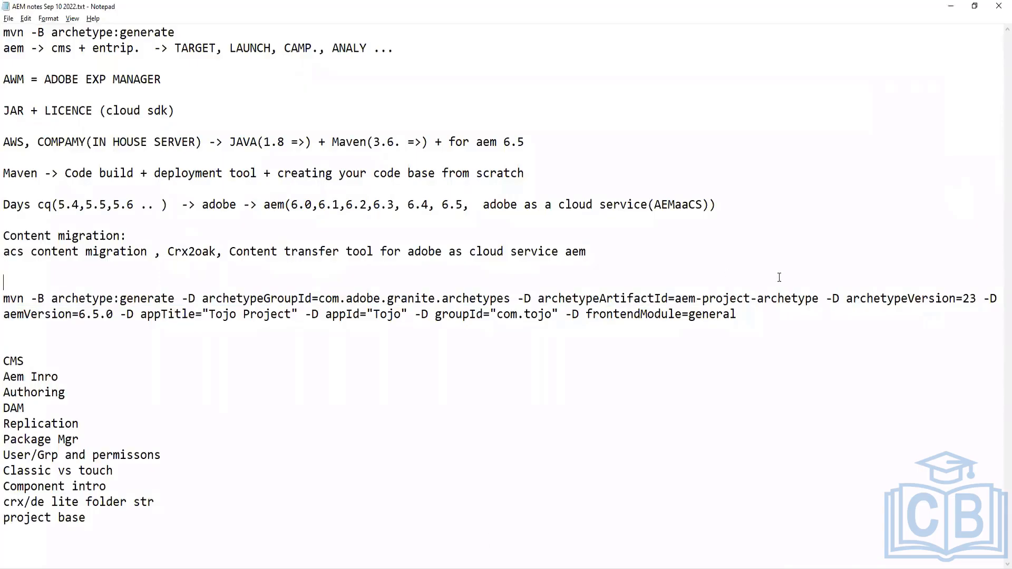
{"action": "left_click", "coordinate": [789, 320], "text": "shift"}
{"action": "key", "text": "ctrl+c"}
{"action": "key", "text": "alt+Tab"}
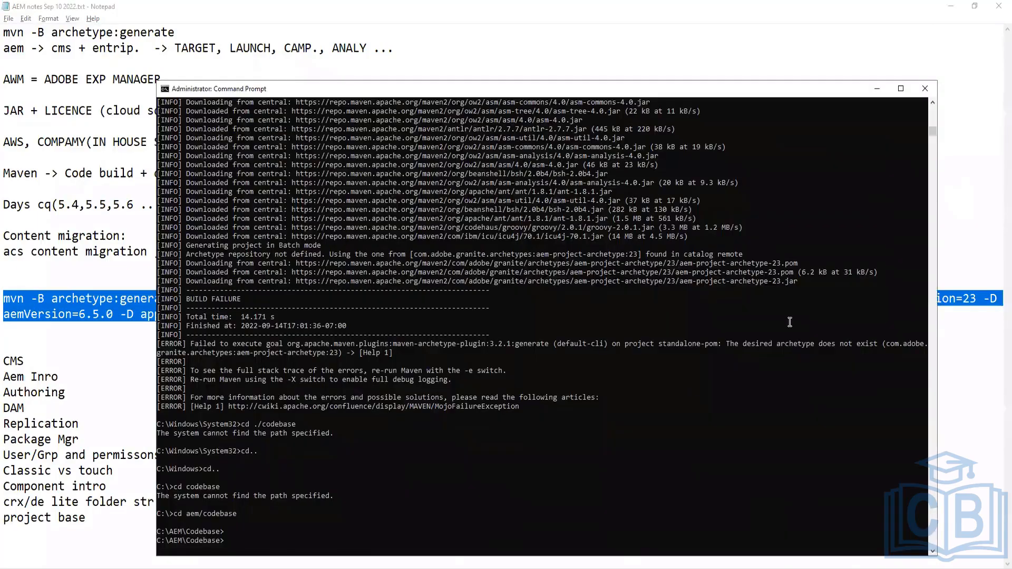
{"action": "key", "text": "ctrl+v"}
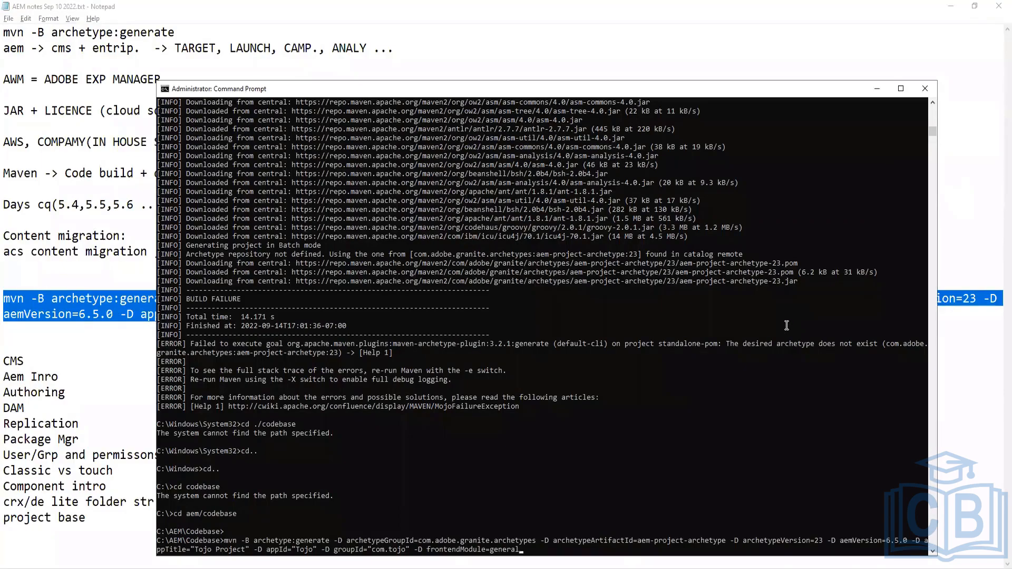
{"action": "key", "text": "Return"}
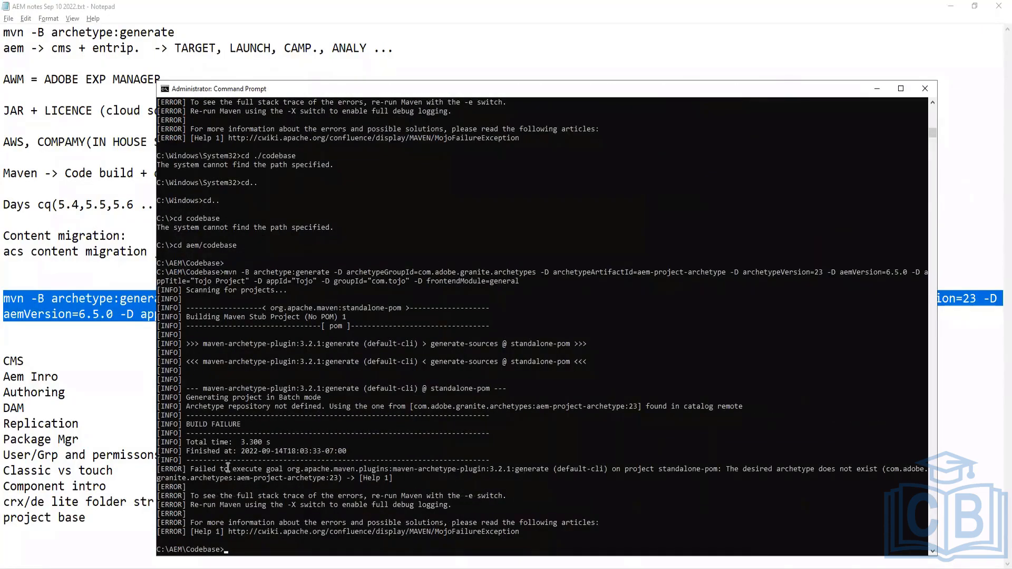
Examine the build failure and archetype error messages in the Maven output, then minimize the console and notes windows
{"action": "left_click_drag", "start_coordinate": [208, 424], "coordinate": [241, 424]}
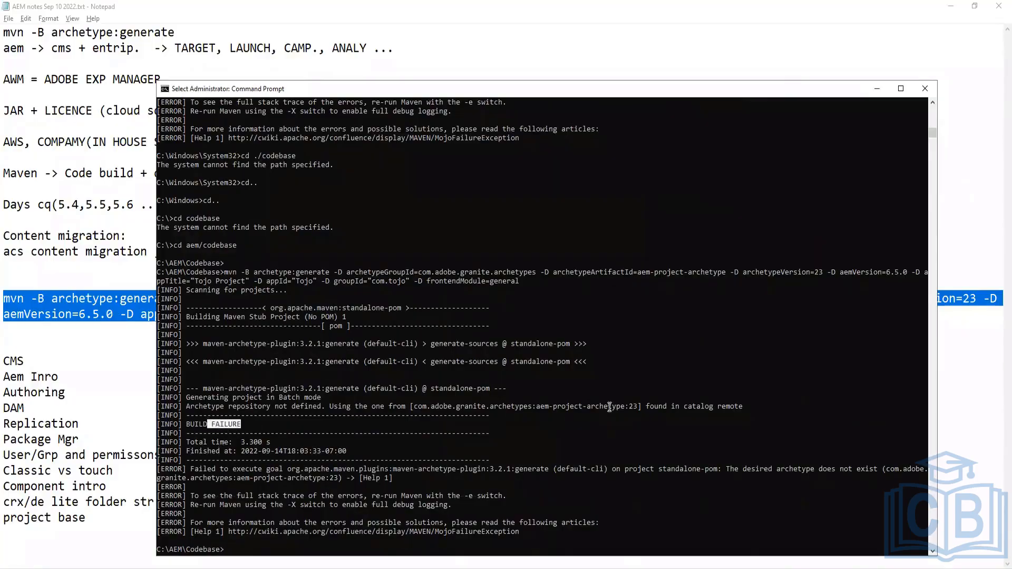
{"action": "left_click_drag", "start_coordinate": [433, 406], "coordinate": [639, 407]}
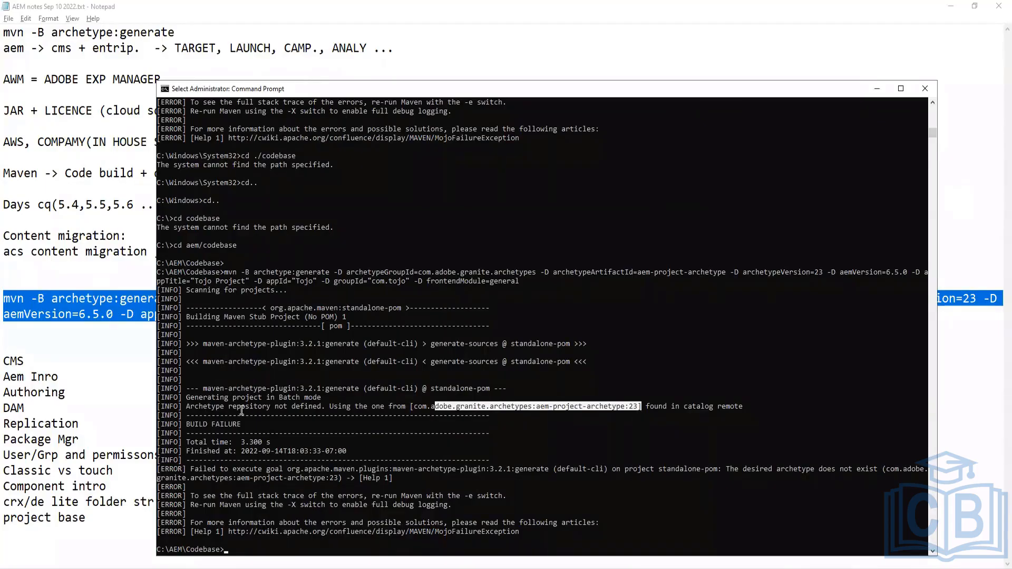
{"action": "left_click_drag", "start_coordinate": [196, 406], "coordinate": [323, 405]}
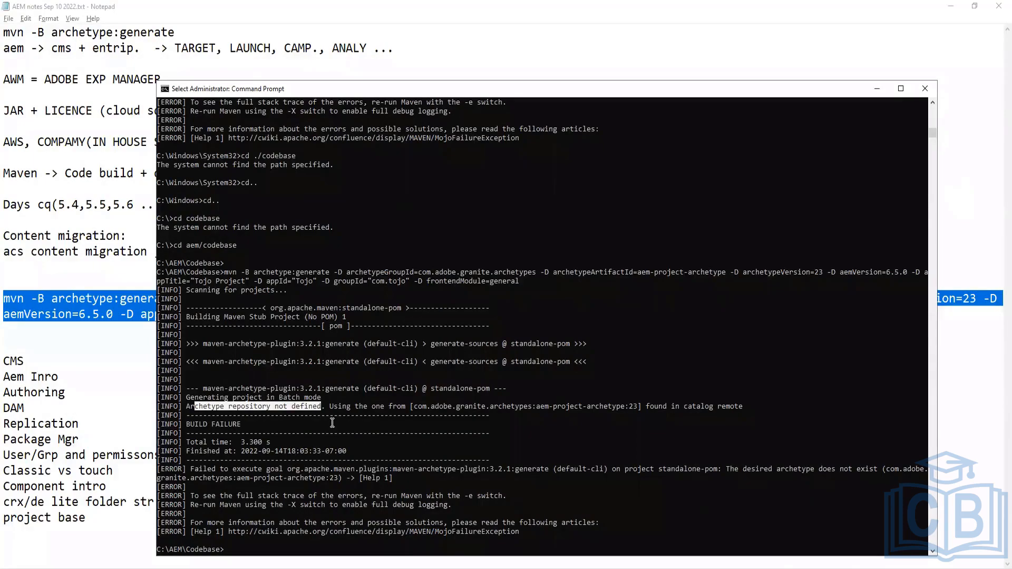
{"action": "left_click", "coordinate": [277, 415]}
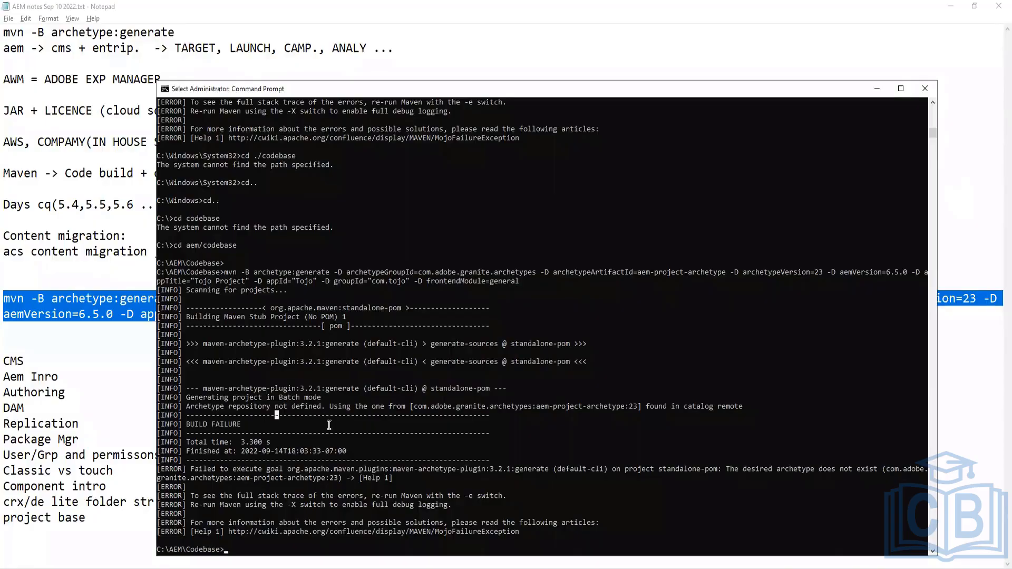
{"action": "left_click", "coordinate": [357, 432]}
{"action": "double_click", "coordinate": [558, 343]}
{"action": "left_click", "coordinate": [877, 88]}
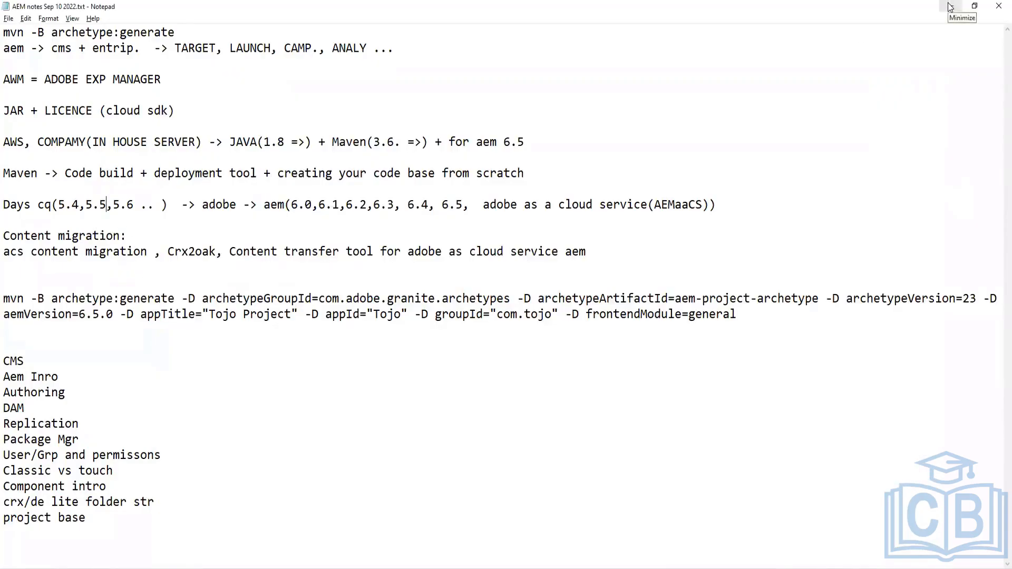
{"action": "left_click", "coordinate": [950, 7]}
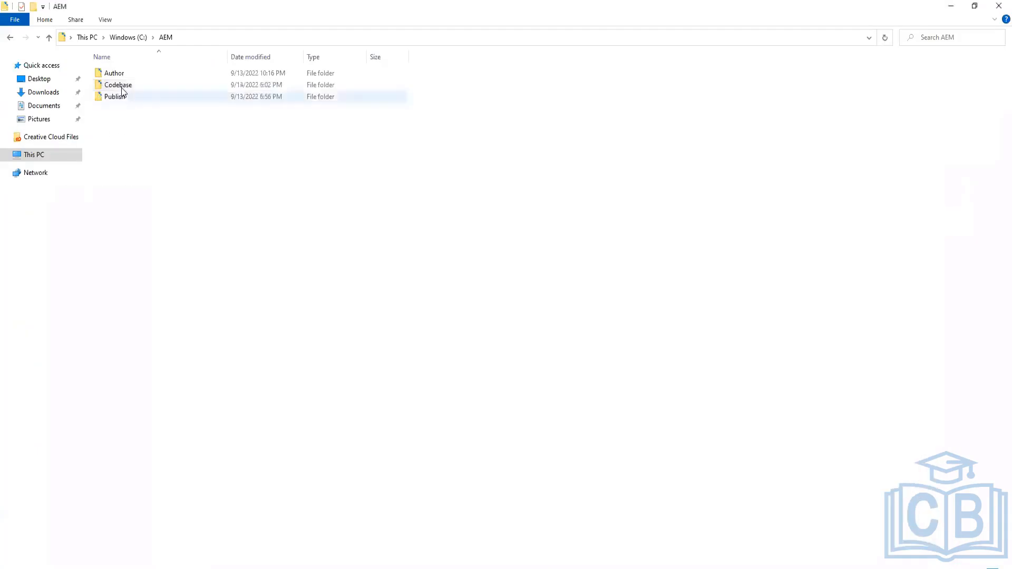
Browse the Codebase folder and the Author instance's crx-quickstart conf and repository folders under C:\AEM
{"action": "left_click", "coordinate": [122, 86]}
{"action": "double_click", "coordinate": [122, 86]}
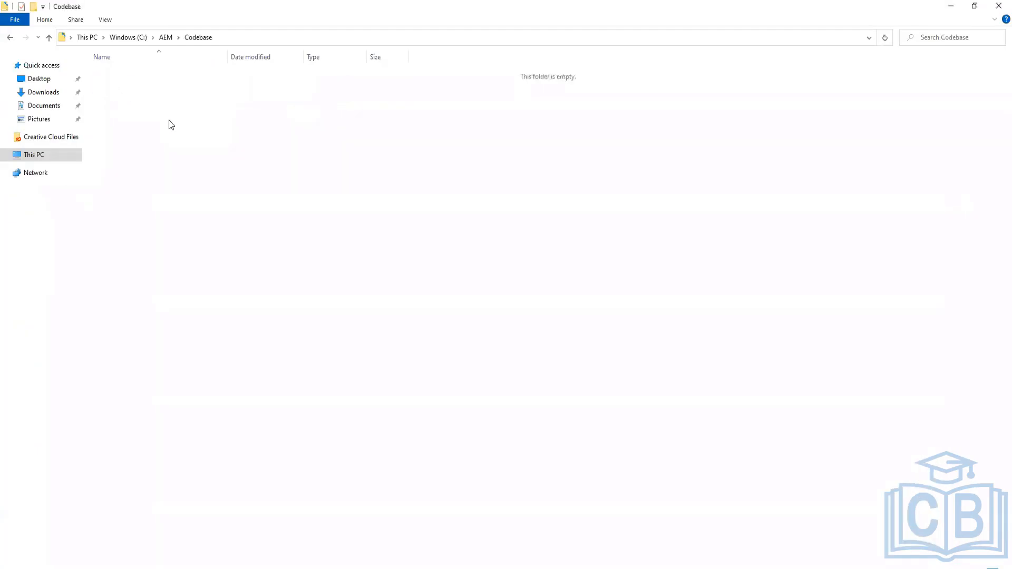
{"action": "left_click", "coordinate": [10, 38]}
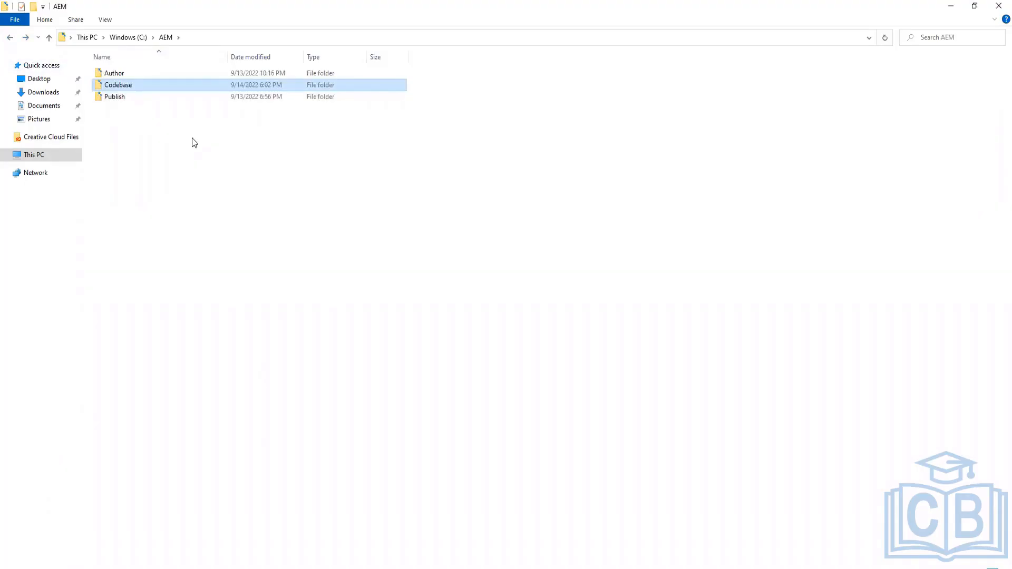
{"action": "double_click", "coordinate": [117, 76]}
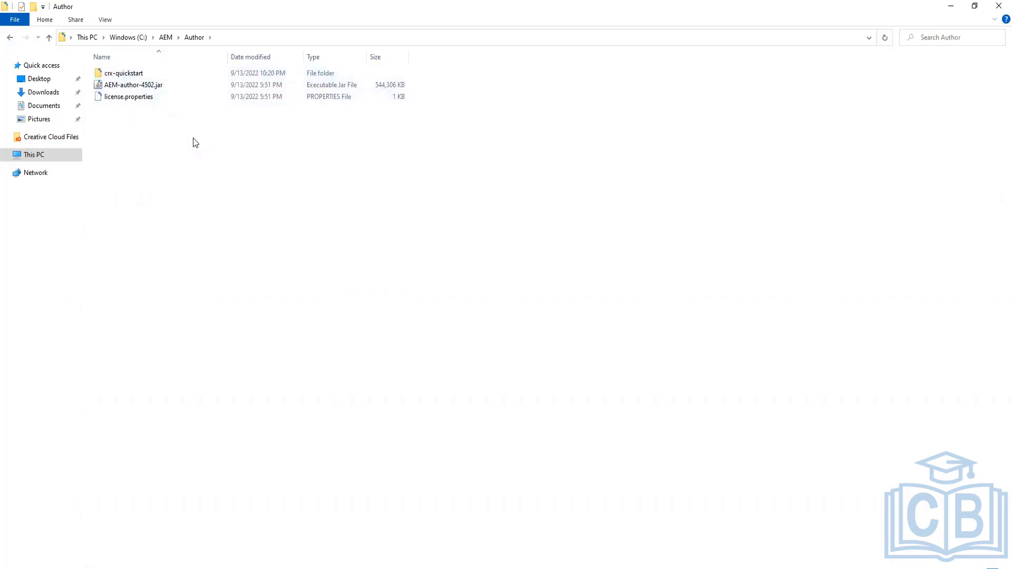
{"action": "double_click", "coordinate": [119, 74]}
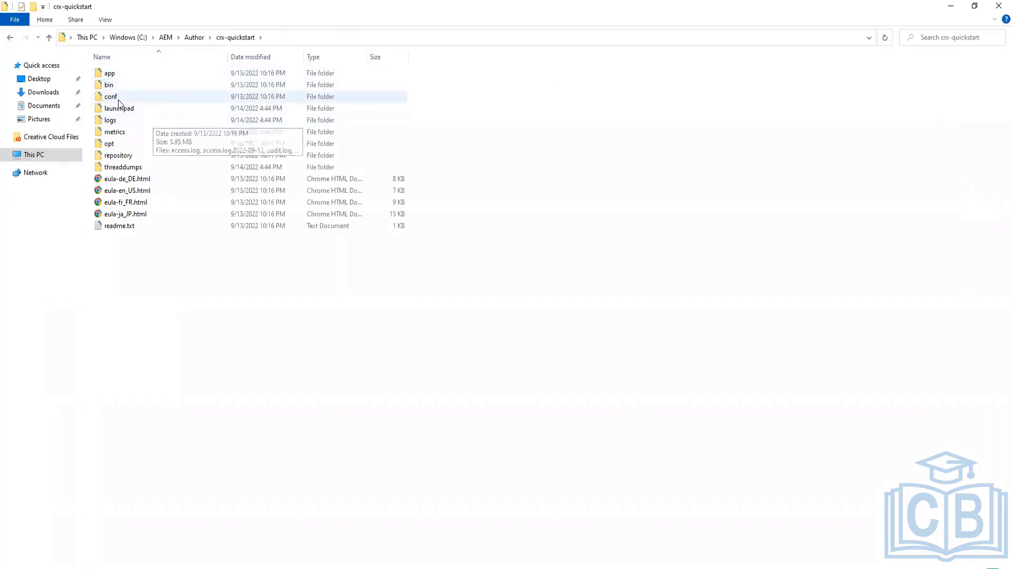
{"action": "double_click", "coordinate": [118, 99]}
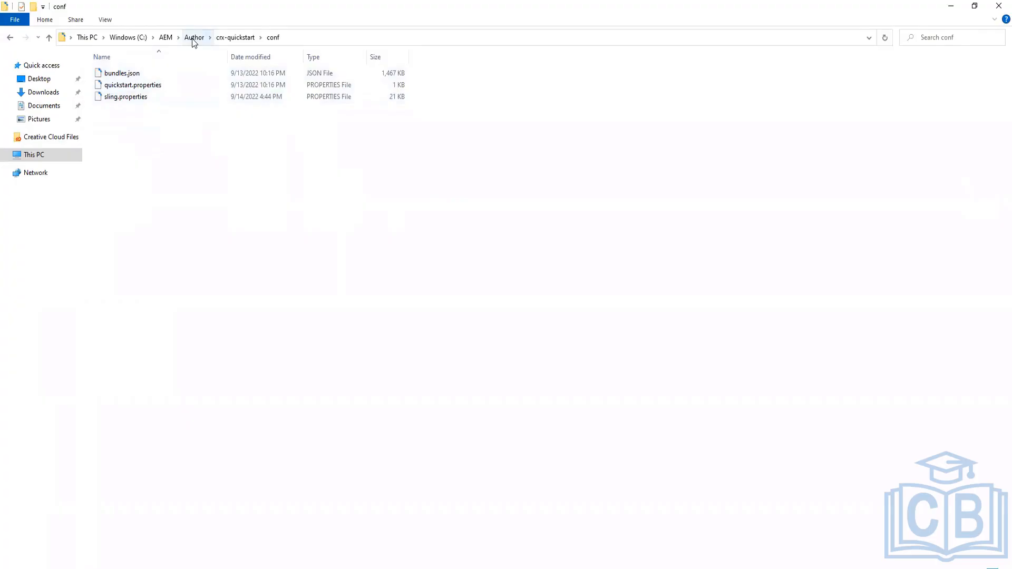
{"action": "left_click", "coordinate": [230, 41]}
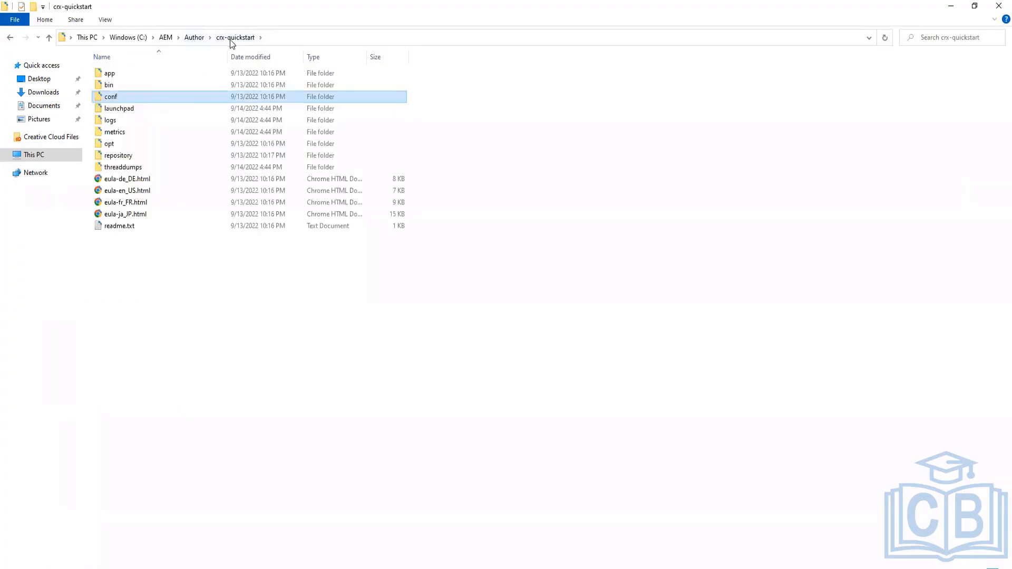
{"action": "double_click", "coordinate": [124, 156]}
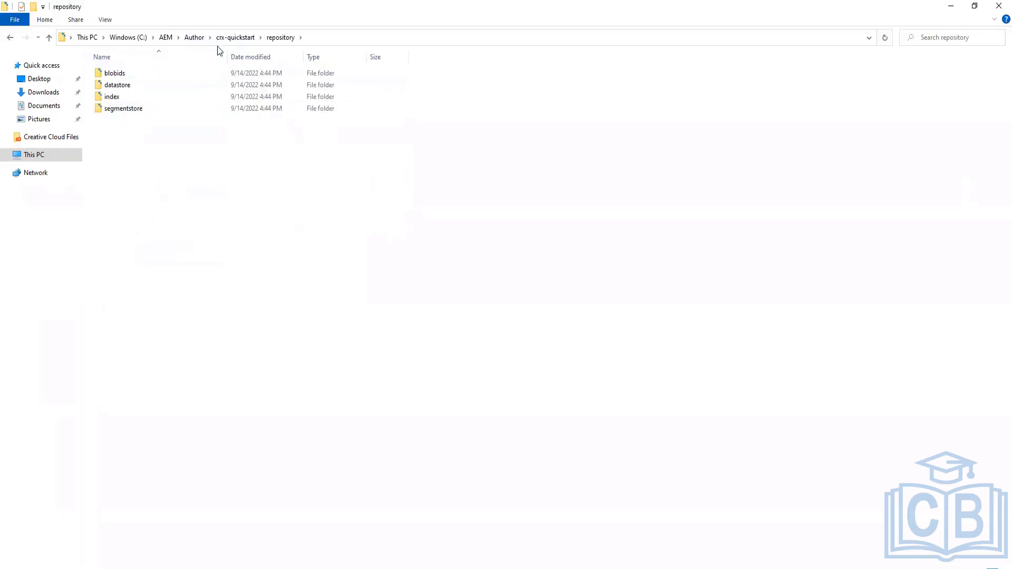
{"action": "left_click", "coordinate": [138, 40]}
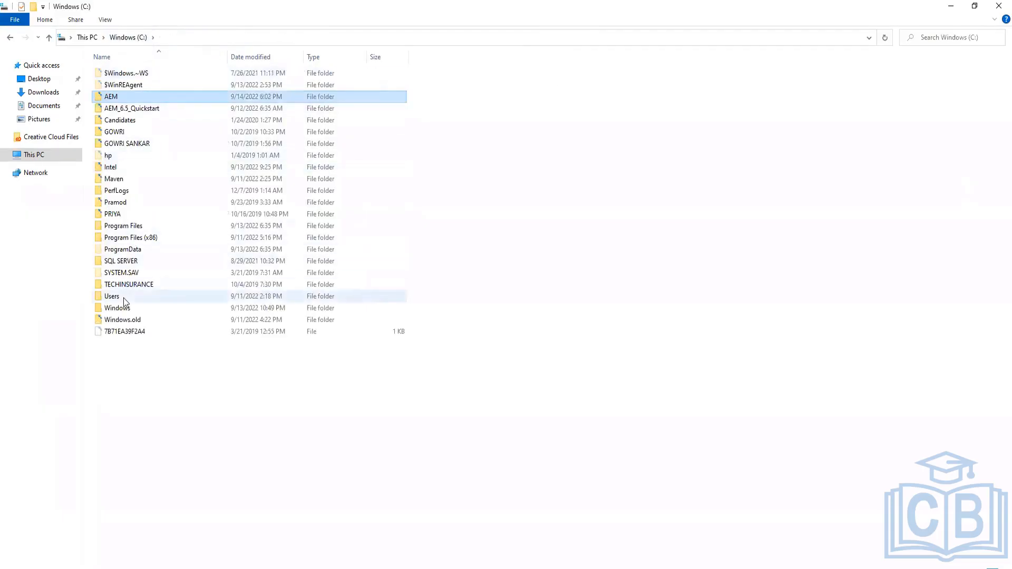
Browse the .m2 local Maven repository folder inside the user's home folder
{"action": "double_click", "coordinate": [124, 298]}
{"action": "double_click", "coordinate": [119, 101]}
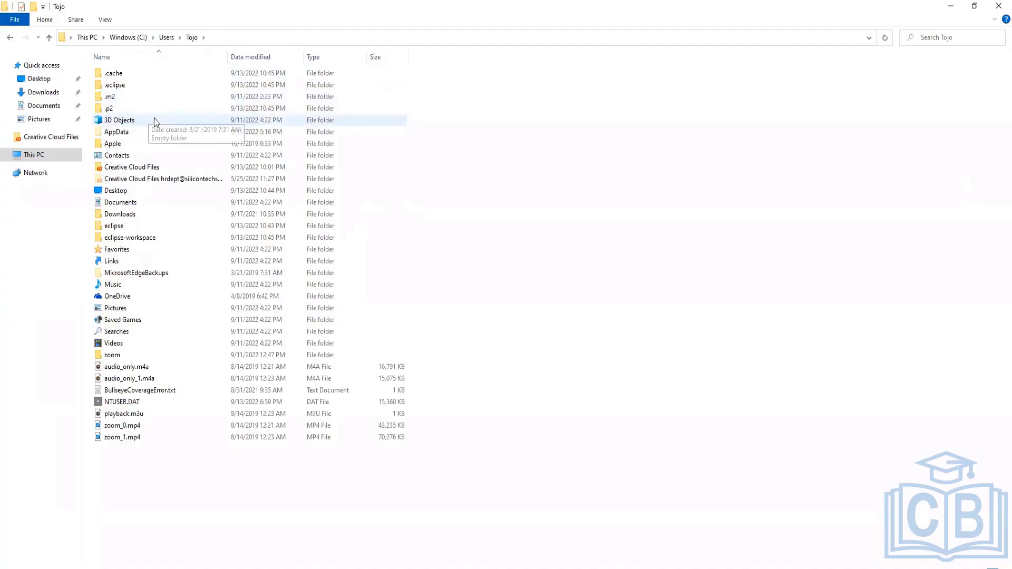
{"action": "double_click", "coordinate": [116, 98]}
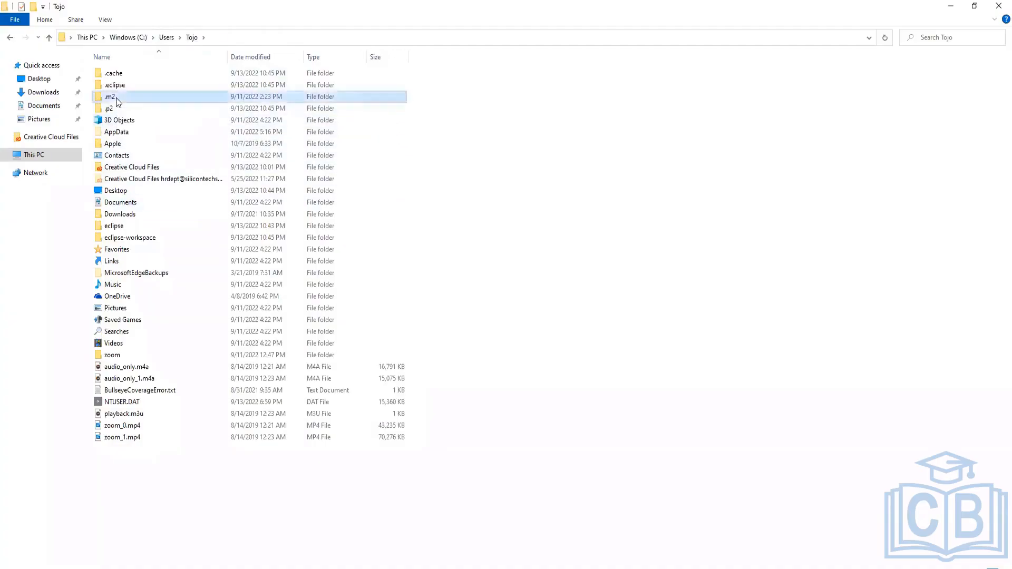
{"action": "left_click", "coordinate": [126, 77]}
{"action": "double_click", "coordinate": [126, 77]}
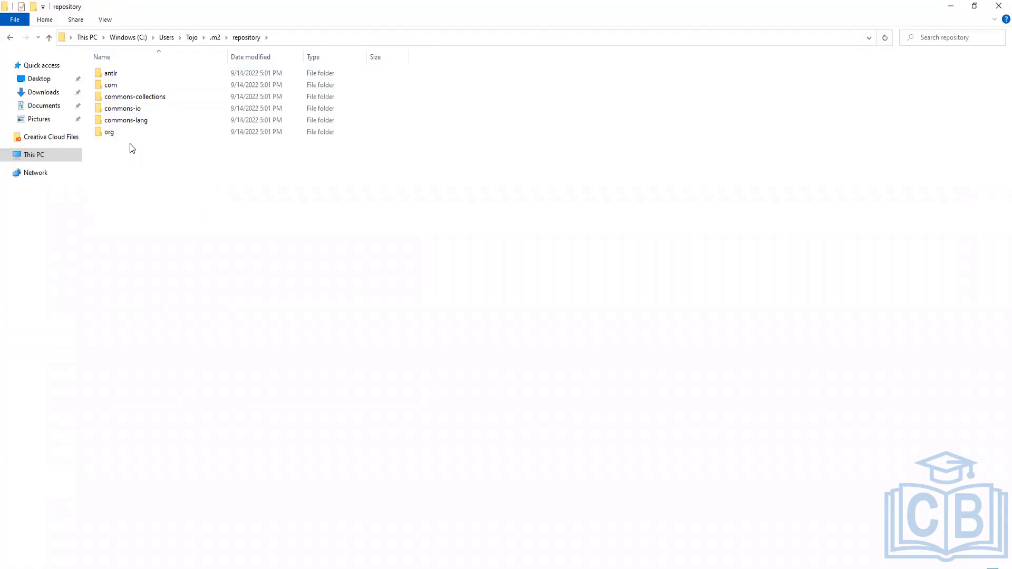
{"action": "left_click", "coordinate": [217, 38]}
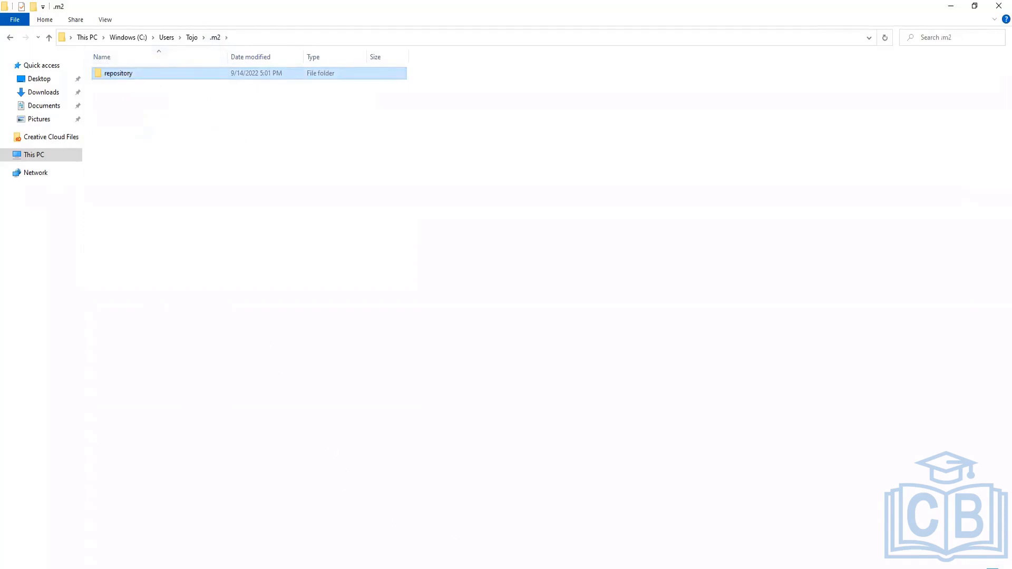
{"action": "double_click", "coordinate": [112, 77]}
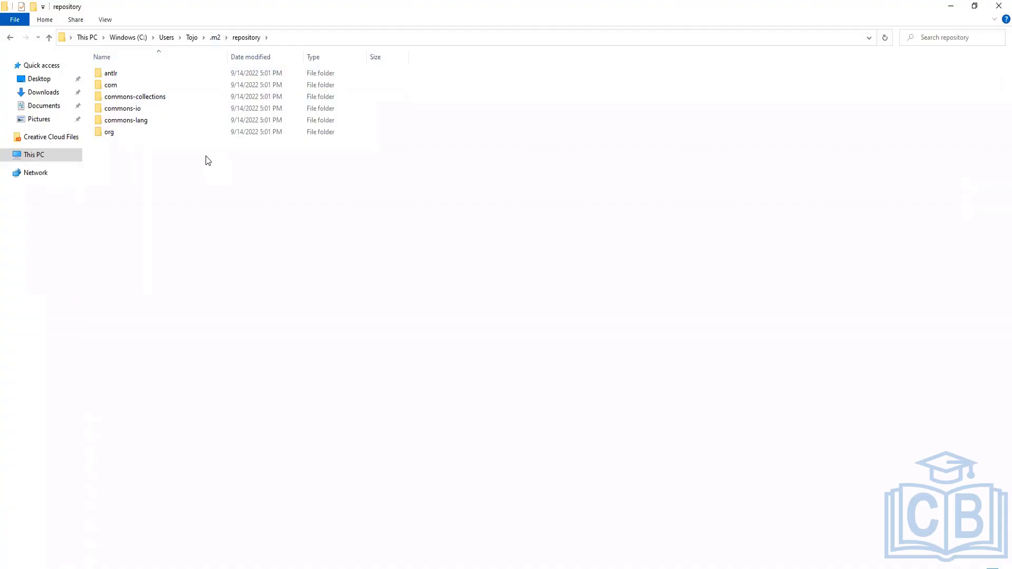
{"action": "left_click", "coordinate": [191, 38]}
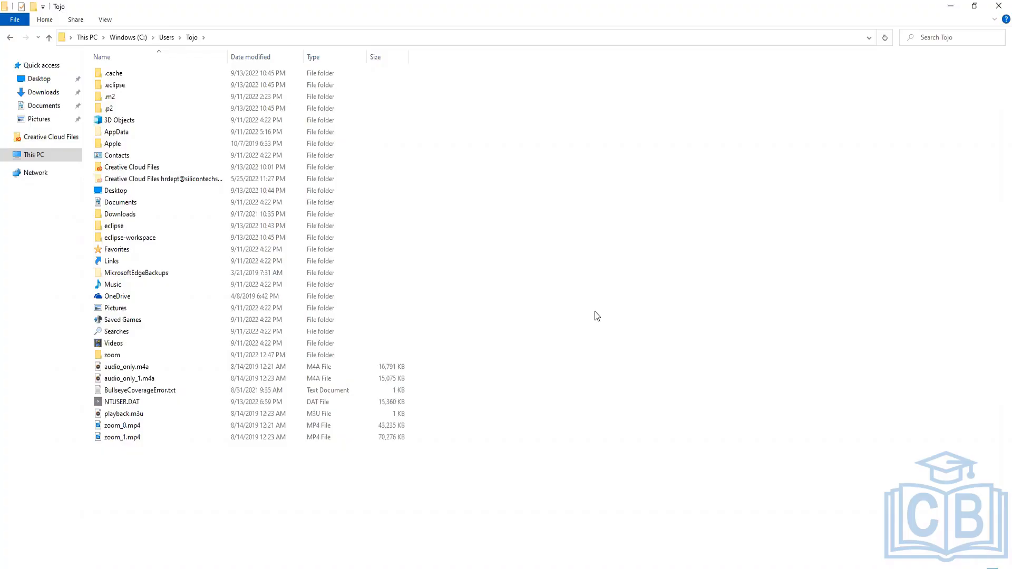
Open infos.txt in the .eclipse org.eclipse.oomph.jreinfo folder to read the Java paths, then close it
{"action": "double_click", "coordinate": [126, 85]}
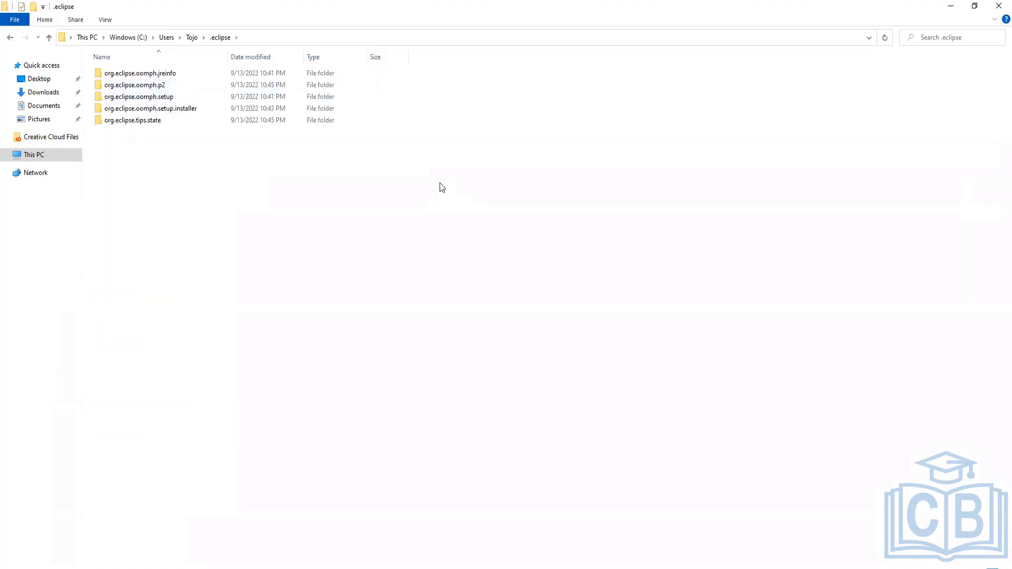
{"action": "double_click", "coordinate": [140, 73]}
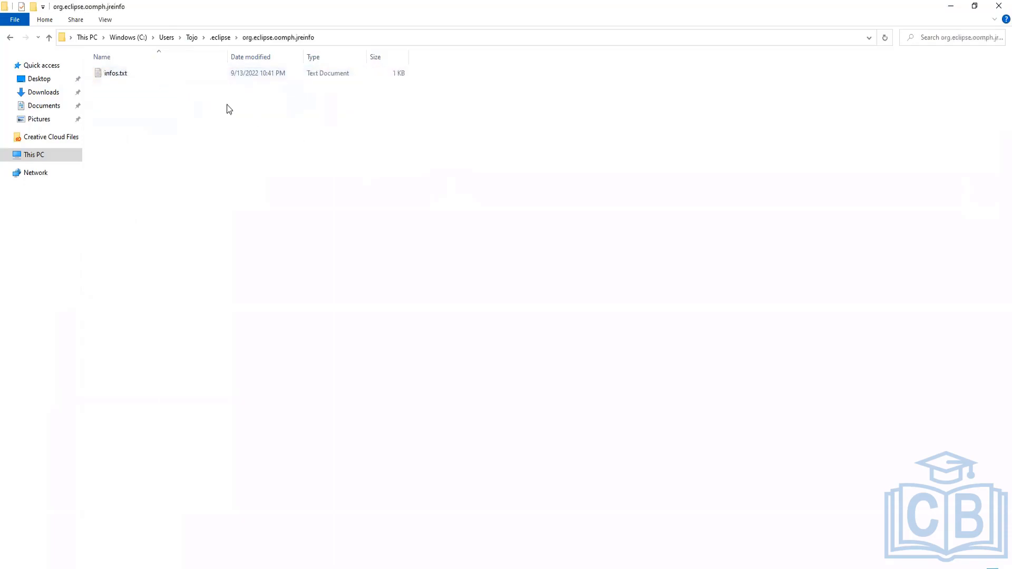
{"action": "double_click", "coordinate": [119, 75]}
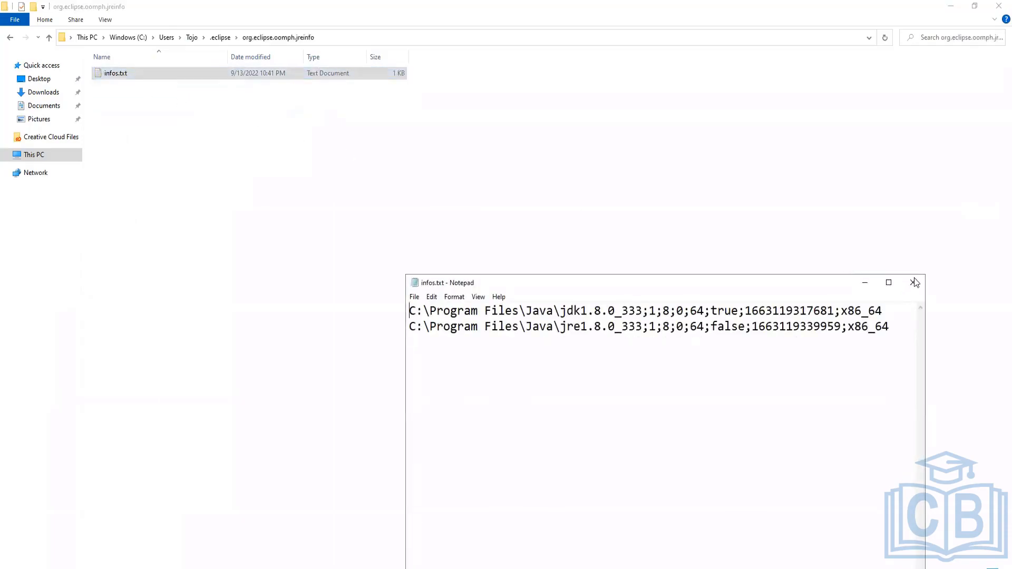
{"action": "left_click", "coordinate": [919, 281]}
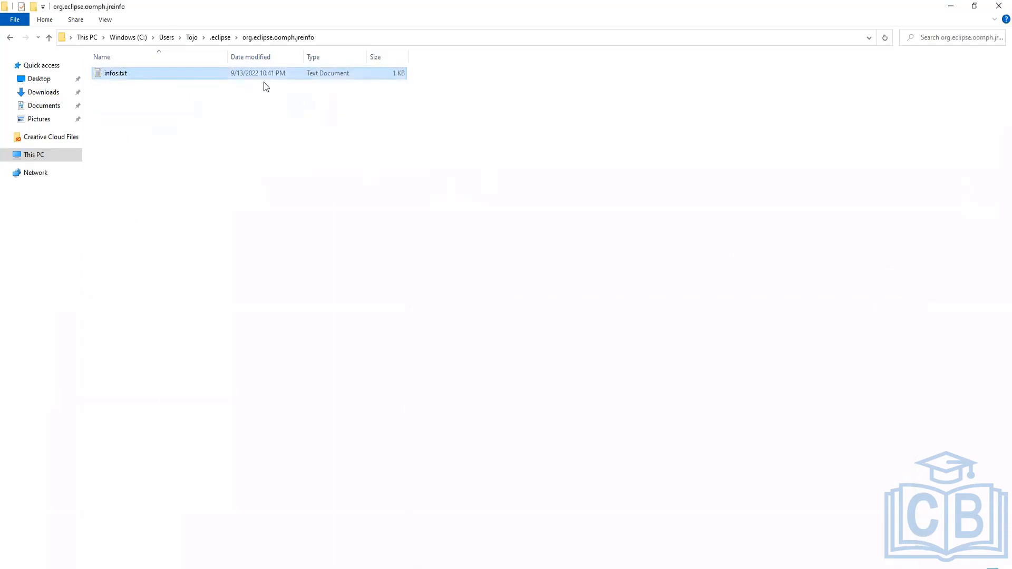
Return to the C:\AEM folder and switch back to the Command Prompt's Maven output
{"action": "left_click", "coordinate": [219, 38]}
{"action": "left_click", "coordinate": [296, 209]}
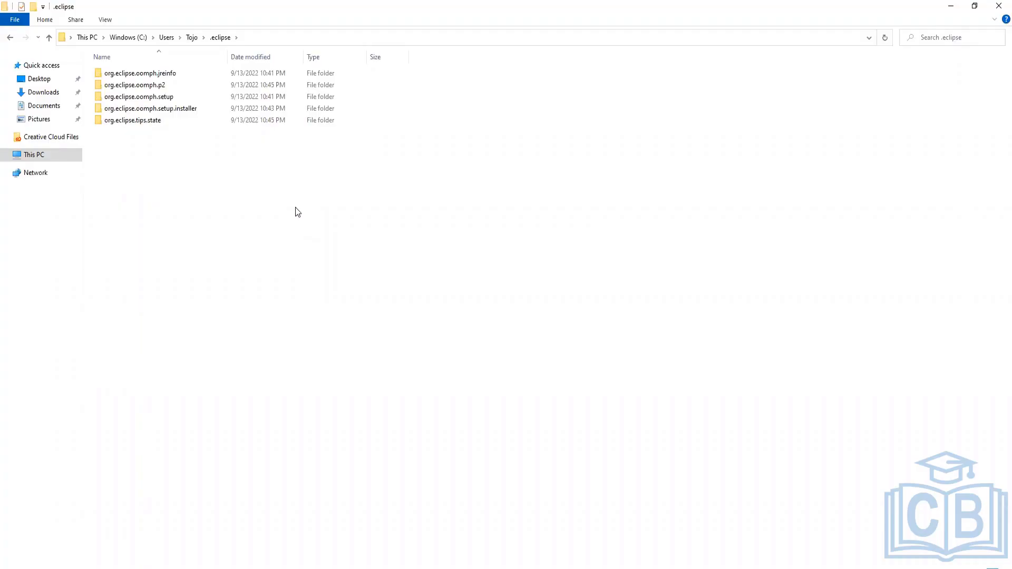
{"action": "left_click", "coordinate": [129, 38]}
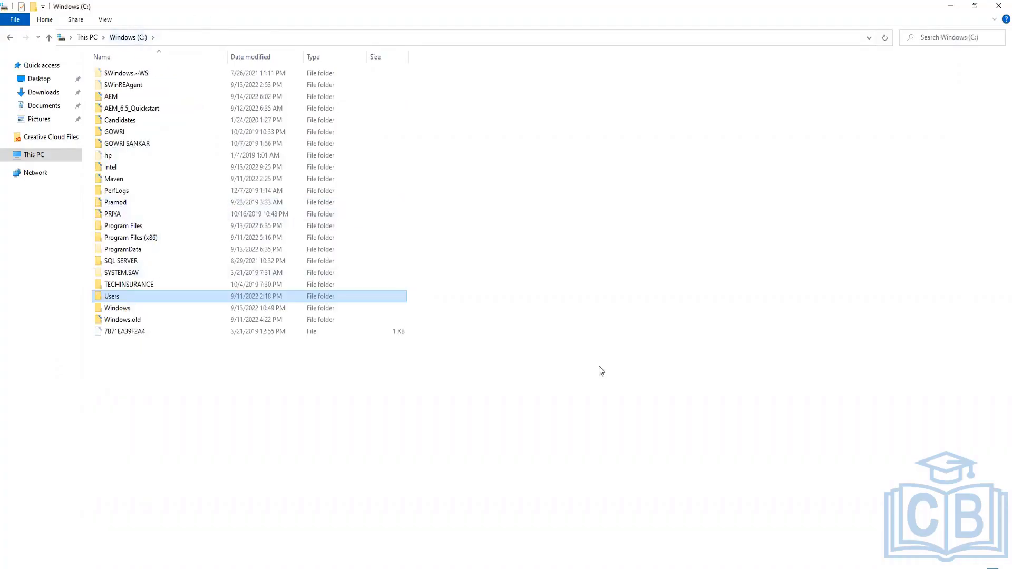
{"action": "left_click", "coordinate": [627, 399]}
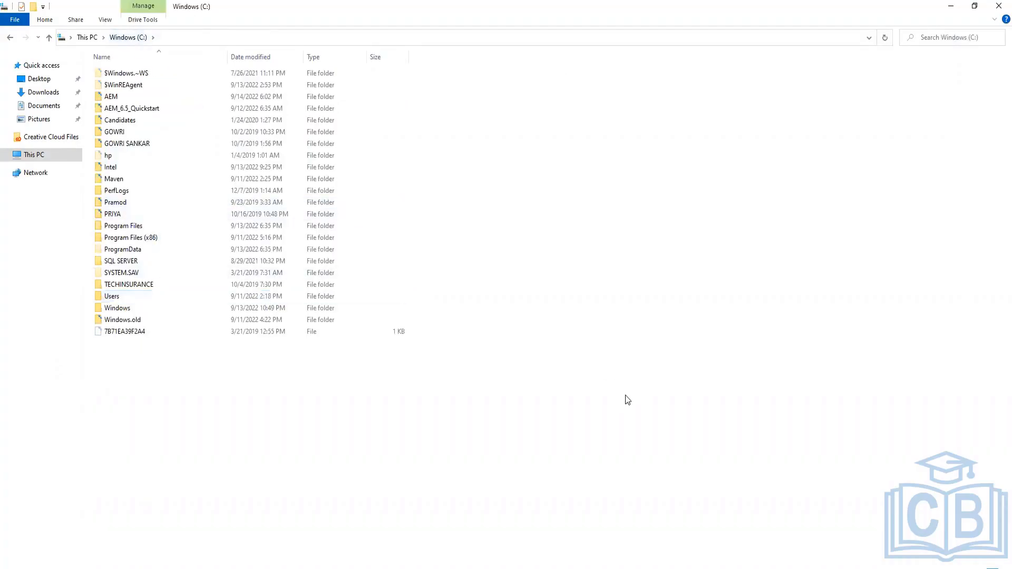
{"action": "double_click", "coordinate": [124, 97]}
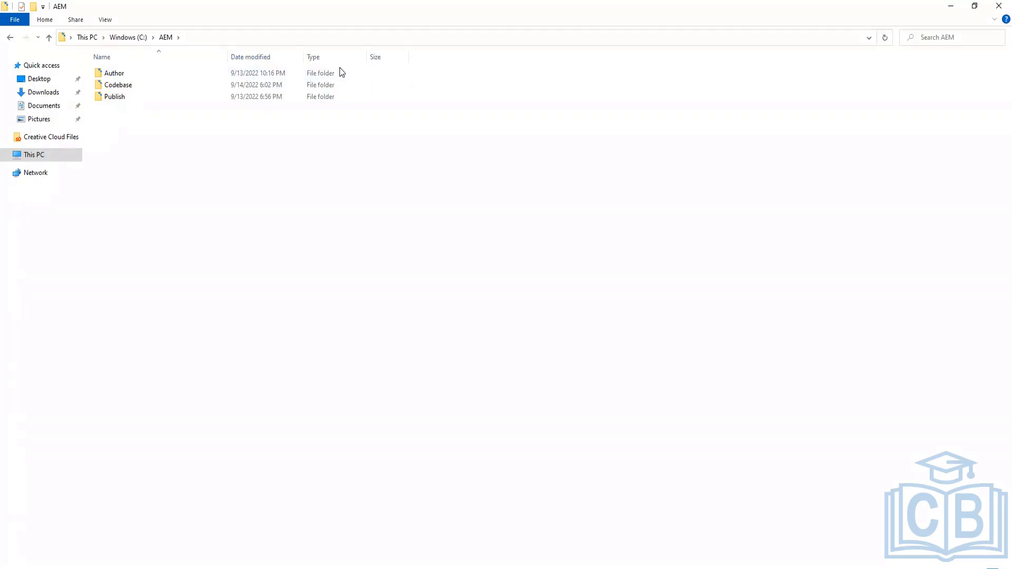
{"action": "key", "text": "alt+Tab"}
{"action": "key", "text": "alt+Tab"}
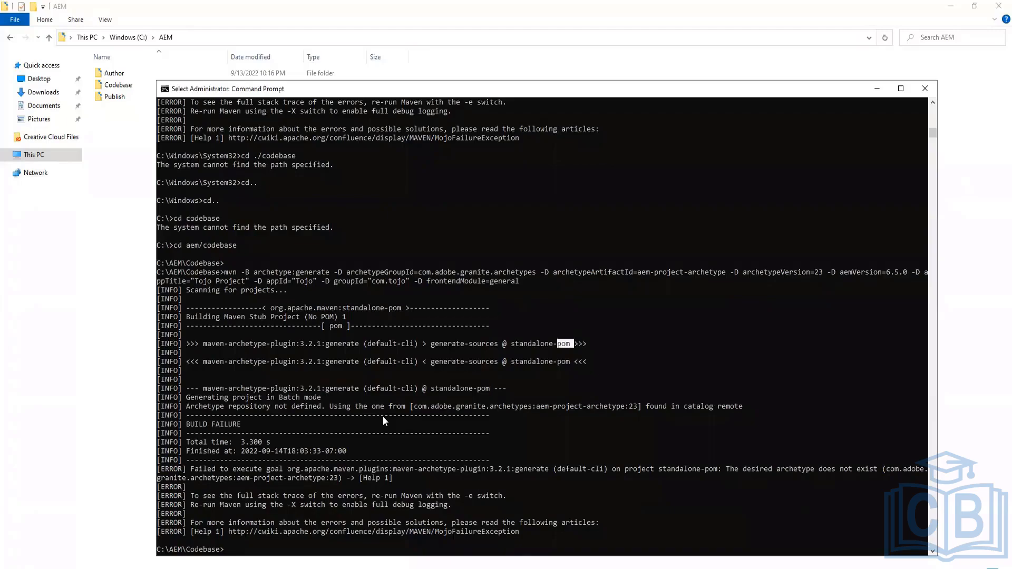
{"action": "scroll", "coordinate": [410, 427], "scroll_direction": "down", "scroll_amount": 1}
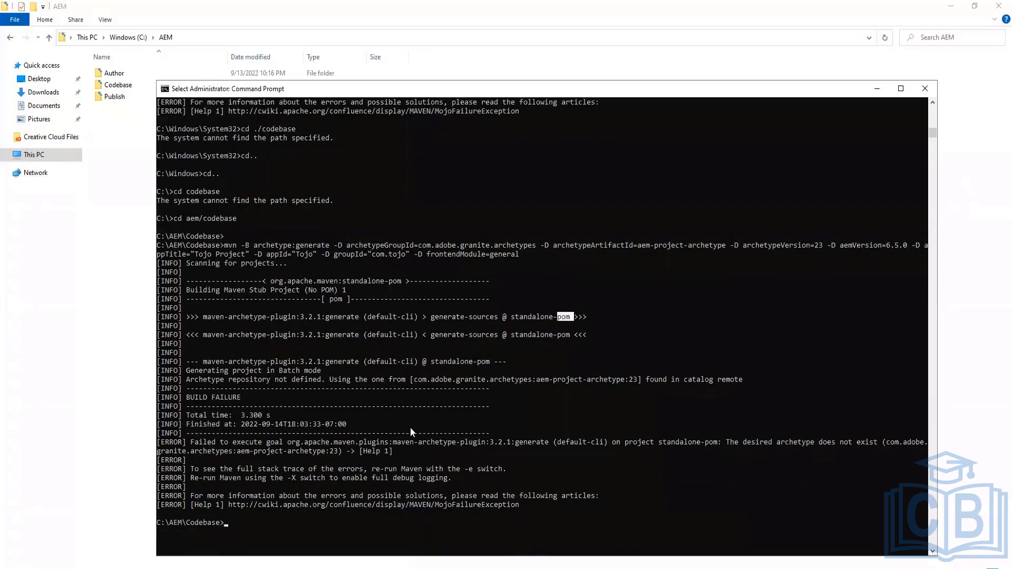
Copy the archetype coordinates com.adobe.granite.archetypes:aem-project-archetype:23 from the failed Maven build output
{"action": "scroll", "coordinate": [410, 427], "scroll_direction": "down", "scroll_amount": 1}
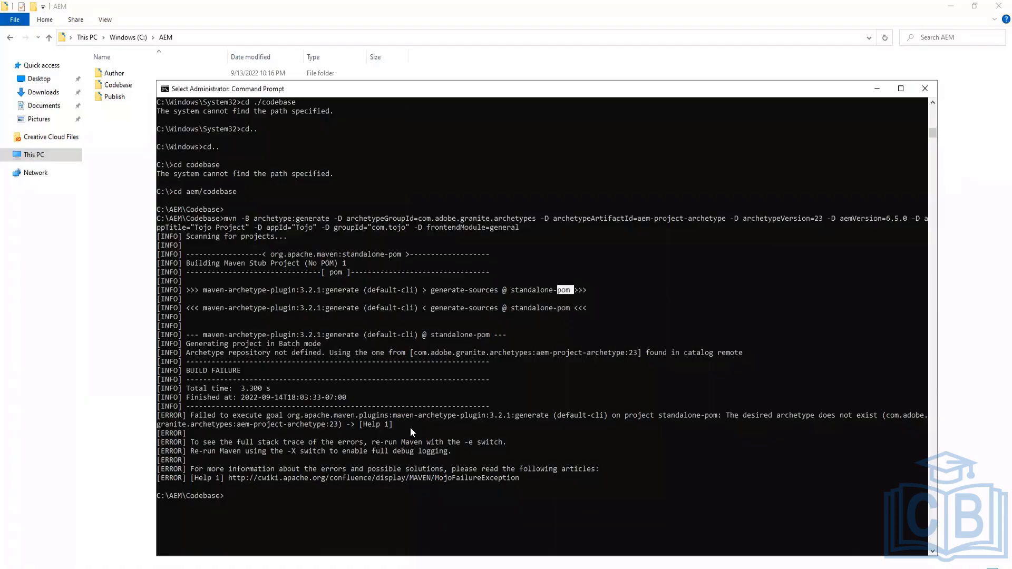
{"action": "scroll", "coordinate": [410, 432], "scroll_direction": "down", "scroll_amount": 1}
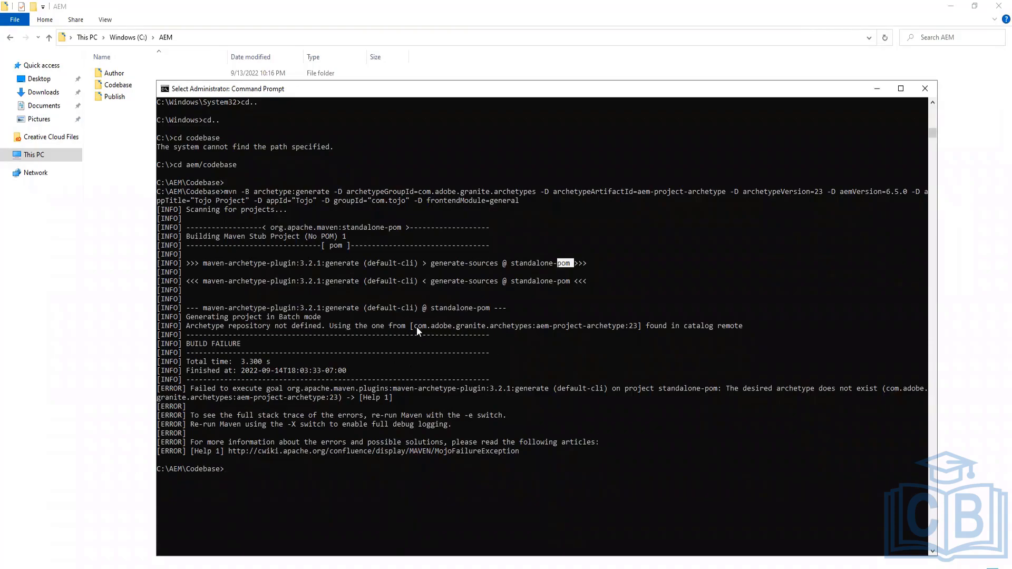
{"action": "left_click_drag", "start_coordinate": [416, 326], "coordinate": [636, 328]}
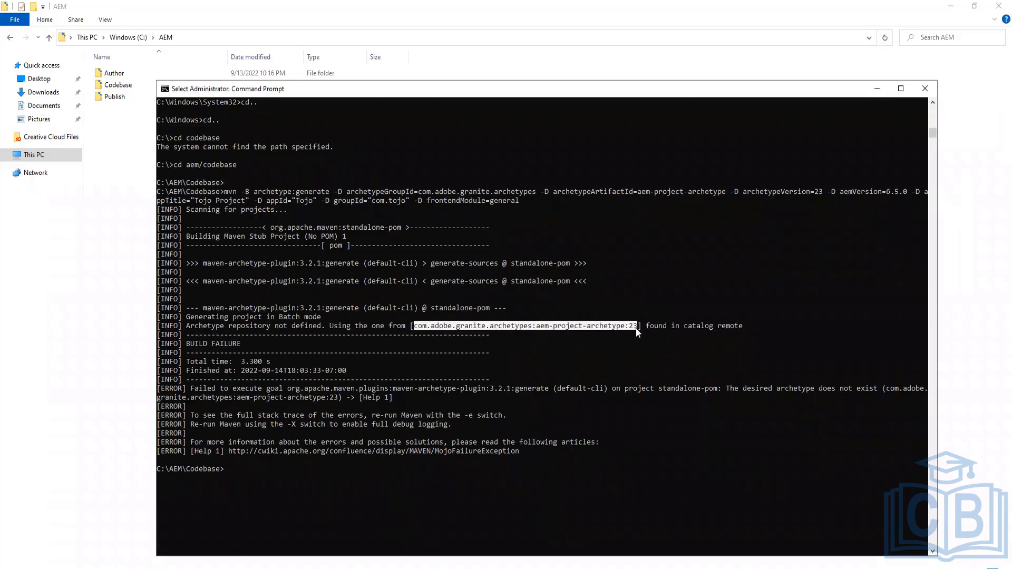
{"action": "key", "text": "ctrl+c"}
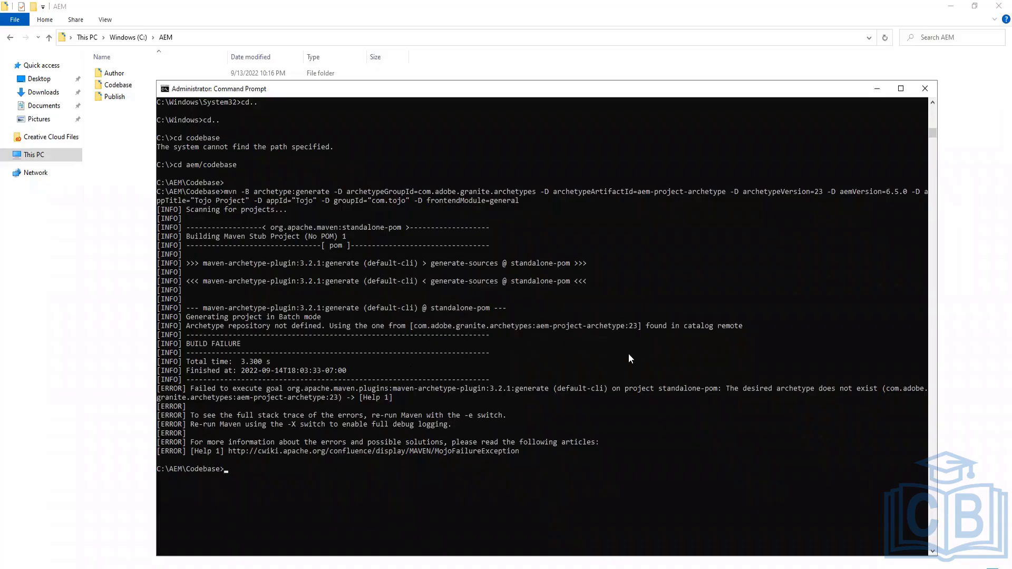
{"action": "key", "text": "Return"}
Search the web in a new browser tab for com.adobe.granite.archetypes:aem-project-archetype:23
{"action": "left_click", "coordinate": [271, 568]}
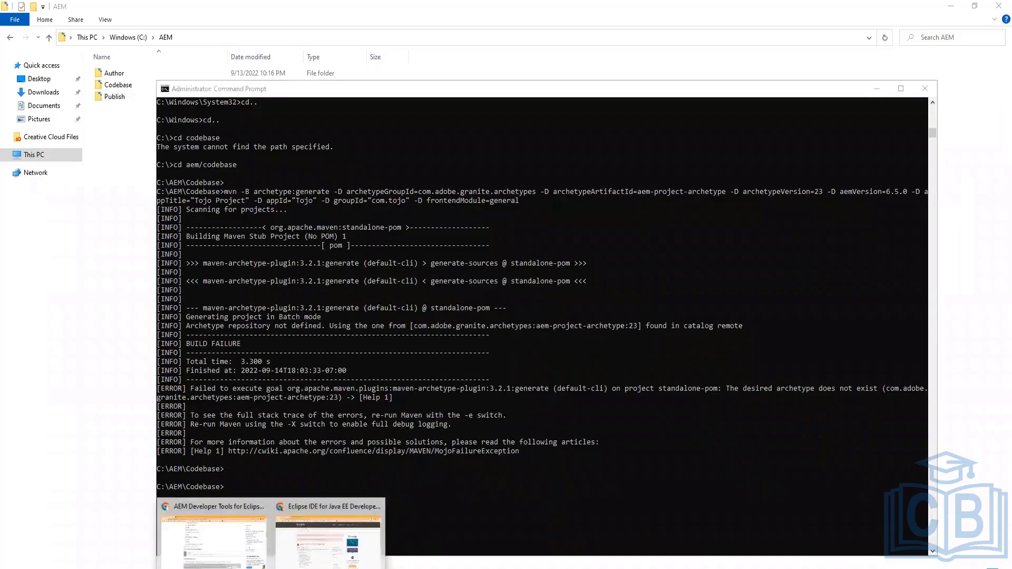
{"action": "left_click", "coordinate": [238, 554]}
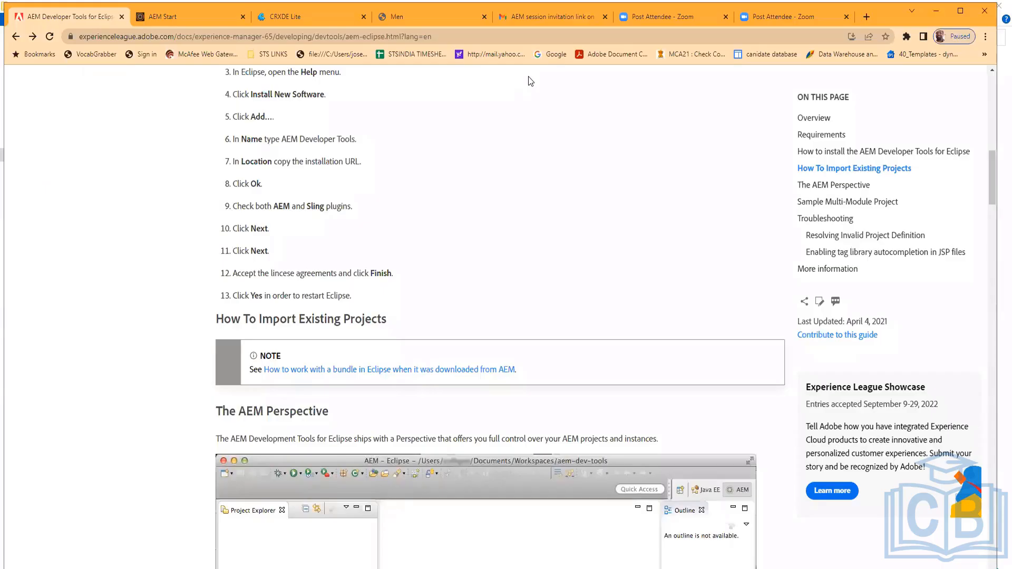
{"action": "left_click", "coordinate": [866, 17]}
{"action": "key", "text": "ctrl+v"}
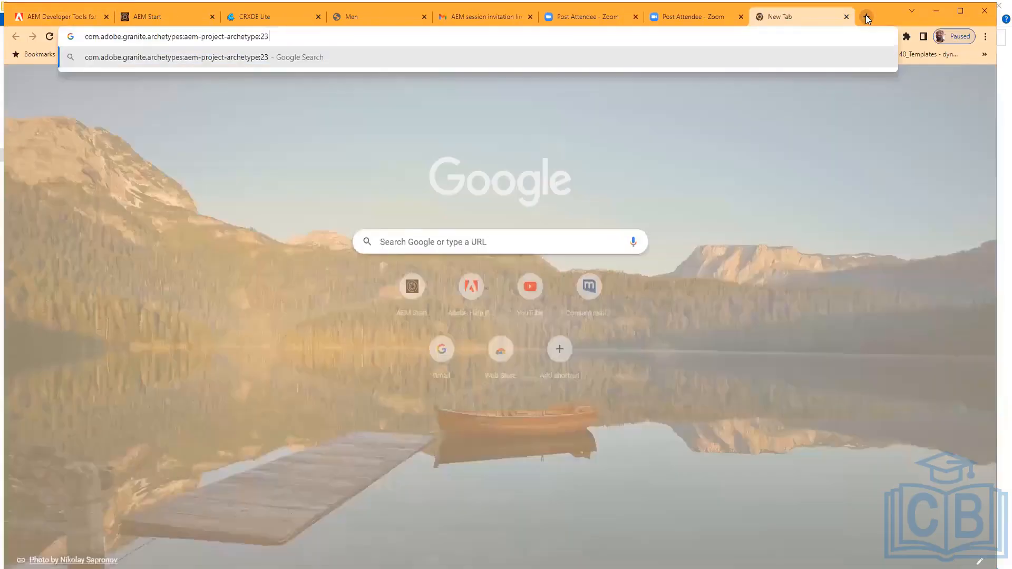
{"action": "key", "text": "Return"}
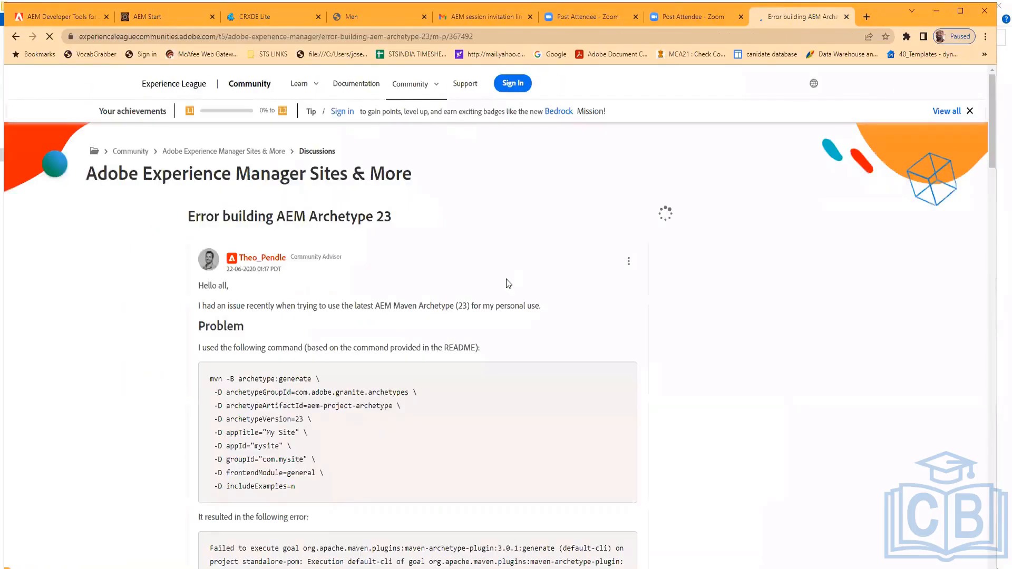
Read through the forum post about the AEM Archetype 23 build error, including its Problem and Solution sections
{"action": "scroll", "coordinate": [495, 415], "scroll_direction": "down", "scroll_amount": 8}
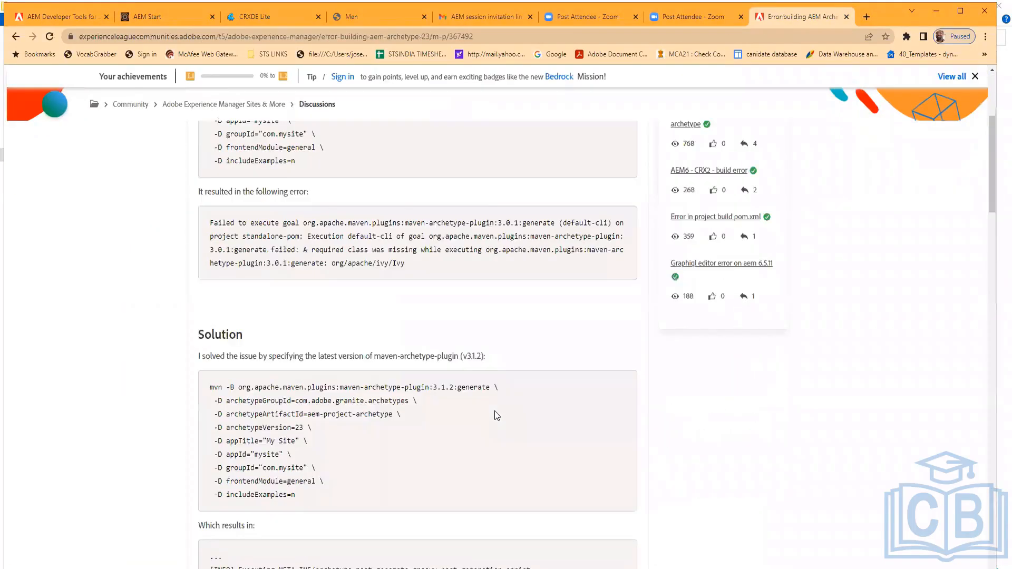
{"action": "scroll", "coordinate": [495, 415], "scroll_direction": "down", "scroll_amount": 3}
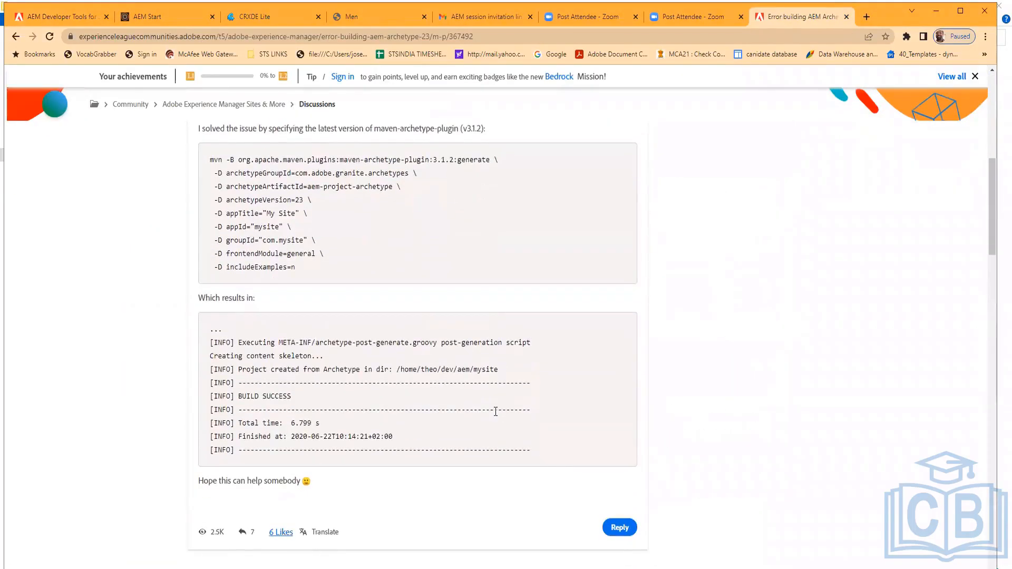
{"action": "scroll", "coordinate": [496, 412], "scroll_direction": "up", "scroll_amount": 6}
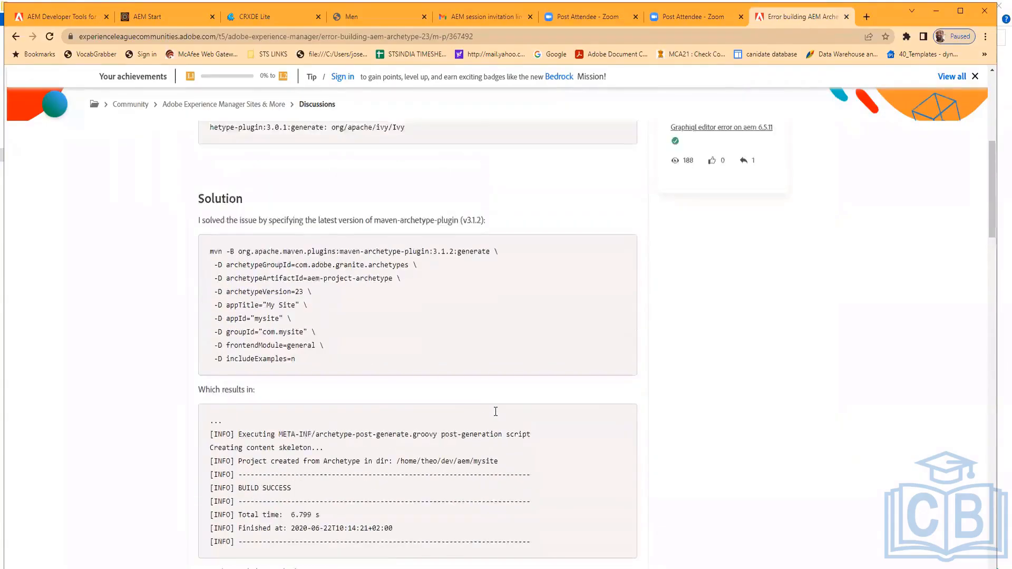
{"action": "scroll", "coordinate": [496, 414], "scroll_direction": "up", "scroll_amount": 3}
{"action": "scroll", "coordinate": [495, 415], "scroll_direction": "up", "scroll_amount": 1}
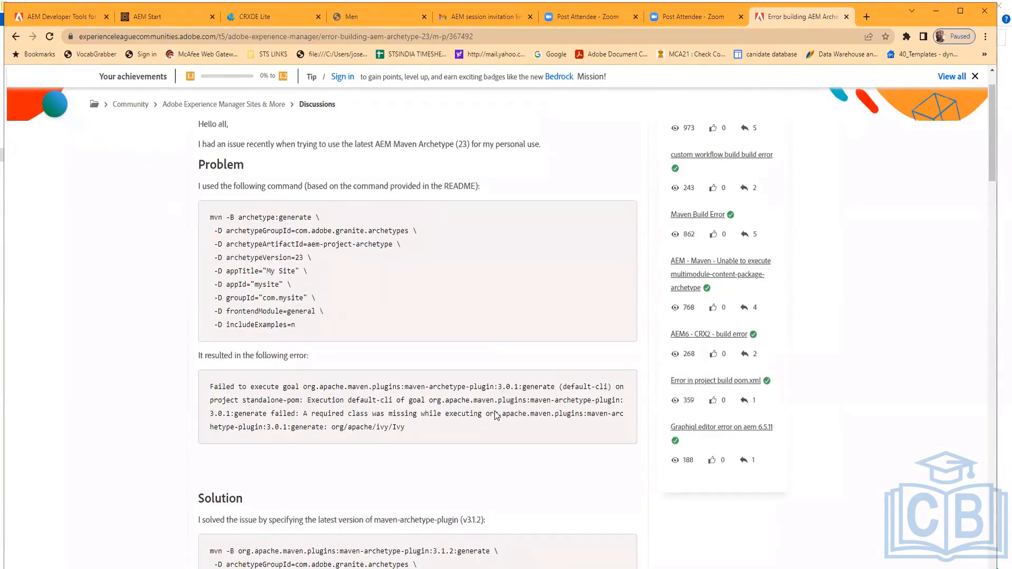
{"action": "scroll", "coordinate": [495, 415], "scroll_direction": "down", "scroll_amount": 3}
{"action": "scroll", "coordinate": [495, 415], "scroll_direction": "up", "scroll_amount": 3}
{"action": "scroll", "coordinate": [495, 414], "scroll_direction": "down", "scroll_amount": 4}
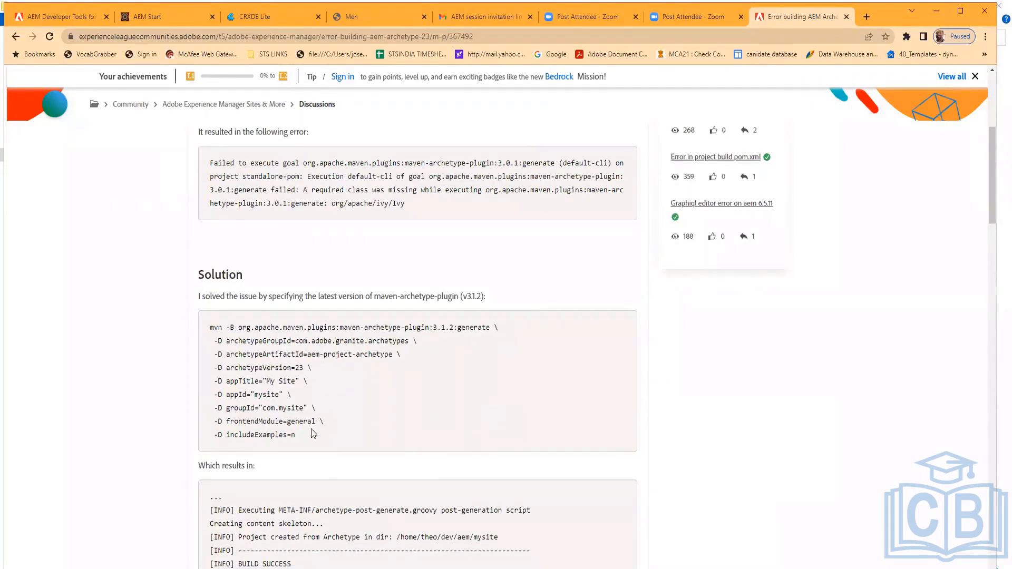
{"action": "scroll", "coordinate": [327, 431], "scroll_direction": "up", "scroll_amount": 5}
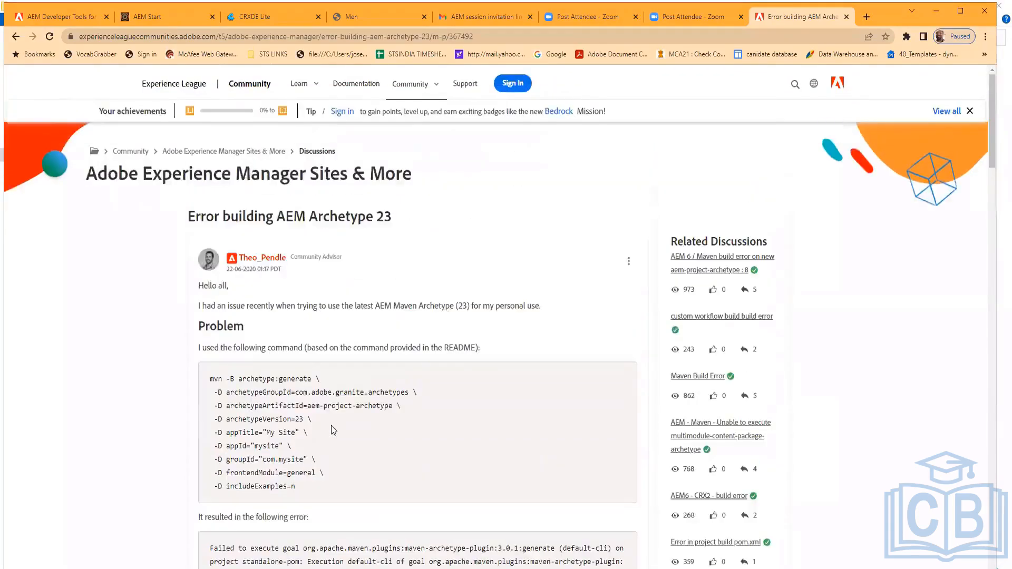
{"action": "scroll", "coordinate": [332, 430], "scroll_direction": "down", "scroll_amount": 3}
{"action": "scroll", "coordinate": [333, 430], "scroll_direction": "down", "scroll_amount": 1}
{"action": "scroll", "coordinate": [332, 426], "scroll_direction": "up", "scroll_amount": 2}
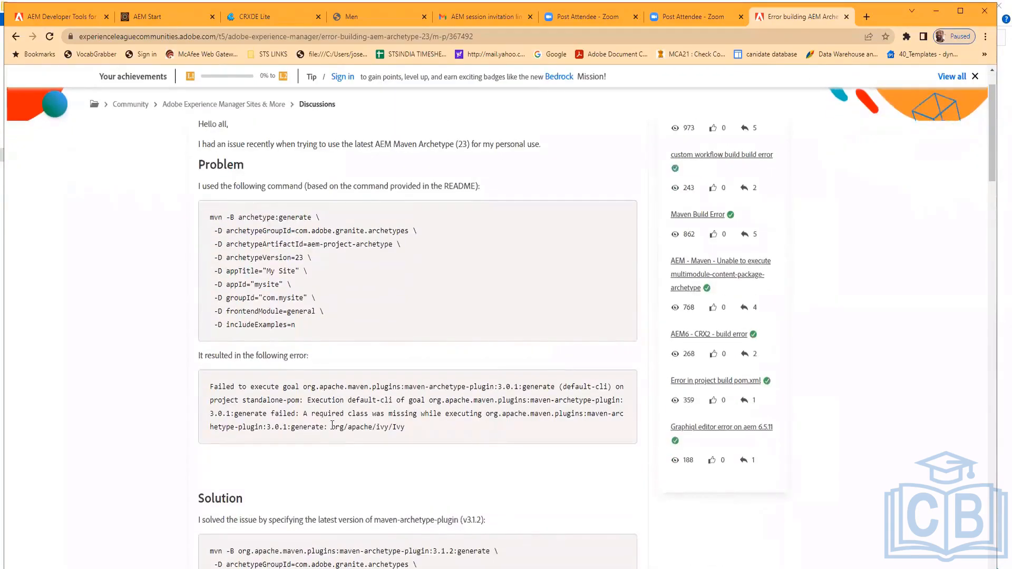
{"action": "scroll", "coordinate": [333, 425], "scroll_direction": "down", "scroll_amount": 1}
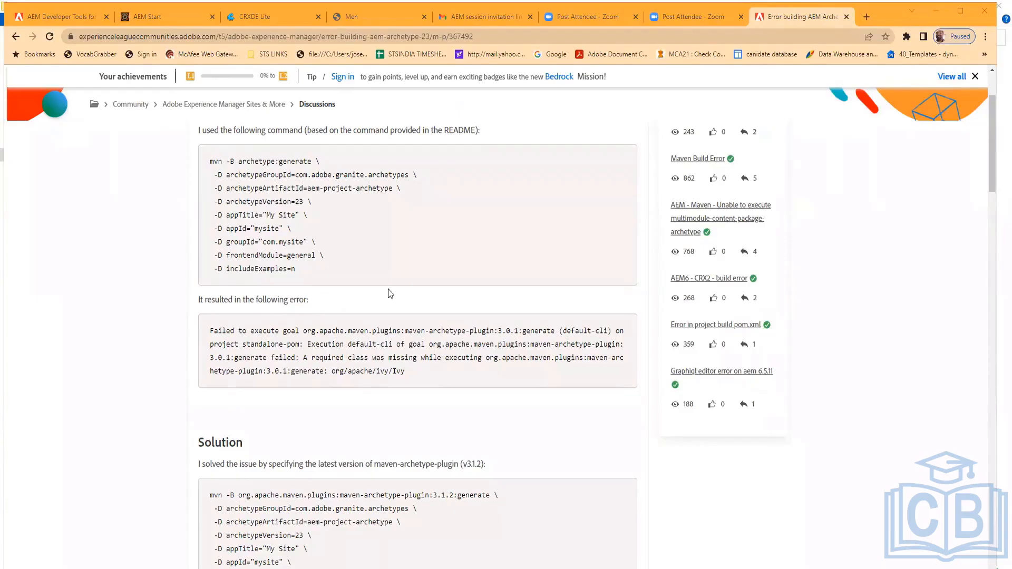
{"action": "left_click", "coordinate": [180, 333]}
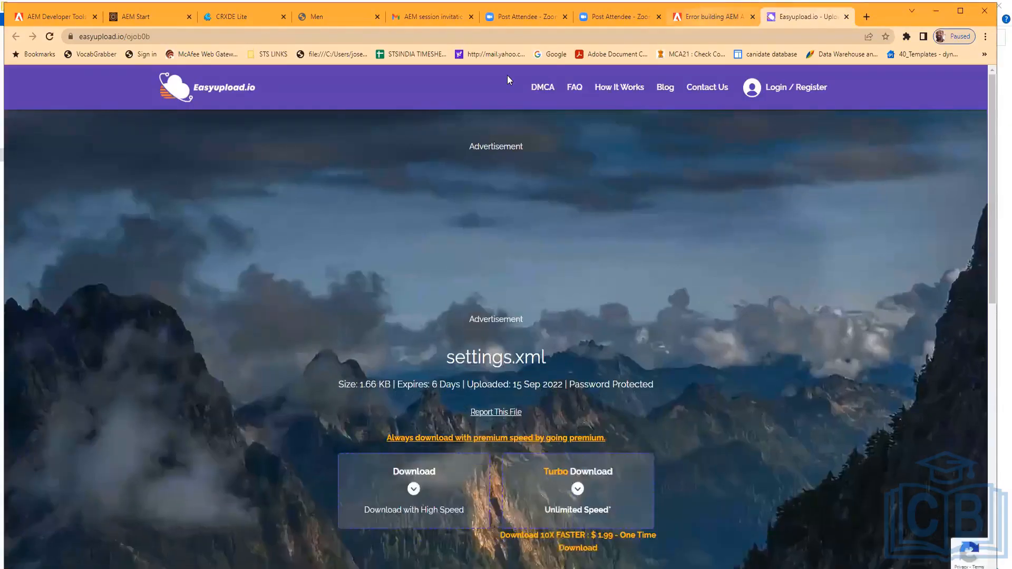
{"action": "key", "text": "ctrl+shift+Tab"}
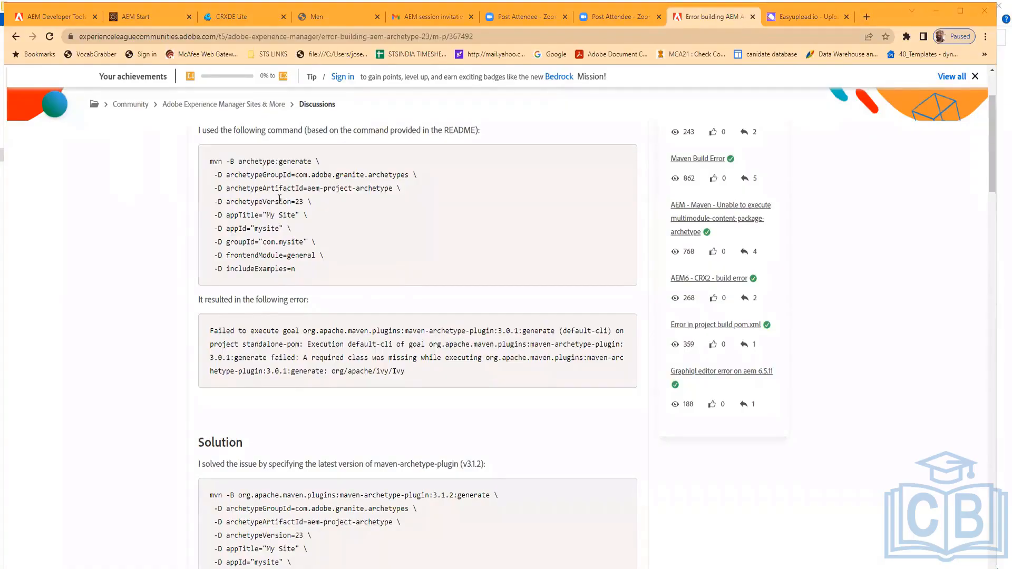
Copy the Solution's multi-line mvn command that uses maven-archetype-plugin:3.1.2:generate
{"action": "scroll", "coordinate": [279, 285], "scroll_direction": "up", "scroll_amount": 1}
{"action": "scroll", "coordinate": [277, 287], "scroll_direction": "up", "scroll_amount": 3}
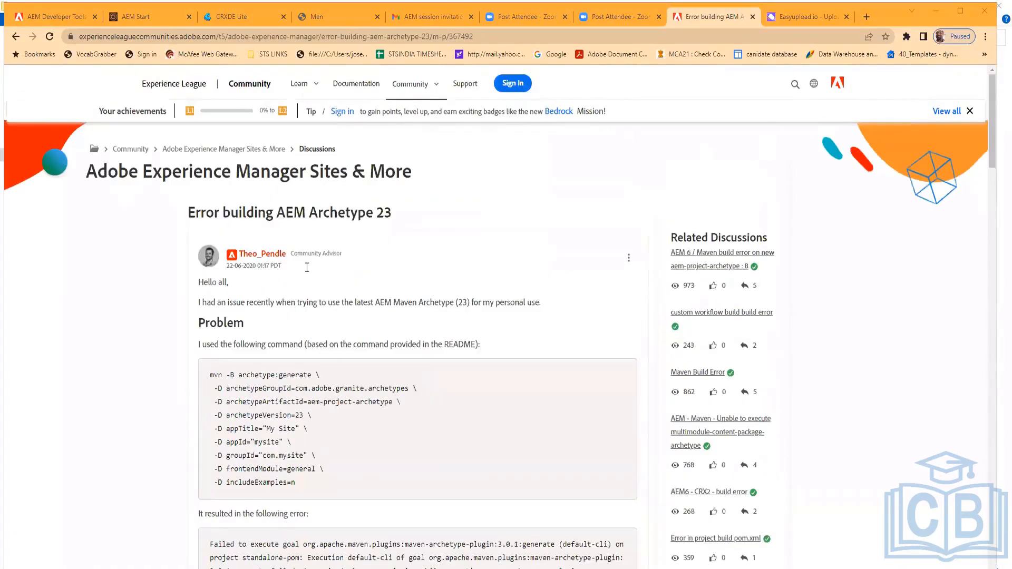
{"action": "left_click_drag", "start_coordinate": [240, 217], "coordinate": [426, 221]}
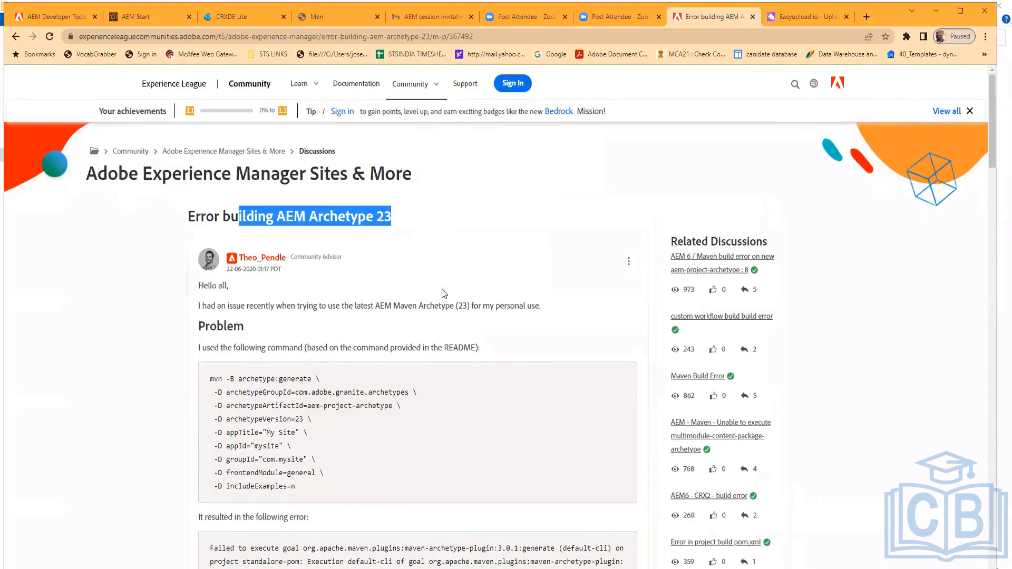
{"action": "scroll", "coordinate": [446, 295], "scroll_direction": "down", "scroll_amount": 5}
{"action": "scroll", "coordinate": [311, 342], "scroll_direction": "up", "scroll_amount": 4}
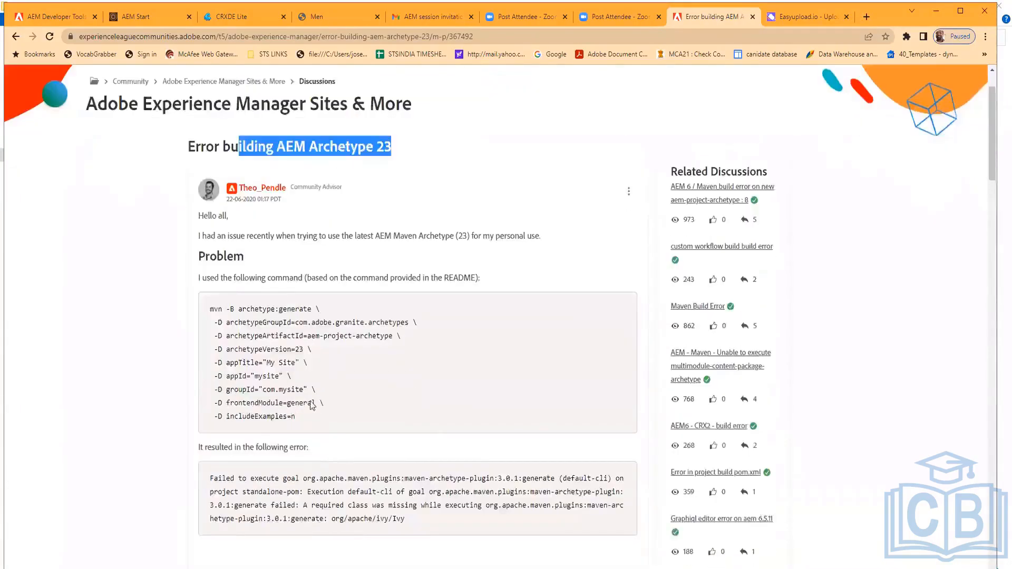
{"action": "scroll", "coordinate": [236, 461], "scroll_direction": "down", "scroll_amount": 3}
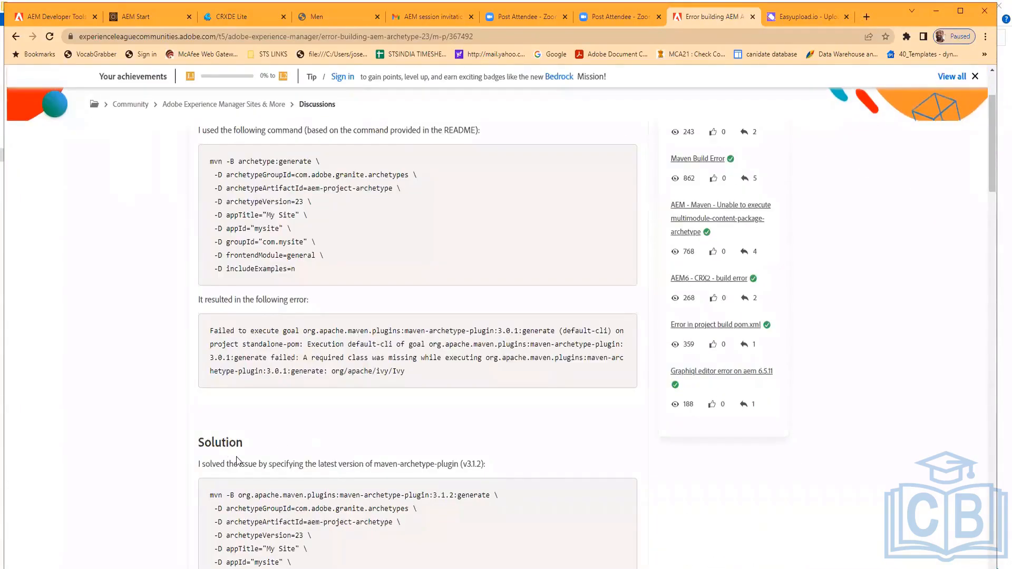
{"action": "scroll", "coordinate": [237, 461], "scroll_direction": "down", "scroll_amount": 1}
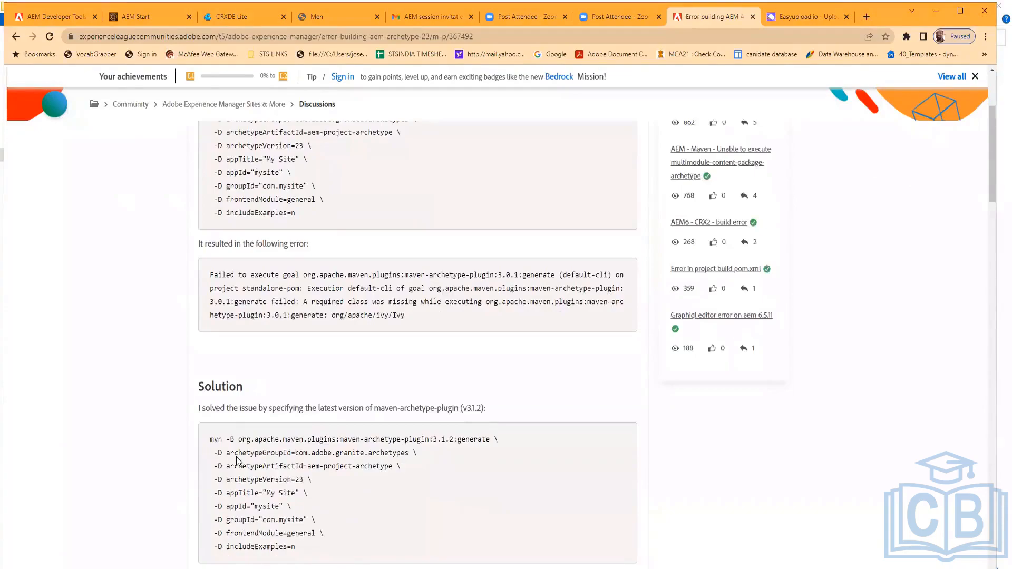
{"action": "scroll", "coordinate": [236, 461], "scroll_direction": "down", "scroll_amount": 2}
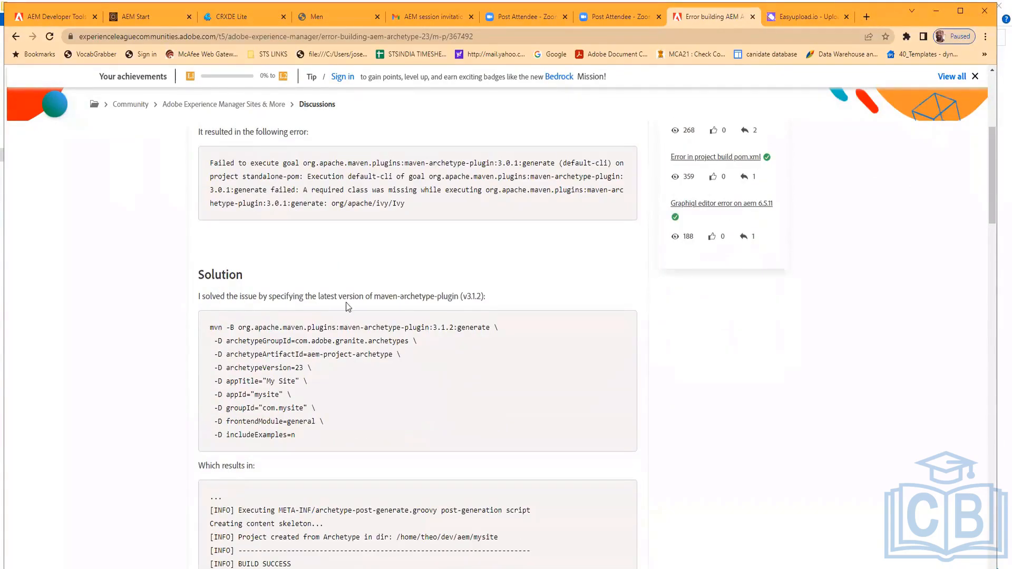
{"action": "scroll", "coordinate": [335, 353], "scroll_direction": "down", "scroll_amount": 1}
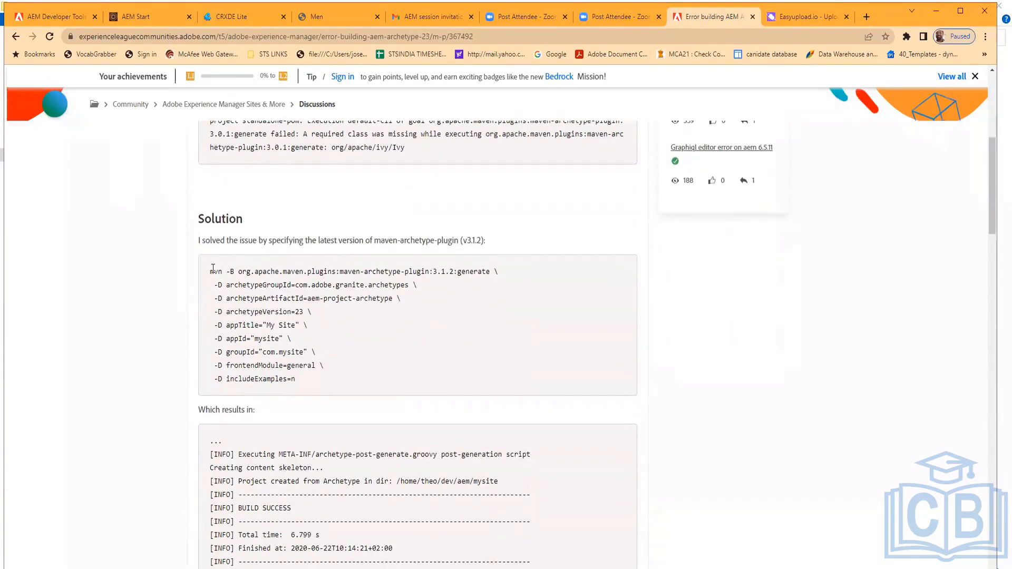
{"action": "left_click_drag", "start_coordinate": [210, 271], "coordinate": [341, 383]}
{"action": "key", "text": "ctrl+c"}
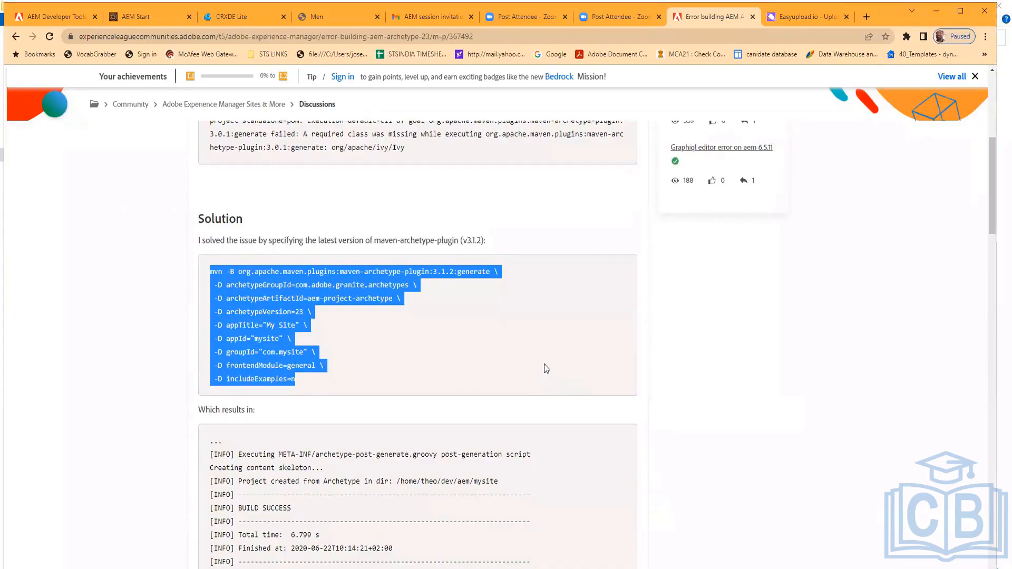
{"action": "scroll", "coordinate": [539, 357], "scroll_direction": "up", "scroll_amount": 1}
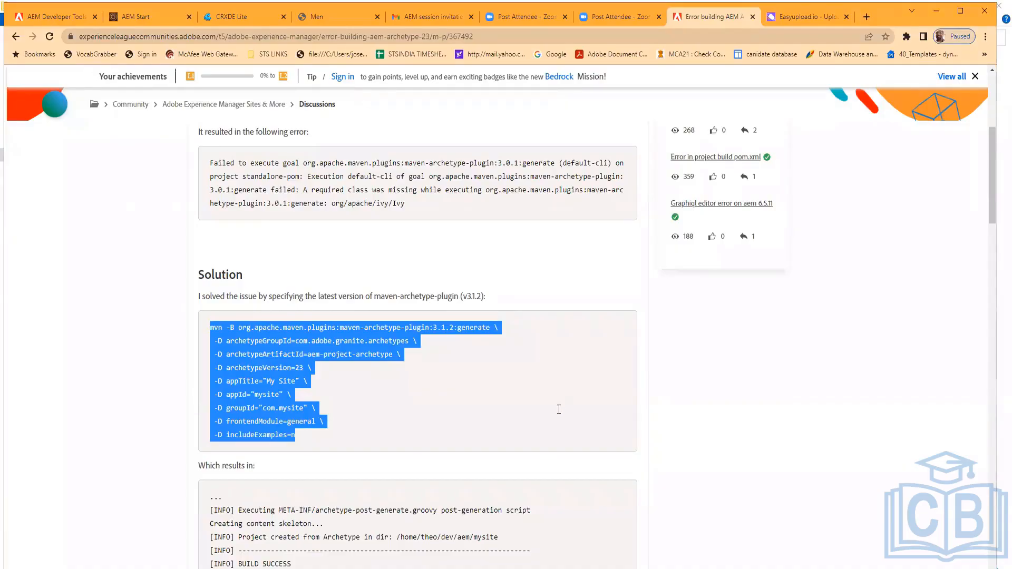
{"action": "scroll", "coordinate": [553, 407], "scroll_direction": "down", "scroll_amount": 5}
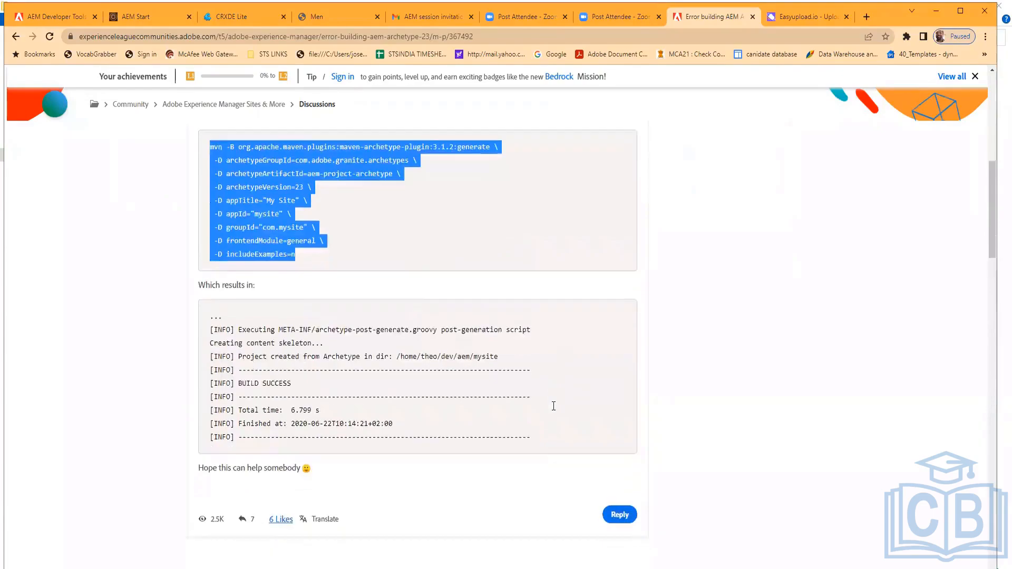
Try running the copied multi-line mvn command in the Command Prompt
{"action": "key", "text": "alt+Tab"}
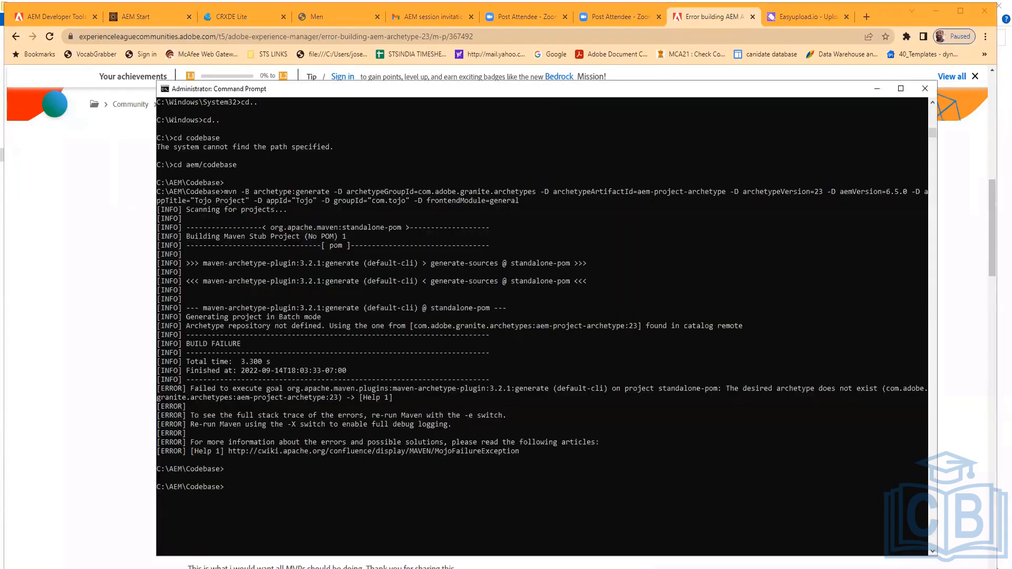
{"action": "key", "text": "ctrl+v"}
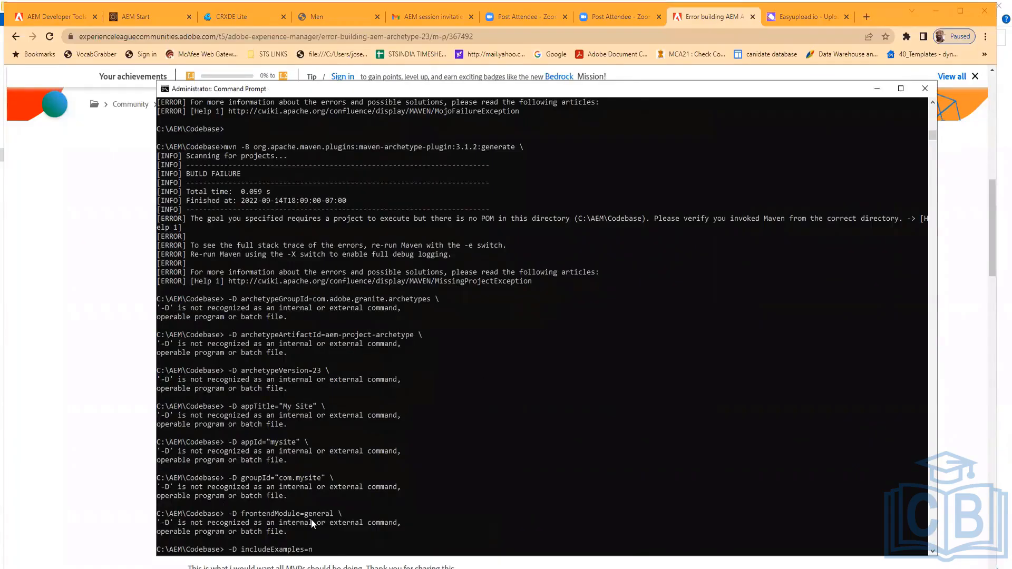
Paste the copied multi-line mvn command into the AEM notes text file
{"action": "key", "text": "alt+Tab"}
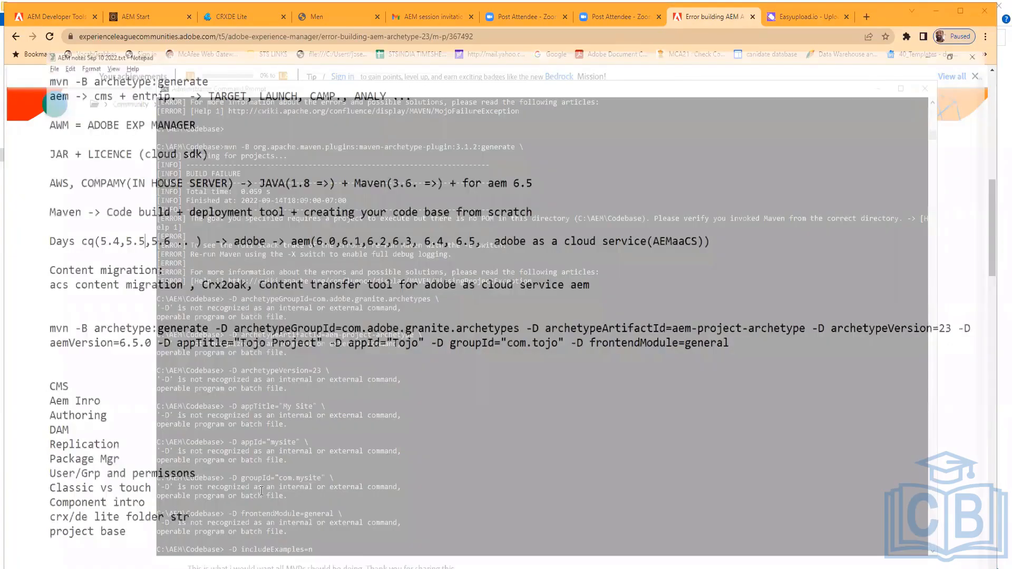
{"action": "key", "text": "ctrl+v"}
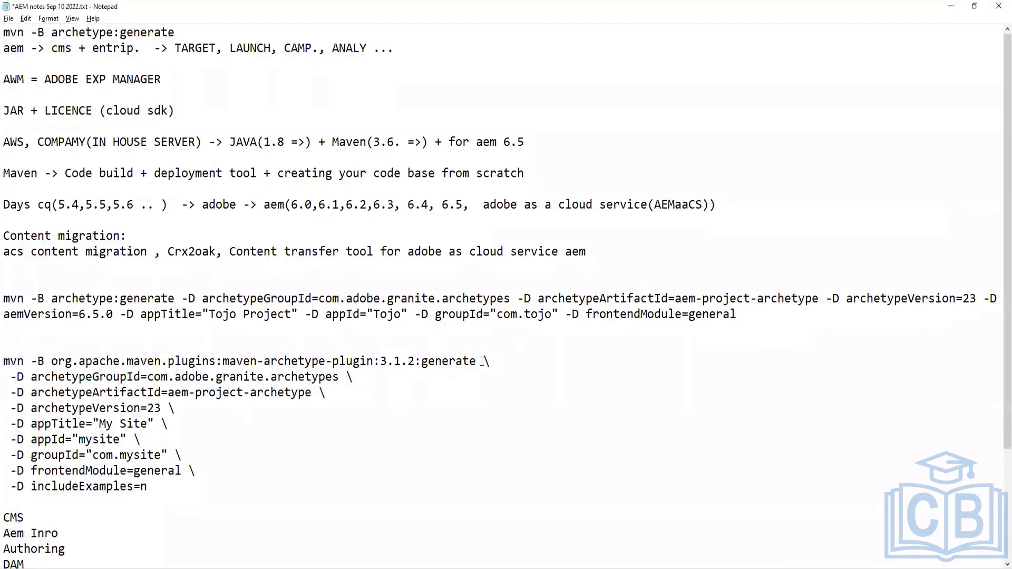
Remove the trailing backslashes after the generate and archetypeGroupId lines, joining them into one line
{"action": "left_click_drag", "start_coordinate": [482, 361], "coordinate": [518, 360]}
{"action": "key", "text": "BackSpace"}
{"action": "key", "text": "Delete"}
{"action": "left_click_drag", "start_coordinate": [838, 359], "coordinate": [825, 361]}
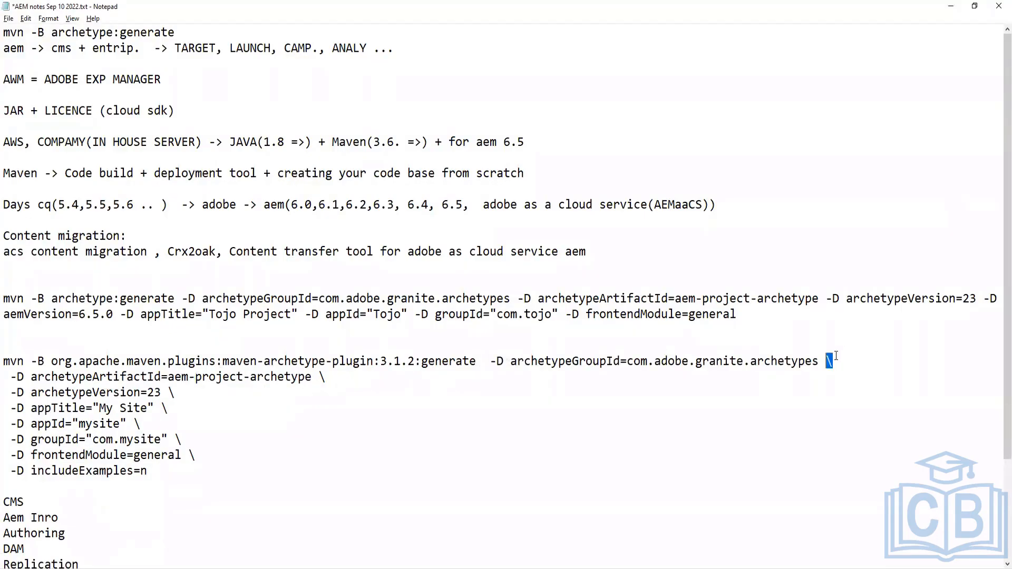
{"action": "key", "text": "BackSpace"}
{"action": "key", "text": "Delete"}
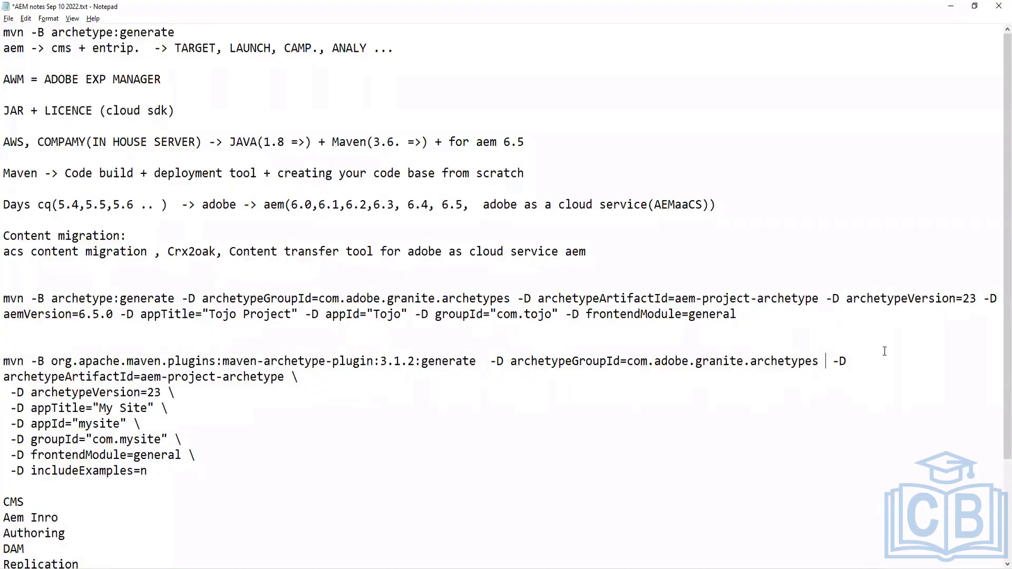
{"action": "key", "text": "Delete"}
{"action": "key", "text": "Delete"}
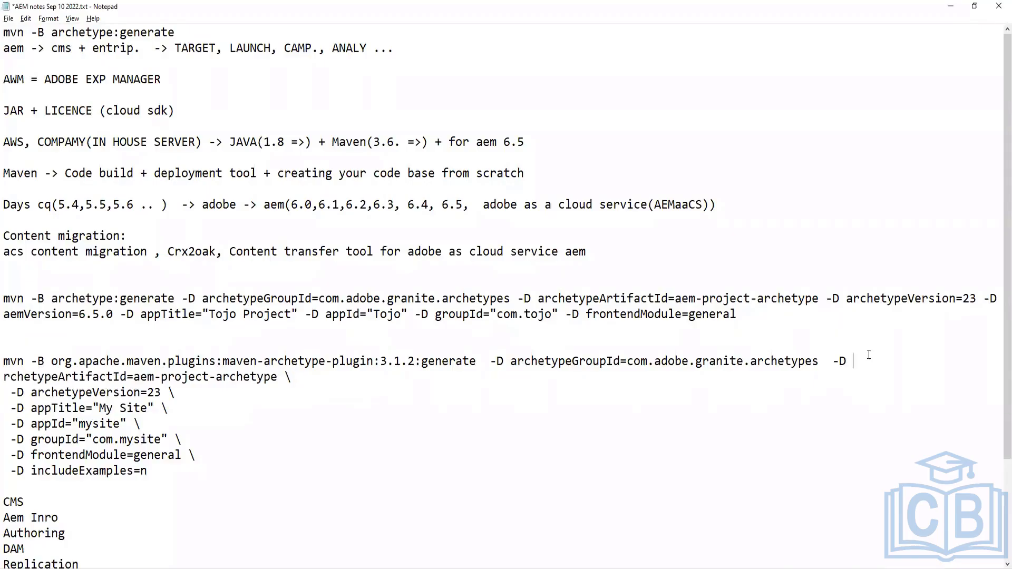
{"action": "key", "text": "Delete"}
{"action": "key", "text": "Delete"}
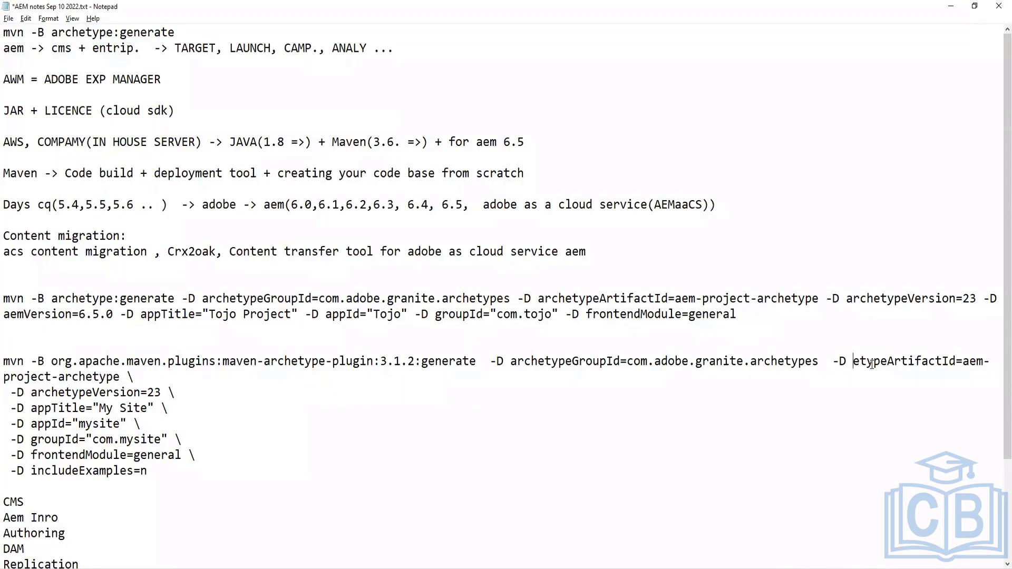
{"action": "key", "text": "ctrl+z"}
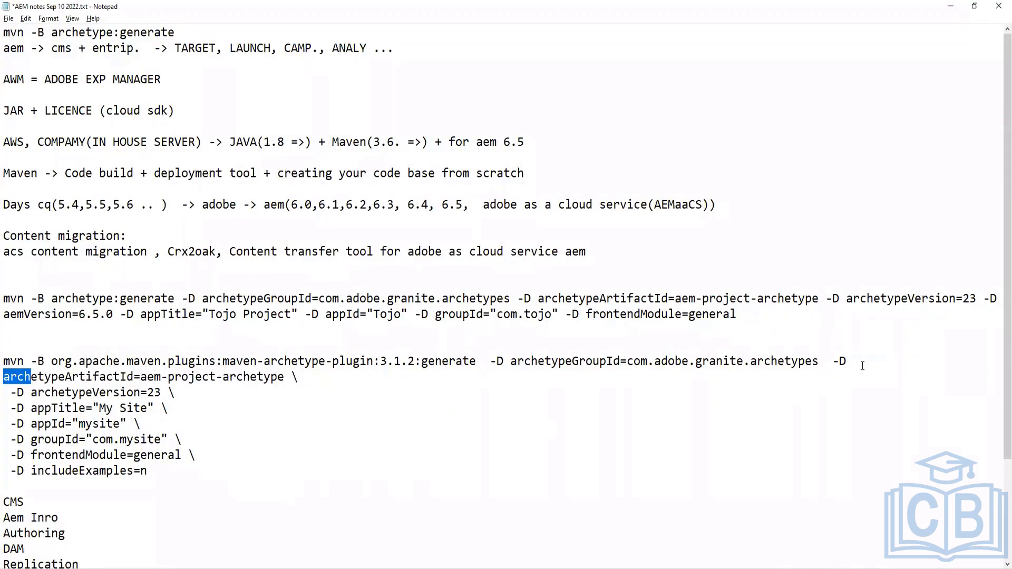
{"action": "left_click", "coordinate": [879, 368]}
{"action": "key", "text": "Delete"}
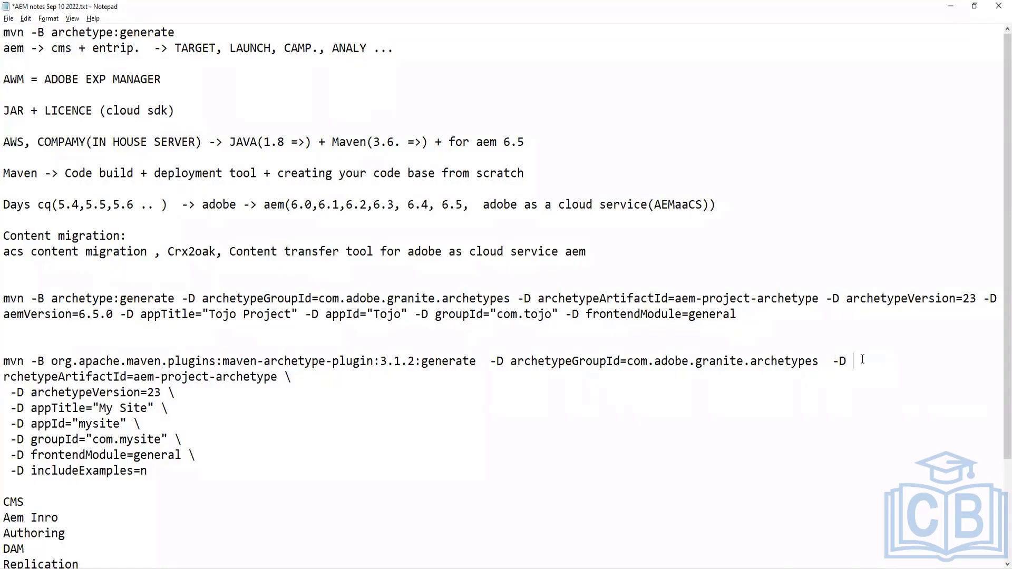
{"action": "key", "text": "Delete"}
{"action": "key", "text": "Delete"}
{"action": "key", "text": "Delete"}
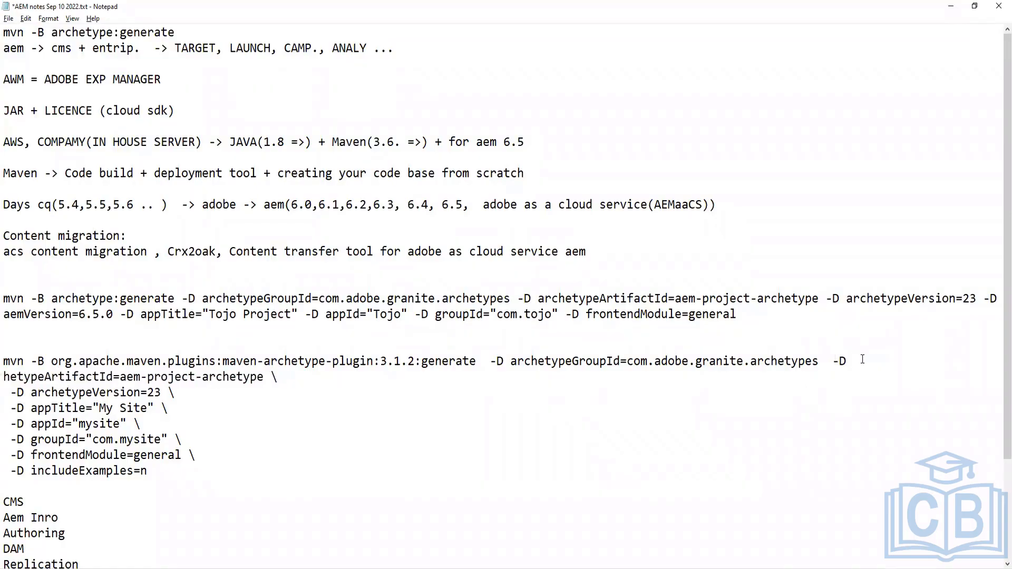
{"action": "key", "text": "ctrl+z"}
{"action": "left_click", "coordinate": [204, 414]}
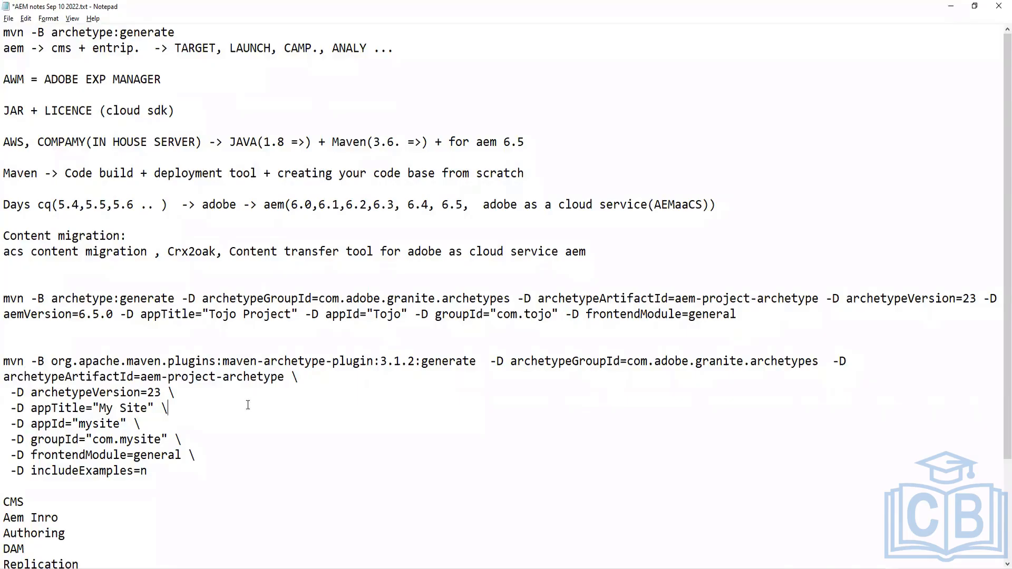
Delete the trailing backslashes from the remaining parameter lines of the command
{"action": "left_click", "coordinate": [854, 353]}
{"action": "double_click", "coordinate": [292, 376]}
{"action": "key", "text": "Delete"}
{"action": "double_click", "coordinate": [173, 393]}
{"action": "key", "text": "Delete"}
{"action": "double_click", "coordinate": [171, 407]}
{"action": "key", "text": "Delete"}
{"action": "double_click", "coordinate": [137, 423]}
{"action": "key", "text": "Delete"}
{"action": "double_click", "coordinate": [182, 438]}
{"action": "key", "text": "Delete"}
{"action": "double_click", "coordinate": [193, 454]}
{"action": "key", "text": "Delete"}
Copy the edited command and run it in the Command Prompt after clearing the leftover input
{"action": "left_click", "coordinate": [178, 477]}
{"action": "left_click_drag", "start_coordinate": [148, 470], "coordinate": [5, 358]}
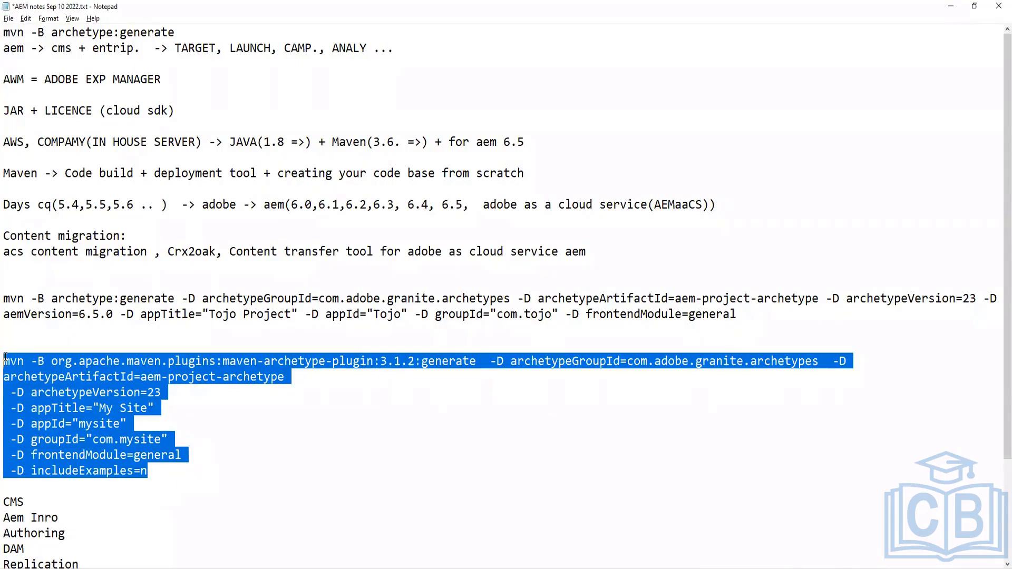
{"action": "key", "text": "alt+Tab"}
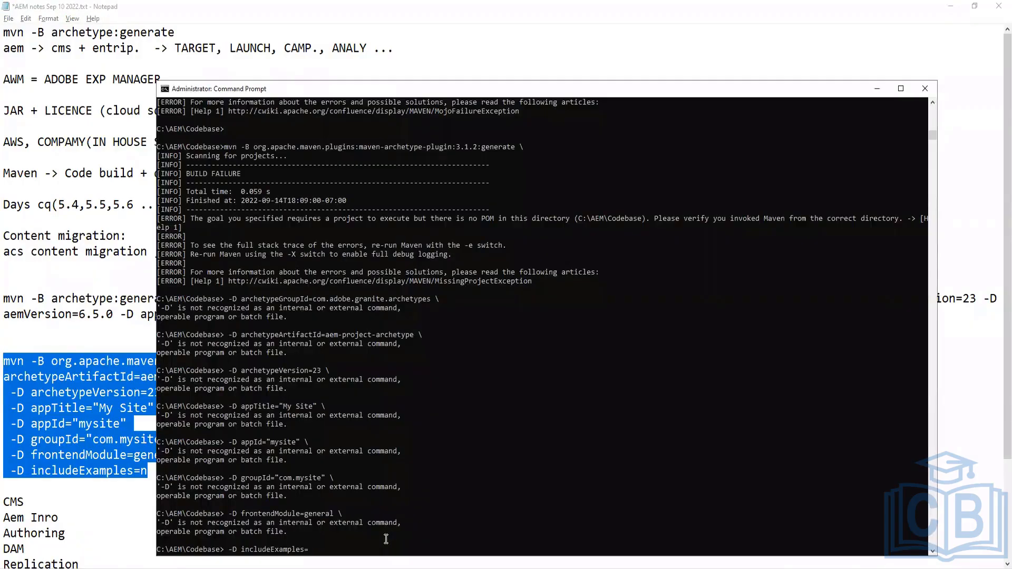
{"action": "key", "text": "BackSpace"}
{"action": "key", "text": "BackSpace"}
{"action": "key", "text": "BackSpace"}
{"action": "key", "text": "BackSpace"}
{"action": "key", "text": "BackSpace"}
{"action": "key", "text": "BackSpace"}
{"action": "key", "text": "BackSpace"}
{"action": "key", "text": "BackSpace"}
{"action": "key", "text": "BackSpace"}
{"action": "key", "text": "BackSpace"}
{"action": "key", "text": "BackSpace"}
{"action": "key", "text": "BackSpace"}
{"action": "key", "text": "BackSpace"}
{"action": "key", "text": "BackSpace"}
{"action": "key", "text": "BackSpace"}
{"action": "key", "text": "BackSpace"}
{"action": "key", "text": "BackSpace"}
{"action": "key", "text": "BackSpace"}
{"action": "key", "text": "BackSpace"}
{"action": "key", "text": "BackSpace"}
{"action": "type", "text": "mvn -B org.apache.maven.plugins:maven-archetype-plugin:3.1.2:generate  -D archetypeGroupId=com.adobe.granite.archetypes  -D archetypeArtifactId=aem-project-archetype"}
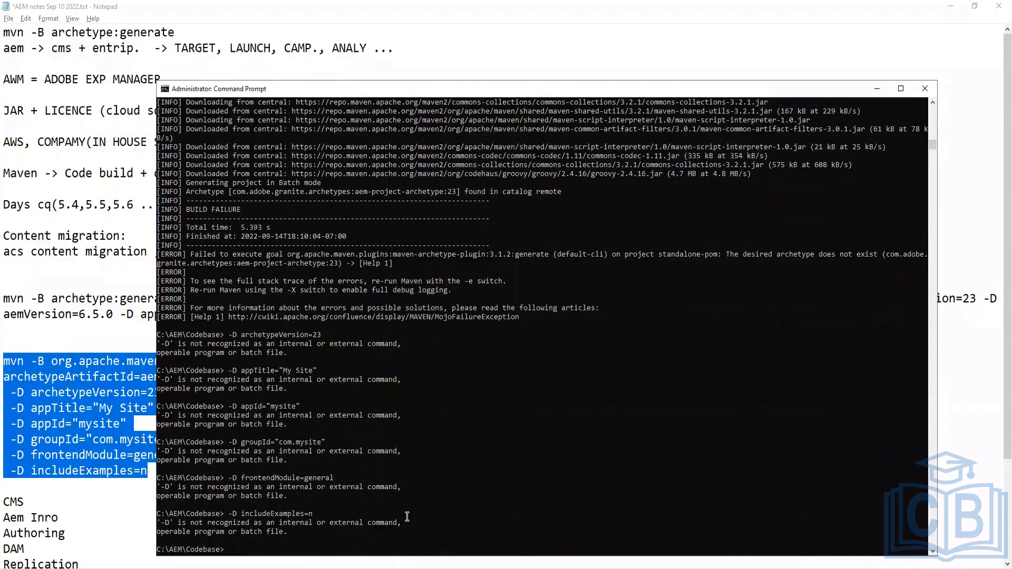
Merge the archetypeVersion, appTitle, appId and groupId parameters onto the archetypeArtifactId line of the command
{"action": "key", "text": "alt+Tab"}
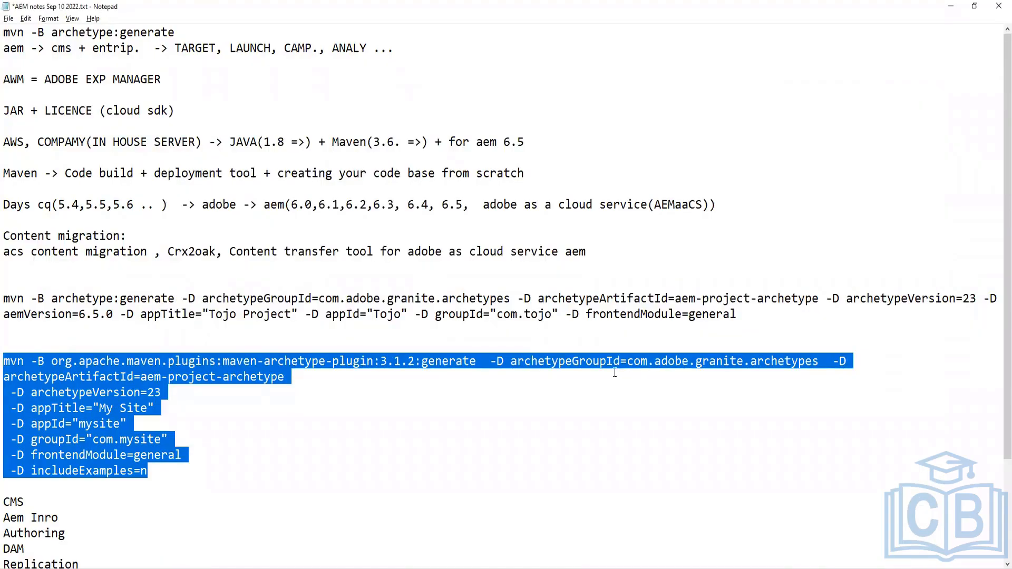
{"action": "left_click", "coordinate": [434, 372]}
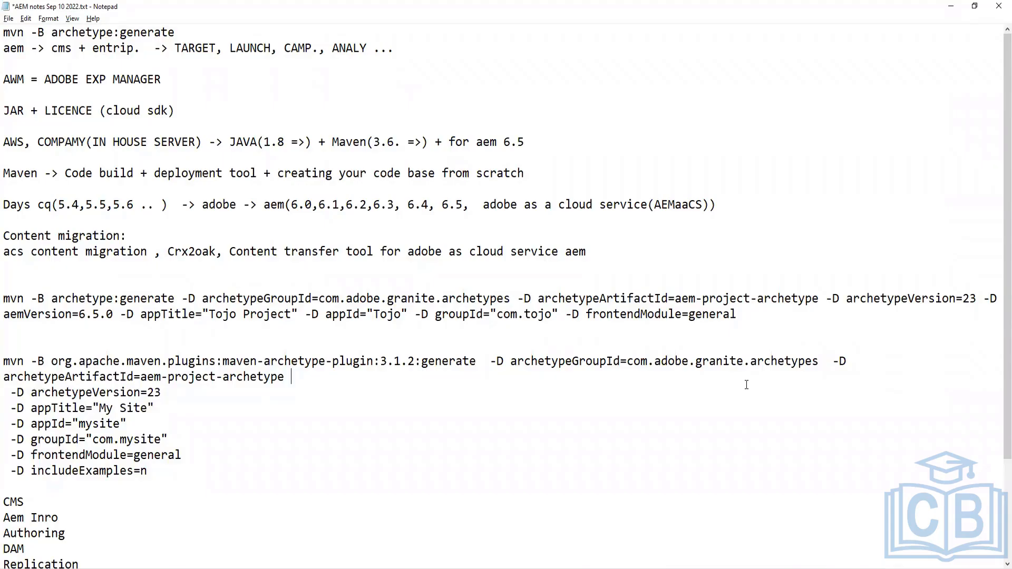
{"action": "key", "text": "Delete"}
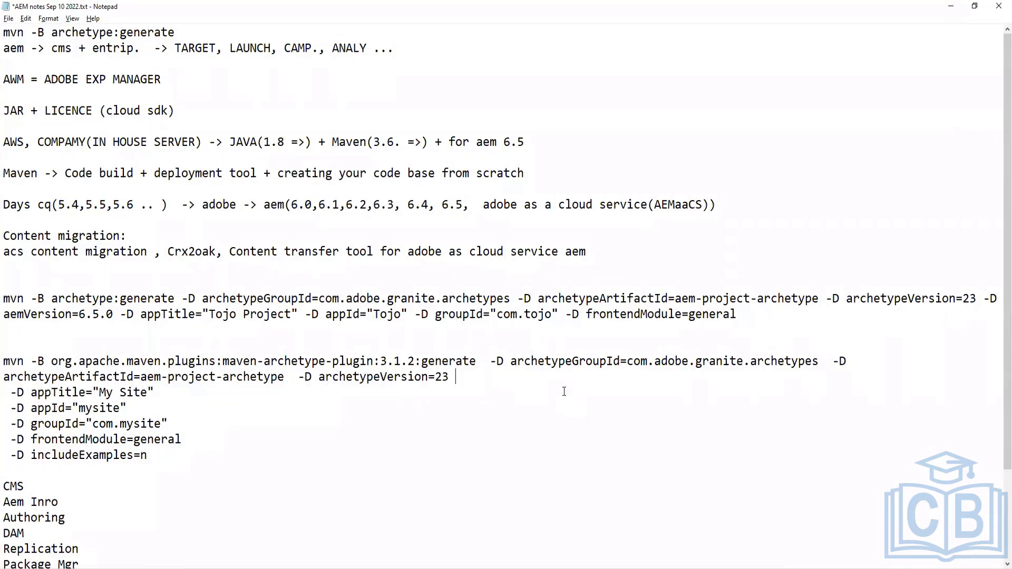
{"action": "key", "text": "Delete"}
{"action": "left_click", "coordinate": [660, 377]}
{"action": "key", "text": "Delete"}
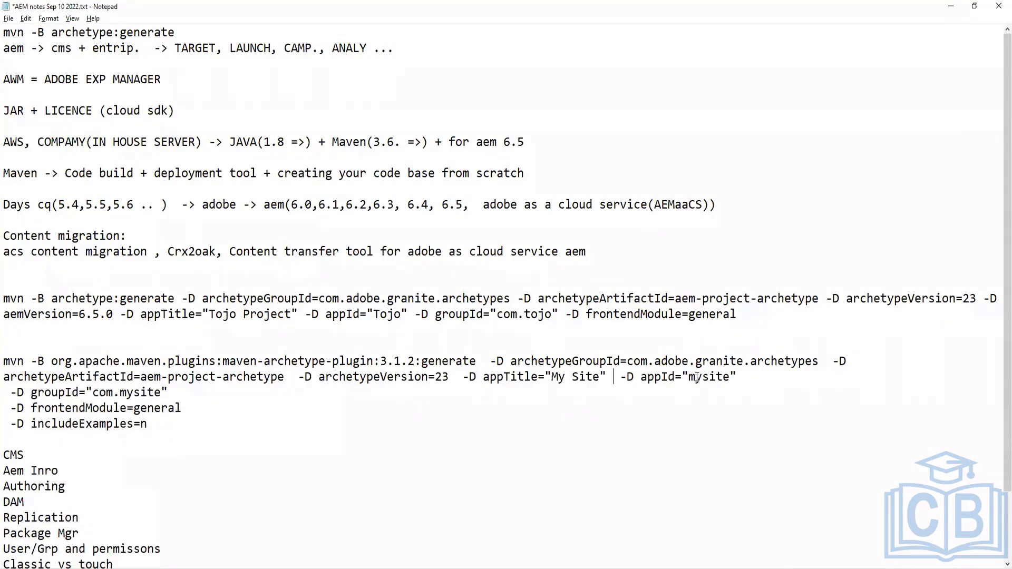
{"action": "key", "text": "End"}
{"action": "key", "text": "Delete"}
{"action": "key", "text": "Delete"}
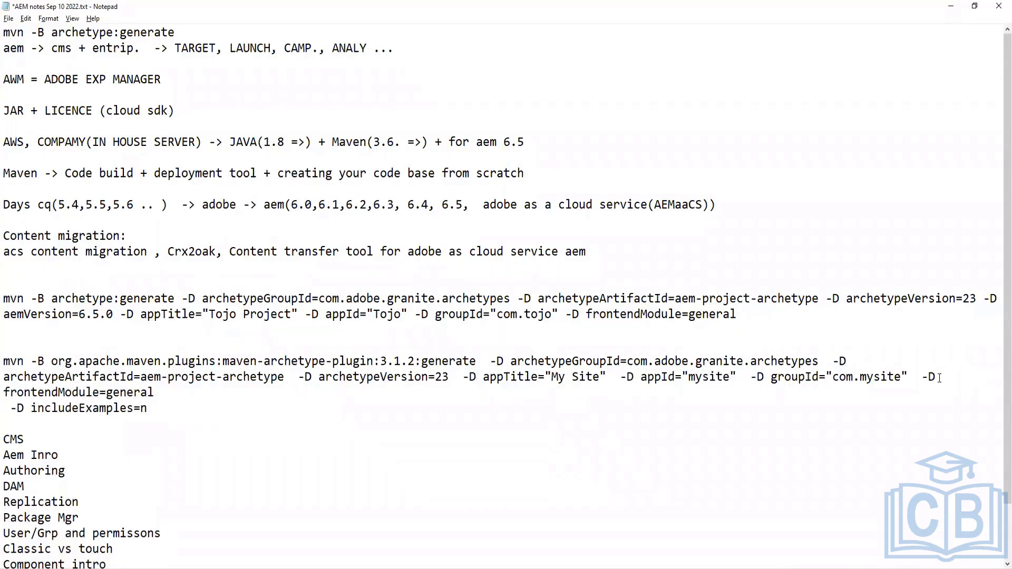
{"action": "key", "text": "Return"}
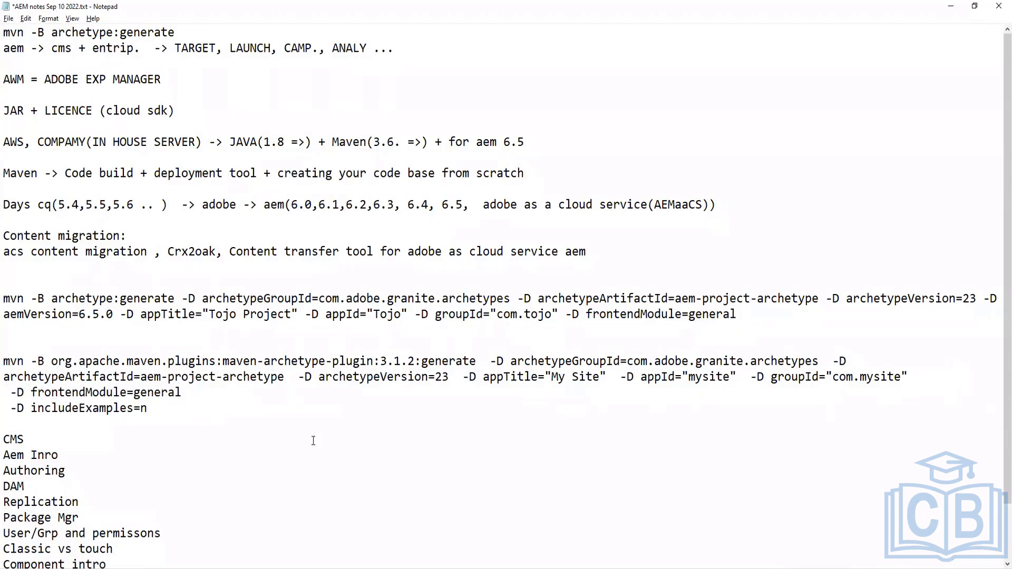
Join the includeExamples=n parameter onto the frontendModule=general line
{"action": "left_click_drag", "start_coordinate": [150, 408], "coordinate": [3, 363]}
{"action": "left_click", "coordinate": [48, 18]}
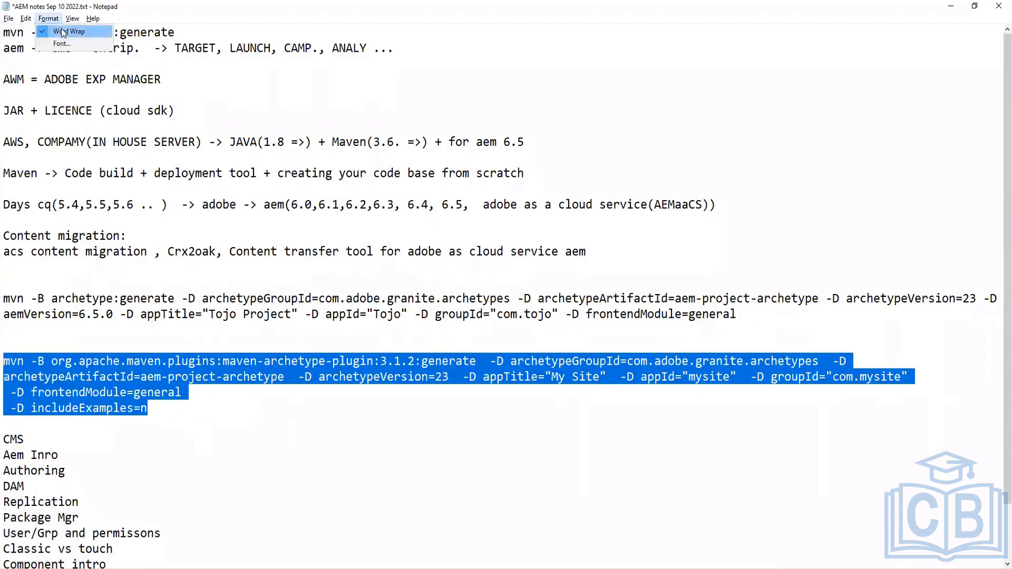
{"action": "left_click", "coordinate": [243, 392]}
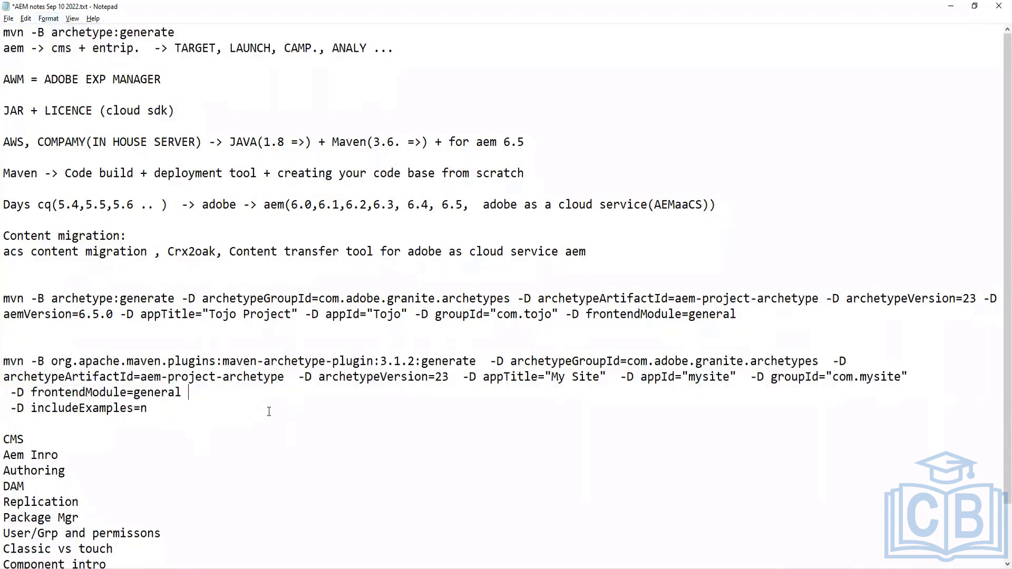
{"action": "left_click", "coordinate": [950, 379]}
{"action": "left_click", "coordinate": [196, 392]}
{"action": "key", "text": "Delete"}
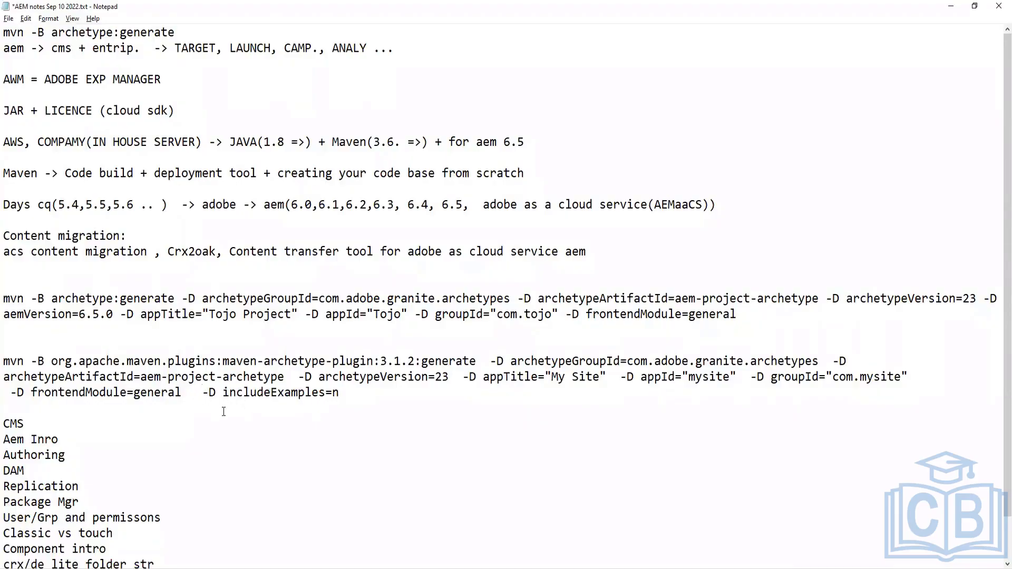
{"action": "key", "text": "BackSpace"}
{"action": "key", "text": "BackSpace"}
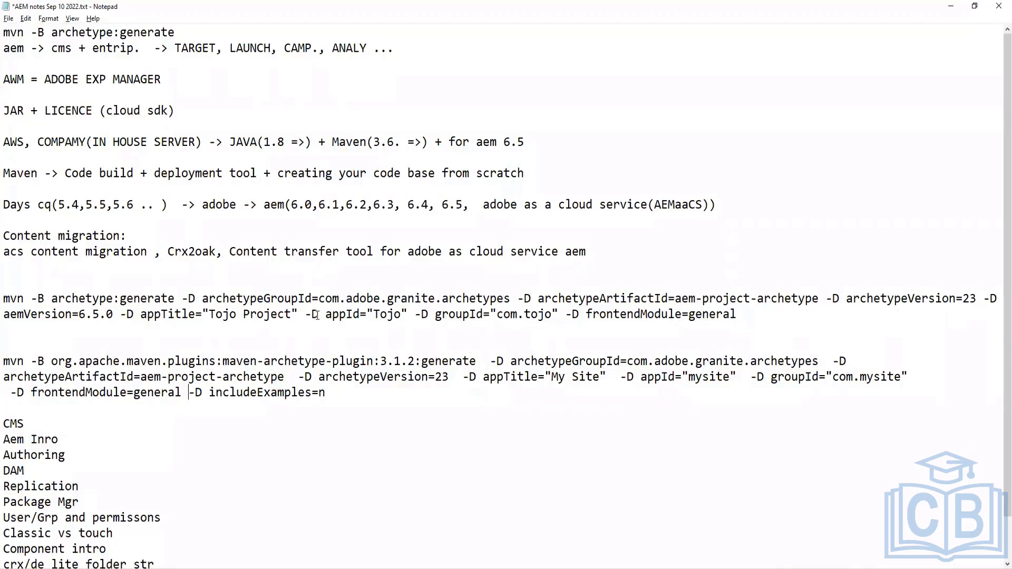
Copy the reformatted command and run it in the Command Prompt
{"action": "left_click", "coordinate": [181, 360]}
{"action": "left_click_drag", "start_coordinate": [209, 299], "coordinate": [593, 297]}
{"action": "left_click", "coordinate": [738, 315]}
{"action": "left_click_drag", "start_coordinate": [51, 361], "coordinate": [223, 361]}
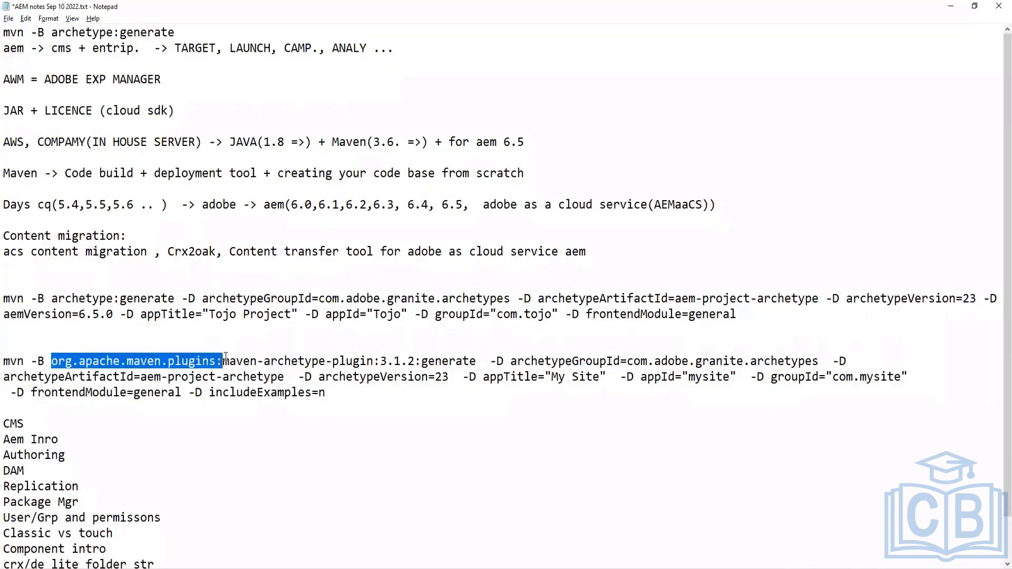
{"action": "left_click", "coordinate": [80, 390]}
{"action": "left_click_drag", "start_coordinate": [363, 396], "coordinate": [4, 364]}
{"action": "key", "text": "ctrl+c"}
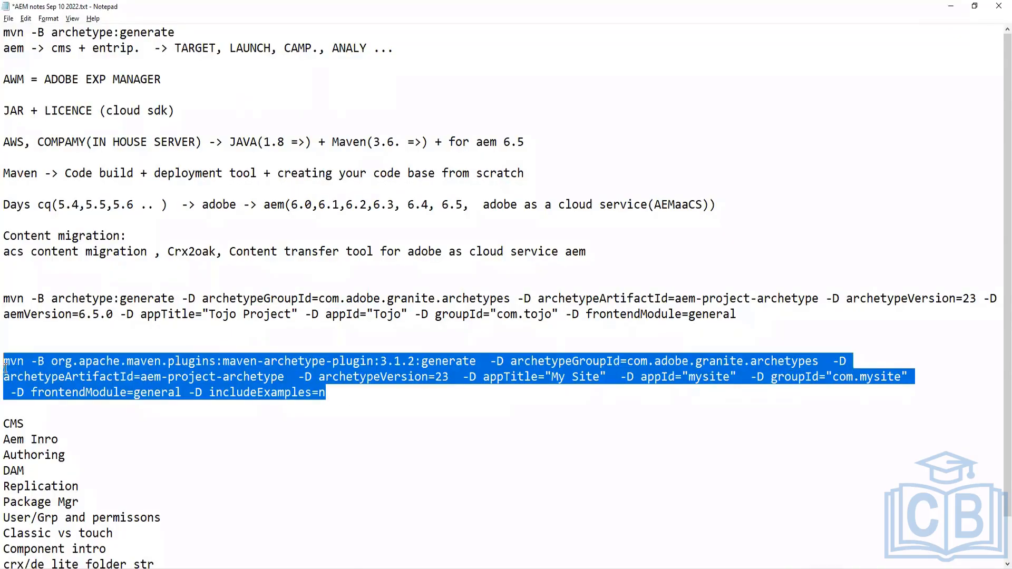
{"action": "key", "text": "alt+Tab"}
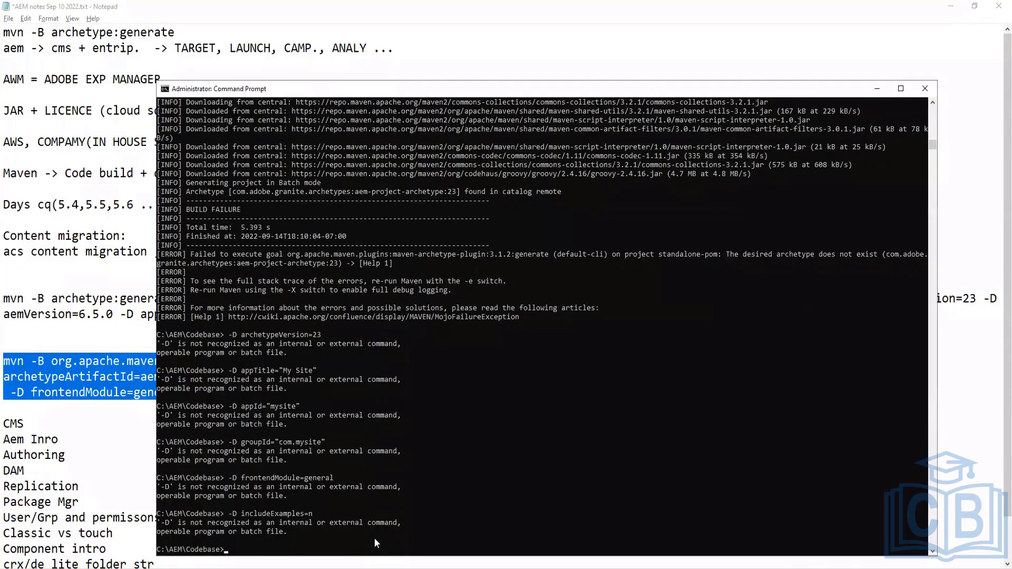
{"action": "key", "text": "ctrl+v"}
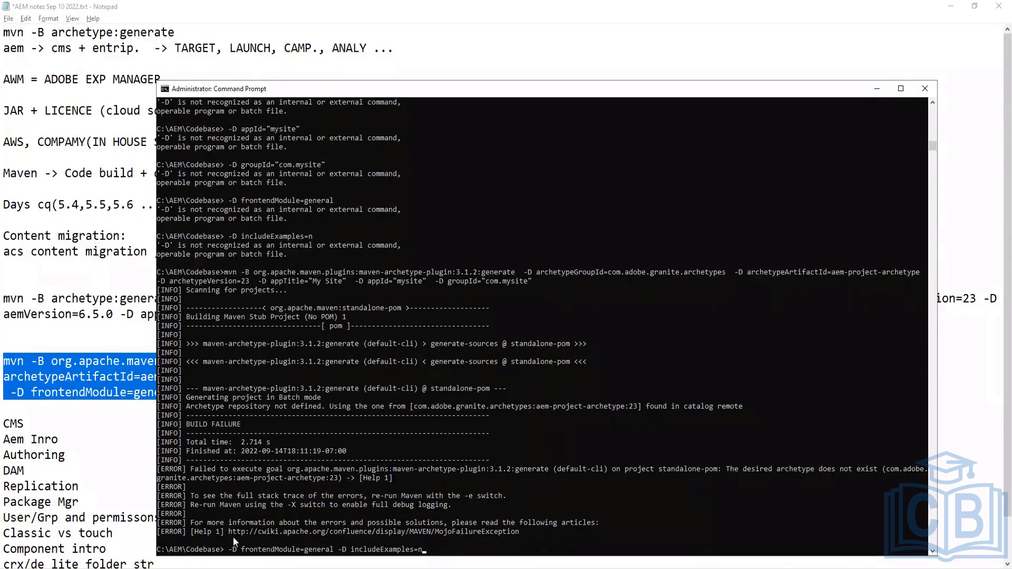
Clear the leftover frontendModule and includeExamples line from the command prompt
{"action": "key", "text": "BackSpace"}
{"action": "key", "text": "BackSpace"}
{"action": "key", "text": "BackSpace"}
{"action": "key", "text": "BackSpace"}
{"action": "key", "text": "BackSpace"}
{"action": "key", "text": "BackSpace"}
{"action": "key", "text": "BackSpace"}
{"action": "key", "text": "BackSpace"}
{"action": "key", "text": "BackSpace"}
{"action": "key", "text": "BackSpace"}
{"action": "key", "text": "BackSpace"}
{"action": "key", "text": "BackSpace"}
{"action": "key", "text": "BackSpace"}
{"action": "key", "text": "BackSpace"}
{"action": "key", "text": "BackSpace"}
{"action": "key", "text": "BackSpace"}
{"action": "key", "text": "BackSpace"}
{"action": "key", "text": "BackSpace"}
{"action": "key", "text": "BackSpace"}
{"action": "key", "text": "BackSpace"}
{"action": "key", "text": "BackSpace"}
{"action": "key", "text": "BackSpace"}
{"action": "key", "text": "BackSpace"}
{"action": "key", "text": "BackSpace"}
{"action": "key", "text": "BackSpace"}
{"action": "key", "text": "BackSpace"}
{"action": "key", "text": "BackSpace"}
{"action": "key", "text": "BackSpace"}
{"action": "key", "text": "BackSpace"}
{"action": "key", "text": "BackSpace"}
{"action": "key", "text": "BackSpace"}
{"action": "key", "text": "BackSpace"}
{"action": "key", "text": "BackSpace"}
{"action": "key", "text": "BackSpace"}
{"action": "key", "text": "BackSpace"}
{"action": "key", "text": "BackSpace"}
{"action": "key", "text": "BackSpace"}
{"action": "key", "text": "BackSpace"}
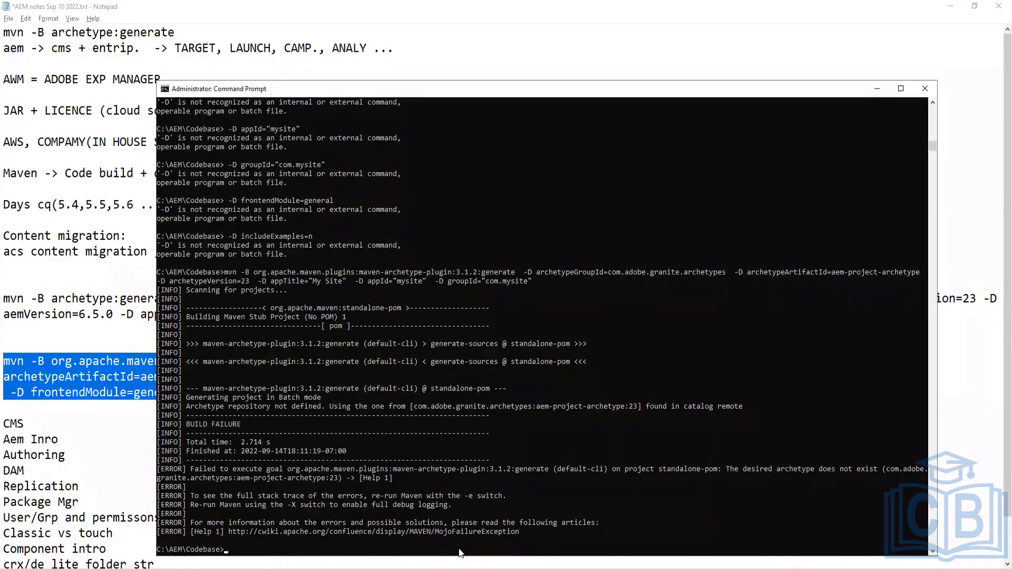
{"action": "key", "text": "alt+Tab"}
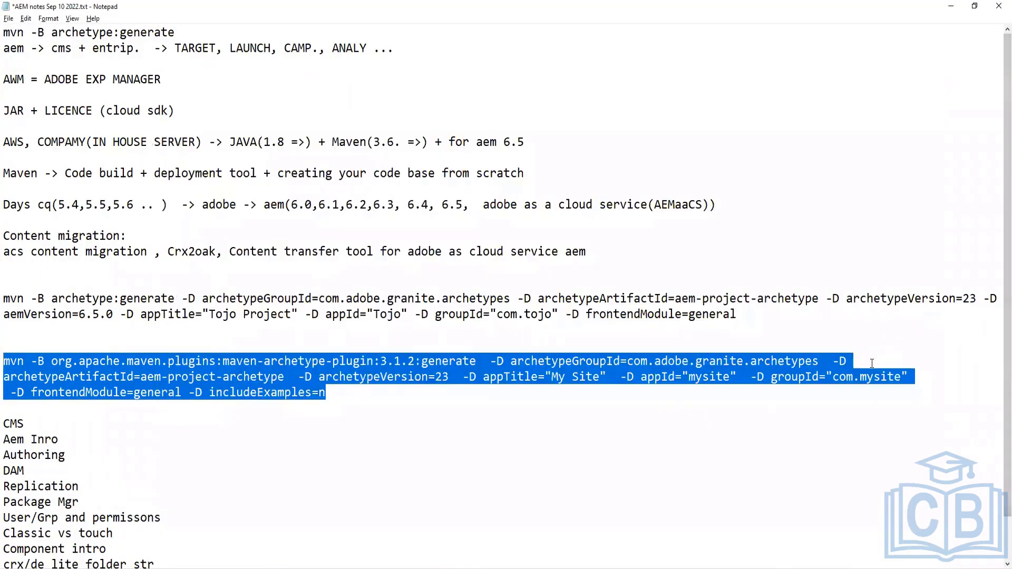
{"action": "left_click", "coordinate": [870, 363]}
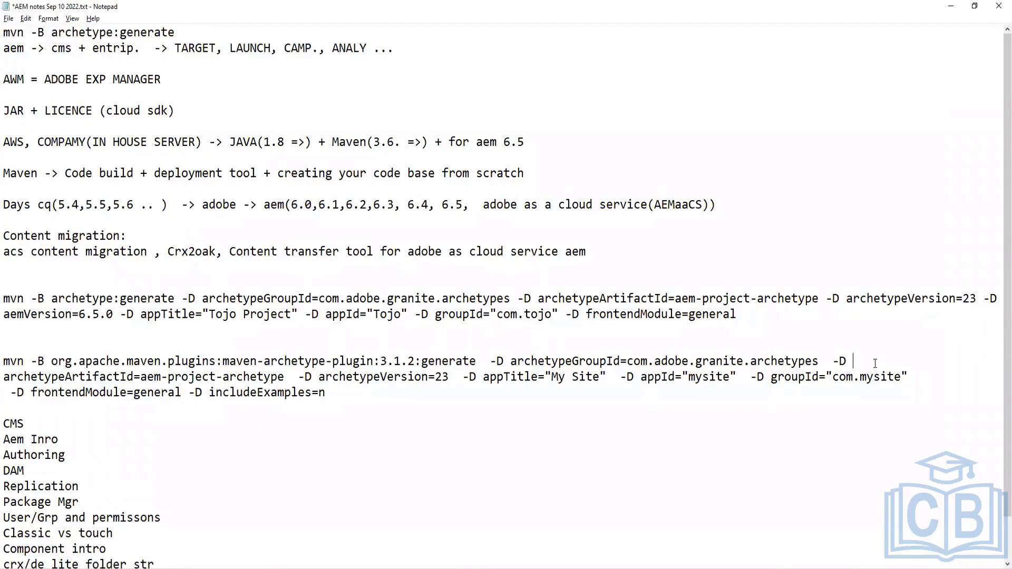
{"action": "key", "text": "Delete"}
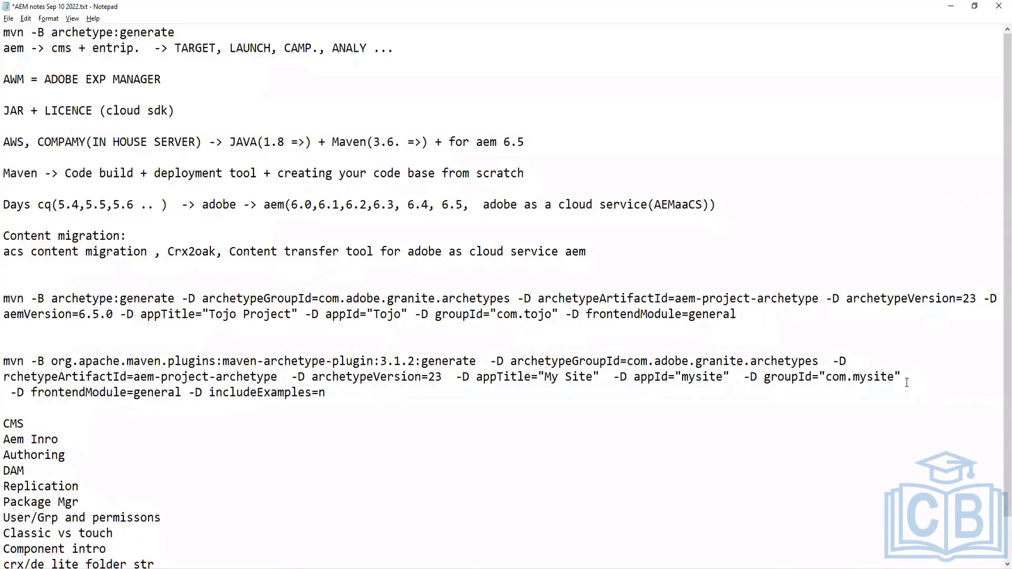
{"action": "key", "text": "ctrl+z"}
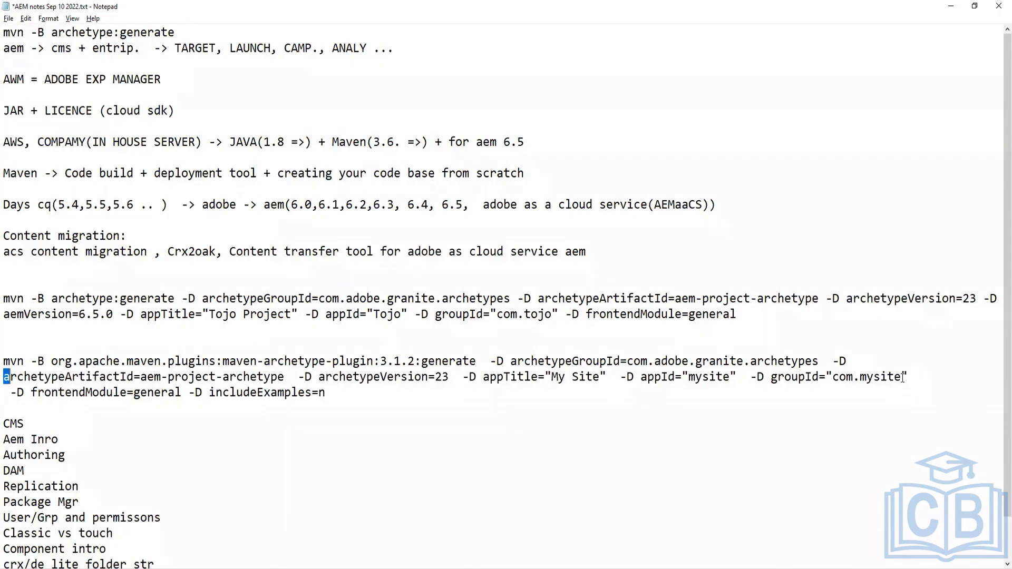
Highlight the command's second line from archetypeArtifactId to groupId to review it
{"action": "left_click", "coordinate": [4, 376]}
{"action": "left_click_drag", "start_coordinate": [4, 377], "coordinate": [929, 377]}
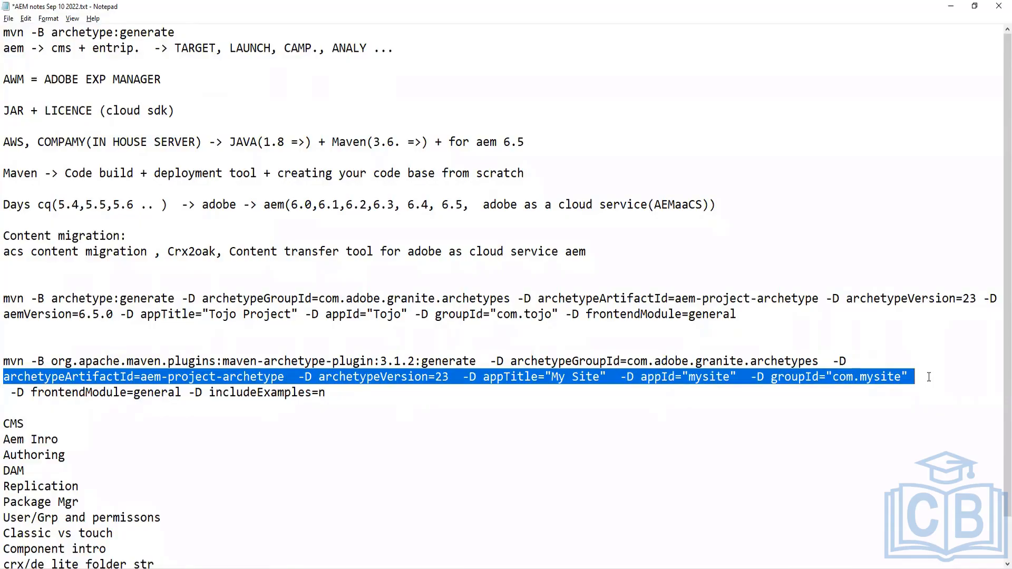
{"action": "left_click", "coordinate": [928, 377]}
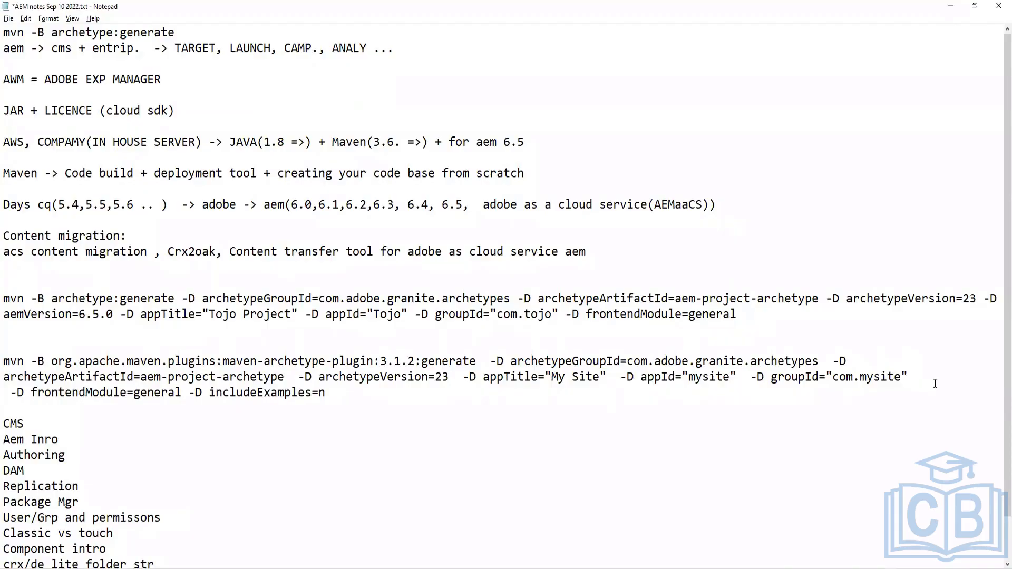
{"action": "left_click_drag", "start_coordinate": [919, 375], "coordinate": [853, 363]}
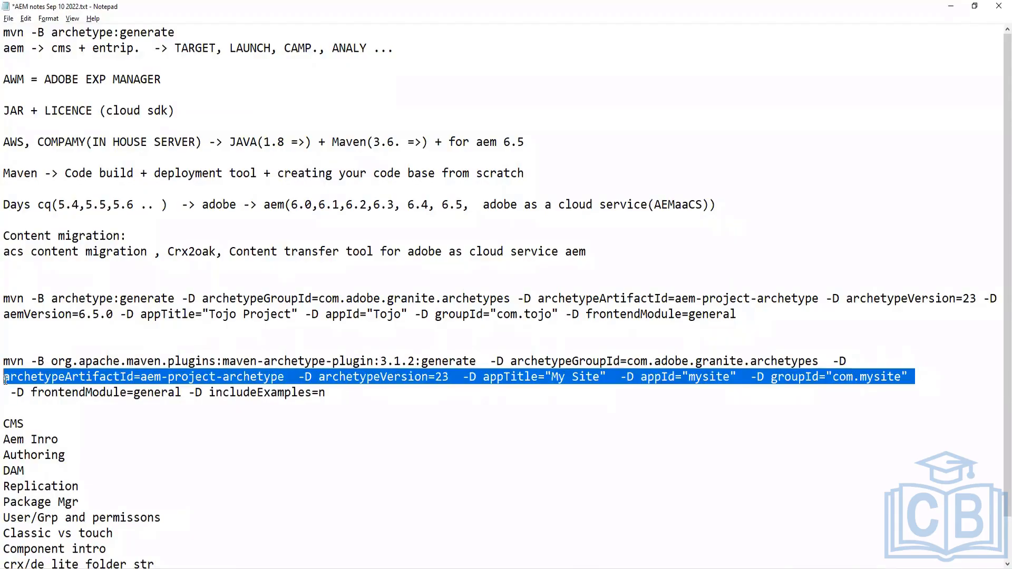
{"action": "key", "text": "BackSpace"}
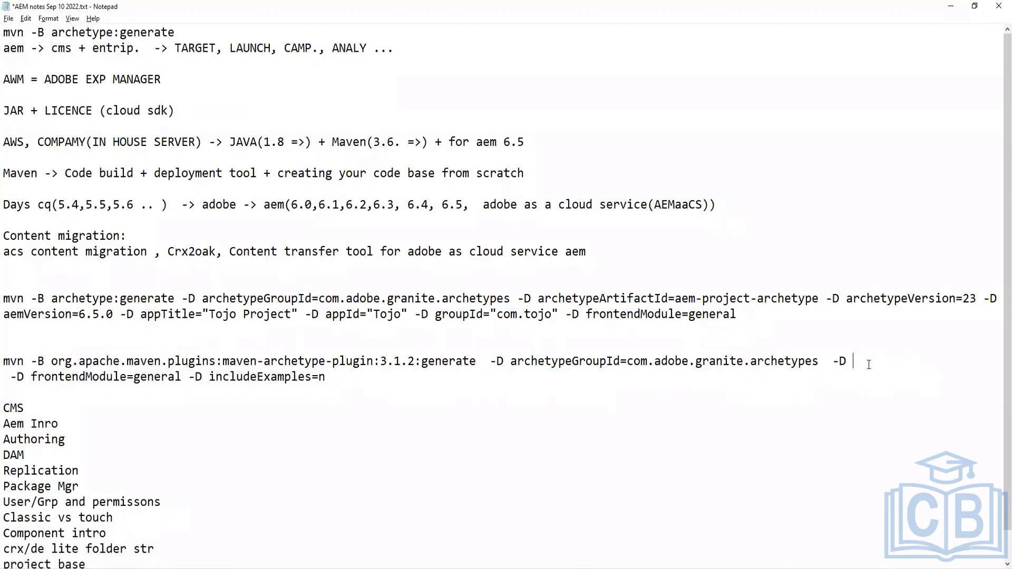
{"action": "key", "text": "ctrl+z"}
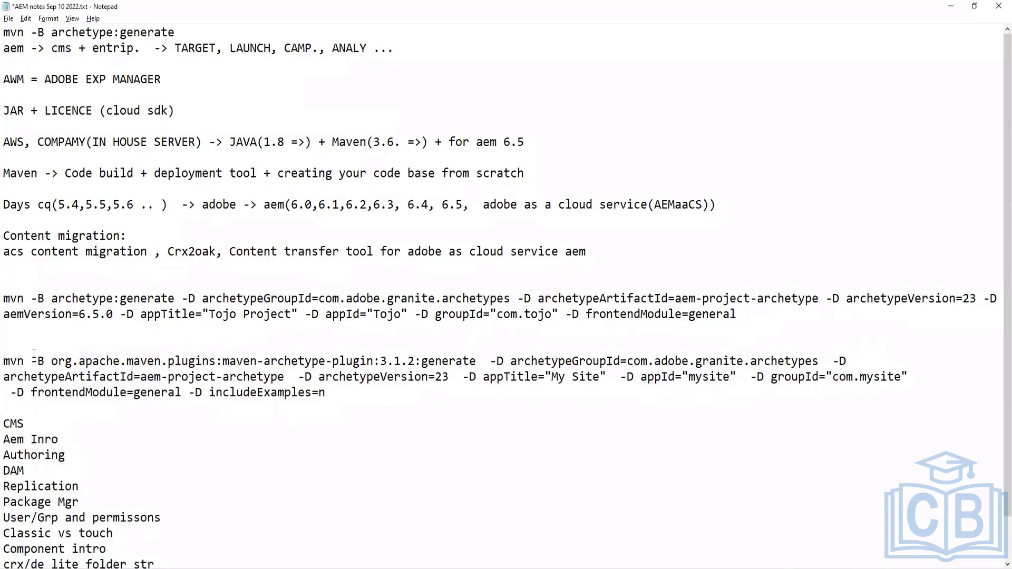
Turn off word wrap so the reformatted archetype command sits on a single line
{"action": "left_click", "coordinate": [47, 21]}
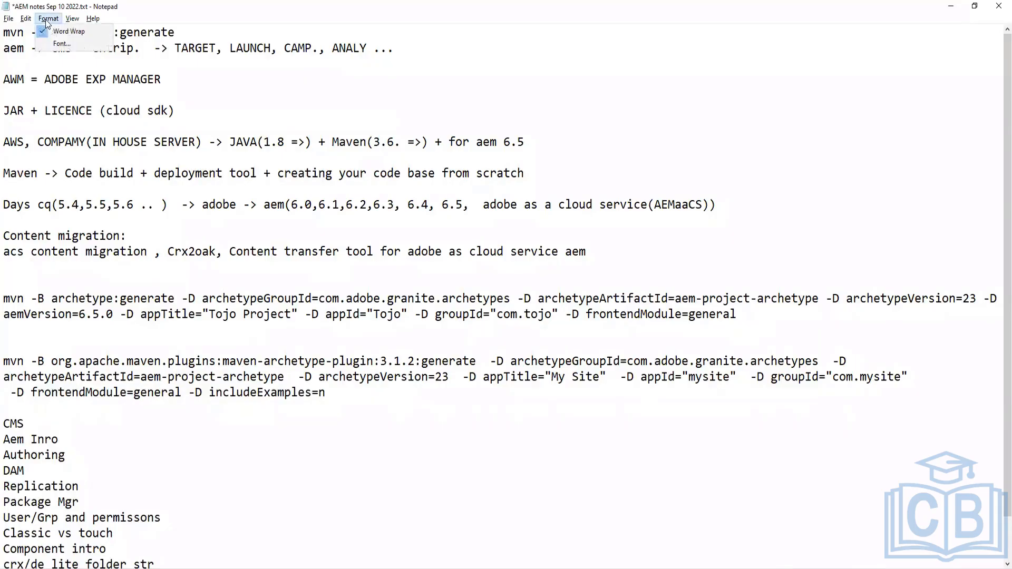
{"action": "left_click", "coordinate": [57, 32]}
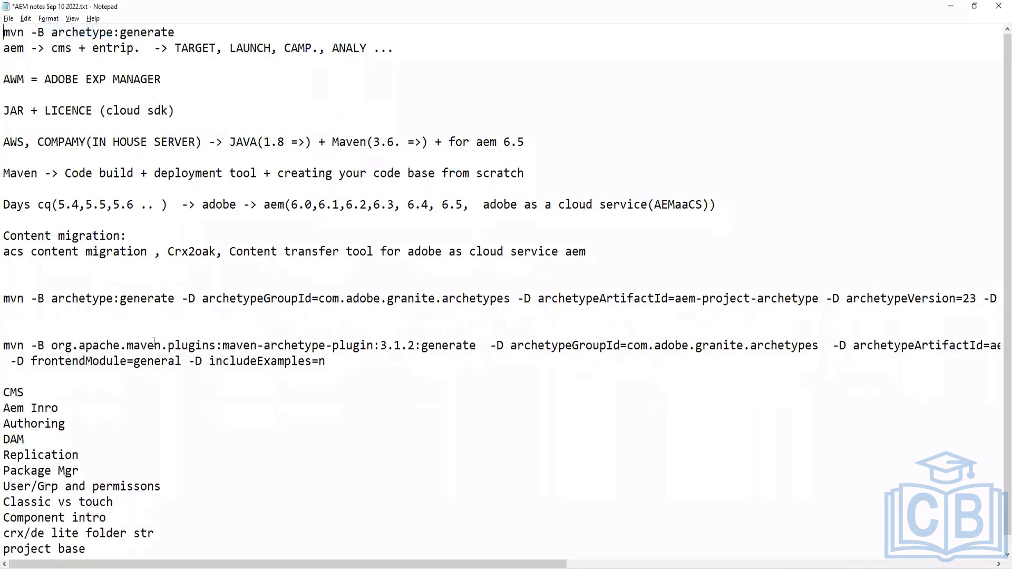
{"action": "left_click", "coordinate": [312, 346]}
{"action": "key", "text": "End"}
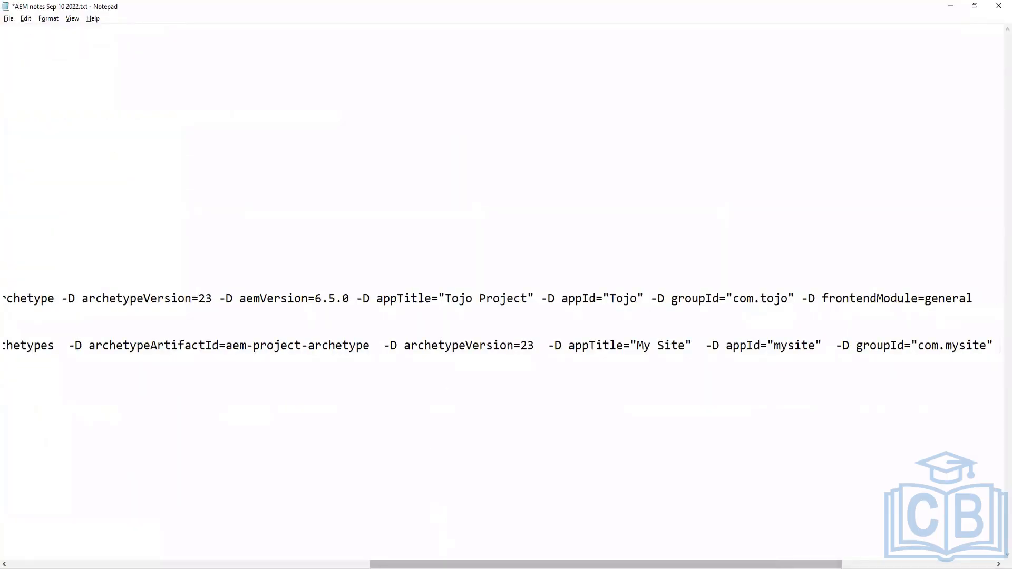
{"action": "left_click_drag", "start_coordinate": [563, 567], "coordinate": [922, 566]}
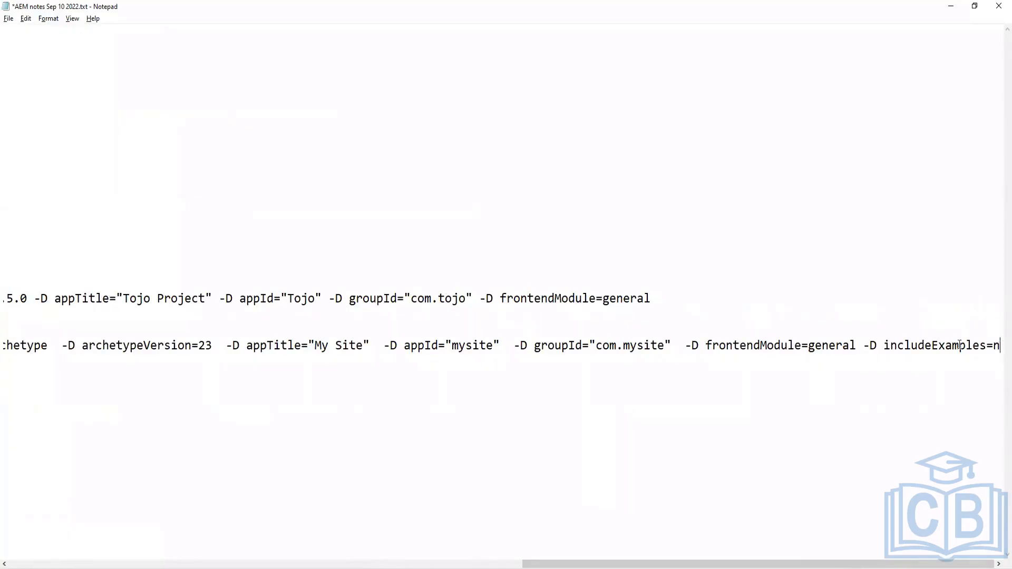
Remove the extra space before the -D archetypeGroupId parameter in the command
{"action": "left_click_drag", "start_coordinate": [1000, 345], "coordinate": [5, 340]}
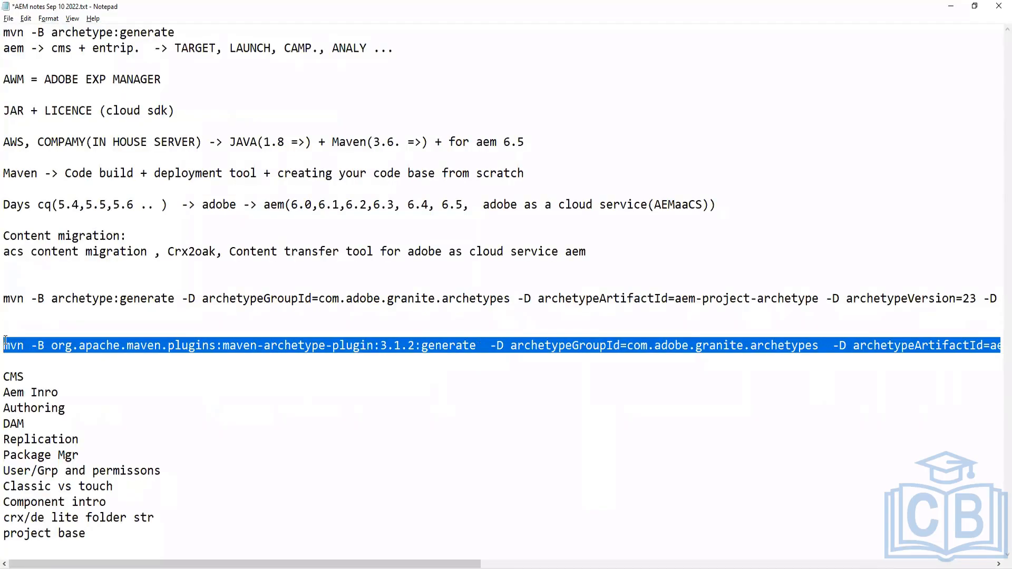
{"action": "left_click", "coordinate": [490, 346]}
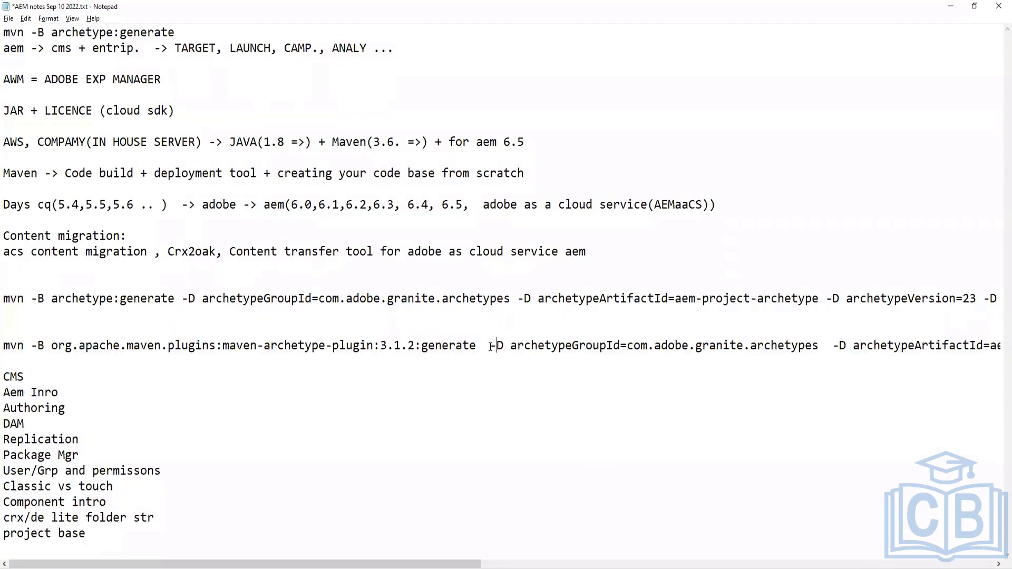
{"action": "key", "text": "BackSpace"}
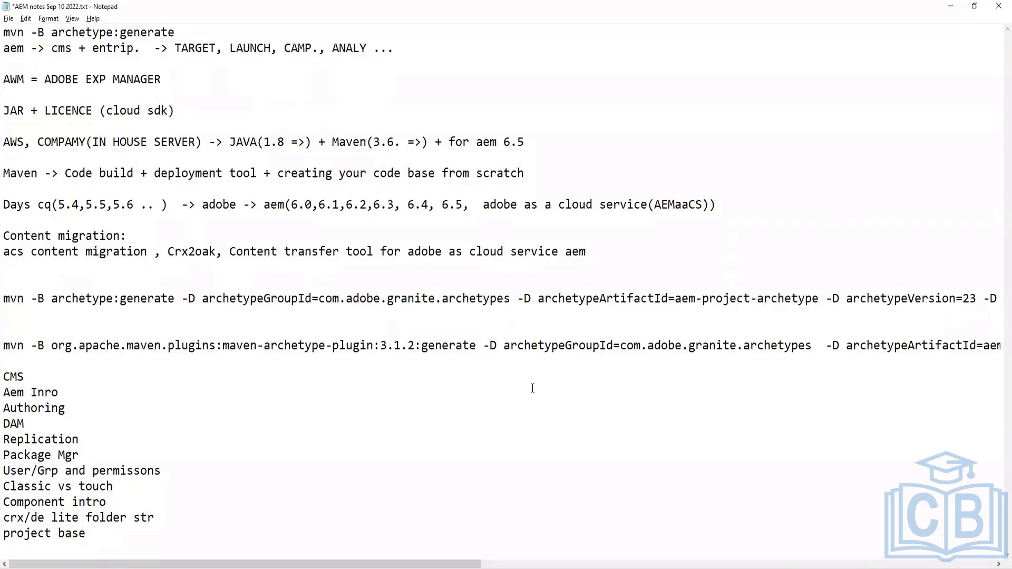
Remove the extra spaces before the -D archetypeArtifactId and -D frontendModule parameters
{"action": "left_click", "coordinate": [5, 346]}
{"action": "key", "text": "shift+End"}
{"action": "key", "text": "ctrl+c"}
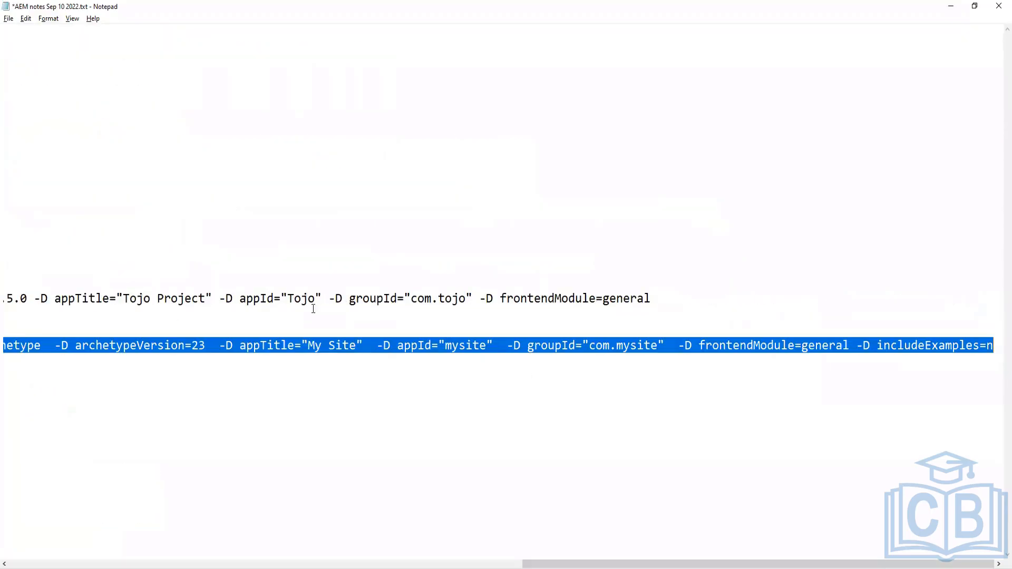
{"action": "left_click", "coordinate": [405, 356]}
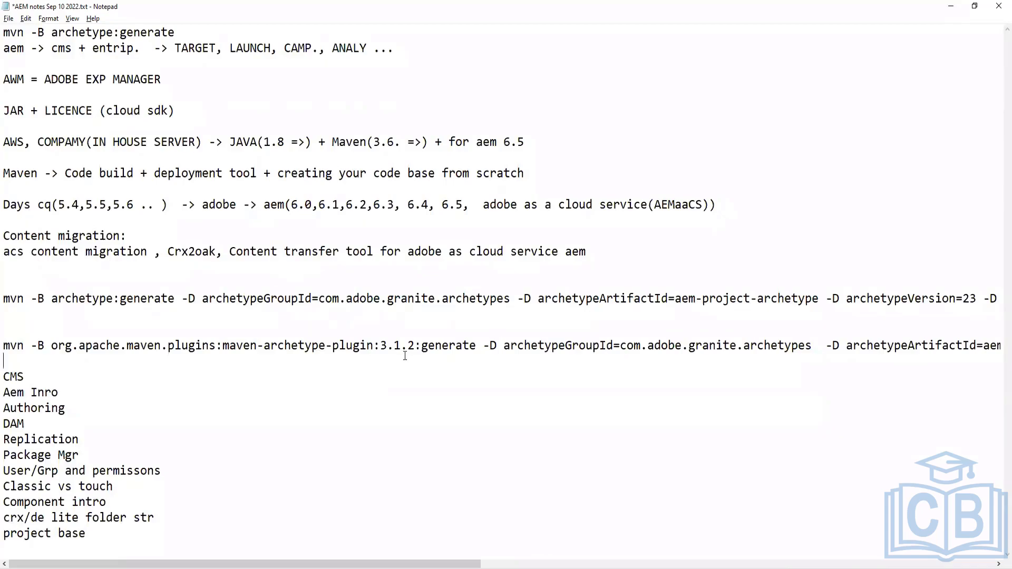
{"action": "key", "text": "Up"}
{"action": "left_click", "coordinate": [825, 347]}
{"action": "key", "text": "BackSpace"}
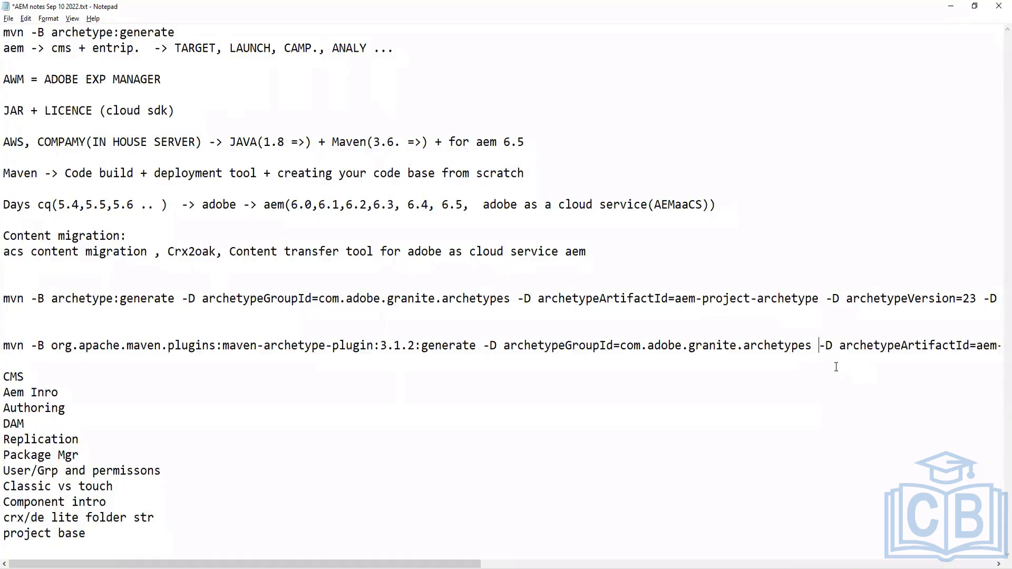
{"action": "key", "text": "BackSpace"}
{"action": "left_click", "coordinate": [858, 346]}
{"action": "key", "text": "End"}
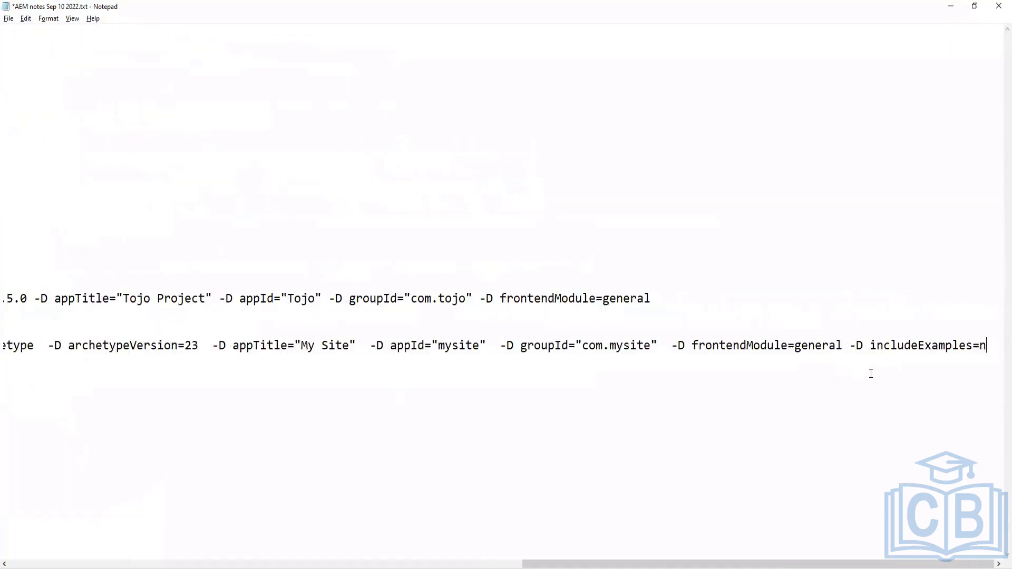
{"action": "left_click", "coordinate": [670, 346]}
{"action": "key", "text": "BackSpace"}
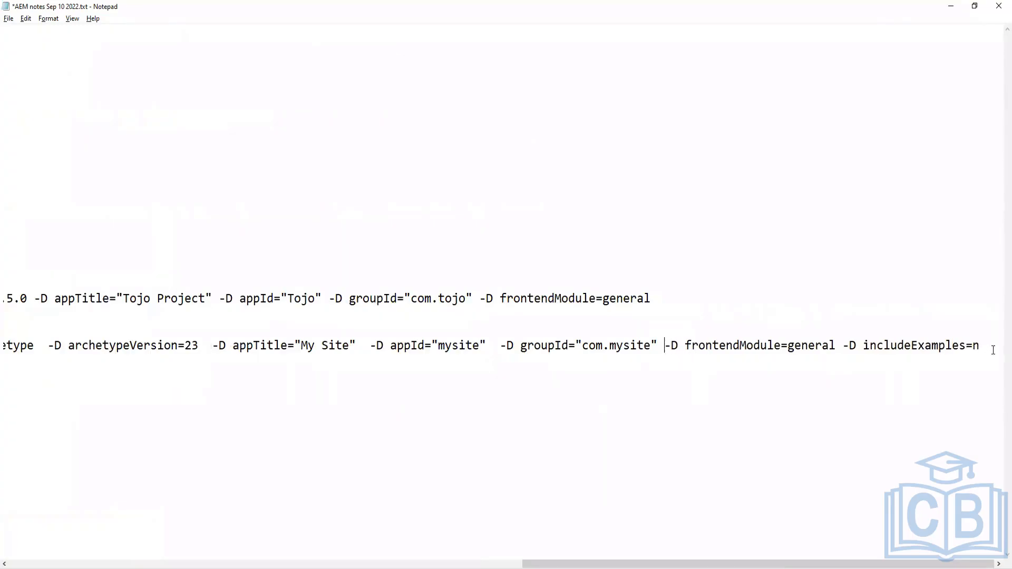
Copy the cleaned-up single-line command and run it again in the Command Prompt
{"action": "left_click_drag", "start_coordinate": [978, 347], "coordinate": [548, 347]}
{"action": "left_click_drag", "start_coordinate": [5, 373], "coordinate": [6, 348]}
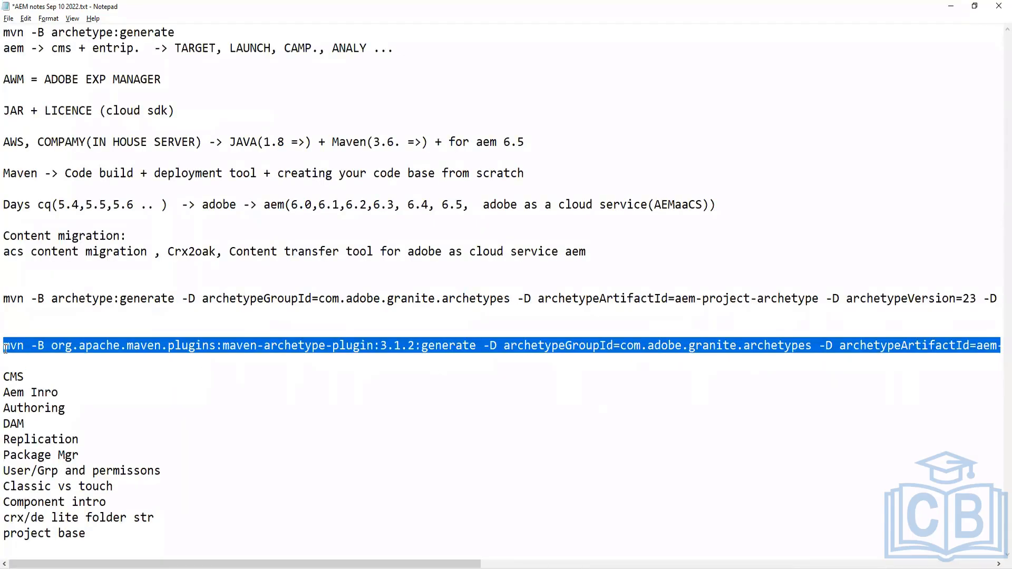
{"action": "key", "text": "alt+Tab"}
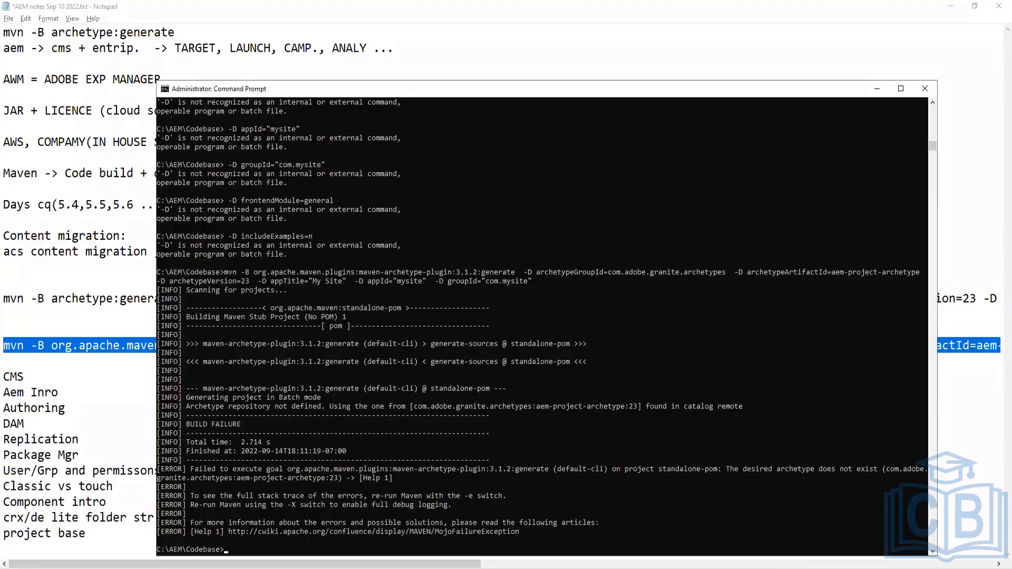
{"action": "key", "text": "ctrl+v"}
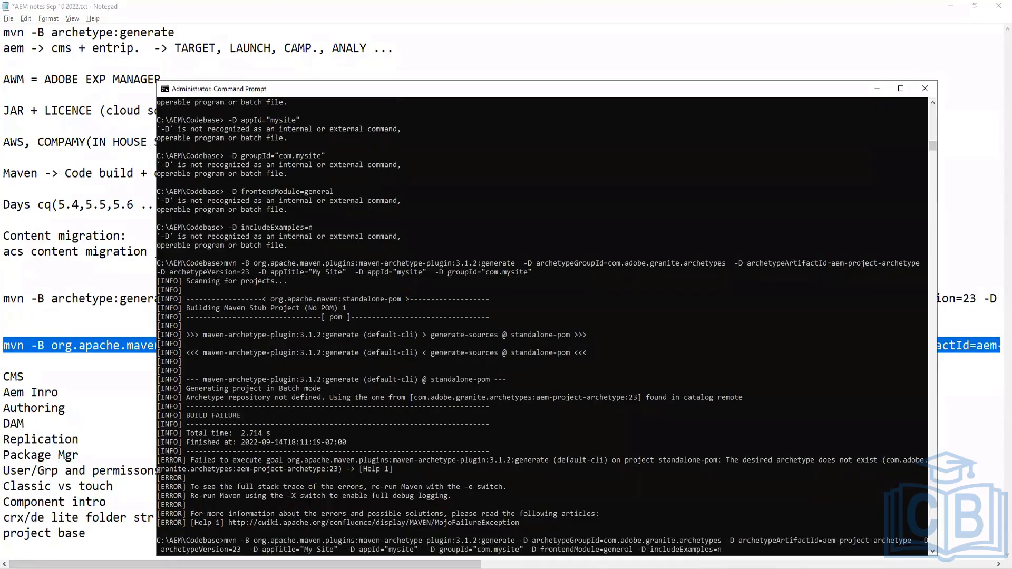
{"action": "key", "text": "Return"}
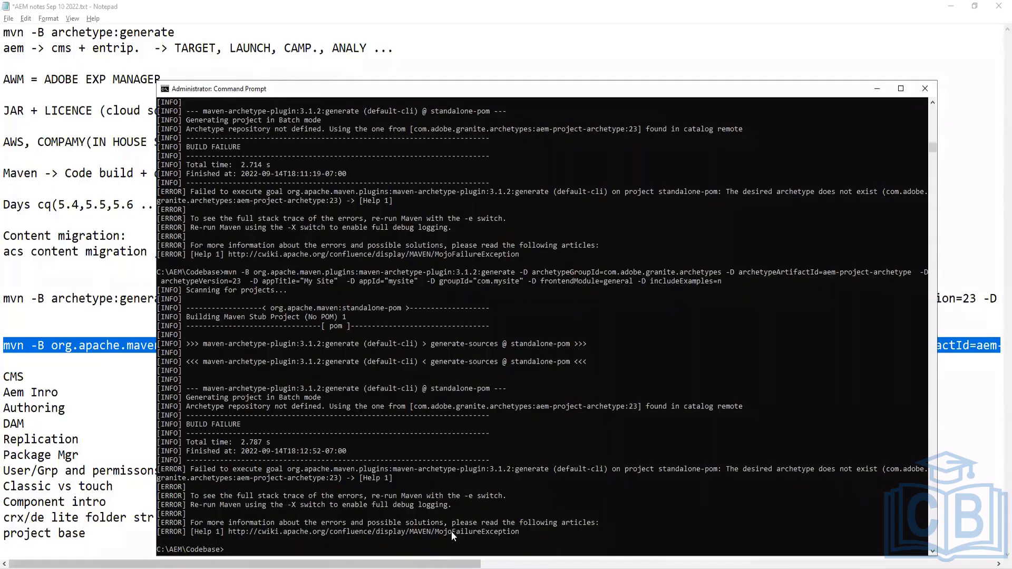
Minimize Notepad and read through the Error building AEM Archetype 23 forum thread in the browser
{"action": "left_click", "coordinate": [111, 145]}
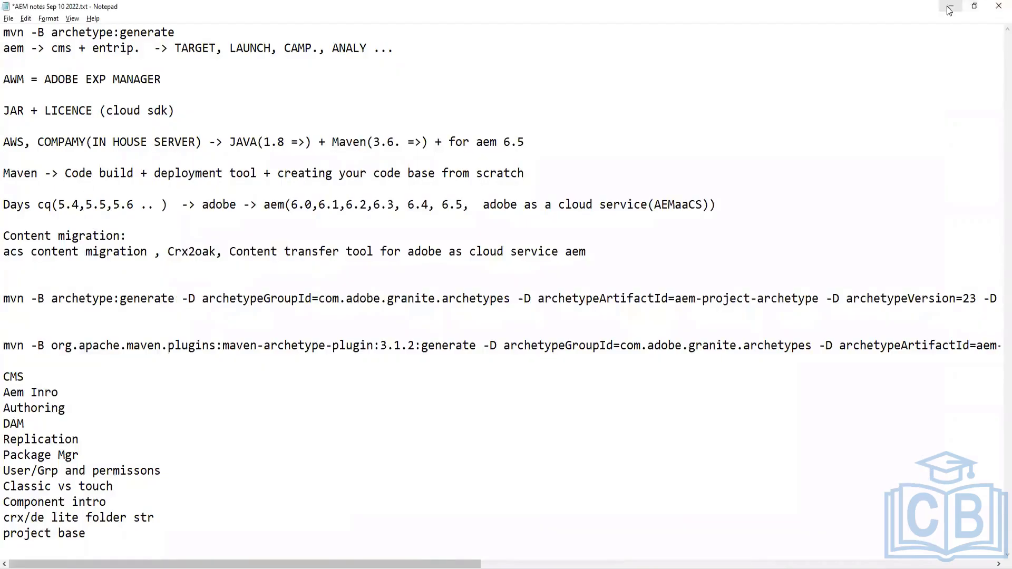
{"action": "left_click", "coordinate": [950, 5]}
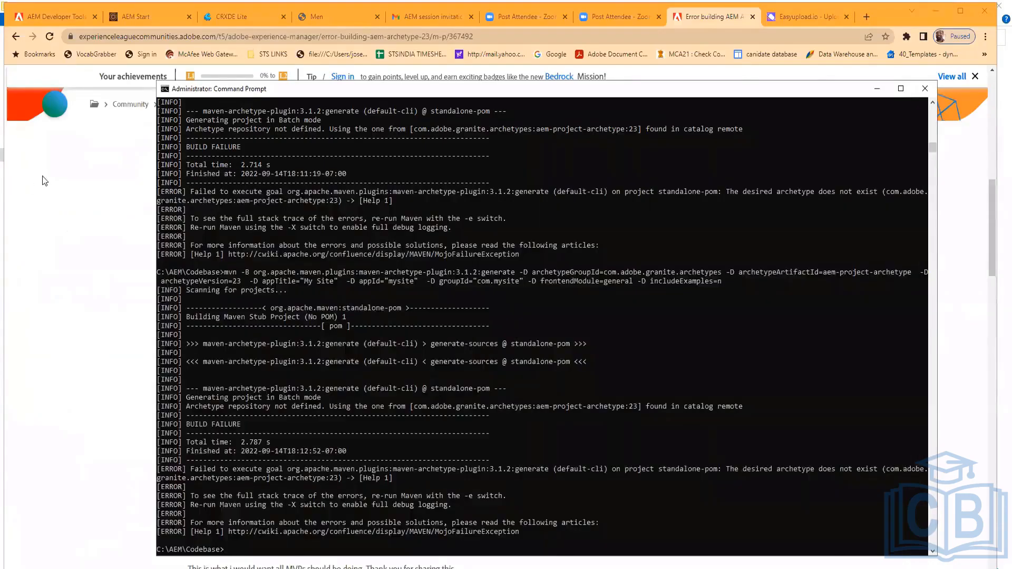
{"action": "left_click", "coordinate": [87, 170]}
{"action": "scroll", "coordinate": [161, 271], "scroll_direction": "down", "scroll_amount": 10}
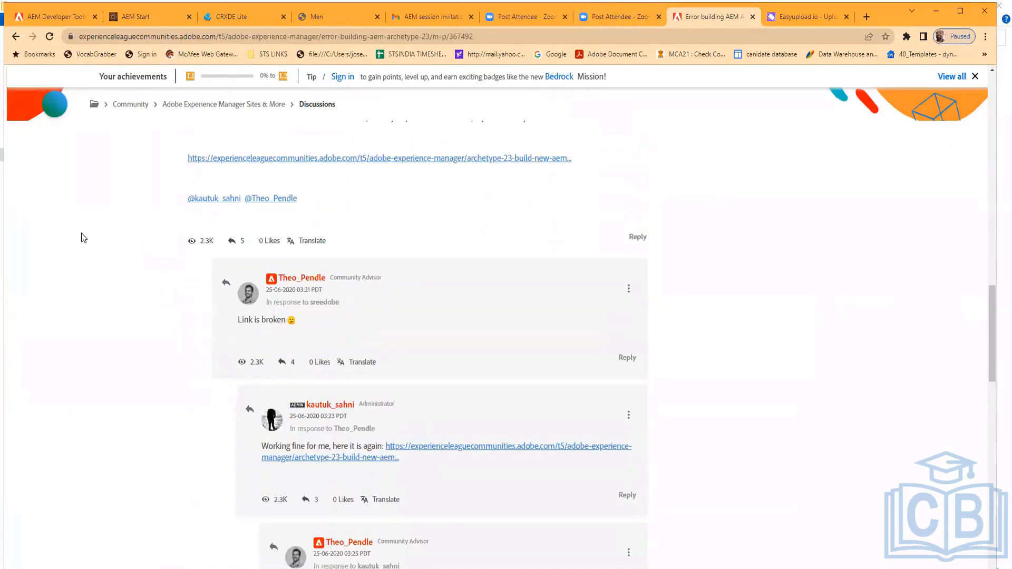
{"action": "scroll", "coordinate": [82, 233], "scroll_direction": "up", "scroll_amount": 3}
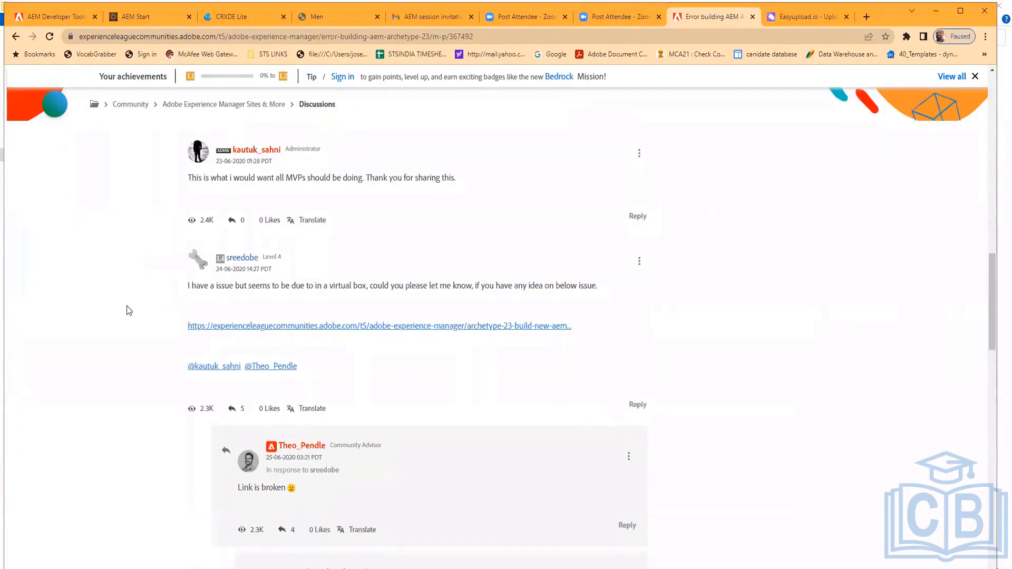
{"action": "scroll", "coordinate": [128, 311], "scroll_direction": "down", "scroll_amount": 9}
{"action": "scroll", "coordinate": [129, 316], "scroll_direction": "down", "scroll_amount": 8}
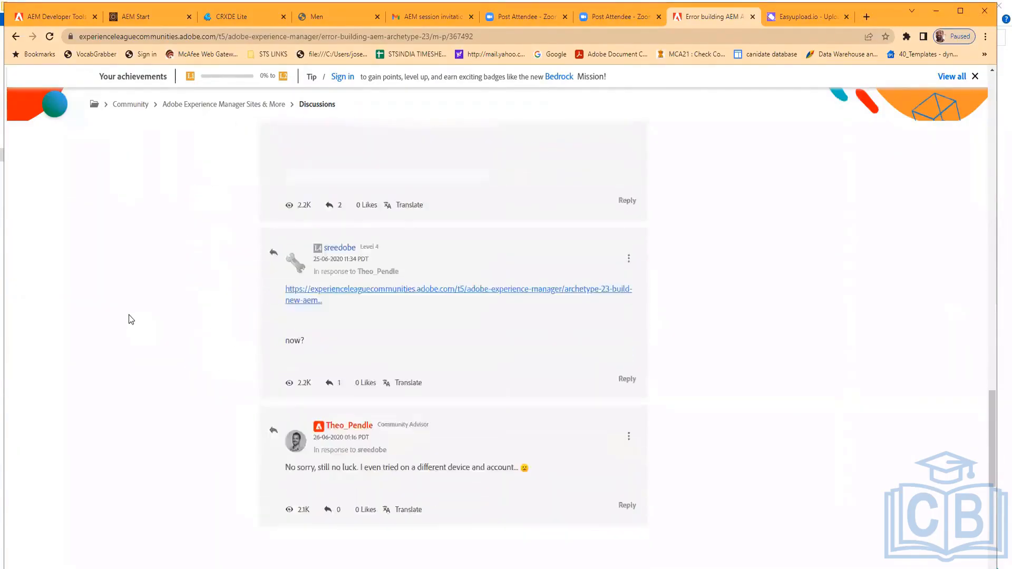
{"action": "scroll", "coordinate": [127, 301], "scroll_direction": "up", "scroll_amount": 2}
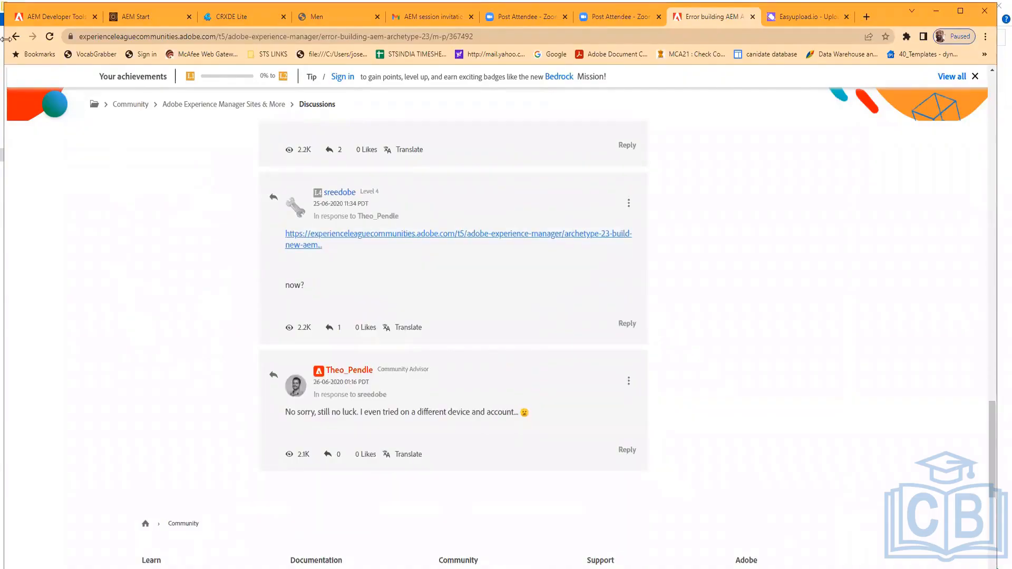
Open the linked archetype-23 build thread and read its accepted answer
{"action": "left_click", "coordinate": [374, 239]}
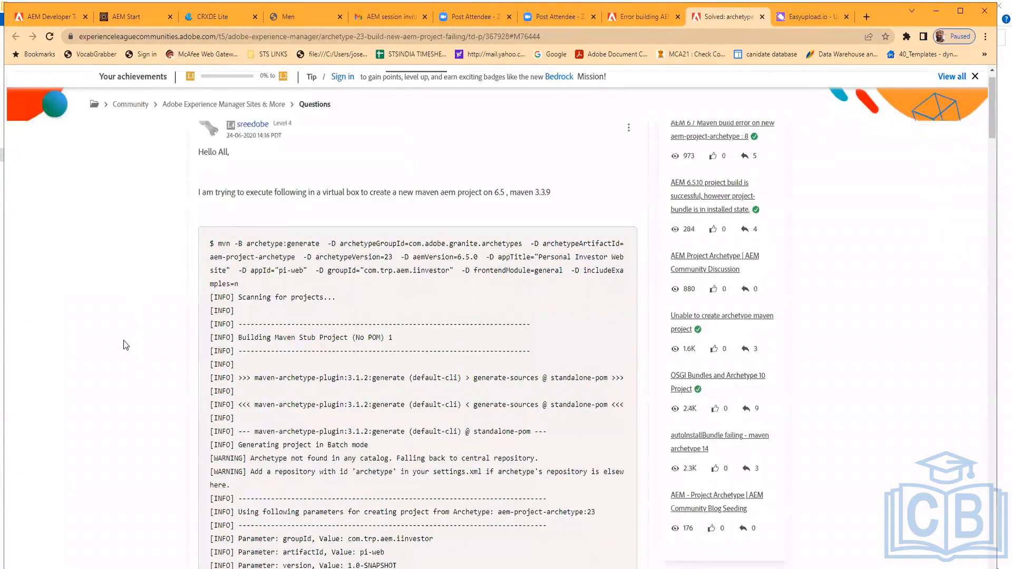
{"action": "scroll", "coordinate": [355, 449], "scroll_direction": "down", "scroll_amount": 10}
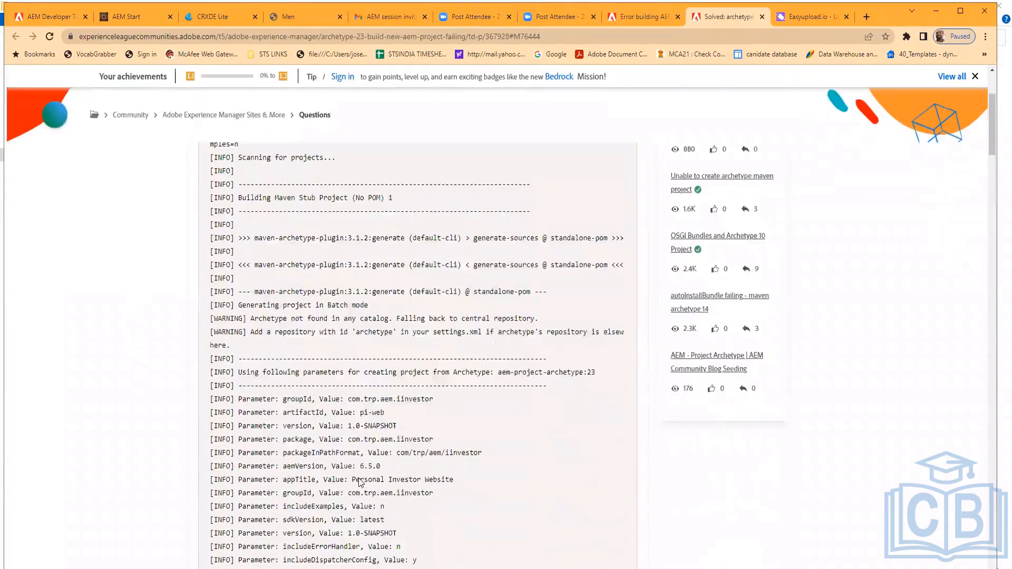
{"action": "scroll", "coordinate": [368, 485], "scroll_direction": "down", "scroll_amount": 15}
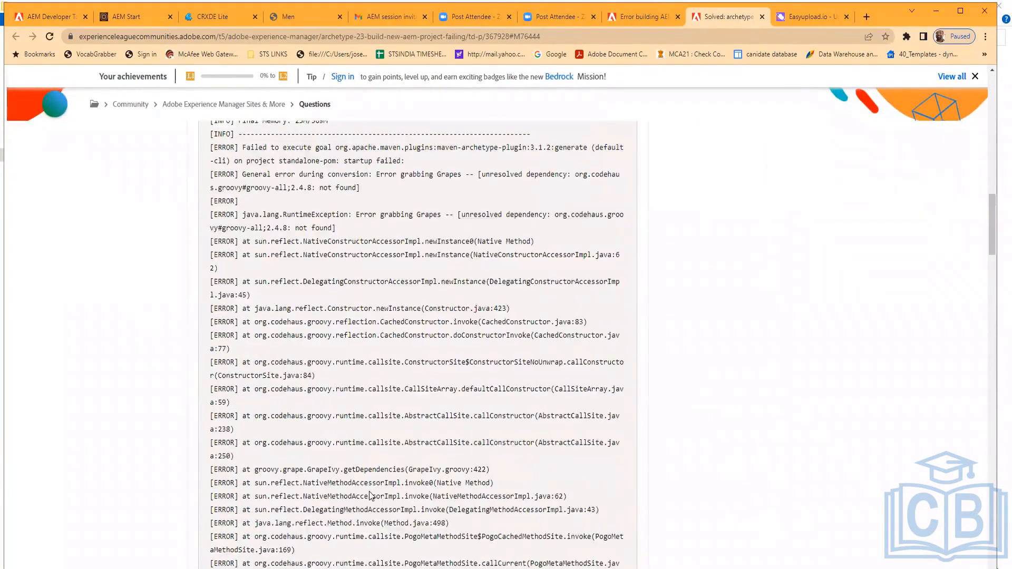
{"action": "scroll", "coordinate": [408, 523], "scroll_direction": "down", "scroll_amount": 15}
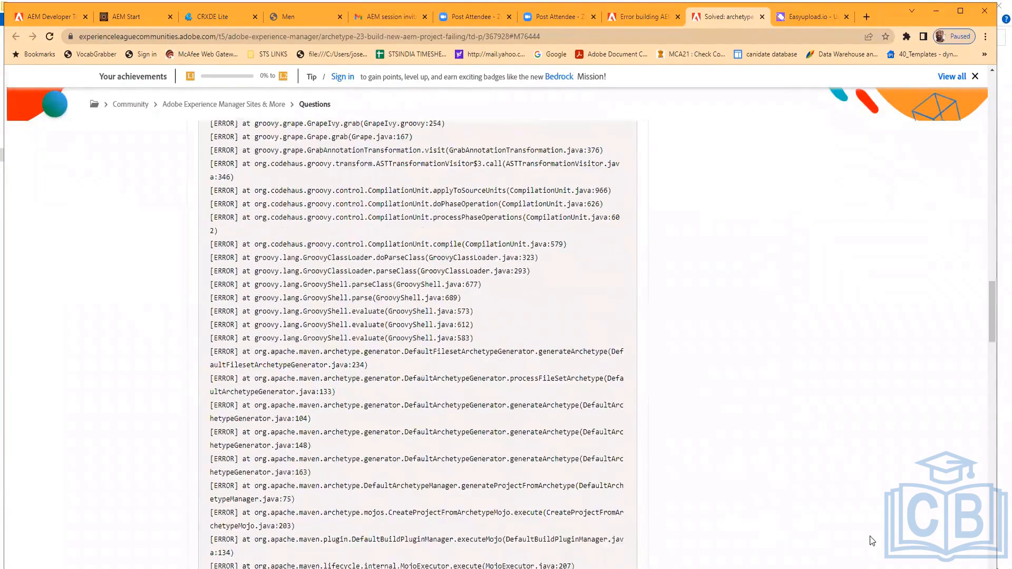
{"action": "scroll", "coordinate": [869, 536], "scroll_direction": "down", "scroll_amount": 6}
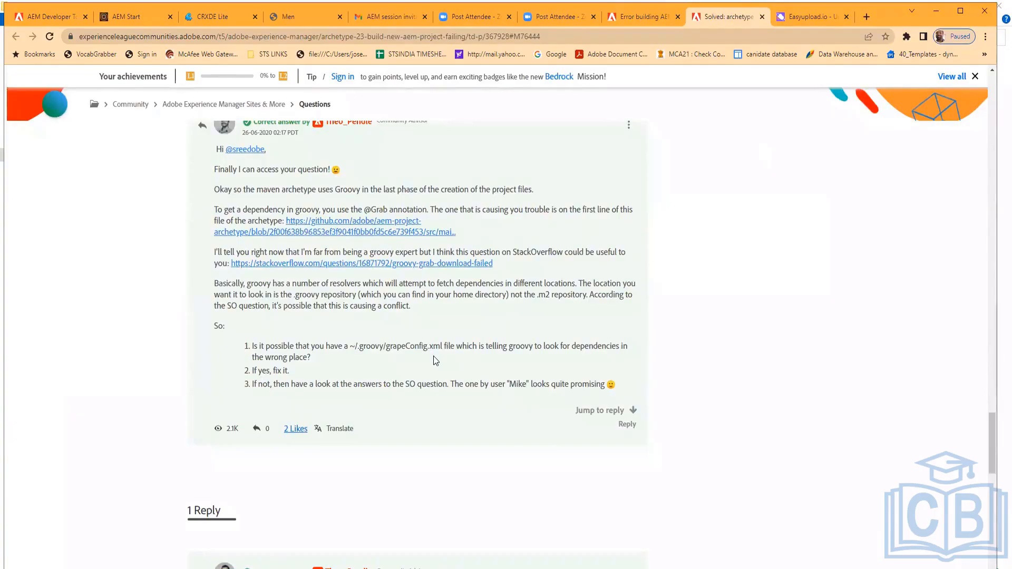
{"action": "scroll", "coordinate": [435, 360], "scroll_direction": "down", "scroll_amount": 6}
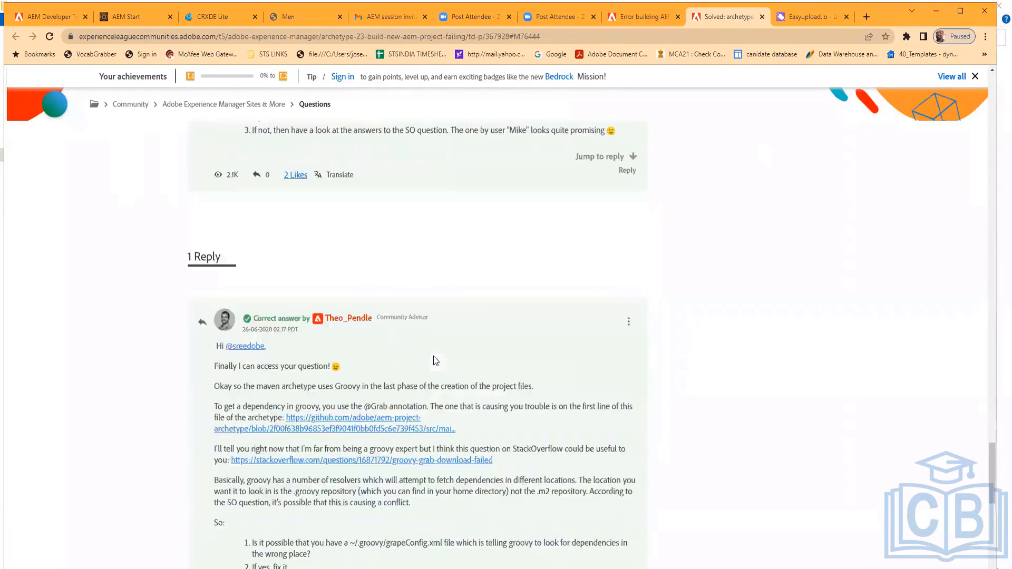
Go back to the Google results for com.adobe.granite.archetypes:aem-project-archetype:23 and browse them
{"action": "scroll", "coordinate": [695, 425], "scroll_direction": "down", "scroll_amount": 6}
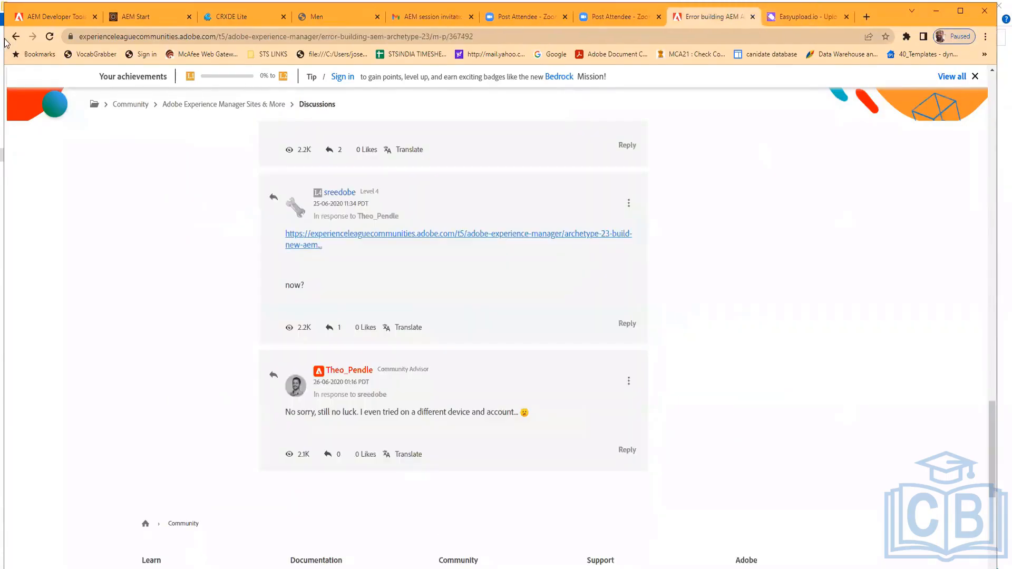
{"action": "left_click", "coordinate": [16, 38]}
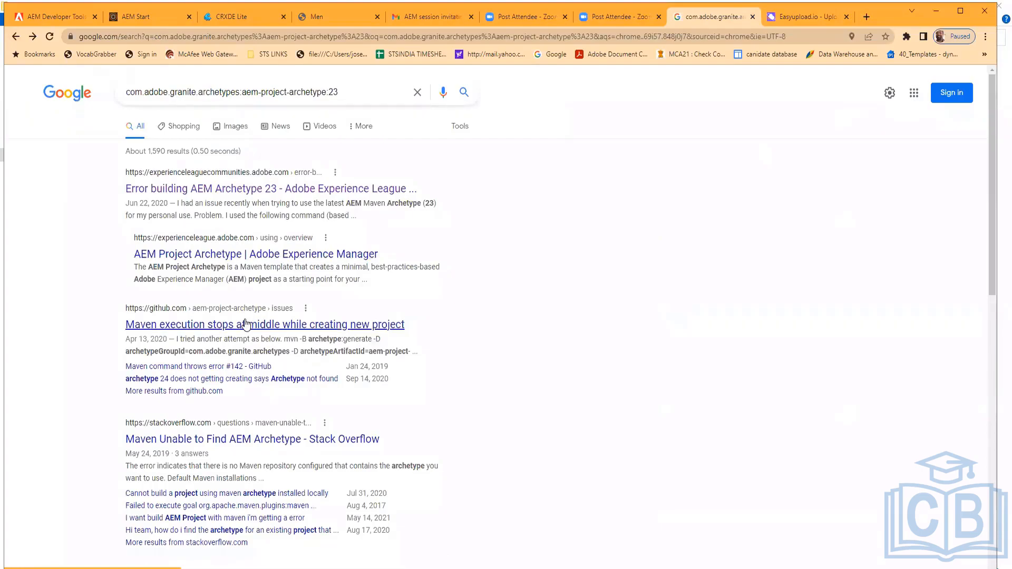
{"action": "scroll", "coordinate": [254, 332], "scroll_direction": "down", "scroll_amount": 2}
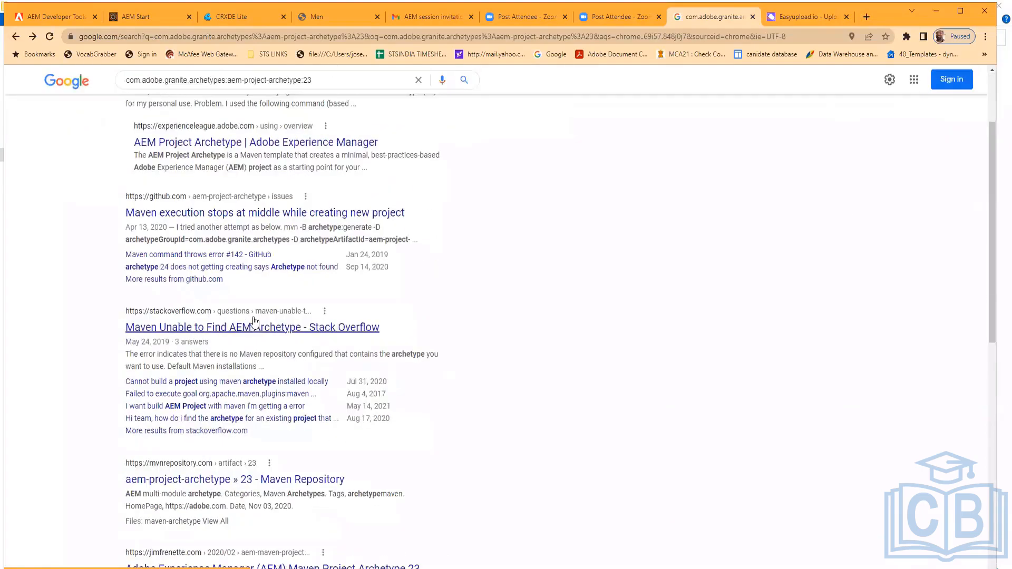
{"action": "scroll", "coordinate": [239, 339], "scroll_direction": "down", "scroll_amount": 2}
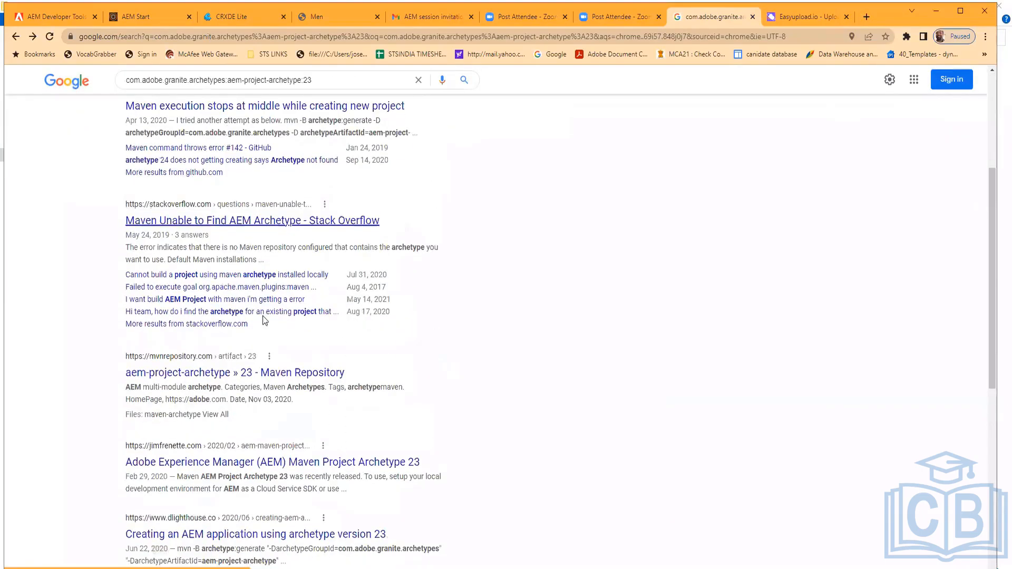
Open the Stack Overflow thread Maven Unable to Find AEM Archetype and read the accepted answer about configuring the Adobe repository in settings.xml
{"action": "left_click", "coordinate": [243, 217]}
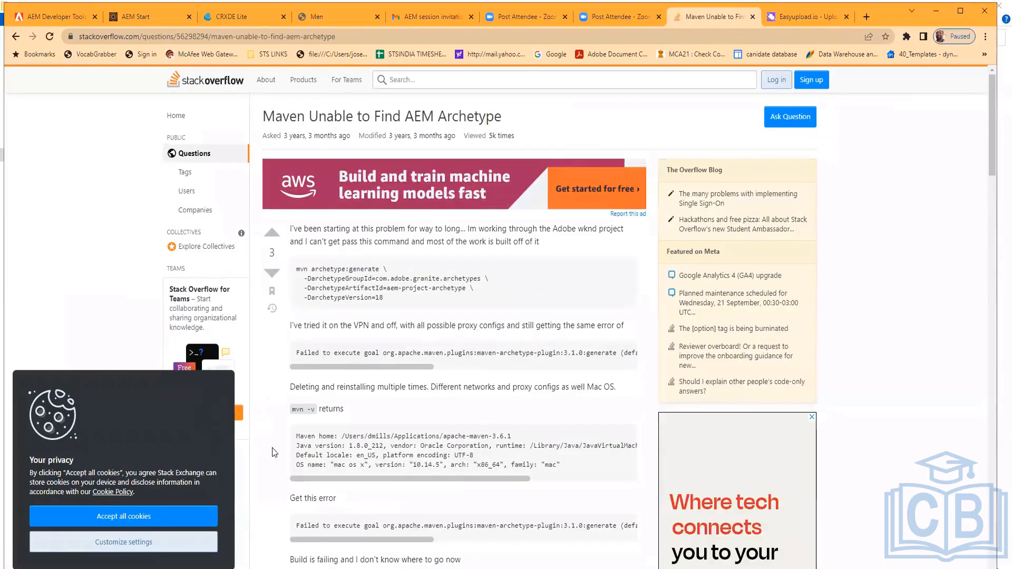
{"action": "scroll", "coordinate": [479, 425], "scroll_direction": "down", "scroll_amount": 3}
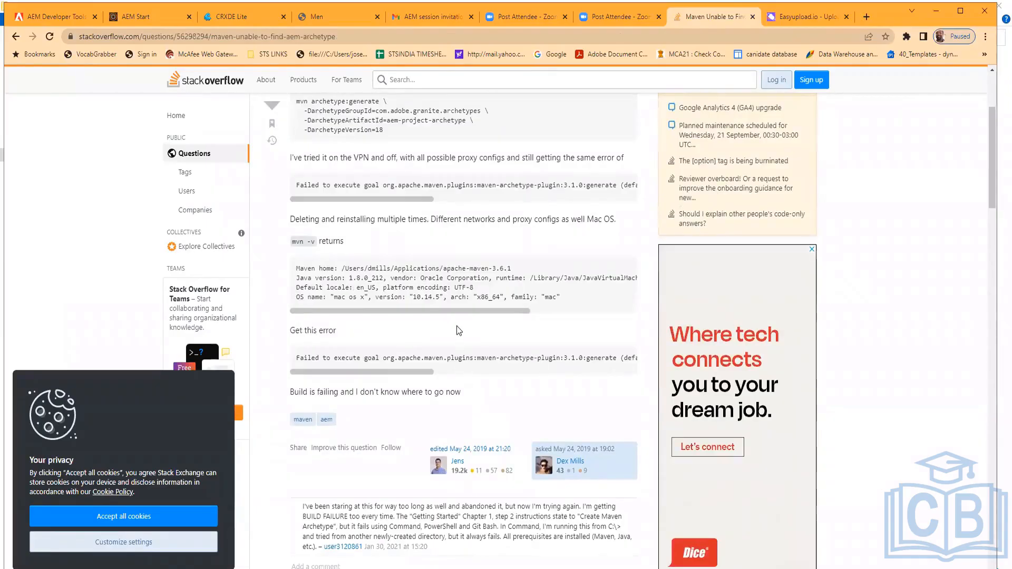
{"action": "scroll", "coordinate": [479, 418], "scroll_direction": "down", "scroll_amount": 2}
{"action": "scroll", "coordinate": [457, 330], "scroll_direction": "down", "scroll_amount": 4}
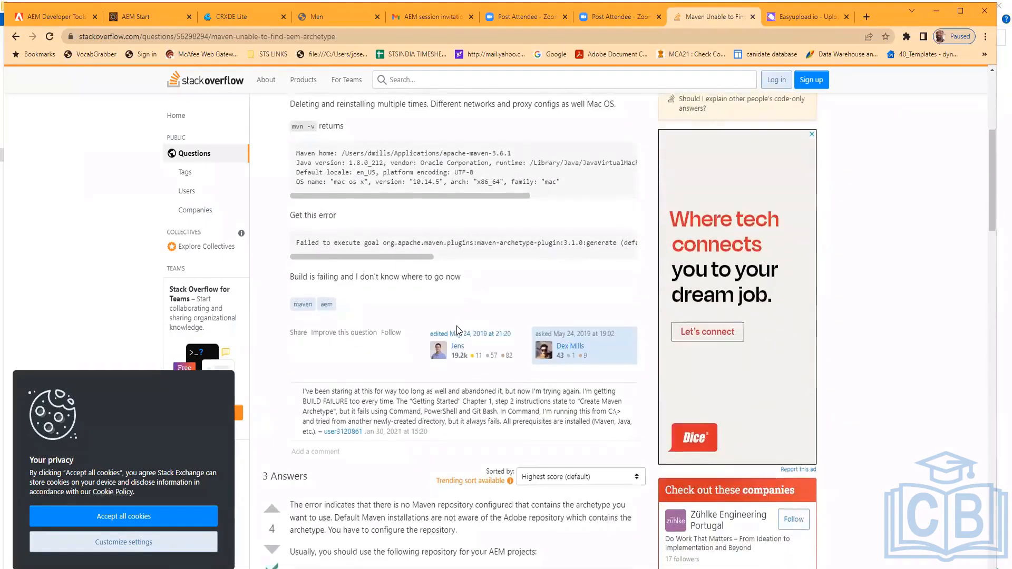
{"action": "scroll", "coordinate": [358, 184], "scroll_direction": "down", "scroll_amount": 3}
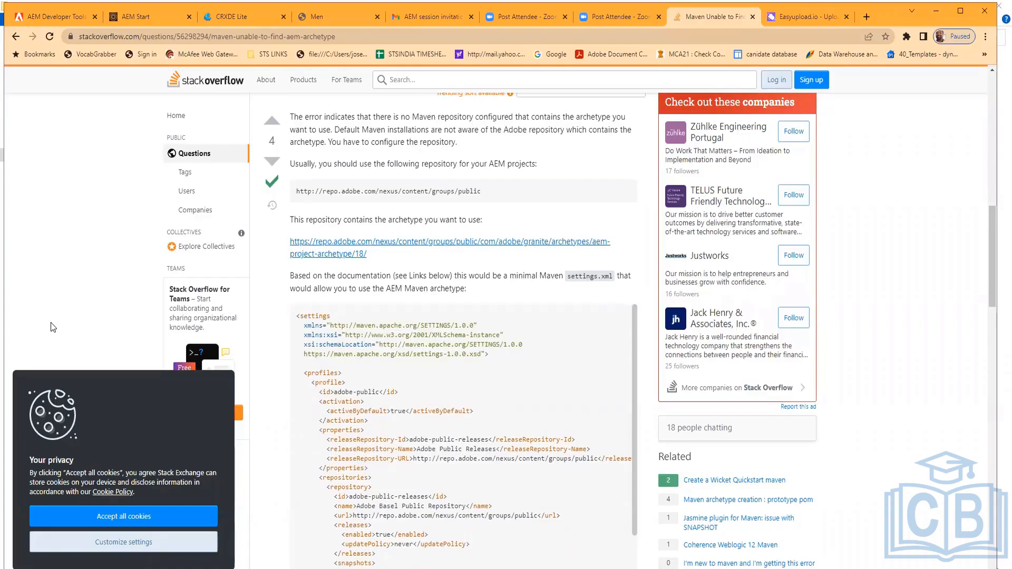
{"action": "mouse_move", "coordinate": [634, 311]}
{"action": "left_mouse_down"}
{"action": "mouse_move", "coordinate": [648, 451]}
{"action": "mouse_move", "coordinate": [651, 323]}
{"action": "left_mouse_up"}
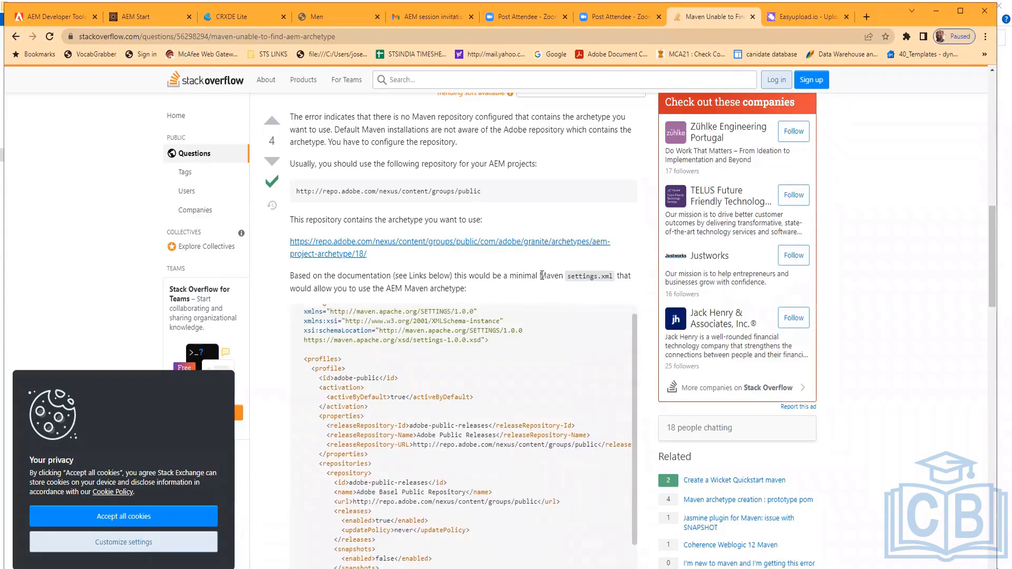
{"action": "left_click_drag", "start_coordinate": [541, 275], "coordinate": [613, 275]}
{"action": "left_click", "coordinate": [614, 275]}
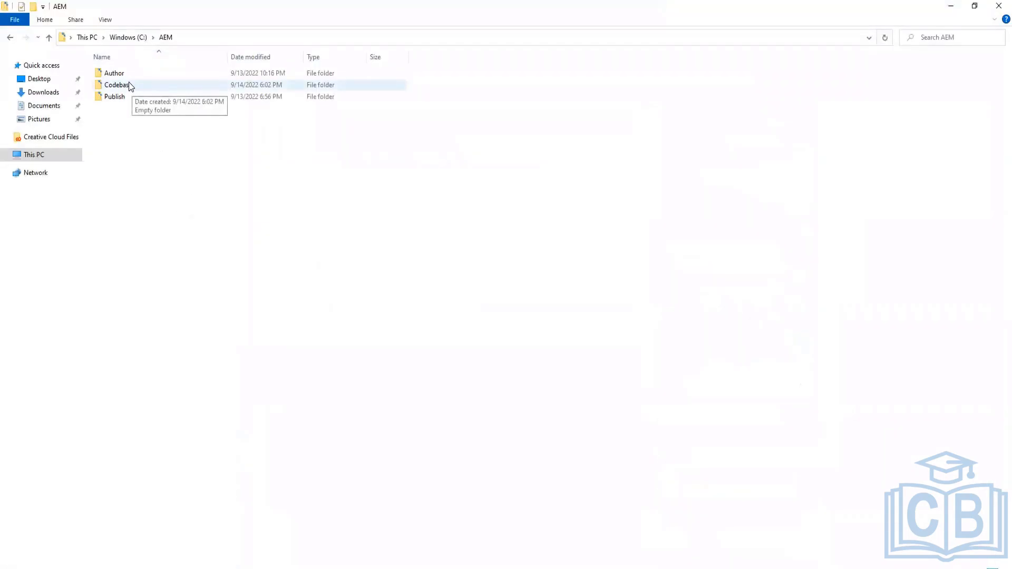
Browse in File Explorer from C:\AEM to the C:\Maven\apache-maven-3.8.6 installation folder
{"action": "left_click", "coordinate": [129, 38]}
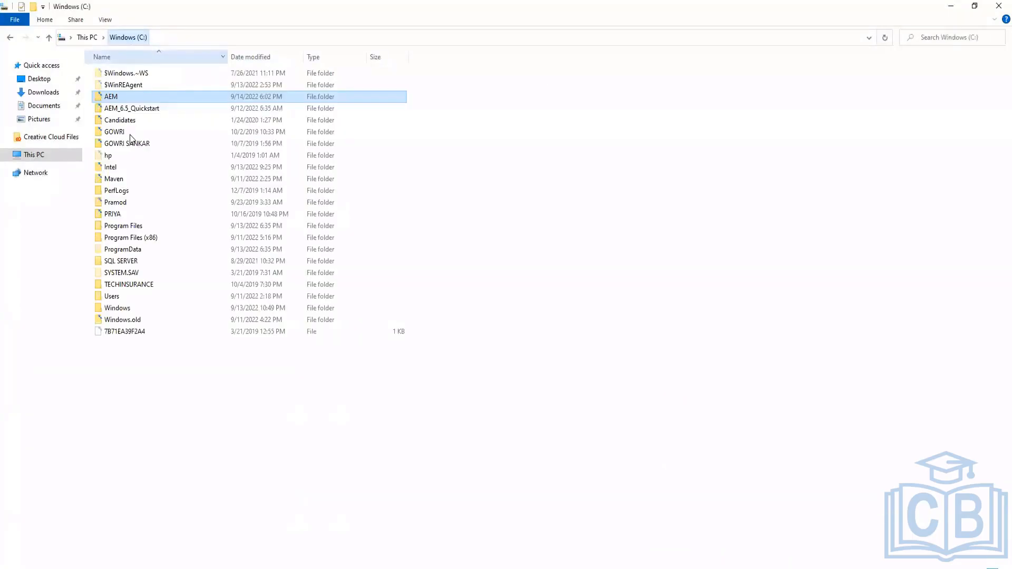
{"action": "double_click", "coordinate": [120, 178]}
{"action": "double_click", "coordinate": [143, 77]}
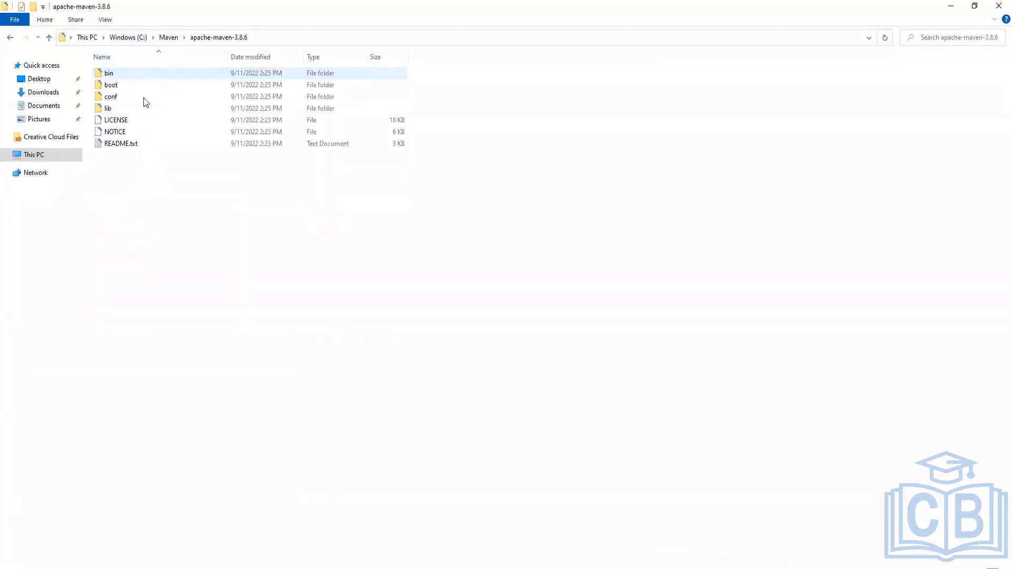
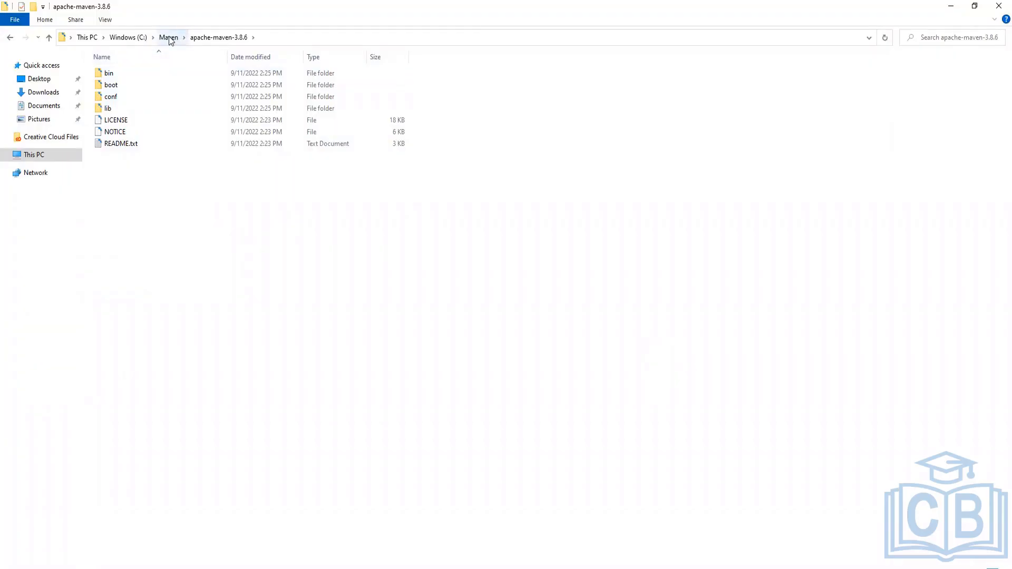
Navigate in File Explorer from the Maven folder to the .m2 folder inside the current user's home directory
{"action": "left_click", "coordinate": [127, 37]}
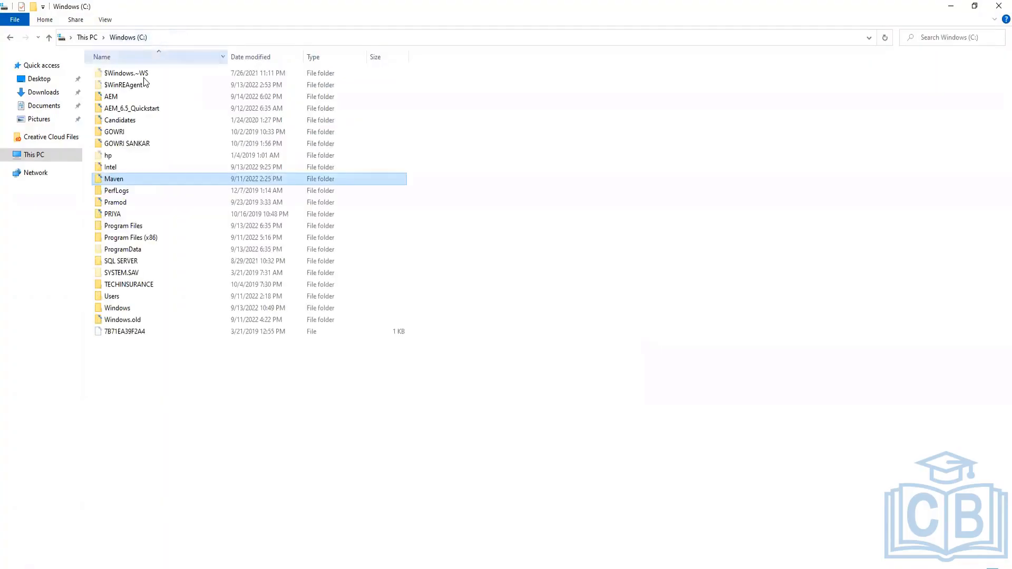
{"action": "double_click", "coordinate": [135, 296]}
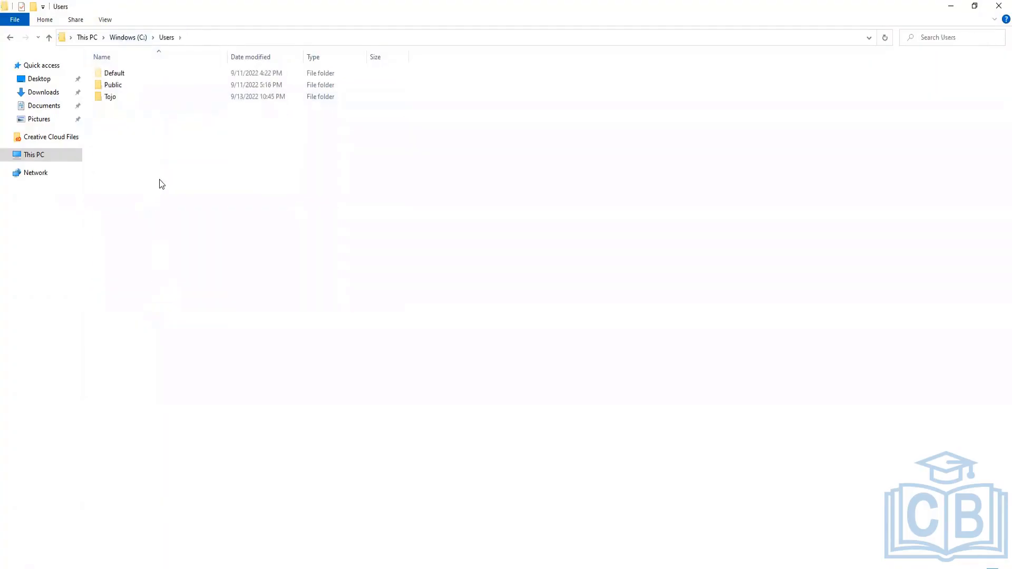
{"action": "double_click", "coordinate": [112, 99]}
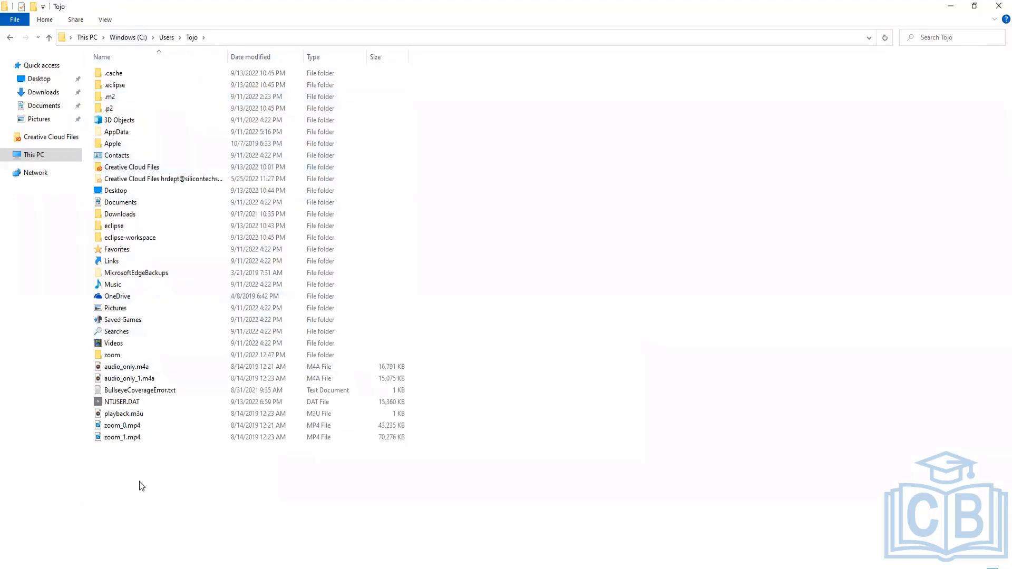
{"action": "double_click", "coordinate": [112, 97]}
{"action": "double_click", "coordinate": [139, 75]}
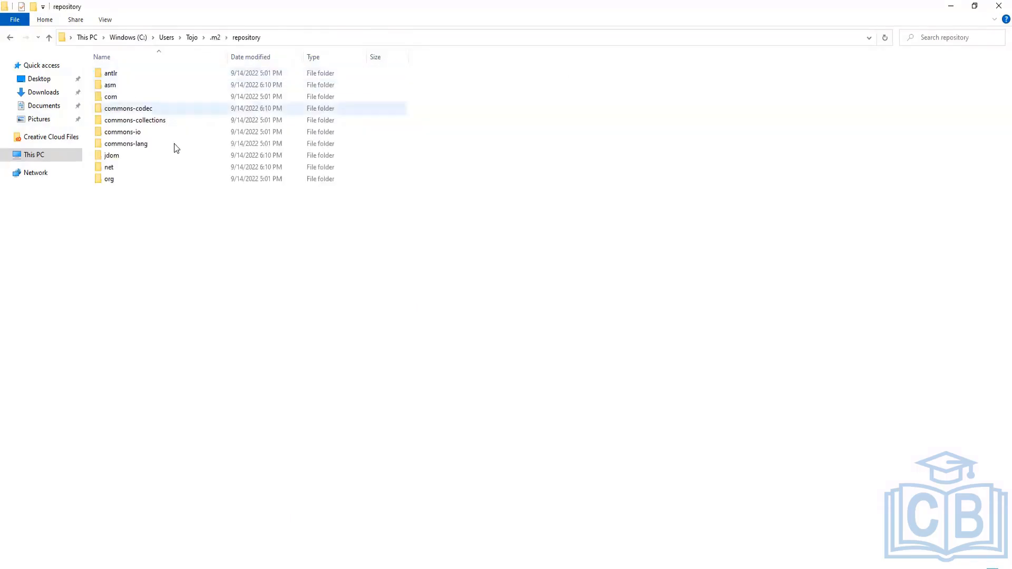
{"action": "left_click", "coordinate": [215, 37]}
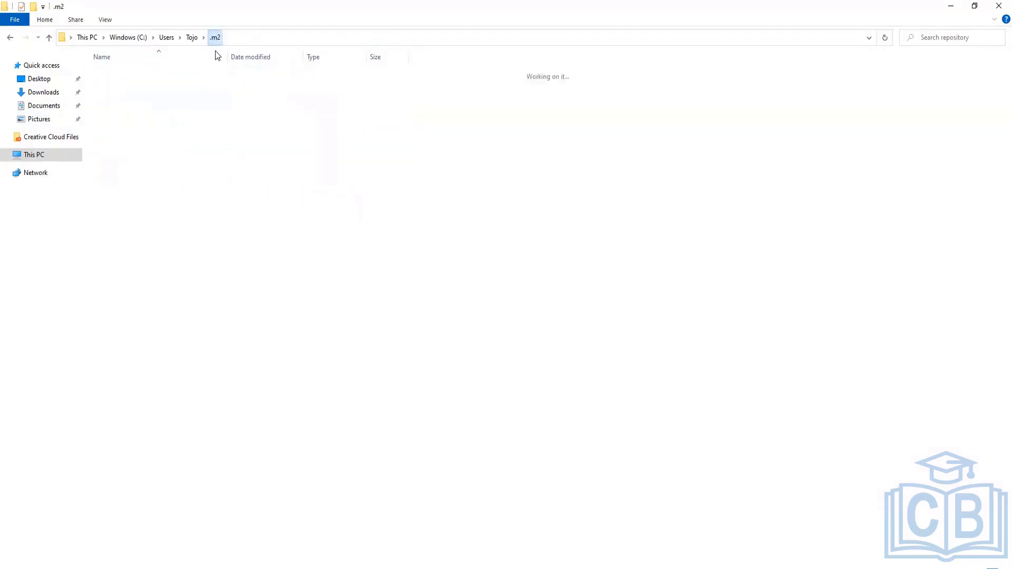
Create a new text document in the .m2 folder and rename it settings.xml, accepting the extension change
{"action": "right_click", "coordinate": [140, 117]}
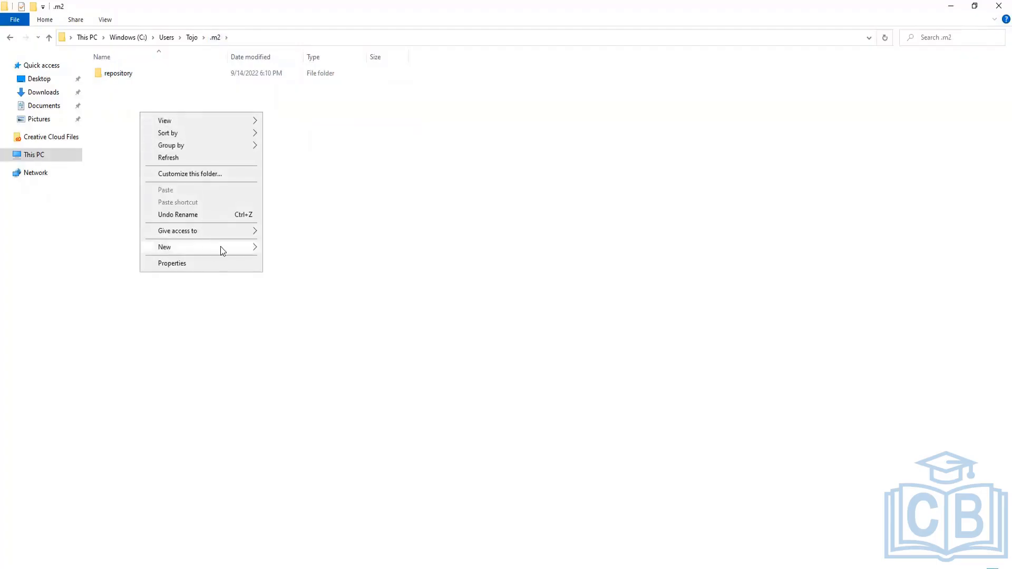
{"action": "mouse_move", "coordinate": [220, 248]}
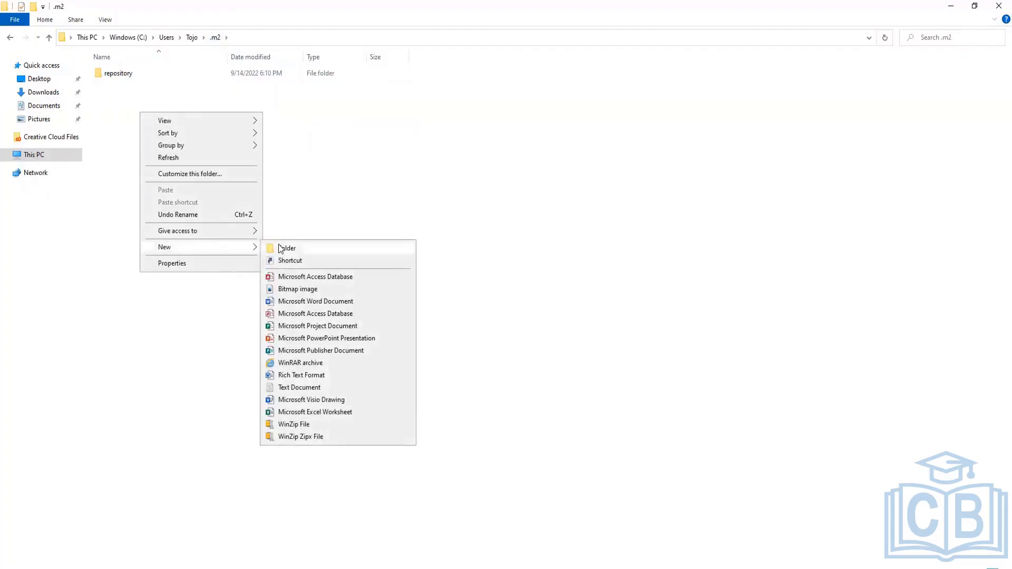
{"action": "left_click", "coordinate": [298, 388]}
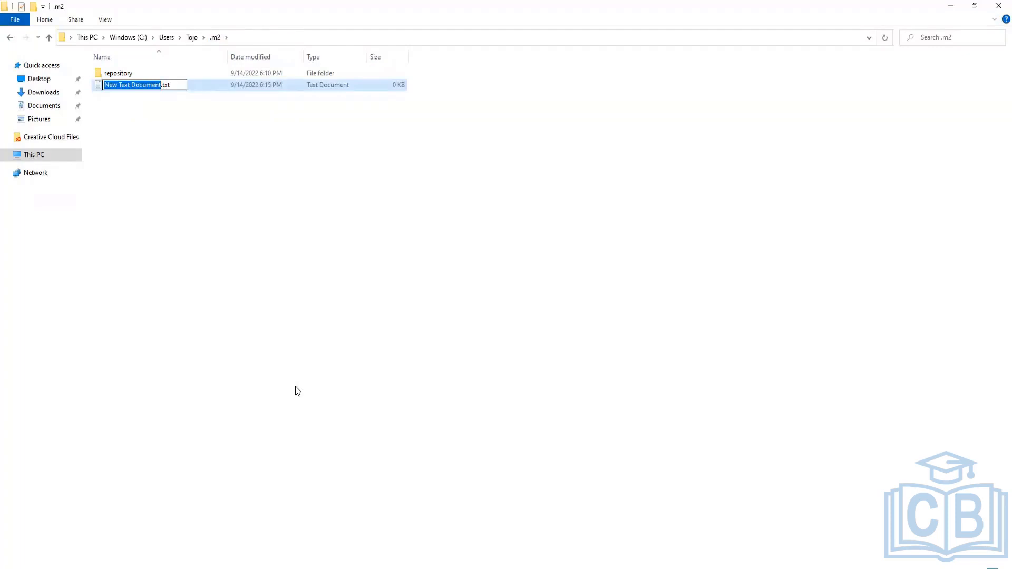
{"action": "type", "text": "settin"}
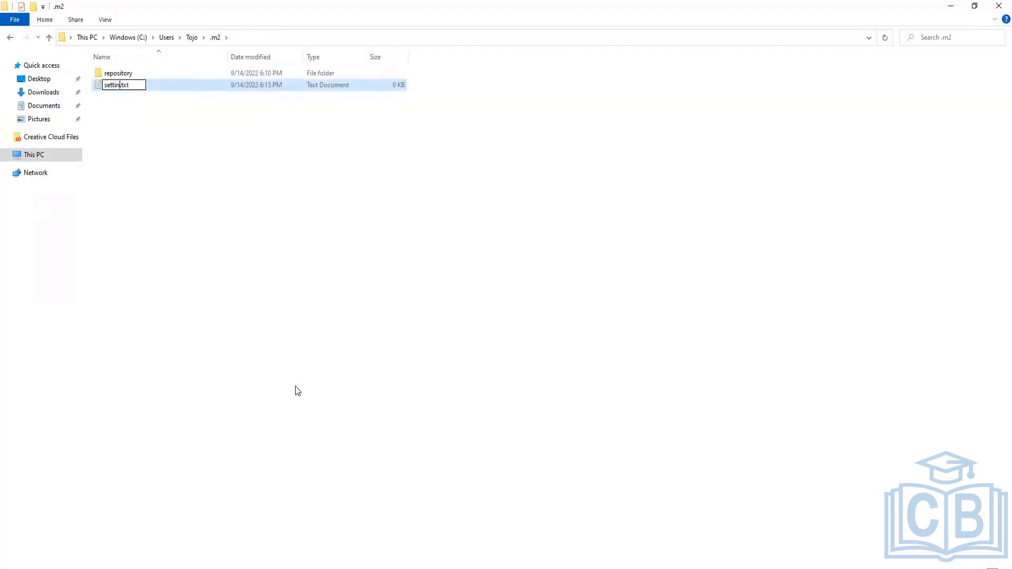
{"action": "type", "text": "gs"}
{"action": "key", "text": "Right"}
{"action": "key", "text": "shift+Right"}
{"action": "key", "text": "shift+Right"}
{"action": "key", "text": "shift+Right"}
{"action": "type", "text": "xml"}
{"action": "key", "text": "Return"}
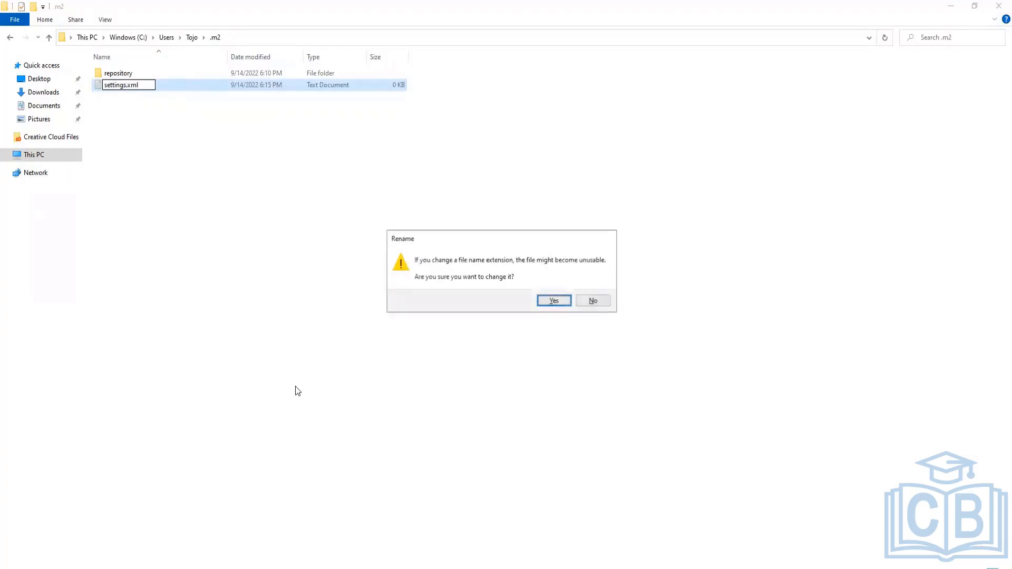
{"action": "left_click", "coordinate": [552, 303]}
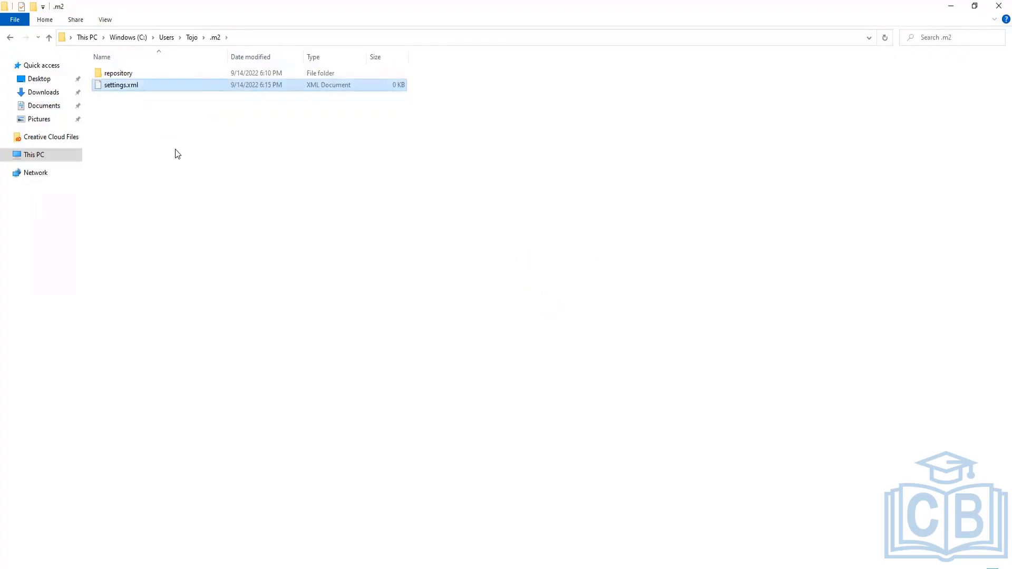
Copy the minimal settings.xml example with the adobe-public profile from the Stack Overflow answer
{"action": "key", "text": "alt+Tab"}
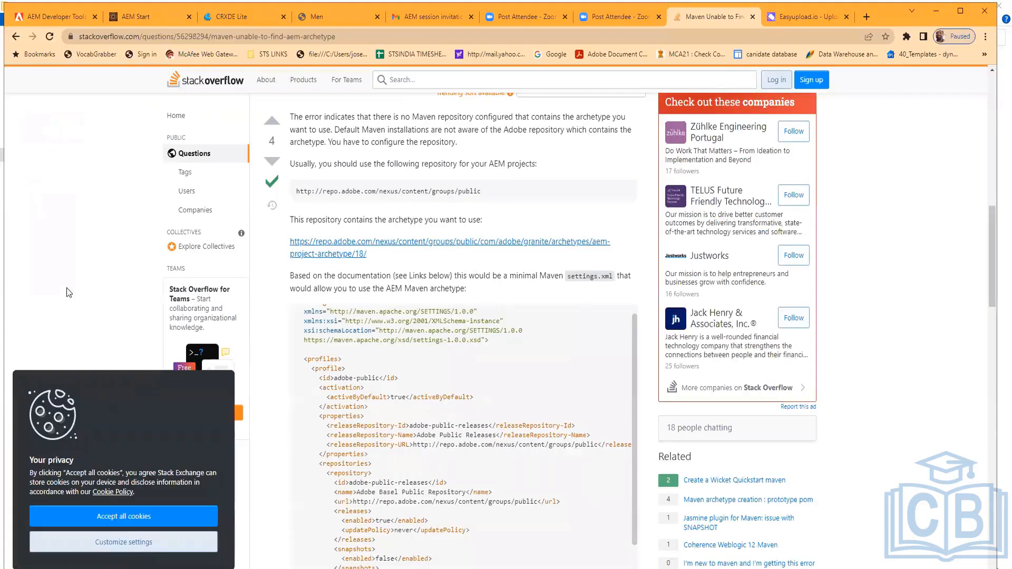
{"action": "left_click_drag", "start_coordinate": [304, 313], "coordinate": [400, 388]}
{"action": "scroll", "coordinate": [515, 211], "scroll_direction": "down", "scroll_amount": 10}
{"action": "scroll", "coordinate": [517, 267], "scroll_direction": "up", "scroll_amount": 4}
{"action": "scroll", "coordinate": [373, 384], "scroll_direction": "up", "scroll_amount": 4}
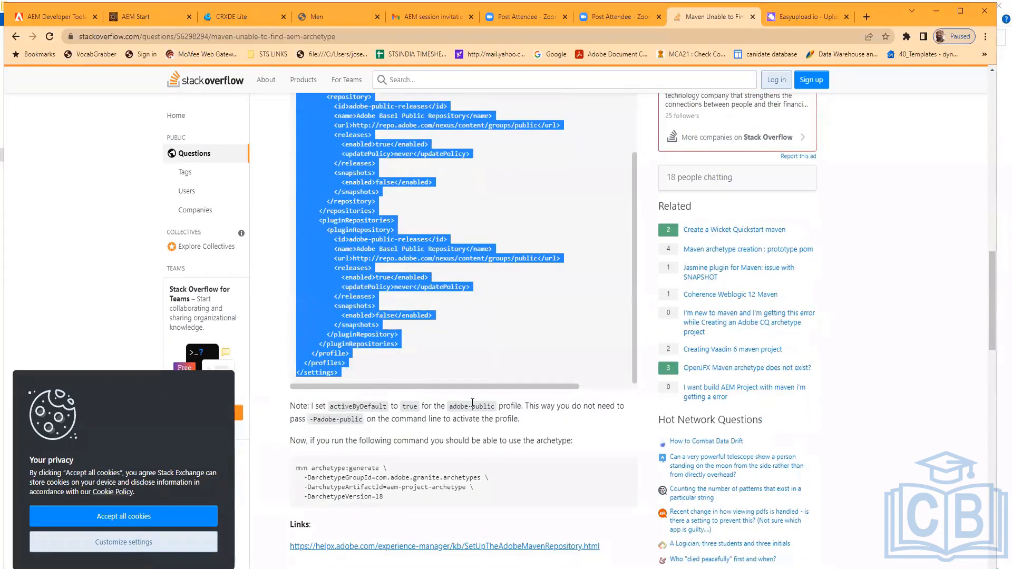
Open settings.xml in Notepad++ and paste the copied Adobe repository configuration into it
{"action": "key", "text": "alt+Tab"}
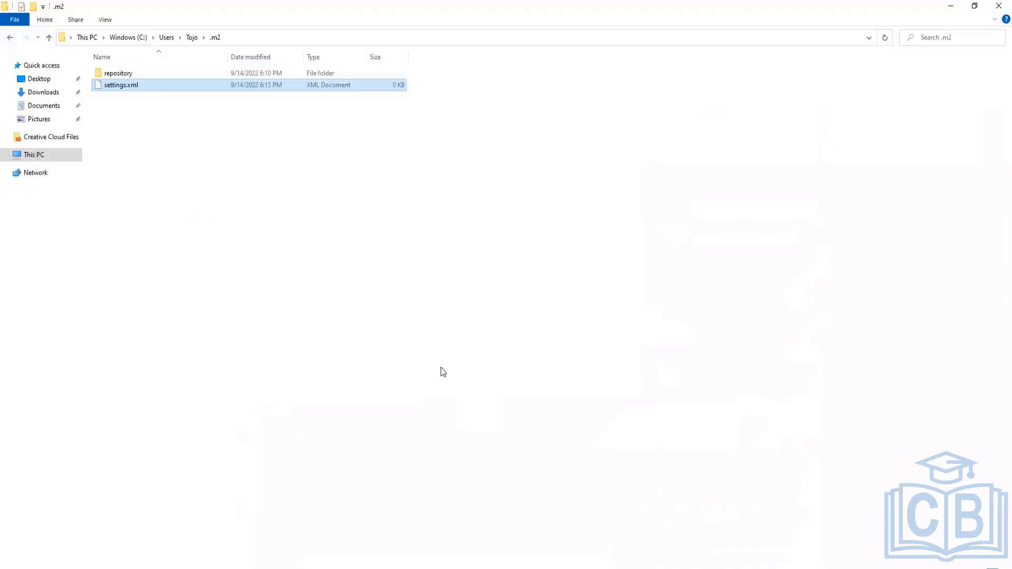
{"action": "double_click", "coordinate": [121, 87]}
{"action": "right_click", "coordinate": [122, 87]}
{"action": "left_click", "coordinate": [172, 123]}
{"action": "right_click", "coordinate": [136, 90]}
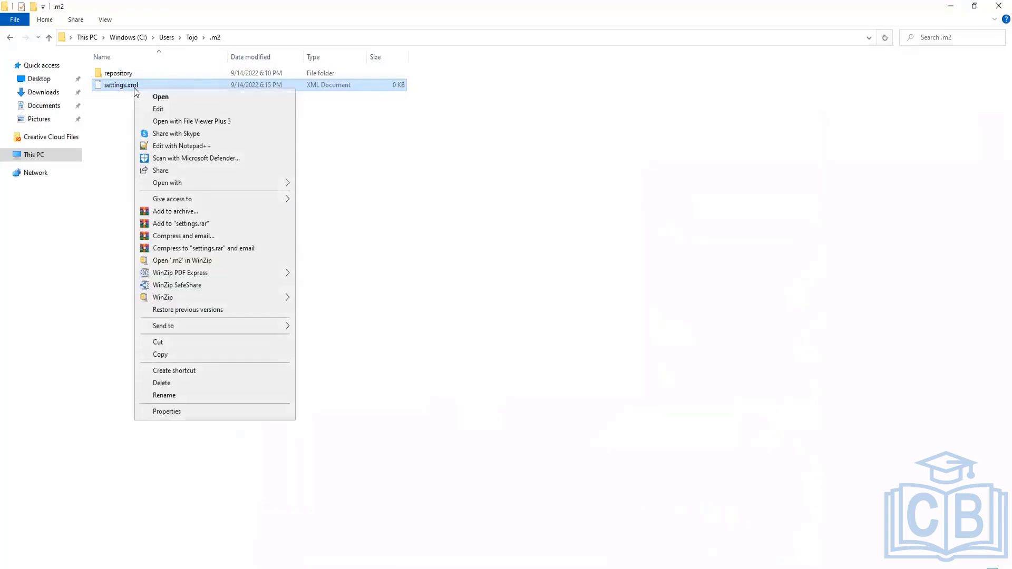
{"action": "left_click", "coordinate": [192, 147]}
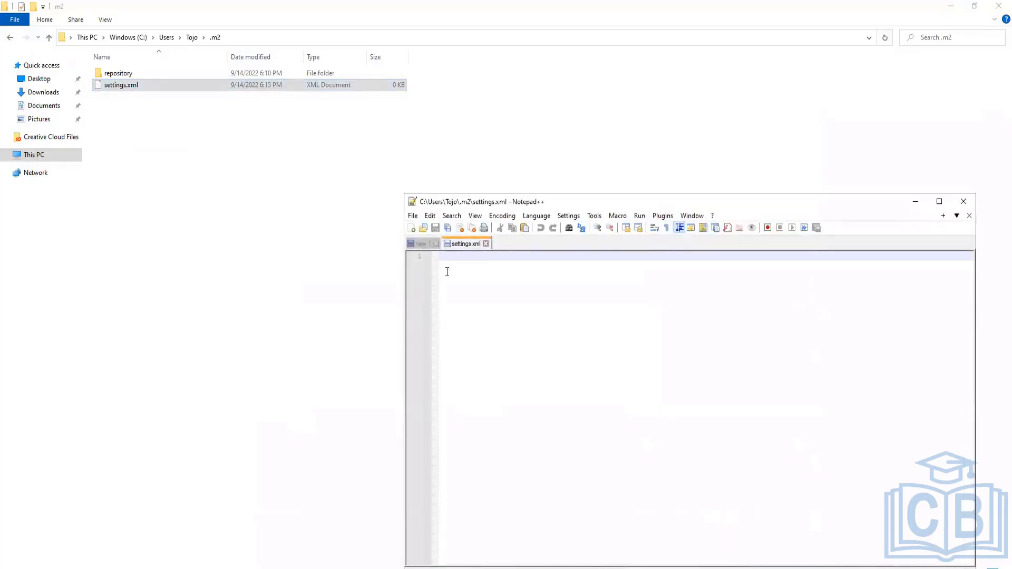
{"action": "key", "text": "ctrl+v"}
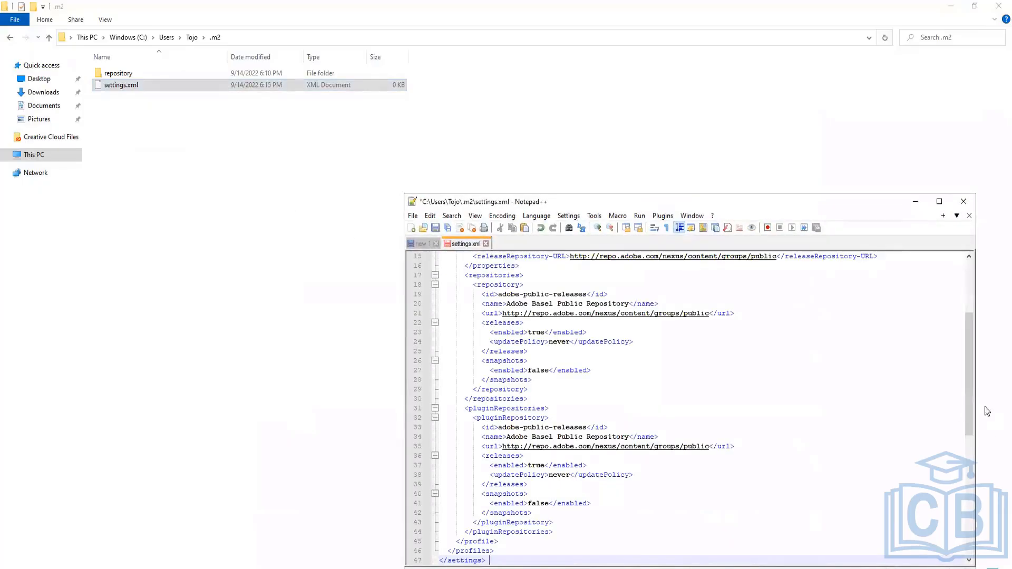
Save the settings.xml file in Notepad++
{"action": "scroll", "coordinate": [972, 303], "scroll_direction": "up", "scroll_amount": 10}
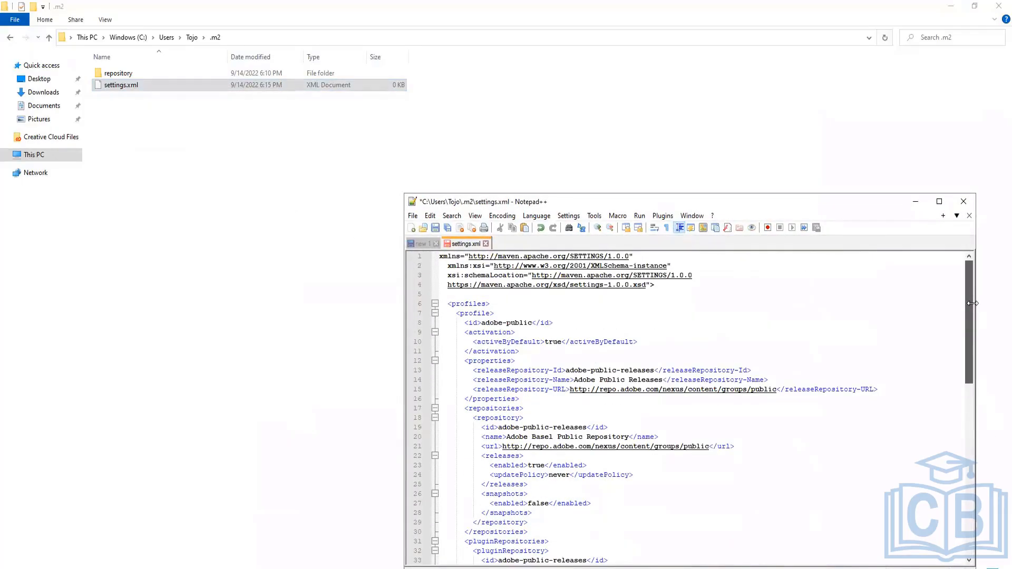
{"action": "left_click_drag", "start_coordinate": [973, 303], "coordinate": [912, 289]}
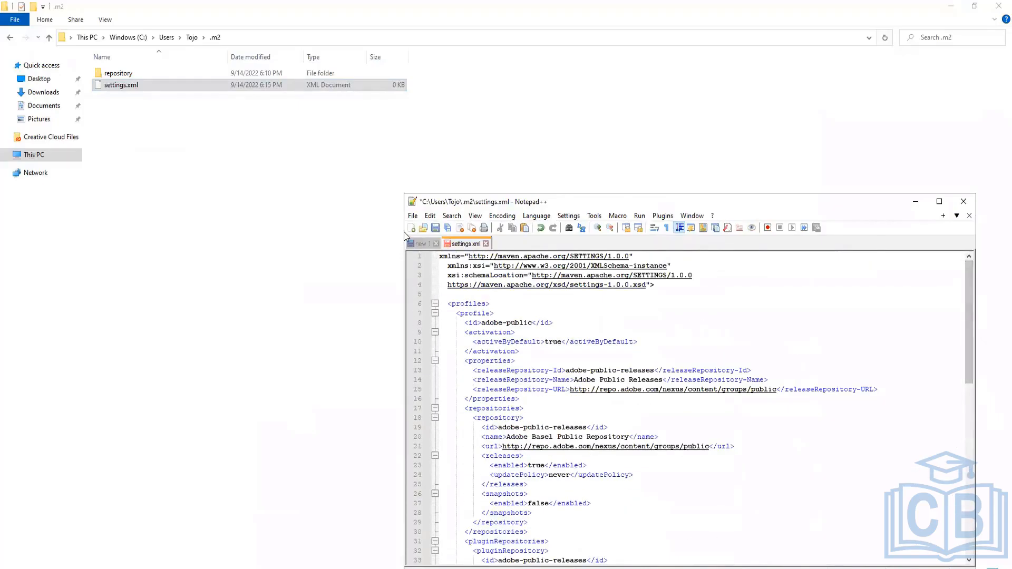
{"action": "left_click", "coordinate": [412, 215]}
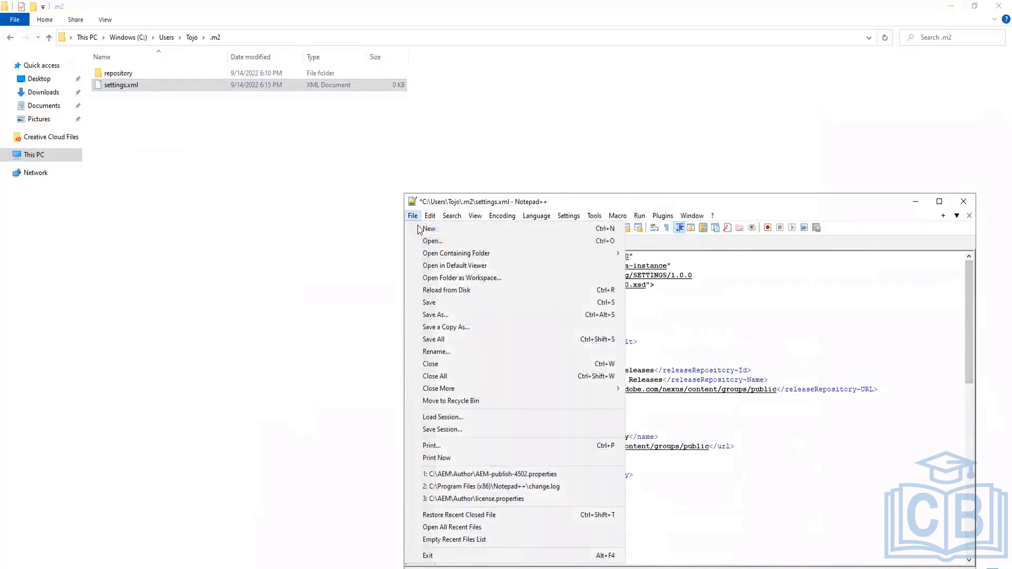
{"action": "left_click", "coordinate": [428, 302]}
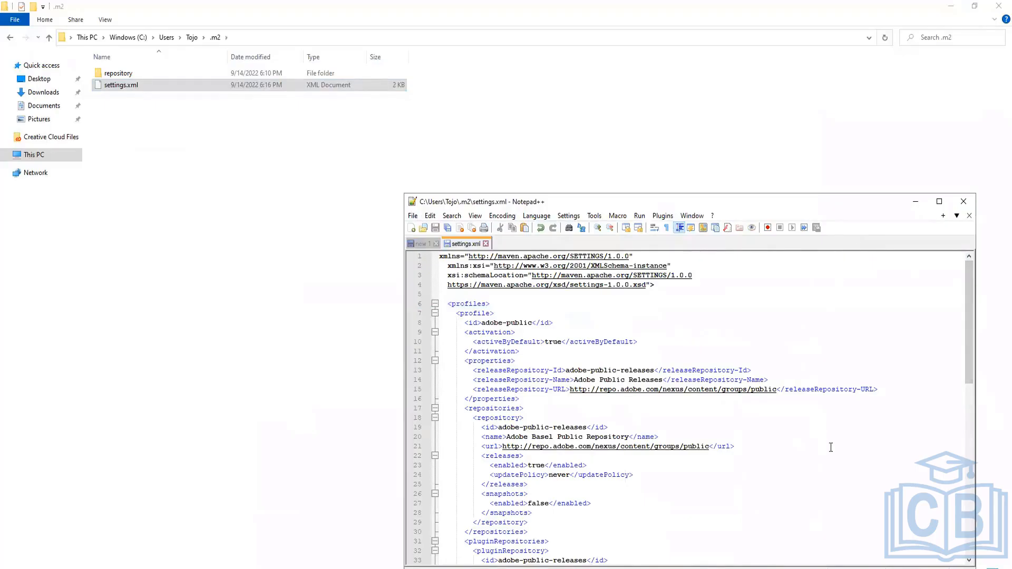
Rerun the previous mvn archetype generate command in the Command Prompt at C:\AEM\Codebase
{"action": "scroll", "coordinate": [830, 448], "scroll_direction": "down", "scroll_amount": 3}
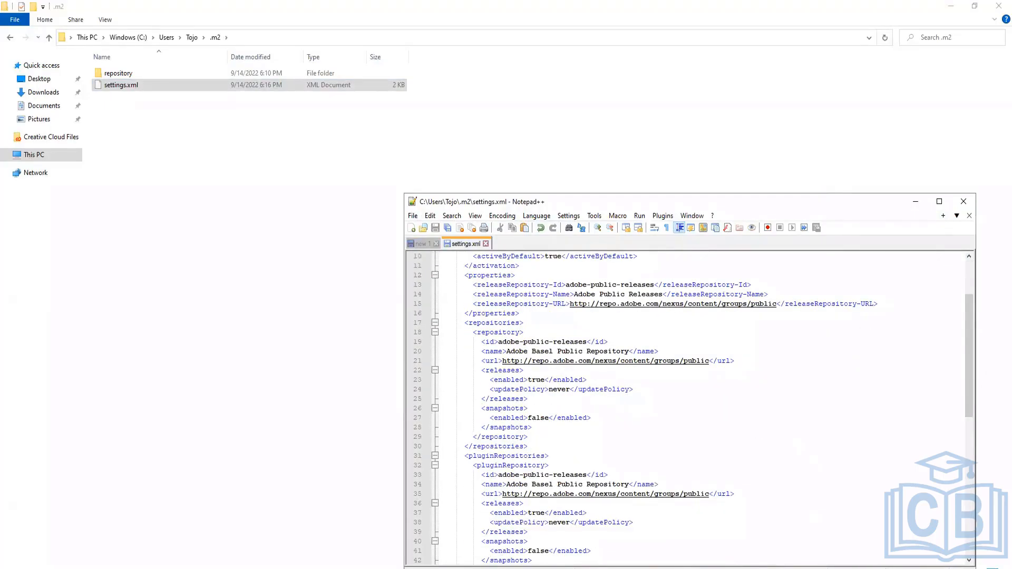
{"action": "left_click", "coordinate": [504, 560]}
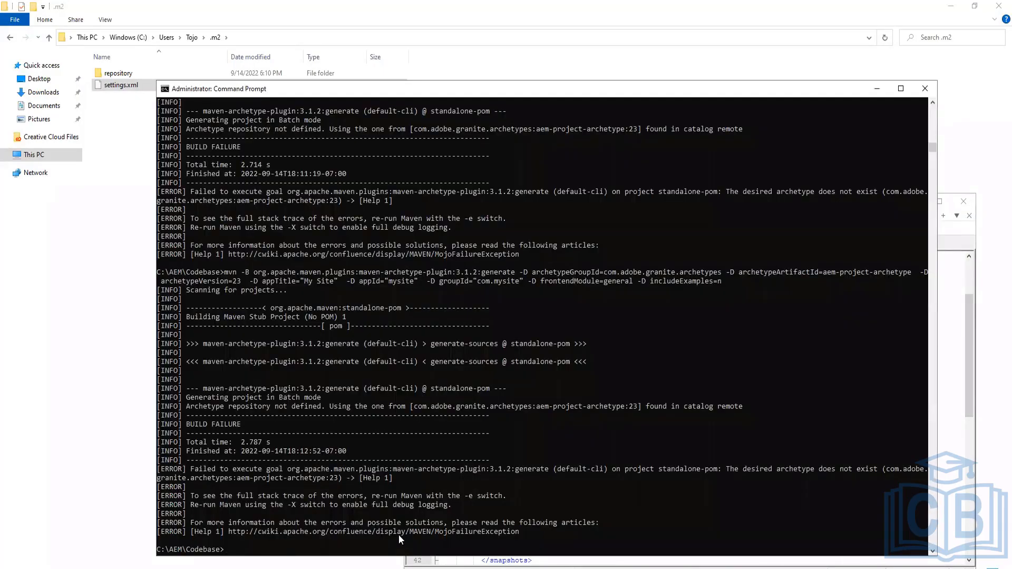
{"action": "key", "text": "Up"}
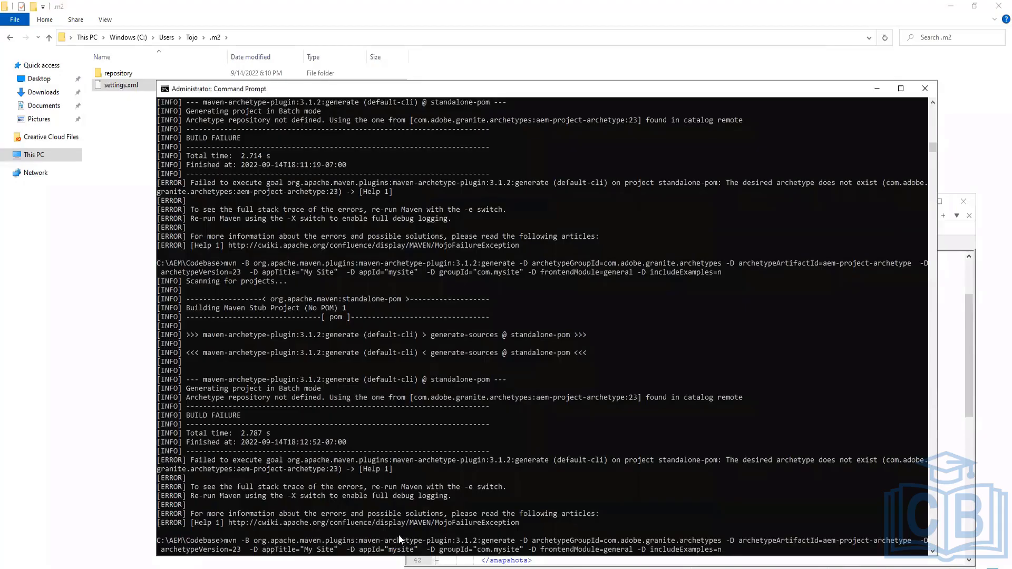
{"action": "key", "text": "Return"}
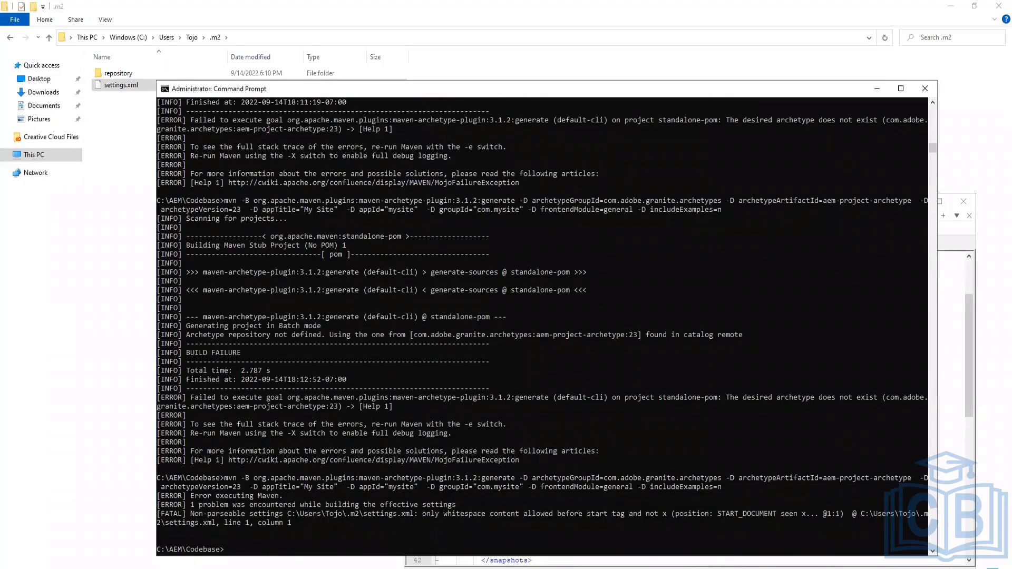
Review the mvn archetype commands saved in the AEM notes file
{"action": "key", "text": "alt+Tab"}
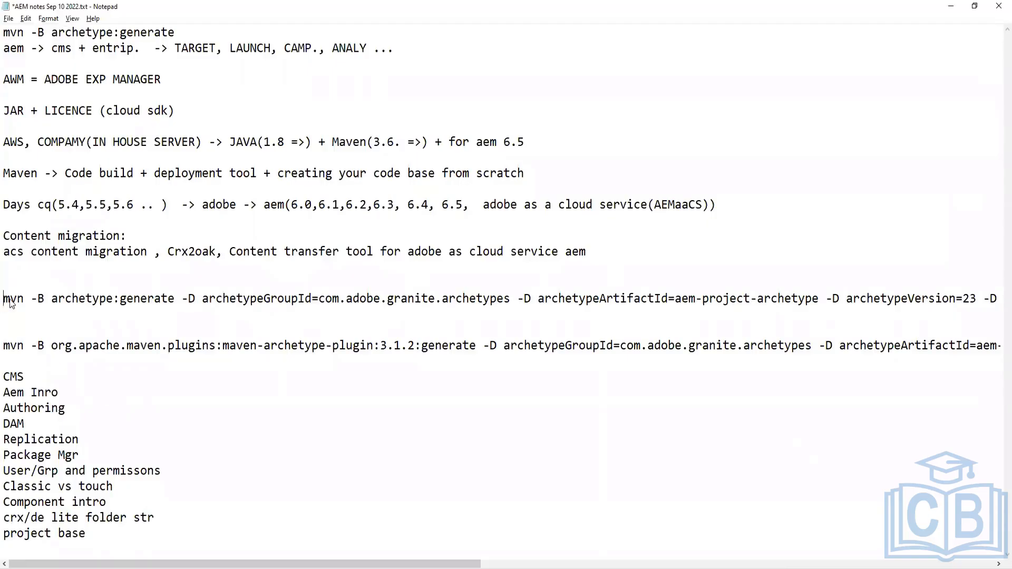
{"action": "key", "text": "shift+End"}
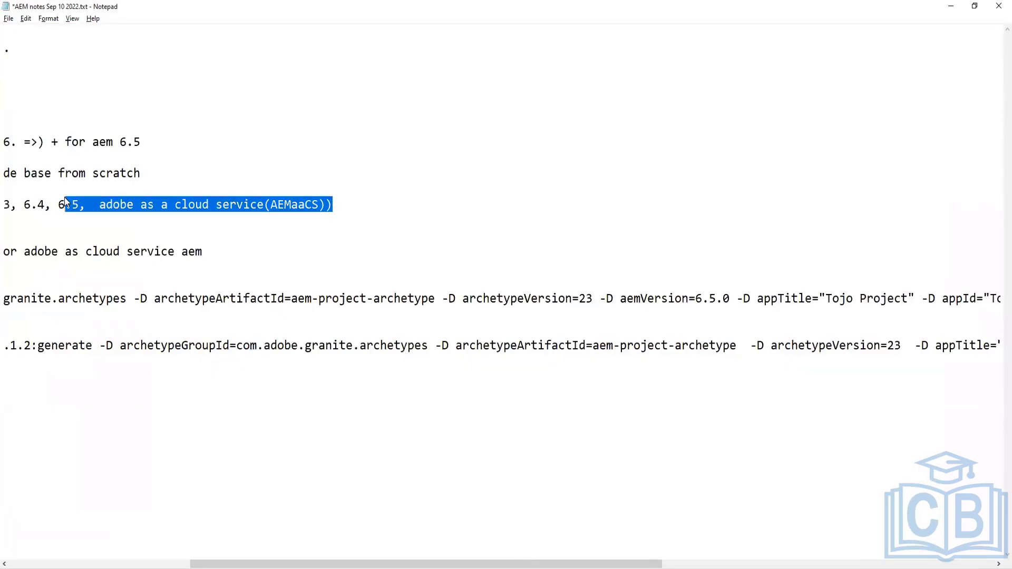
{"action": "left_click_drag", "start_coordinate": [271, 556], "coordinate": [7, 535]}
{"action": "left_click", "coordinate": [382, 413]}
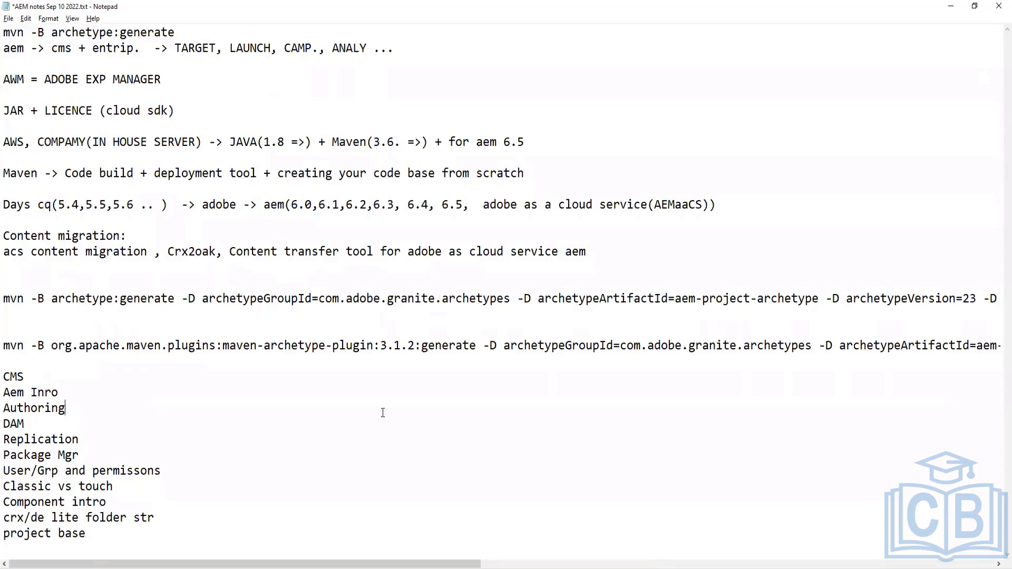
{"action": "left_click", "coordinate": [947, 6]}
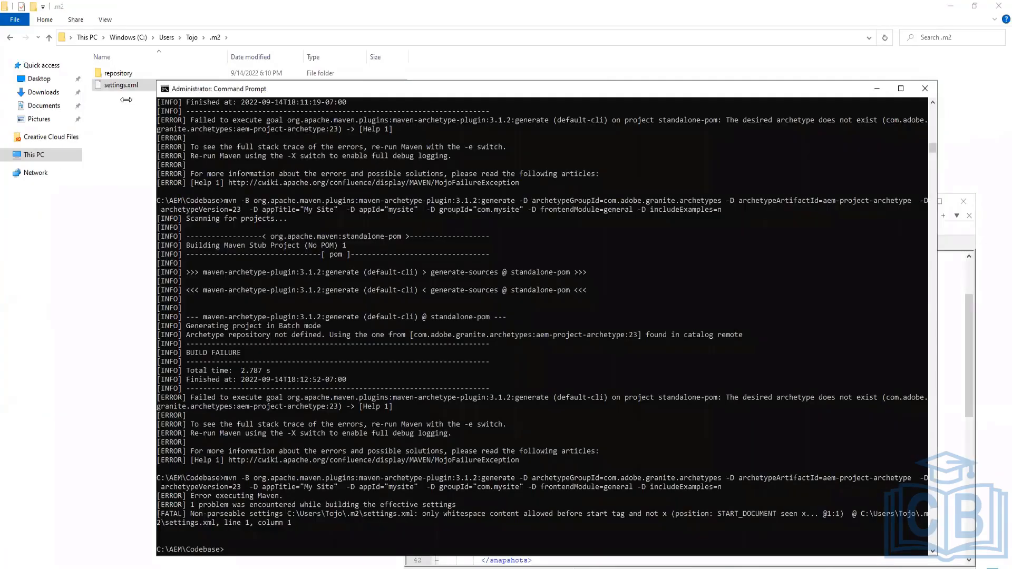
{"action": "left_click", "coordinate": [126, 99]}
{"action": "key", "text": "alt+Tab"}
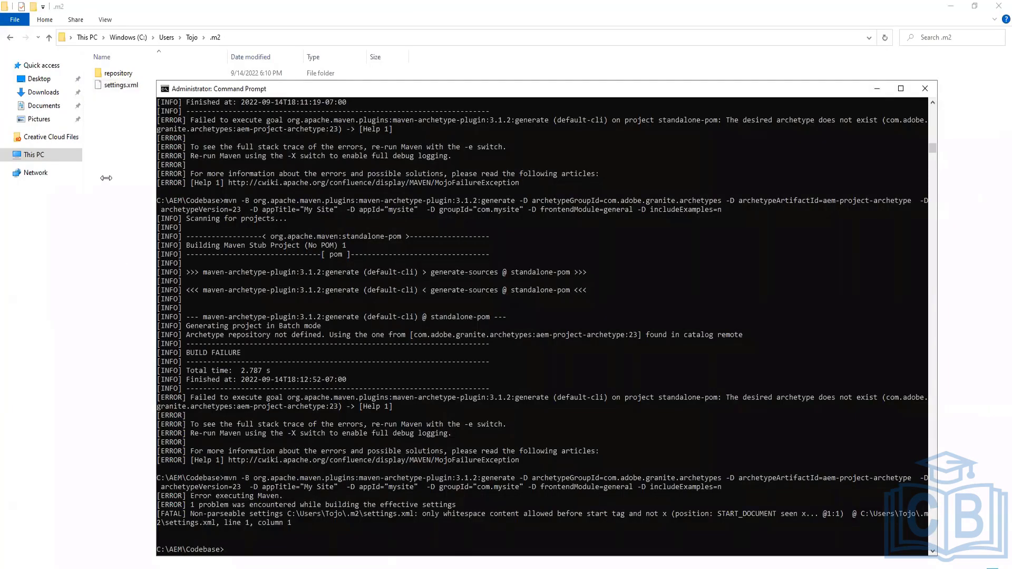
Open settings.xml in Notepad++, restore the missing '<' at the start of its first line, and save the file
{"action": "right_click", "coordinate": [126, 89]}
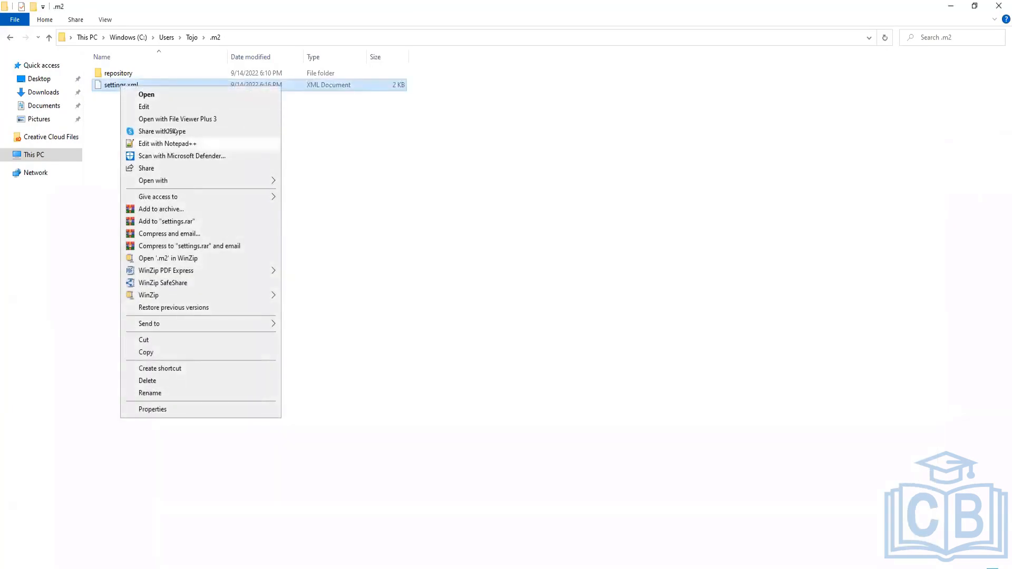
{"action": "left_click", "coordinate": [168, 143]}
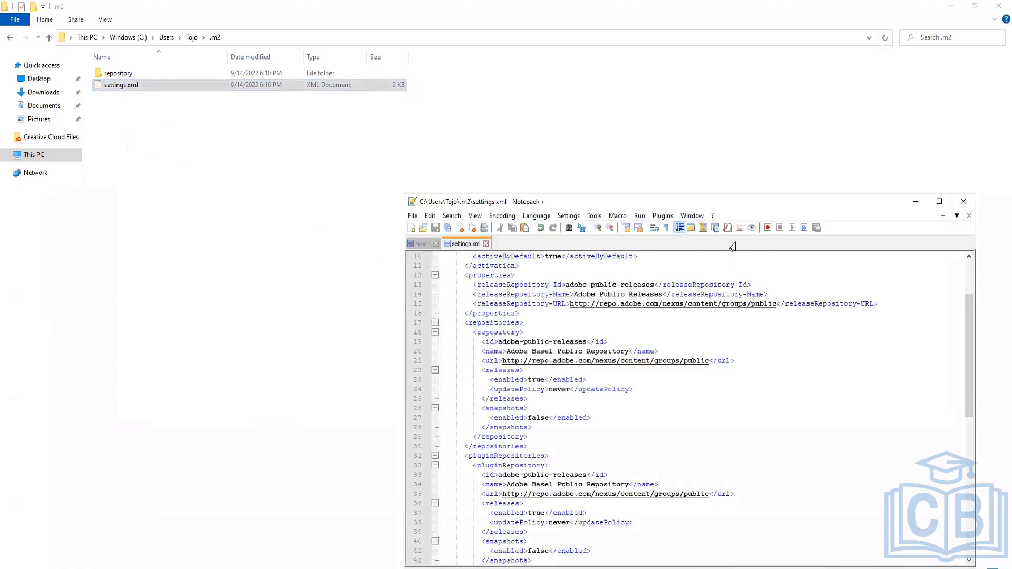
{"action": "left_click", "coordinate": [939, 204]}
{"action": "left_click", "coordinate": [517, 309]}
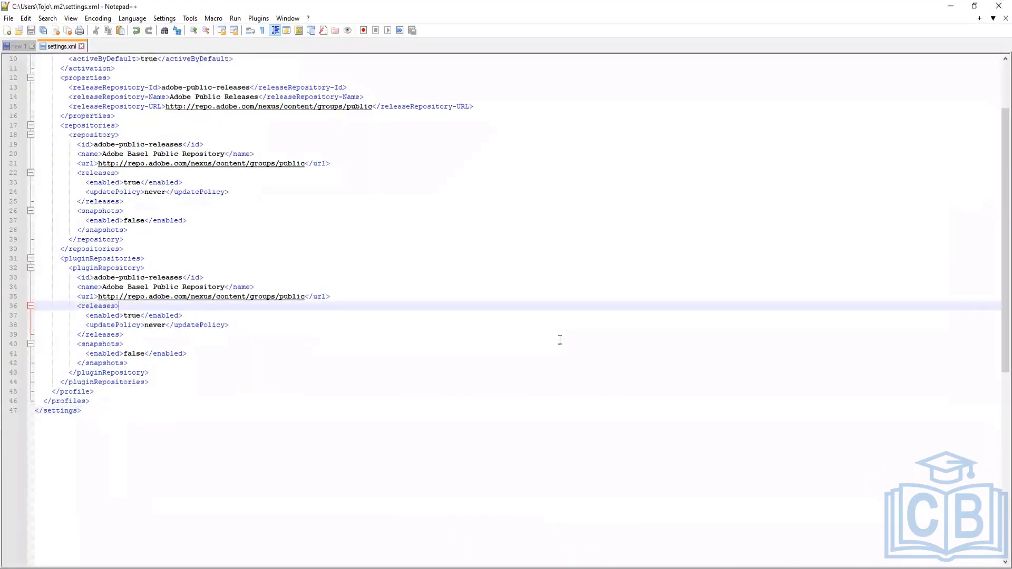
{"action": "scroll", "coordinate": [602, 359], "scroll_direction": "up", "scroll_amount": 3}
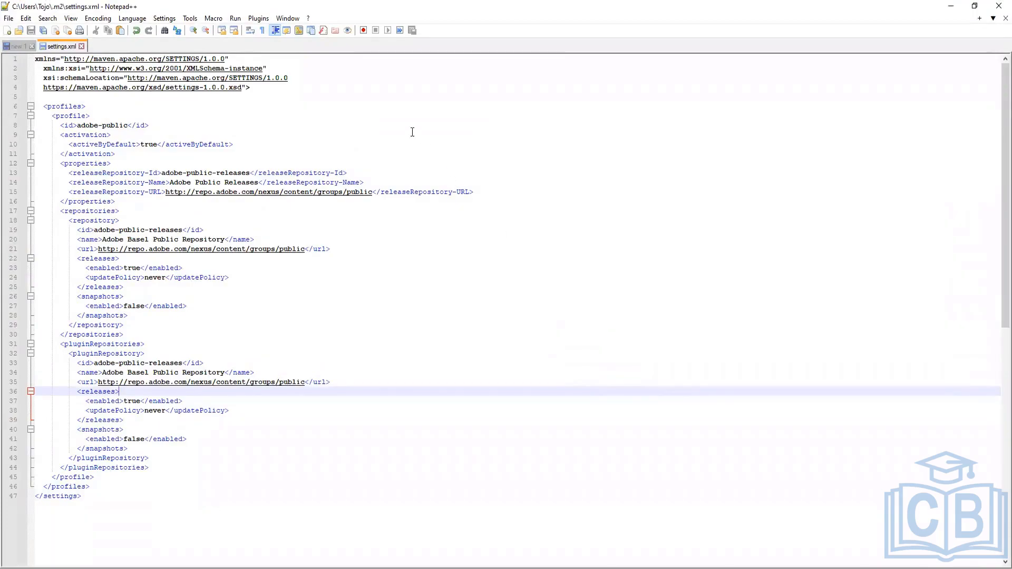
{"action": "left_click", "coordinate": [36, 59]}
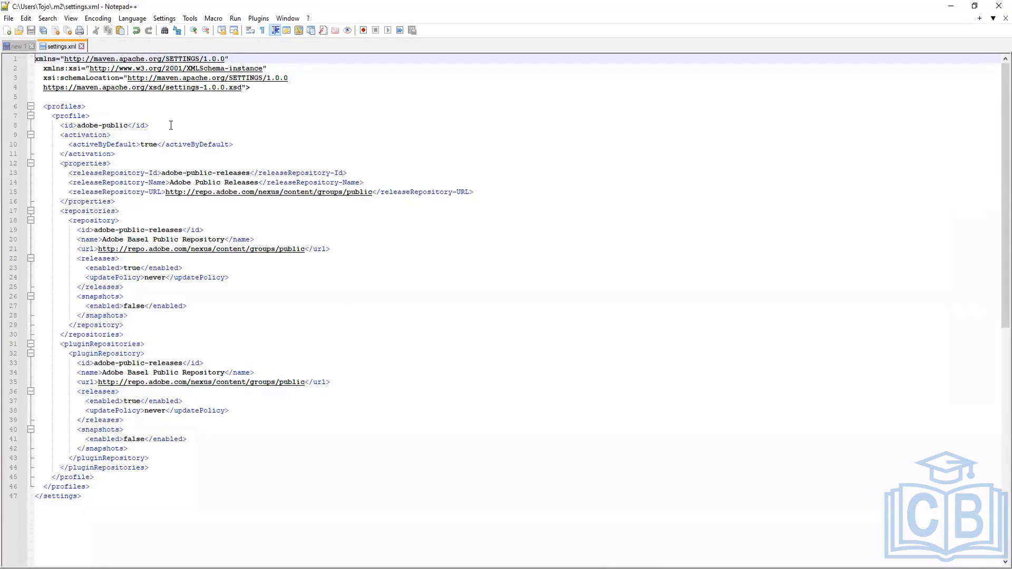
{"action": "type", "text": "<"}
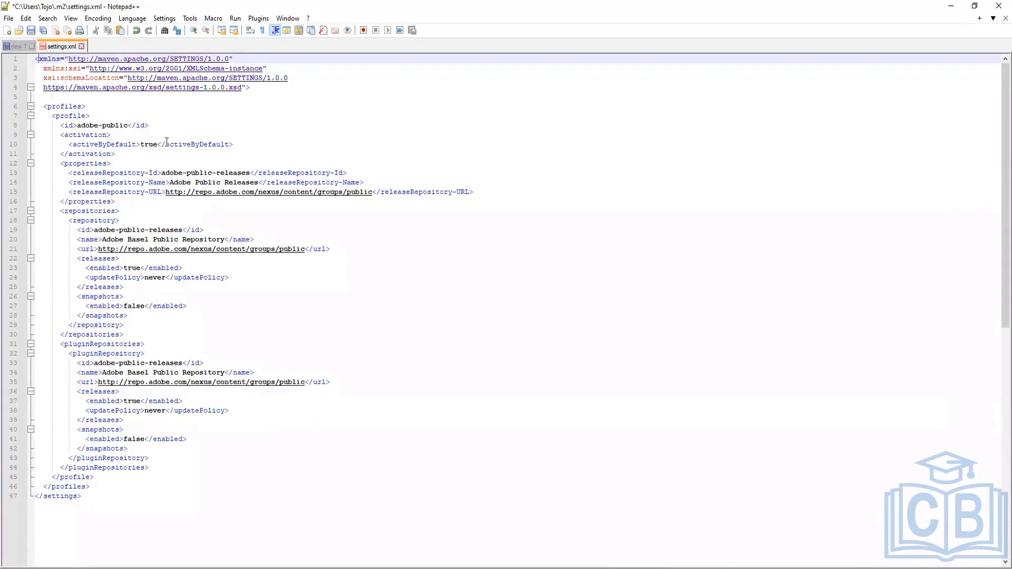
{"action": "key", "text": "ctrl+End"}
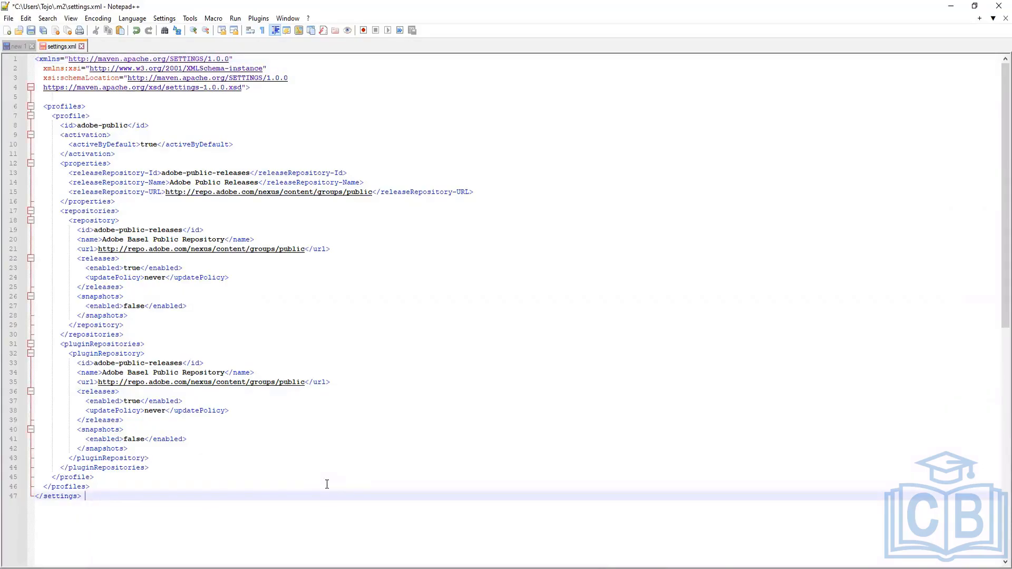
{"action": "key", "text": "ctrl+s"}
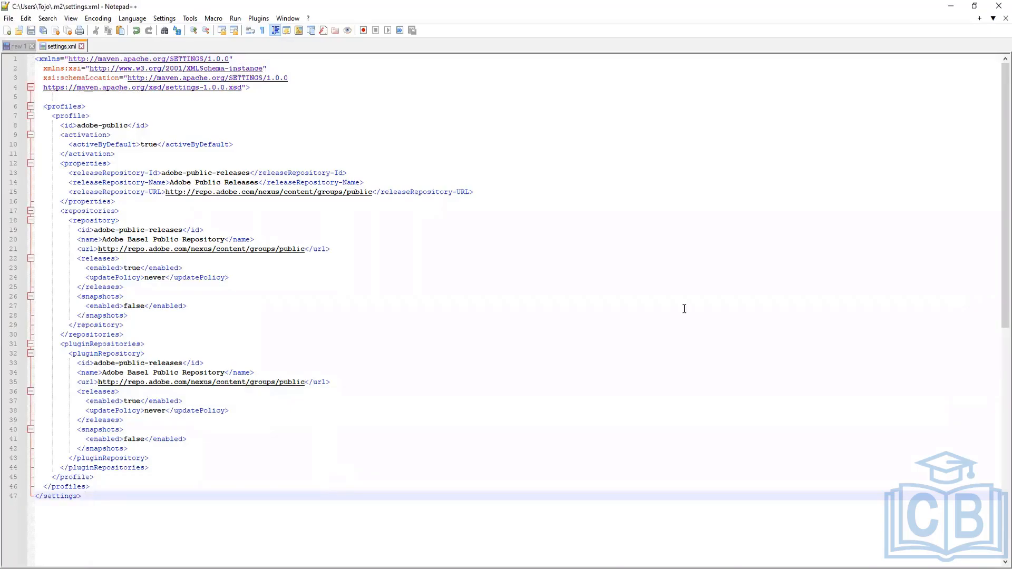
Run the pasted mvn archetype:generate command for archetype version 23 and AEM 6.5.0 in the Command Prompt at C:\AEM\Codebase
{"action": "left_click", "coordinate": [950, 5]}
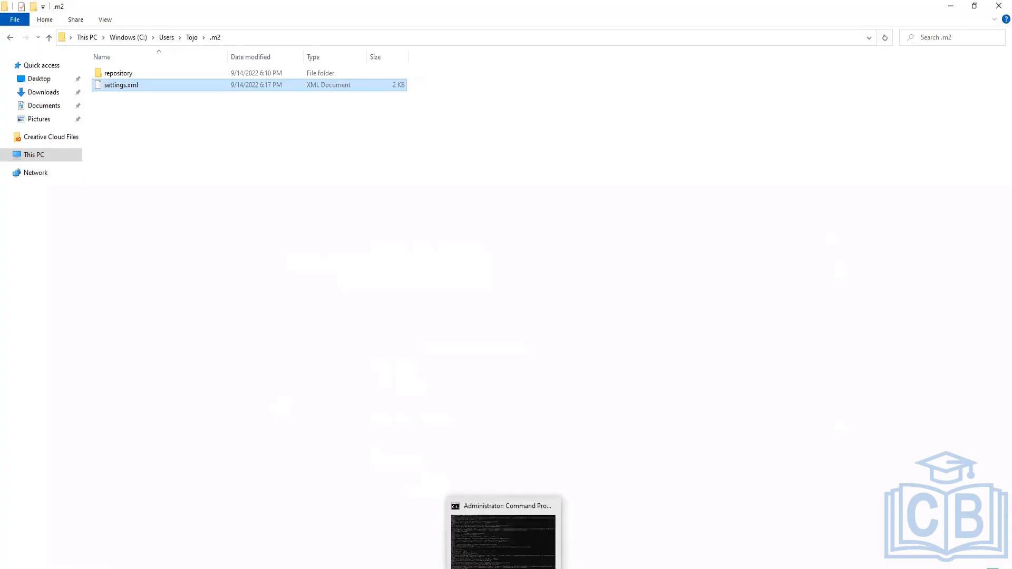
{"action": "left_click", "coordinate": [404, 558]}
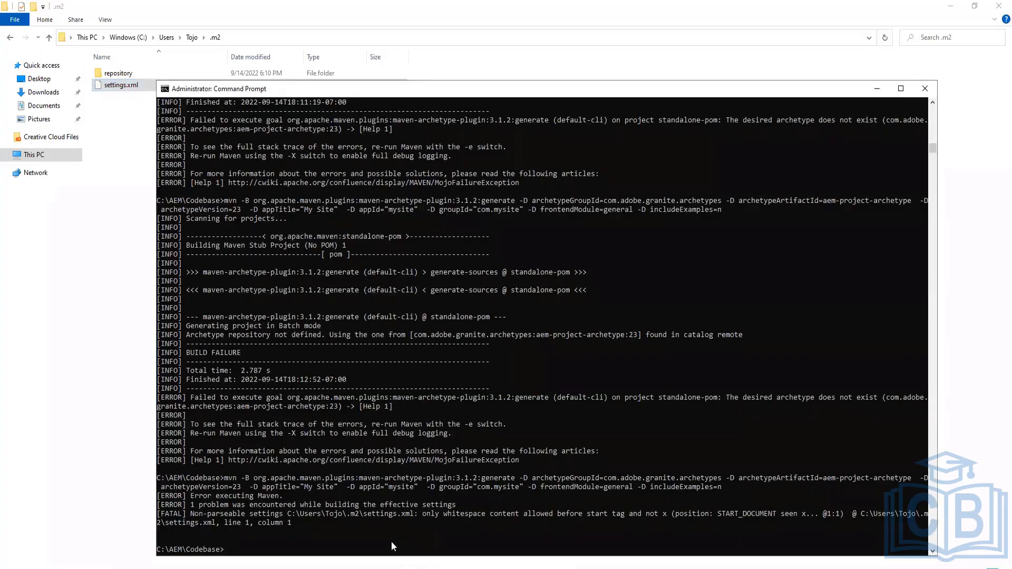
{"action": "type", "text": "mvn -B archetype:generate -D archetypeGroupId=com.adobe.granite.archetypes -D archetypeArtifactId=aem-project-archetype -D archetypeVersion=23 -D aemVersion=6.5.0 -D appTitle=\"Tojo Project\" -D appId=\"Tojo\" -D groupId=\"com.tojo\" -D frontendModule=general"}
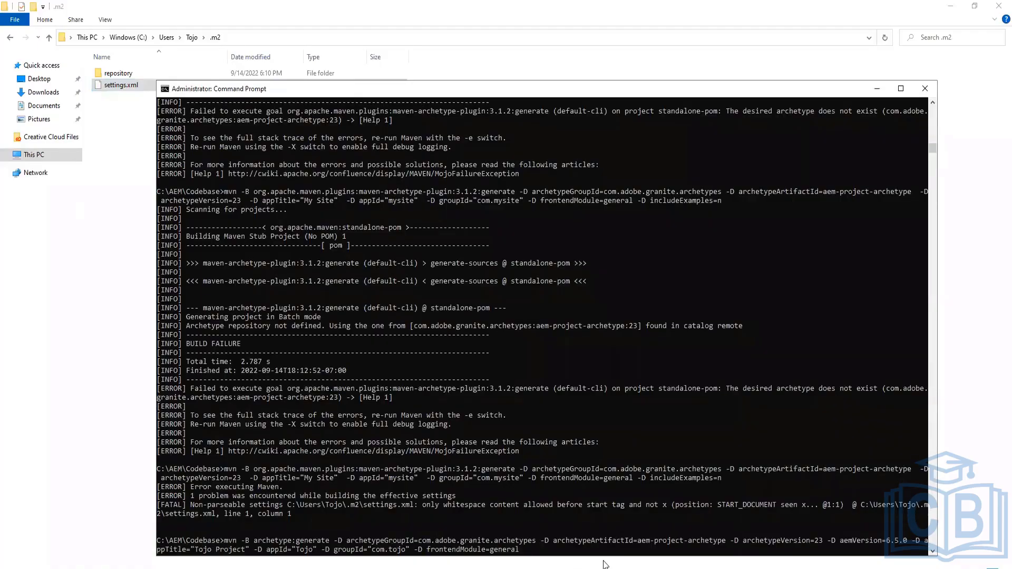
{"action": "key", "text": "Return"}
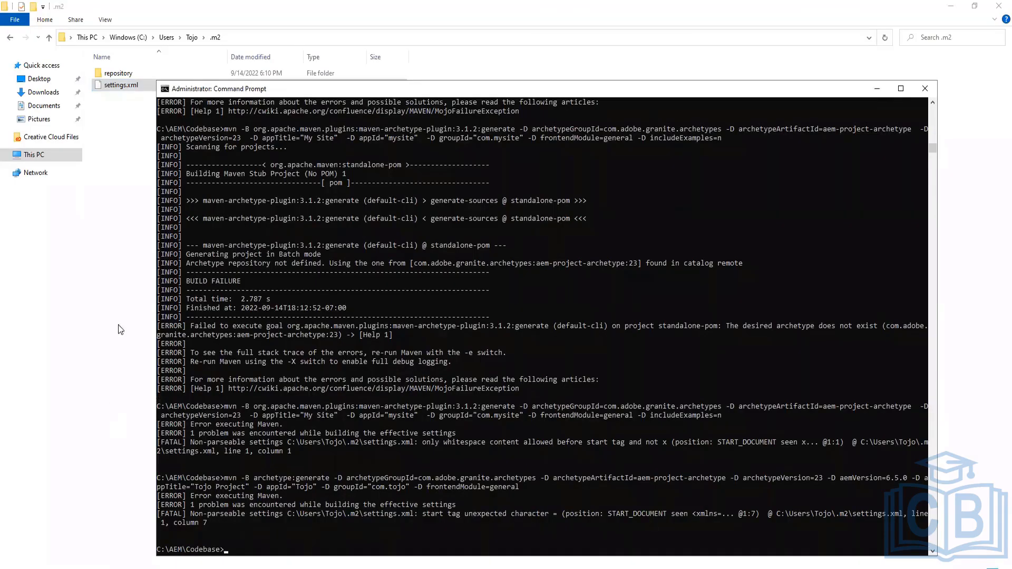
Try to open settings.xml in a different application from the file's Open with options
{"action": "left_click", "coordinate": [108, 260]}
{"action": "left_click", "coordinate": [129, 86]}
{"action": "right_click", "coordinate": [131, 89]}
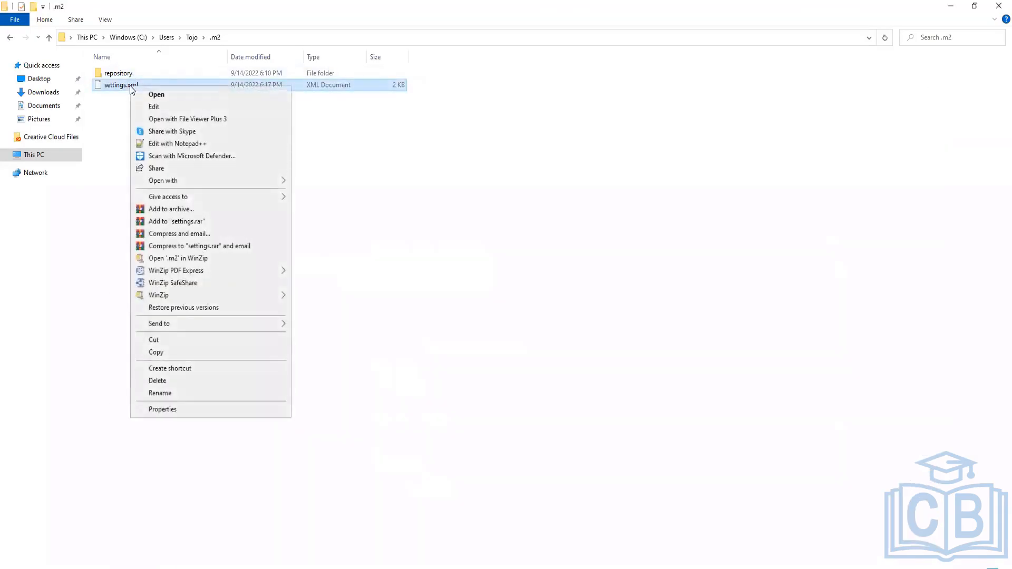
{"action": "mouse_move", "coordinate": [236, 182]}
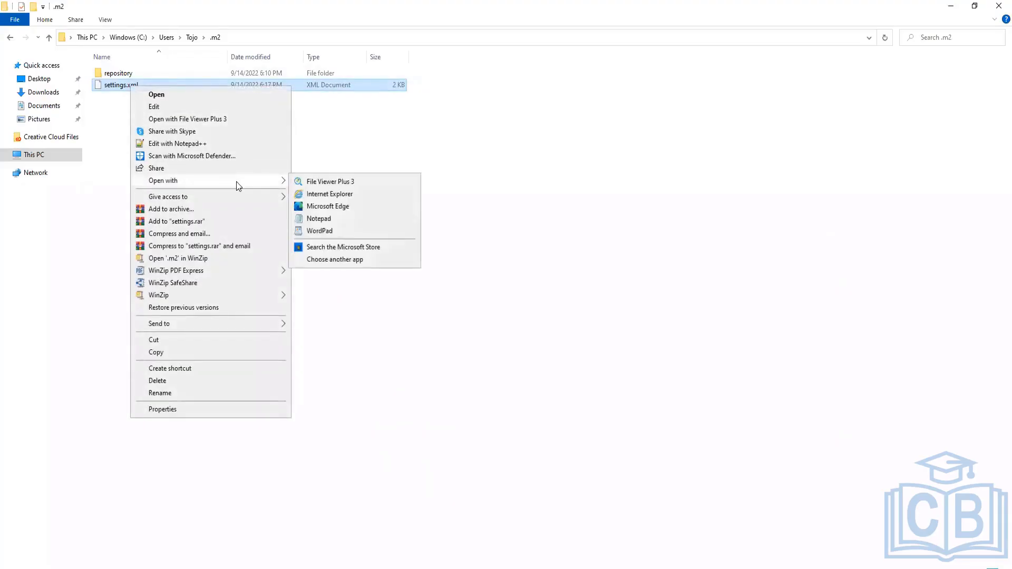
{"action": "left_click", "coordinate": [328, 198]}
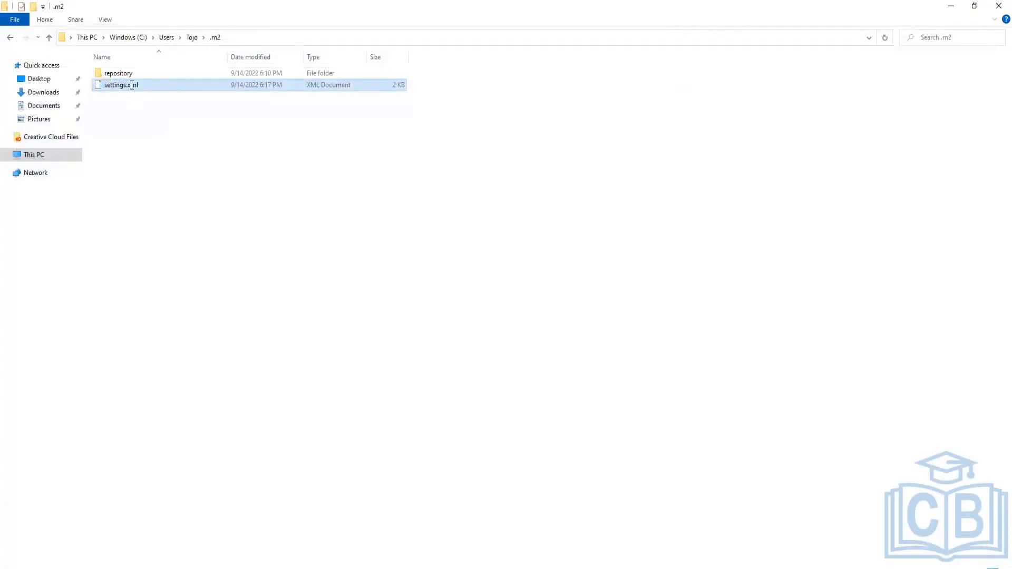
{"action": "right_click", "coordinate": [132, 87]}
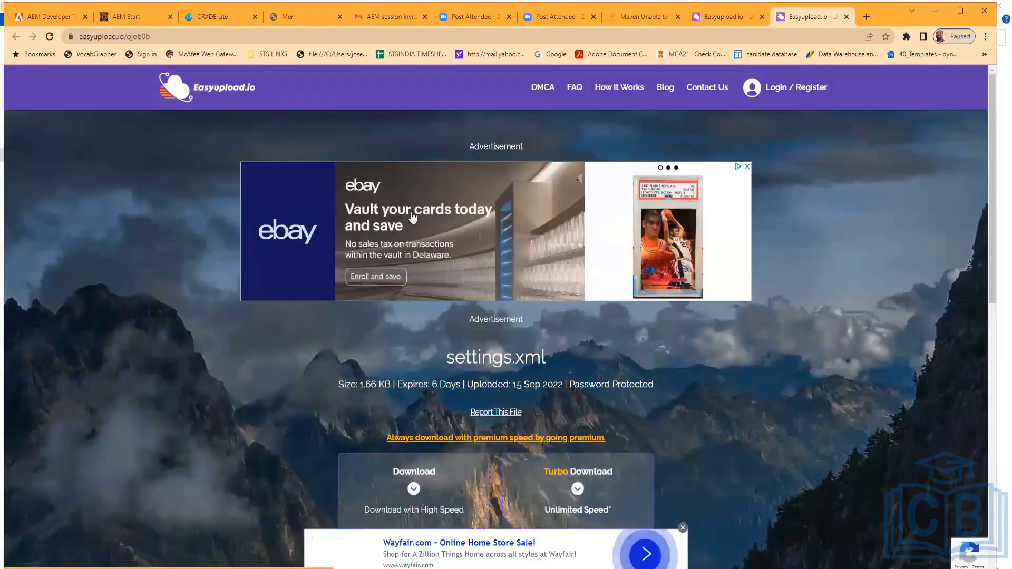
{"action": "key", "text": "alt+Tab"}
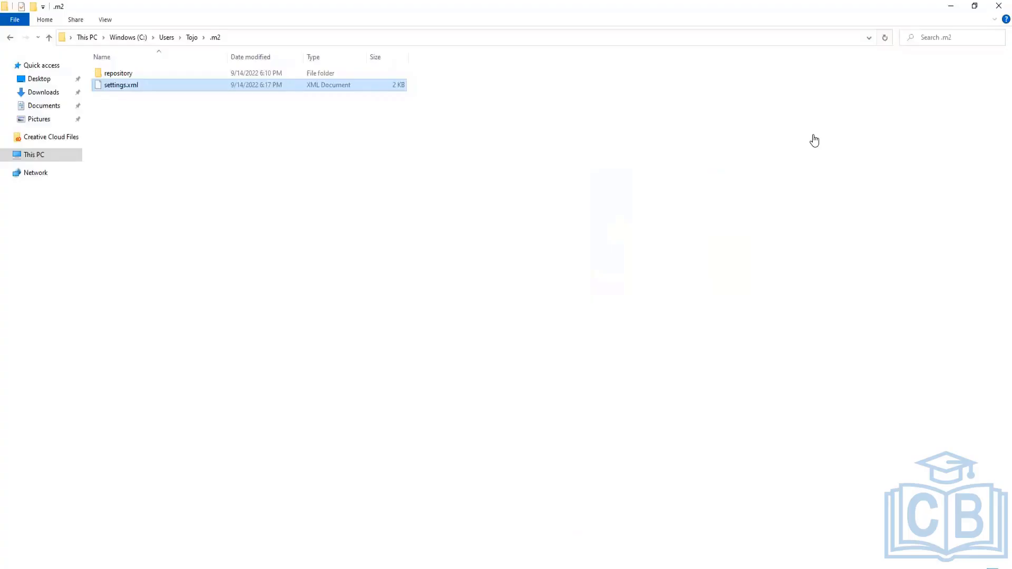
Reopen settings.xml in Notepad++ and review its contents alongside the other open tab
{"action": "right_click", "coordinate": [152, 90]}
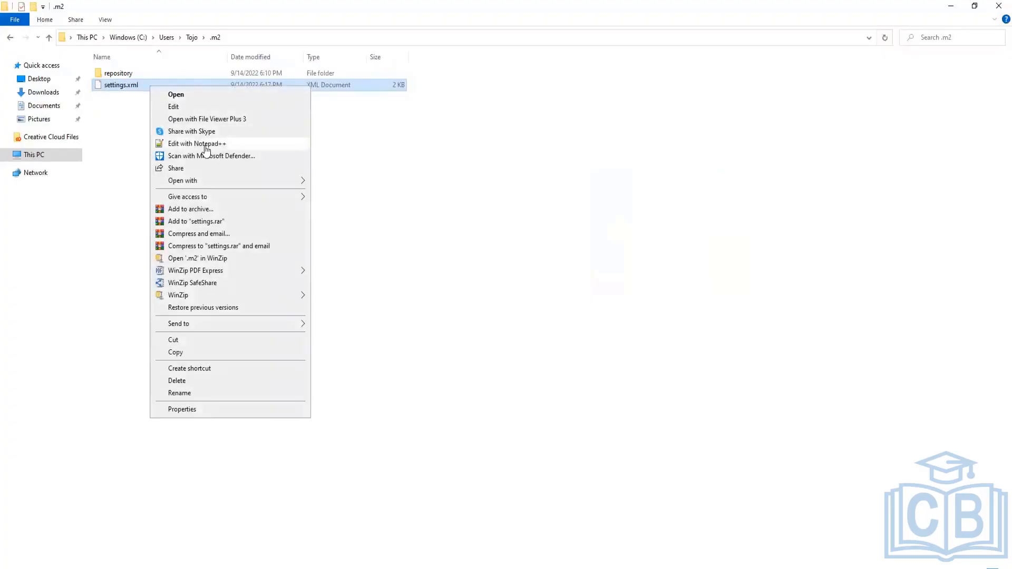
{"action": "mouse_move", "coordinate": [211, 180]}
{"action": "left_click", "coordinate": [211, 143]}
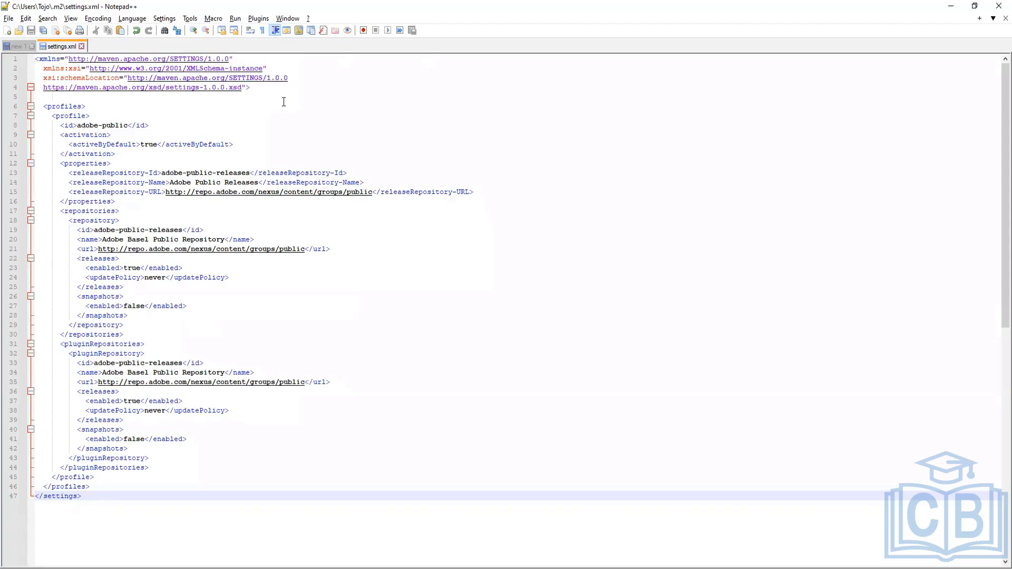
{"action": "left_click", "coordinate": [16, 47]}
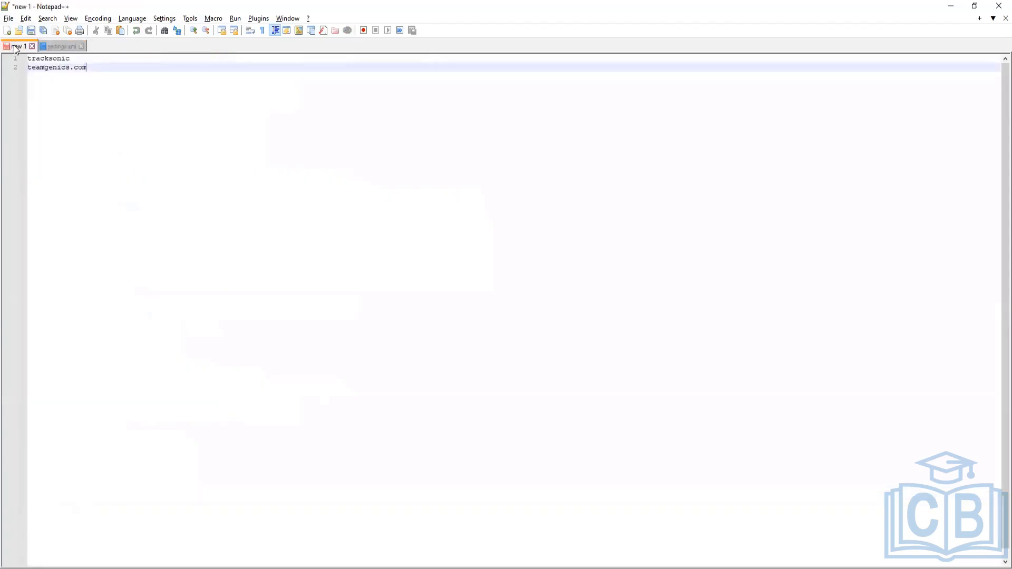
{"action": "left_click", "coordinate": [70, 52]}
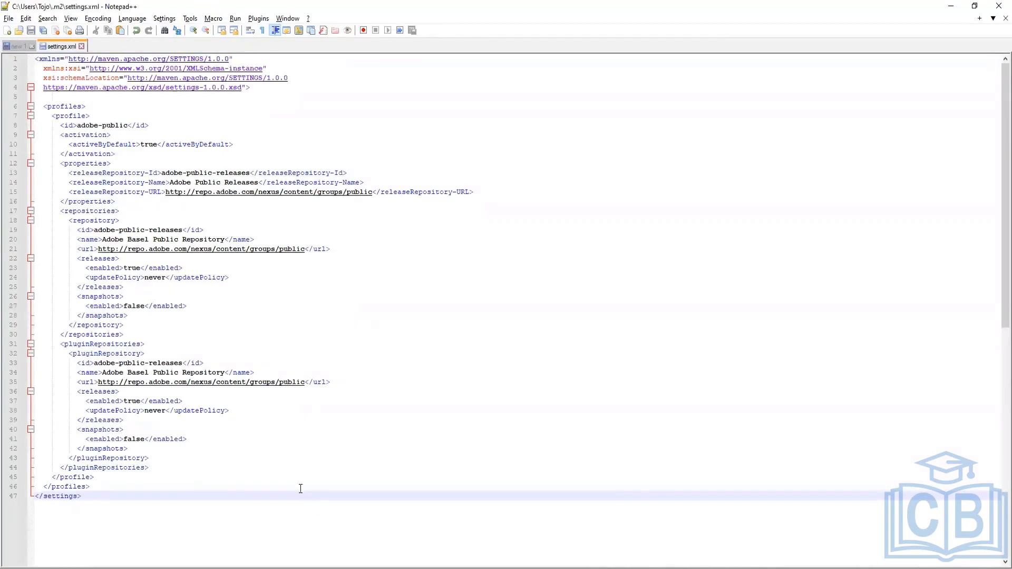
{"action": "mouse_move", "coordinate": [271, 566]}
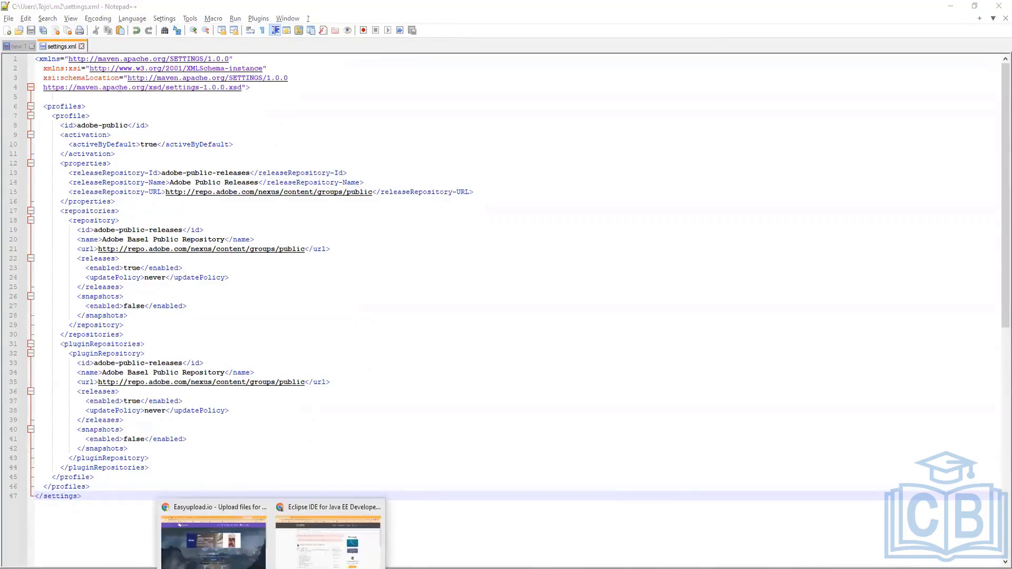
{"action": "left_click", "coordinate": [308, 553]}
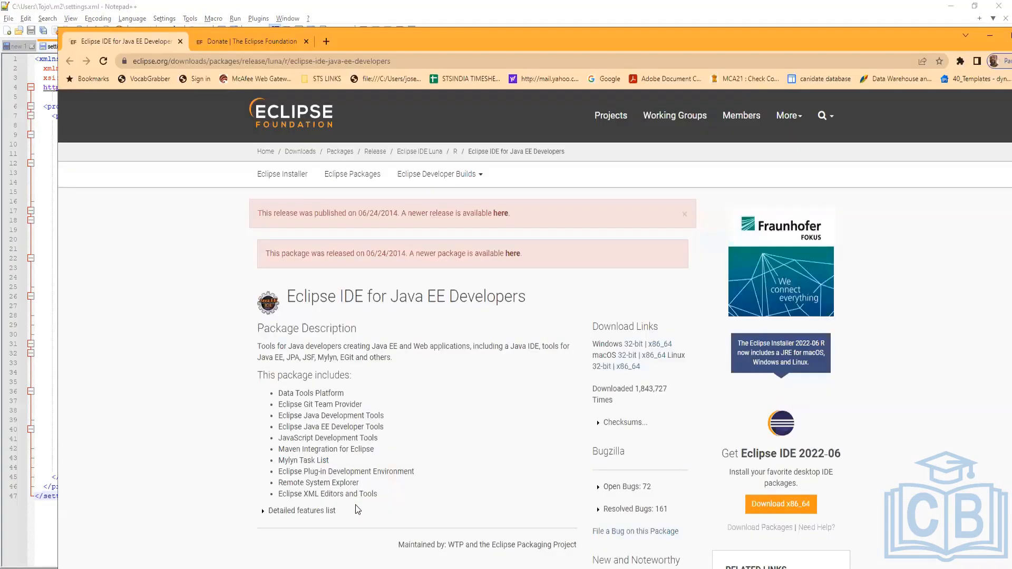
{"action": "left_click", "coordinate": [225, 44]}
{"action": "left_click", "coordinate": [125, 41]}
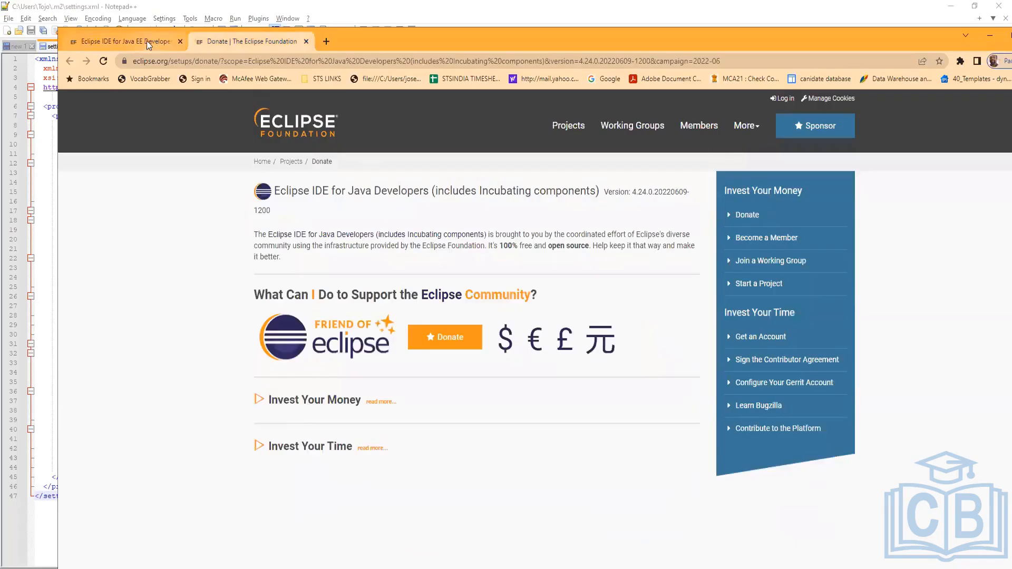
{"action": "mouse_move", "coordinate": [272, 567]}
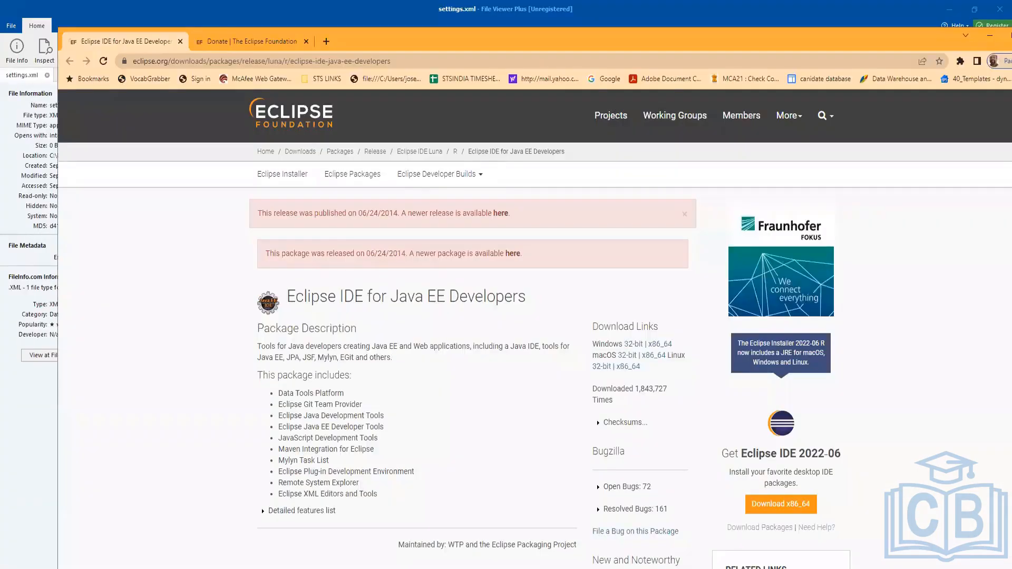
{"action": "mouse_move", "coordinate": [226, 567]}
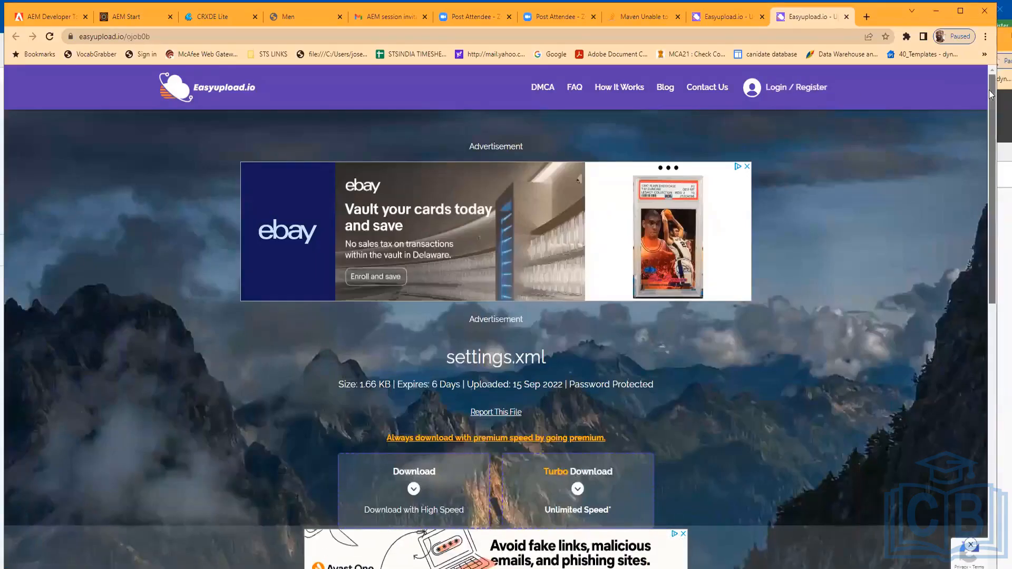
{"action": "left_click_drag", "start_coordinate": [991, 211], "coordinate": [995, 171]}
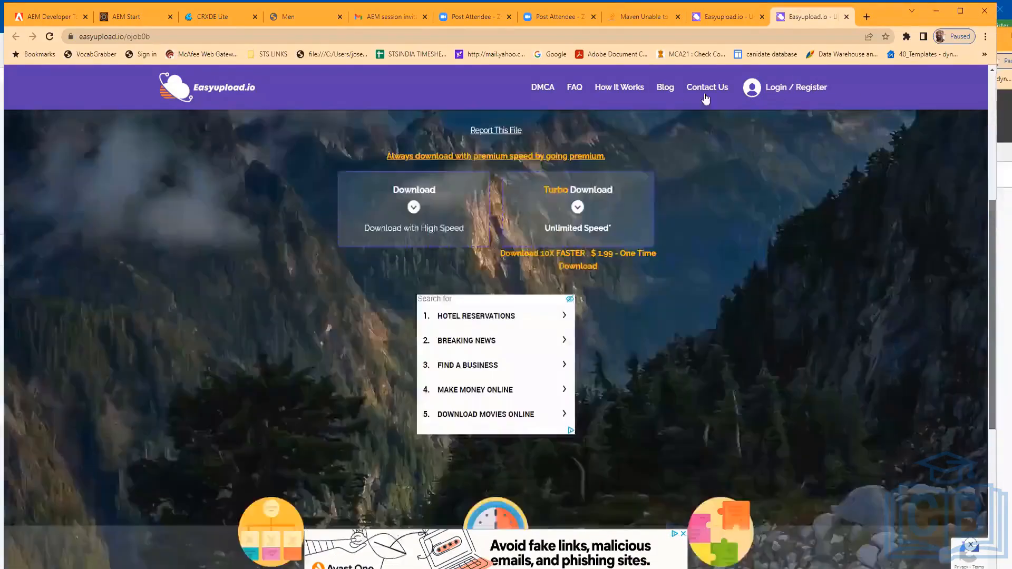
{"action": "scroll", "coordinate": [788, 366], "scroll_direction": "down", "scroll_amount": 3}
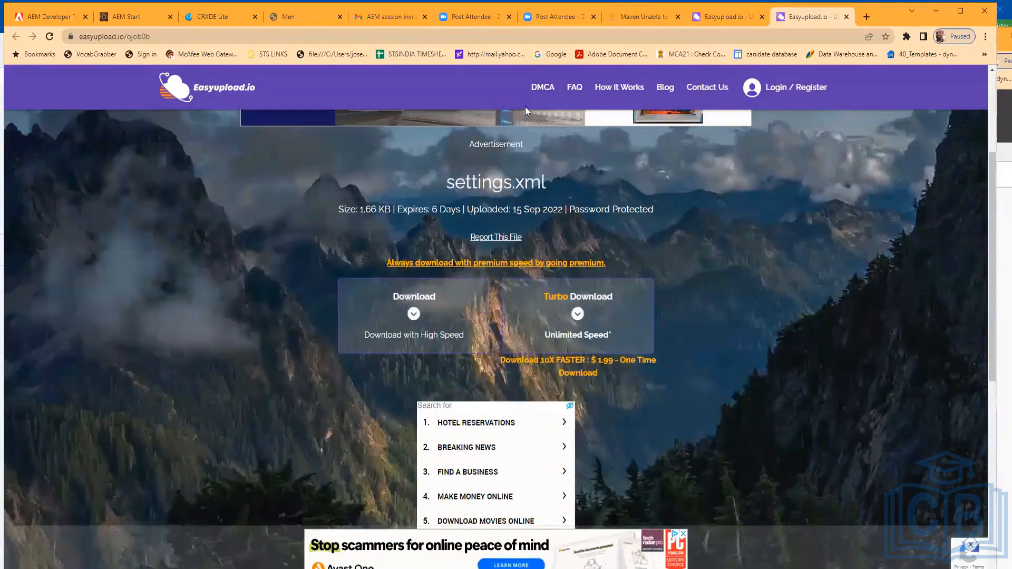
{"action": "key", "text": "alt+Tab"}
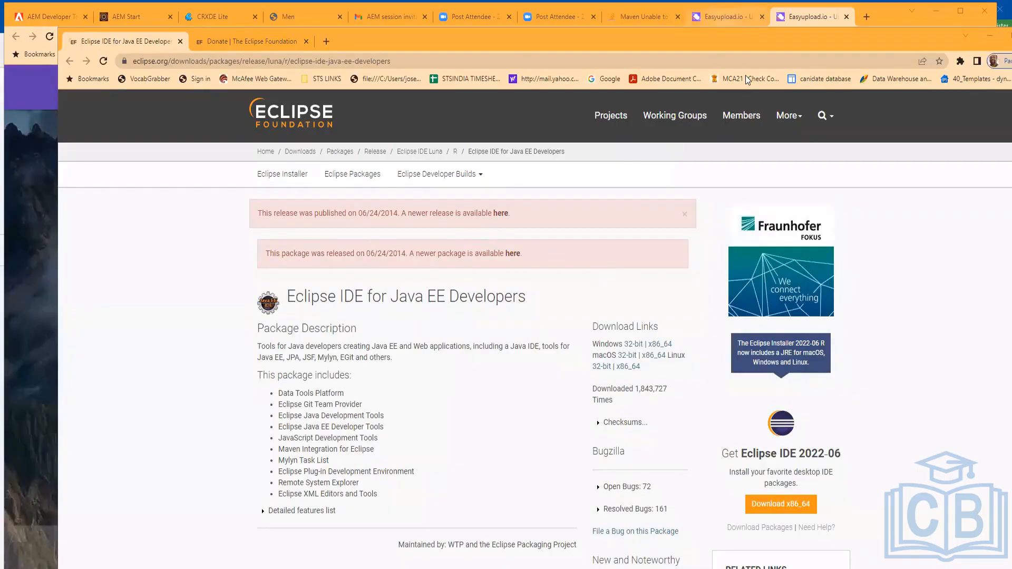
{"action": "left_click", "coordinate": [33, 87]}
{"action": "left_click", "coordinate": [728, 17]}
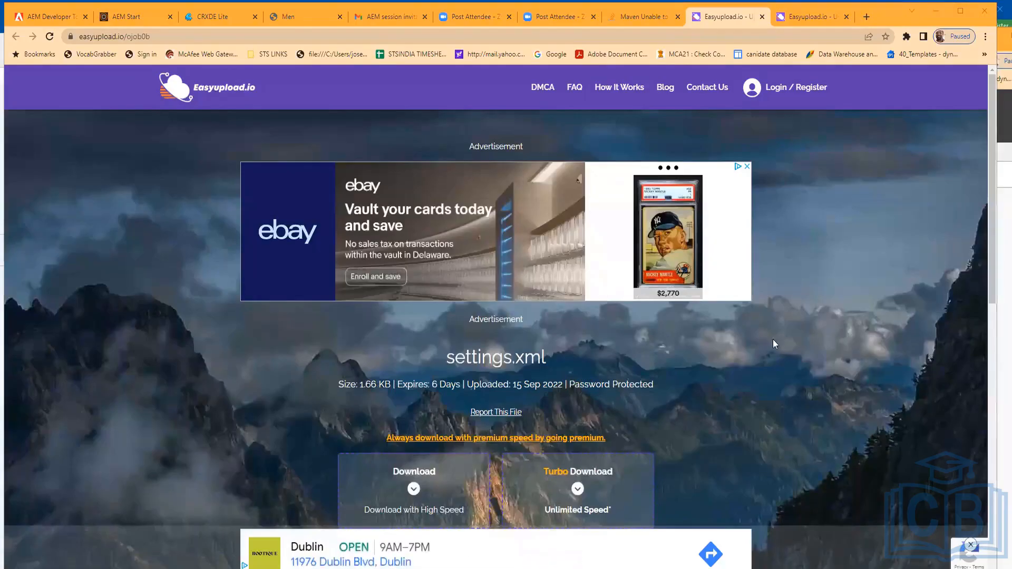
Download the shared settings.xml from the Easyupload page, entering the file password when asked
{"action": "scroll", "coordinate": [479, 240], "scroll_direction": "down", "scroll_amount": 2}
{"action": "scroll", "coordinate": [479, 241], "scroll_direction": "down", "scroll_amount": 1}
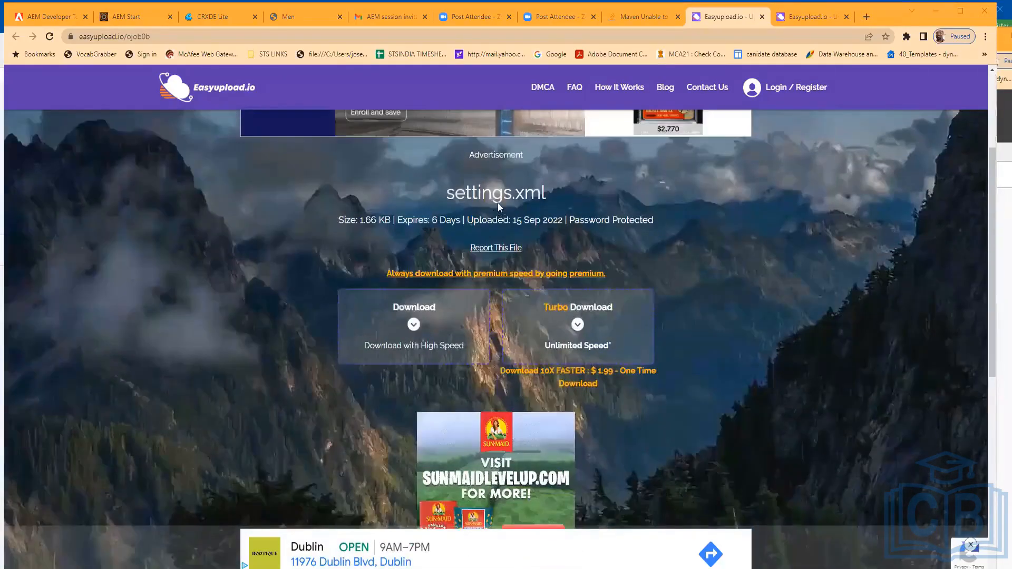
{"action": "scroll", "coordinate": [499, 204], "scroll_direction": "down", "scroll_amount": 1}
{"action": "left_click", "coordinate": [499, 203]}
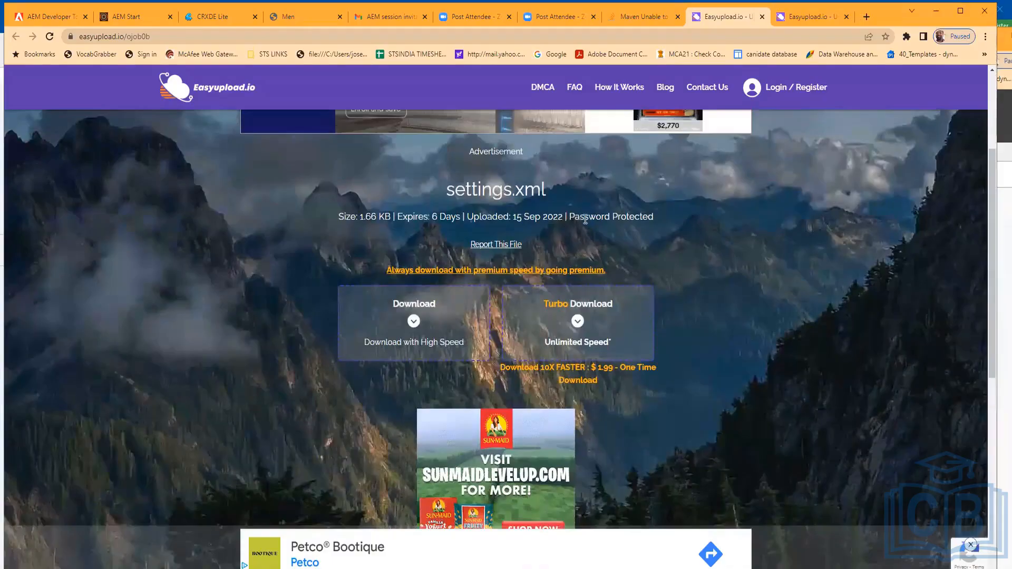
{"action": "left_click", "coordinate": [414, 327]}
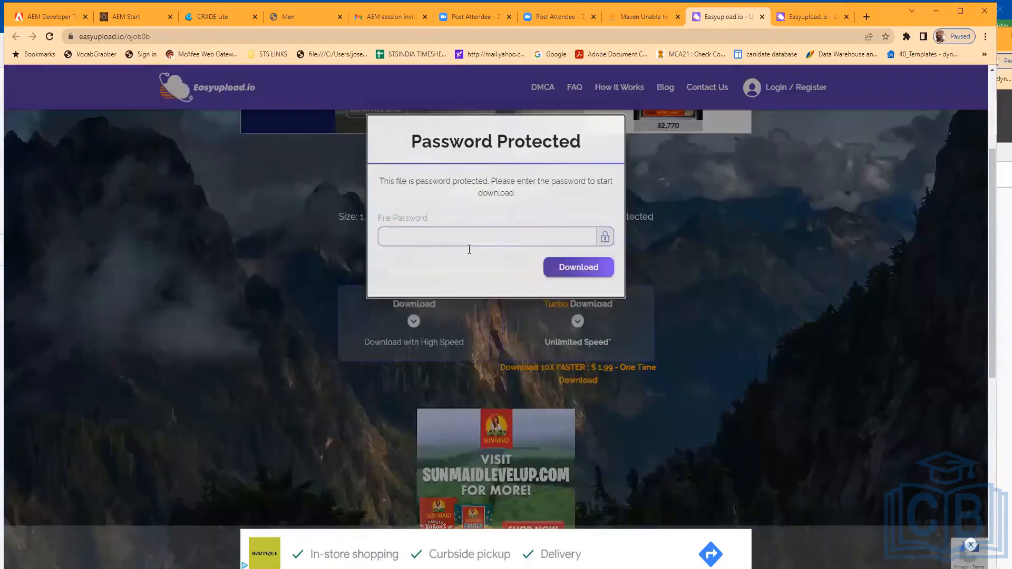
{"action": "left_click", "coordinate": [466, 242]}
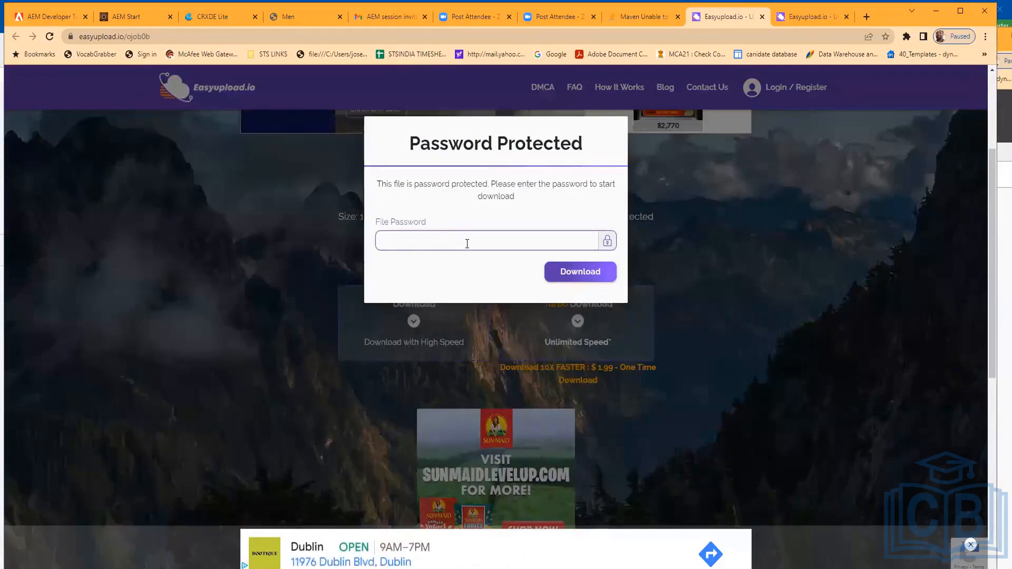
{"action": "type", "text": "mvn"}
{"action": "left_click", "coordinate": [561, 272]}
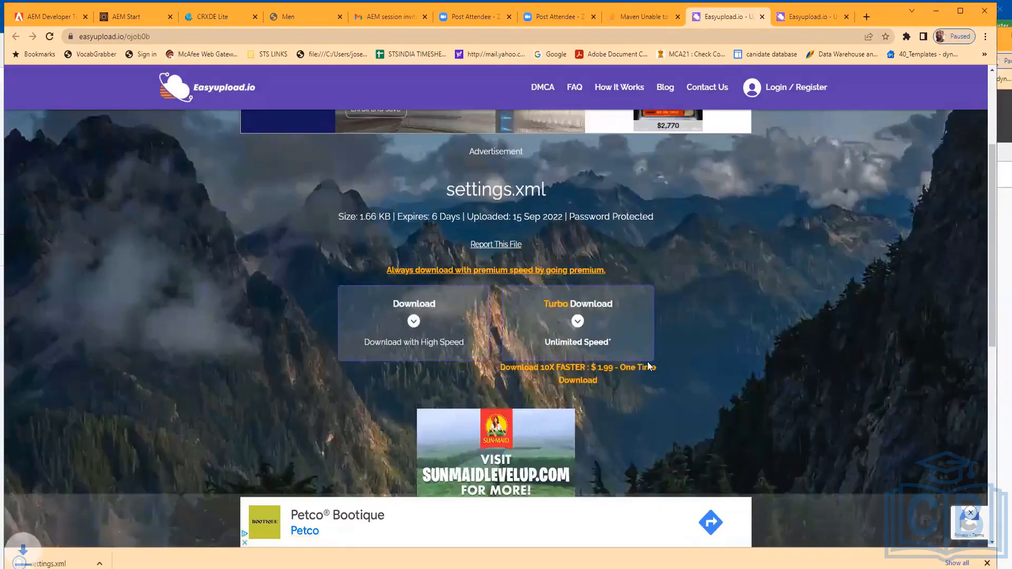
Replace the settings.xml in the .m2 folder with the downloaded copy, permanently deleting the old file
{"action": "left_click", "coordinate": [116, 563]}
{"action": "left_click", "coordinate": [146, 525]}
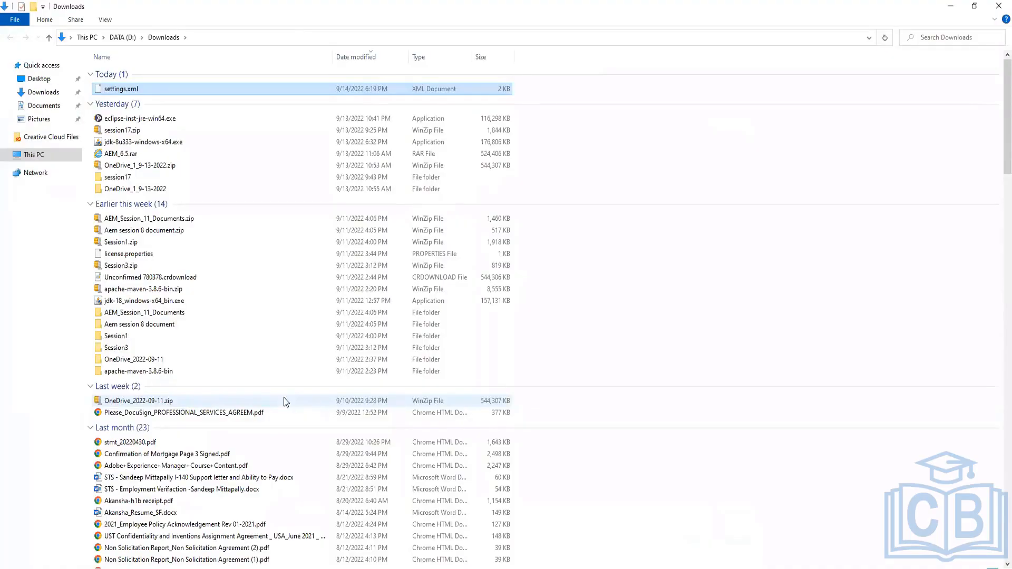
{"action": "left_click", "coordinate": [322, 568]}
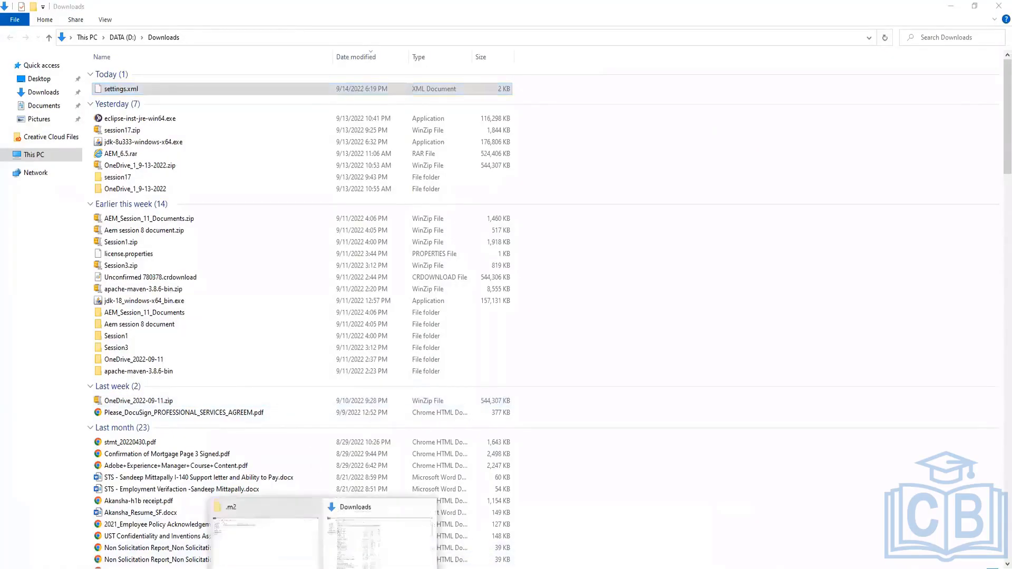
{"action": "left_click", "coordinate": [276, 547]}
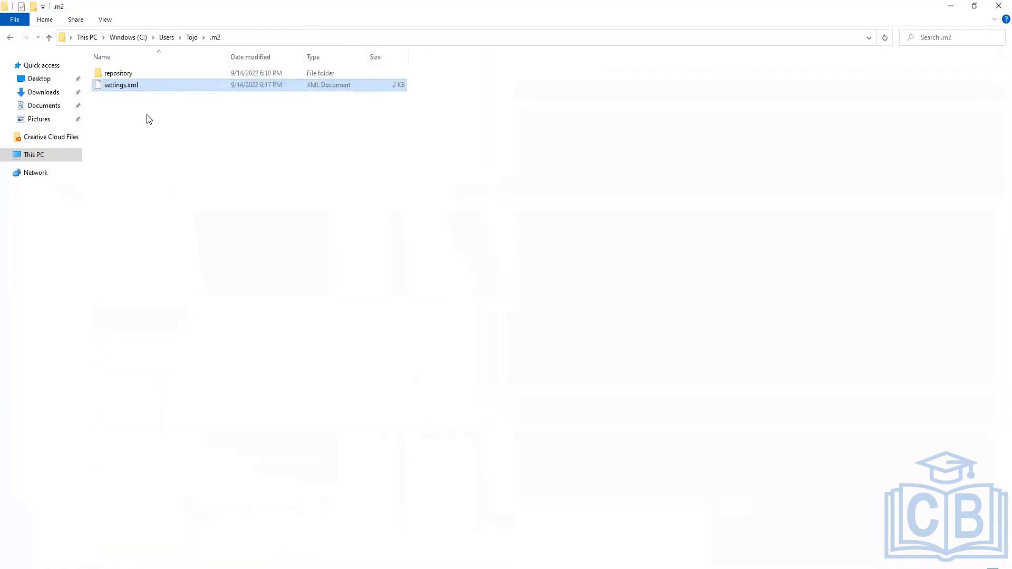
{"action": "key", "text": "shift+Delete"}
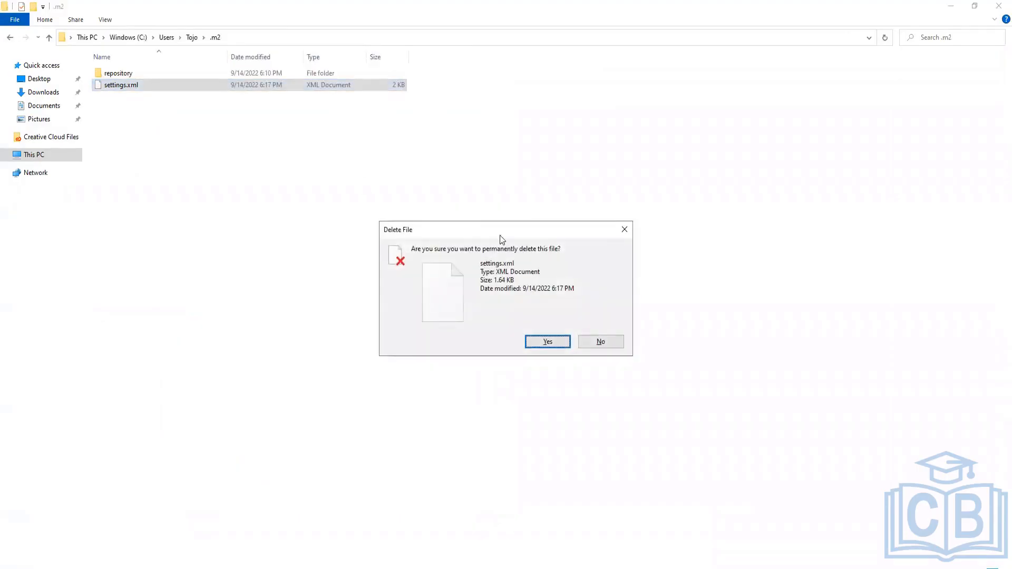
{"action": "left_click", "coordinate": [542, 343]}
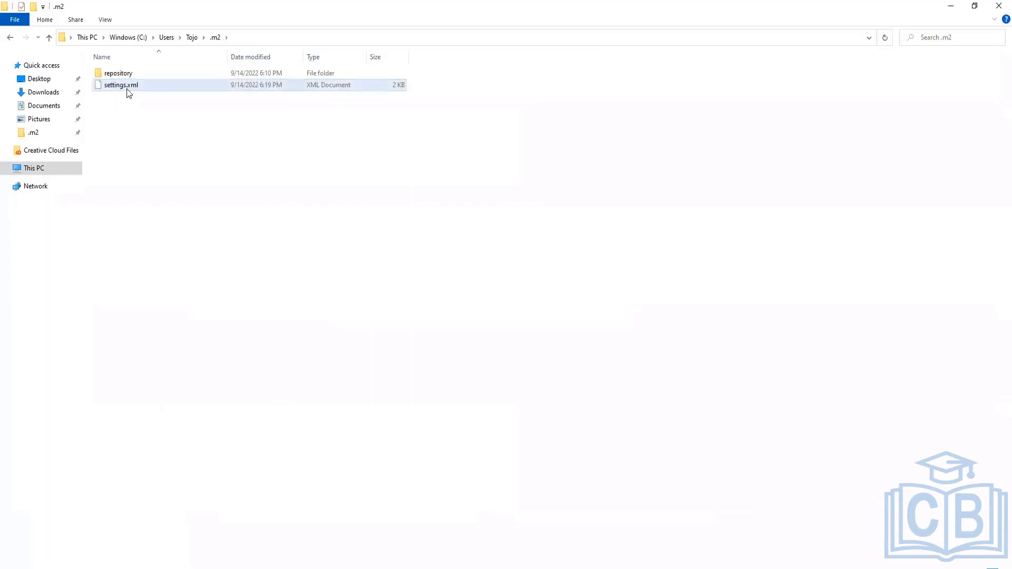
{"action": "right_click", "coordinate": [126, 90]}
{"action": "left_click", "coordinate": [587, 280]}
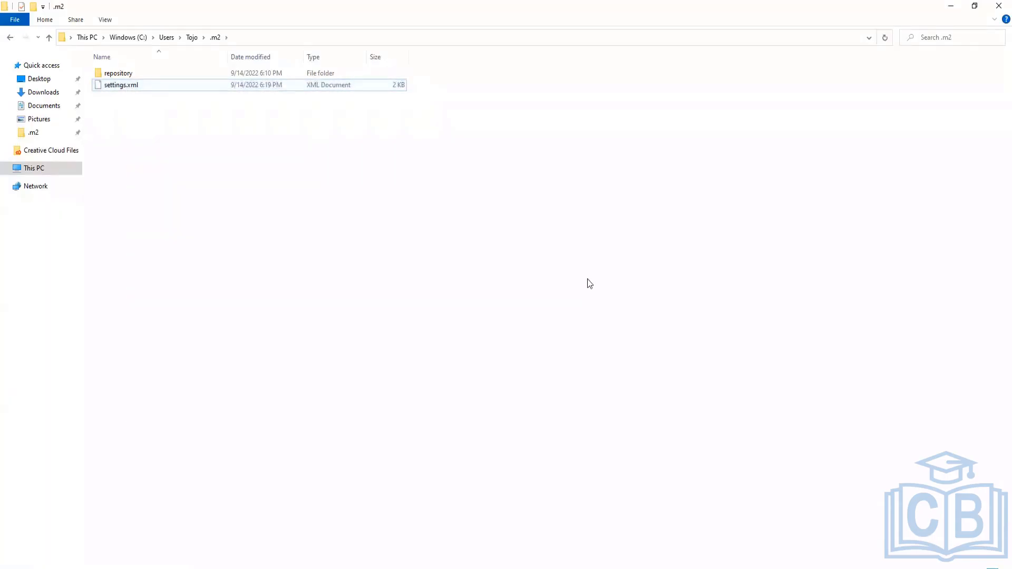
Rerun the previous mvn archetype:generate command in the Command Prompt
{"action": "key", "text": "alt+Tab"}
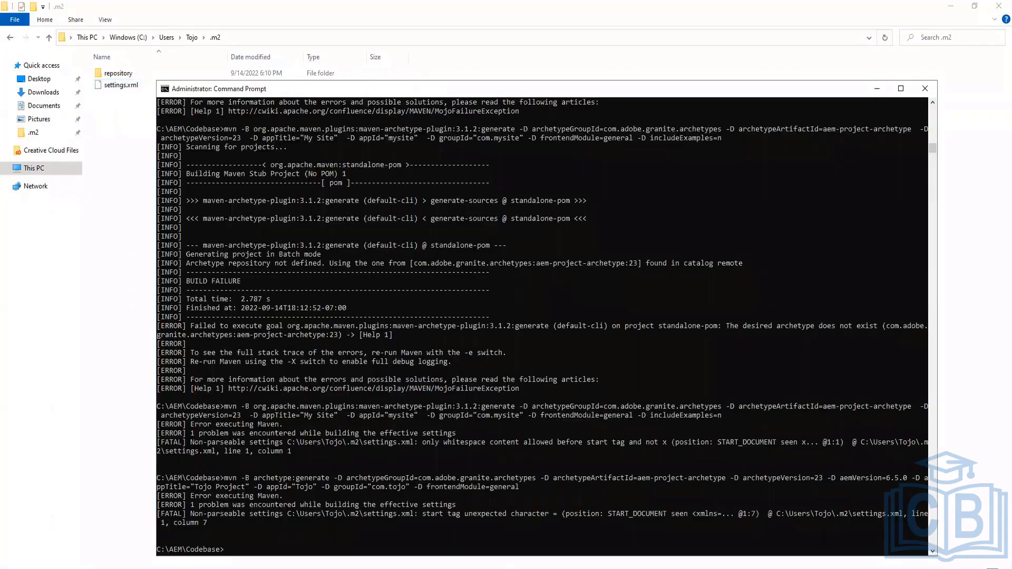
{"action": "key", "text": "Up"}
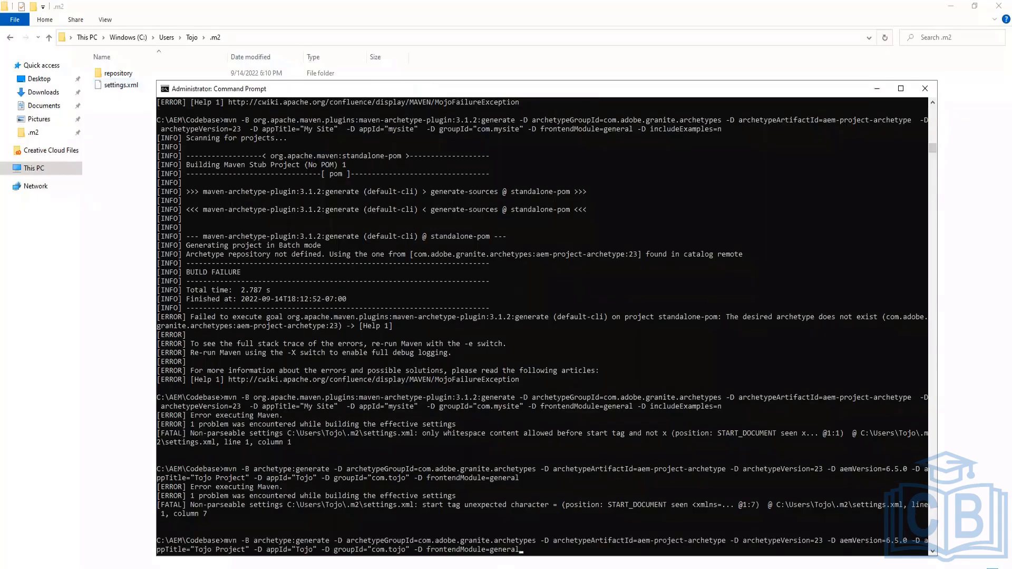
{"action": "key", "text": "Return"}
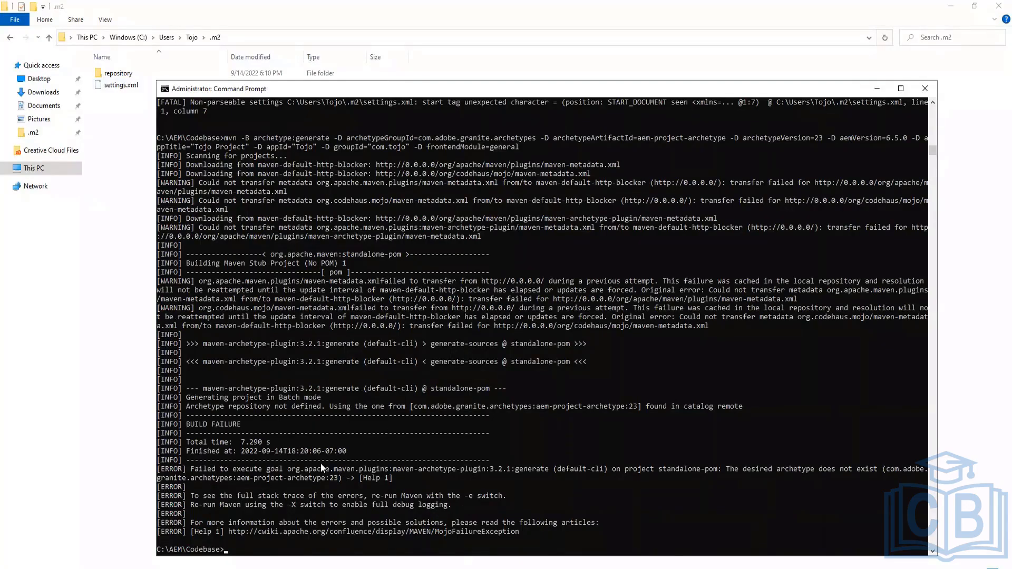
Review the build output and check the installed Maven version with mvn -version
{"action": "scroll", "coordinate": [307, 391], "scroll_direction": "up", "scroll_amount": 2}
{"action": "scroll", "coordinate": [403, 208], "scroll_direction": "down", "scroll_amount": 1}
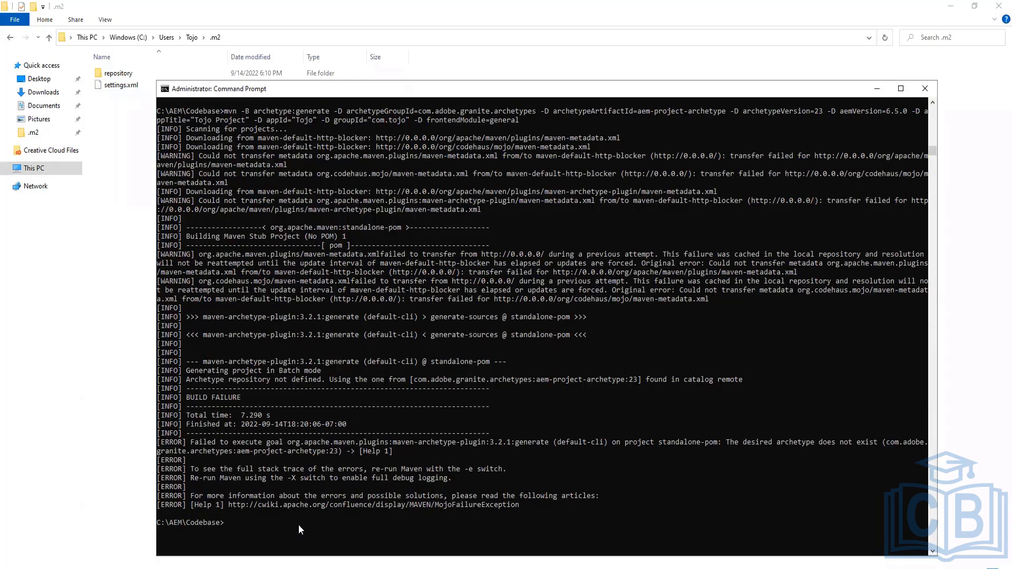
{"action": "type", "text": "mvn -version"}
{"action": "key", "text": "Return"}
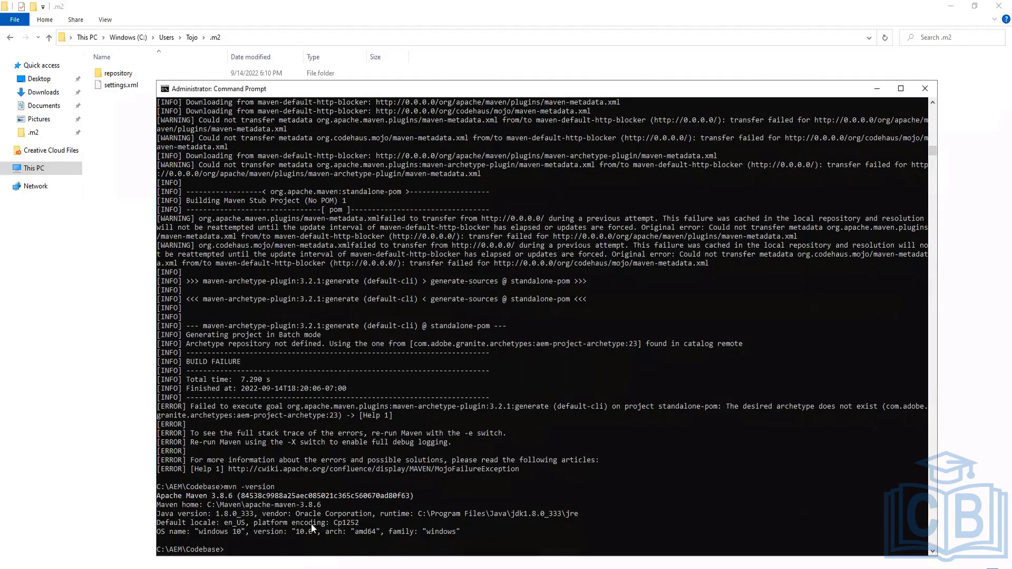
Open the .m2 settings.xml in Notepad++, reload it, review its contents, and close its tab
{"action": "left_click", "coordinate": [110, 245]}
{"action": "right_click", "coordinate": [127, 86]}
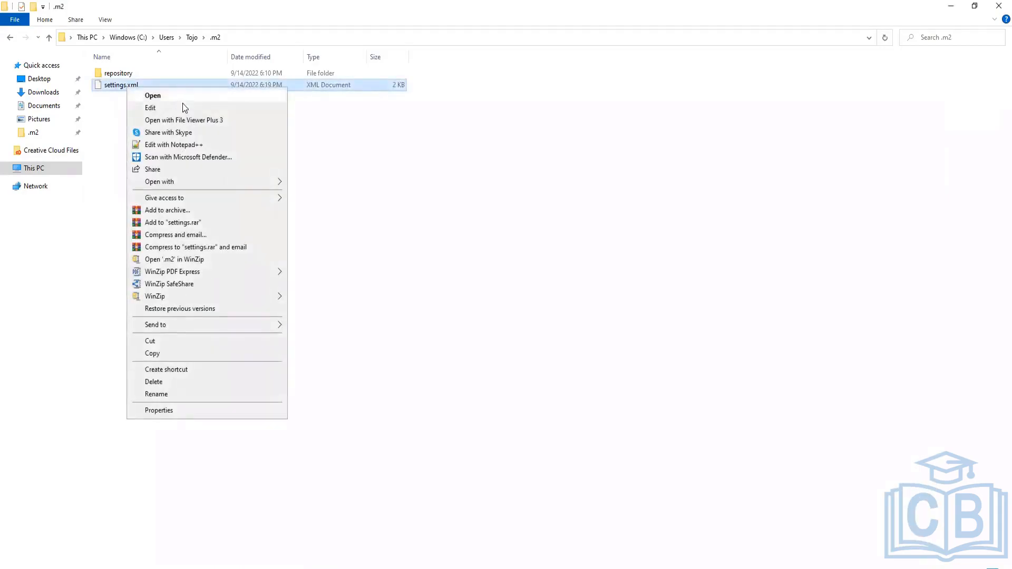
{"action": "left_click", "coordinate": [195, 145]}
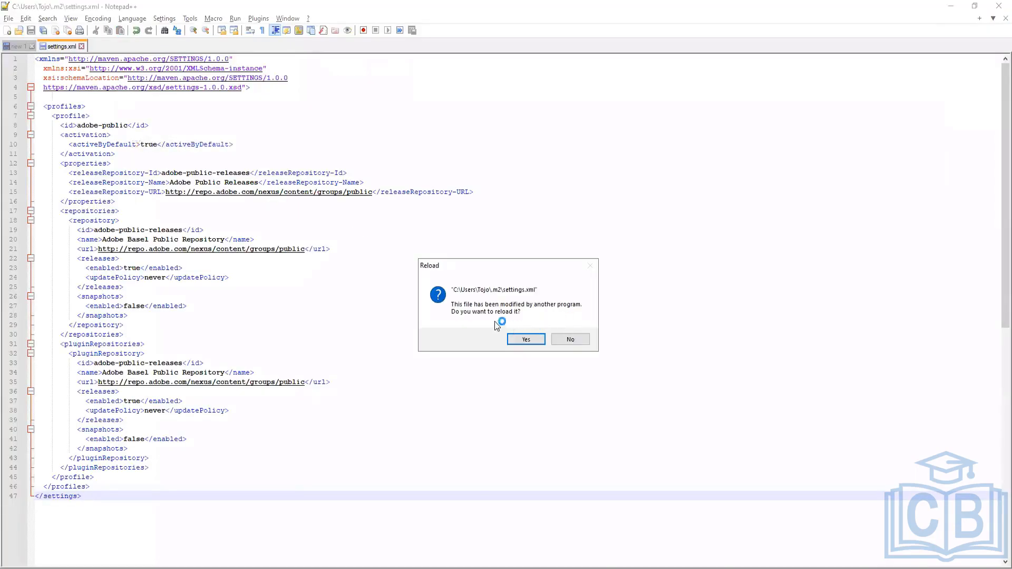
{"action": "left_click", "coordinate": [523, 341]}
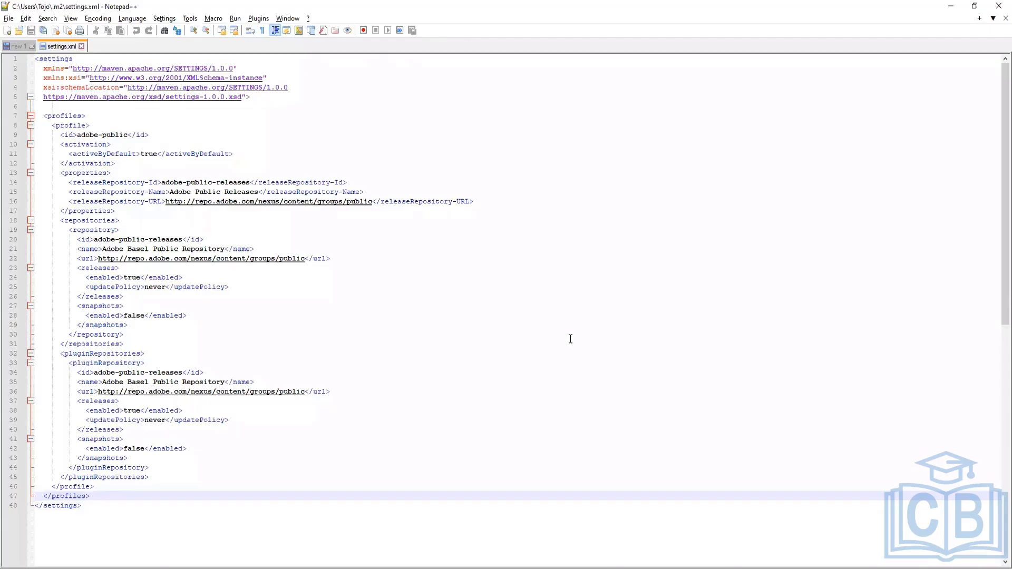
{"action": "left_click", "coordinate": [81, 46]}
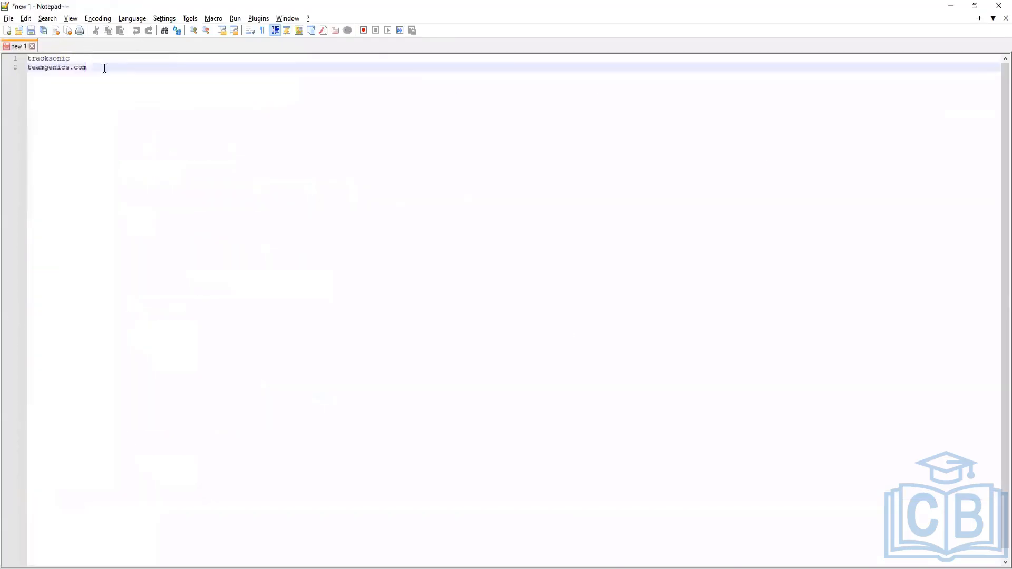
Select and copy the 'Failed to execute goal' error message in the Command Prompt output
{"action": "left_click", "coordinate": [369, 561]}
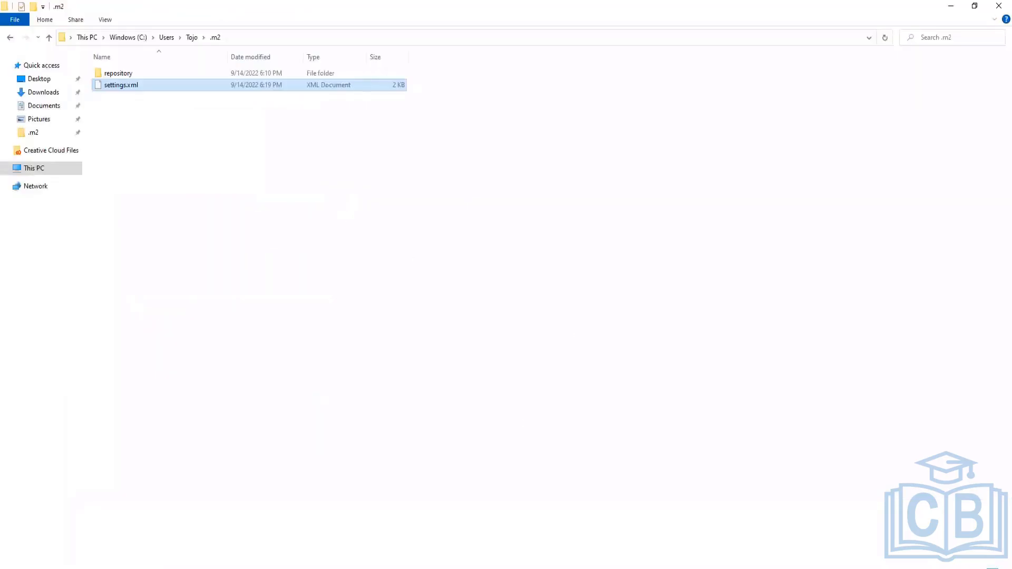
{"action": "left_click", "coordinate": [343, 561]}
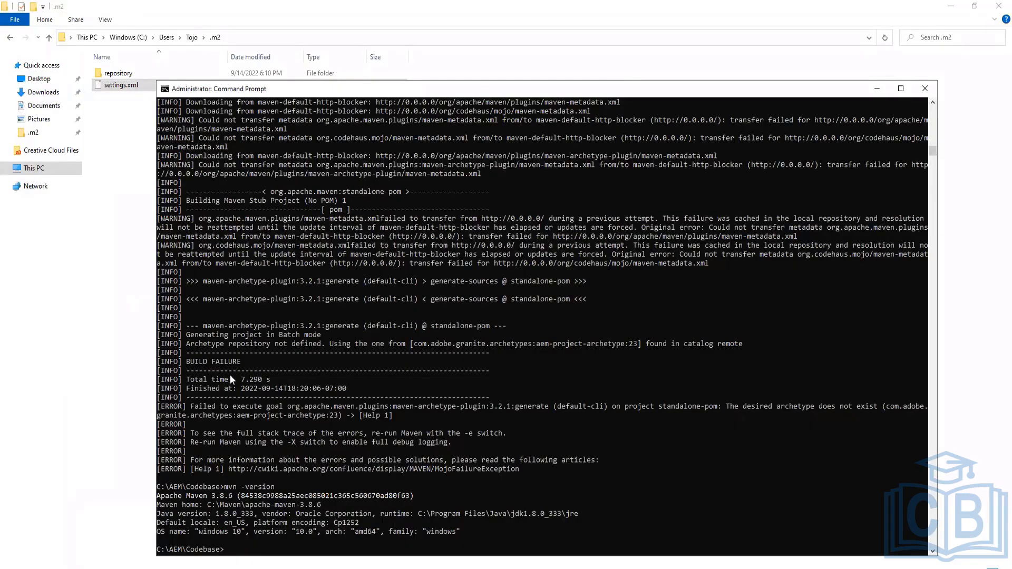
{"action": "left_click", "coordinate": [210, 406]}
{"action": "left_click_drag", "start_coordinate": [191, 406], "coordinate": [933, 412]}
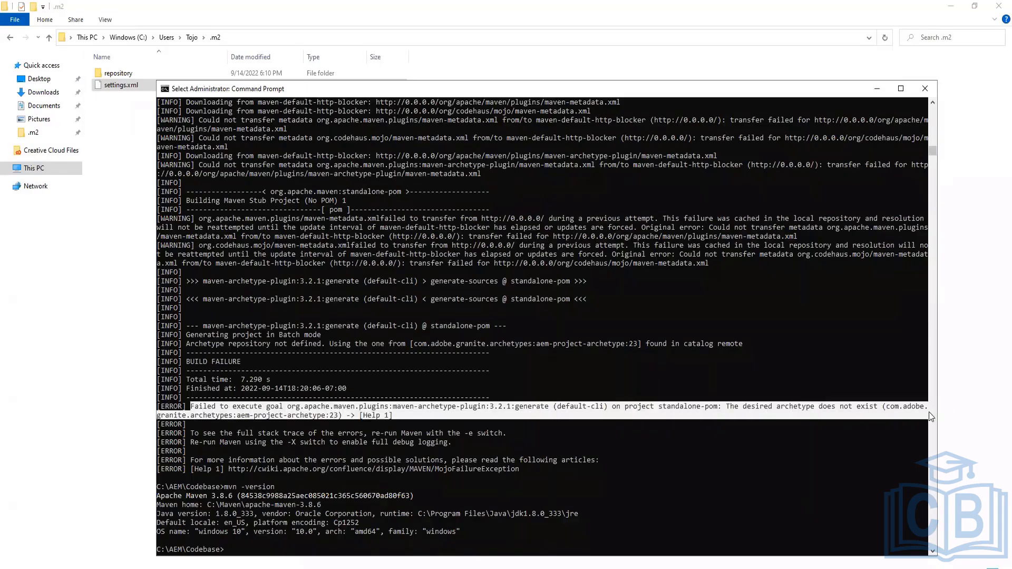
{"action": "right_click", "coordinate": [929, 412]}
{"action": "key", "text": "Return"}
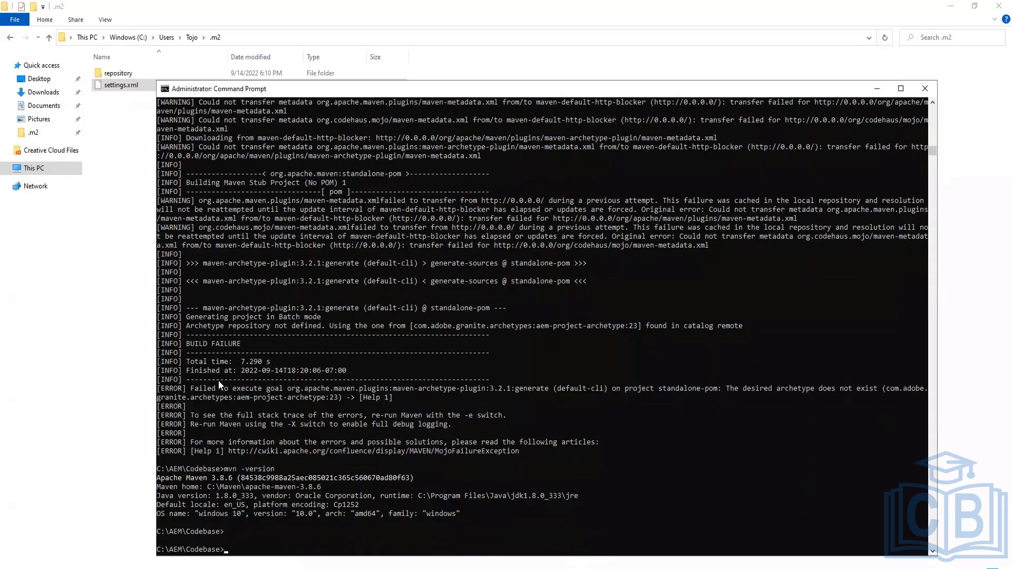
{"action": "left_click_drag", "start_coordinate": [158, 391], "coordinate": [404, 403]}
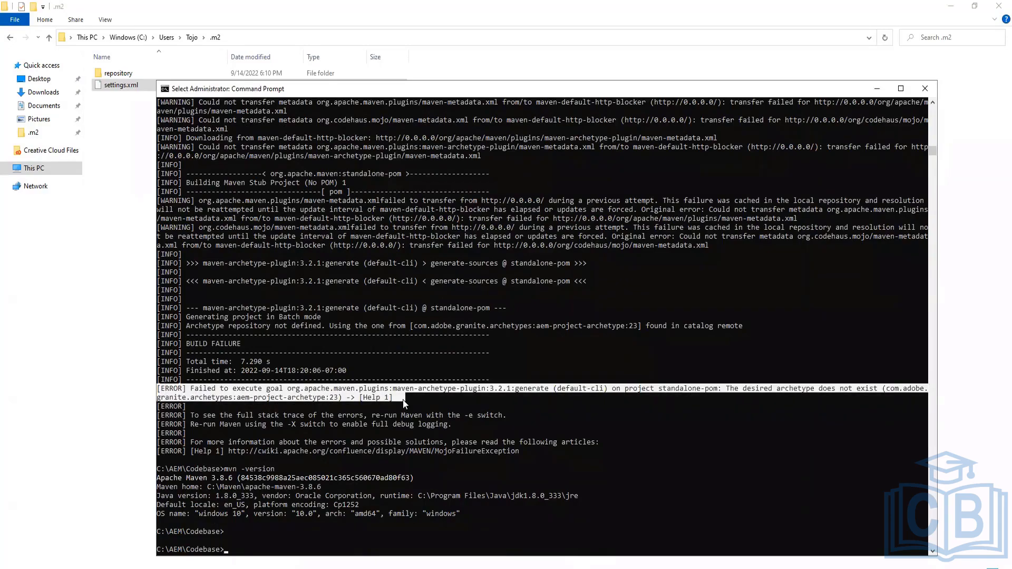
{"action": "key", "text": "Return"}
{"action": "key", "text": "Return"}
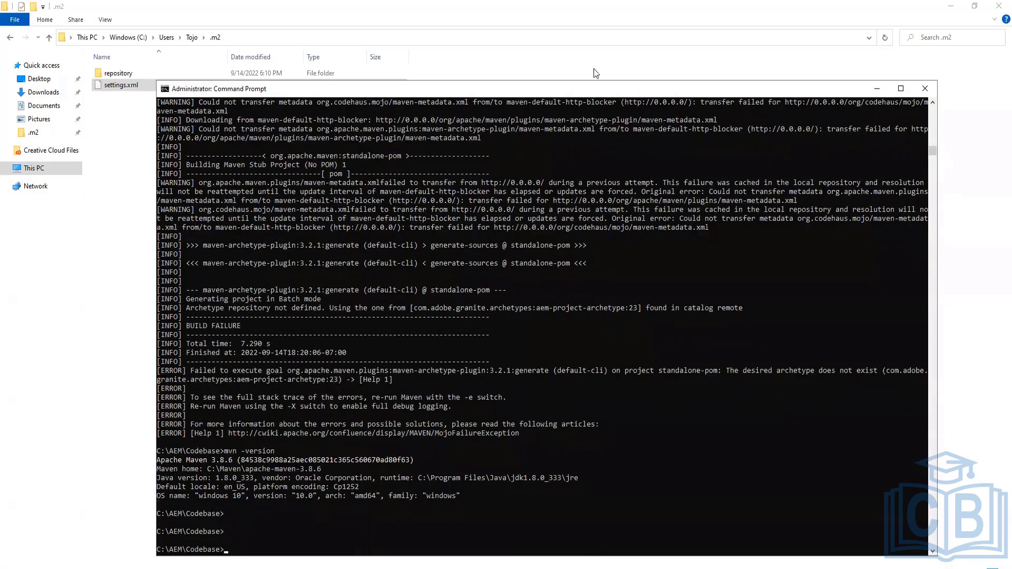
Clear the Command Prompt screen with cls
{"action": "key", "text": "alt+Tab"}
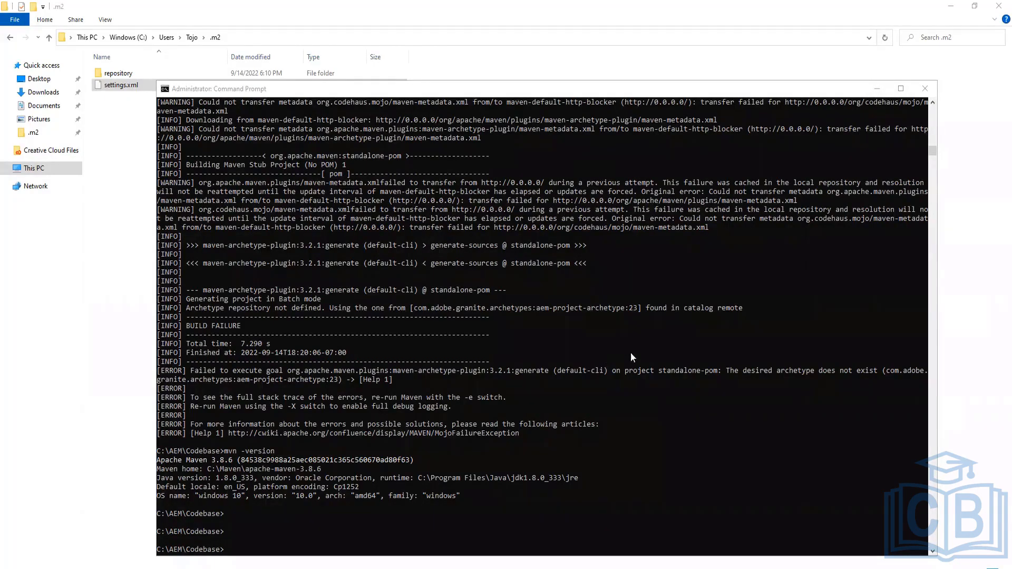
{"action": "left_click", "coordinate": [228, 539]}
{"action": "type", "text": "clr"}
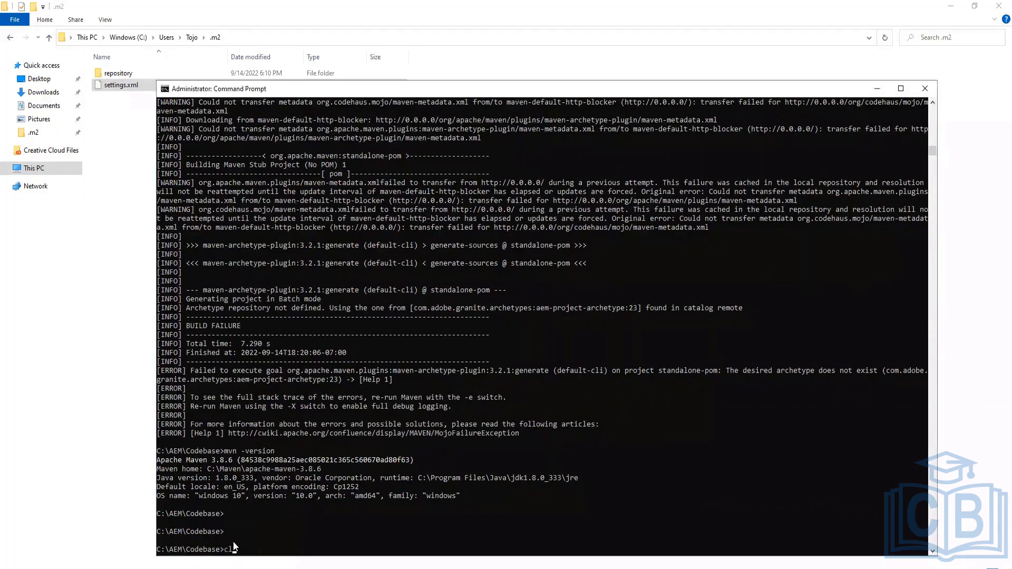
{"action": "key", "text": "Return"}
{"action": "type", "text": "cls"}
{"action": "key", "text": "Return"}
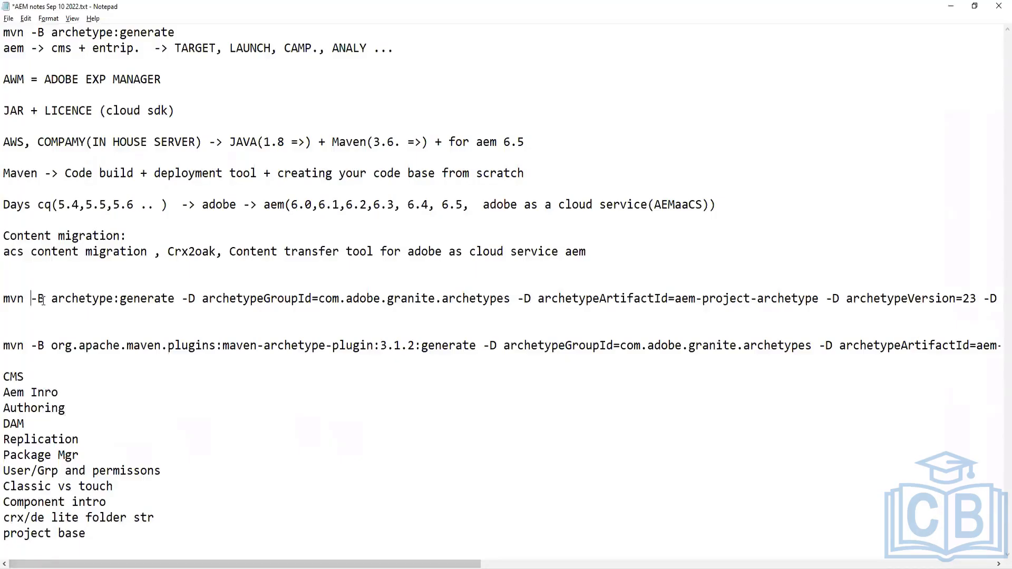
Select the full mvn -B archetype:generate command line for AEM 6.5.0 in the notes file
{"action": "left_click", "coordinate": [180, 300]}
{"action": "left_click_drag", "start_coordinate": [285, 301], "coordinate": [469, 300]}
{"action": "left_click", "coordinate": [531, 300]}
{"action": "left_click_drag", "start_coordinate": [369, 565], "coordinate": [368, 545]}
{"action": "left_click", "coordinate": [5, 293]}
{"action": "key", "text": "shift+End"}
{"action": "key", "text": "ctrl+c"}
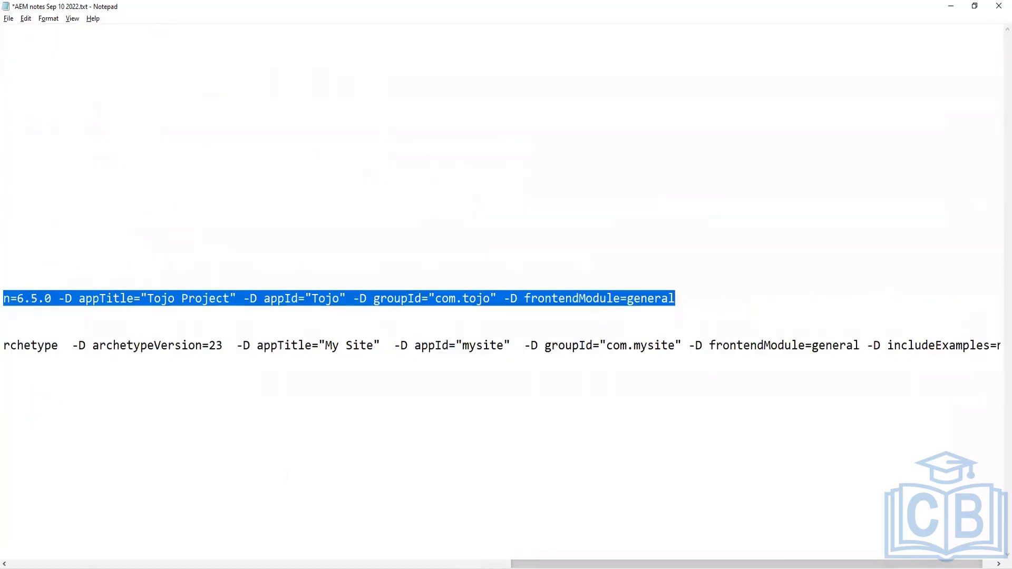
Paste and run the archetype command in the Command Prompt, widening its window
{"action": "key", "text": "alt+Tab"}
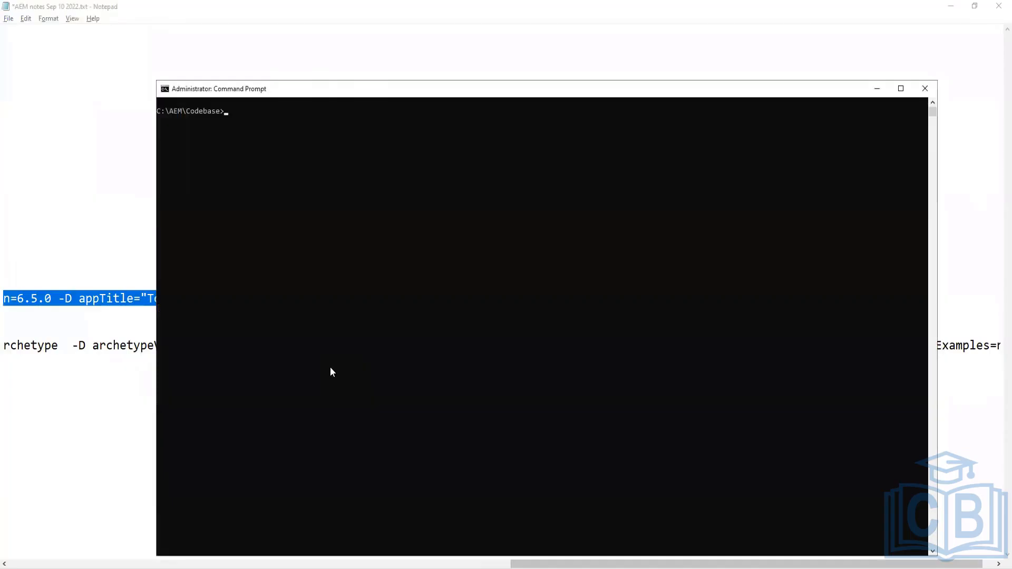
{"action": "key", "text": "ctrl+v"}
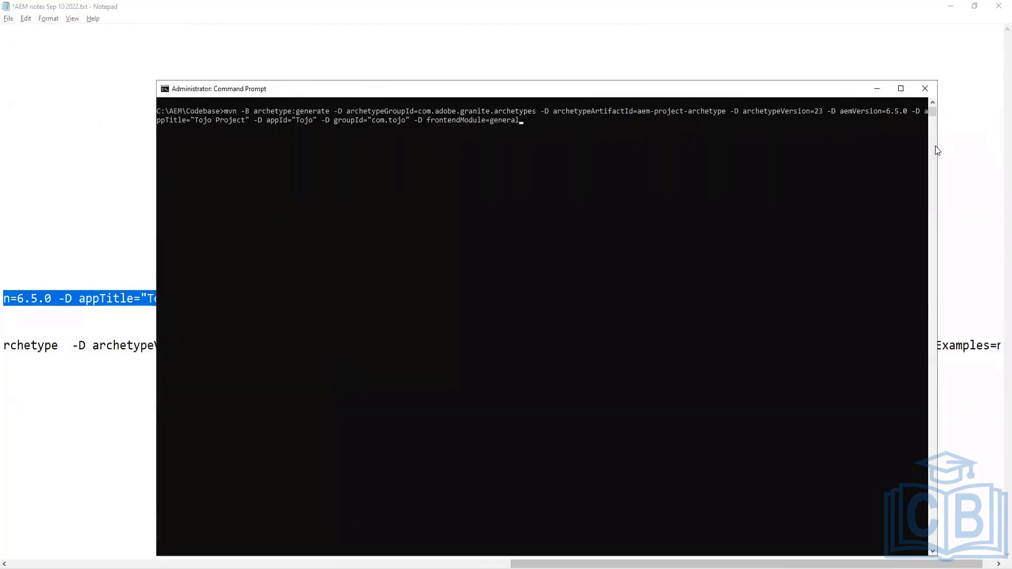
{"action": "left_click_drag", "start_coordinate": [936, 143], "coordinate": [1000, 143]}
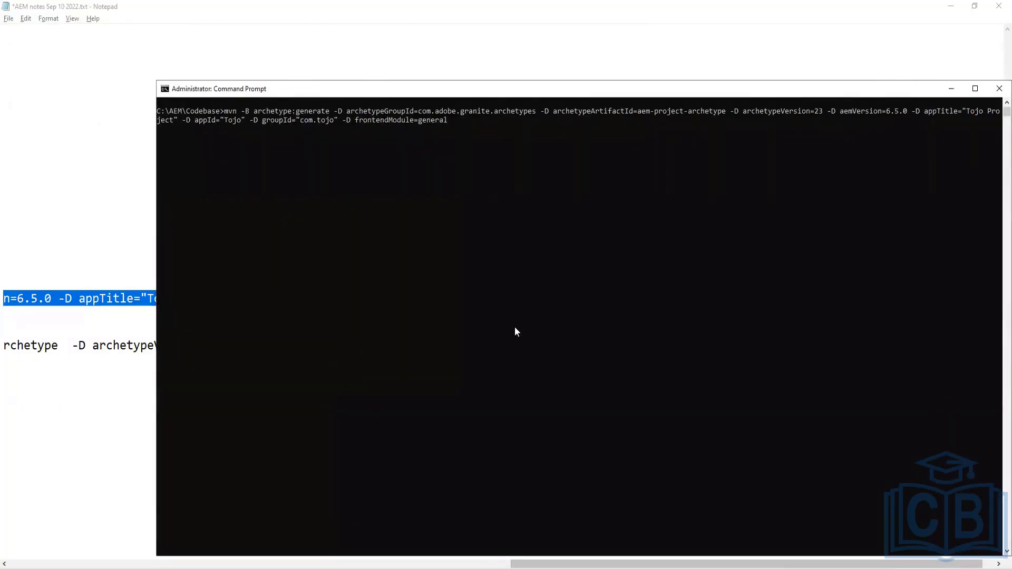
{"action": "key", "text": "Return"}
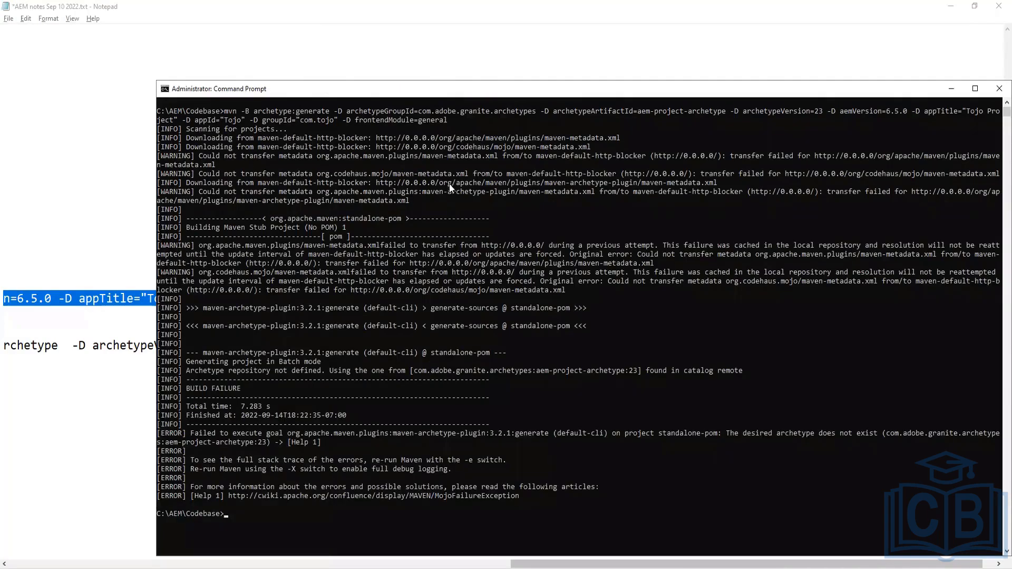
Select and copy the 'Archetype repository not defined' line from the build output
{"action": "left_click_drag", "start_coordinate": [194, 372], "coordinate": [319, 374]}
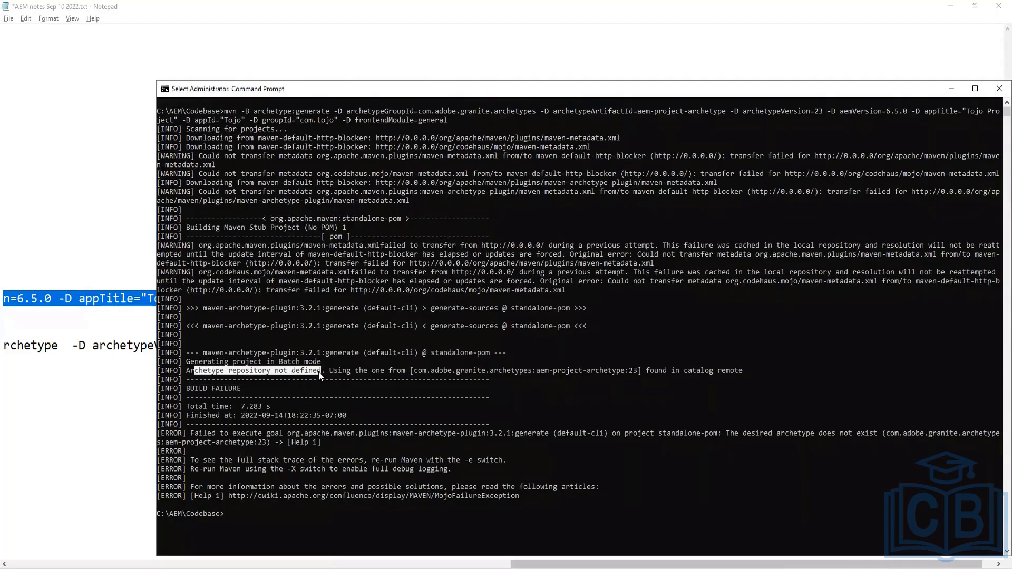
{"action": "left_click", "coordinate": [601, 371]}
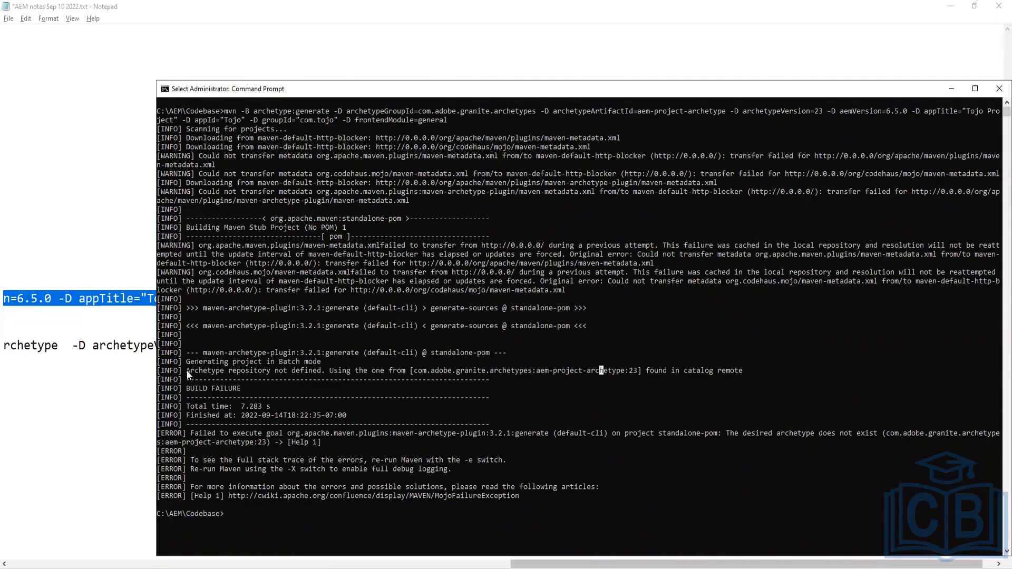
{"action": "left_click_drag", "start_coordinate": [187, 370], "coordinate": [745, 375]}
{"action": "key", "text": "Return"}
{"action": "key", "text": "Return"}
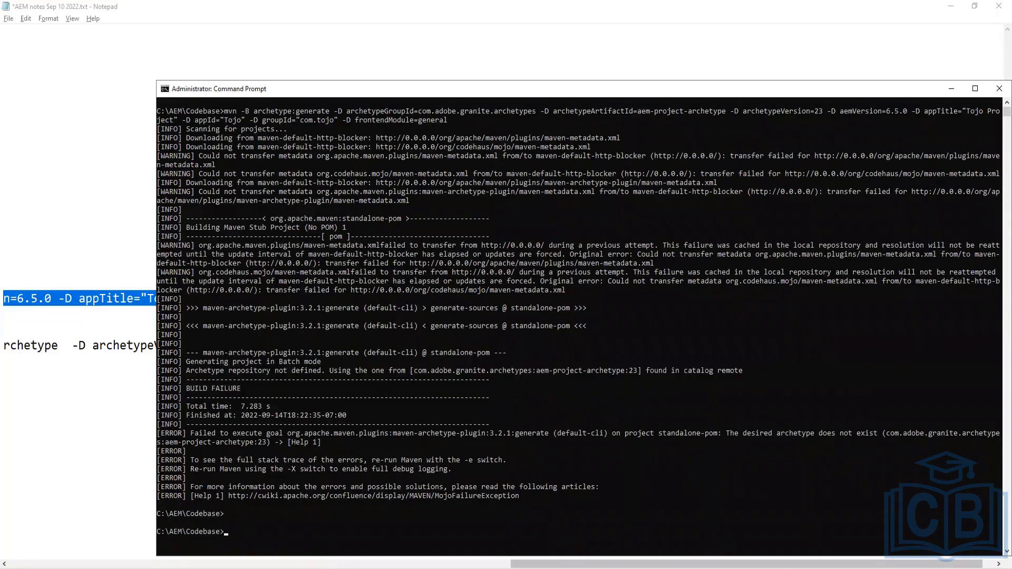
{"action": "left_click", "coordinate": [271, 568]}
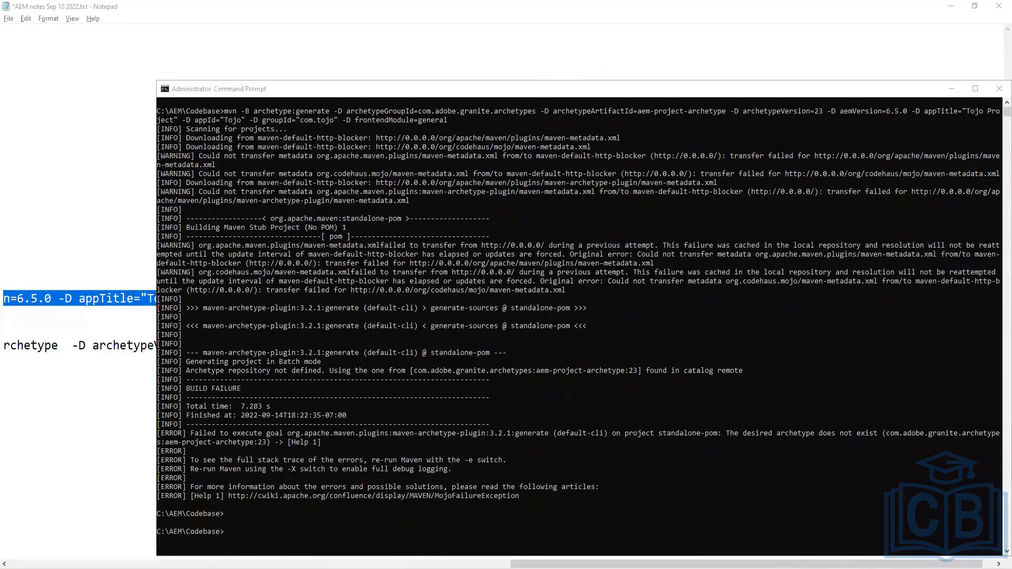
Switch to the browser and search the web for the copied 'Archetype repository not defined' error line
{"action": "left_click", "coordinate": [205, 550]}
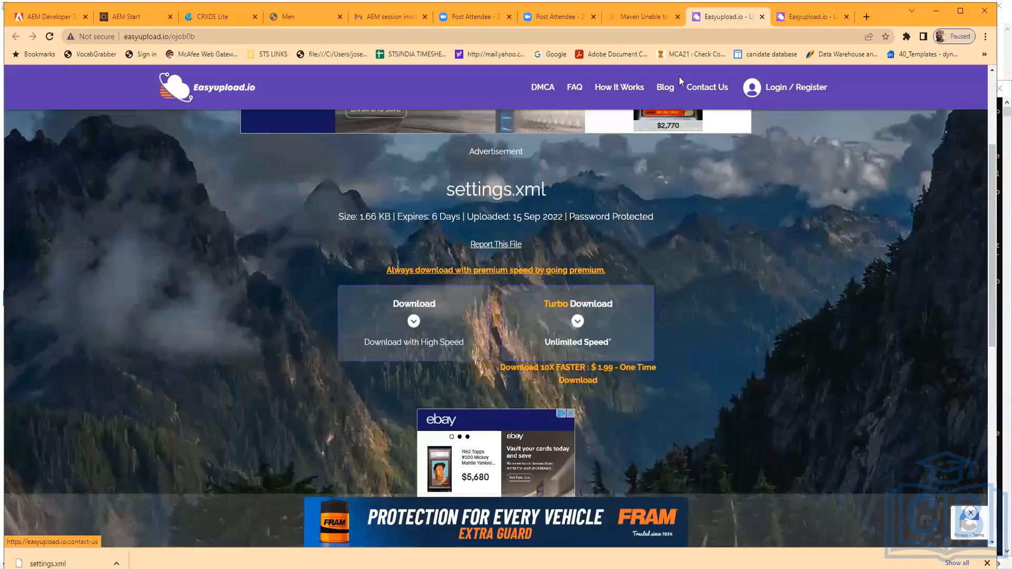
{"action": "type", "text": "Archetype repository not defined. Using the one from [com.adobe.granite.archetypes:aem-project-archetype:23] found in catalog remote"}
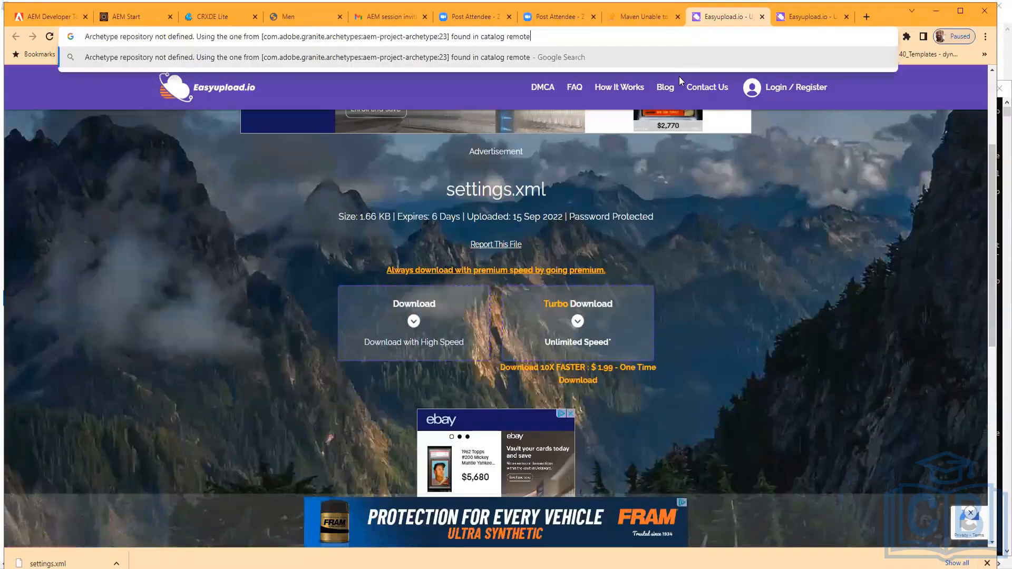
{"action": "key", "text": "Return"}
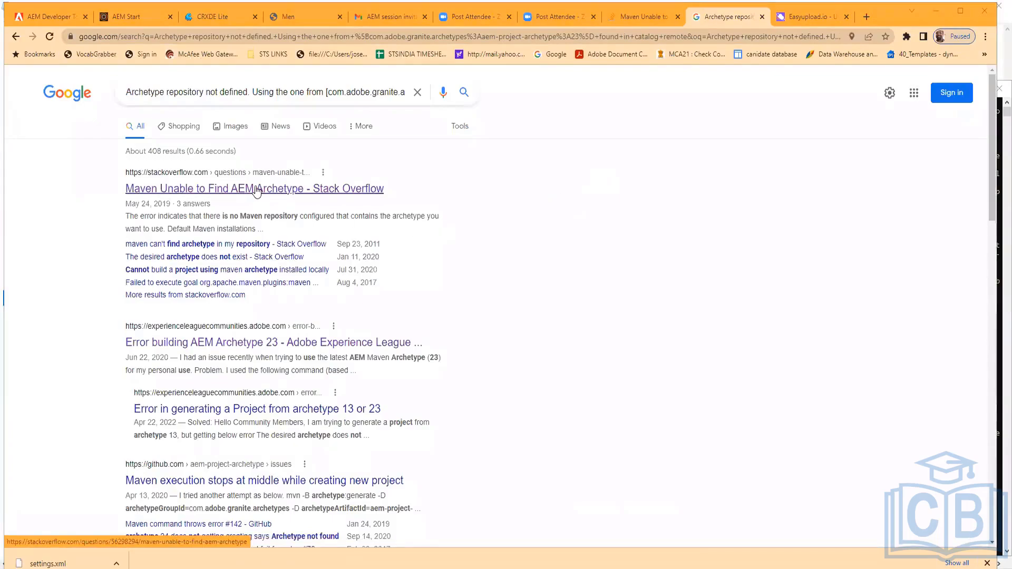
Open the Experience League thread 'Error building AEM Archetype 23' and read through its problem, solution and replies
{"action": "scroll", "coordinate": [256, 190], "scroll_direction": "down", "scroll_amount": 3}
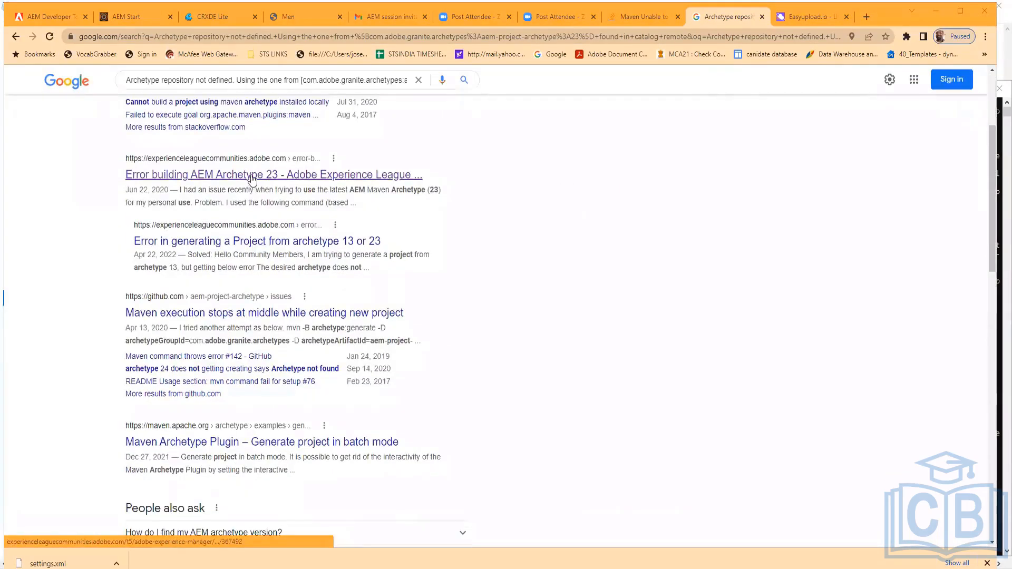
{"action": "left_click", "coordinate": [253, 180]}
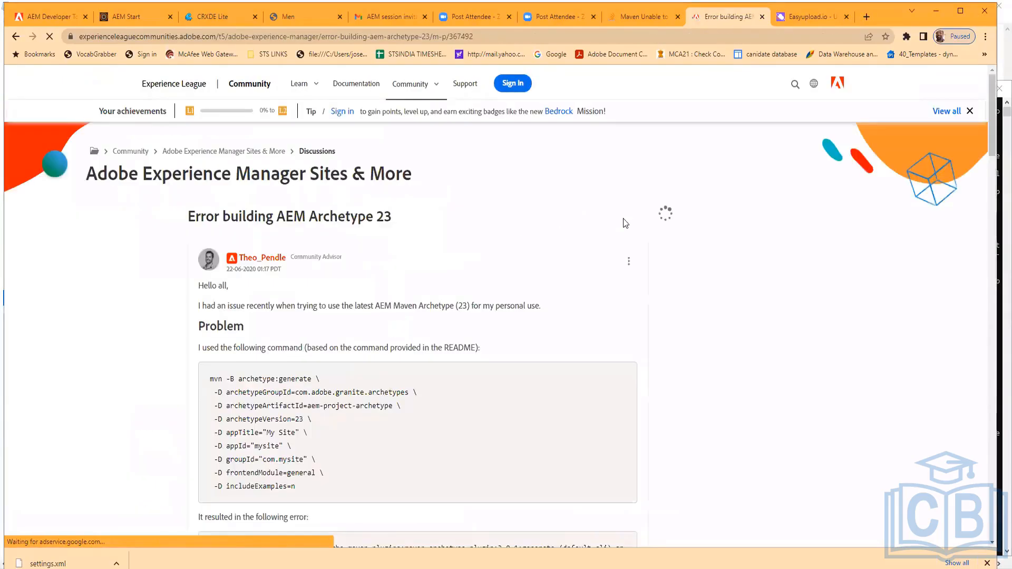
{"action": "scroll", "coordinate": [568, 314], "scroll_direction": "down", "scroll_amount": 10}
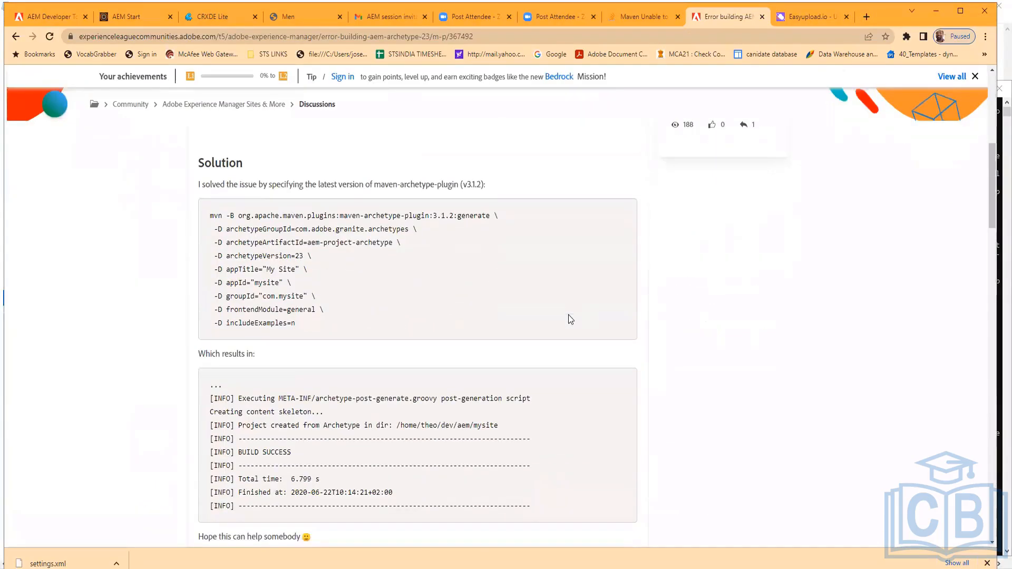
{"action": "scroll", "coordinate": [568, 314], "scroll_direction": "down", "scroll_amount": 3}
{"action": "scroll", "coordinate": [568, 316], "scroll_direction": "down", "scroll_amount": 2}
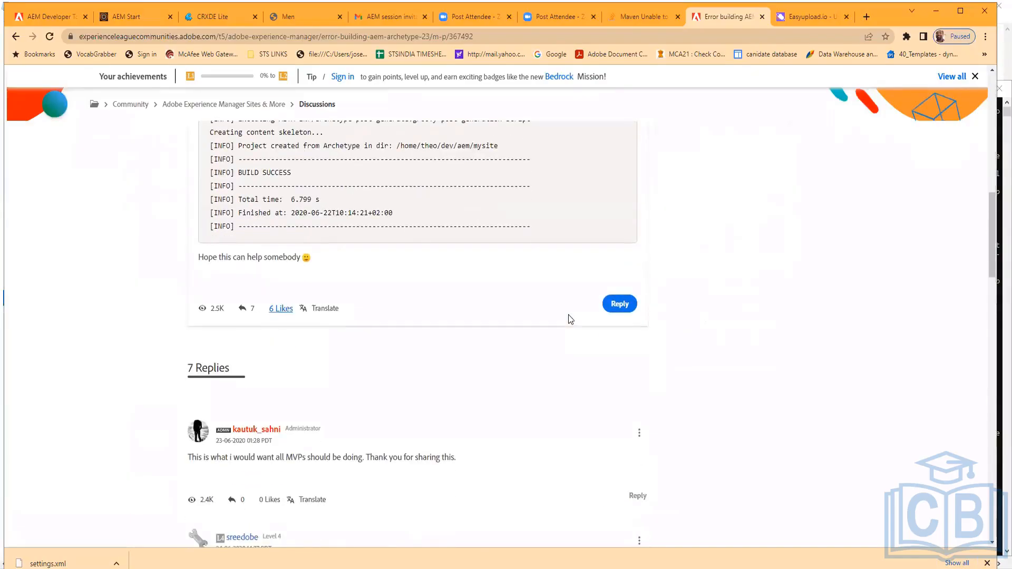
{"action": "scroll", "coordinate": [568, 316], "scroll_direction": "down", "scroll_amount": 3}
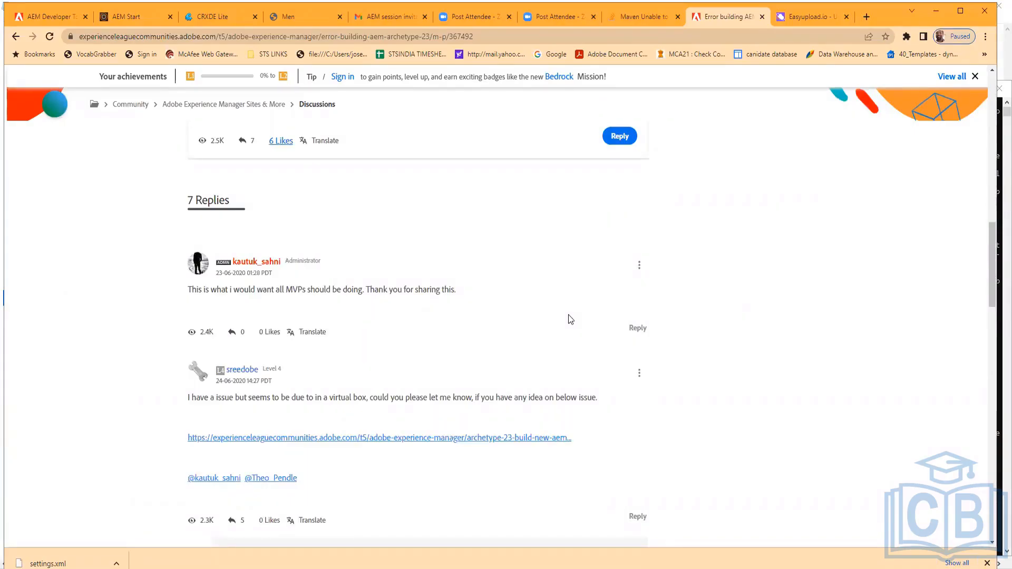
{"action": "scroll", "coordinate": [568, 318], "scroll_direction": "down", "scroll_amount": 2}
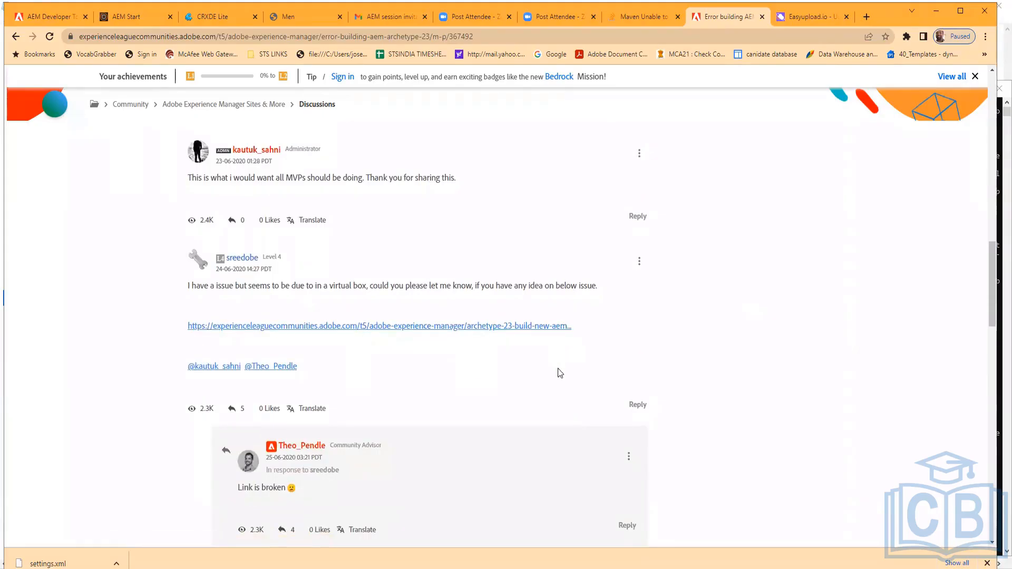
{"action": "scroll", "coordinate": [559, 373], "scroll_direction": "down", "scroll_amount": 2}
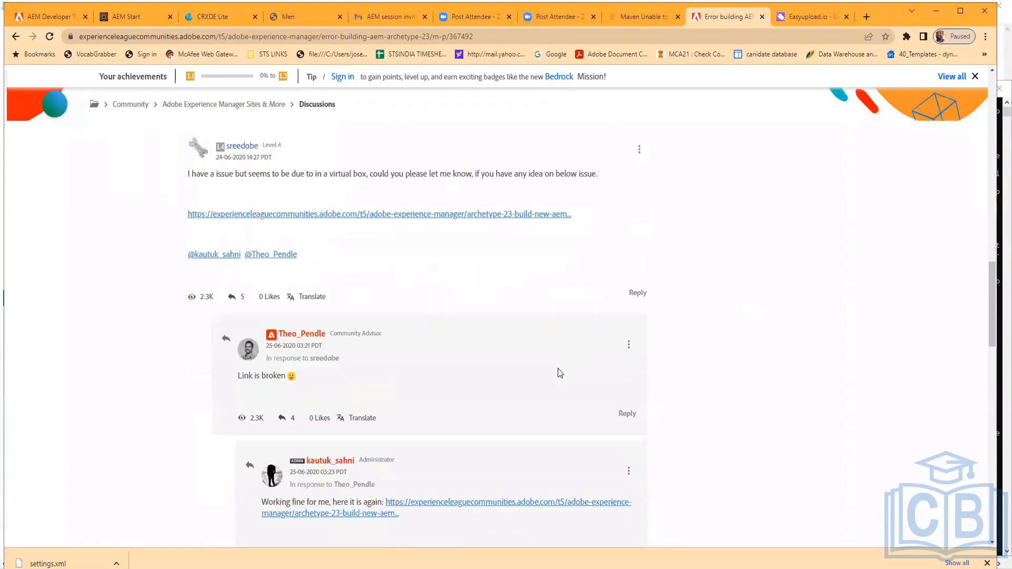
{"action": "scroll", "coordinate": [560, 372], "scroll_direction": "down", "scroll_amount": 4}
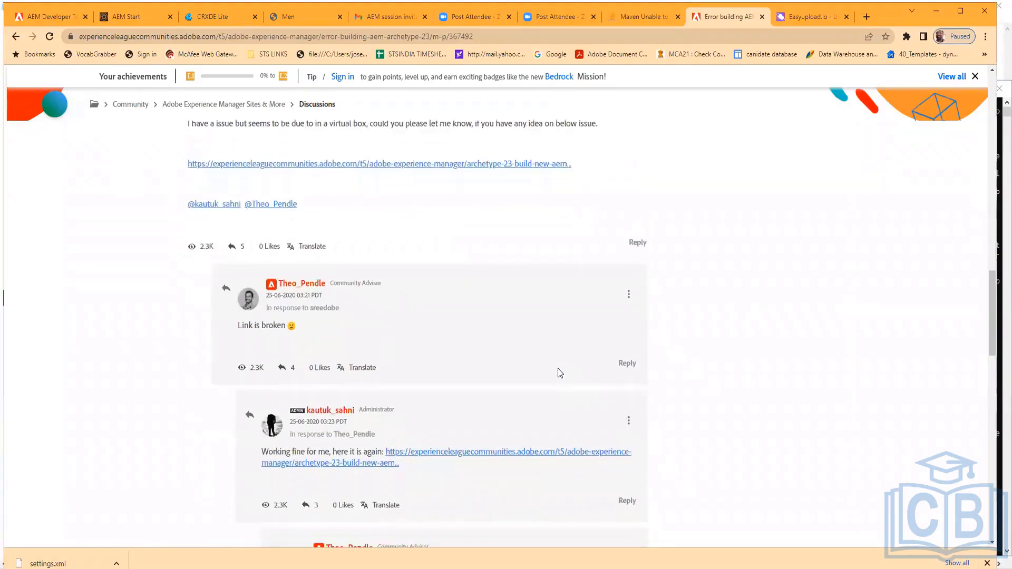
{"action": "scroll", "coordinate": [558, 358], "scroll_direction": "up", "scroll_amount": 10}
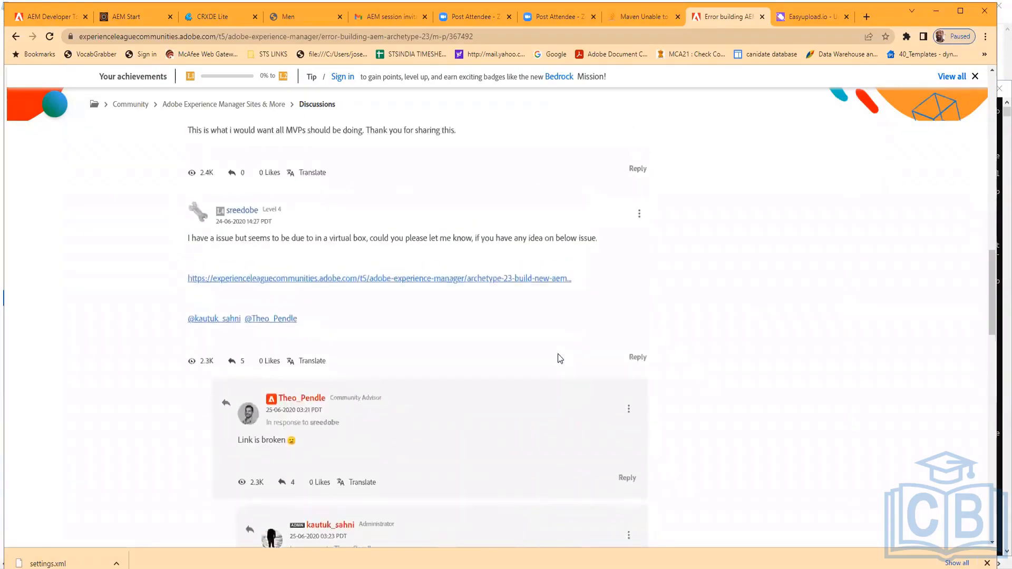
{"action": "scroll", "coordinate": [558, 354], "scroll_direction": "up", "scroll_amount": 3}
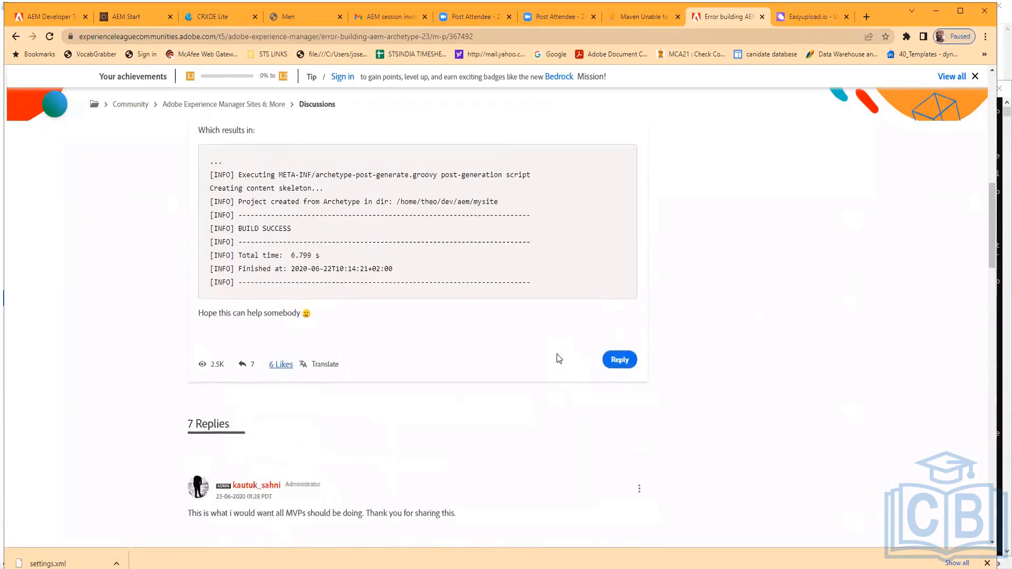
{"action": "scroll", "coordinate": [558, 359], "scroll_direction": "up", "scroll_amount": 10}
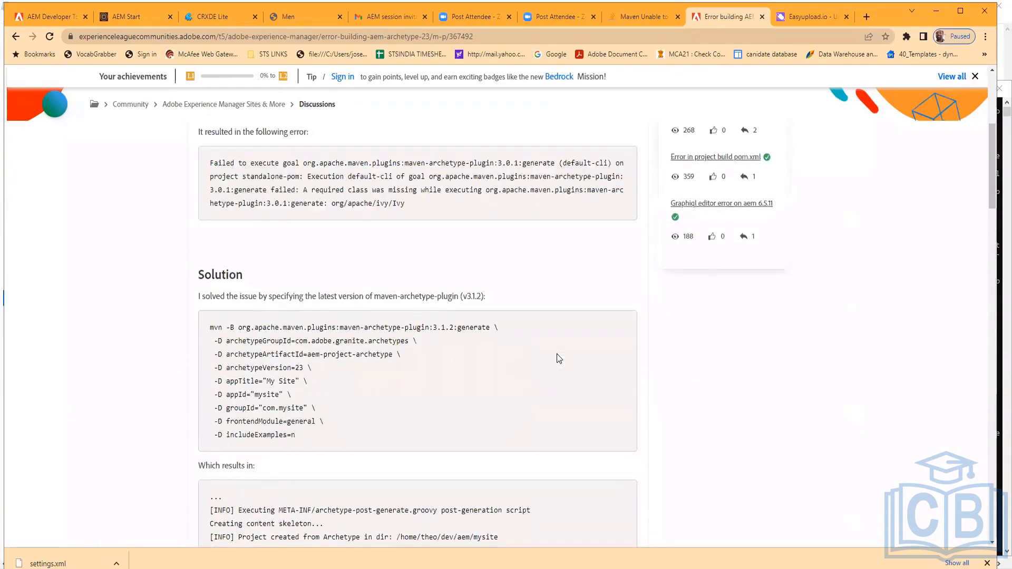
{"action": "scroll", "coordinate": [558, 359], "scroll_direction": "up", "scroll_amount": 2}
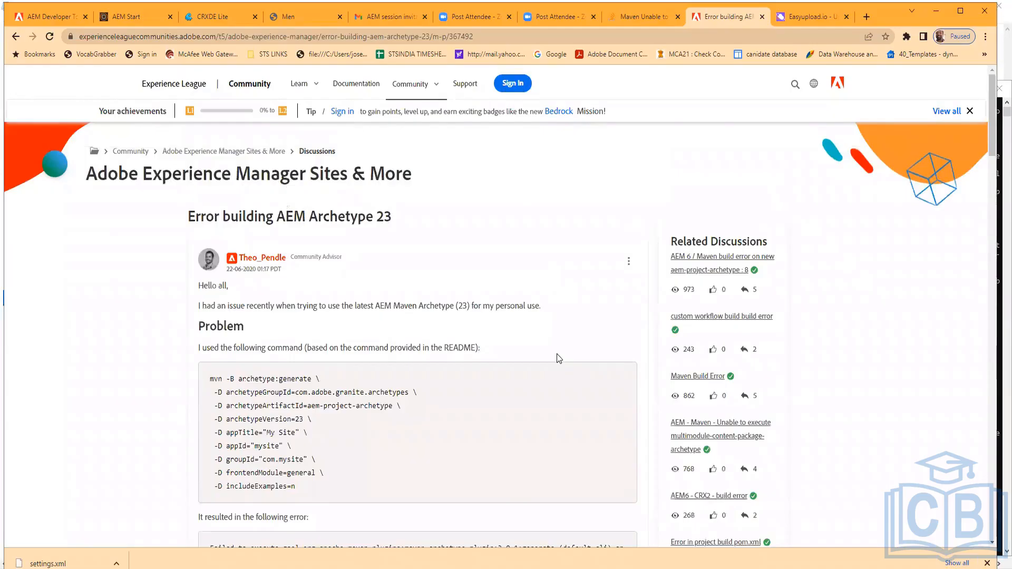
{"action": "scroll", "coordinate": [556, 353], "scroll_direction": "down", "scroll_amount": 4}
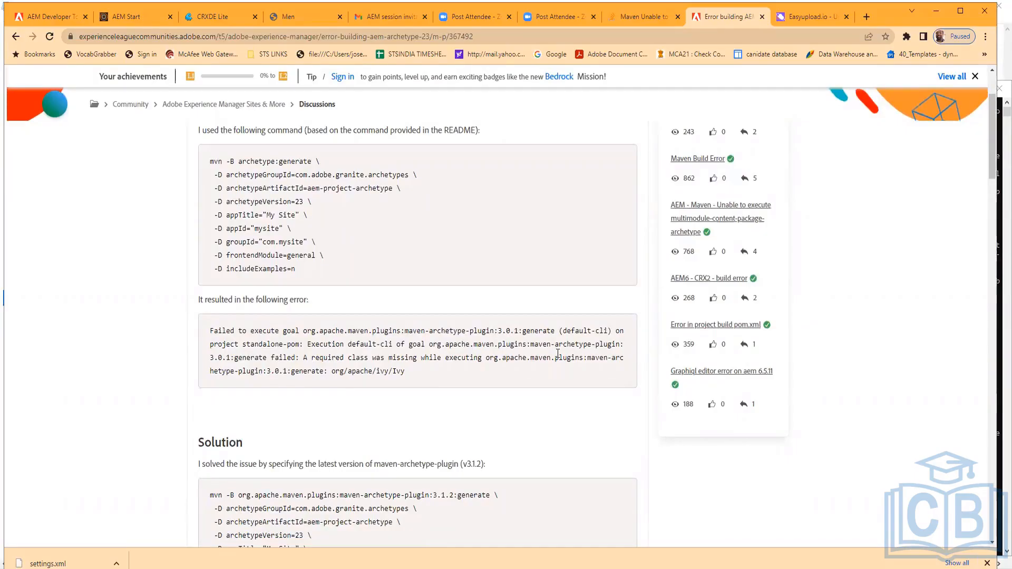
{"action": "scroll", "coordinate": [557, 353], "scroll_direction": "up", "scroll_amount": 3}
{"action": "scroll", "coordinate": [557, 354], "scroll_direction": "down", "scroll_amount": 3}
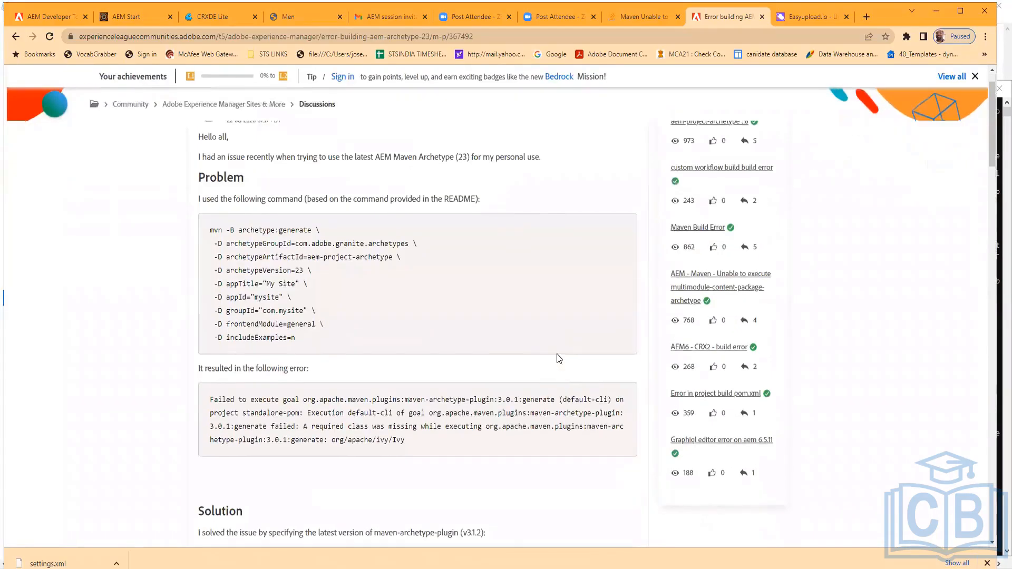
{"action": "scroll", "coordinate": [557, 354], "scroll_direction": "up", "scroll_amount": 4}
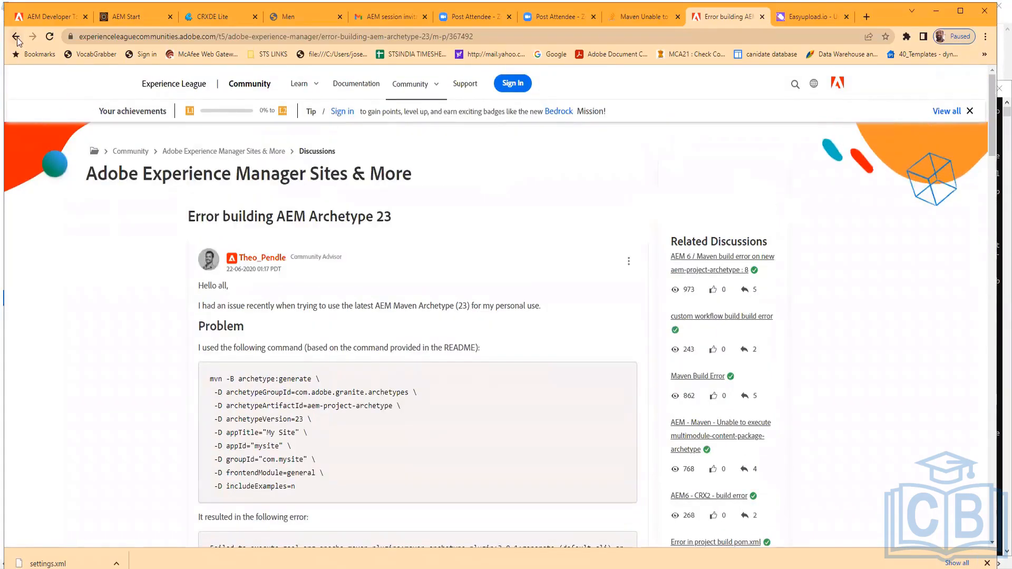
{"action": "scroll", "coordinate": [105, 304], "scroll_direction": "down", "scroll_amount": 5}
{"action": "scroll", "coordinate": [115, 309], "scroll_direction": "down", "scroll_amount": 2}
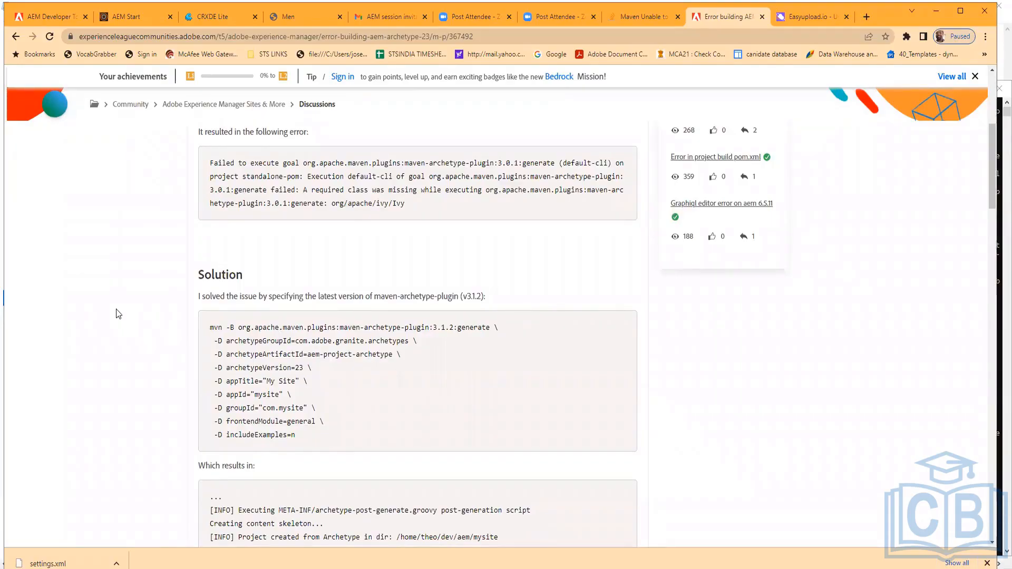
{"action": "scroll", "coordinate": [116, 309], "scroll_direction": "down", "scroll_amount": 2}
Go back to the results and read the GitHub issue 'Maven execution stops at middle while creating new project'
{"action": "left_click", "coordinate": [16, 36]}
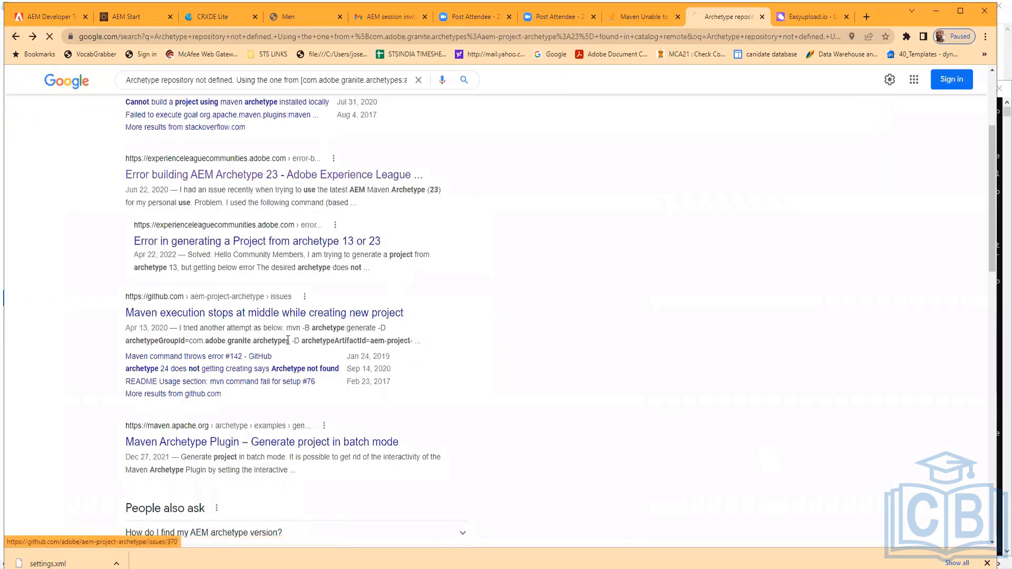
{"action": "left_click", "coordinate": [251, 312]}
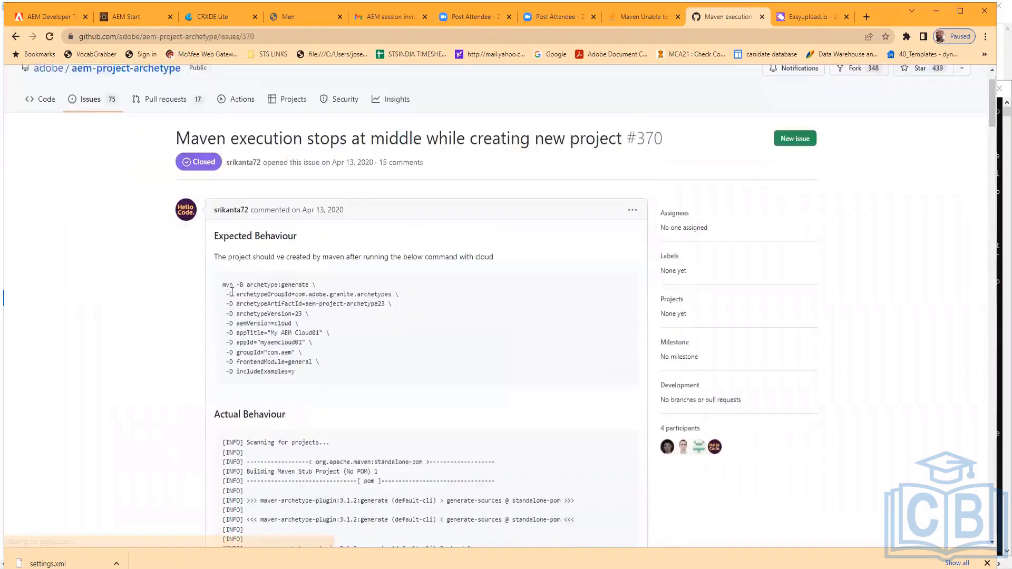
{"action": "scroll", "coordinate": [232, 291], "scroll_direction": "down", "scroll_amount": 10}
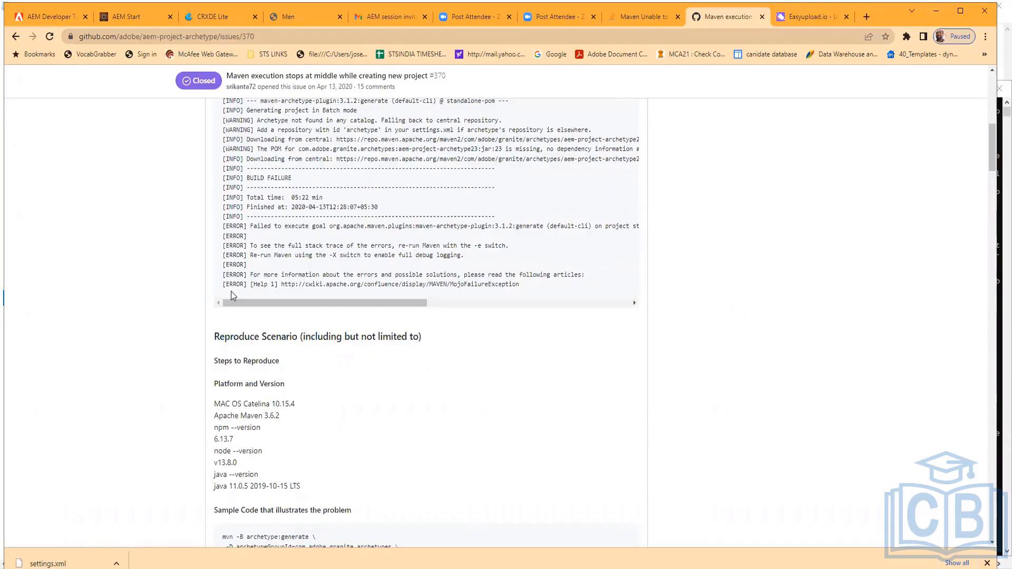
{"action": "scroll", "coordinate": [231, 291], "scroll_direction": "down", "scroll_amount": 5}
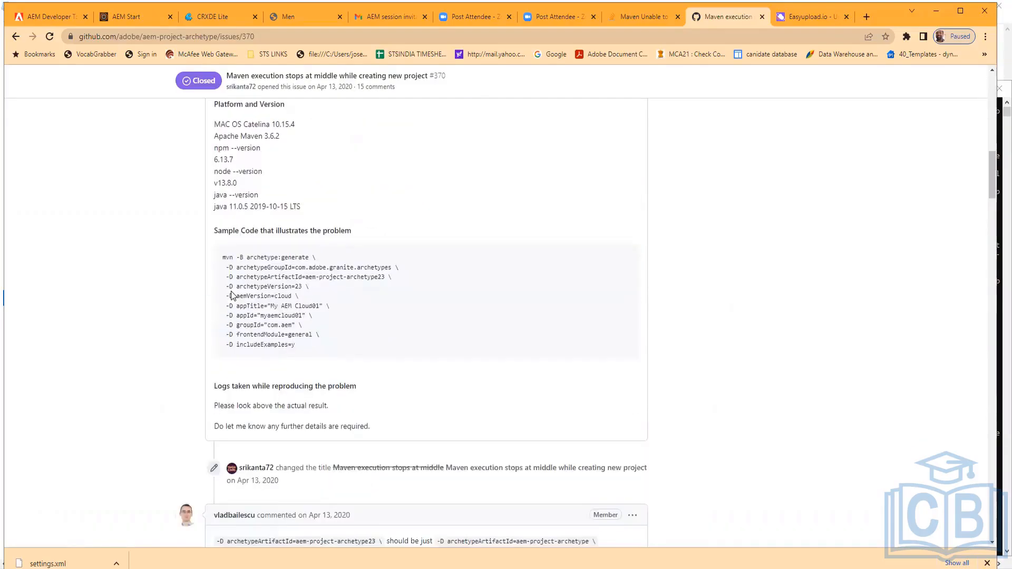
{"action": "scroll", "coordinate": [232, 295], "scroll_direction": "down", "scroll_amount": 8}
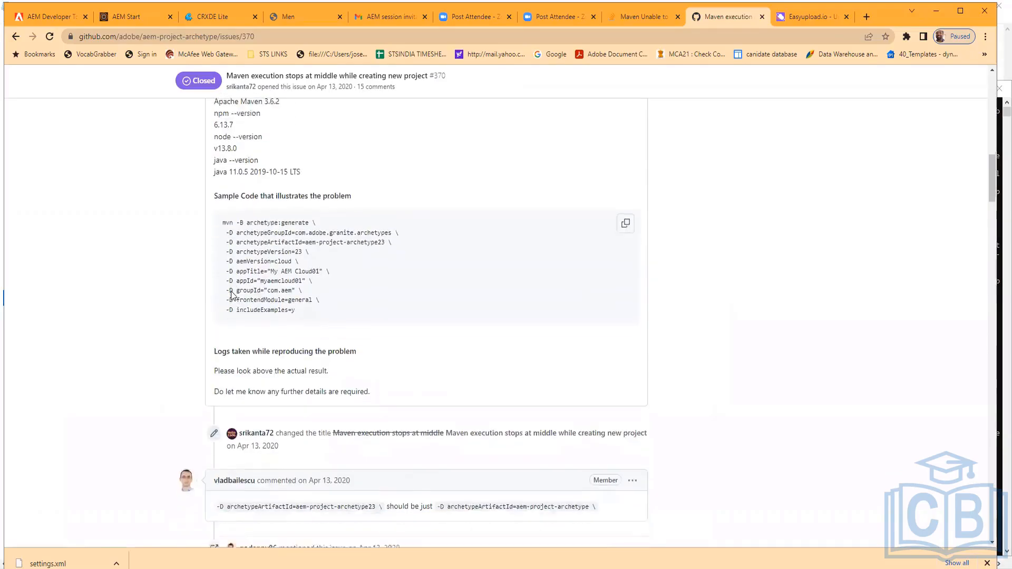
{"action": "scroll", "coordinate": [233, 297], "scroll_direction": "down", "scroll_amount": 6}
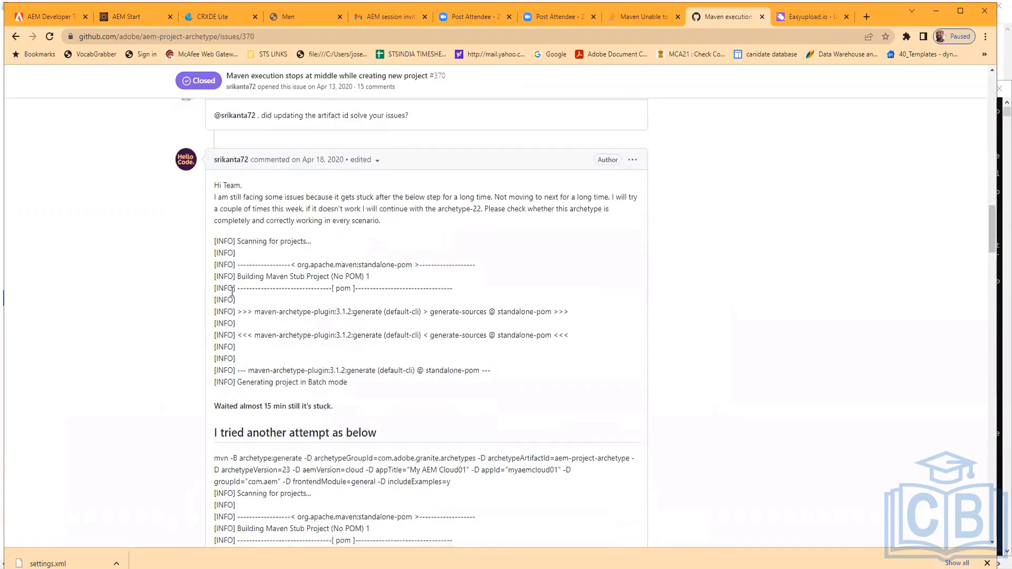
{"action": "scroll", "coordinate": [232, 292], "scroll_direction": "down", "scroll_amount": 5}
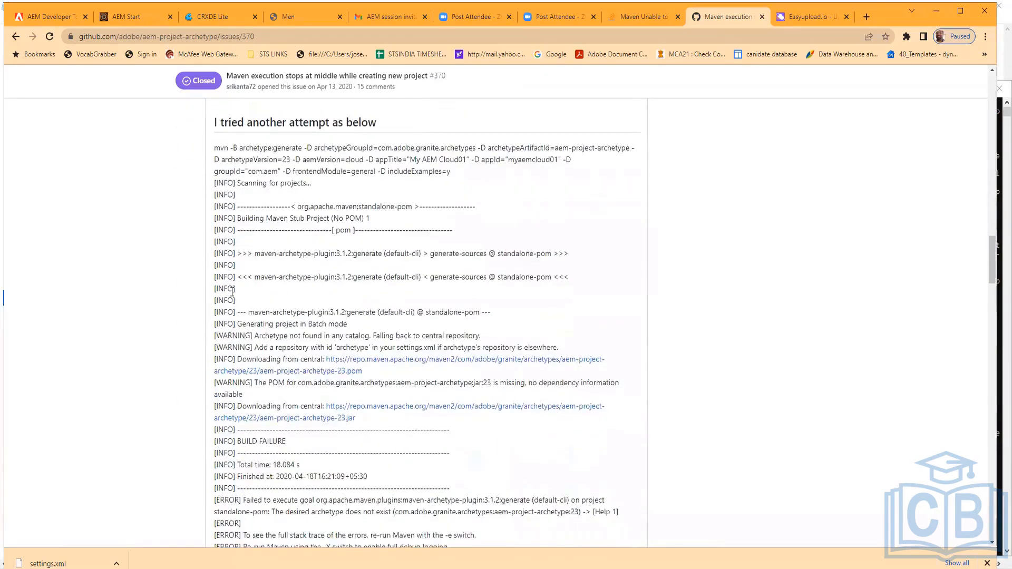
Open the Maven Archetype Plugin 'Generate project in batch mode' page and select its example mvn archetype:generate command
{"action": "key", "text": "alt+Left"}
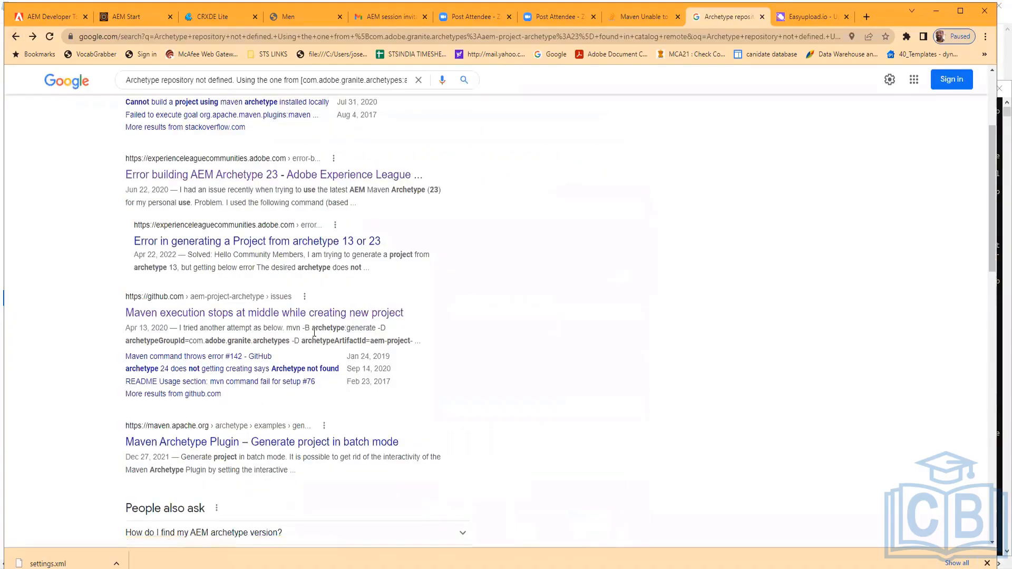
{"action": "scroll", "coordinate": [314, 332], "scroll_direction": "up", "scroll_amount": 3}
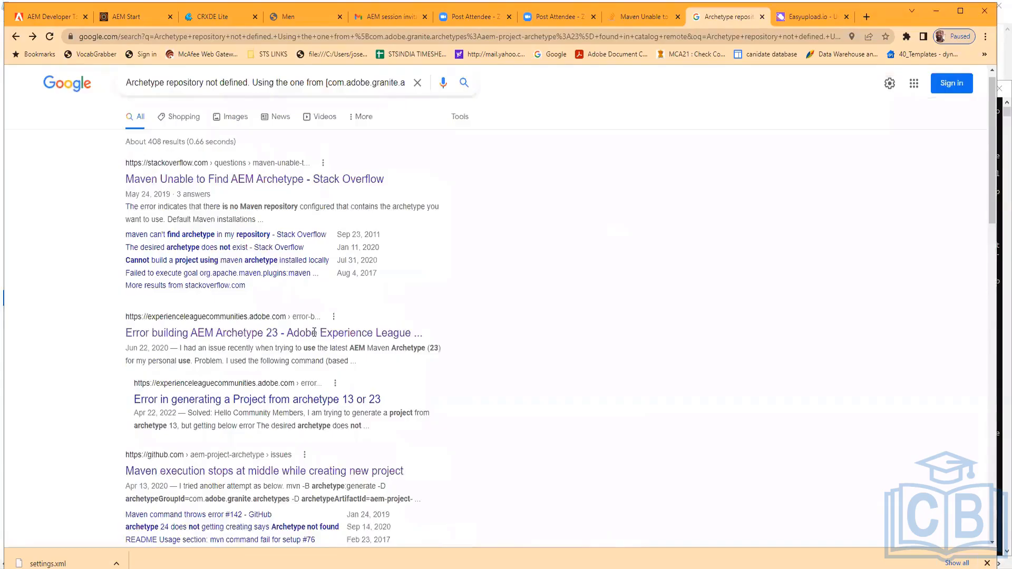
{"action": "scroll", "coordinate": [219, 275], "scroll_direction": "down", "scroll_amount": 6}
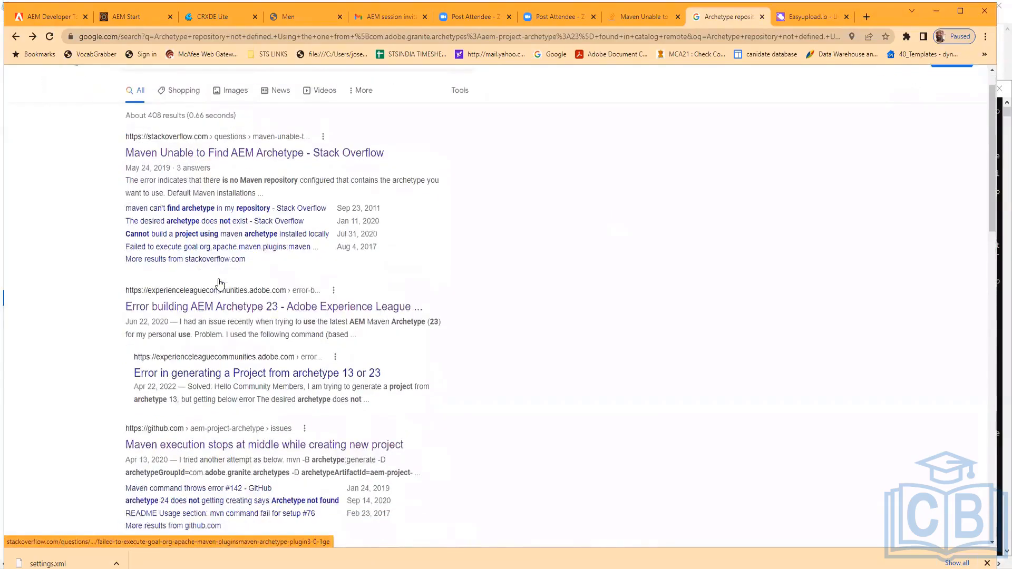
{"action": "left_click", "coordinate": [248, 275]}
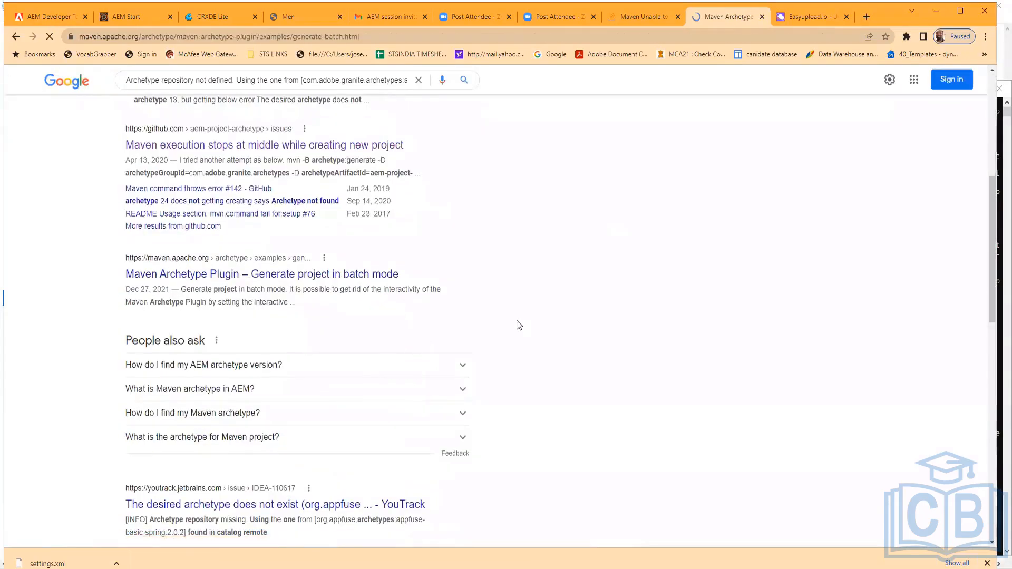
{"action": "scroll", "coordinate": [517, 319], "scroll_direction": "down", "scroll_amount": 3}
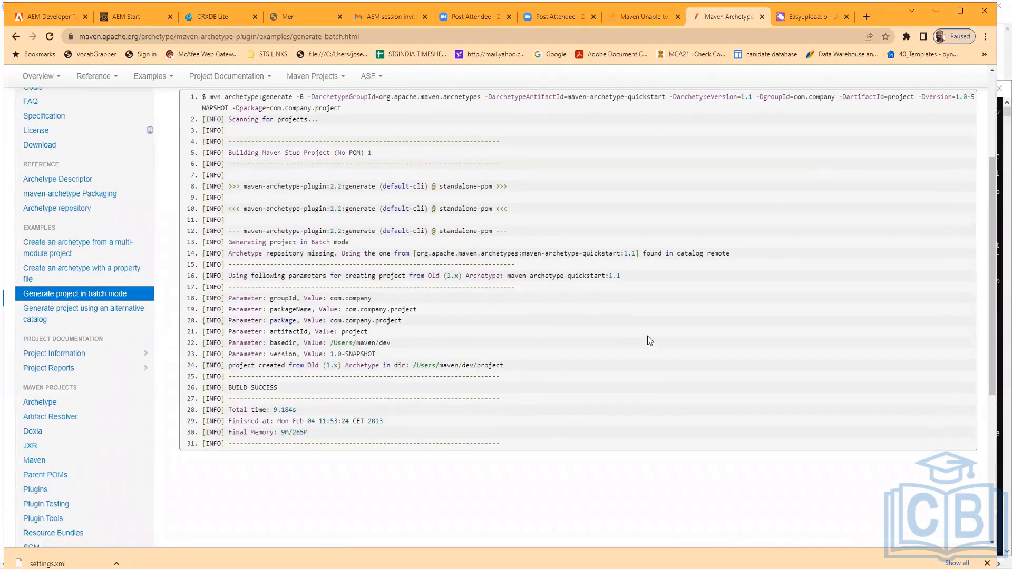
{"action": "scroll", "coordinate": [648, 341], "scroll_direction": "up", "scroll_amount": 1}
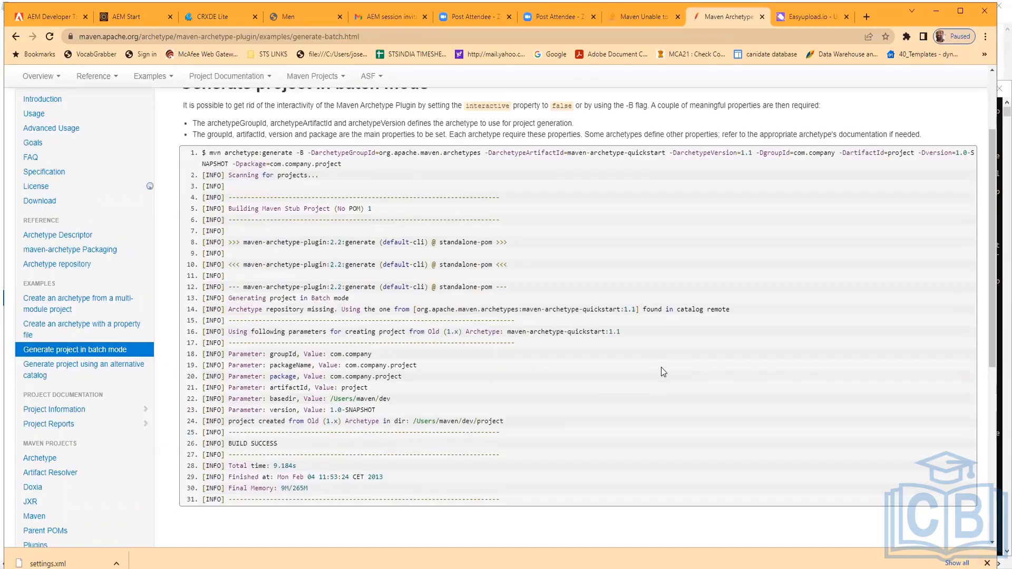
{"action": "scroll", "coordinate": [663, 371], "scroll_direction": "down", "scroll_amount": 1}
{"action": "scroll", "coordinate": [662, 371], "scroll_direction": "up", "scroll_amount": 2}
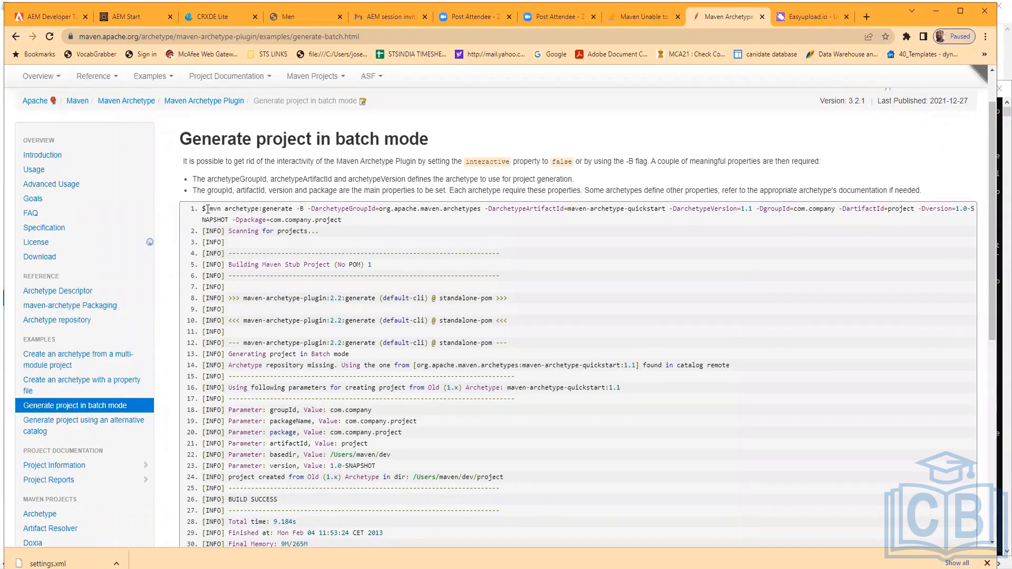
{"action": "left_click_drag", "start_coordinate": [209, 208], "coordinate": [346, 223]}
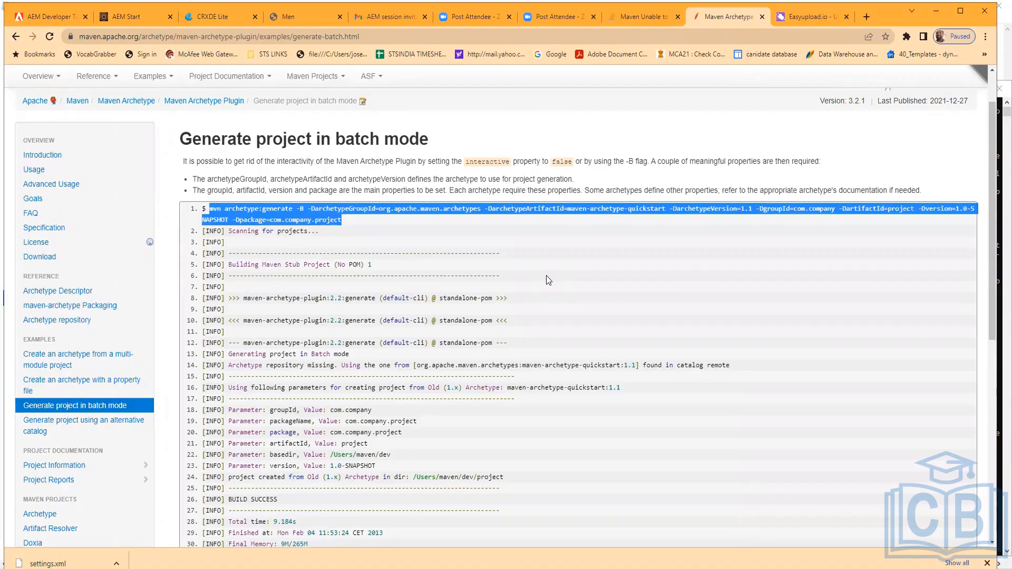
{"action": "scroll", "coordinate": [548, 280], "scroll_direction": "down", "scroll_amount": 1}
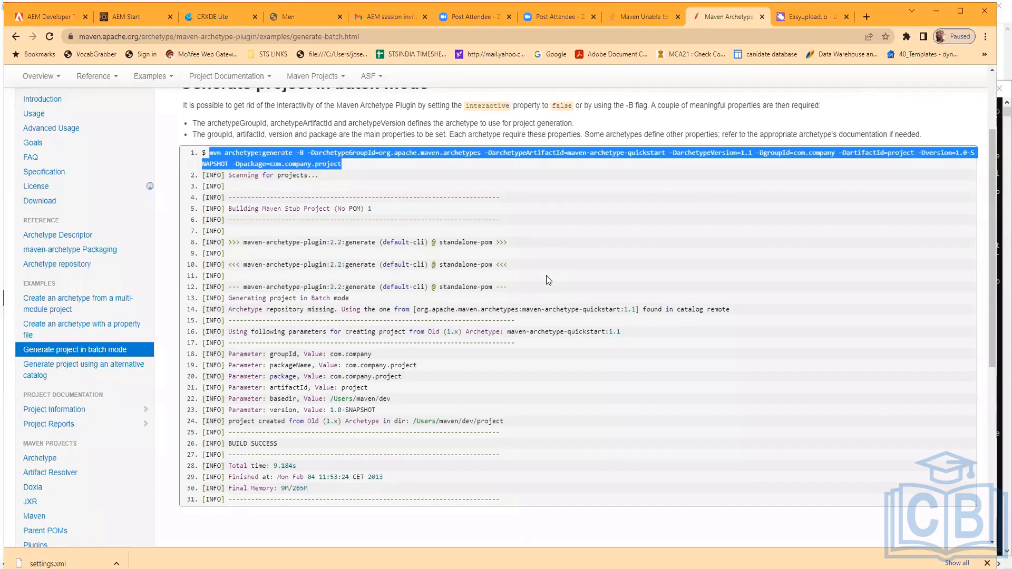
Review the batch-mode example command and its output on the Maven Archetype Plugin page
{"action": "scroll", "coordinate": [548, 279], "scroll_direction": "up", "scroll_amount": 1}
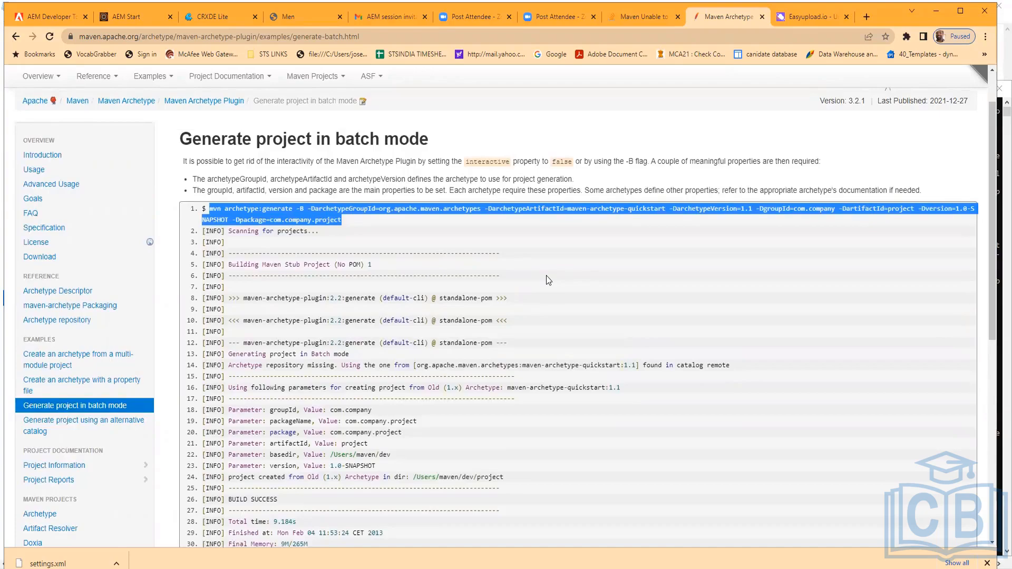
{"action": "scroll", "coordinate": [548, 280], "scroll_direction": "up", "scroll_amount": 1}
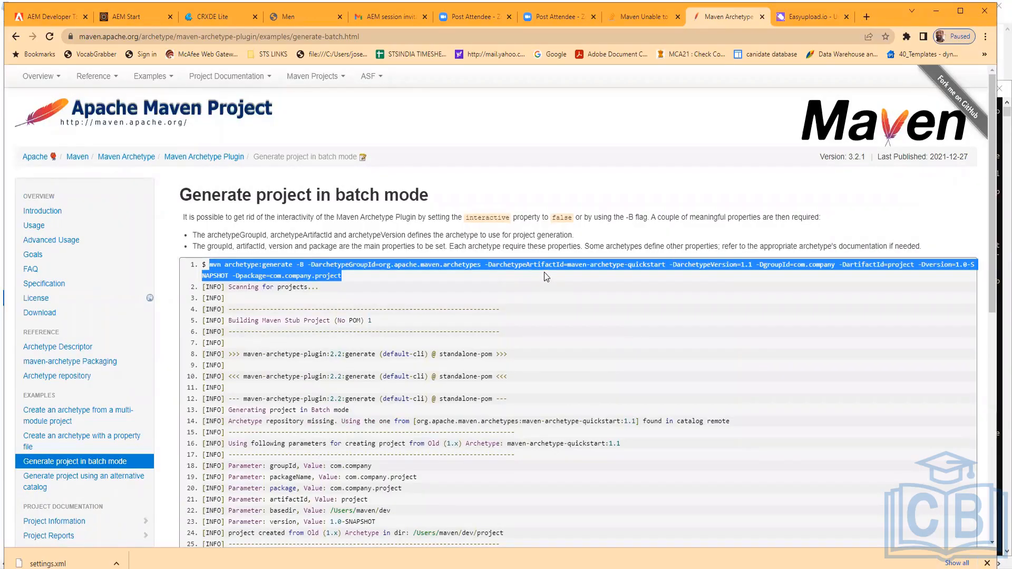
{"action": "scroll", "coordinate": [543, 272], "scroll_direction": "down", "scroll_amount": 2}
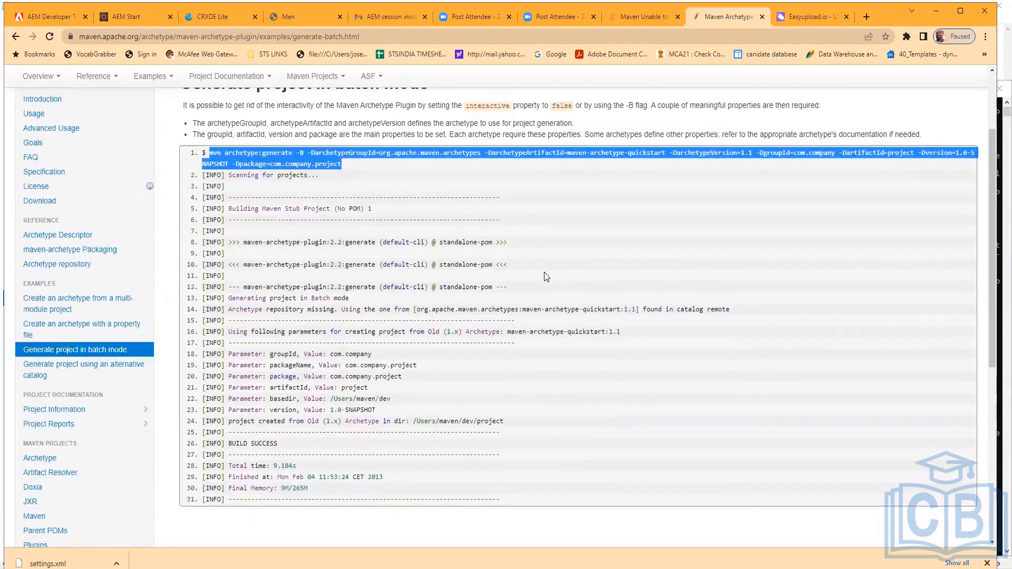
{"action": "scroll", "coordinate": [543, 273], "scroll_direction": "down", "scroll_amount": 3}
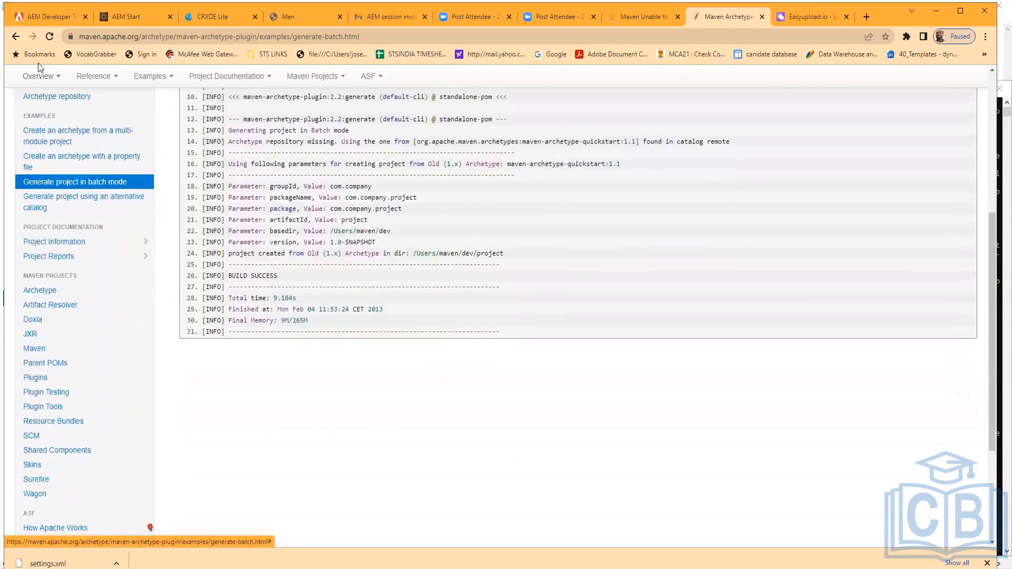
Return to the search results and read the sourcecode.com article 'Errors while building the latest AEM Project Archetype 24 on MacOS'
{"action": "left_click", "coordinate": [15, 37]}
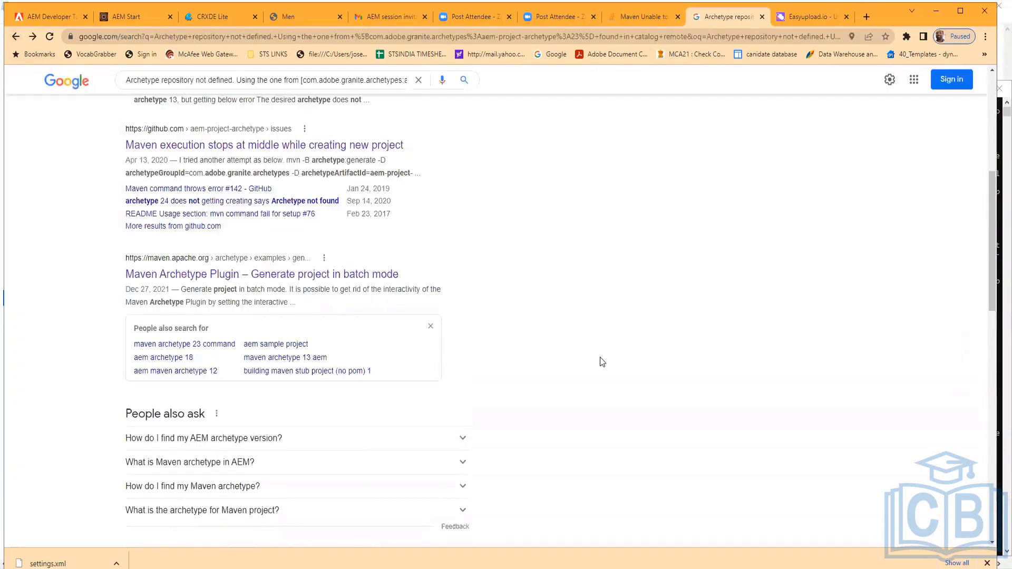
{"action": "scroll", "coordinate": [598, 361], "scroll_direction": "down", "scroll_amount": 8}
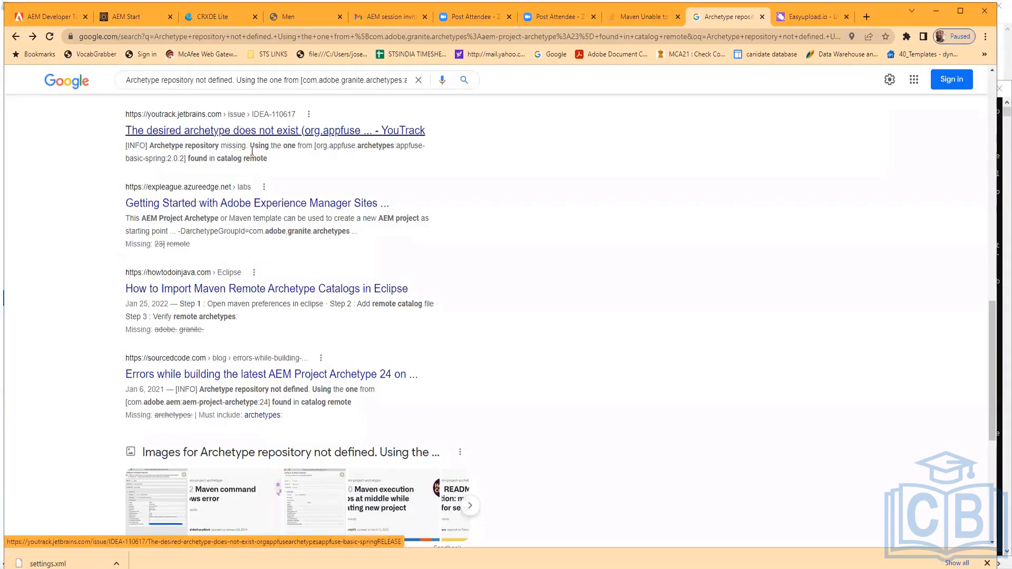
{"action": "scroll", "coordinate": [364, 327], "scroll_direction": "down", "scroll_amount": 1}
{"action": "scroll", "coordinate": [365, 326], "scroll_direction": "down", "scroll_amount": 3}
{"action": "left_click", "coordinate": [291, 207]}
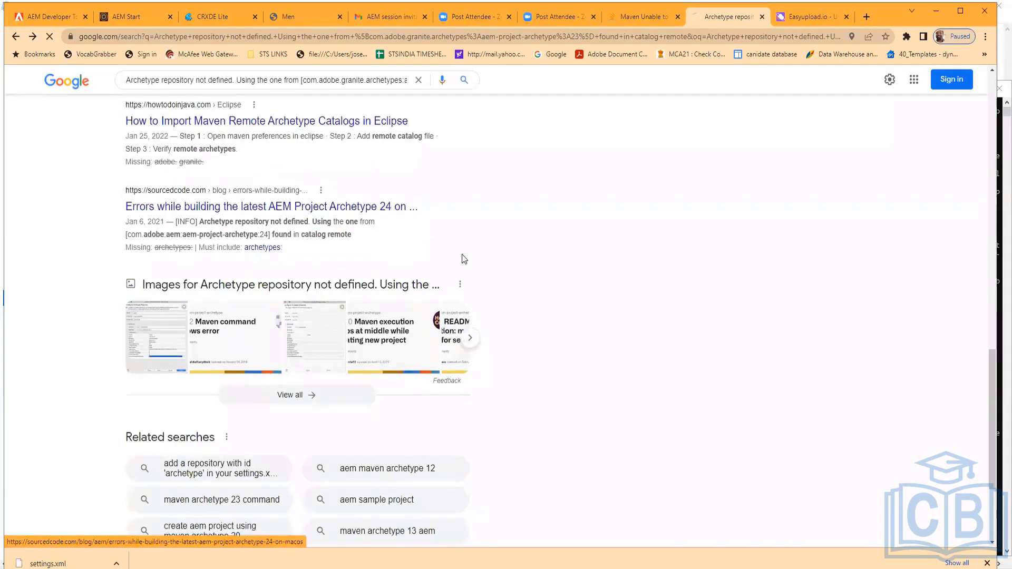
{"action": "scroll", "coordinate": [472, 322], "scroll_direction": "down", "scroll_amount": 4}
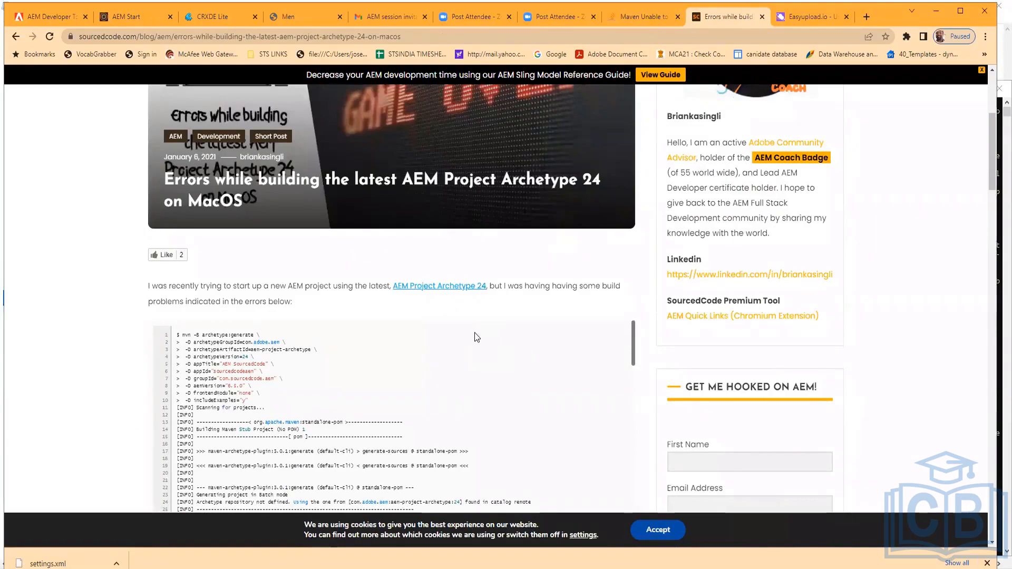
{"action": "scroll", "coordinate": [476, 337], "scroll_direction": "down", "scroll_amount": 7}
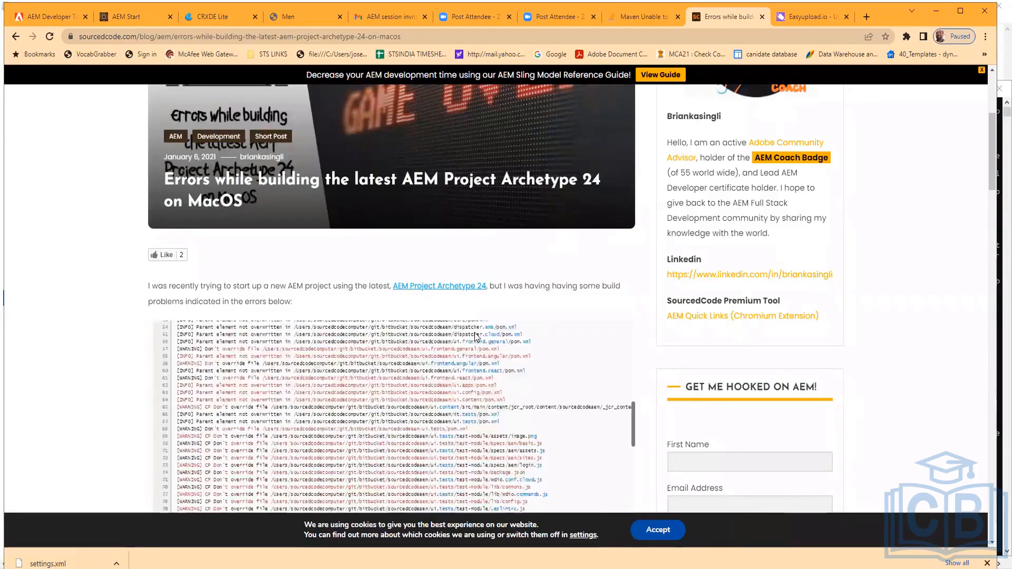
{"action": "scroll", "coordinate": [476, 336], "scroll_direction": "down", "scroll_amount": 8}
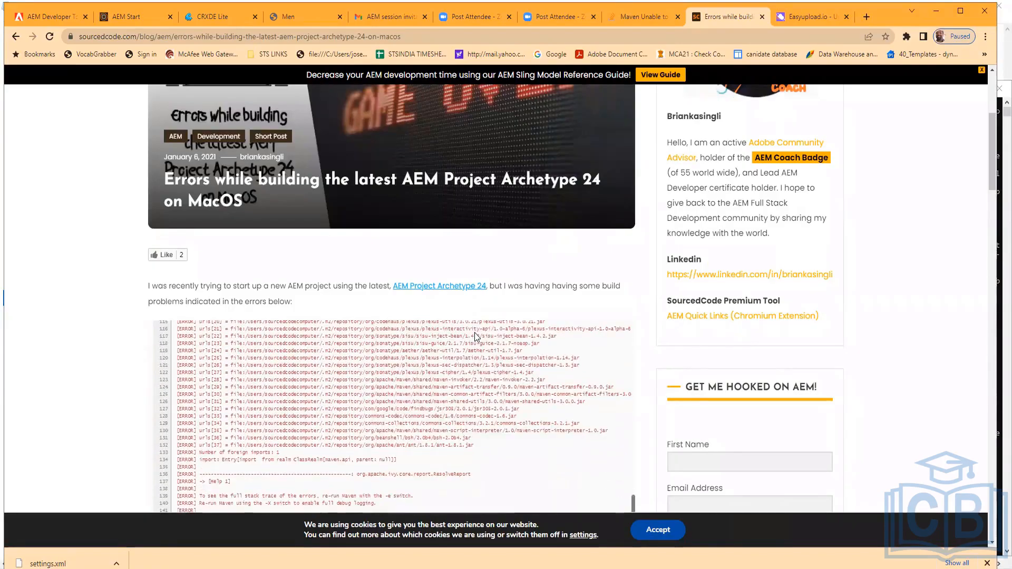
Go back to the results and open the HowToDoInJava article on importing Maven remote archetype catalogs in Eclipse
{"action": "left_click", "coordinate": [16, 36]}
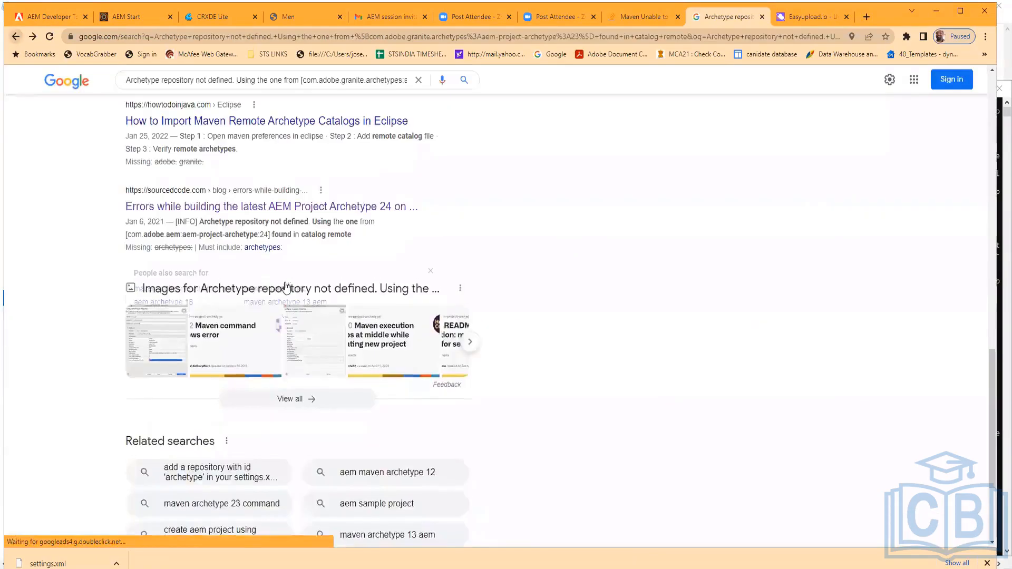
{"action": "scroll", "coordinate": [285, 279], "scroll_direction": "up", "scroll_amount": 3}
{"action": "left_click", "coordinate": [279, 290]}
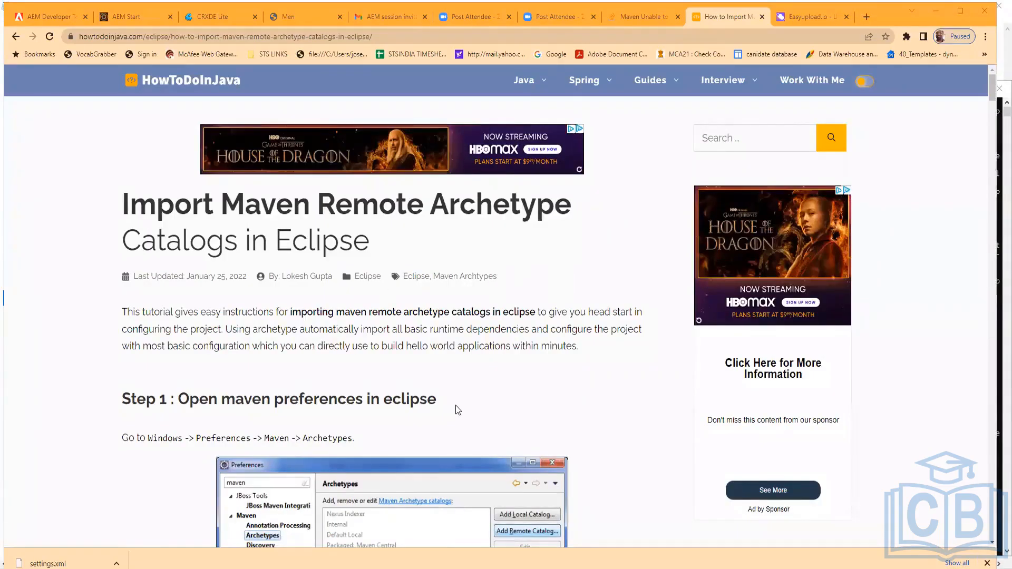
{"action": "scroll", "coordinate": [458, 402], "scroll_direction": "down", "scroll_amount": 2}
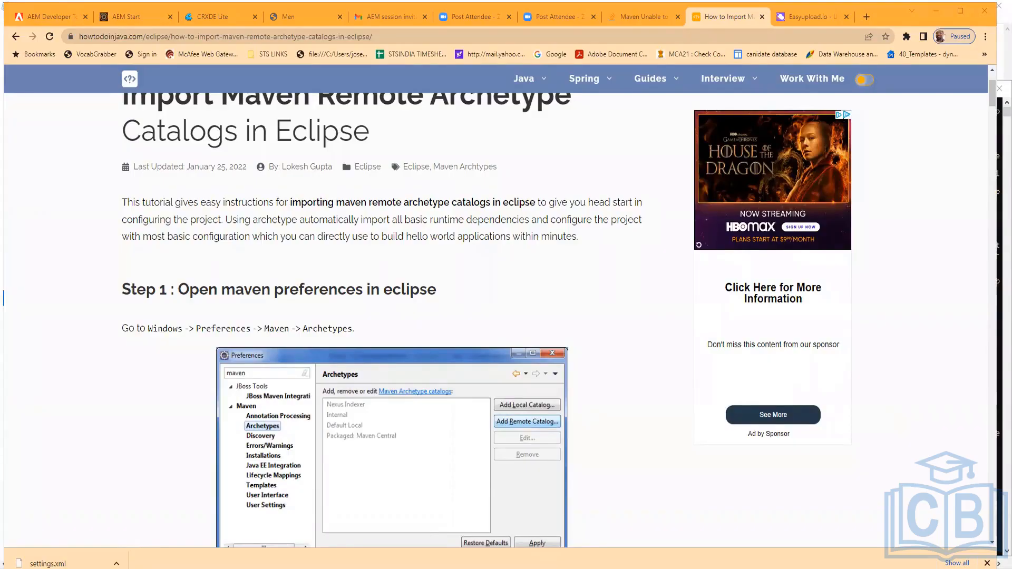
Paste a new archetype command line into the notes with archetypeGroupId com.adobe.aem and archetypeVersion 23, and select it
{"action": "left_click", "coordinate": [576, 499]}
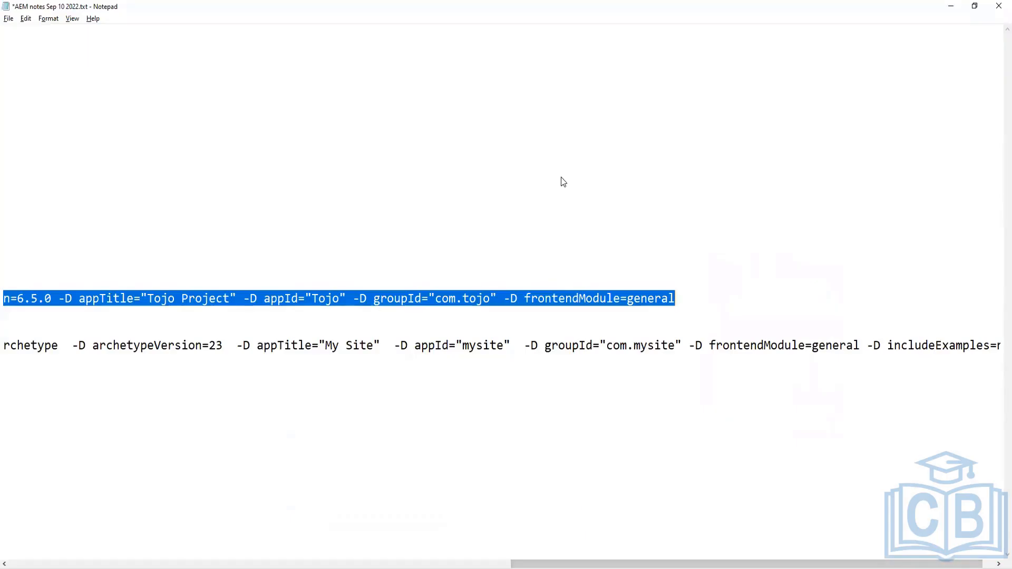
{"action": "left_click", "coordinate": [532, 318]}
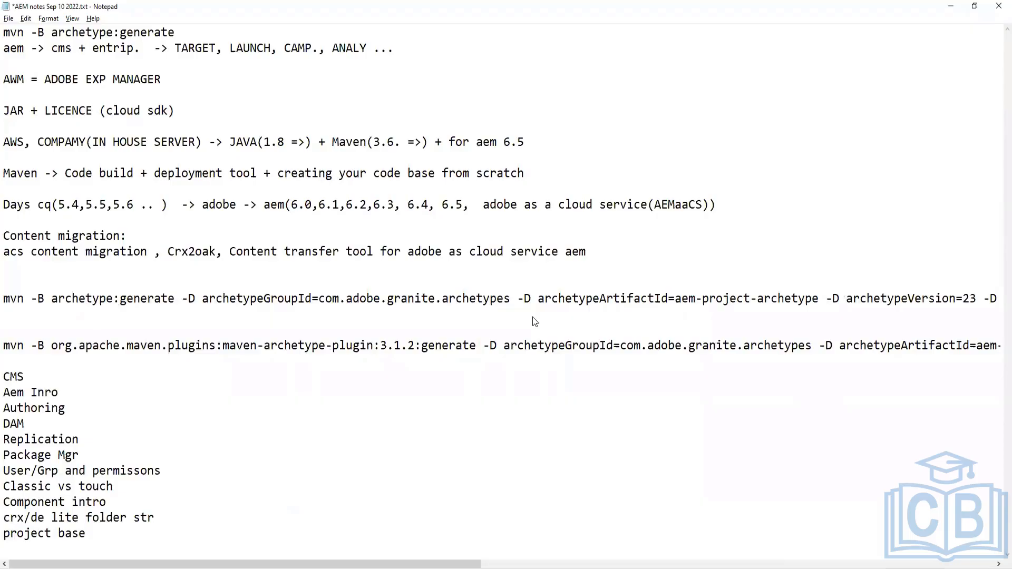
{"action": "key", "text": "ctrl+v"}
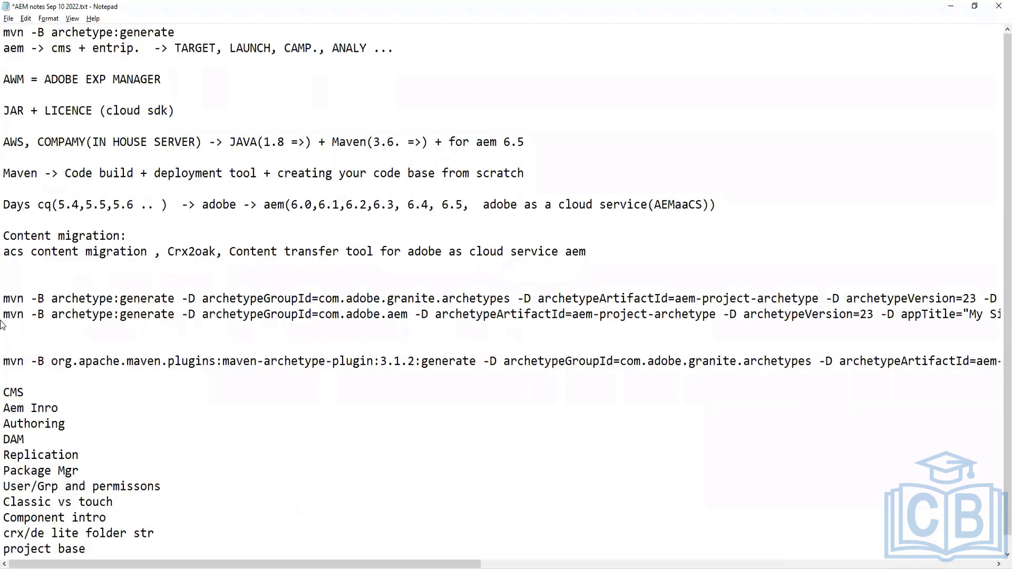
{"action": "key", "text": "shift+End"}
{"action": "key", "text": "ctrl+c"}
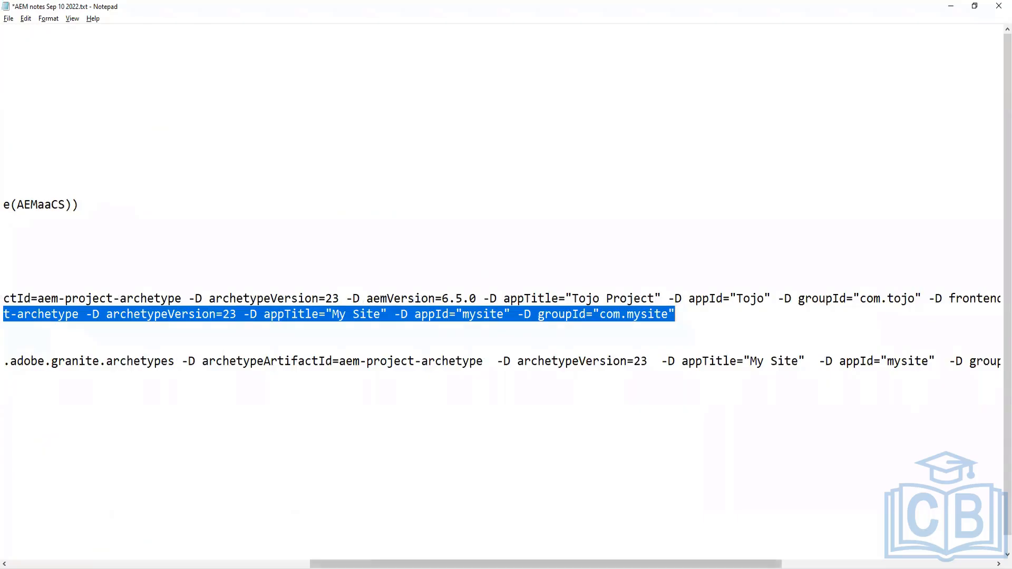
Run the com.adobe.aem archetype generate command in the Command Prompt
{"action": "key", "text": "alt+Tab"}
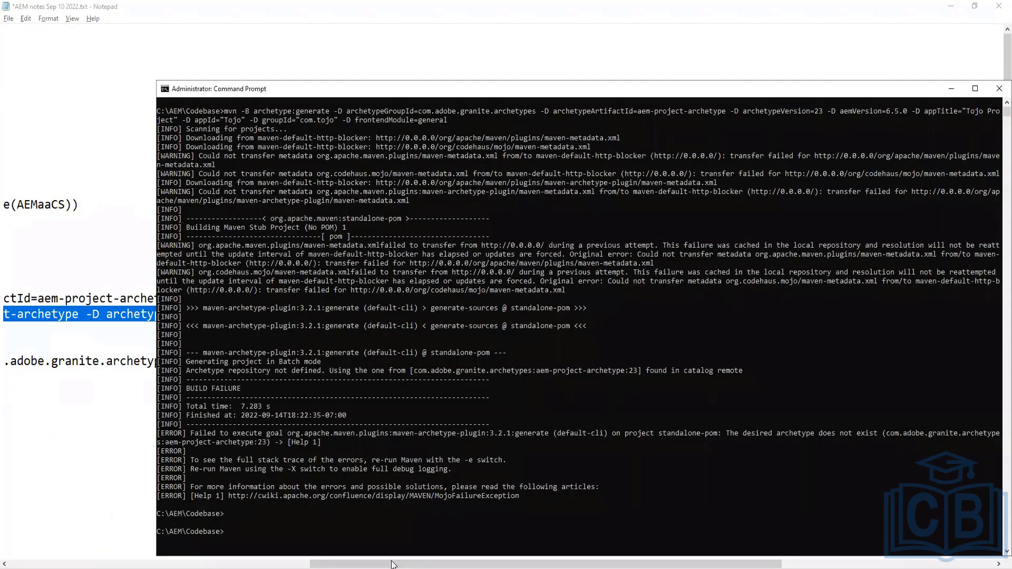
{"action": "key", "text": "ctrl+v"}
{"action": "key", "text": "Return"}
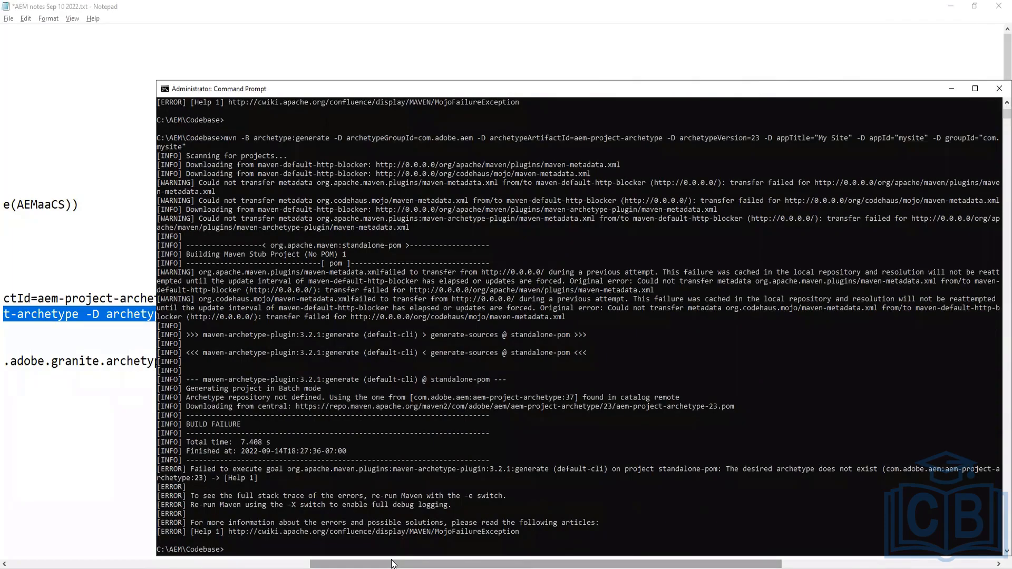
Examine the build failure output of the command in the Command Prompt
{"action": "left_click_drag", "start_coordinate": [473, 563], "coordinate": [485, 566]}
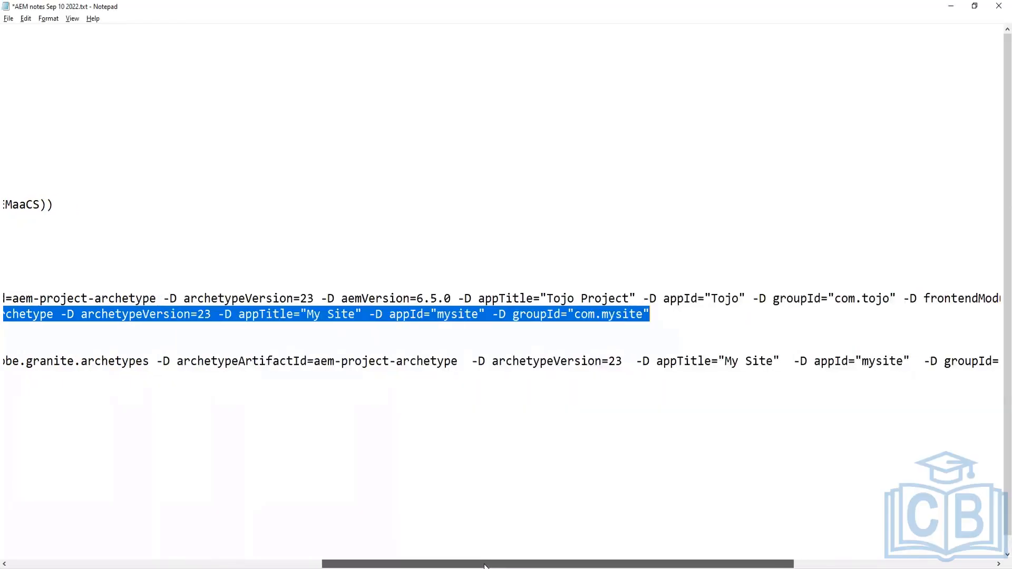
{"action": "key", "text": "alt+Tab"}
{"action": "left_click", "coordinate": [486, 566]}
{"action": "key", "text": "alt+Tab"}
{"action": "left_click", "coordinate": [457, 513]}
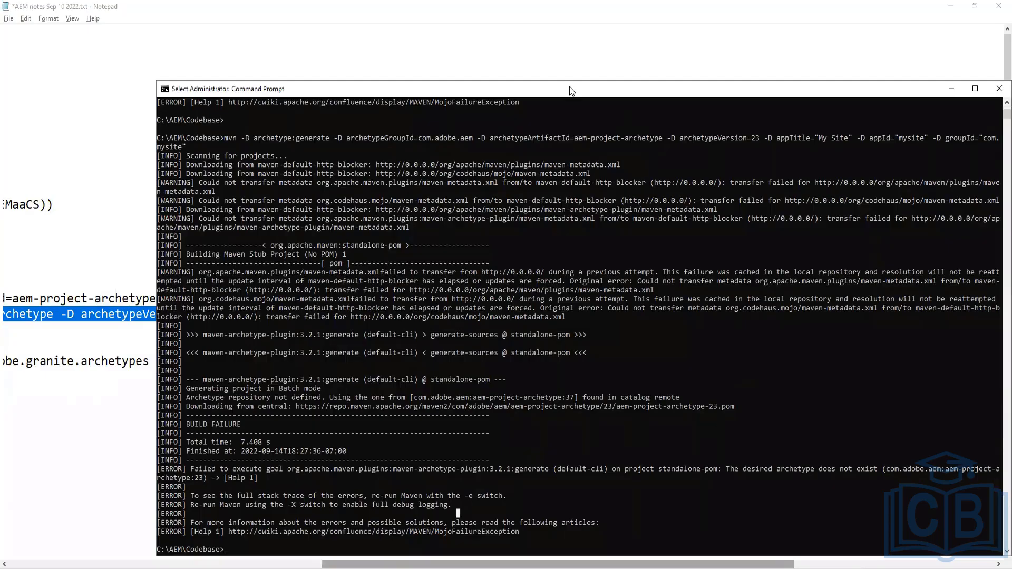
{"action": "left_click_drag", "start_coordinate": [570, 88], "coordinate": [533, 55]}
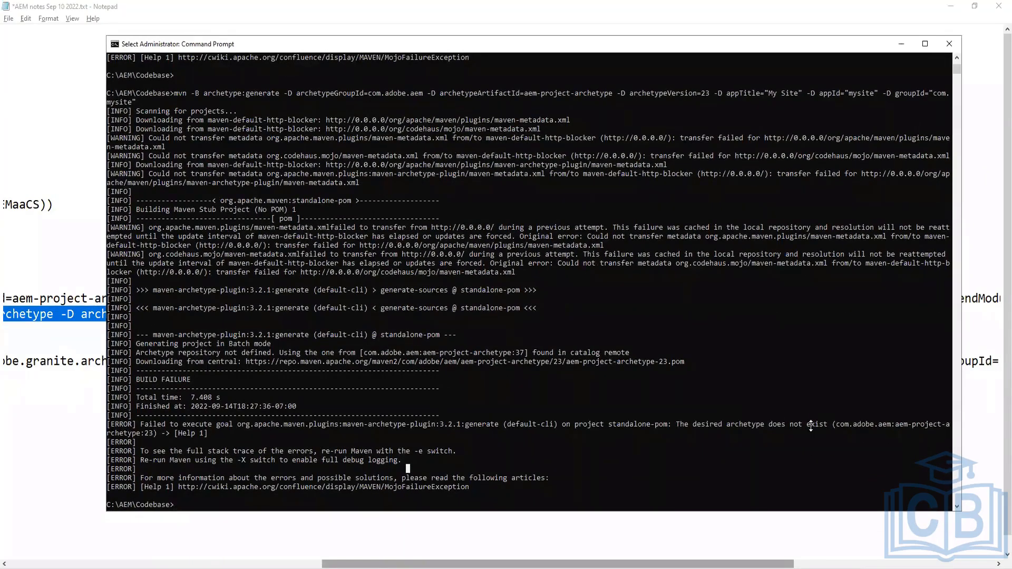
{"action": "left_click_drag", "start_coordinate": [810, 425], "coordinate": [954, 423]}
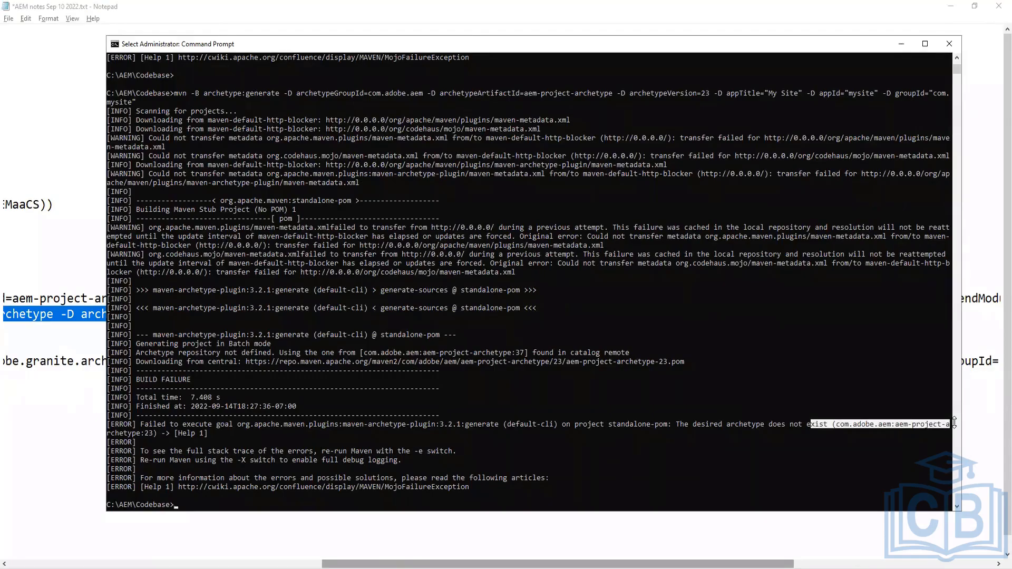
{"action": "left_click", "coordinate": [766, 450]}
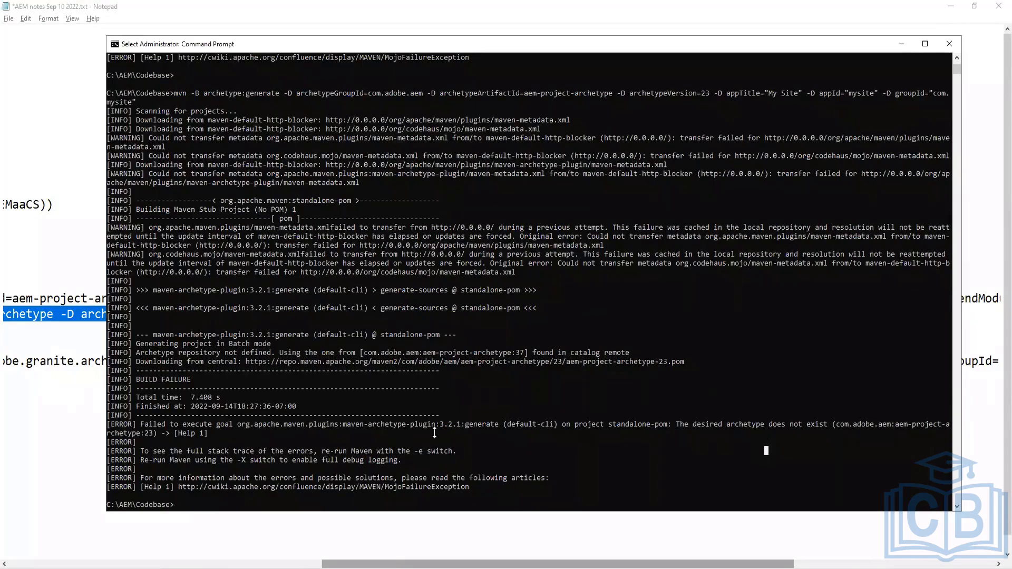
{"action": "left_click_drag", "start_coordinate": [440, 424], "coordinate": [457, 428]}
Clear the Command Prompt screen with cls
{"action": "type", "text": "cls"}
{"action": "key", "text": "Return"}
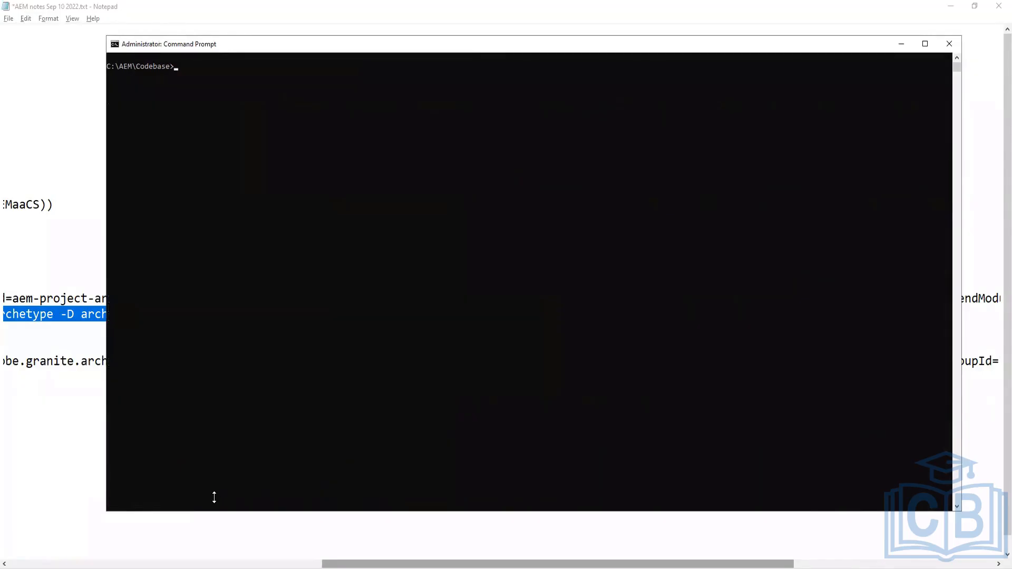
{"action": "type", "text": "cls"}
{"action": "key", "text": "Return"}
Paste the archetype command again, change archetypeVersion to 21, and run it
{"action": "key", "text": "ctrl+v"}
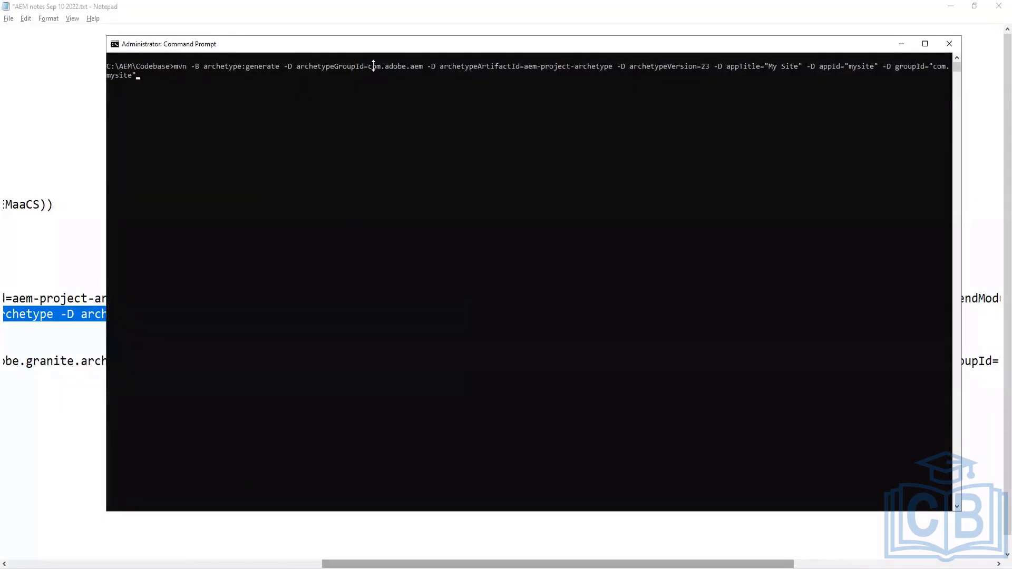
{"action": "left_click", "coordinate": [707, 66]}
{"action": "type", "text": "1"}
{"action": "key", "text": "BackSpace"}
{"action": "key", "text": "Escape"}
{"action": "type", "text": "mvn -B archetype:generate -D archetypeGroupId=com.adobe.granite.archetypes -D archetypeArtifactId=aem-project-archetype -D archetypeVersion=23 -D aemVersion=6.5.0 -D appTitle=\"Tojo Project\" -D appId=\"Tojo\" -D groupId=\"com.tojo\" -D frontendModule=general"}
{"action": "key", "text": "Up"}
{"action": "left_click", "coordinate": [181, 66]}
{"action": "key", "text": "Escape"}
{"action": "left_click", "coordinate": [707, 67]}
{"action": "key", "text": "Escape"}
{"action": "left_click", "coordinate": [707, 67]}
{"action": "key", "text": "Escape"}
{"action": "left_click", "coordinate": [706, 66]}
{"action": "key", "text": "Escape"}
{"action": "key", "text": "Left"}
{"action": "key", "text": "Left"}
{"action": "key", "text": "Left"}
{"action": "key", "text": "Left"}
{"action": "key", "text": "Left"}
{"action": "key", "text": "Left"}
{"action": "key", "text": "Left"}
{"action": "key", "text": "Left"}
{"action": "key", "text": "Left"}
{"action": "key", "text": "BackSpace"}
{"action": "type", "text": "1"}
{"action": "left_click", "coordinate": [159, 75]}
{"action": "left_click", "coordinate": [146, 75]}
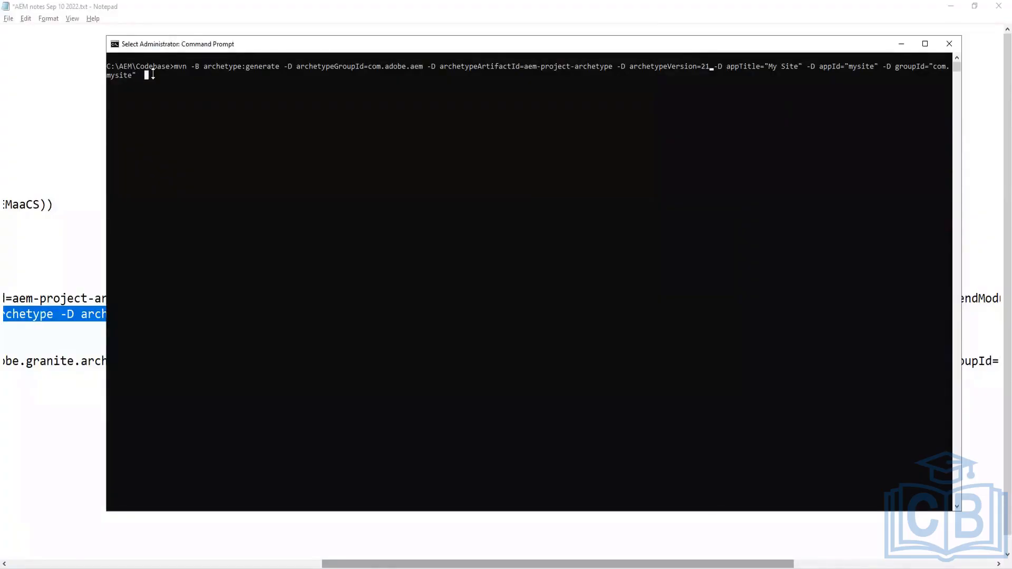
{"action": "key", "text": "Escape"}
{"action": "left_click", "coordinate": [138, 75]}
{"action": "key", "text": "Escape"}
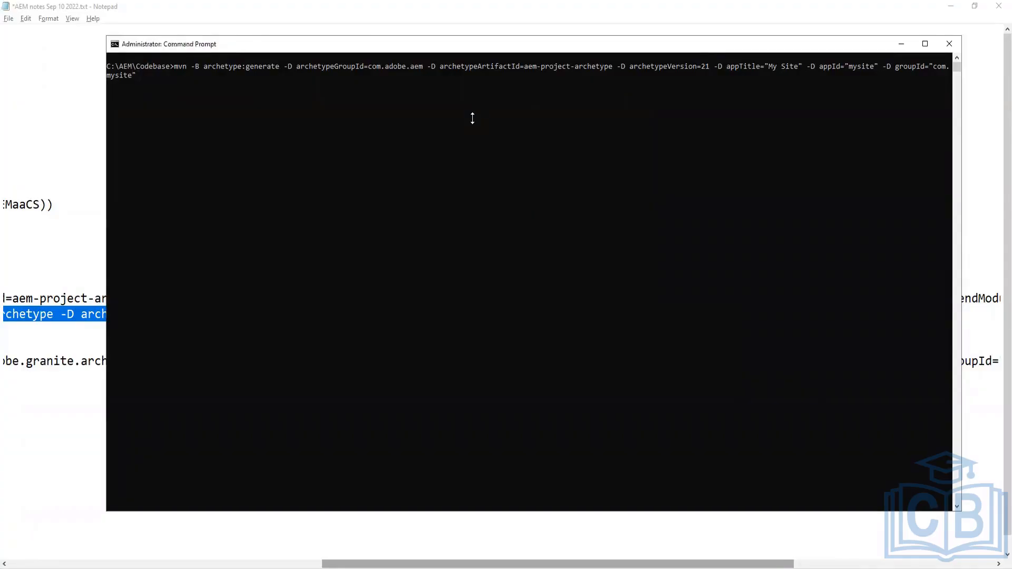
{"action": "key", "text": "Return"}
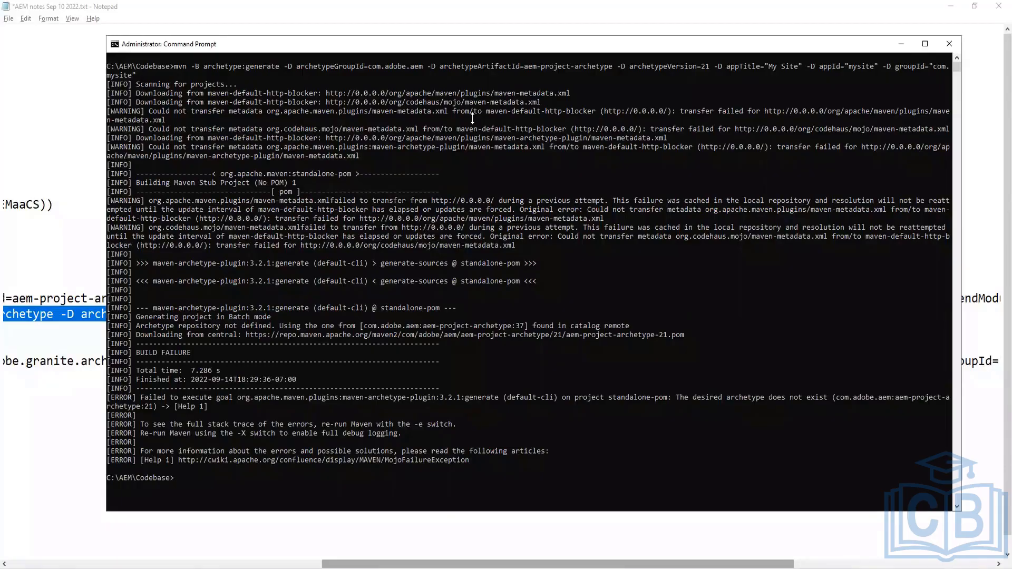
Switch back to the HowToDoInJava article and read its steps for adding and verifying a remote archetype catalog
{"action": "key", "text": "alt+Tab"}
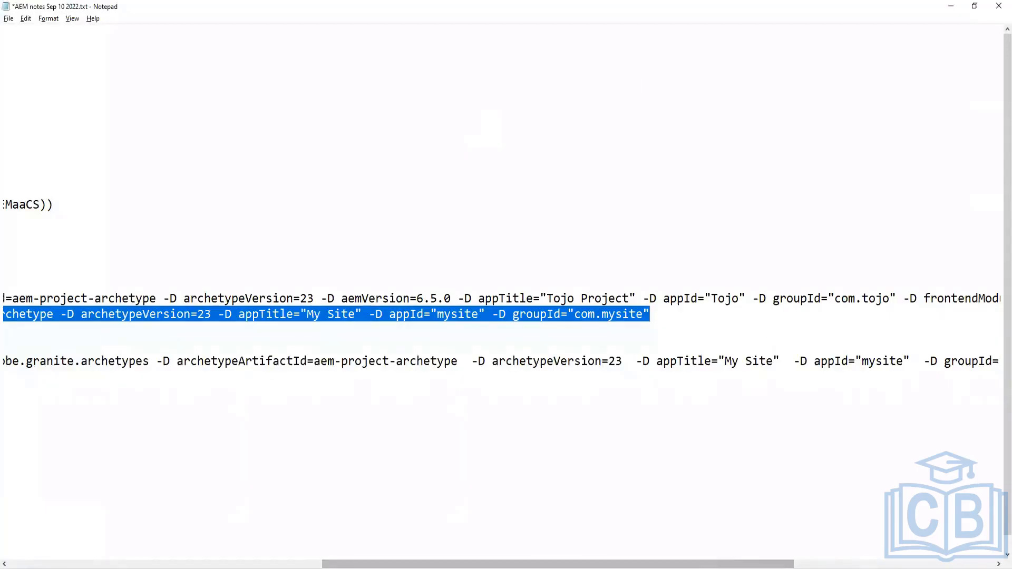
{"action": "left_click_drag", "start_coordinate": [323, 564], "coordinate": [9, 563]}
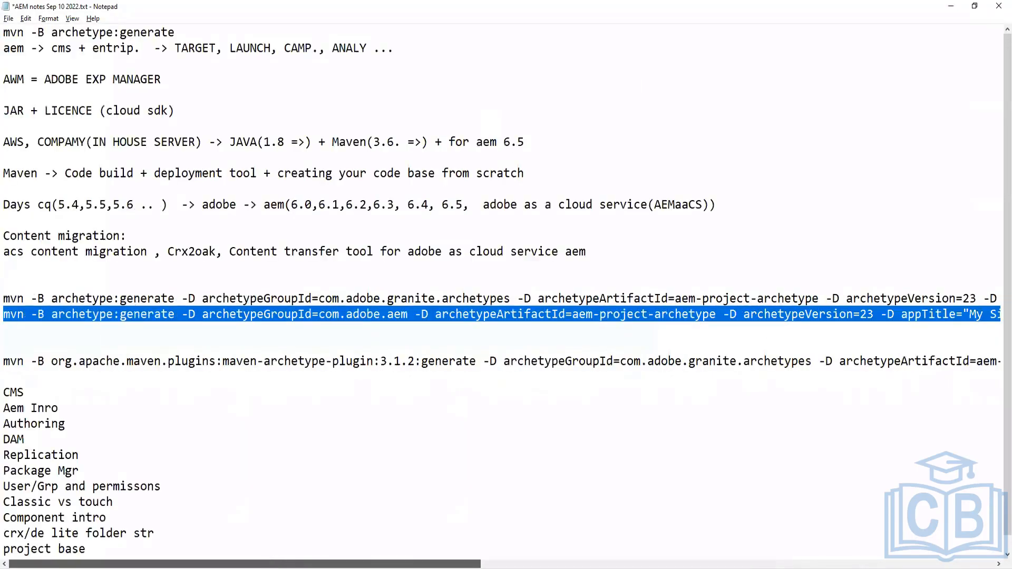
{"action": "left_click", "coordinate": [271, 568]}
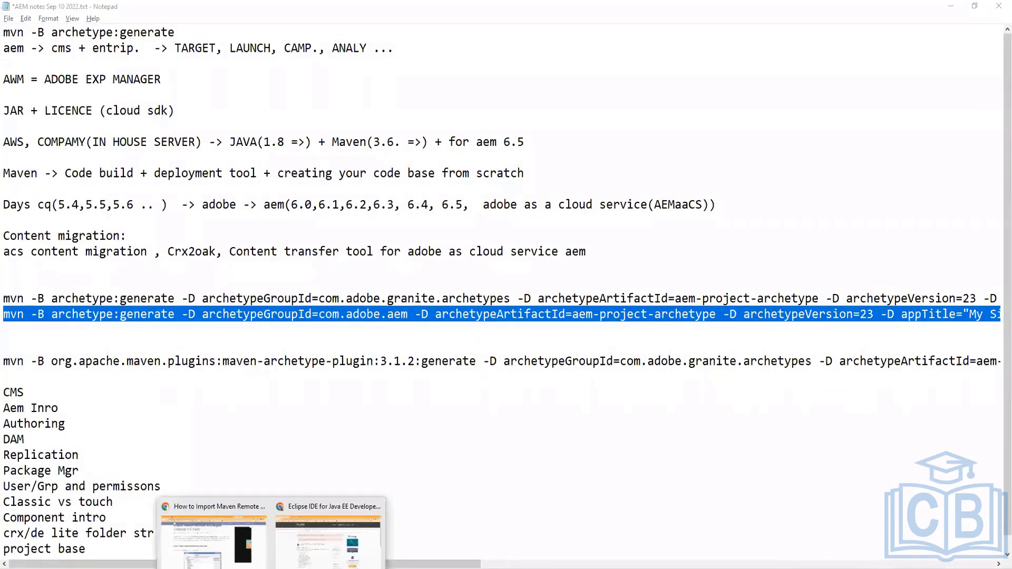
{"action": "left_click", "coordinate": [208, 554]}
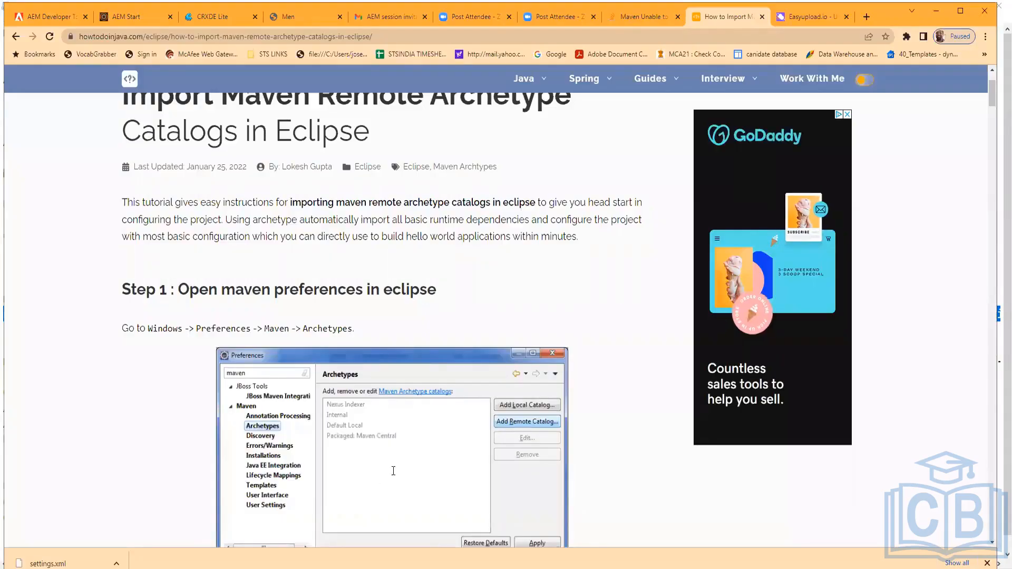
{"action": "scroll", "coordinate": [398, 471], "scroll_direction": "down", "scroll_amount": 10}
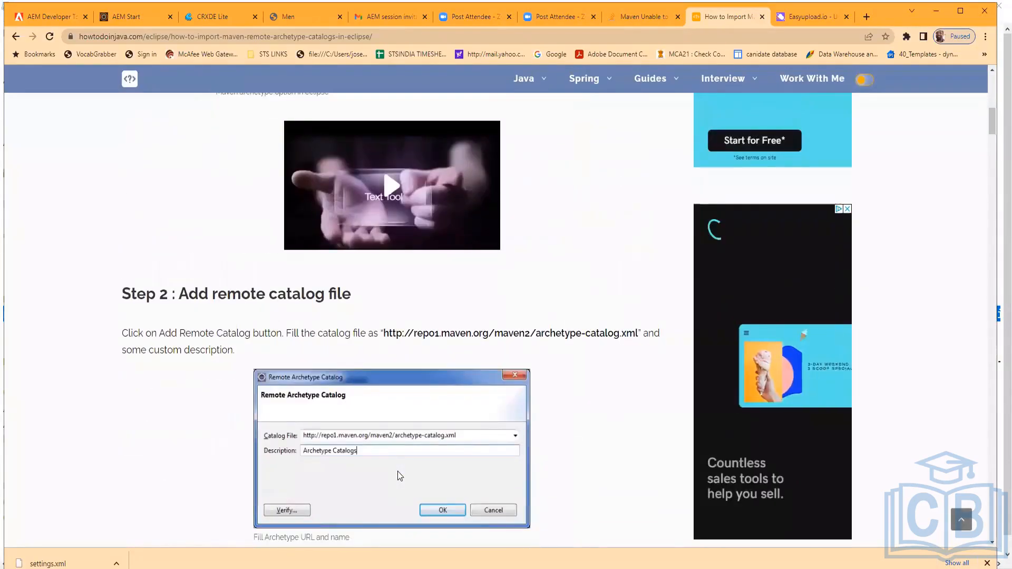
{"action": "scroll", "coordinate": [397, 471], "scroll_direction": "down", "scroll_amount": 7}
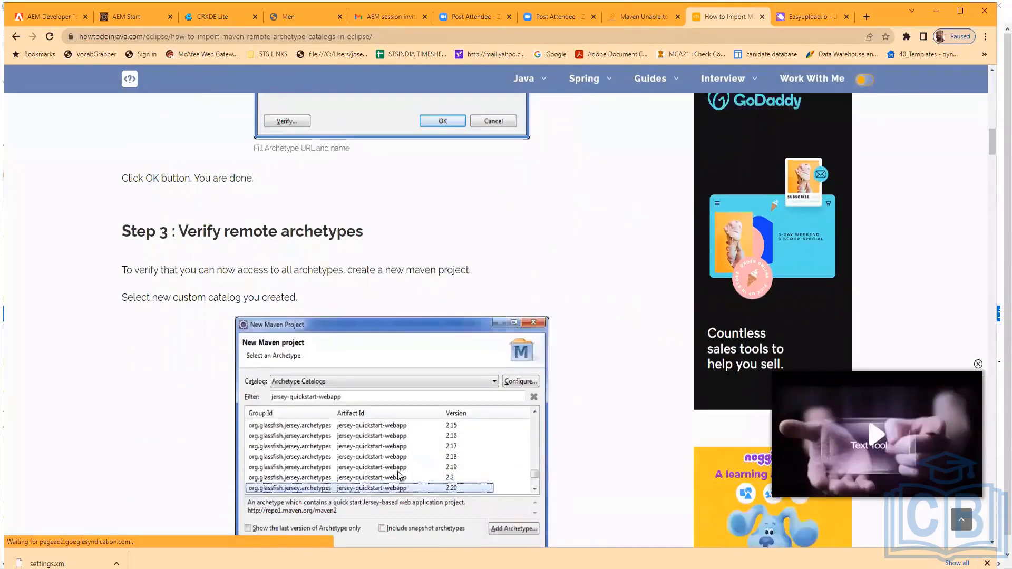
{"action": "scroll", "coordinate": [397, 471], "scroll_direction": "down", "scroll_amount": 5}
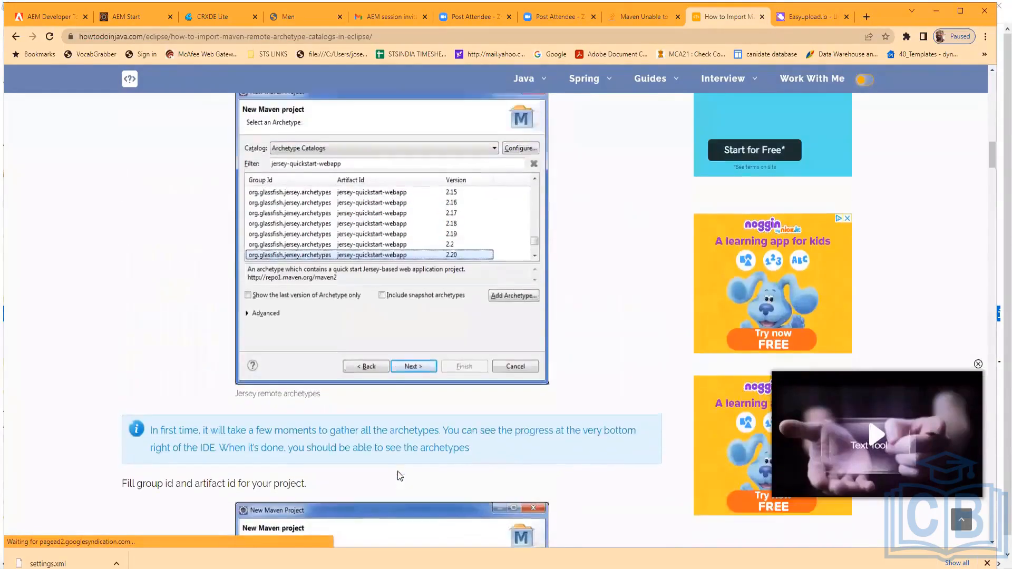
{"action": "scroll", "coordinate": [397, 471], "scroll_direction": "up", "scroll_amount": 3}
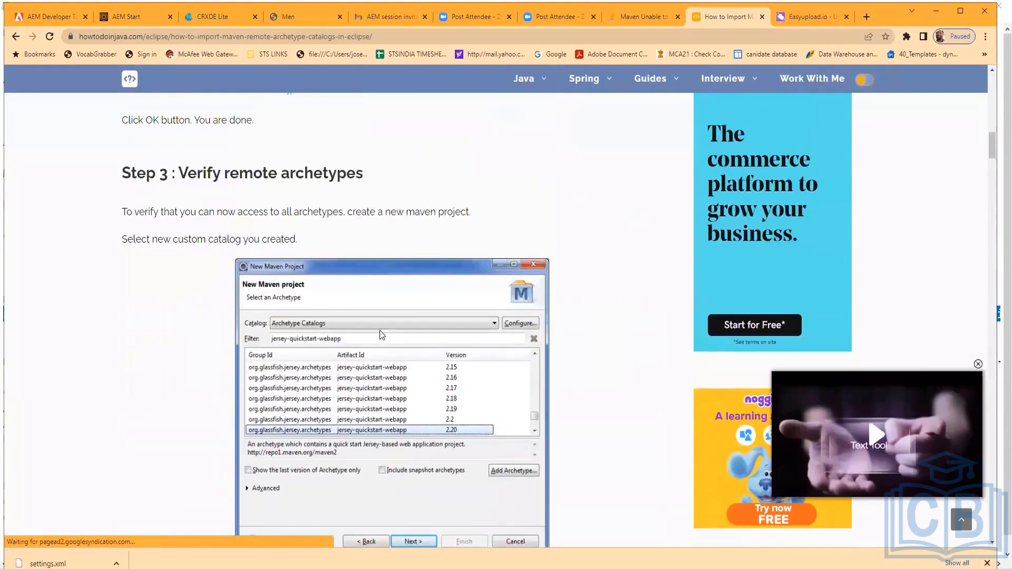
Review the HowToDoInJava article from the top through its steps for opening archetype preferences and adding a remote catalog
{"action": "left_click_drag", "start_coordinate": [992, 162], "coordinate": [994, 68]}
{"action": "scroll", "coordinate": [992, 170], "scroll_direction": "down", "scroll_amount": 2}
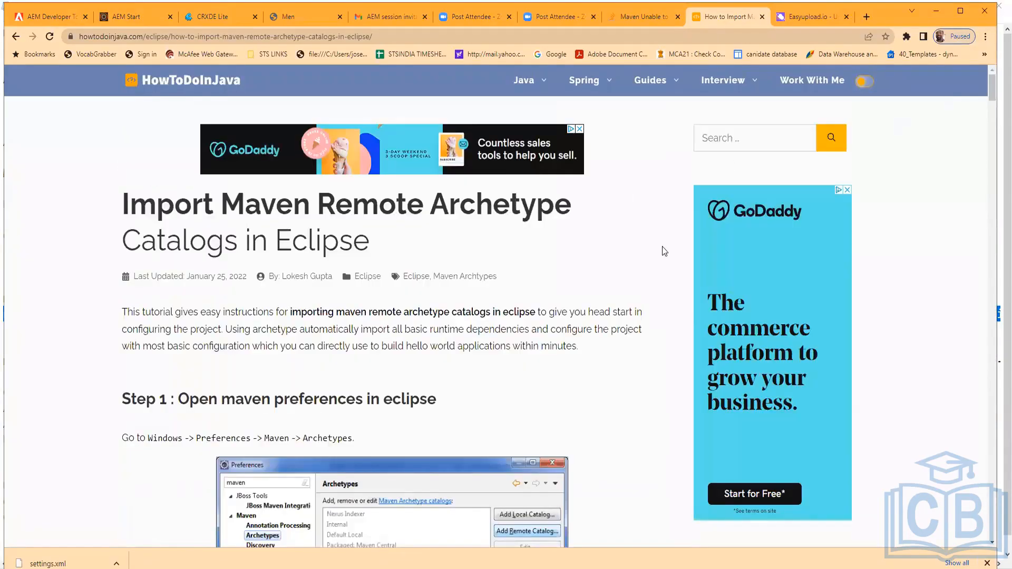
{"action": "scroll", "coordinate": [656, 251], "scroll_direction": "down", "scroll_amount": 3}
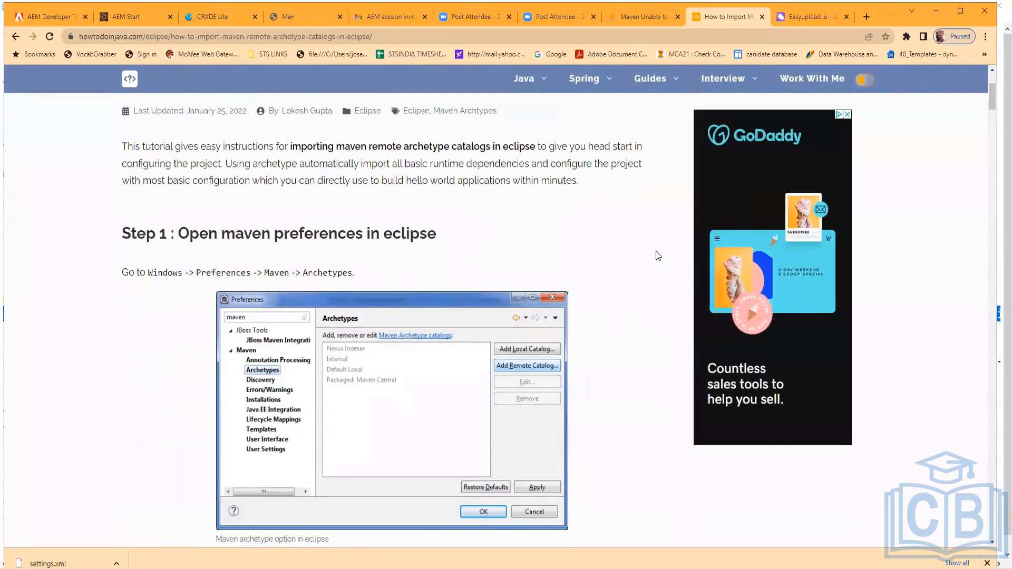
{"action": "scroll", "coordinate": [601, 489], "scroll_direction": "down", "scroll_amount": 5}
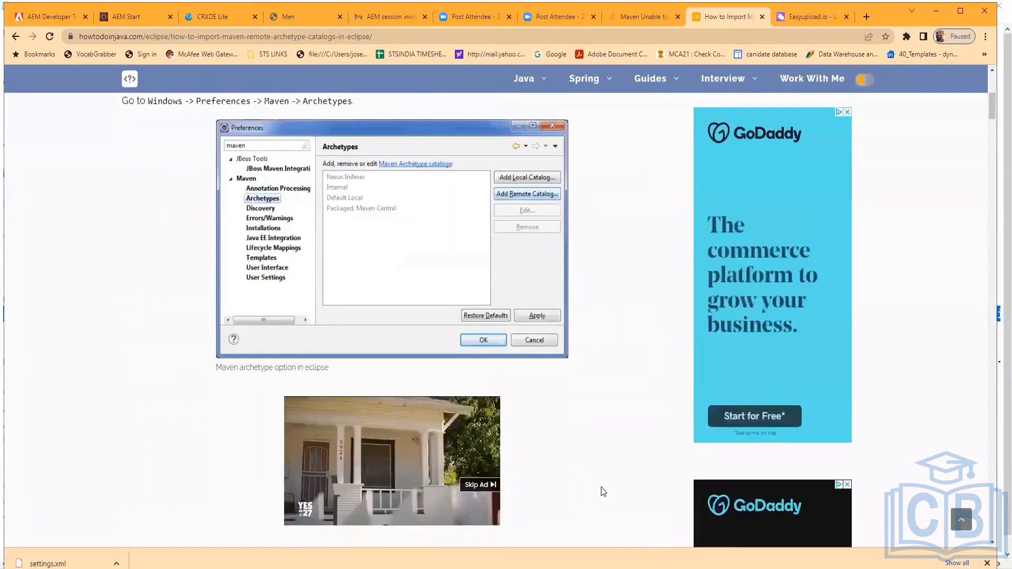
{"action": "scroll", "coordinate": [603, 491], "scroll_direction": "down", "scroll_amount": 3}
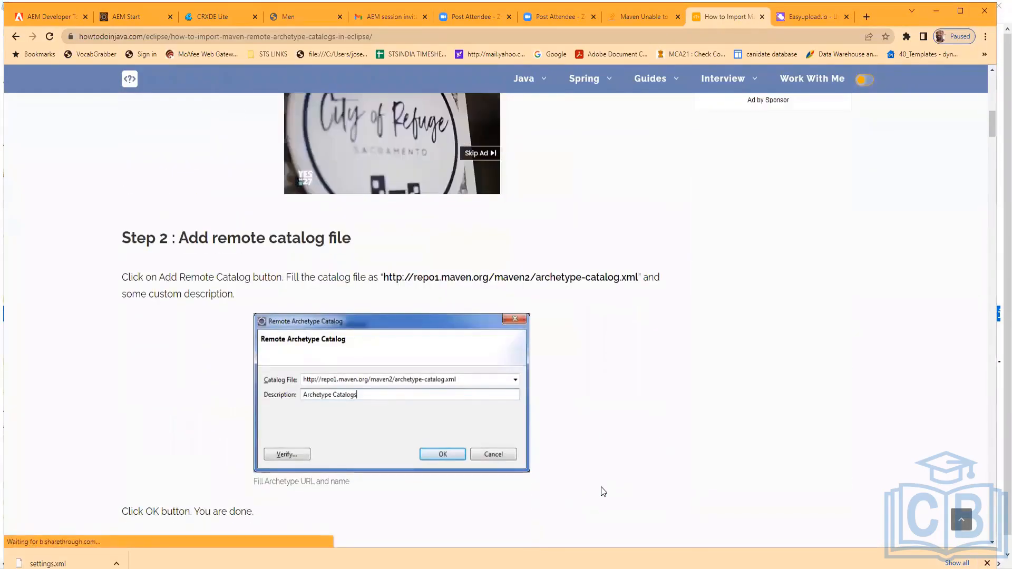
Switch to the Command Prompt and clear the screen with cls
{"action": "key", "text": "alt+Tab"}
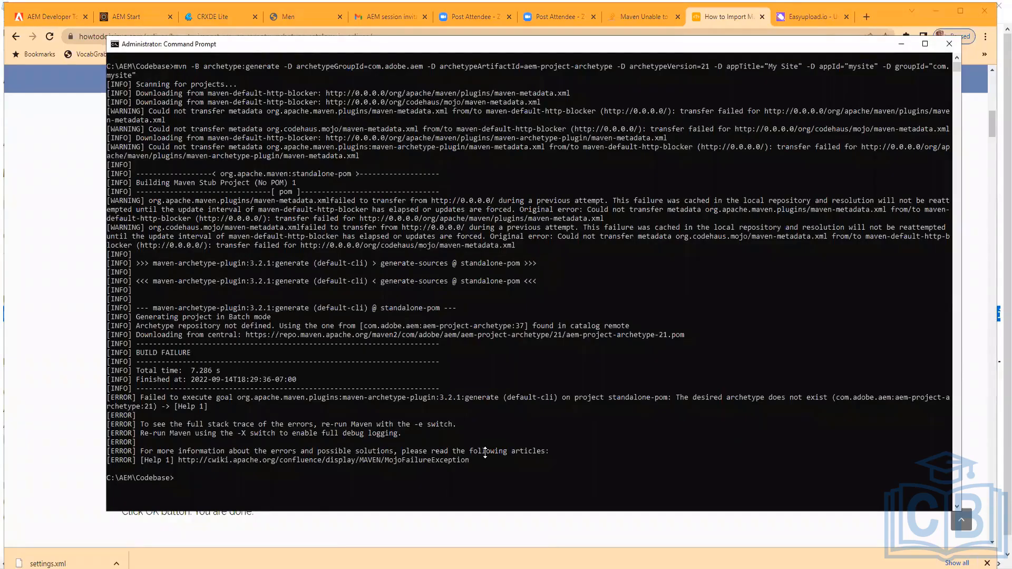
{"action": "type", "text": "cls"}
{"action": "key", "text": "Return"}
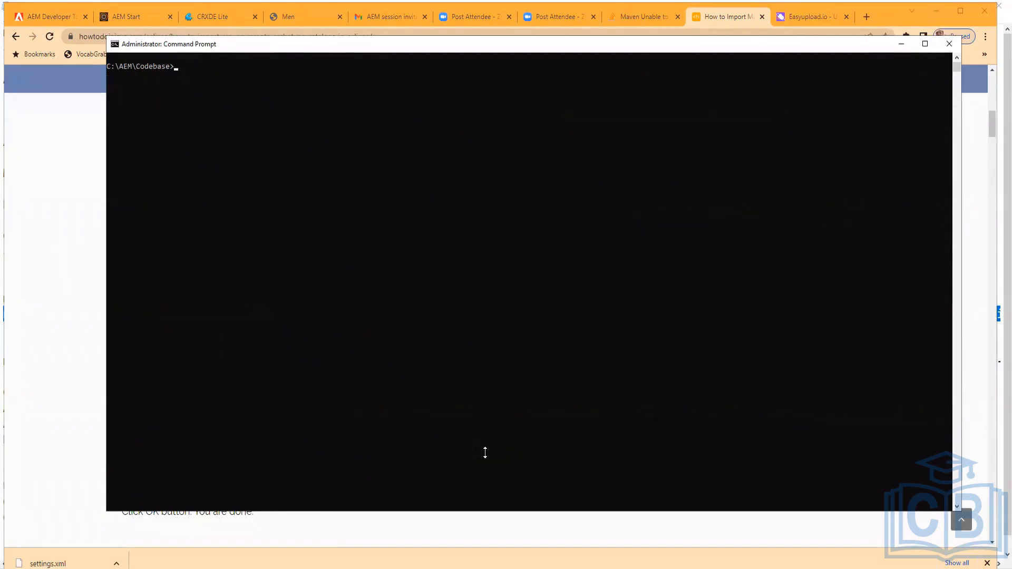
Paste the archetype command again, change archetypeVersion to 28, and run it
{"action": "type", "text": "cls"}
{"action": "key", "text": "Escape"}
{"action": "type", "text": "mvn -B archetype:generate -D archetypeGroupId=com.adobe.aem -D archetypeArtifactId=aem-project-archetype -D archetypeVersion=21 -D appTitle=\"My Site\" -D appId=\"mysite\" -D groupId=\"com.mysite\""}
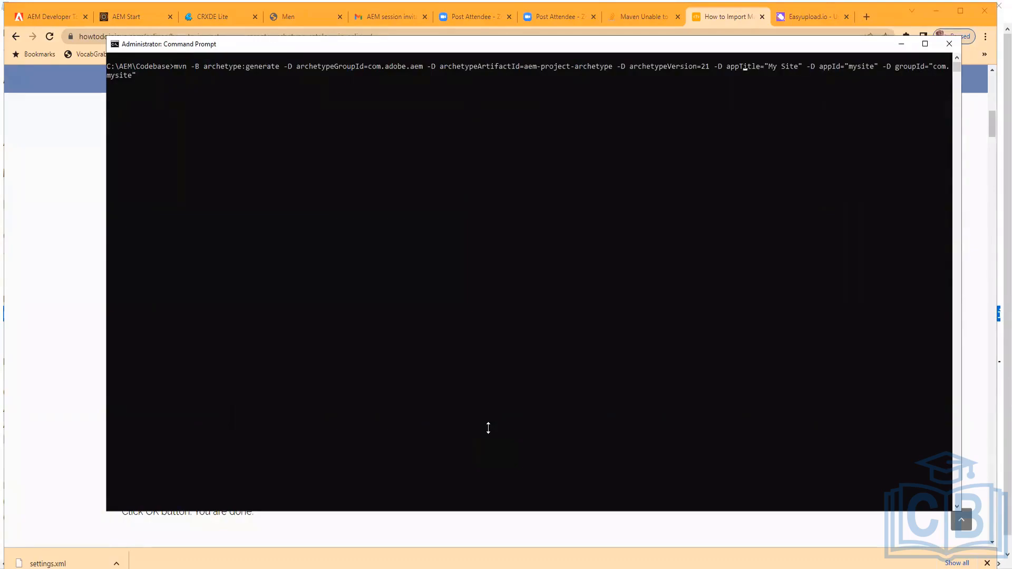
{"action": "key", "text": "BackSpace"}
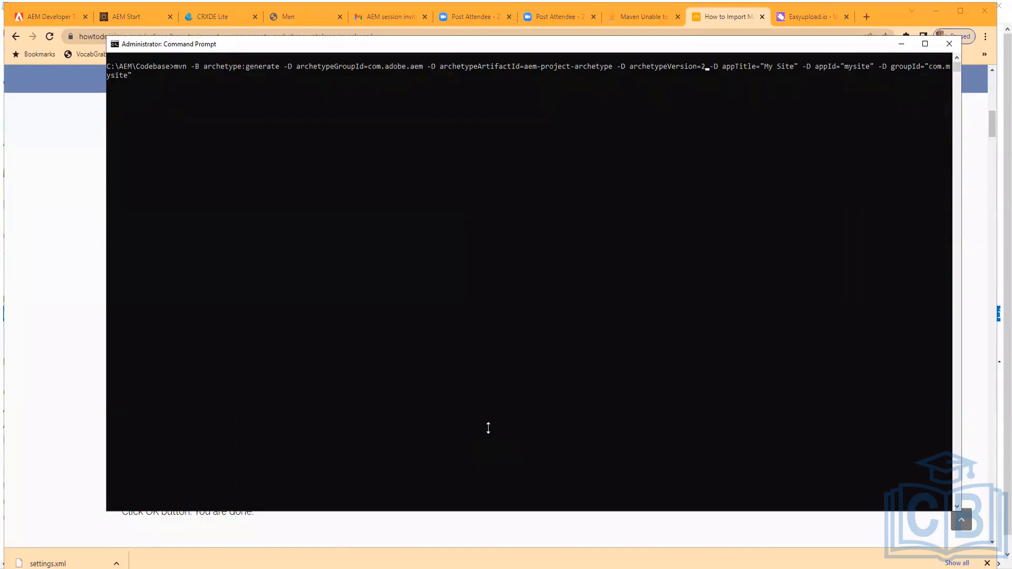
{"action": "type", "text": "8"}
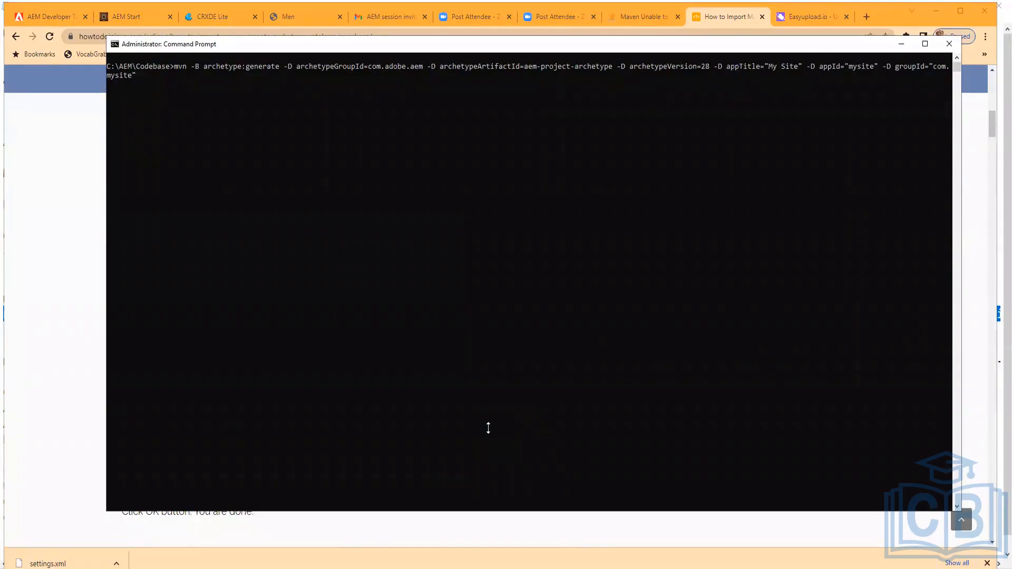
{"action": "key", "text": "Return"}
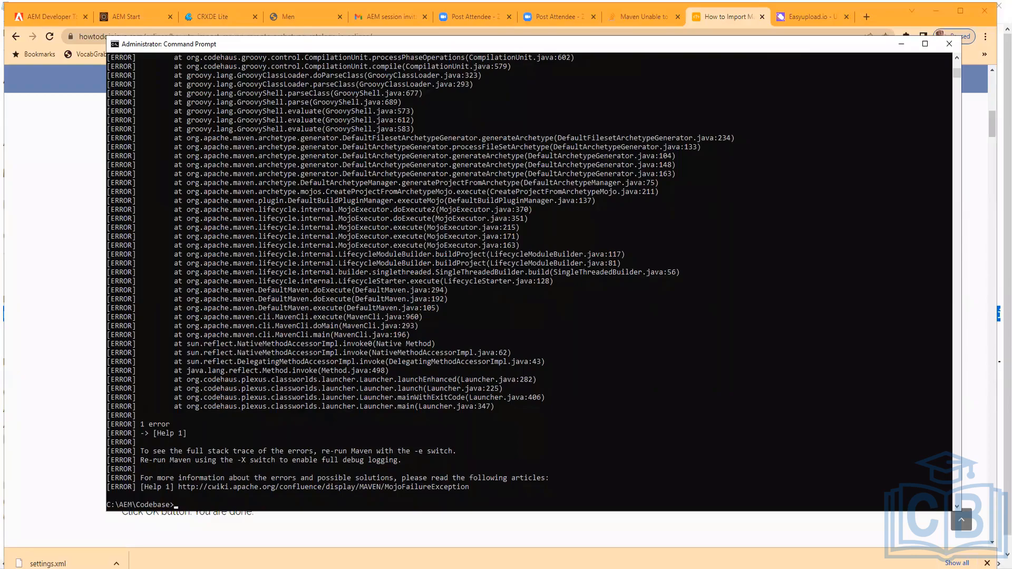
Open the generated mysite folder under C:\AEM\Codebase in File Explorer
{"action": "mouse_move", "coordinate": [303, 567]}
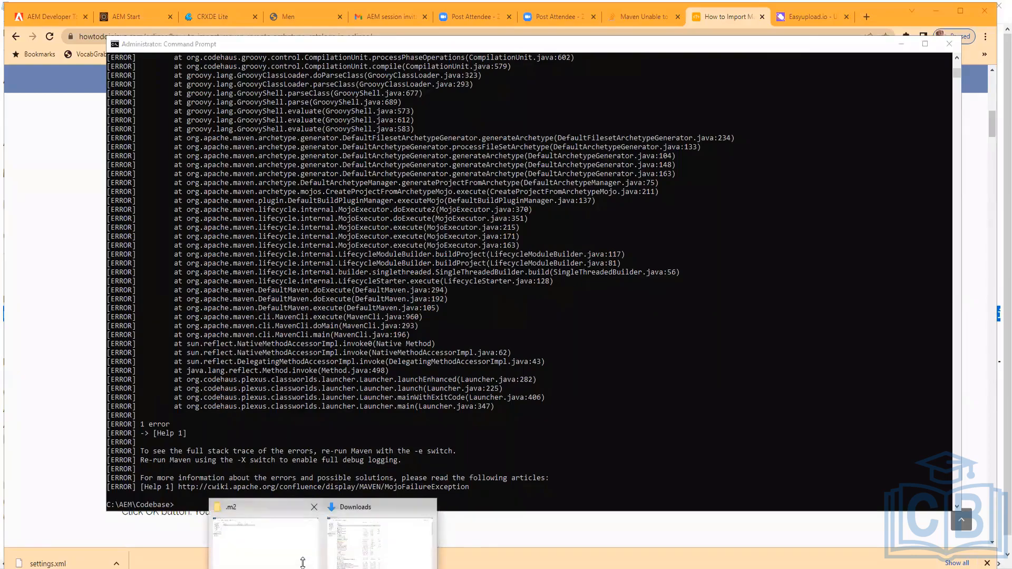
{"action": "left_click", "coordinate": [266, 540]}
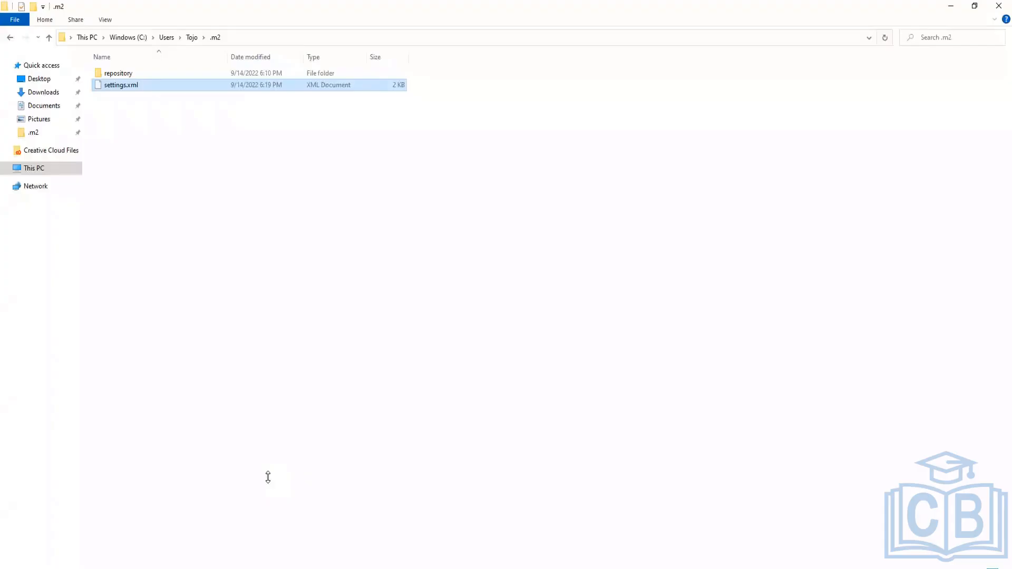
{"action": "left_click", "coordinate": [132, 37]}
{"action": "double_click", "coordinate": [112, 96]}
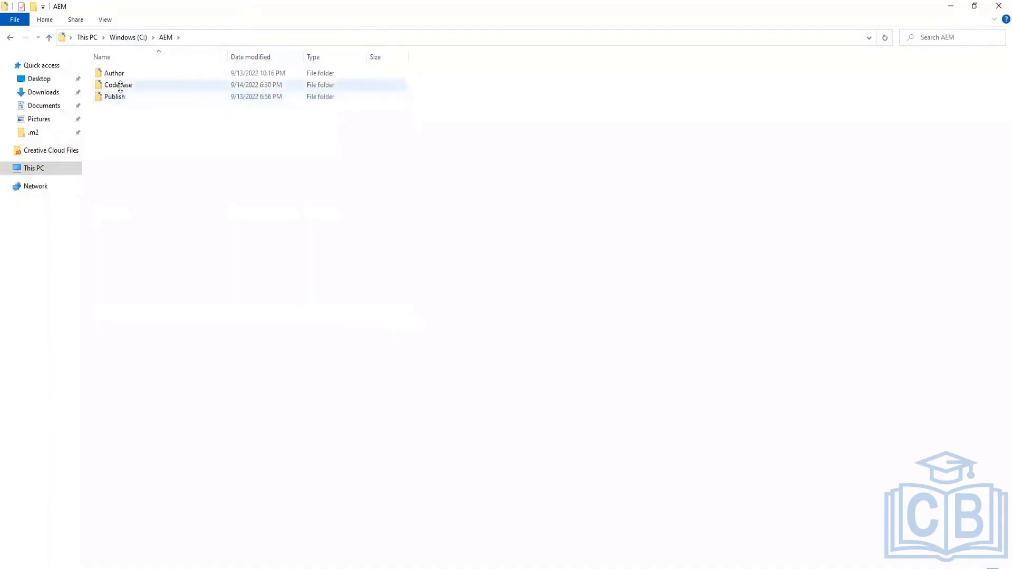
{"action": "double_click", "coordinate": [119, 84]}
{"action": "double_click", "coordinate": [112, 73]}
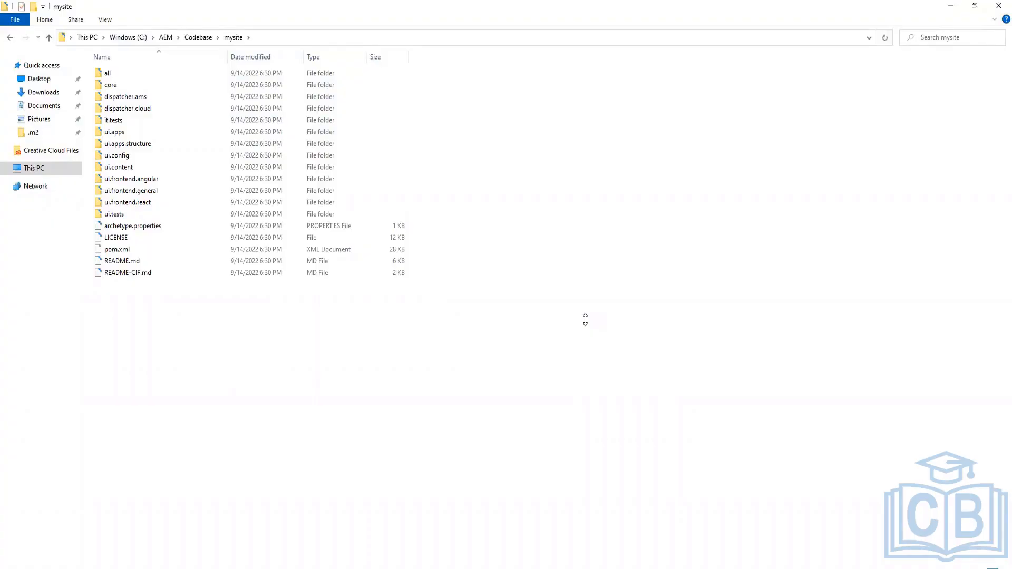
Scroll through the Command Prompt output of the archetype run to examine the parameters and build failure
{"action": "left_click", "coordinate": [516, 561]}
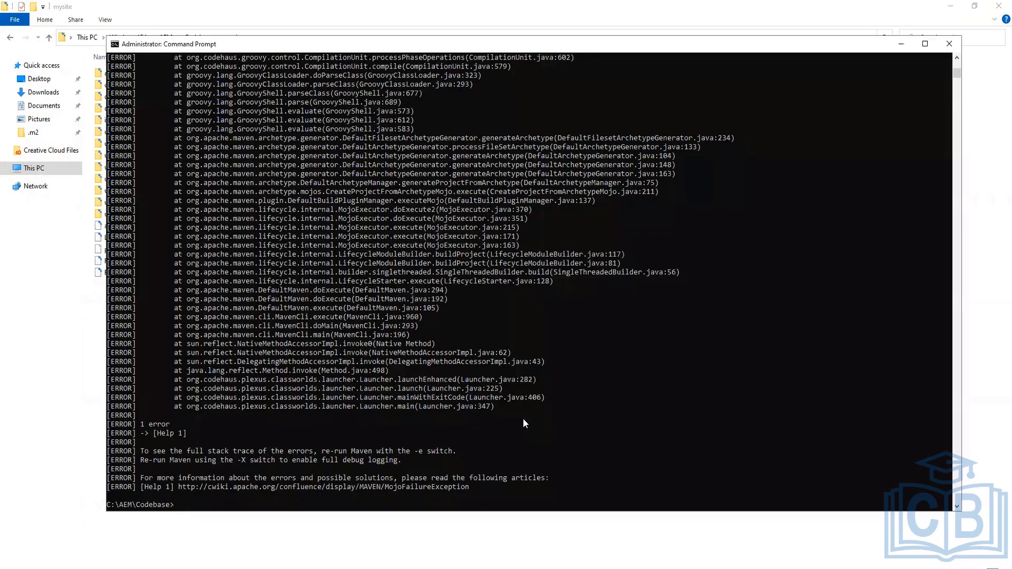
{"action": "scroll", "coordinate": [522, 418], "scroll_direction": "up", "scroll_amount": 12}
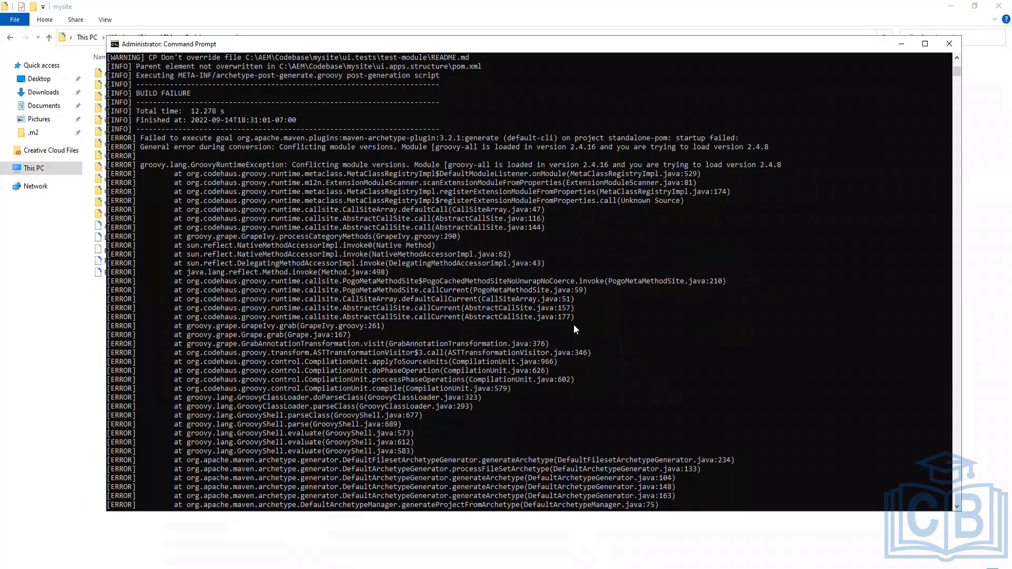
{"action": "scroll", "coordinate": [573, 326], "scroll_direction": "up", "scroll_amount": 2}
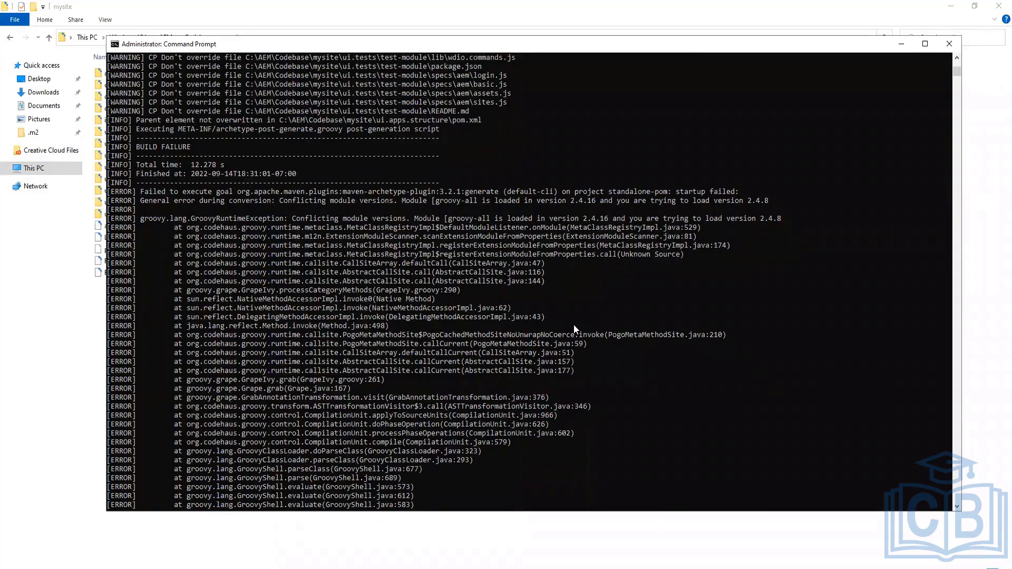
{"action": "scroll", "coordinate": [574, 324], "scroll_direction": "up", "scroll_amount": 4}
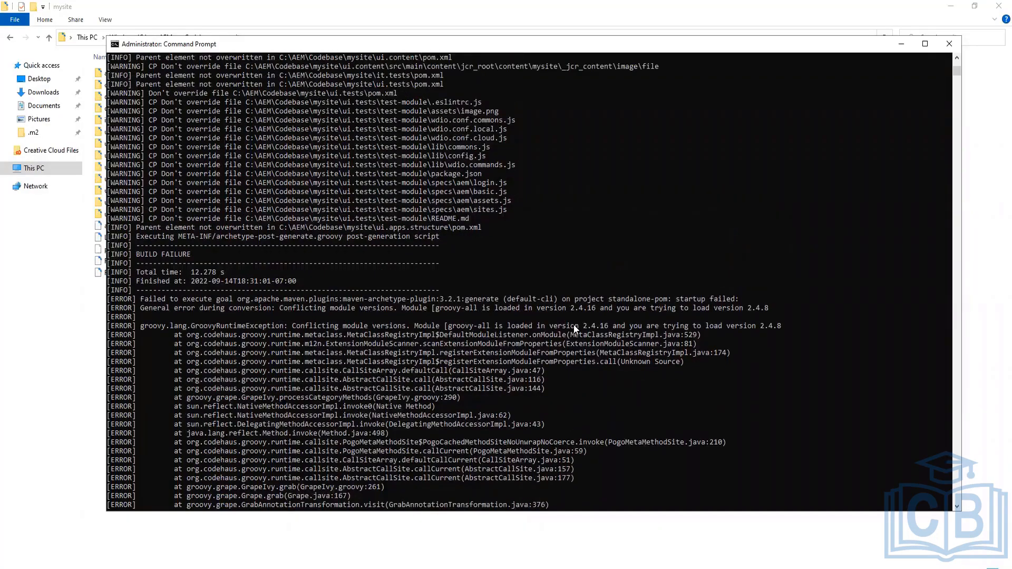
{"action": "scroll", "coordinate": [574, 324], "scroll_direction": "up", "scroll_amount": 3}
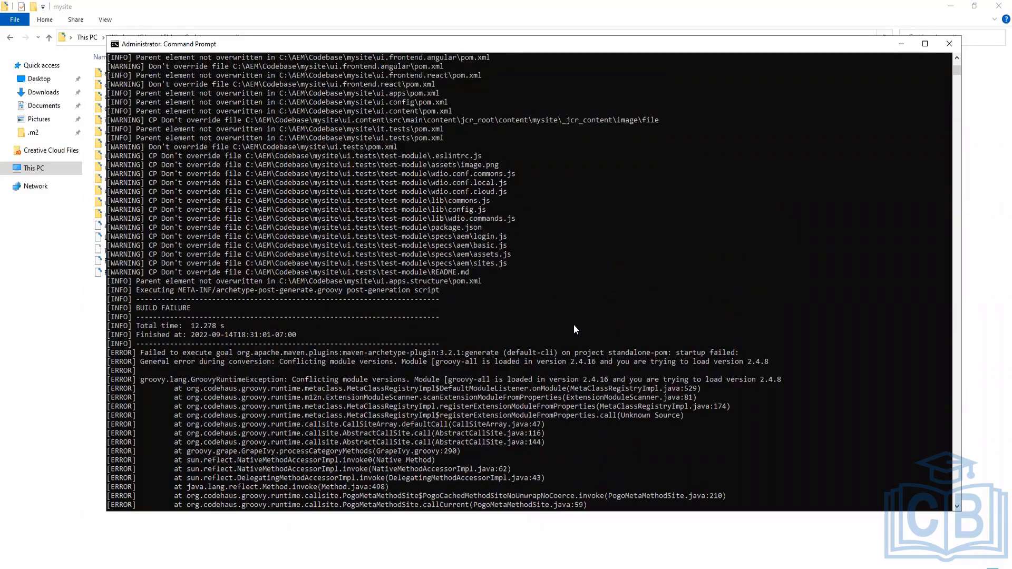
{"action": "scroll", "coordinate": [575, 330], "scroll_direction": "up", "scroll_amount": 2}
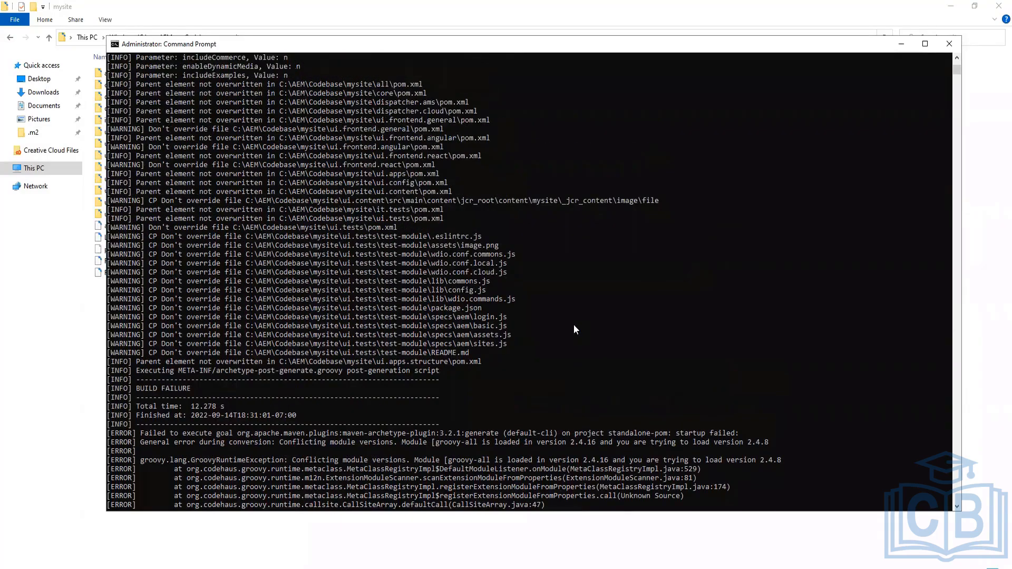
{"action": "scroll", "coordinate": [449, 277], "scroll_direction": "up", "scroll_amount": 2}
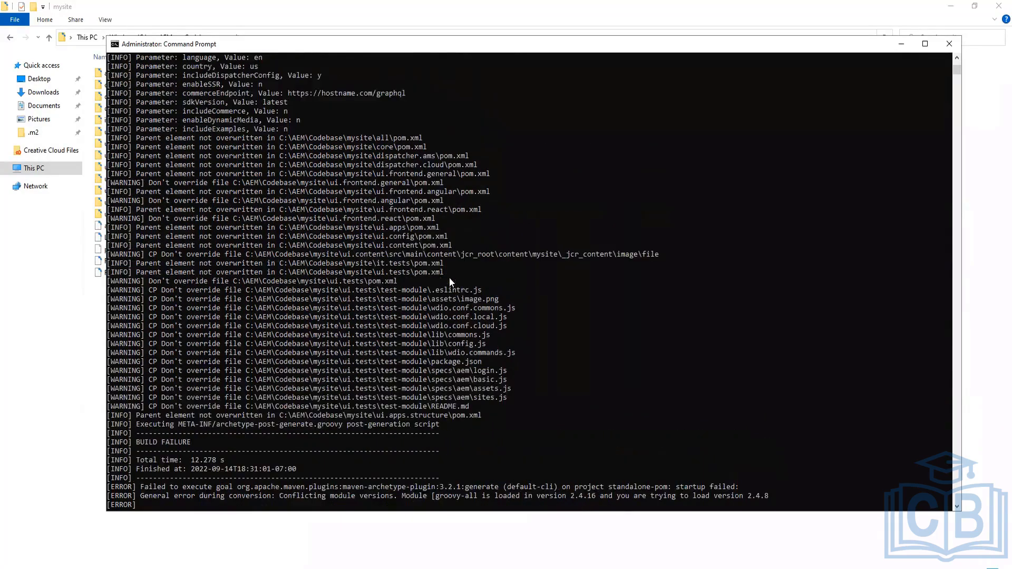
{"action": "scroll", "coordinate": [340, 328], "scroll_direction": "up", "scroll_amount": 7}
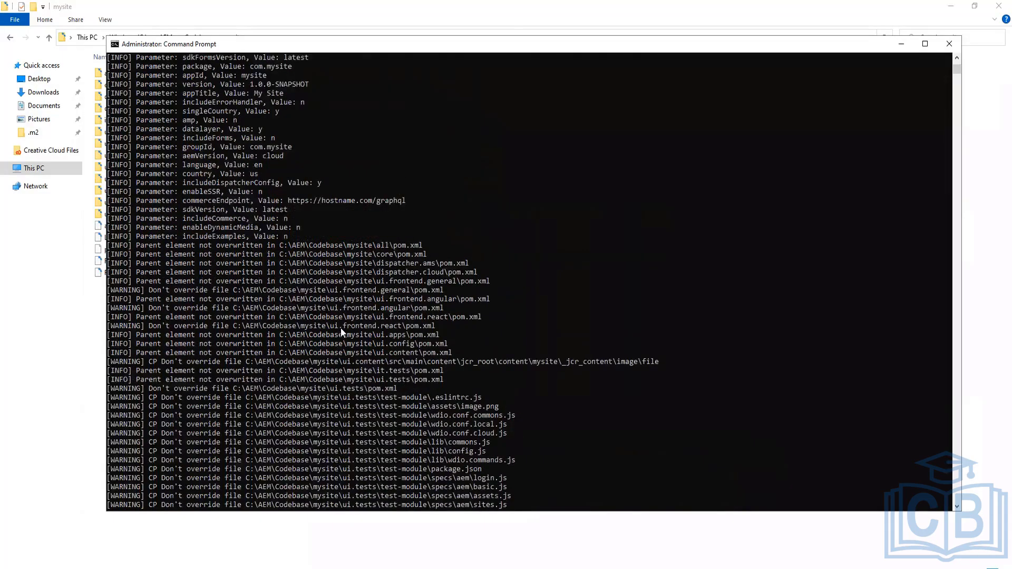
{"action": "scroll", "coordinate": [341, 331], "scroll_direction": "up", "scroll_amount": 2}
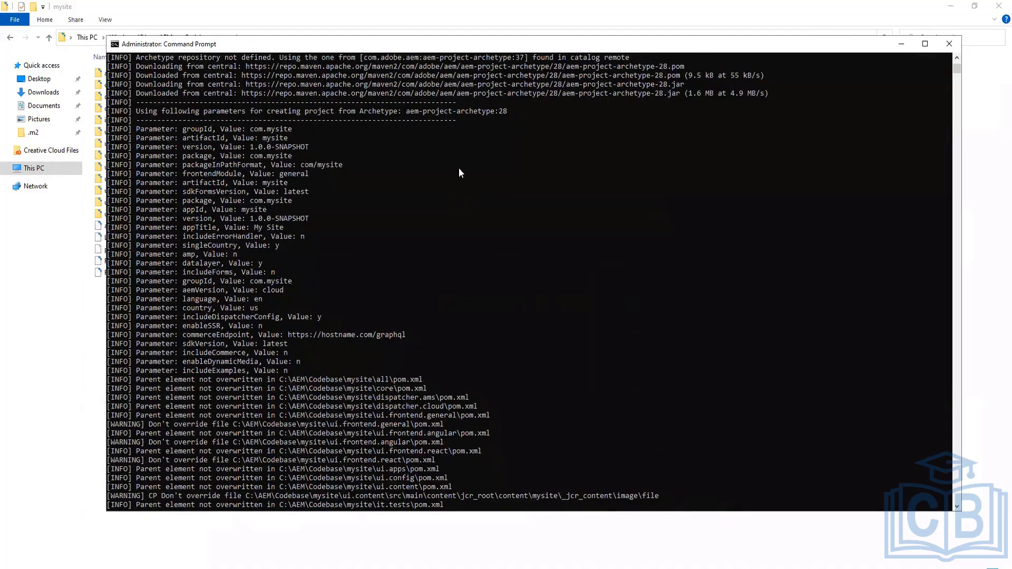
{"action": "scroll", "coordinate": [379, 390], "scroll_direction": "down", "scroll_amount": 3}
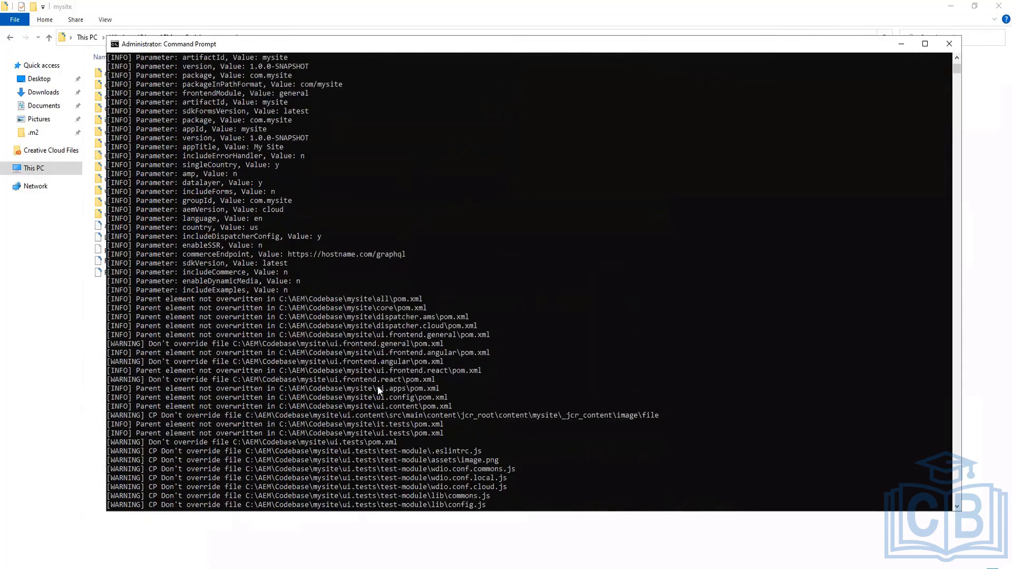
{"action": "scroll", "coordinate": [378, 388], "scroll_direction": "down", "scroll_amount": 10}
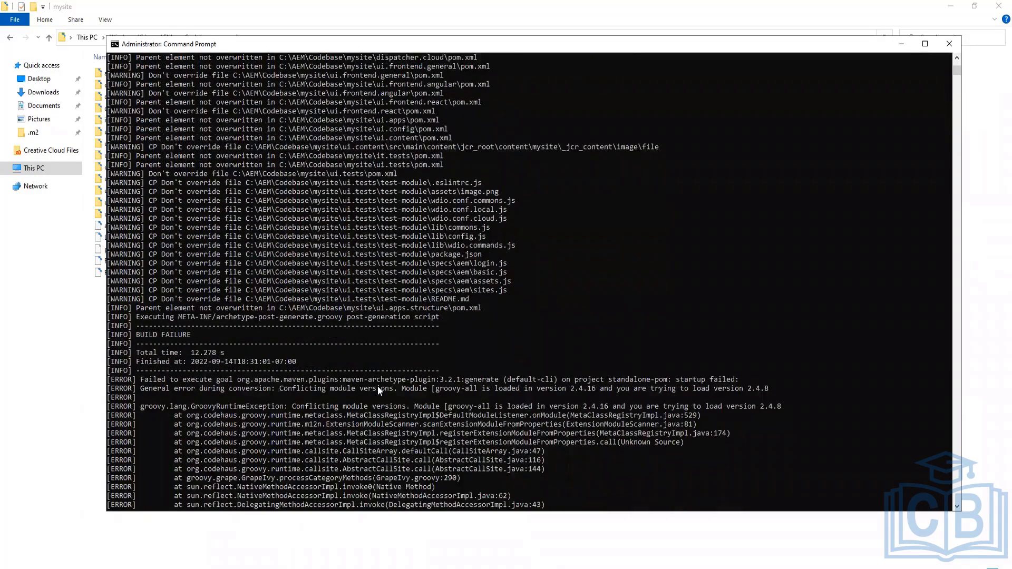
{"action": "scroll", "coordinate": [377, 388], "scroll_direction": "down", "scroll_amount": 3}
{"action": "scroll", "coordinate": [377, 383], "scroll_direction": "down", "scroll_amount": 2}
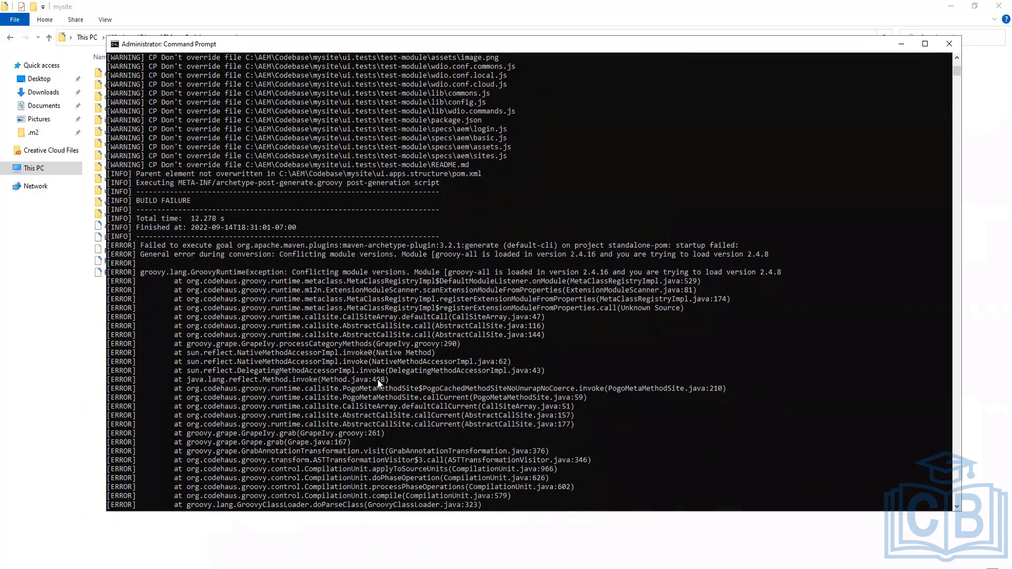
{"action": "scroll", "coordinate": [377, 381], "scroll_direction": "down", "scroll_amount": 1}
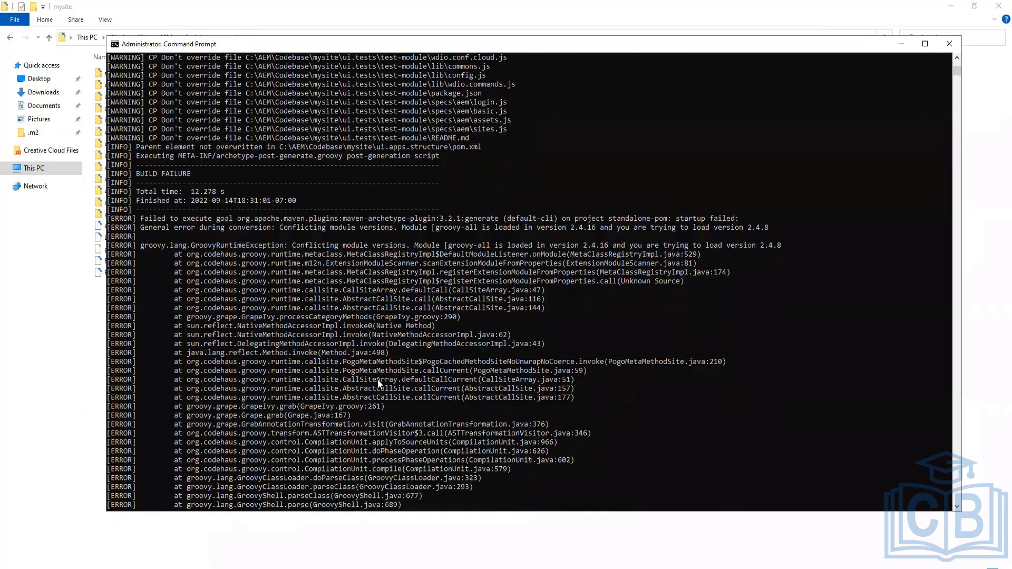
{"action": "scroll", "coordinate": [377, 380], "scroll_direction": "down", "scroll_amount": 15}
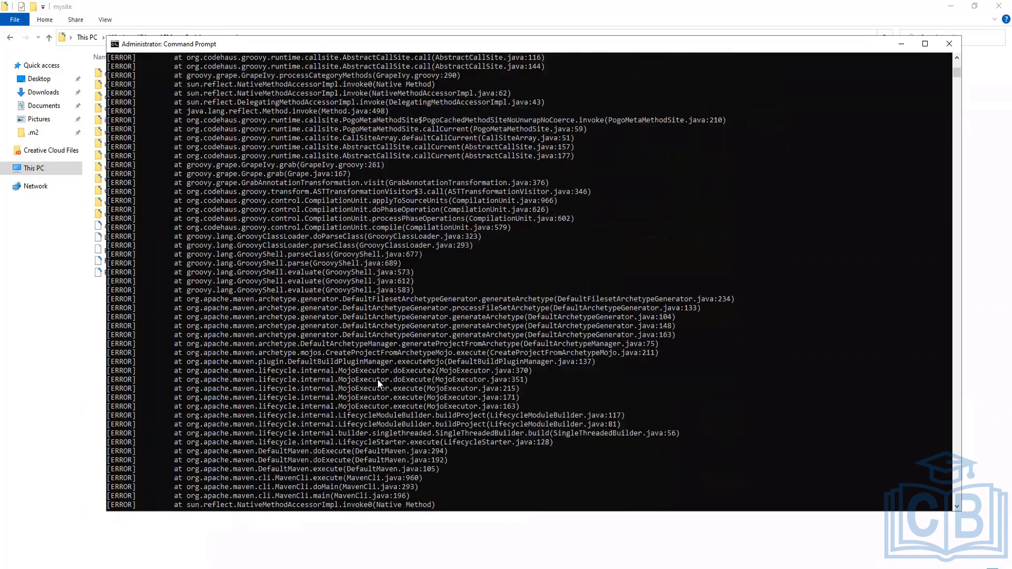
{"action": "scroll", "coordinate": [377, 383], "scroll_direction": "down", "scroll_amount": 3}
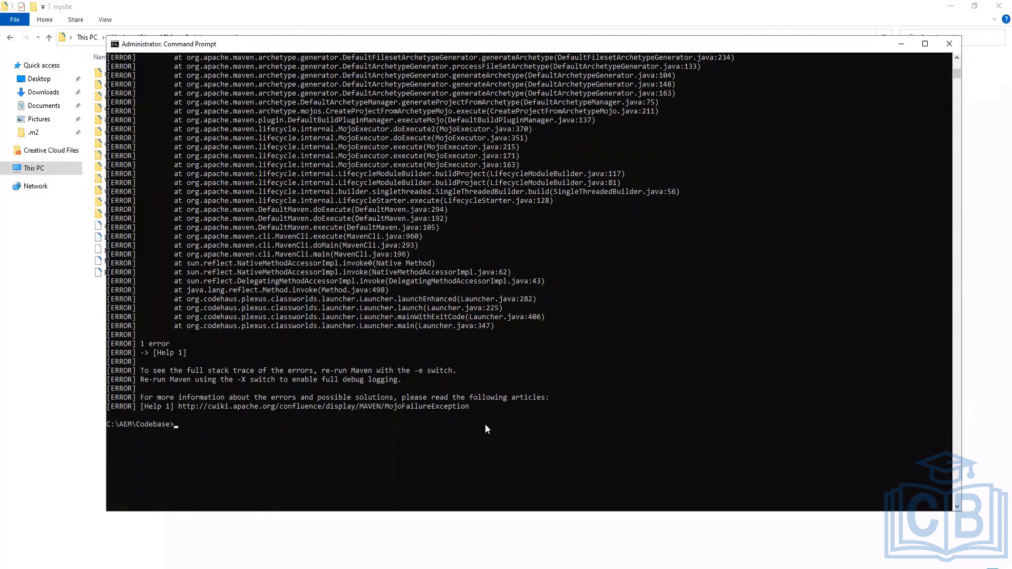
Open the mysite project's README.md in Notepad++ and read through its build and Maven settings sections
{"action": "left_click", "coordinate": [45, 253]}
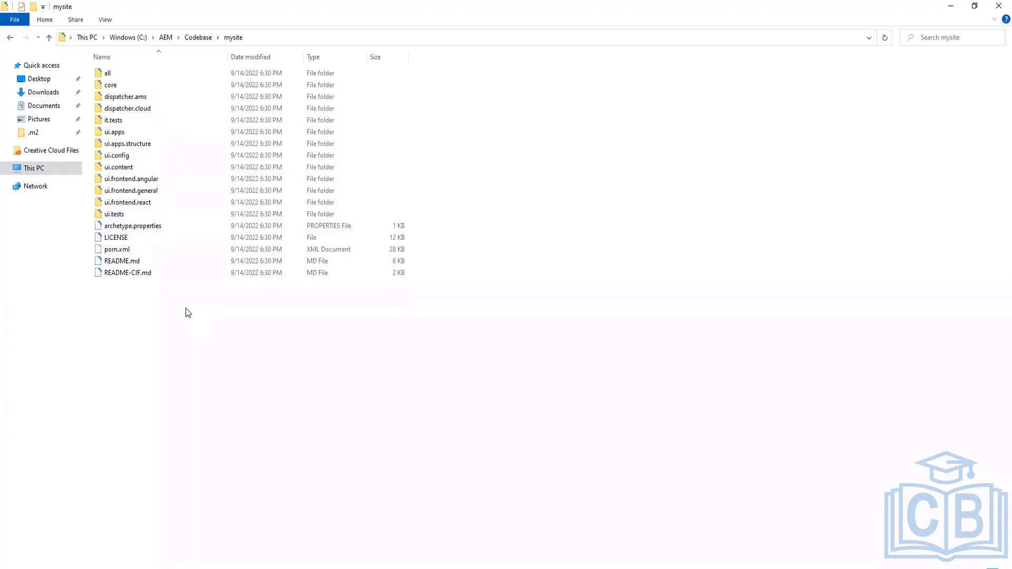
{"action": "right_click", "coordinate": [121, 265]}
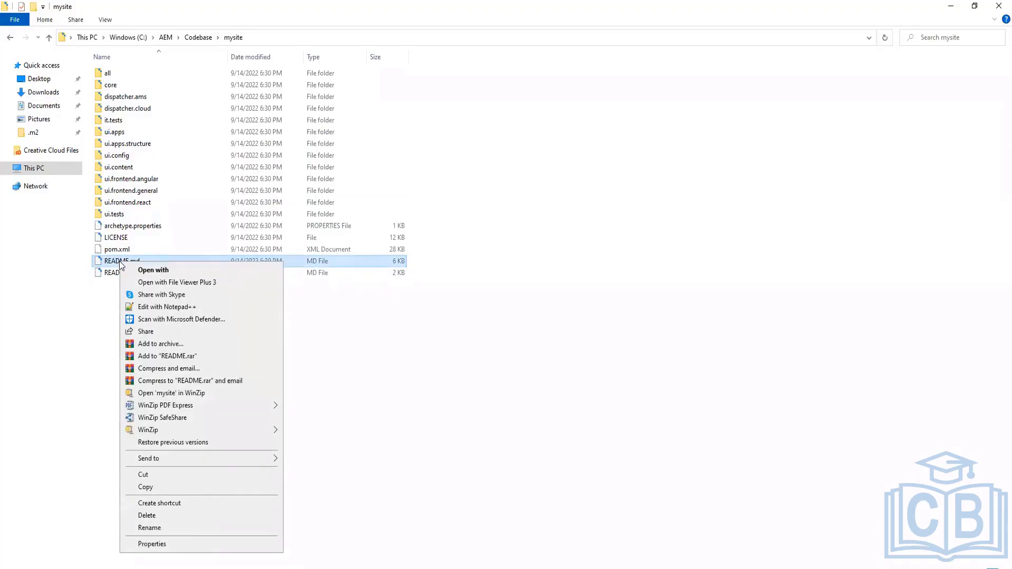
{"action": "left_click", "coordinate": [152, 307]}
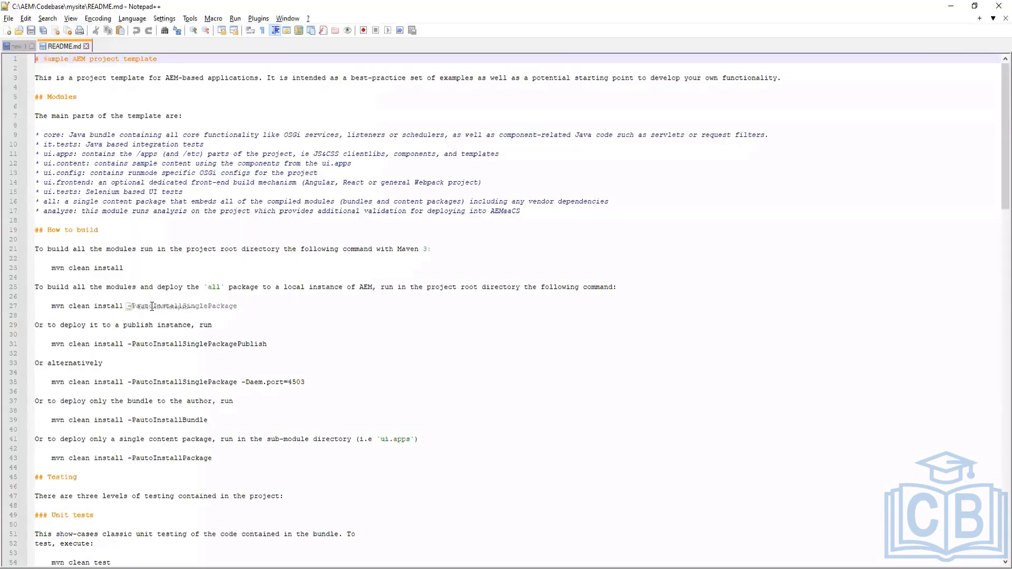
{"action": "left_click", "coordinate": [369, 336]}
{"action": "scroll", "coordinate": [434, 404], "scroll_direction": "down", "scroll_amount": 7}
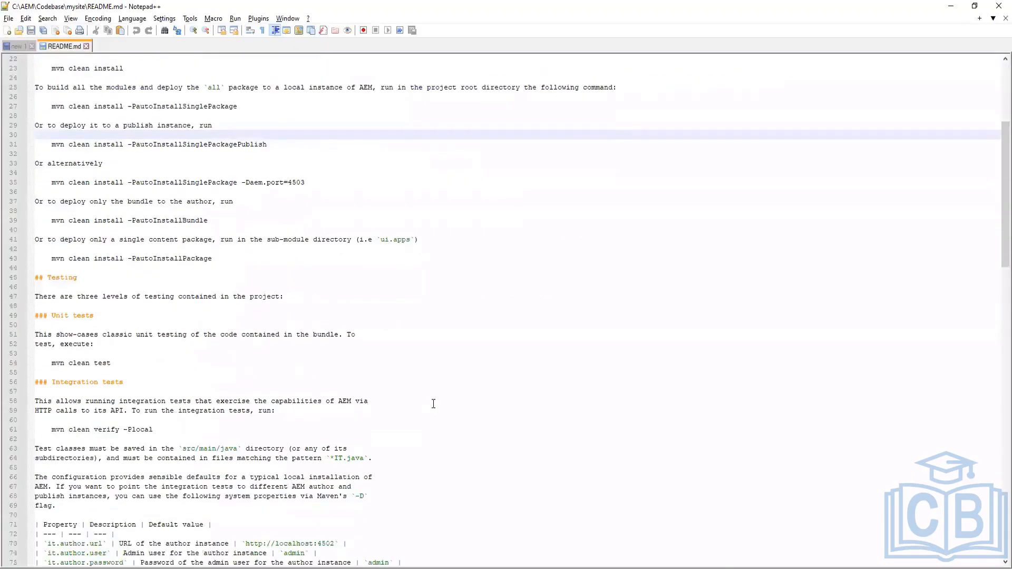
{"action": "scroll", "coordinate": [433, 403], "scroll_direction": "down", "scroll_amount": 20}
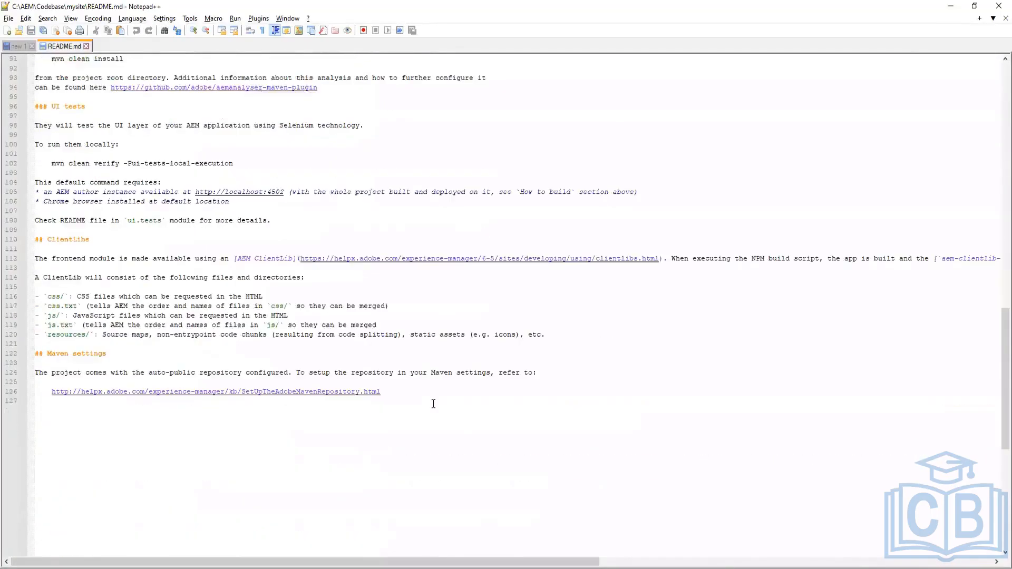
{"action": "scroll", "coordinate": [433, 404], "scroll_direction": "down", "scroll_amount": 1}
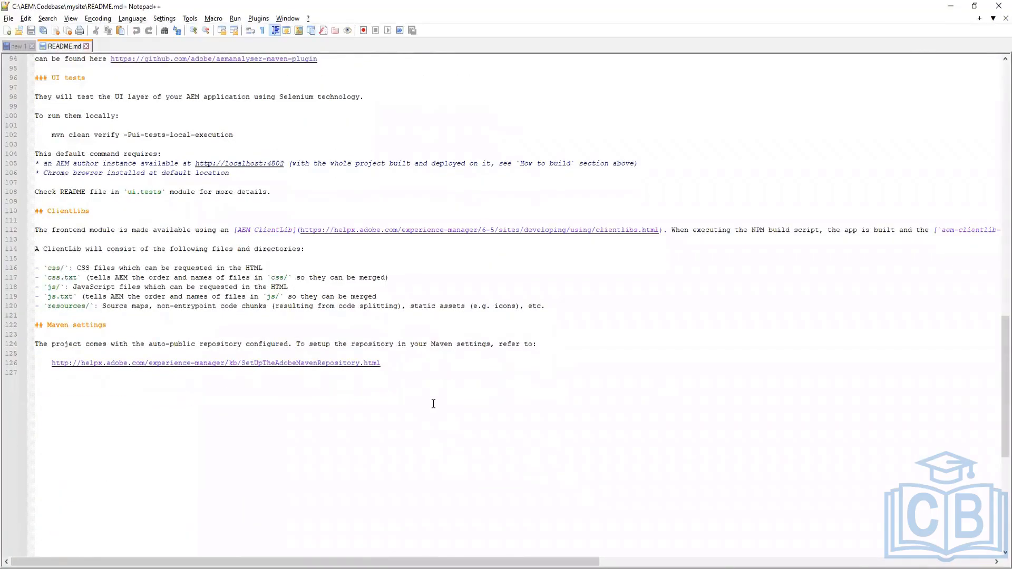
Return to the README's How to build section and highlight the mvn clean install command
{"action": "scroll", "coordinate": [433, 404], "scroll_direction": "up", "scroll_amount": 20}
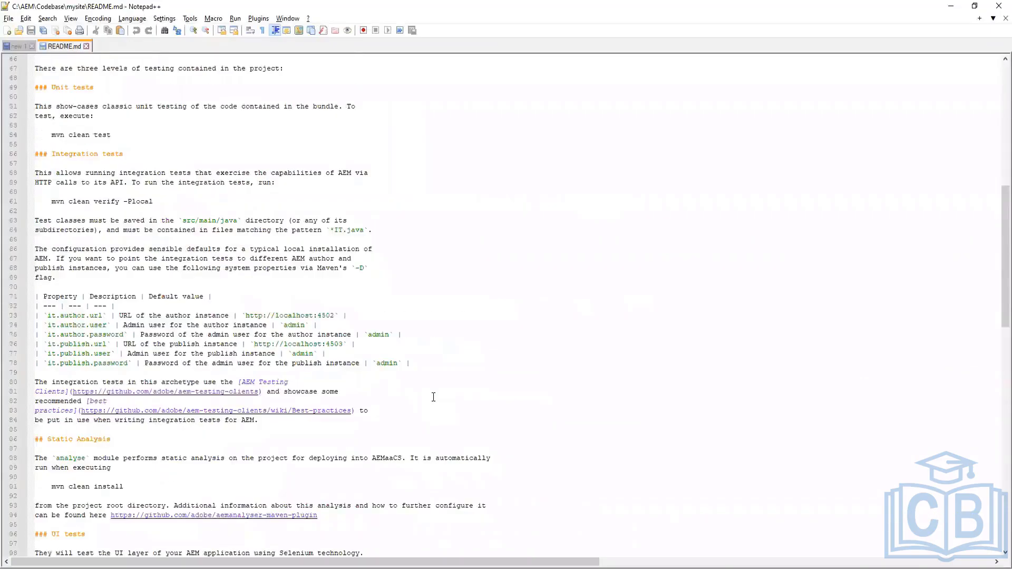
{"action": "scroll", "coordinate": [433, 397], "scroll_direction": "up", "scroll_amount": 5}
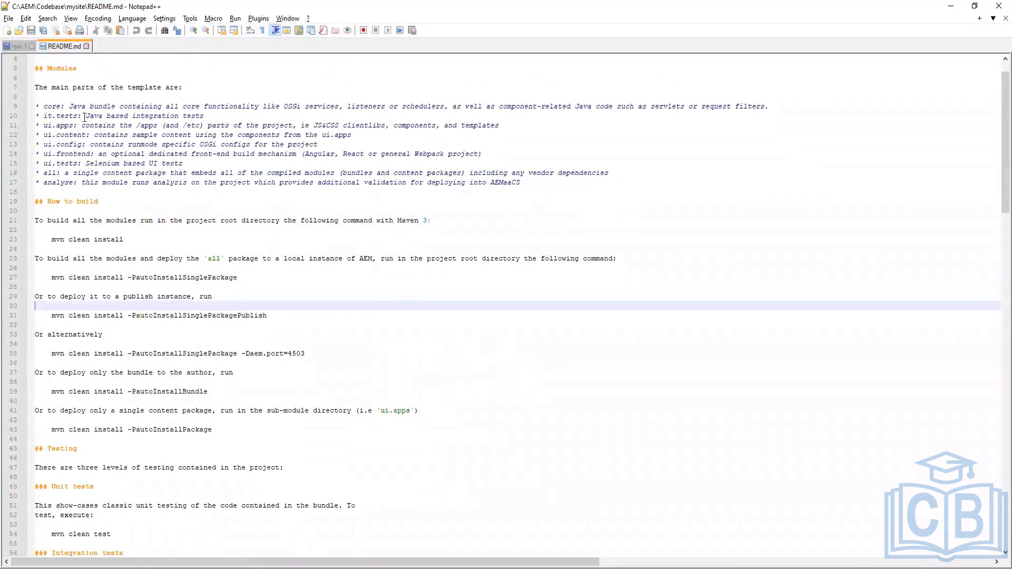
{"action": "left_click", "coordinate": [98, 219]}
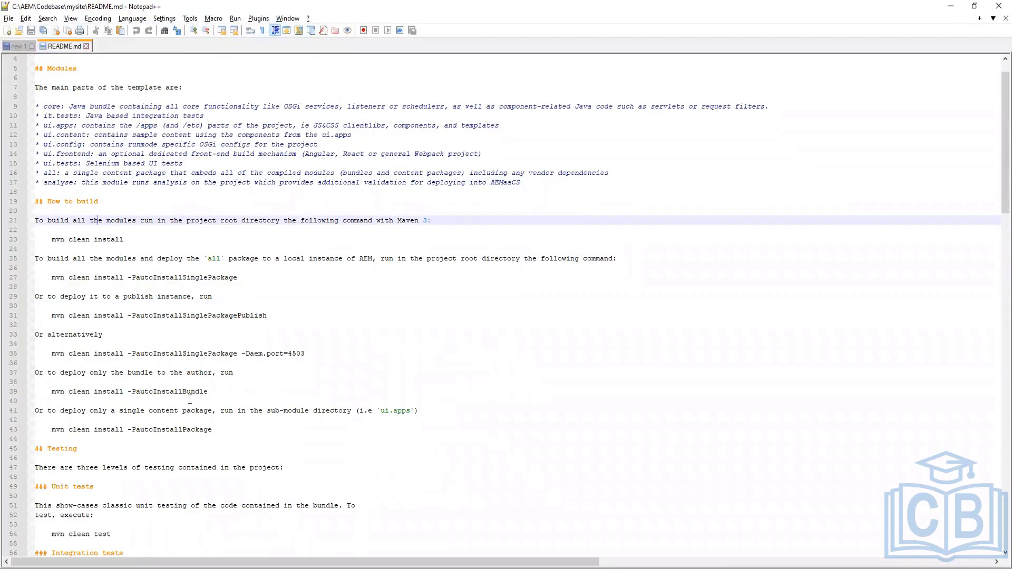
{"action": "left_click", "coordinate": [45, 247]}
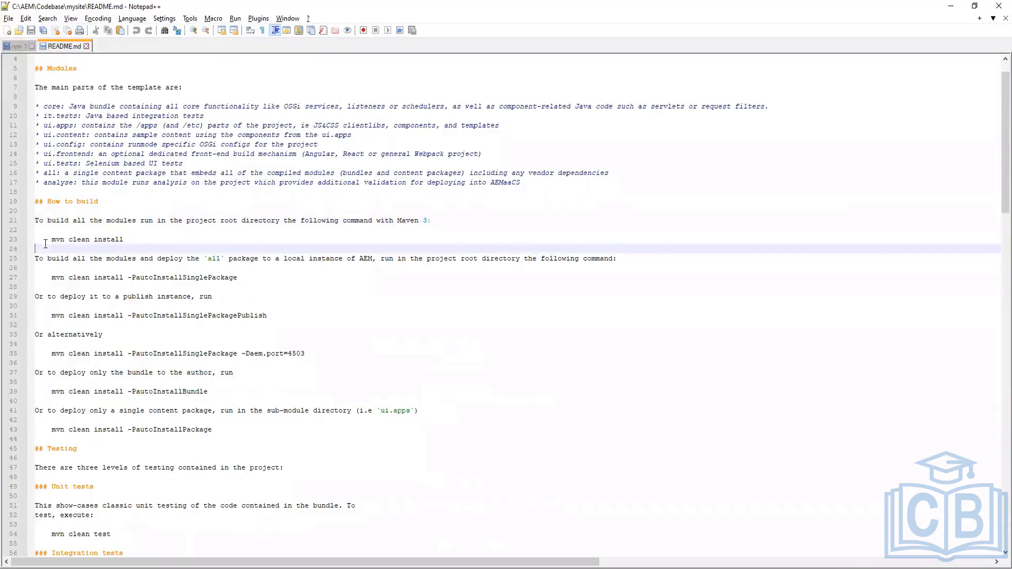
{"action": "left_click_drag", "start_coordinate": [52, 239], "coordinate": [133, 240]}
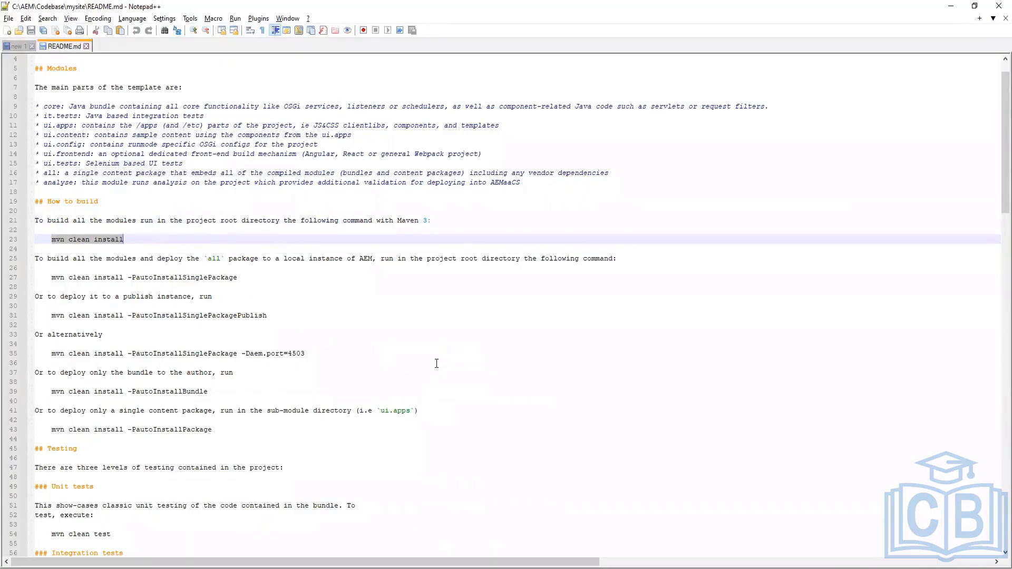
{"action": "left_click", "coordinate": [191, 278]}
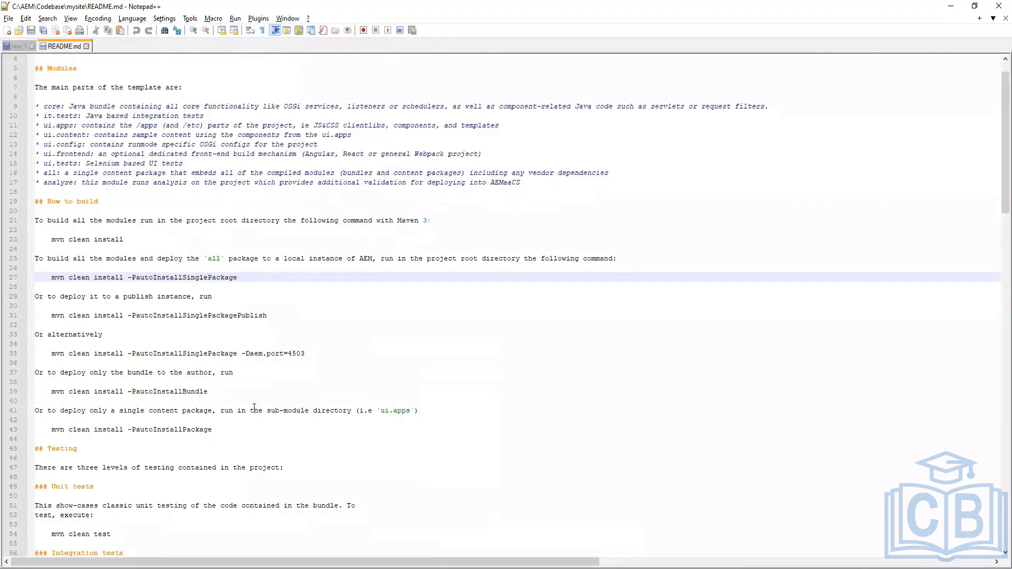
Highlight the mvn clean install -PautoInstallBundle command in the README and scroll through its testing sections
{"action": "left_click", "coordinate": [243, 392]}
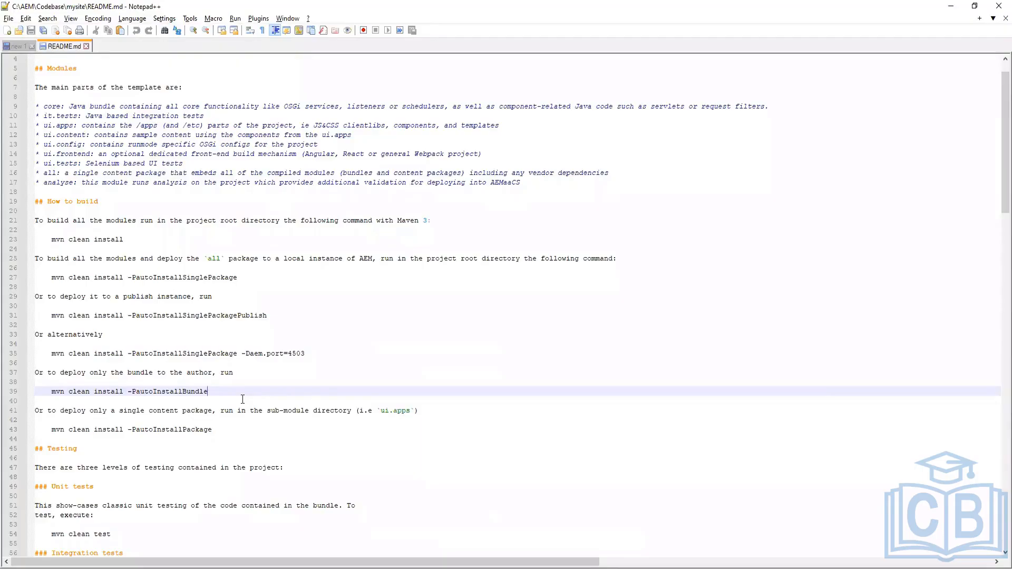
{"action": "left_click_drag", "start_coordinate": [209, 392], "coordinate": [182, 392]}
{"action": "left_click", "coordinate": [290, 392]}
{"action": "left_click", "coordinate": [271, 425]}
{"action": "scroll", "coordinate": [272, 425], "scroll_direction": "down", "scroll_amount": 10}
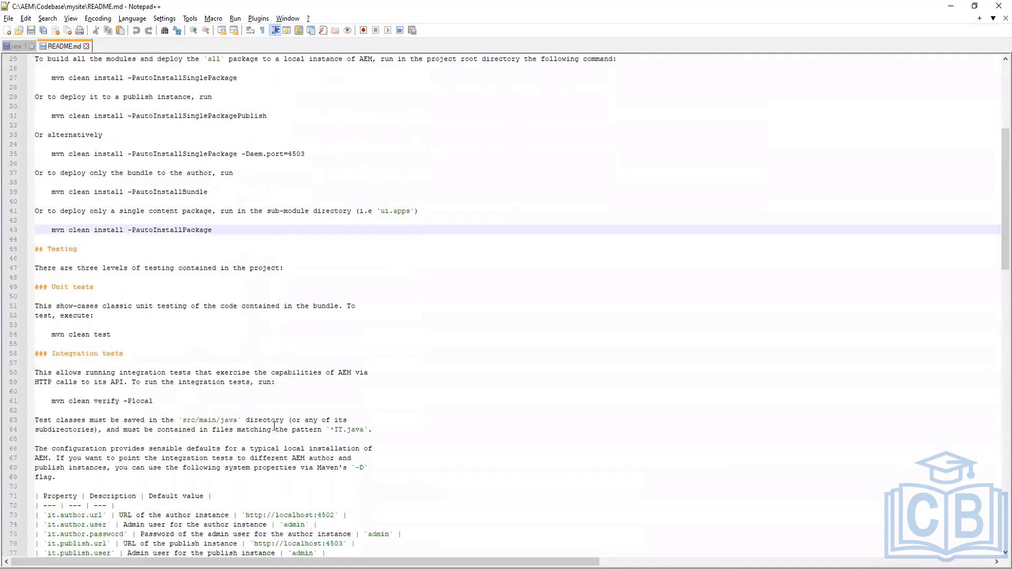
{"action": "scroll", "coordinate": [274, 426], "scroll_direction": "down", "scroll_amount": 18}
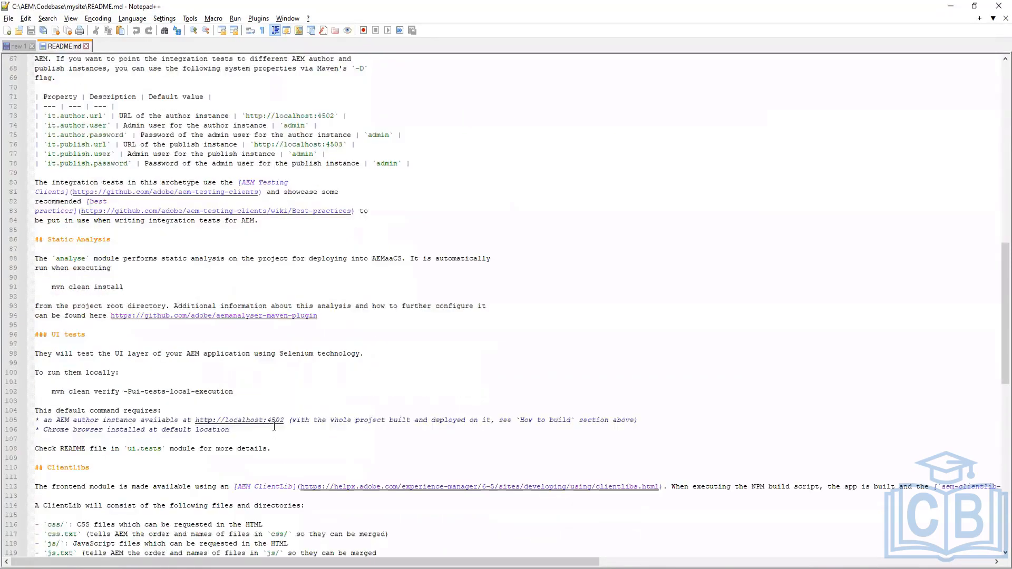
{"action": "scroll", "coordinate": [274, 426], "scroll_direction": "down", "scroll_amount": 1}
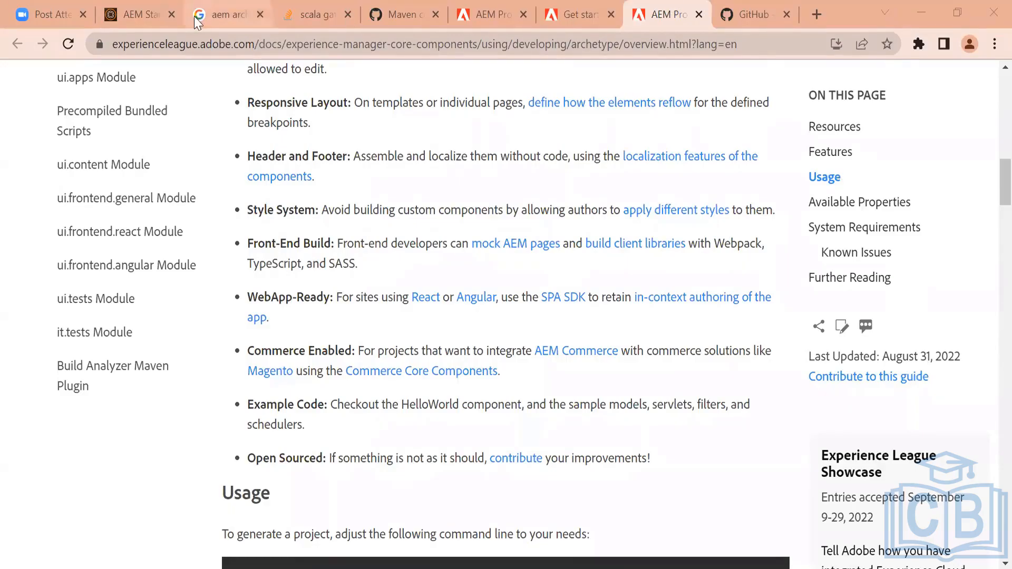
Close all browser tabs to the right of the AEM Start tab
{"action": "left_click", "coordinate": [142, 7]}
{"action": "right_click", "coordinate": [142, 6]}
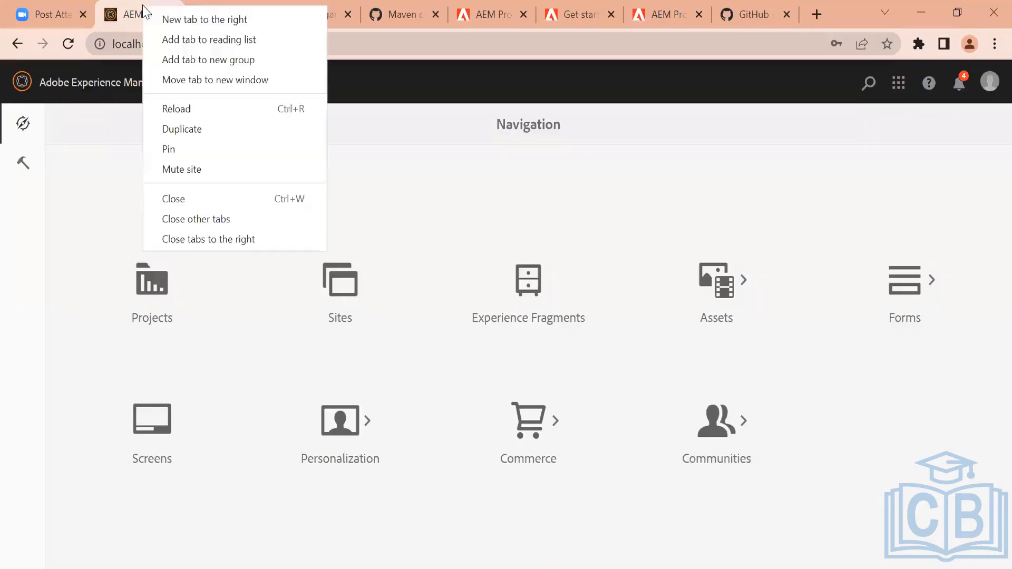
{"action": "left_click", "coordinate": [233, 240]}
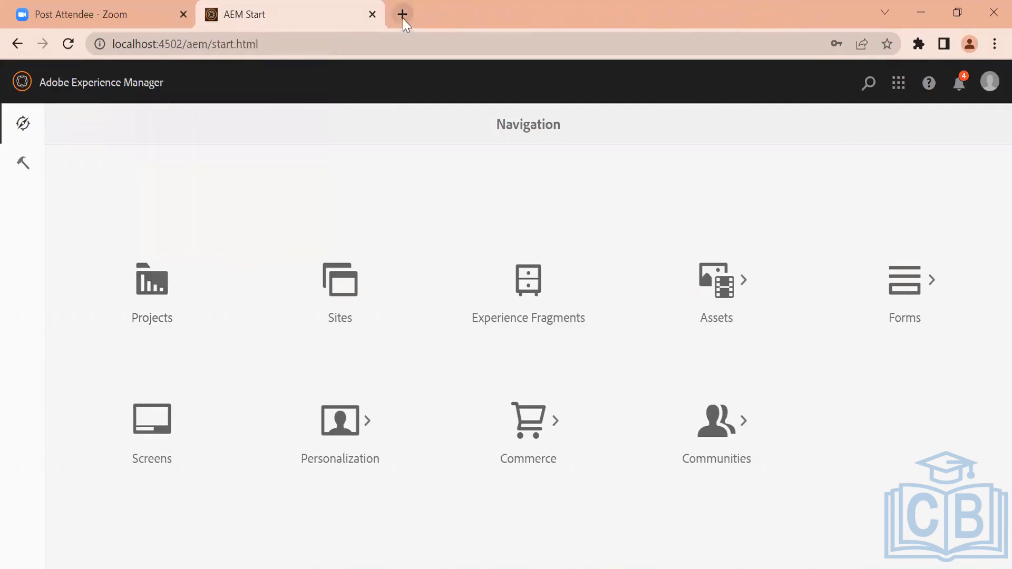
Open the Tojo project folder under C:\MyDocuments\Training\code_base in File Explorer
{"action": "left_click", "coordinate": [488, 568]}
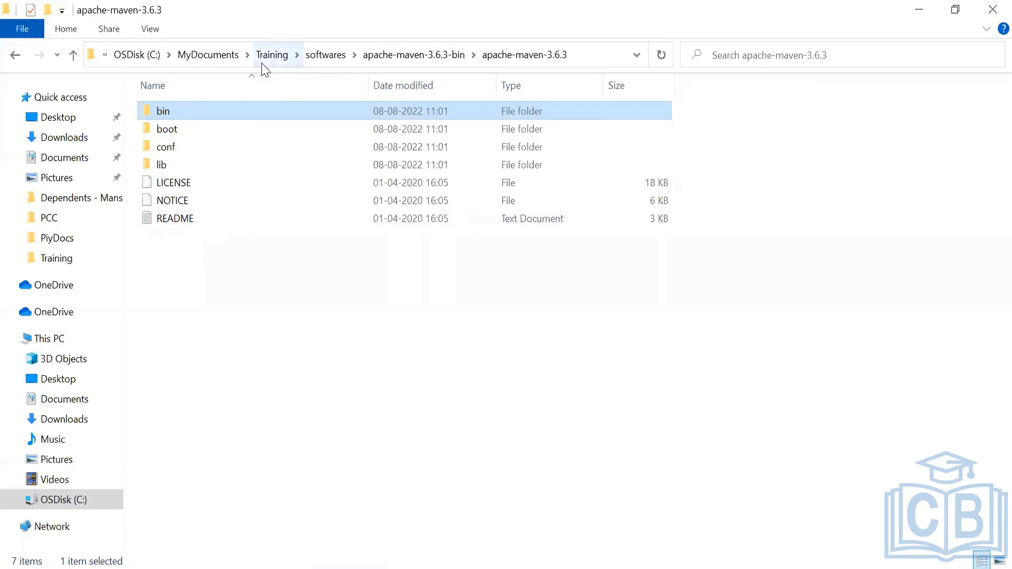
{"action": "left_click", "coordinate": [221, 56]}
{"action": "double_click", "coordinate": [182, 188]}
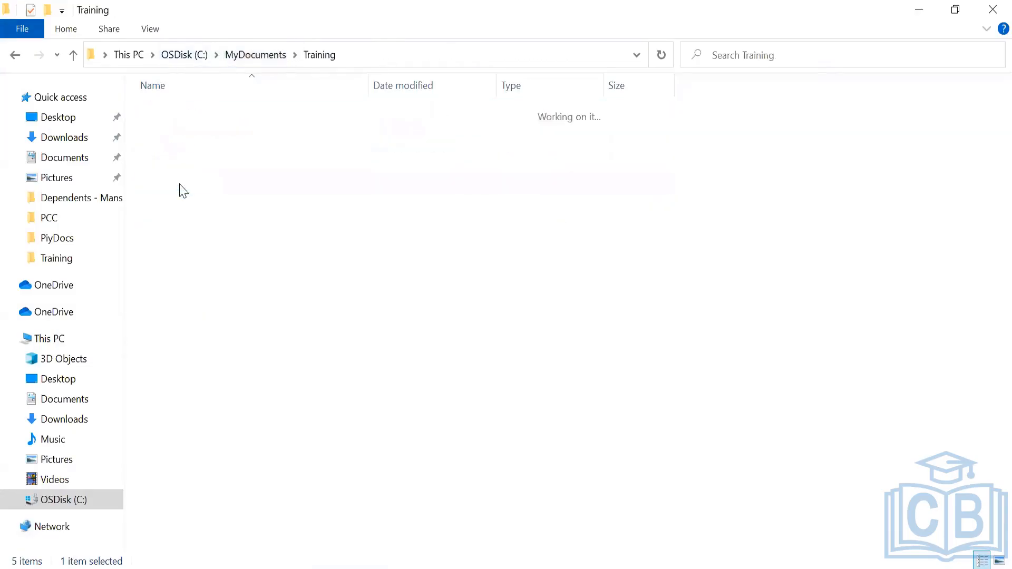
{"action": "double_click", "coordinate": [187, 185]}
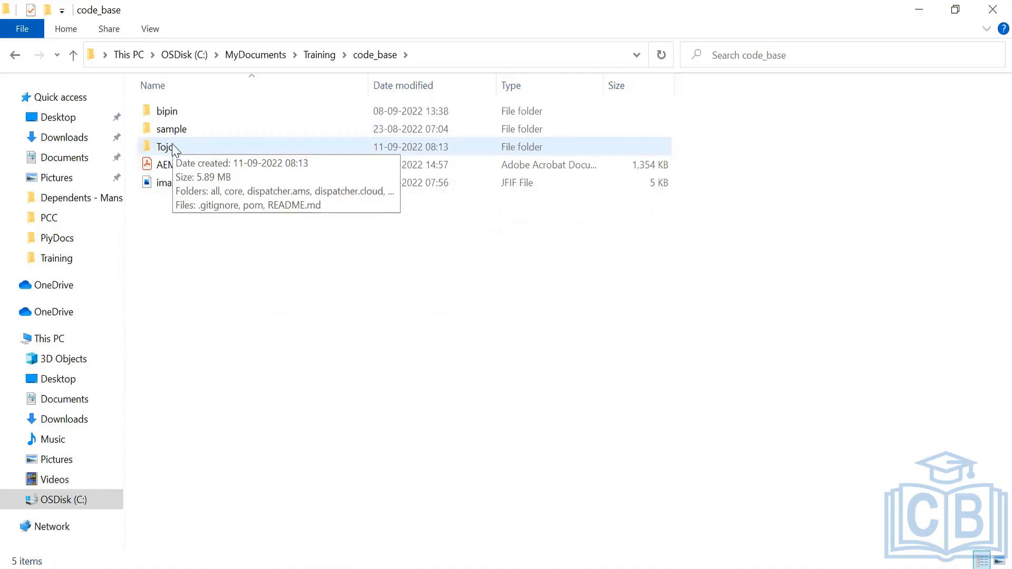
{"action": "double_click", "coordinate": [173, 148]}
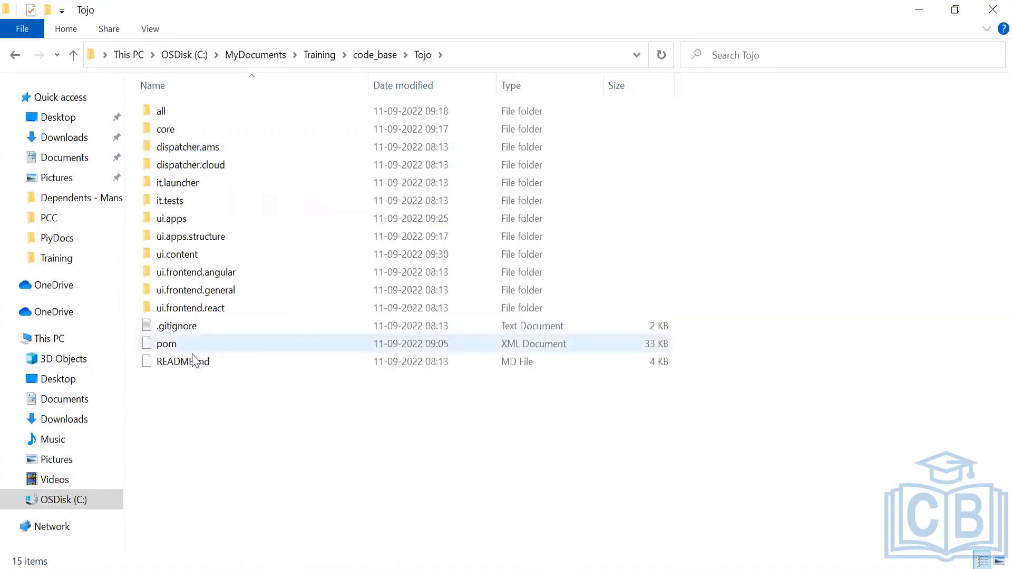
{"action": "left_click", "coordinate": [187, 362]}
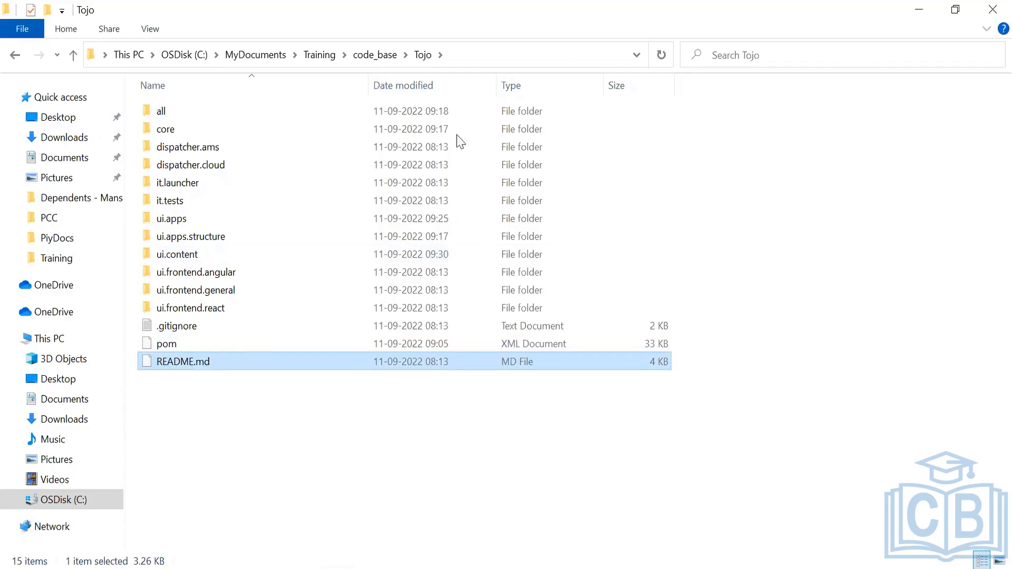
{"action": "right_click", "coordinate": [210, 448]}
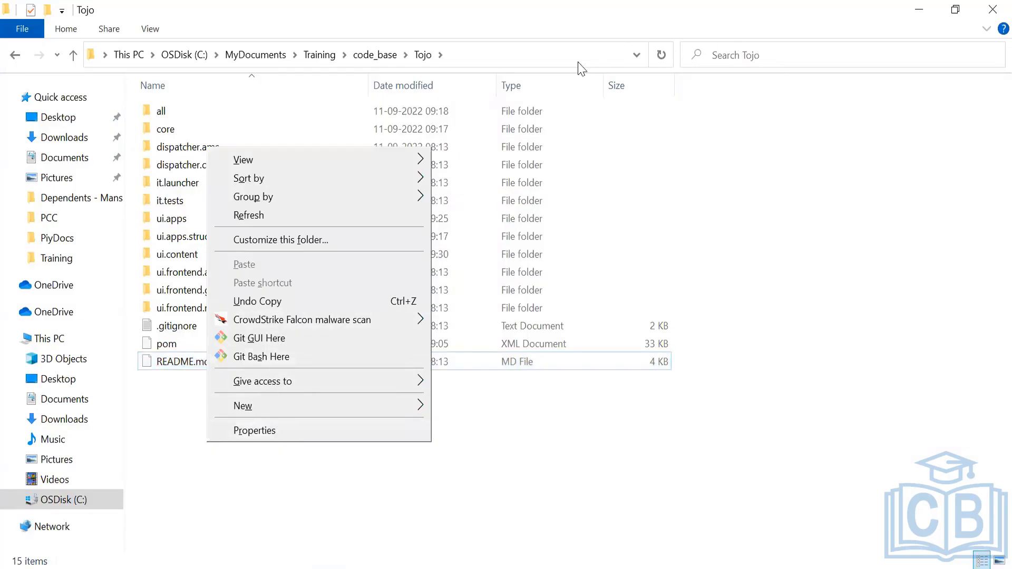
Open a Command Prompt in the Tojo project folder
{"action": "left_click", "coordinate": [548, 55]}
{"action": "type", "text": "cmd"}
{"action": "key", "text": "Return"}
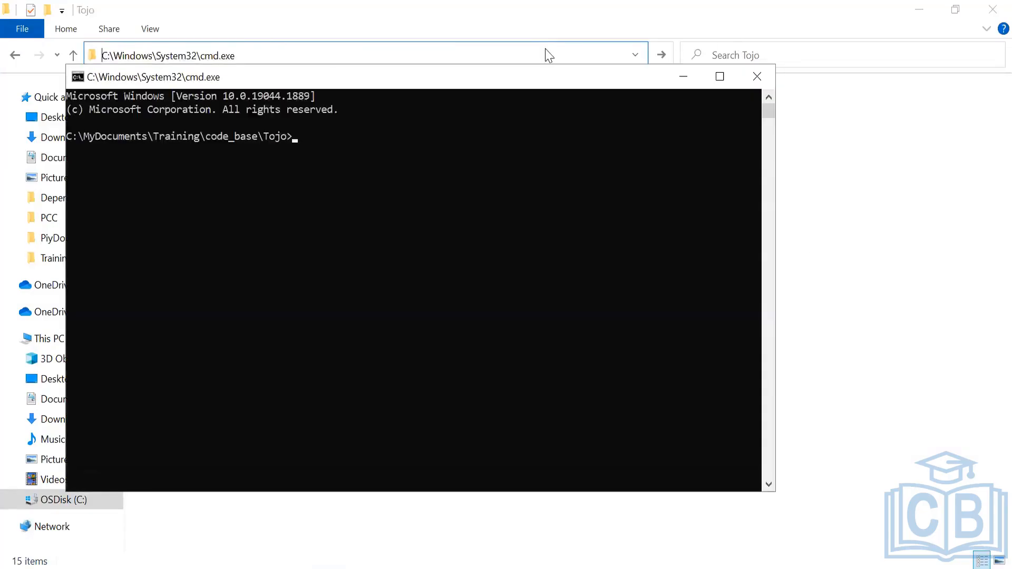
{"action": "left_click", "coordinate": [855, 261]}
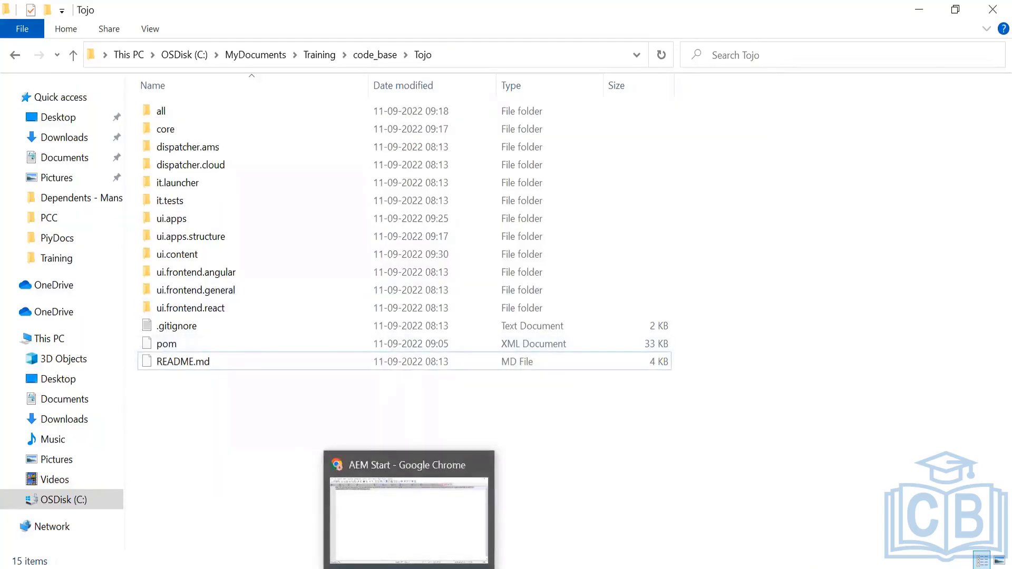
Open CRXDE Lite at localhost:4502/crx/de in the browser
{"action": "left_click", "coordinate": [507, 568]}
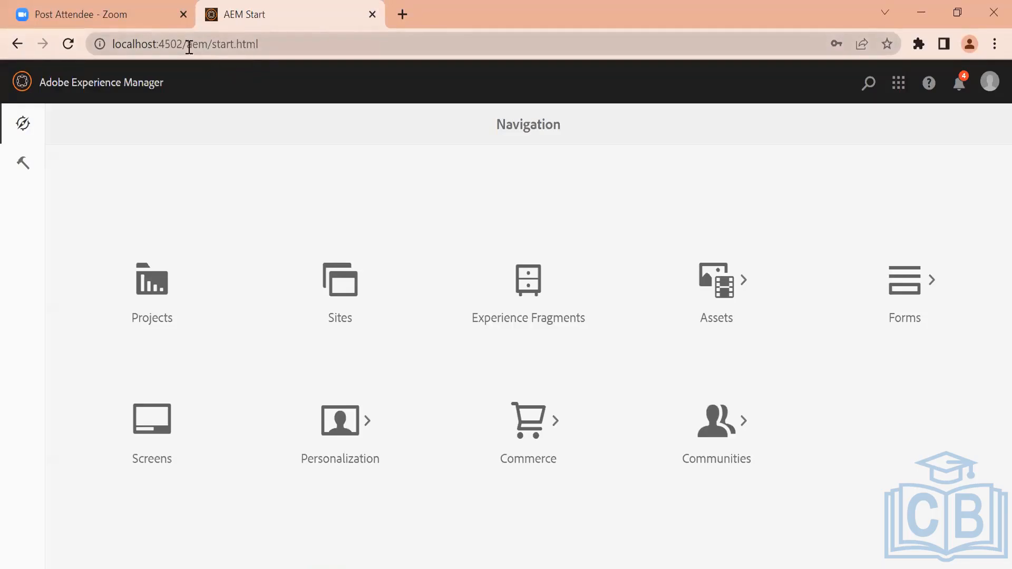
{"action": "left_click_drag", "start_coordinate": [186, 44], "coordinate": [339, 63]}
{"action": "type", "text": "crx"}
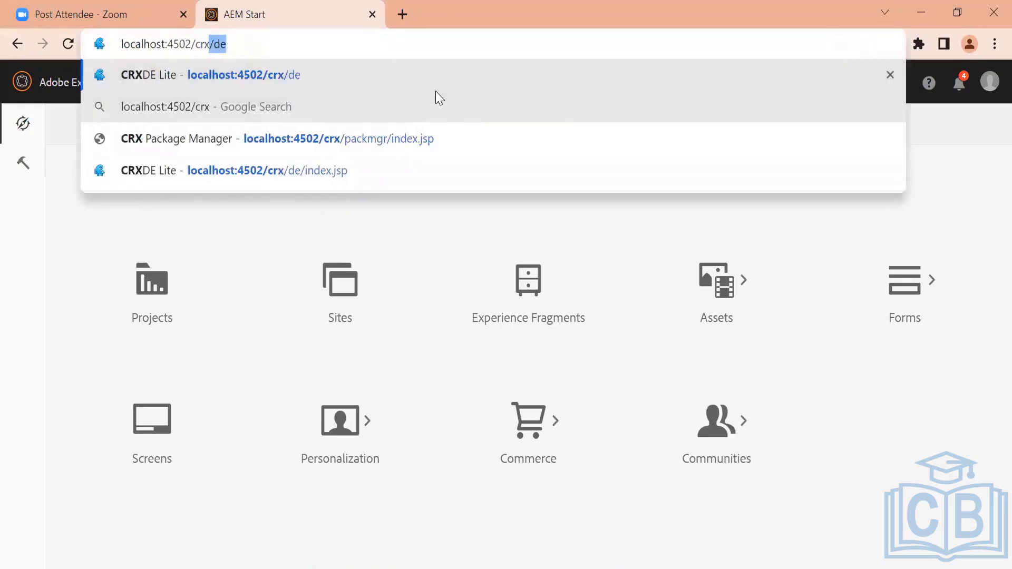
{"action": "type", "text": "de"}
{"action": "key", "text": "Left"}
{"action": "key", "text": "Left"}
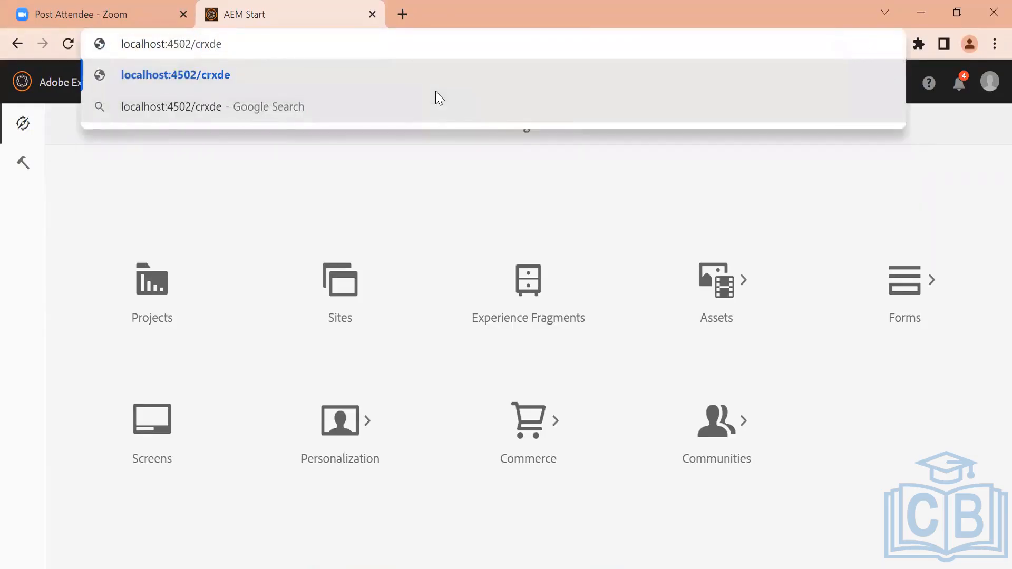
{"action": "type", "text": "/"}
{"action": "key", "text": "Return"}
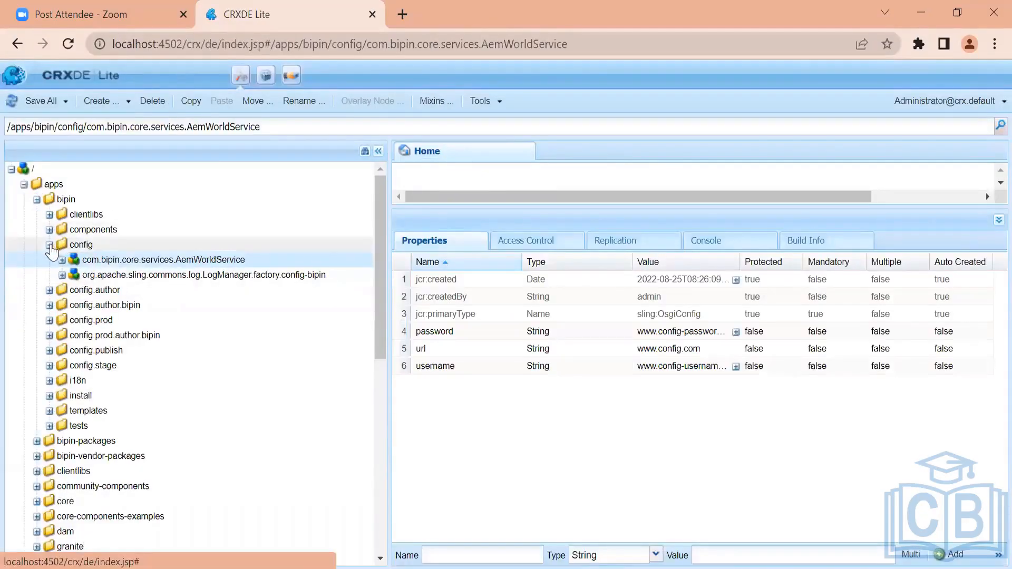
Collapse the bipin folder in the CRXDE repository tree and open the CRX Package Manager
{"action": "left_click", "coordinate": [49, 244]}
{"action": "left_click", "coordinate": [37, 199]}
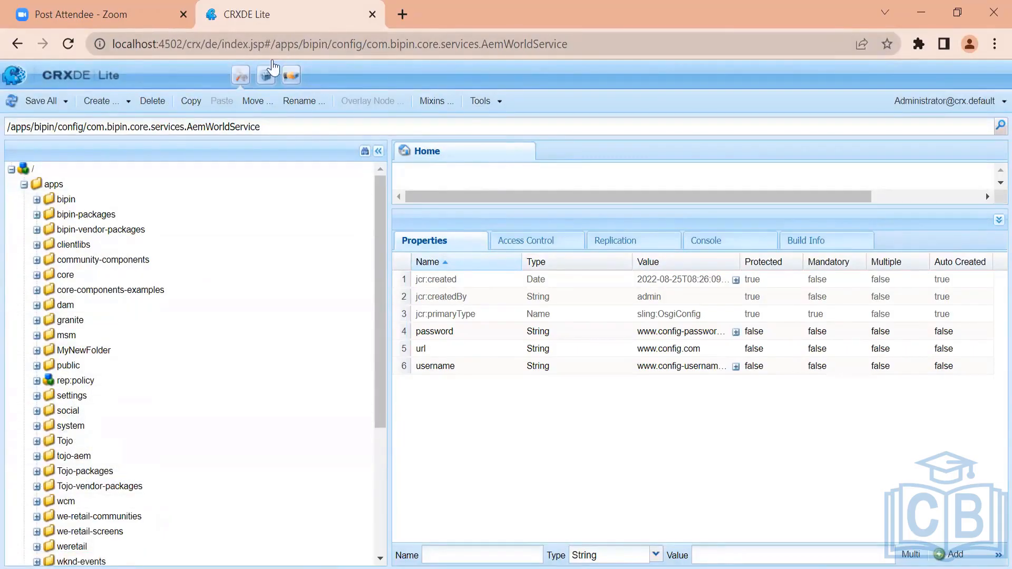
{"action": "left_click", "coordinate": [266, 77]}
{"action": "left_click", "coordinate": [435, 1]}
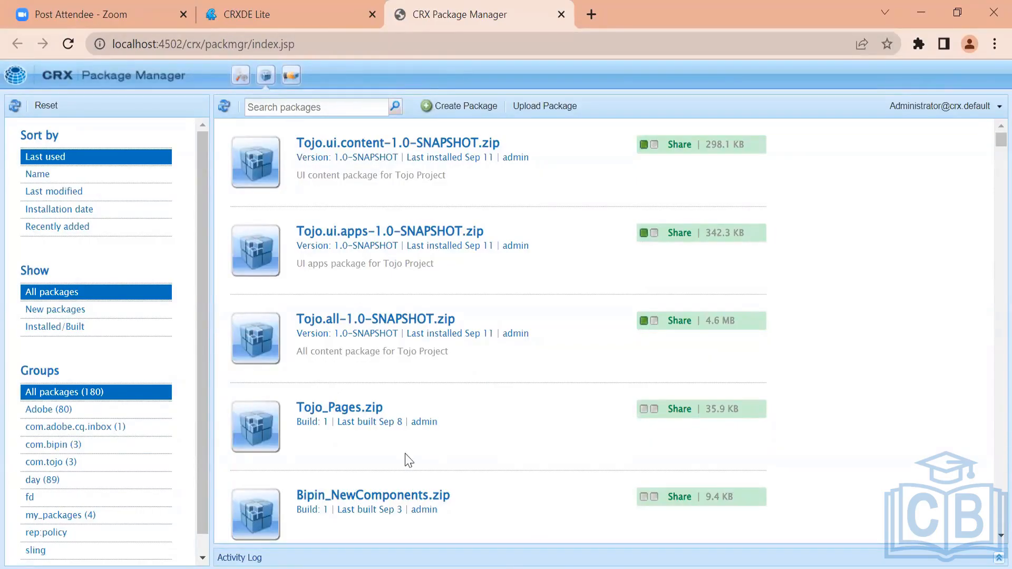
Open the all module's target folder in the Tojo project to examine its built package
{"action": "key", "text": "alt+Tab"}
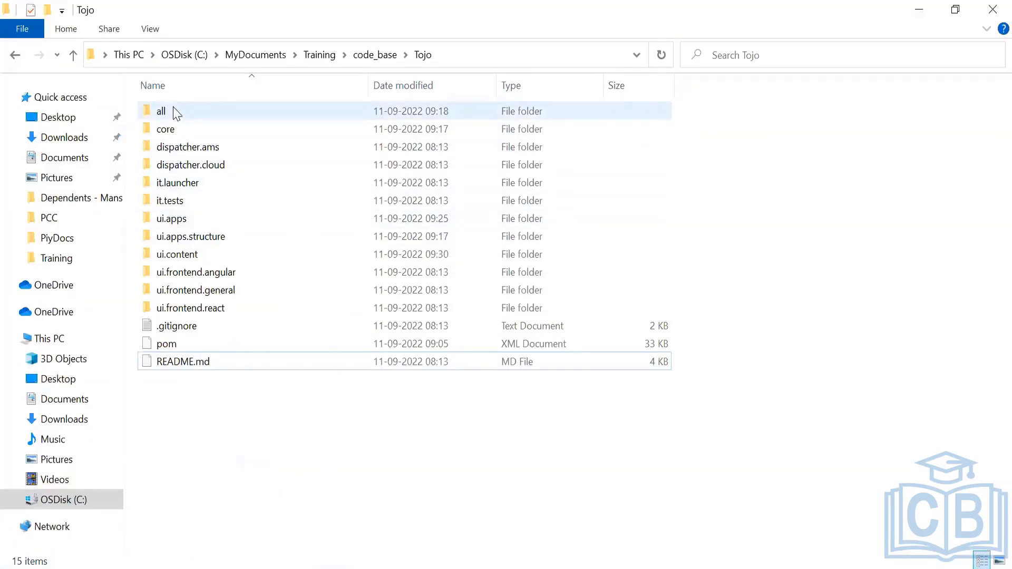
{"action": "mouse_move", "coordinate": [176, 113]}
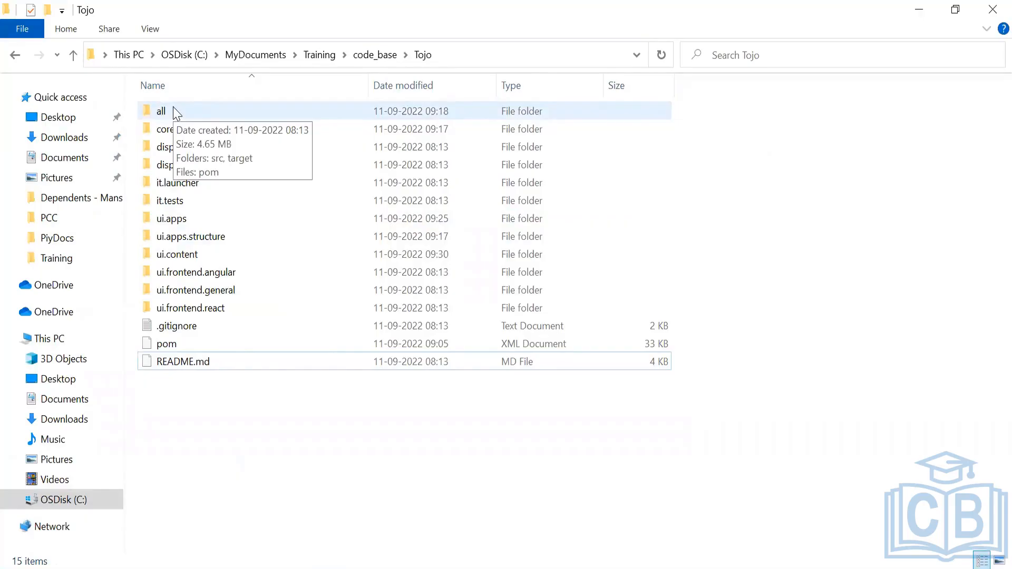
{"action": "double_click", "coordinate": [177, 112]}
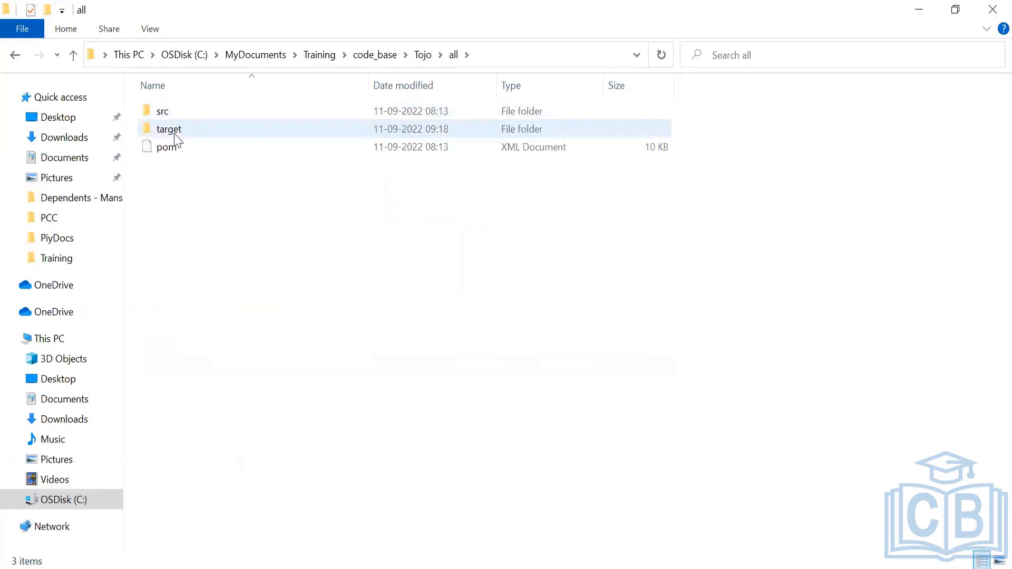
{"action": "double_click", "coordinate": [175, 131]}
{"action": "mouse_move", "coordinate": [193, 152]}
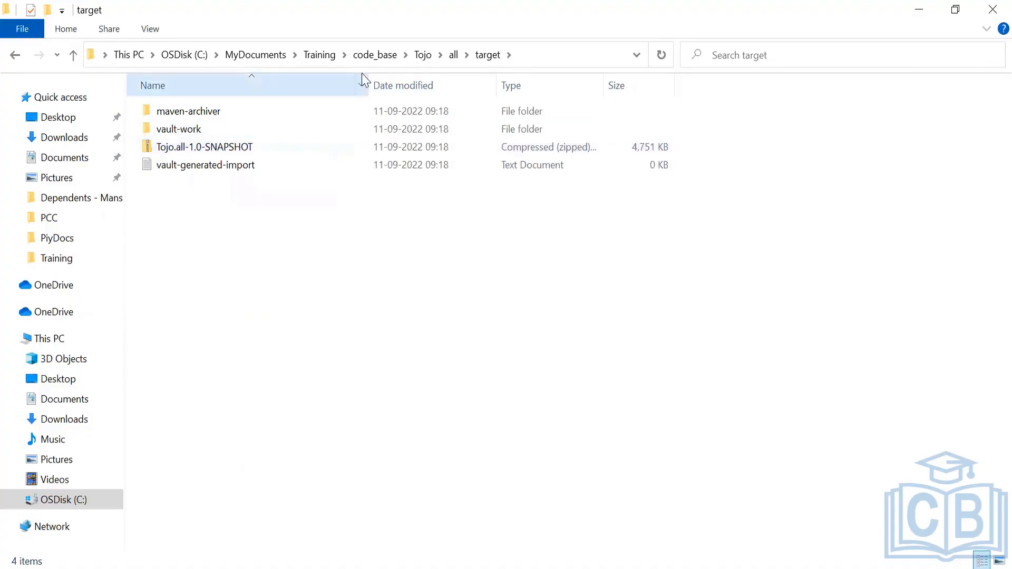
Open the ui.apps module's target folder to examine its built package
{"action": "left_click", "coordinate": [431, 58]}
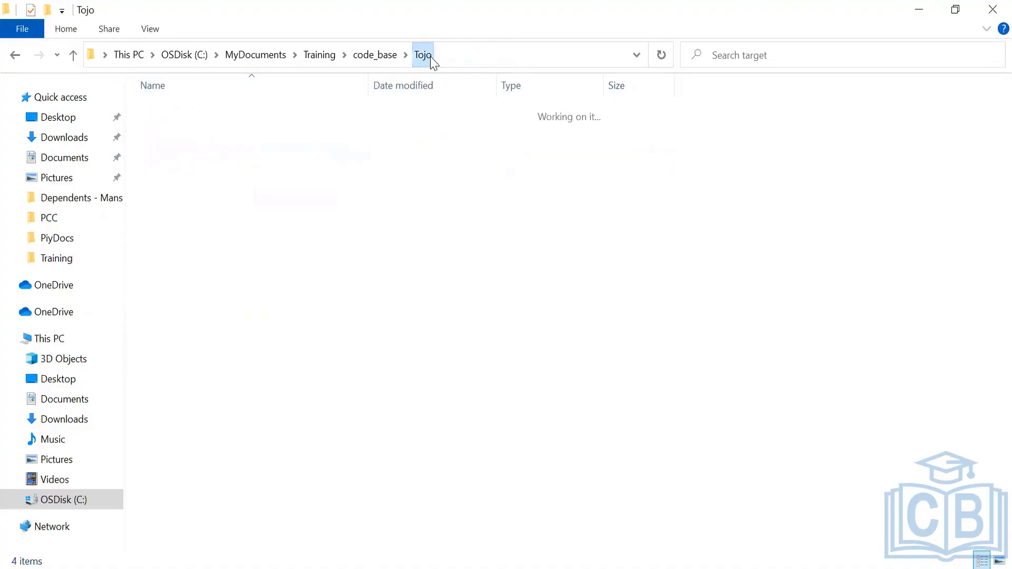
{"action": "mouse_move", "coordinate": [179, 213]}
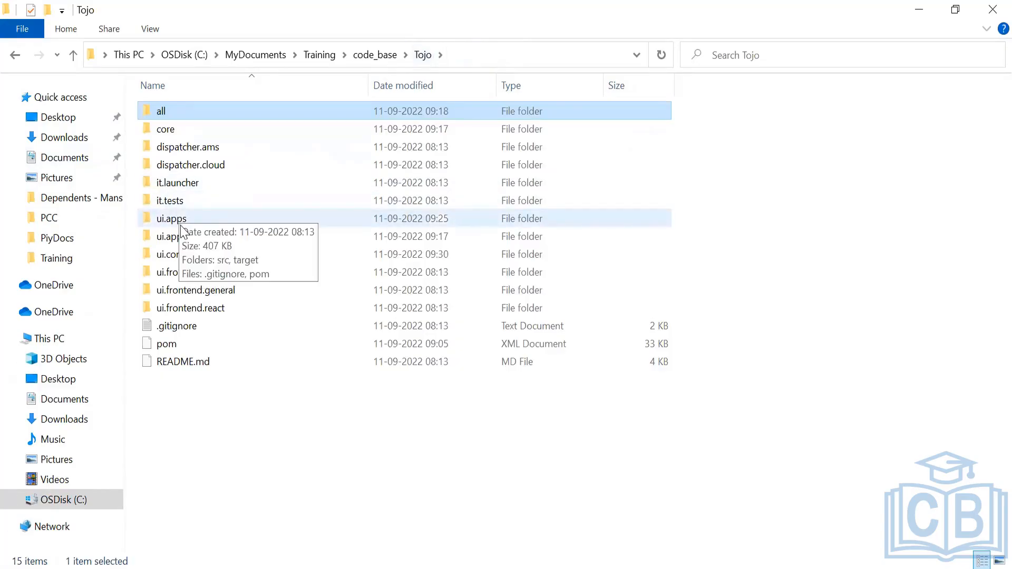
{"action": "double_click", "coordinate": [172, 221]}
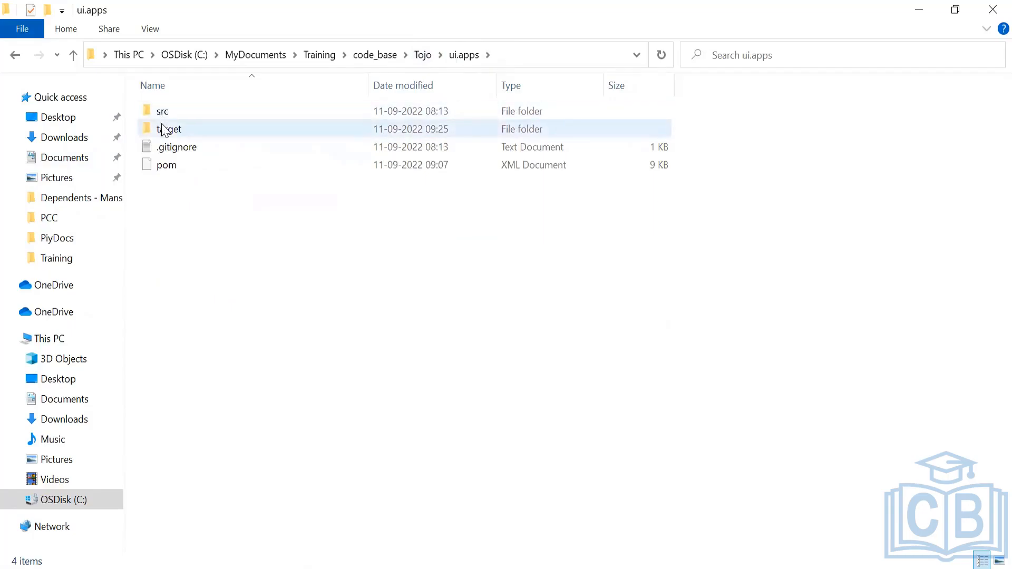
{"action": "double_click", "coordinate": [164, 130]}
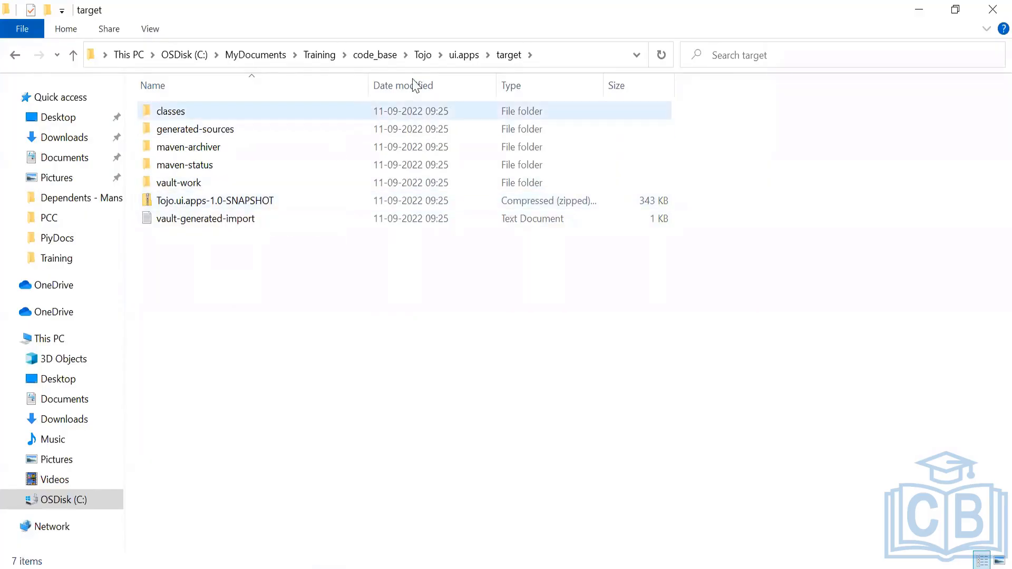
Open the ui.content module's target folder to examine its built package
{"action": "left_click", "coordinate": [461, 56]}
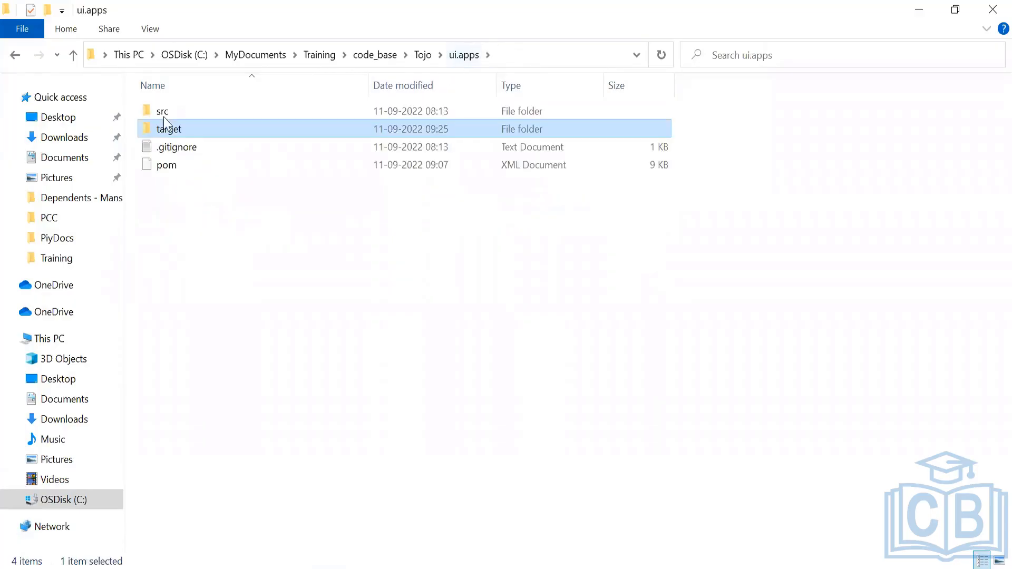
{"action": "left_click", "coordinate": [420, 52]}
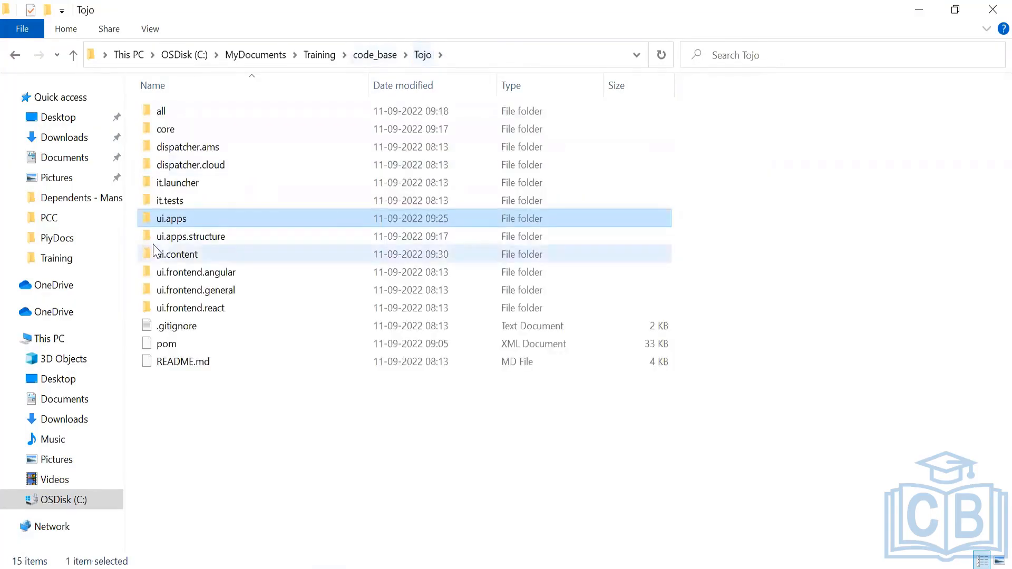
{"action": "double_click", "coordinate": [181, 255]}
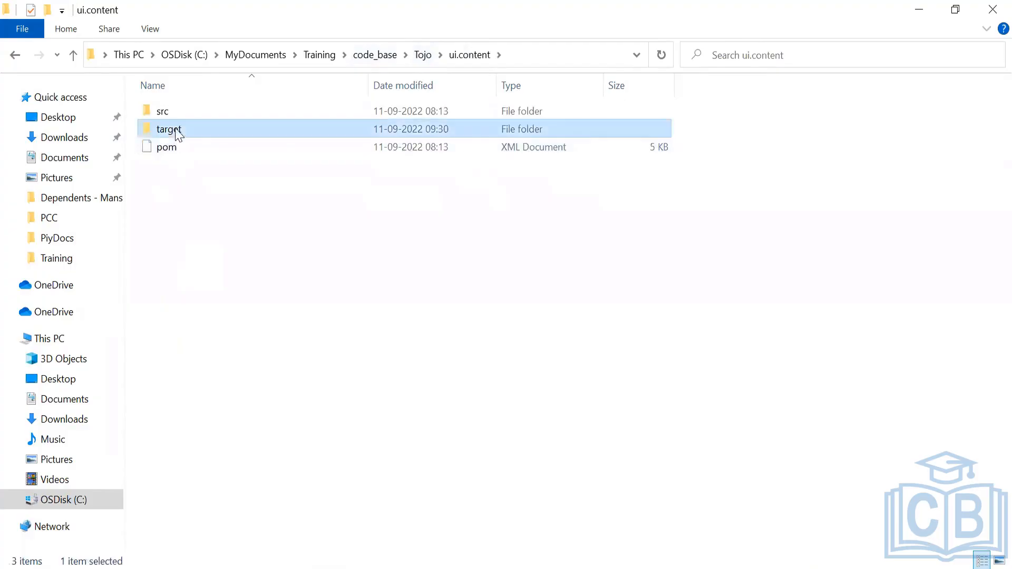
{"action": "double_click", "coordinate": [177, 131]}
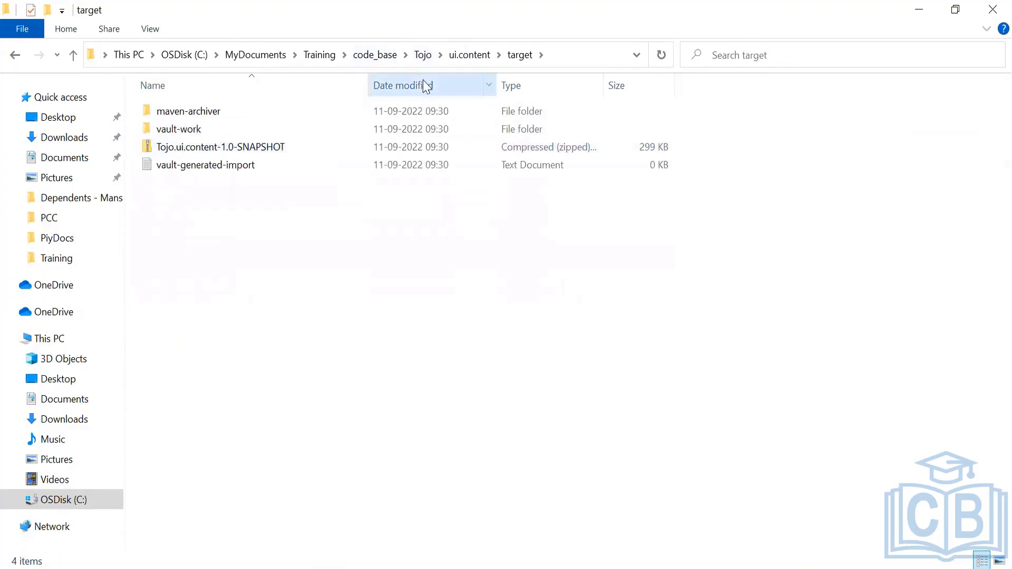
Return to the all module's target folder and select the Tojo.all-1.0-SNAPSHOT package zip
{"action": "left_click", "coordinate": [428, 59]}
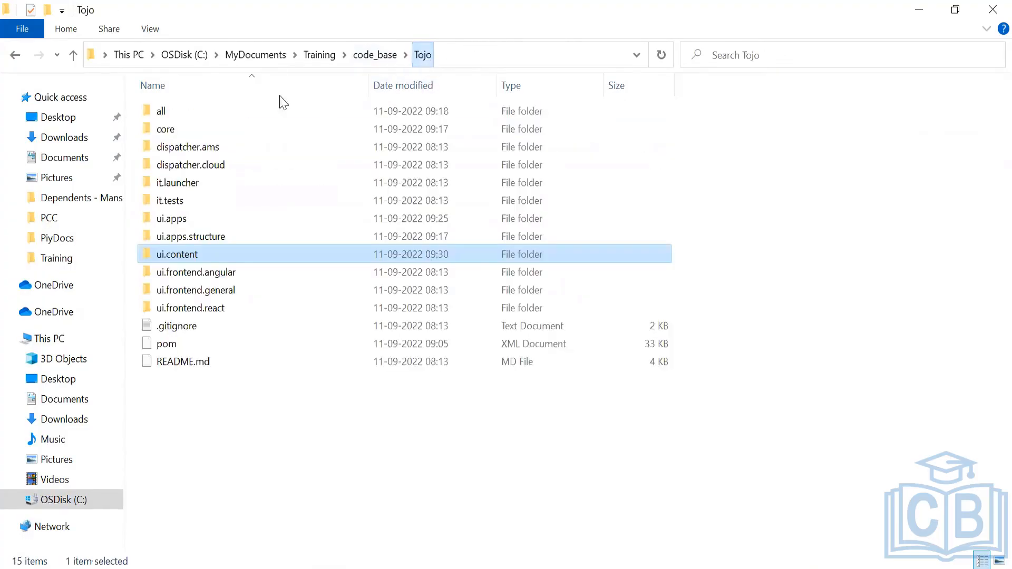
{"action": "double_click", "coordinate": [216, 111]}
{"action": "double_click", "coordinate": [179, 129]}
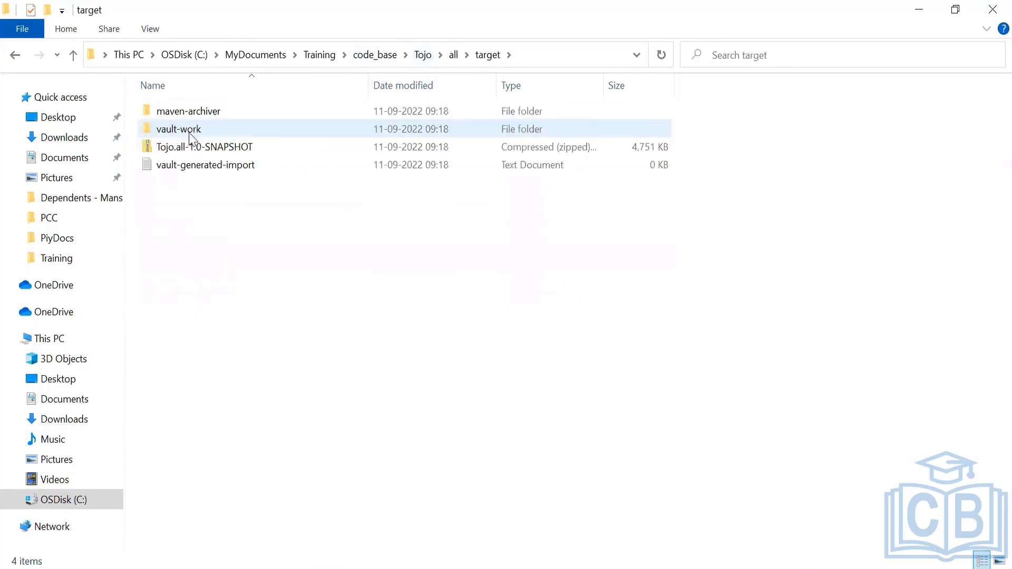
{"action": "left_click", "coordinate": [181, 154]}
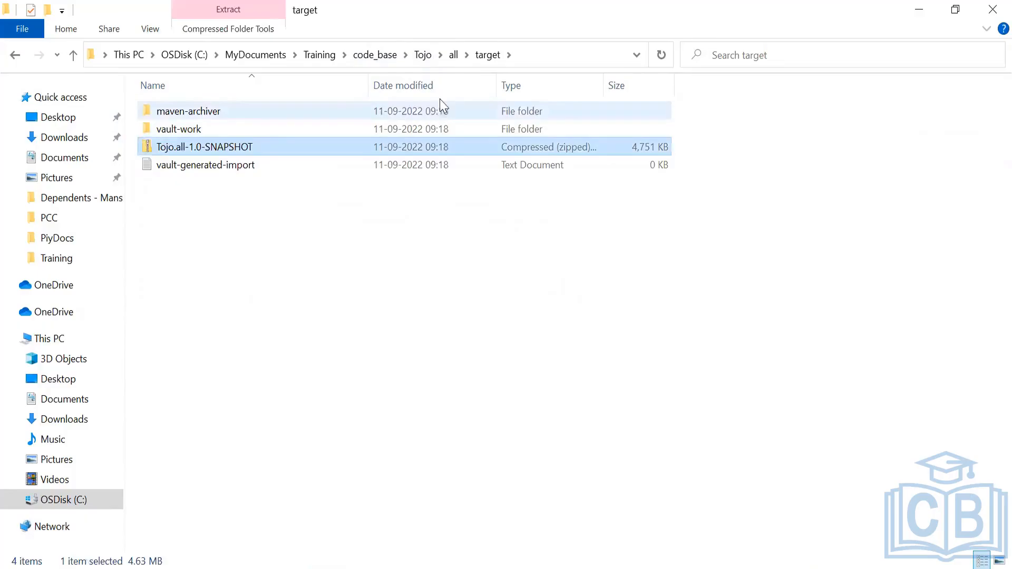
Open the core module's target folder in the Tojo project to examine its built jar
{"action": "left_click", "coordinate": [423, 55]}
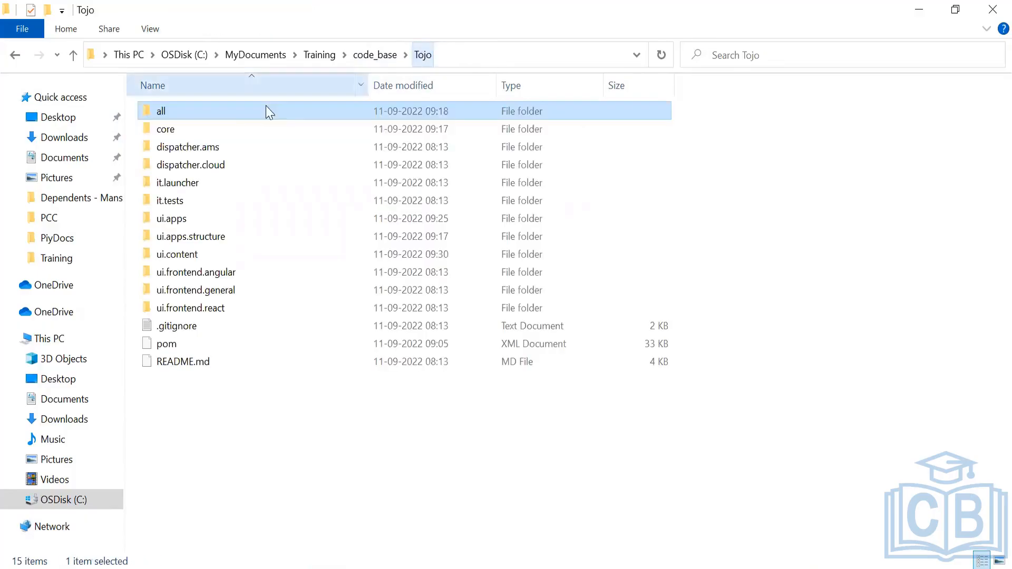
{"action": "double_click", "coordinate": [174, 131]}
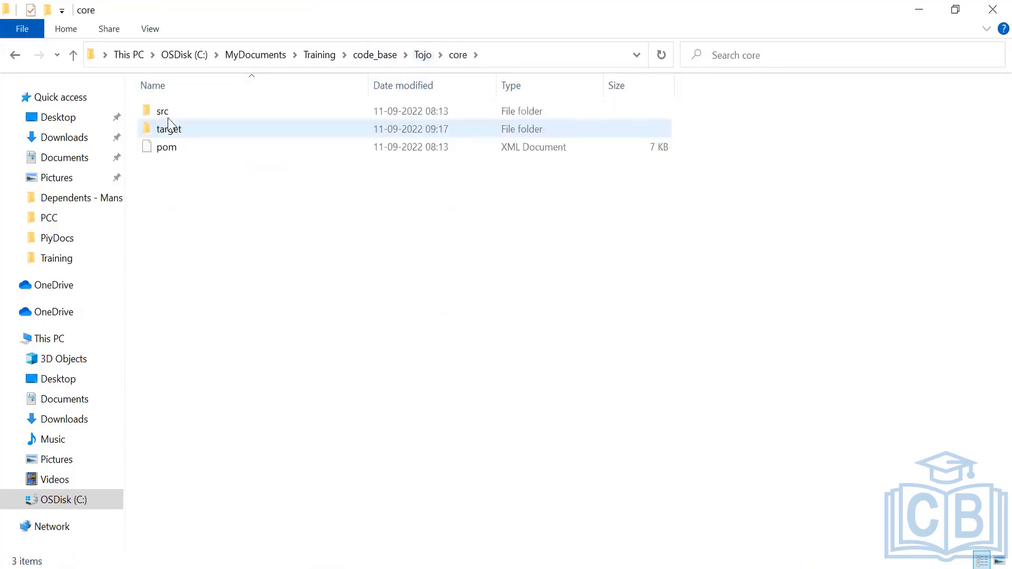
{"action": "double_click", "coordinate": [166, 133]}
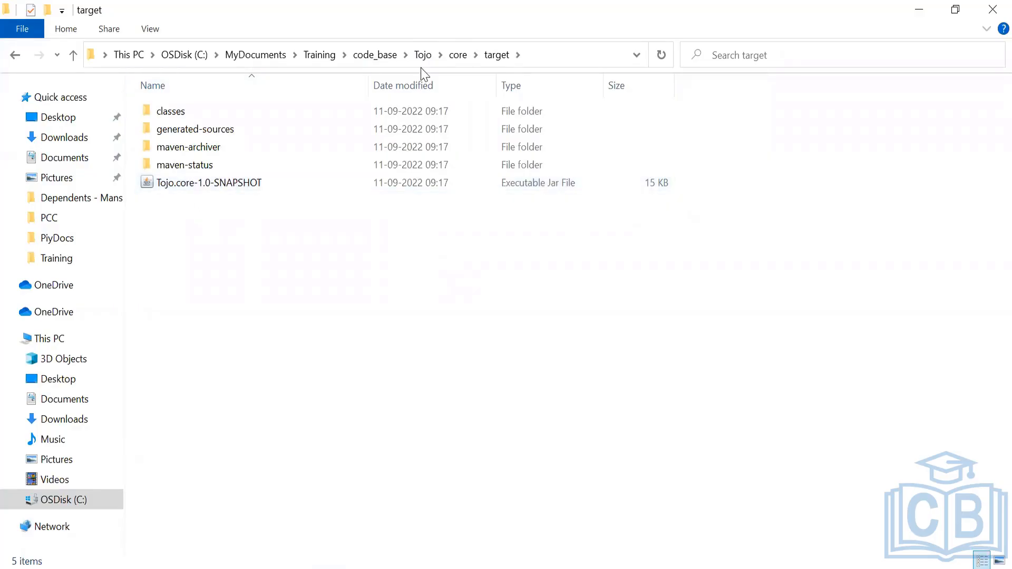
Navigate back to the all module's target folder and select the Tojo.all-1.0-SNAPSHOT zip again
{"action": "left_click", "coordinate": [457, 55]}
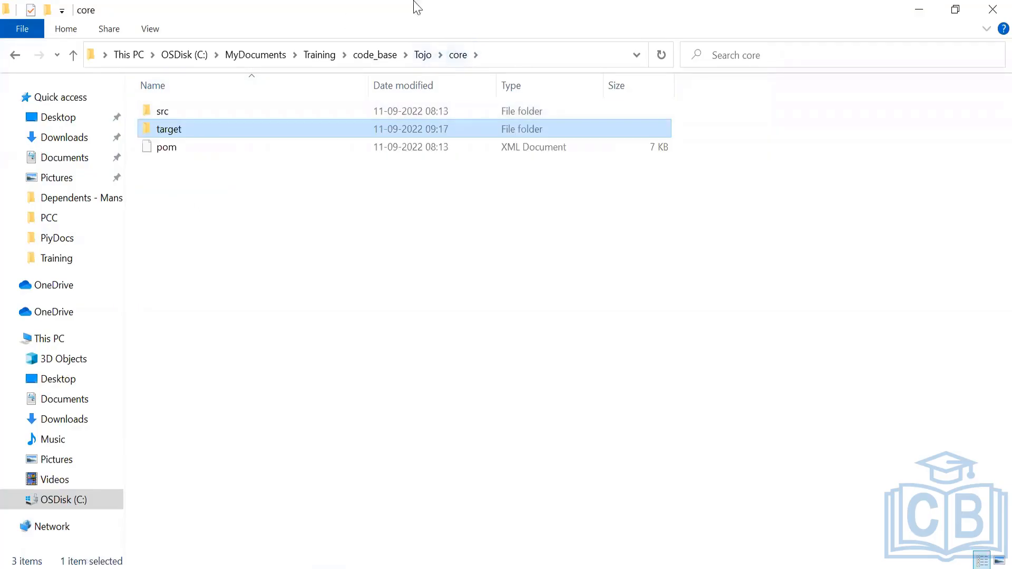
{"action": "left_click", "coordinate": [422, 55]}
{"action": "double_click", "coordinate": [183, 111]}
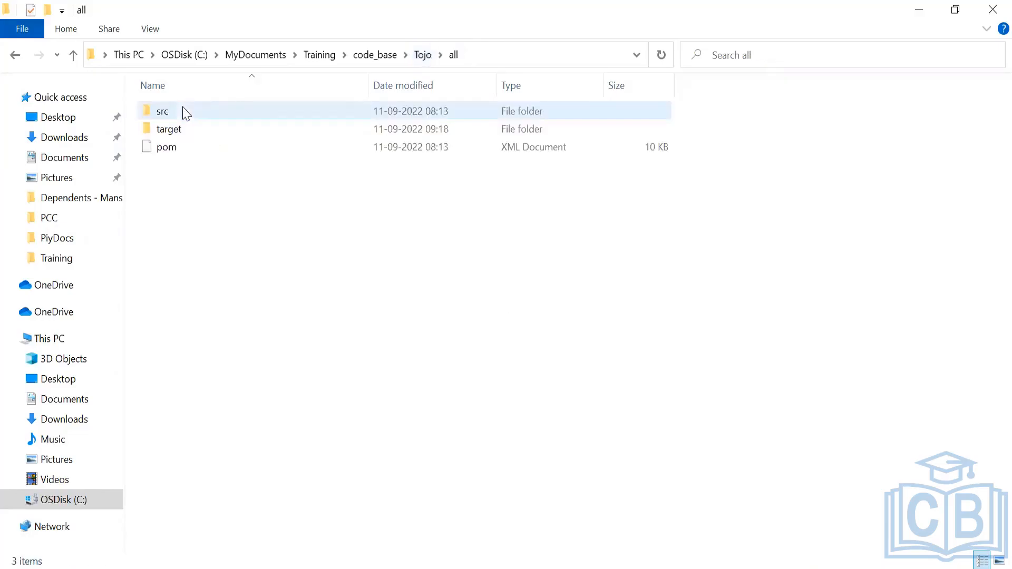
{"action": "double_click", "coordinate": [178, 132]}
{"action": "left_click", "coordinate": [177, 150]}
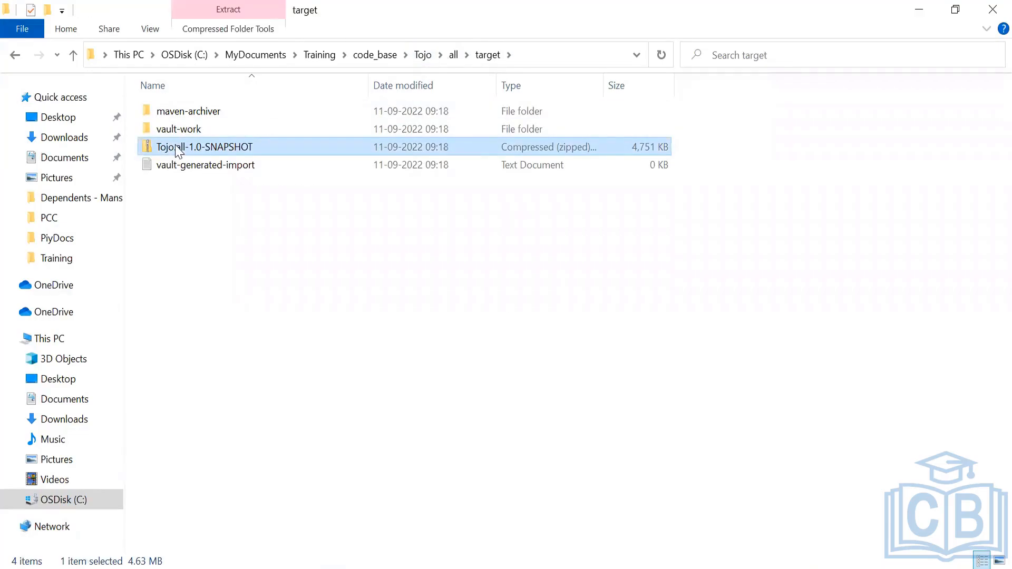
Go back to the Tojo project root and bring up the command prompt opened in that folder
{"action": "left_click", "coordinate": [453, 55]}
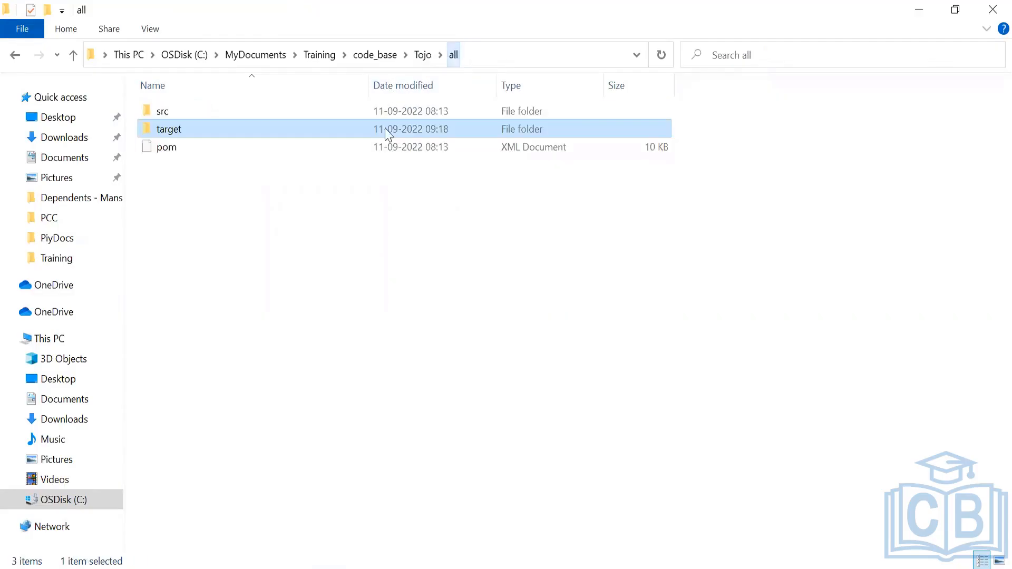
{"action": "left_click", "coordinate": [421, 55]}
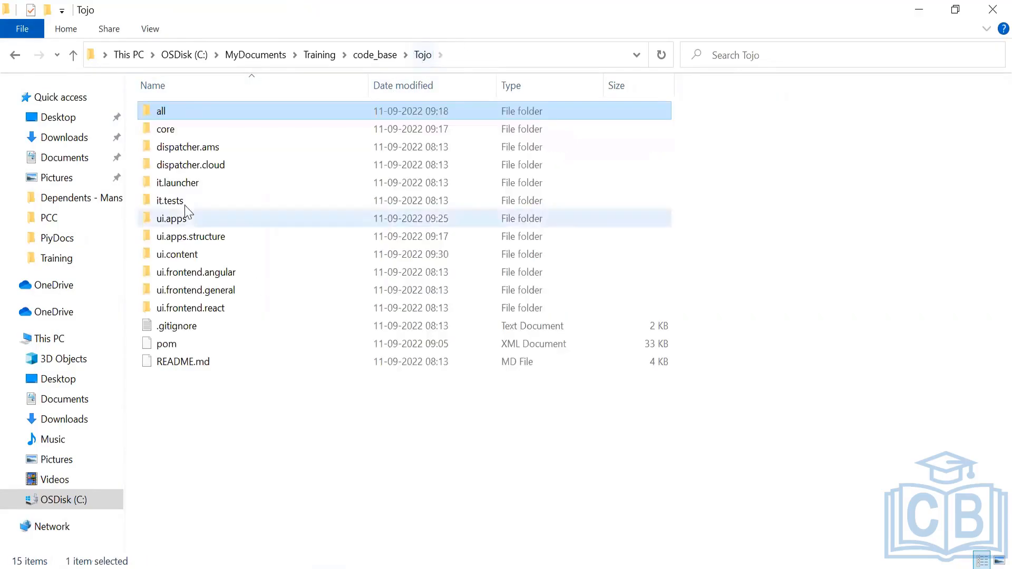
{"action": "right_click", "coordinate": [173, 421]}
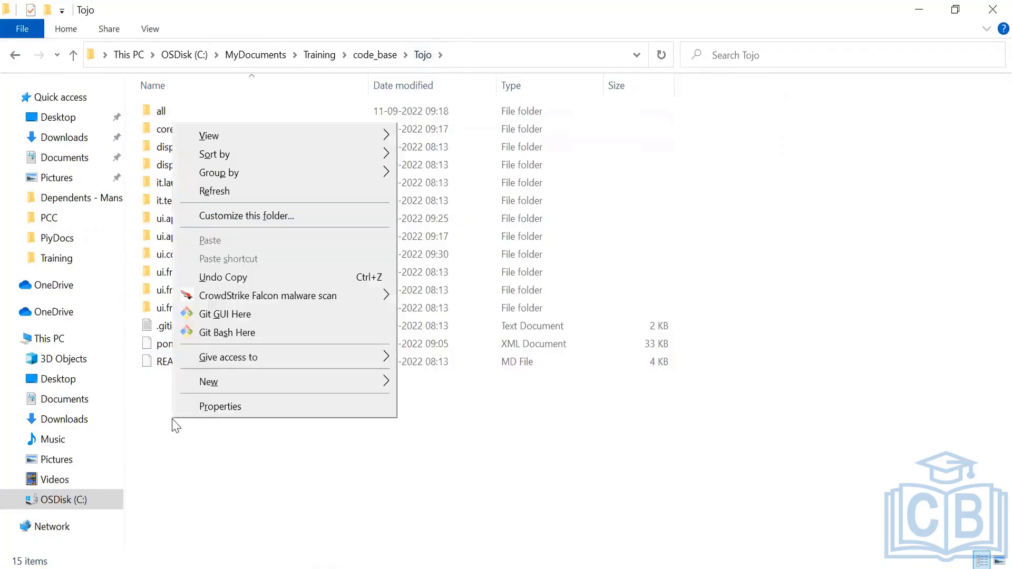
{"action": "left_click", "coordinate": [154, 422]}
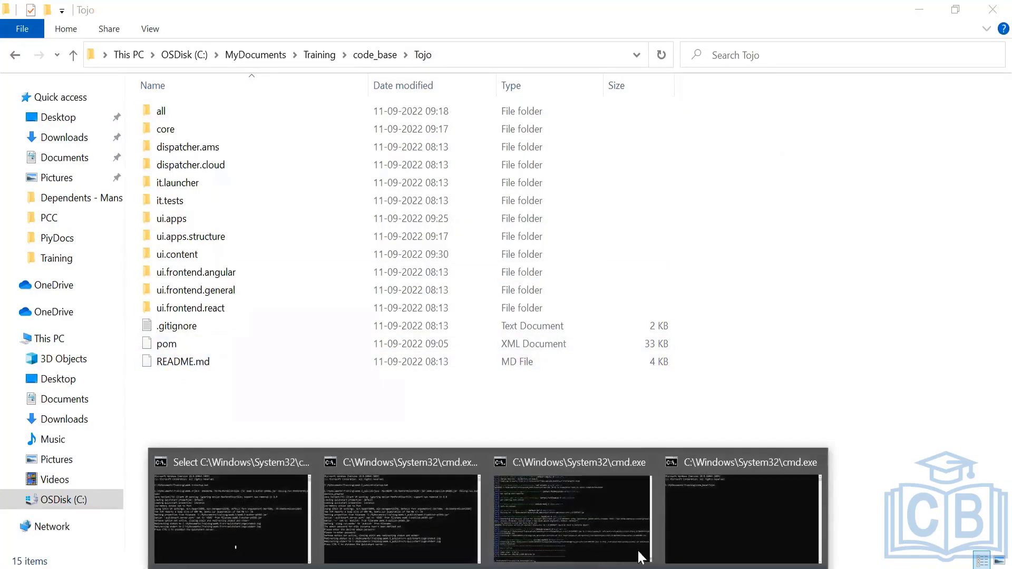
{"action": "left_click", "coordinate": [692, 536]}
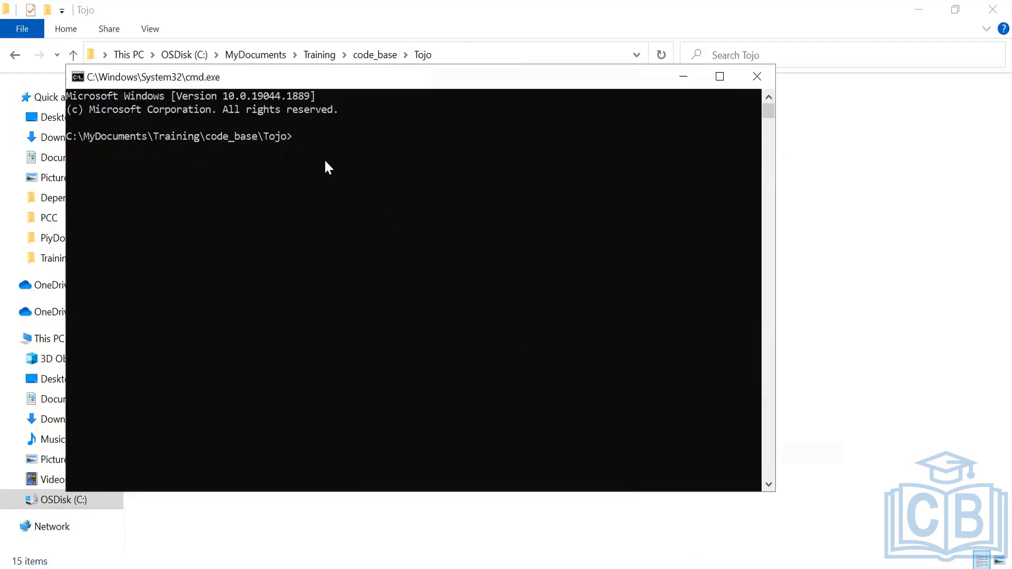
{"action": "type", "text": "mvn clean install-"}
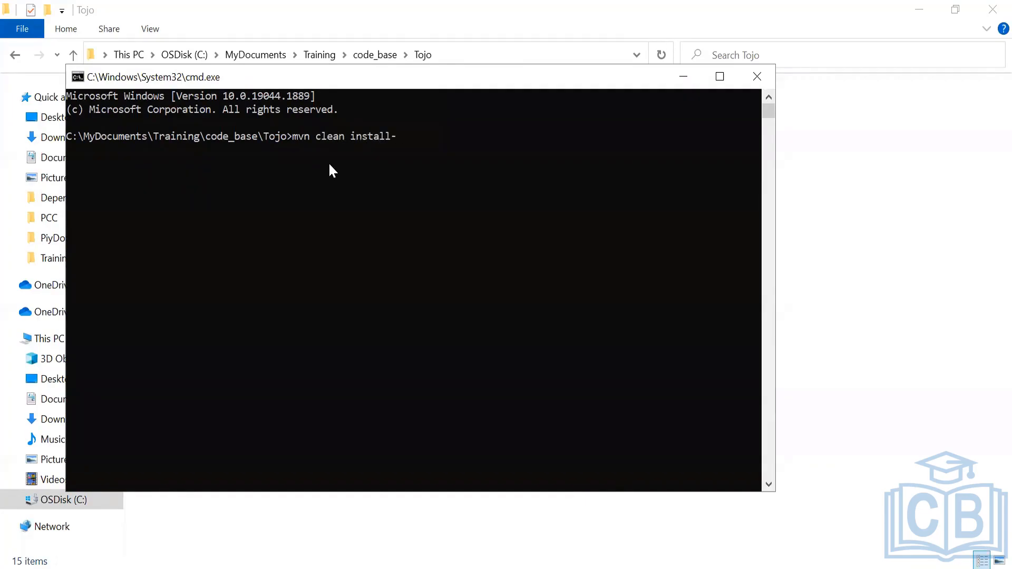
{"action": "key", "text": "Home"}
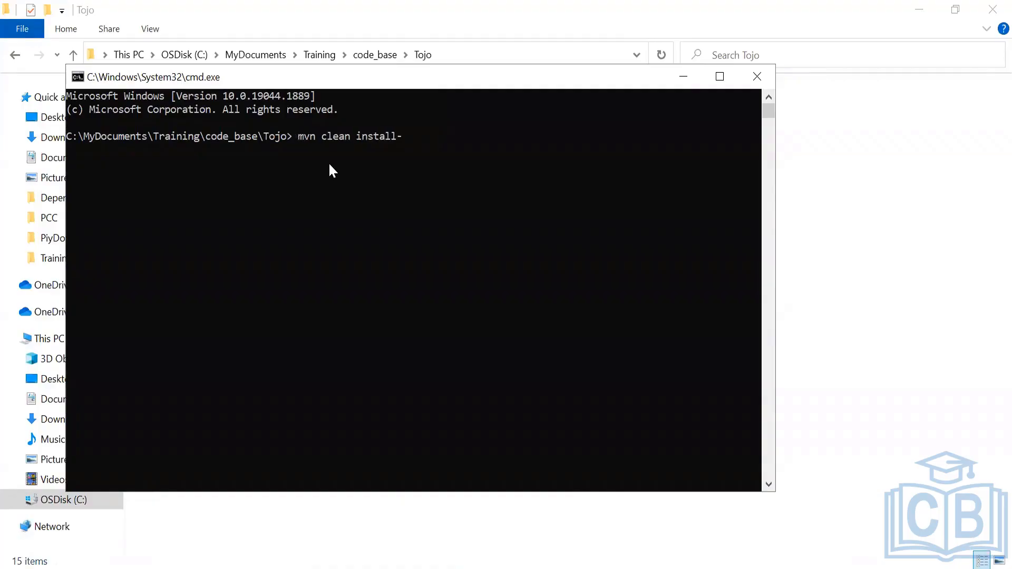
{"action": "key", "text": "BackSpace"}
{"action": "key", "text": "Right"}
{"action": "key", "text": "Right"}
{"action": "key", "text": "Right"}
{"action": "key", "text": "Right"}
{"action": "key", "text": "Right"}
{"action": "key", "text": "Right"}
{"action": "key", "text": "Right"}
{"action": "key", "text": "Right"}
{"action": "key", "text": "Right"}
{"action": "key", "text": "Right"}
{"action": "key", "text": "Right"}
{"action": "key", "text": "Right"}
{"action": "key", "text": "Right"}
{"action": "key", "text": "Right"}
{"action": "key", "text": "Right"}
{"action": "key", "text": "Right"}
{"action": "key", "text": "Right"}
{"action": "key", "text": "Right"}
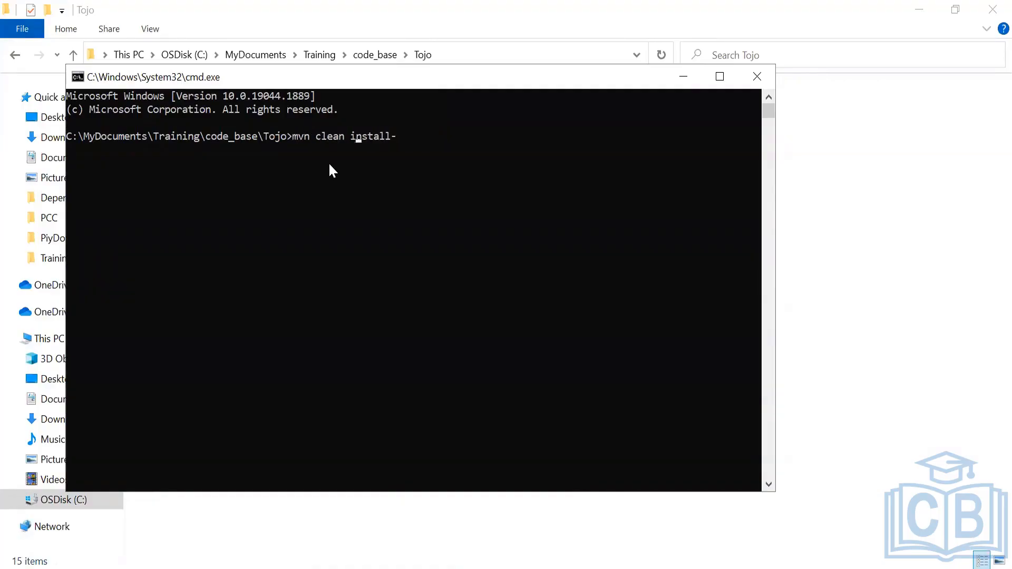
{"action": "key", "text": "BackSpace"}
{"action": "type", "text": "Pautoi"}
{"action": "key", "text": "BackSpace"}
{"action": "key", "text": "BackSpace"}
{"action": "key", "text": "BackSpace"}
Open the ui.apps module folder of the Tojo project in Explorer
{"action": "key", "text": "alt+Tab"}
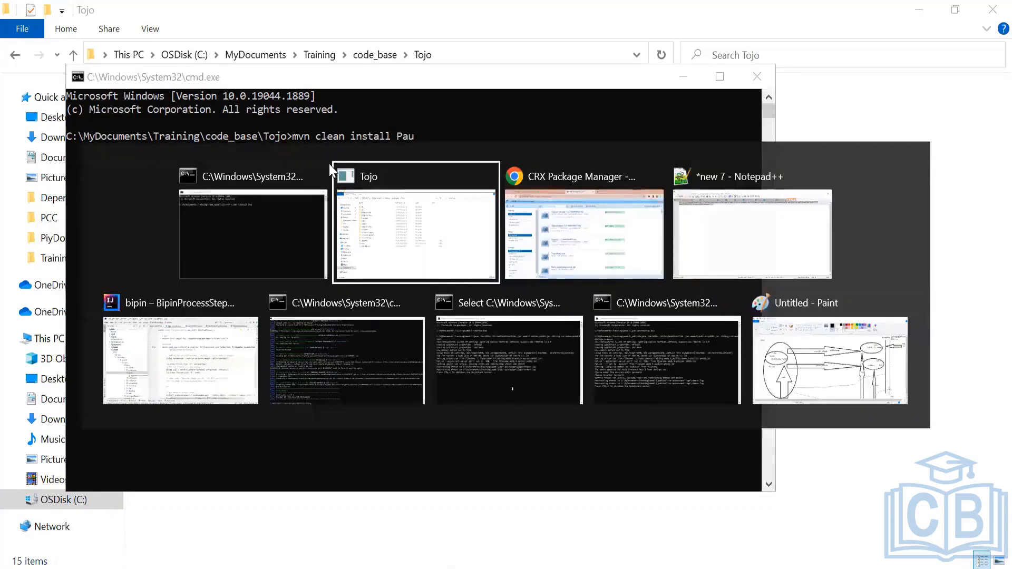
{"action": "key", "text": "alt+Tab"}
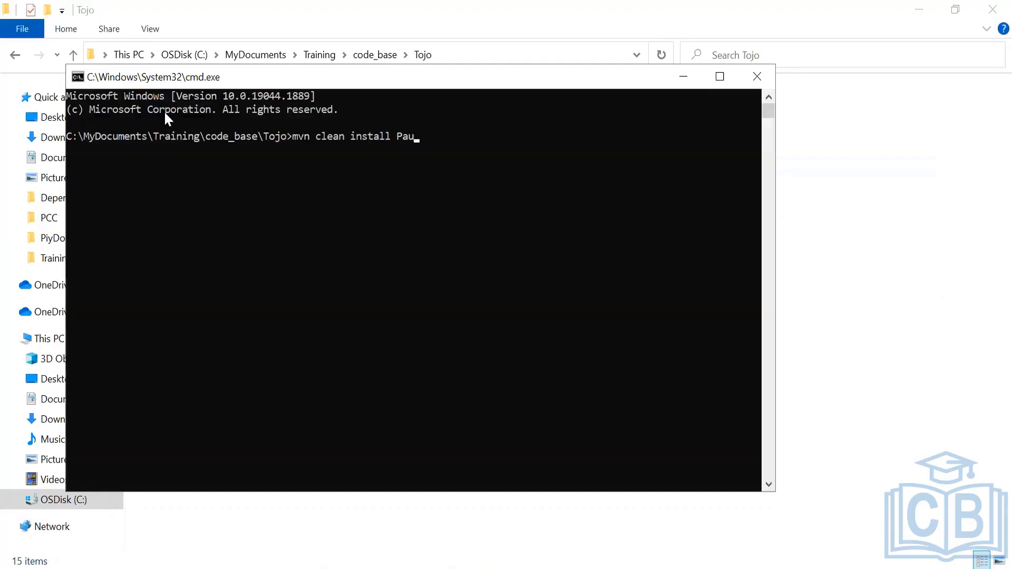
{"action": "key", "text": "alt+Tab"}
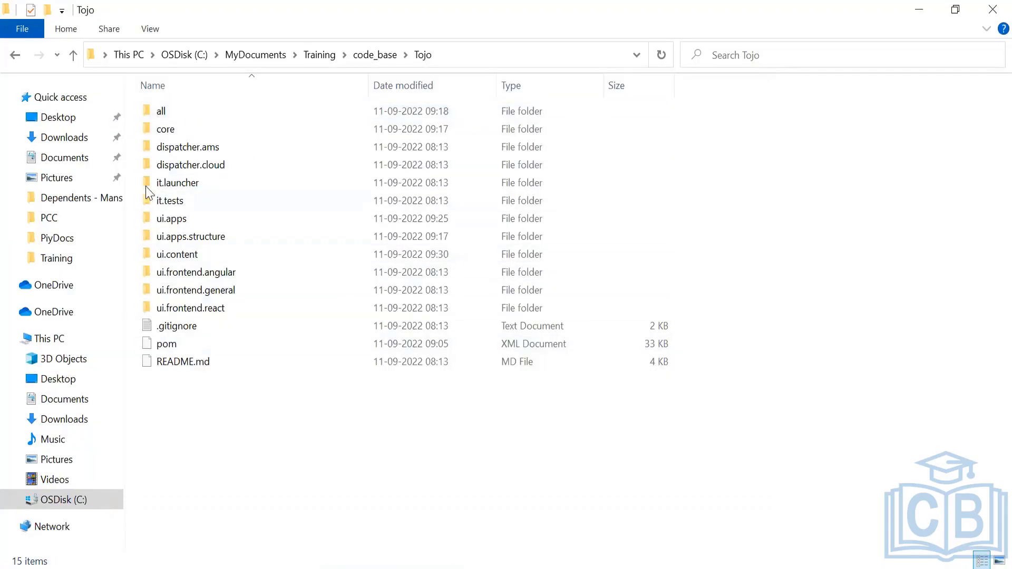
{"action": "key", "text": "alt+Tab"}
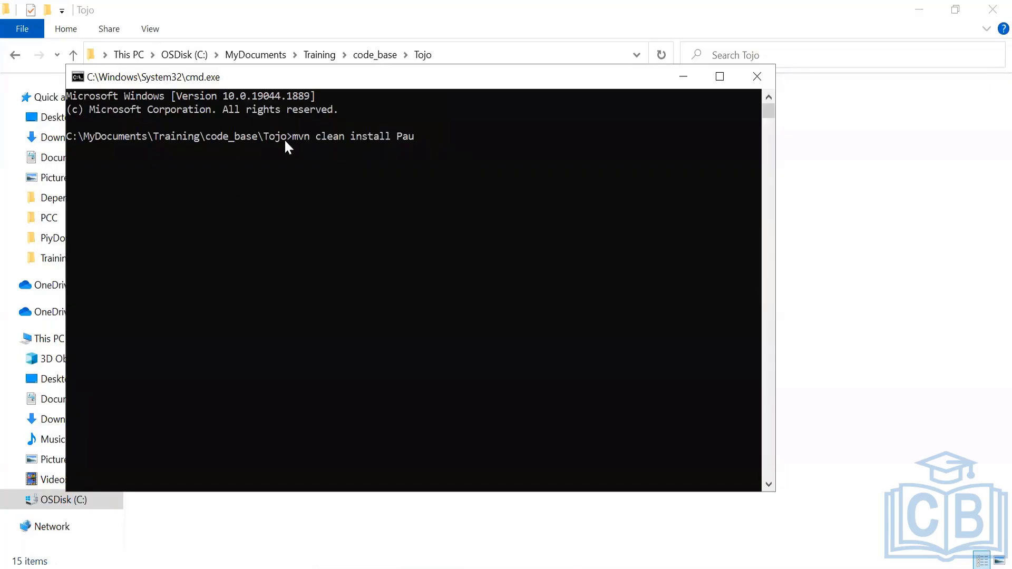
{"action": "key", "text": "alt+Tab"}
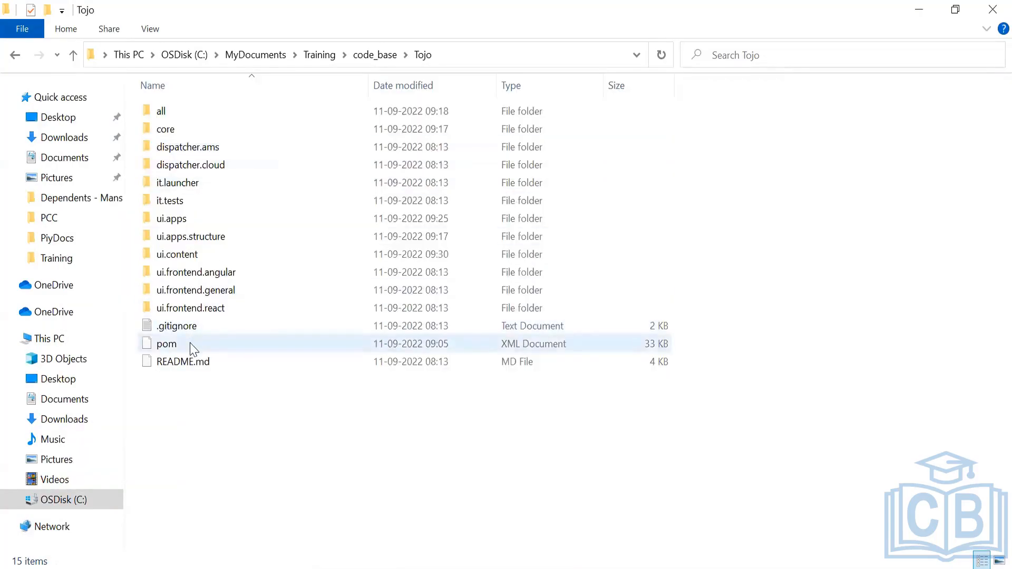
{"action": "left_click", "coordinate": [193, 349]}
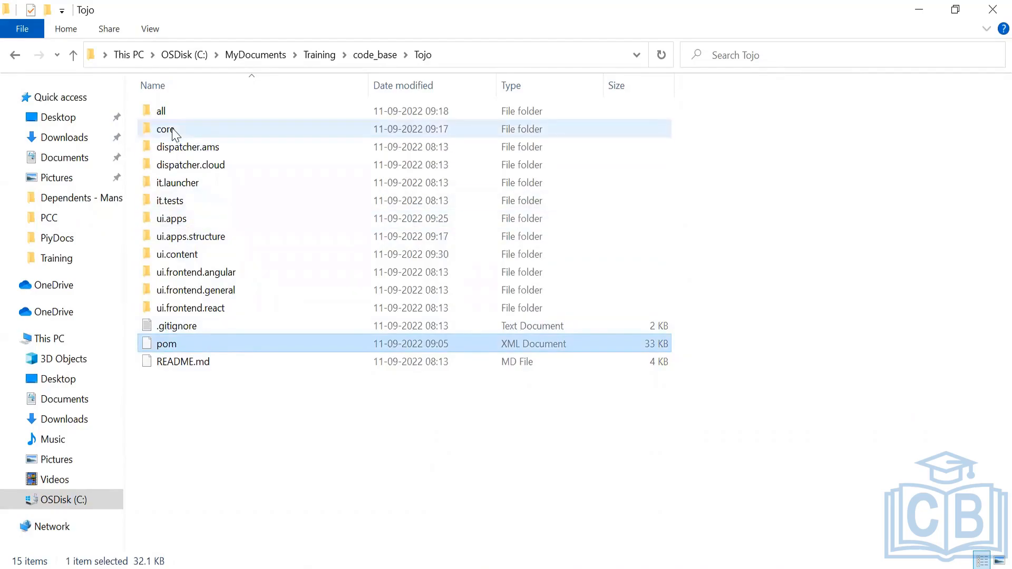
{"action": "mouse_move", "coordinate": [175, 135]}
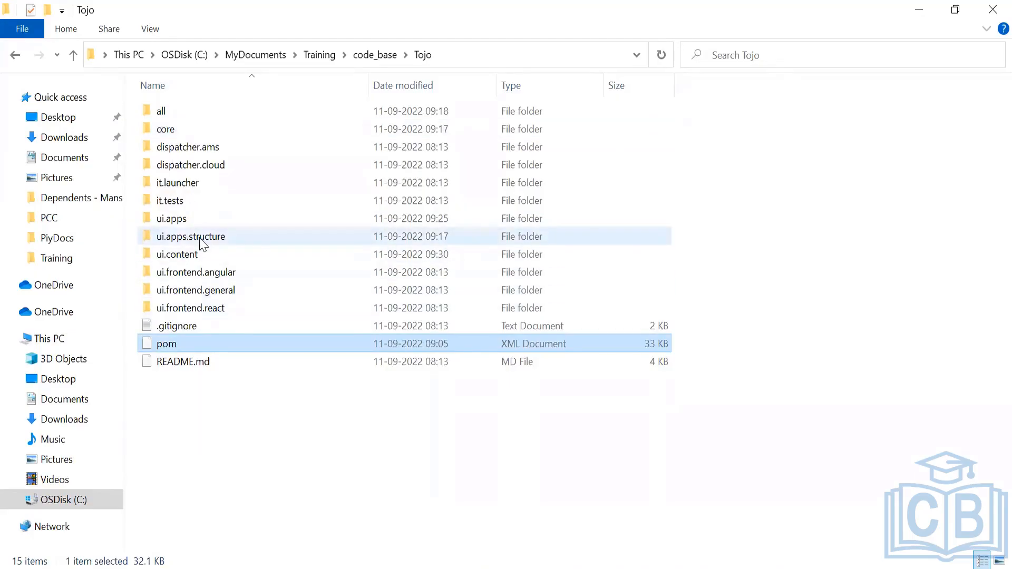
{"action": "left_click", "coordinate": [185, 219]}
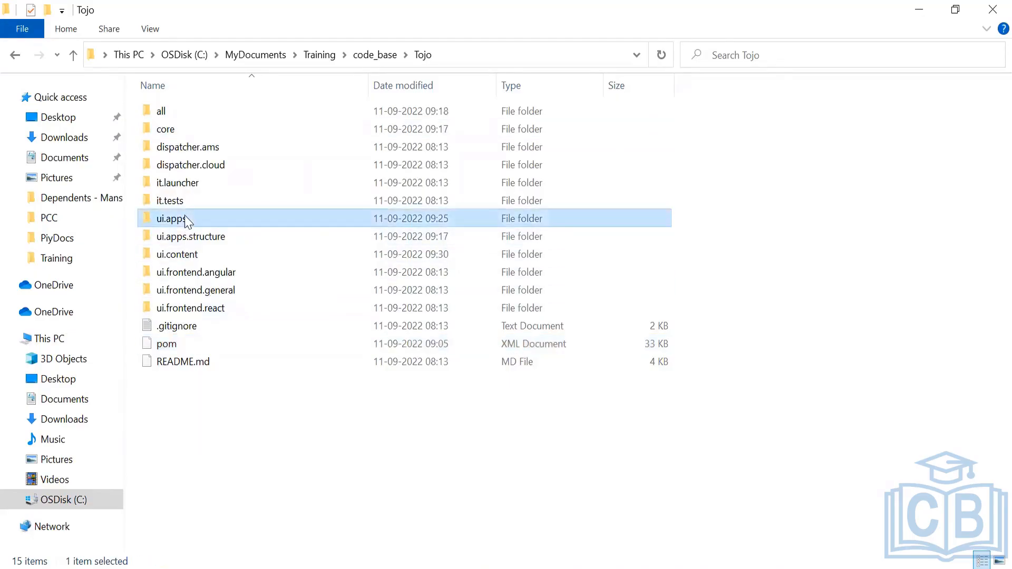
{"action": "double_click", "coordinate": [185, 220]}
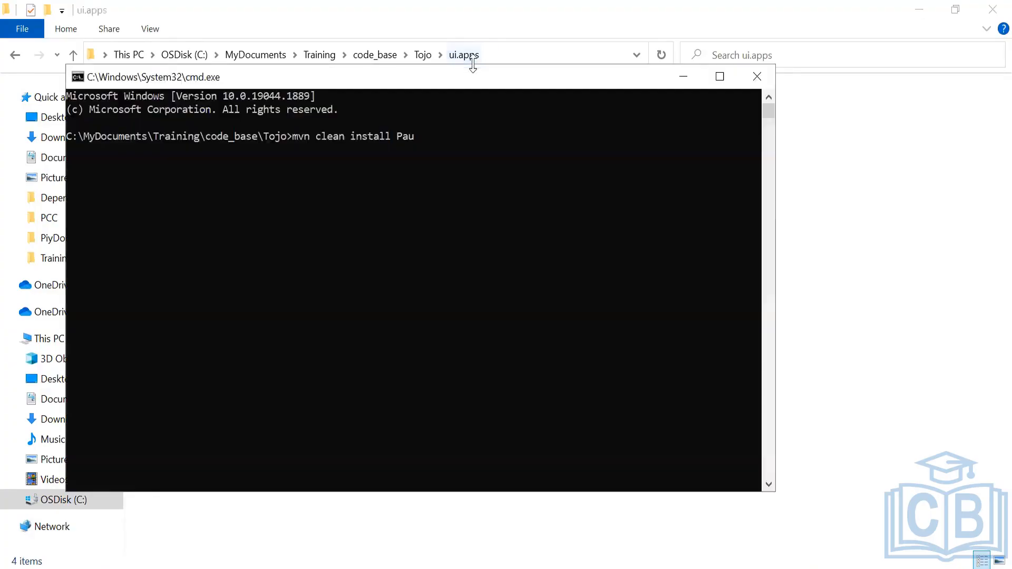
Clear the command line and change directory into the ui.apps module
{"action": "key", "text": "BackSpace"}
{"action": "key", "text": "BackSpace"}
{"action": "key", "text": "BackSpace"}
{"action": "key", "text": "BackSpace"}
{"action": "key", "text": "BackSpace"}
{"action": "key", "text": "BackSpace"}
{"action": "key", "text": "BackSpace"}
{"action": "key", "text": "BackSpace"}
{"action": "key", "text": "BackSpace"}
{"action": "key", "text": "BackSpace"}
{"action": "key", "text": "BackSpace"}
{"action": "key", "text": "BackSpace"}
{"action": "key", "text": "BackSpace"}
{"action": "key", "text": "BackSpace"}
{"action": "key", "text": "BackSpace"}
{"action": "key", "text": "BackSpace"}
{"action": "key", "text": "BackSpace"}
{"action": "key", "text": "BackSpace"}
{"action": "key", "text": "BackSpace"}
{"action": "key", "text": "BackSpace"}
{"action": "type", "text": "CD"}
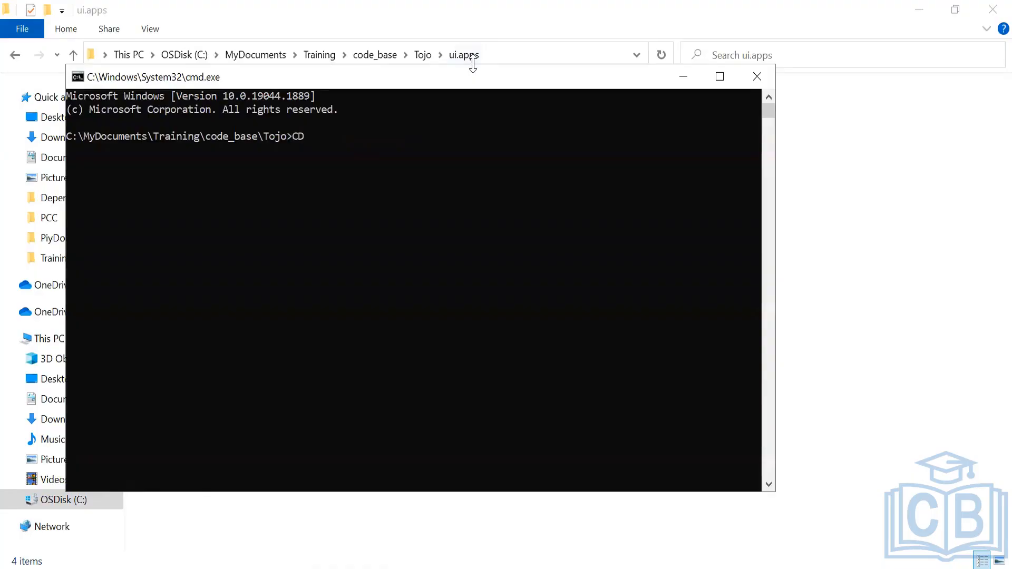
{"action": "type", "text": " UI."}
{"action": "key", "text": "Tab"}
{"action": "key", "text": "Return"}
Run mvn clean install inside the ui.apps module to build only that module
{"action": "key", "text": "alt+Tab"}
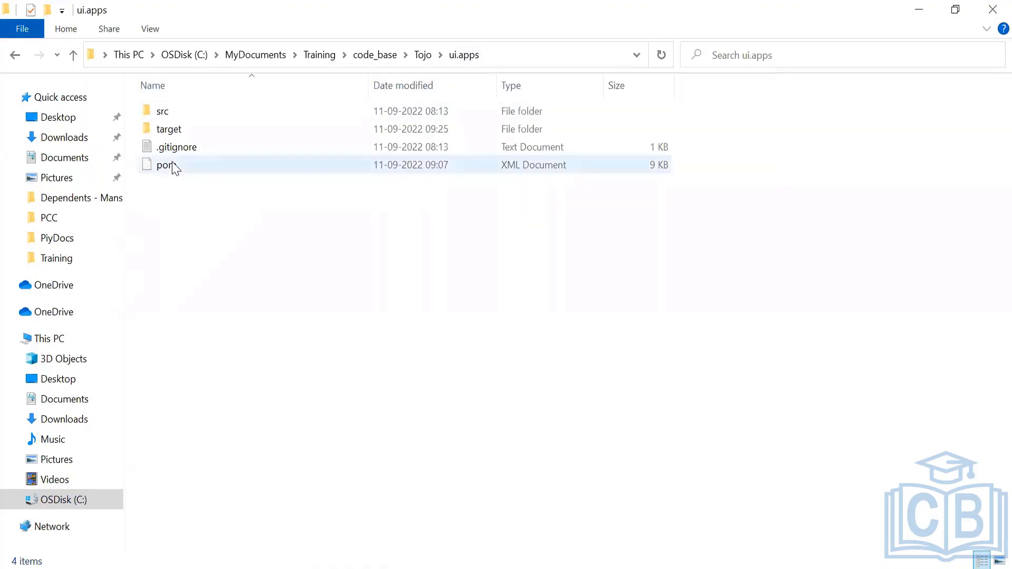
{"action": "key", "text": "alt+Tab"}
{"action": "type", "text": "MVN CLE"}
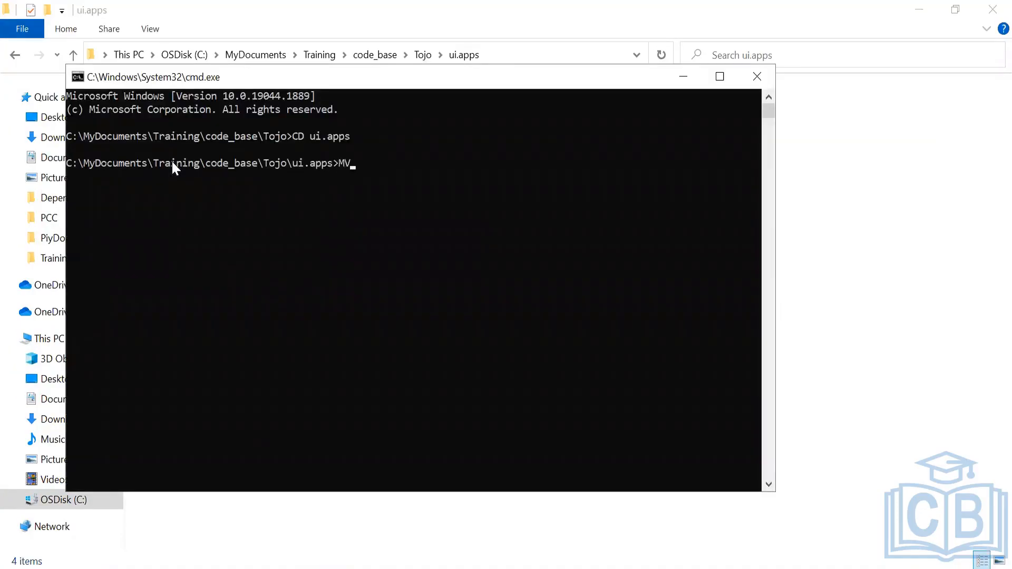
{"action": "key", "text": "BackSpace"}
{"action": "key", "text": "BackSpace"}
{"action": "key", "text": "BackSpace"}
{"action": "key", "text": "BackSpace"}
{"action": "key", "text": "BackSpace"}
{"action": "key", "text": "BackSpace"}
{"action": "key", "text": "BackSpace"}
{"action": "type", "text": "mvn clean install"}
{"action": "key", "text": "Return"}
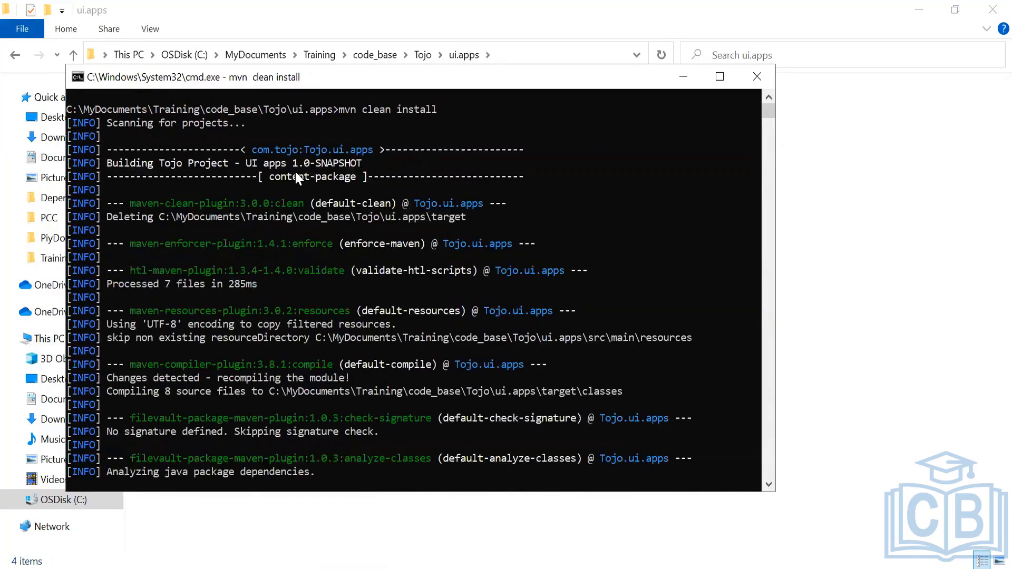
Go up to the Tojo project folder and open the core module folder
{"action": "key", "text": "alt+Tab"}
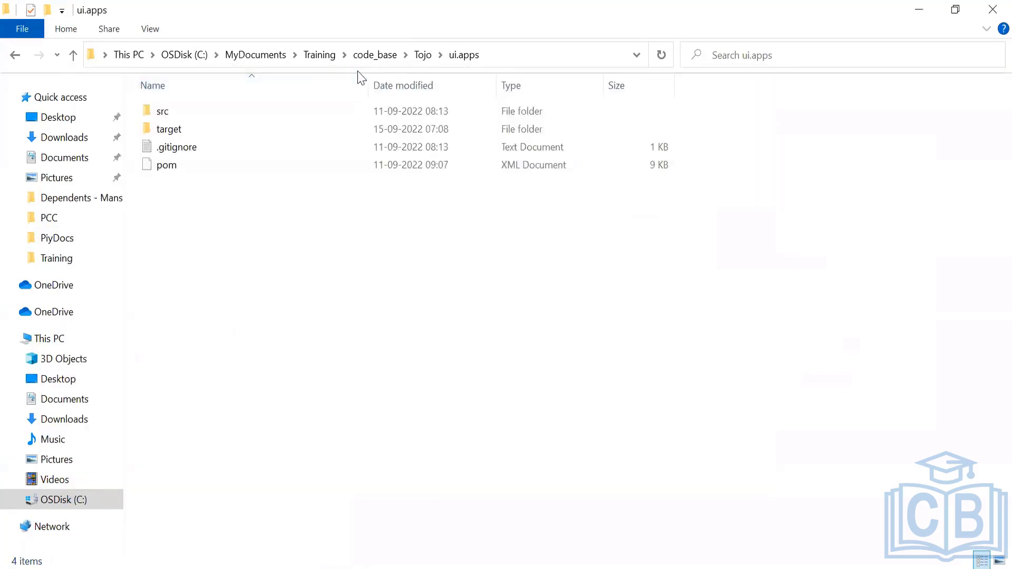
{"action": "left_click", "coordinate": [417, 56]}
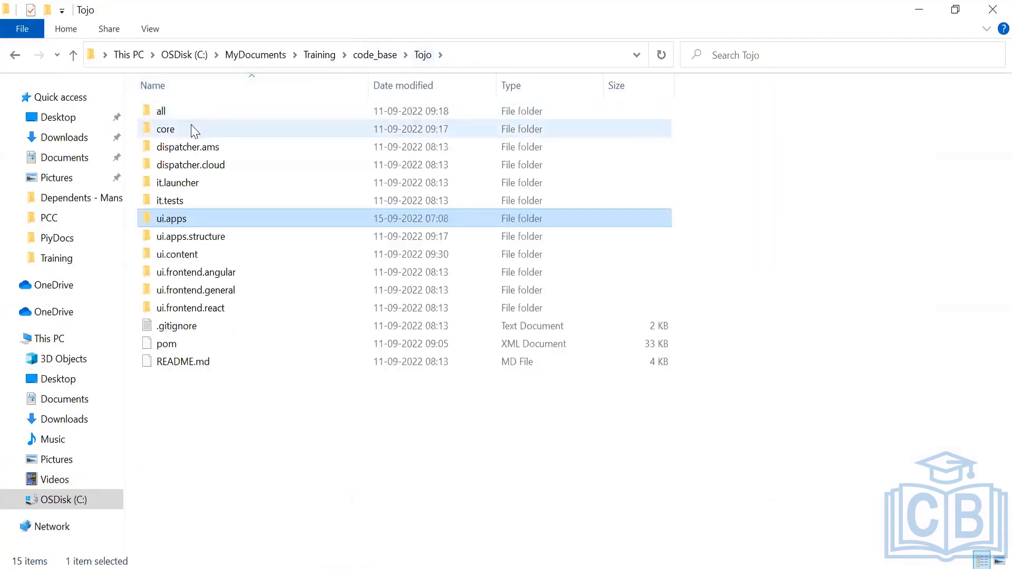
{"action": "double_click", "coordinate": [194, 131]}
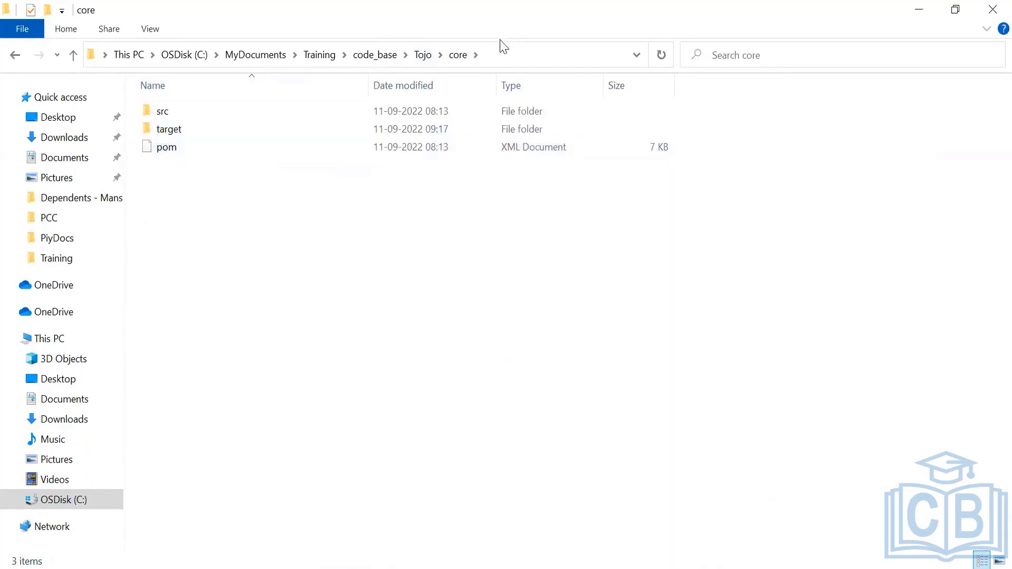
Return to the Tojo project root and open its pom.xml in Notepad++
{"action": "key", "text": "alt+Tab"}
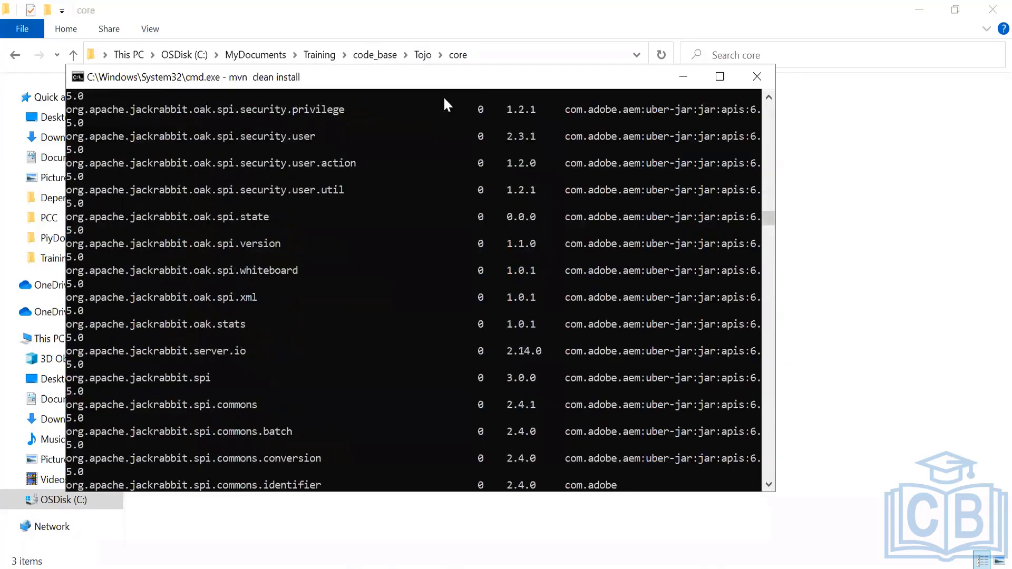
{"action": "key", "text": "alt+Tab"}
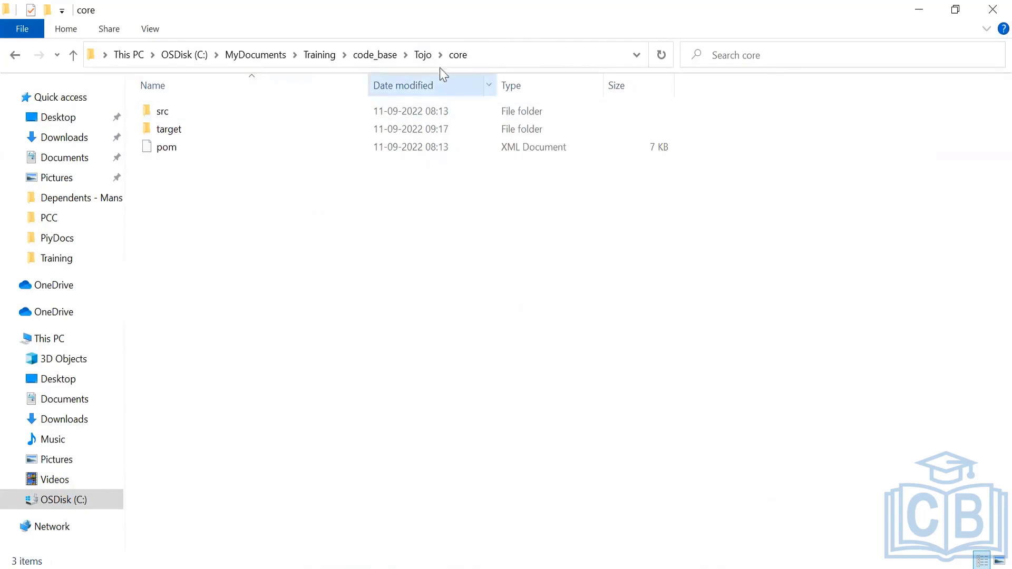
{"action": "left_click", "coordinate": [422, 55]}
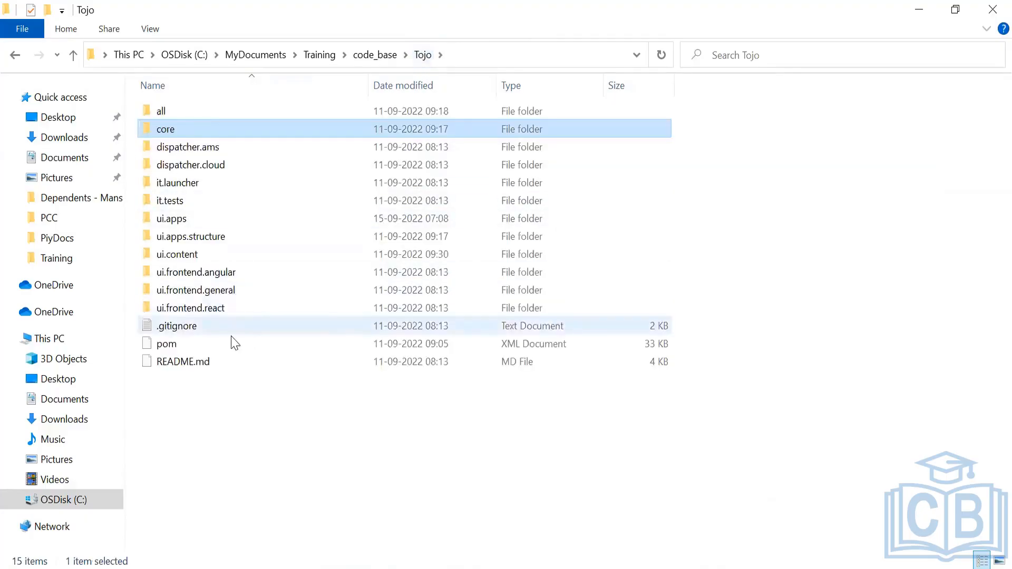
{"action": "left_click", "coordinate": [200, 345]}
{"action": "left_click_drag", "start_coordinate": [215, 382], "coordinate": [425, 305]}
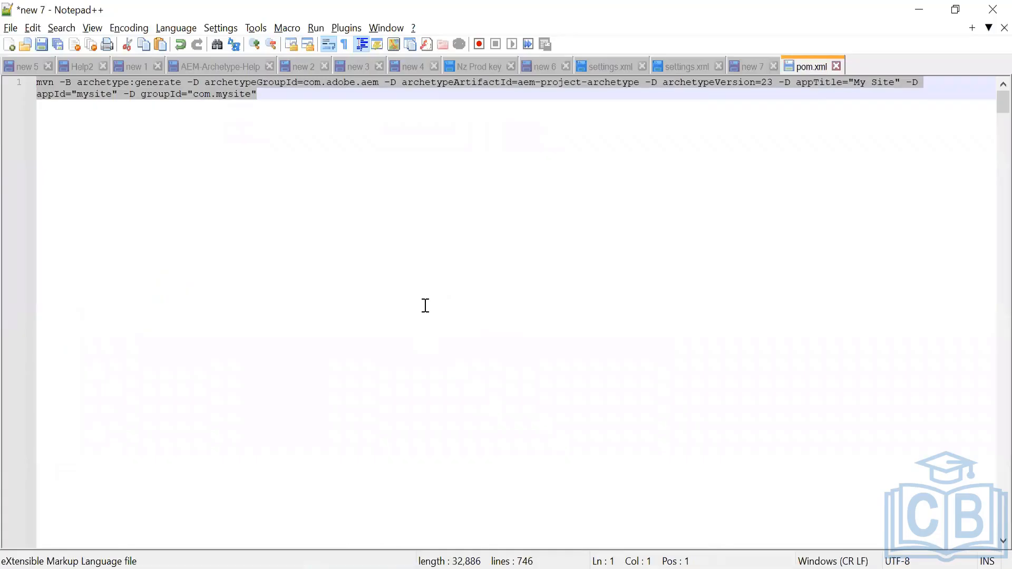
Open the Tojo project's README.md in Notepad++ and select the mvn clean install -PautoInstallPackage command
{"action": "left_click", "coordinate": [918, 10]}
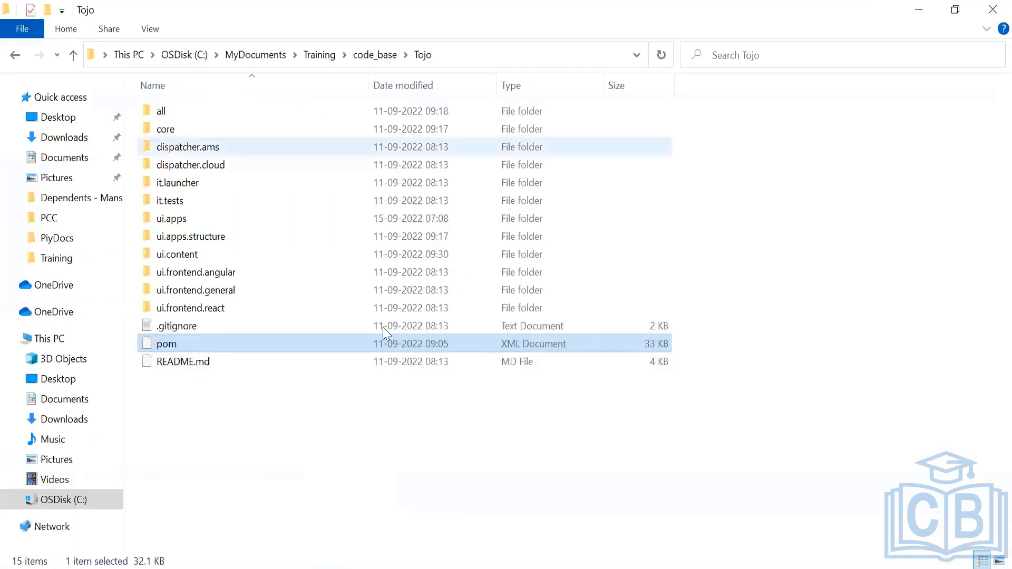
{"action": "left_click", "coordinate": [203, 367]}
{"action": "left_click_drag", "start_coordinate": [197, 367], "coordinate": [198, 389]}
{"action": "left_click_drag", "start_coordinate": [94, 375], "coordinate": [308, 374]}
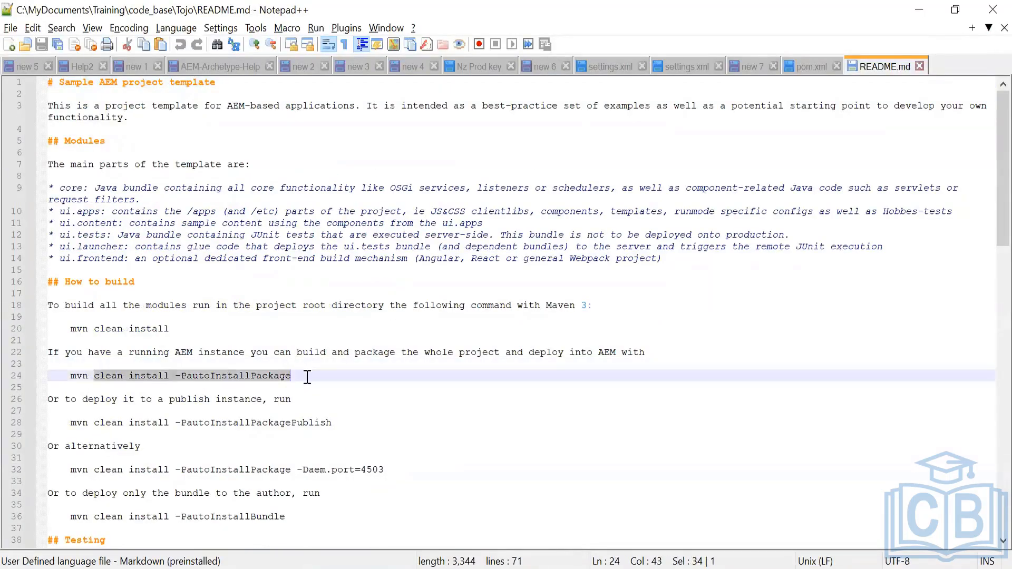
Highlight the -PautoInstallPackage and -PautoInstallBundle options and the bundle-to-author deploy instruction in the README
{"action": "double_click", "coordinate": [235, 375]}
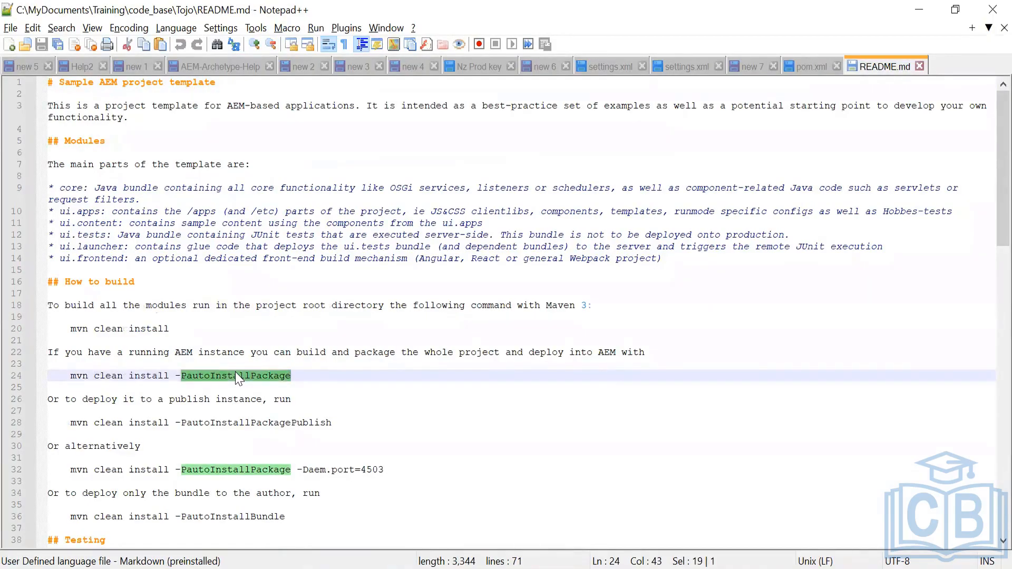
{"action": "double_click", "coordinate": [222, 518]}
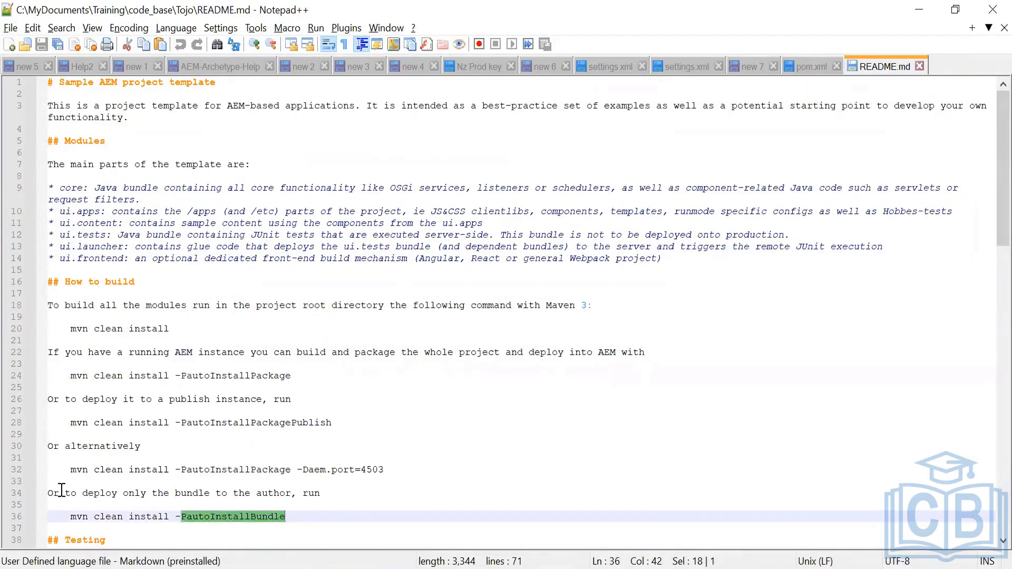
{"action": "left_click_drag", "start_coordinate": [58, 492], "coordinate": [185, 501]}
{"action": "left_click_drag", "start_coordinate": [266, 493], "coordinate": [293, 495]}
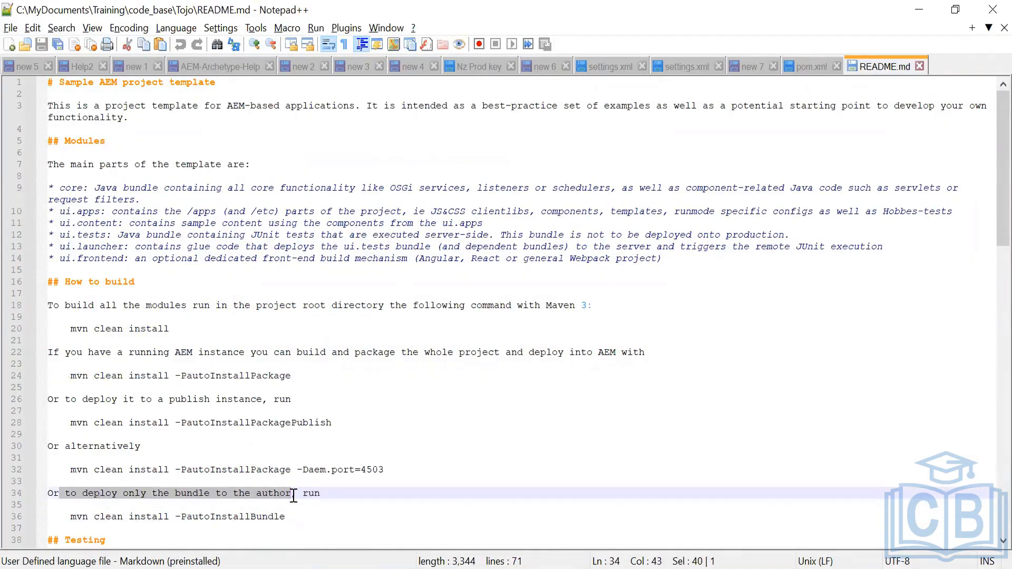
{"action": "double_click", "coordinate": [247, 518]}
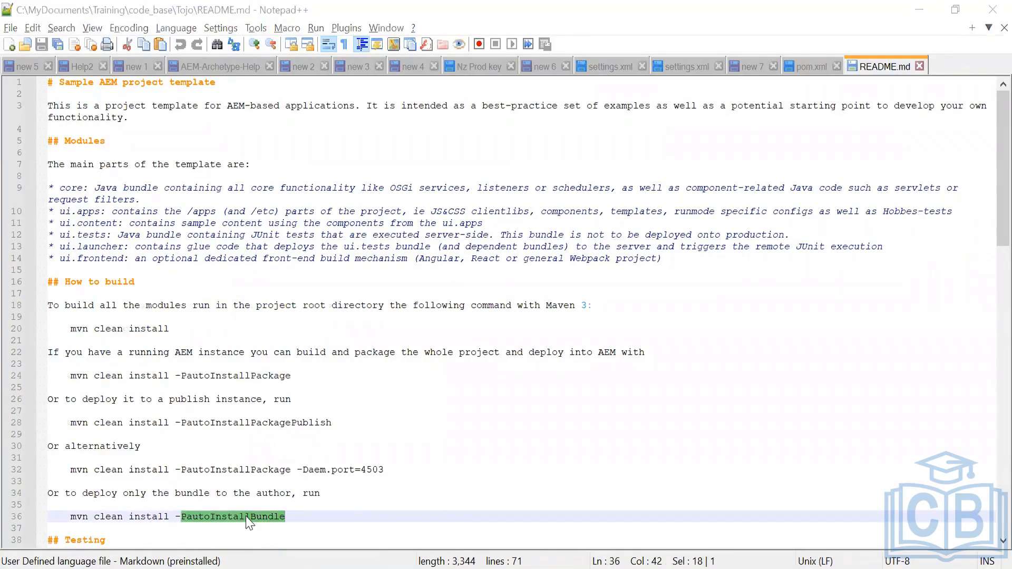
Open the core module folder, then select the full mvn clean install -PautoInstallBundle command line in the README
{"action": "key", "text": "alt+Tab"}
{"action": "double_click", "coordinate": [185, 130]}
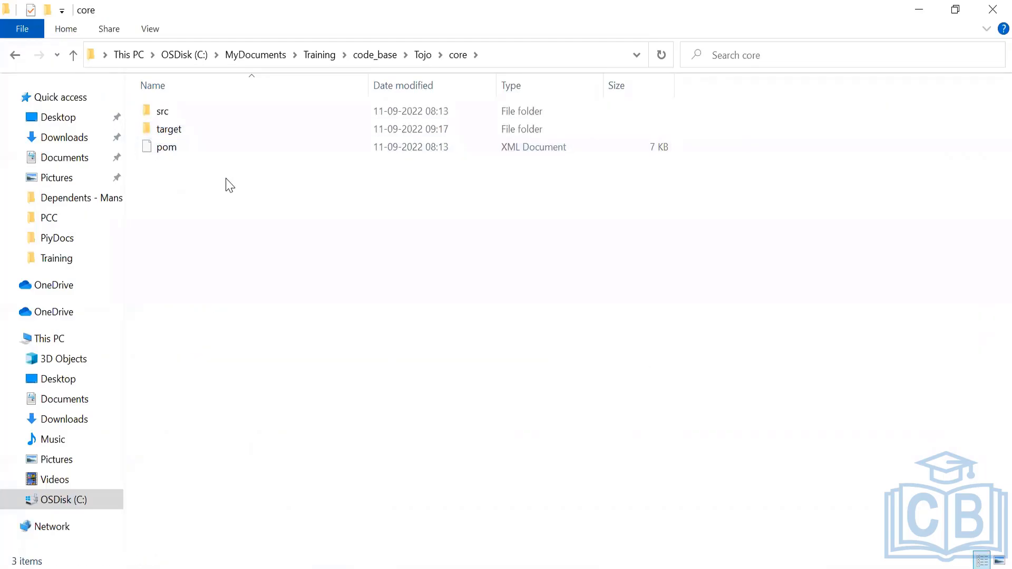
{"action": "key", "text": "alt+Tab"}
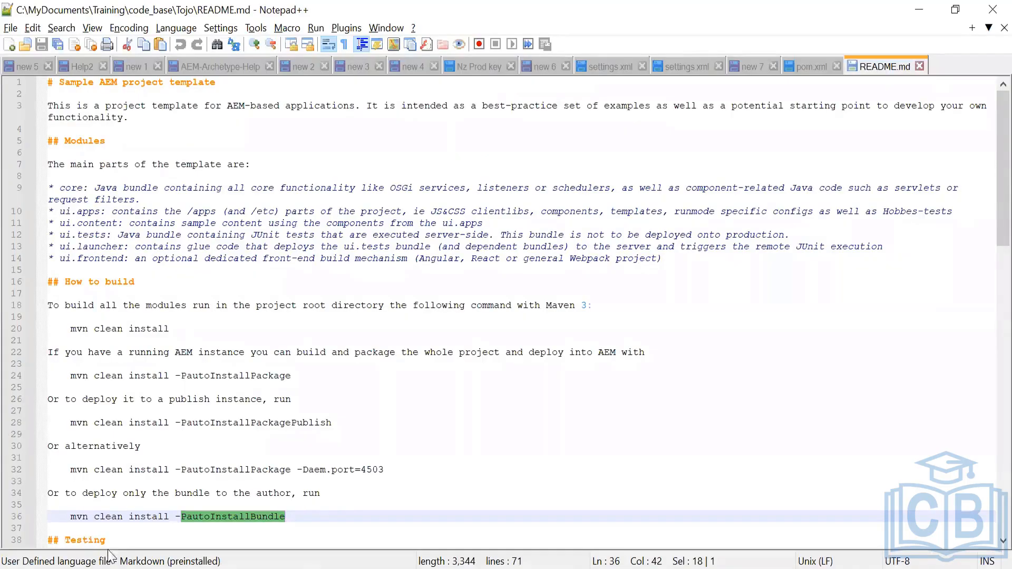
{"action": "left_click", "coordinate": [68, 518]}
{"action": "left_click_drag", "start_coordinate": [68, 518], "coordinate": [290, 522]}
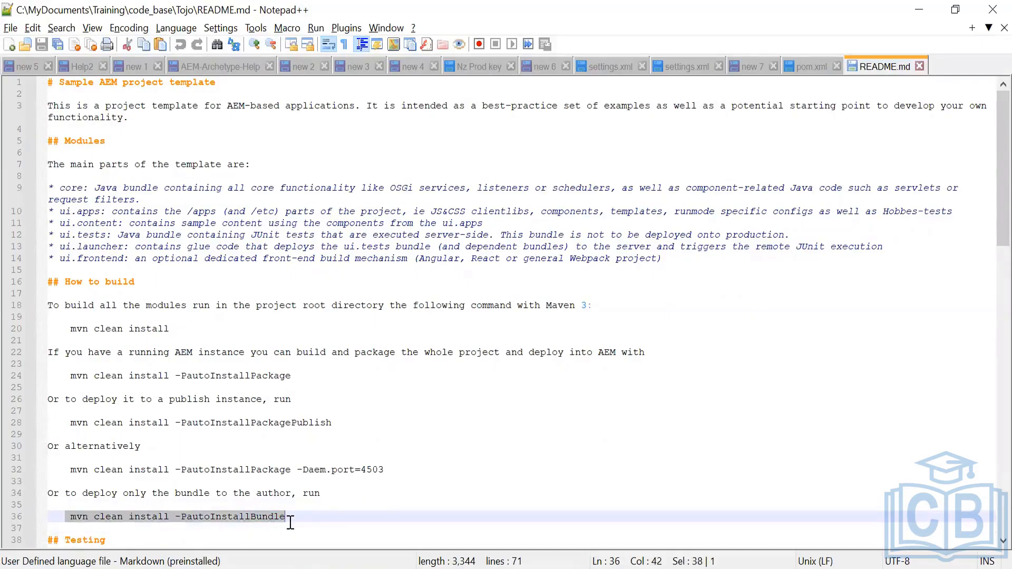
Navigate from core back up to the Tojo folder and open the ui.apps module folder
{"action": "key", "text": "alt+Tab"}
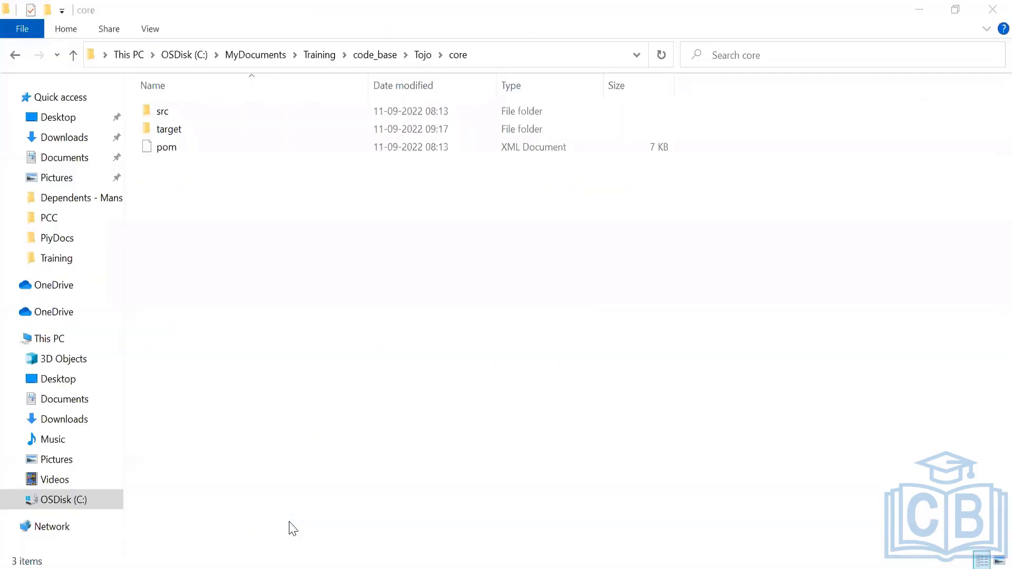
{"action": "left_click", "coordinate": [418, 58]}
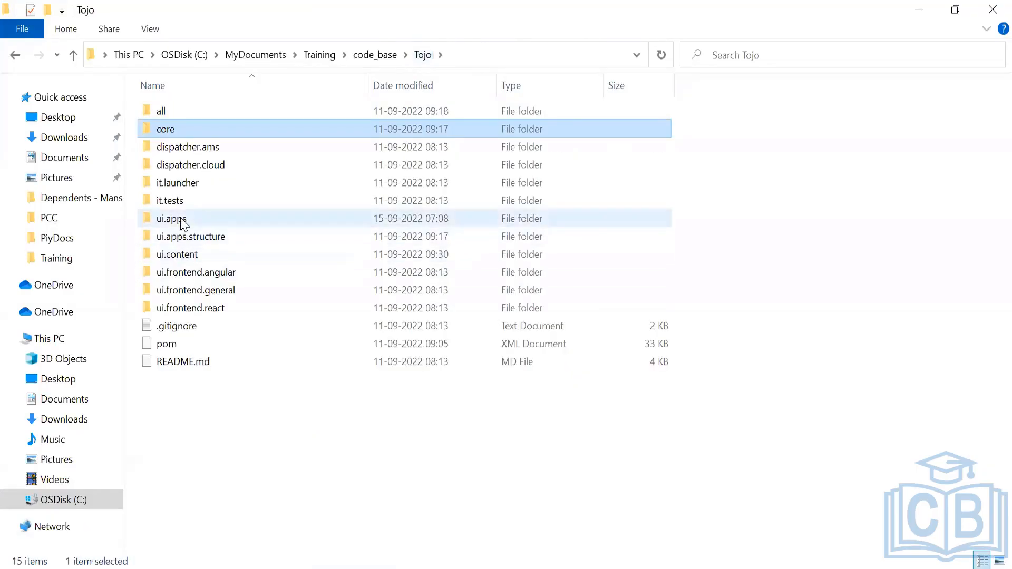
{"action": "double_click", "coordinate": [181, 219]}
{"action": "key", "text": "alt+Tab"}
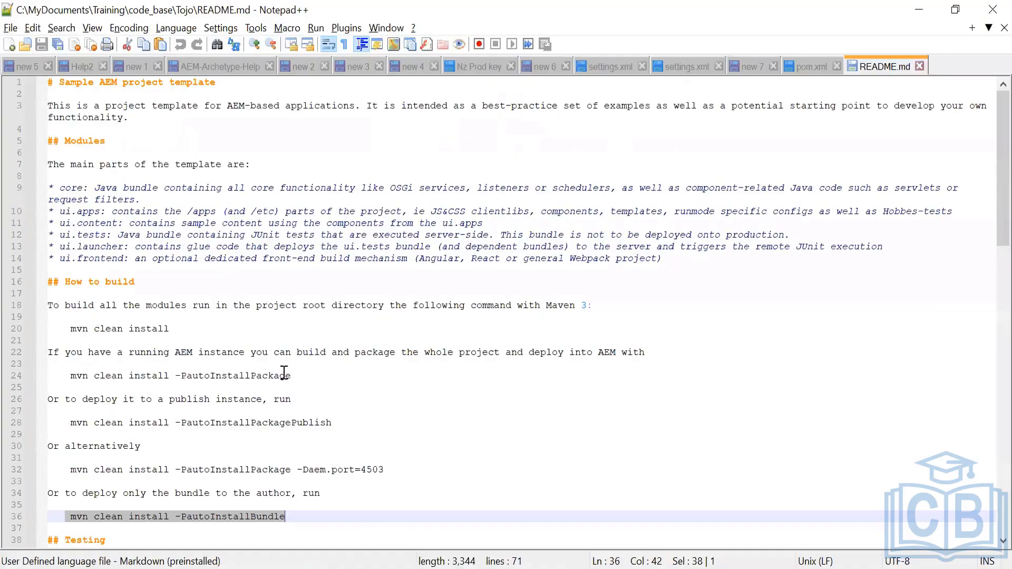
Select the -PautoInstallPackage command line and highlight the autoInstallPackage and autoInstallBundle options in the README
{"action": "left_click_drag", "start_coordinate": [295, 375], "coordinate": [41, 375]}
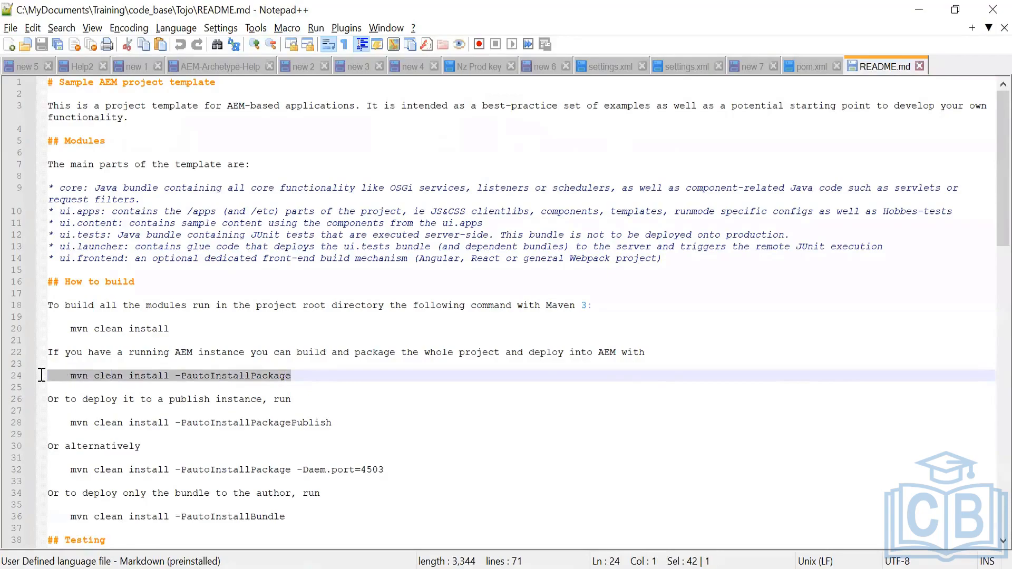
{"action": "left_click_drag", "start_coordinate": [41, 375], "coordinate": [188, 384]}
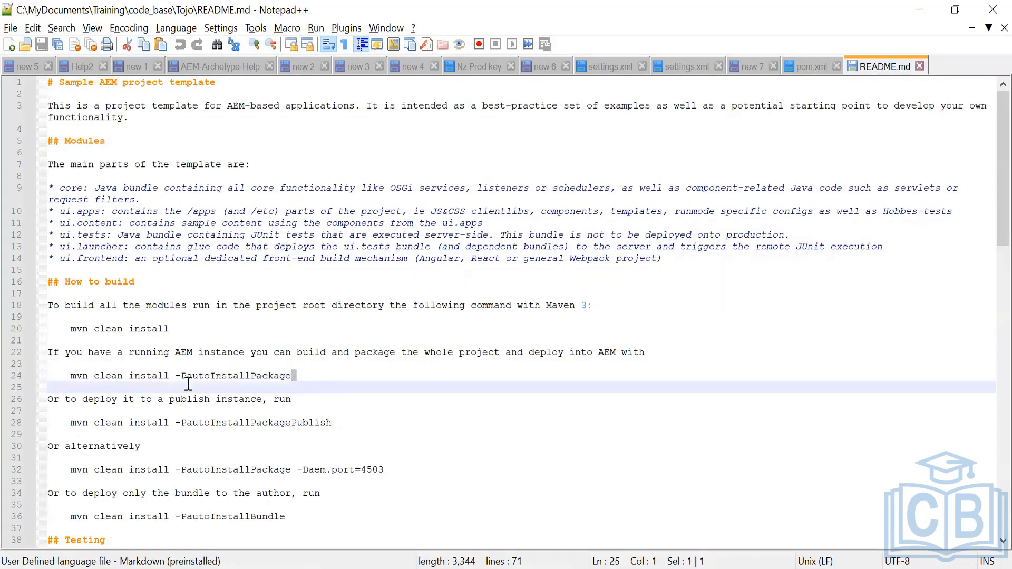
{"action": "double_click", "coordinate": [214, 377]}
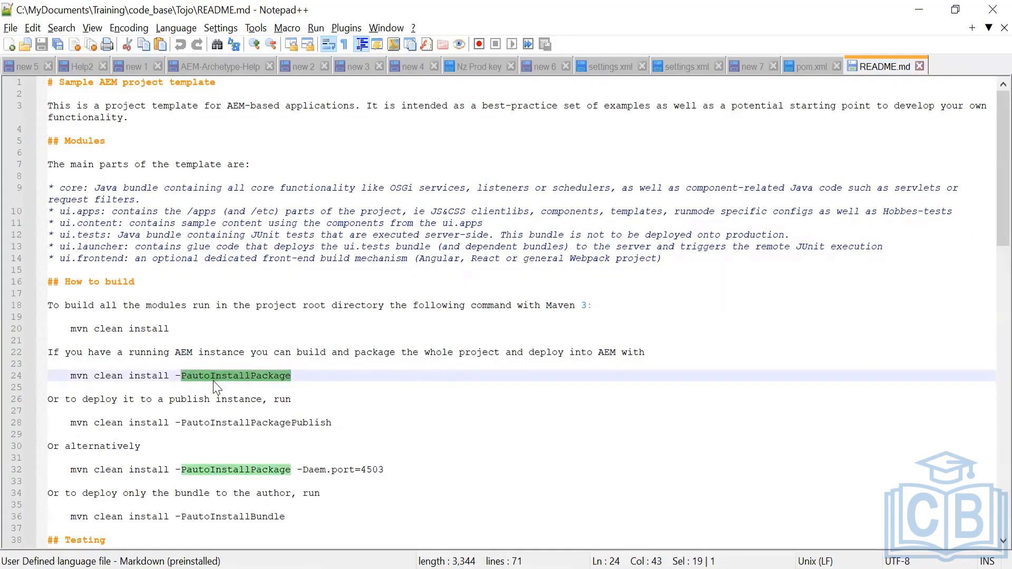
{"action": "double_click", "coordinate": [211, 515]}
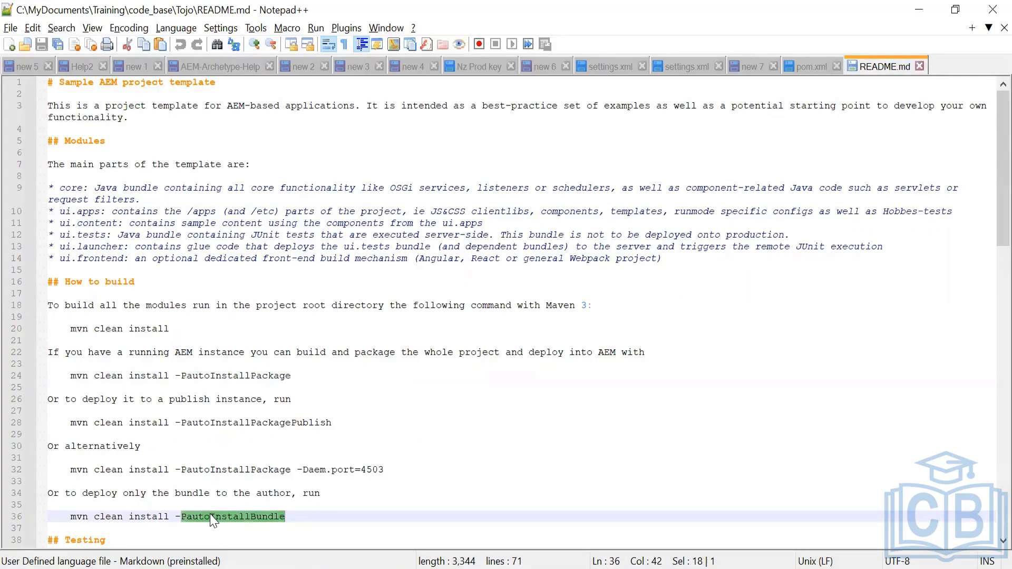
{"action": "key", "text": "alt+Tab"}
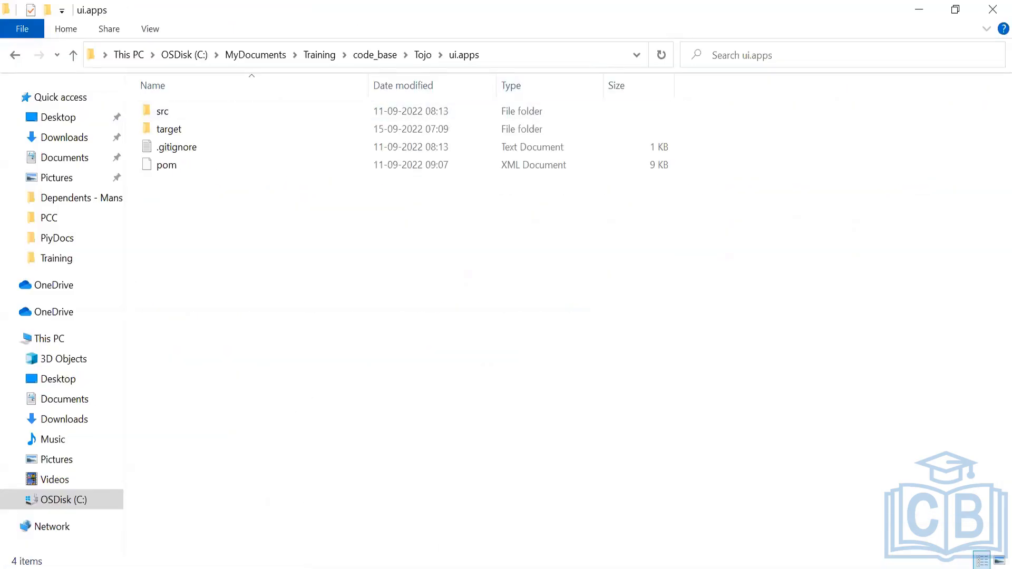
{"action": "left_click", "coordinate": [668, 522]}
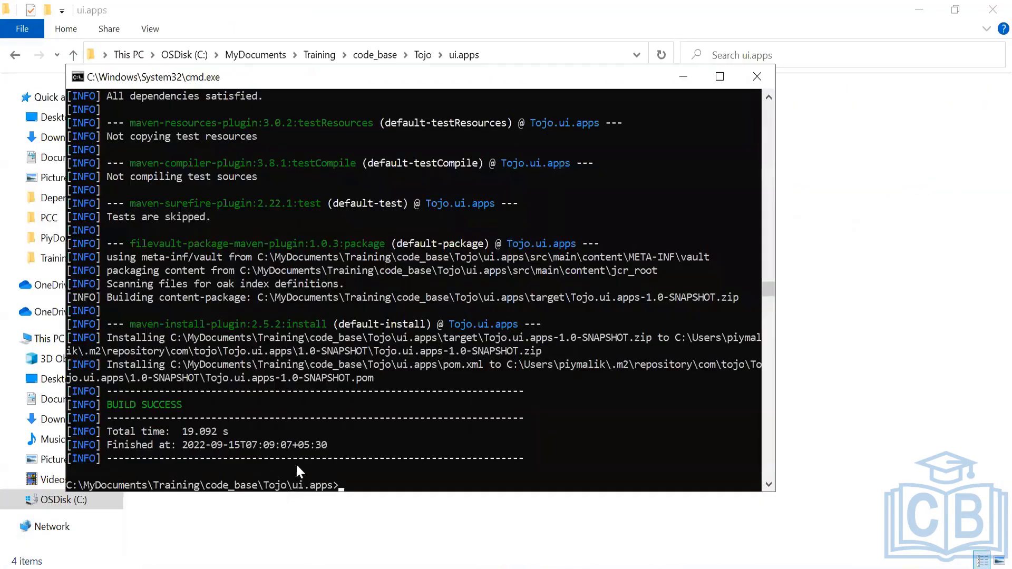
{"action": "key", "text": "Up"}
{"action": "type", "text": "-Pauth"}
{"action": "key", "text": "BackSpace"}
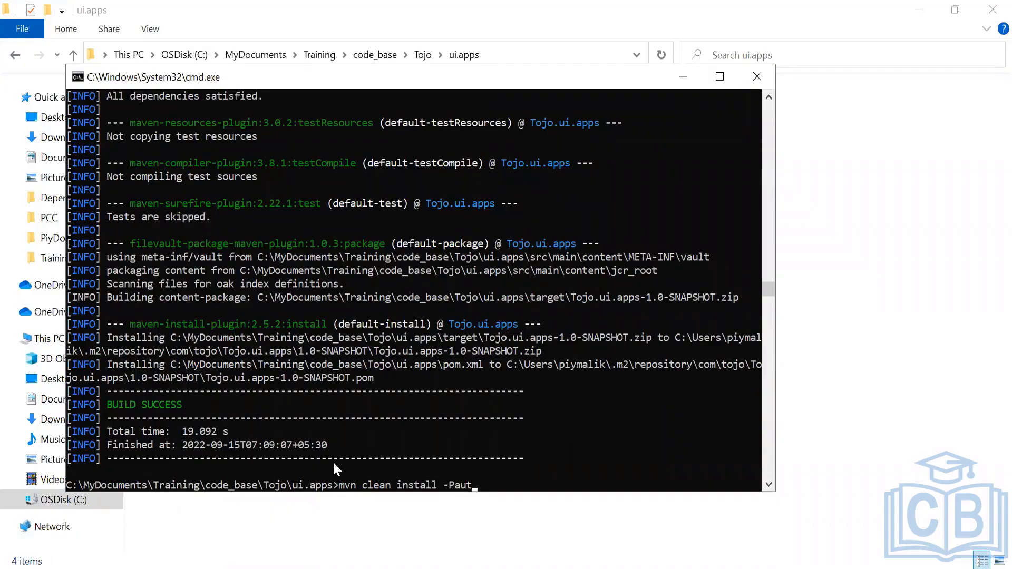
{"action": "type", "text": "o"}
{"action": "key", "text": "BackSpace"}
{"action": "key", "text": "BackSpace"}
{"action": "key", "text": "BackSpace"}
{"action": "key", "text": "BackSpace"}
{"action": "key", "text": "BackSpace"}
{"action": "key", "text": "BackSpace"}
{"action": "key", "text": "BackSpace"}
{"action": "key", "text": "BackSpace"}
{"action": "key", "text": "BackSpace"}
{"action": "key", "text": "BackSpace"}
{"action": "key", "text": "BackSpace"}
{"action": "key", "text": "BackSpace"}
{"action": "key", "text": "BackSpace"}
{"action": "key", "text": "BackSpace"}
{"action": "key", "text": "BackSpace"}
{"action": "key", "text": "BackSpace"}
{"action": "key", "text": "BackSpace"}
{"action": "key", "text": "BackSpace"}
{"action": "key", "text": "BackSpace"}
{"action": "key", "text": "BackSpace"}
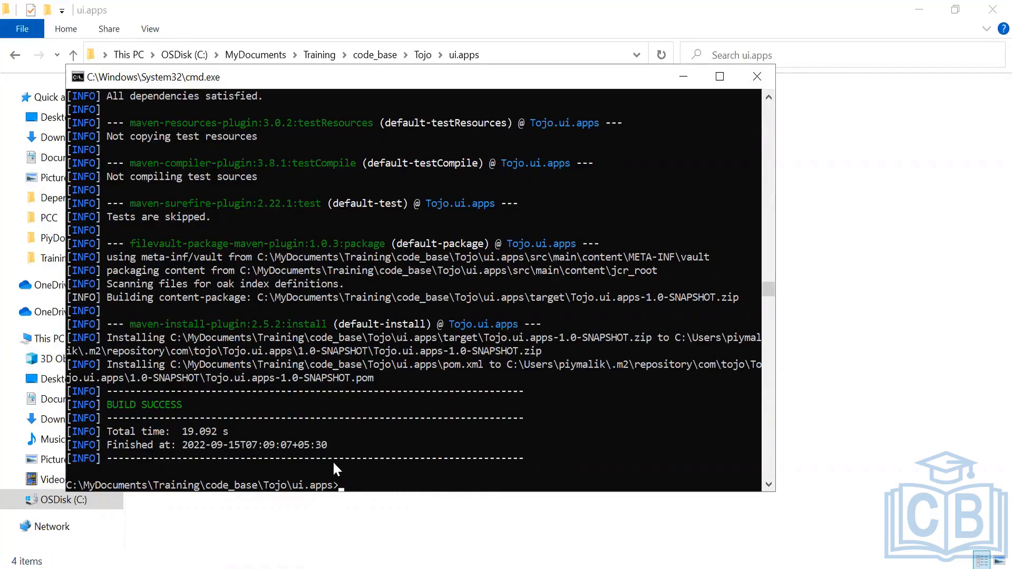
Run cd ../ui.apps in the command prompt
{"action": "type", "text": "cd ../cor"}
{"action": "key", "text": "BackSpace"}
{"action": "key", "text": "BackSpace"}
{"action": "key", "text": "BackSpace"}
{"action": "key", "text": "BackSpace"}
{"action": "key", "text": "BackSpace"}
{"action": "key", "text": "BackSpace"}
{"action": "key", "text": "BackSpace"}
{"action": "type", "text": "../ui.apps"}
{"action": "key", "text": "Return"}
Open the ui.apps target folder to inspect the built Tojo.ui.apps-1.0-SNAPSHOT package
{"action": "key", "text": "alt+Tab"}
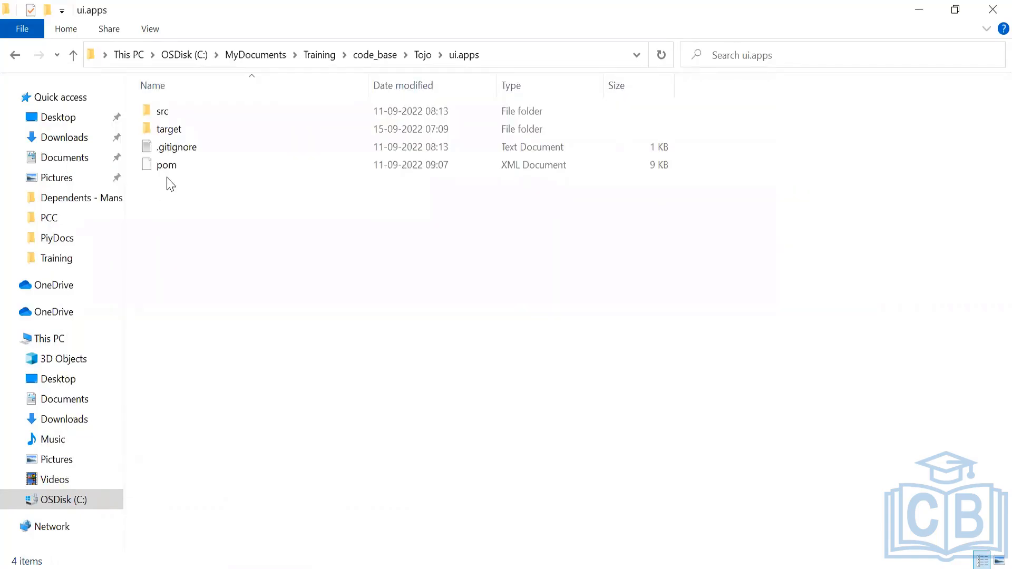
{"action": "double_click", "coordinate": [172, 131]}
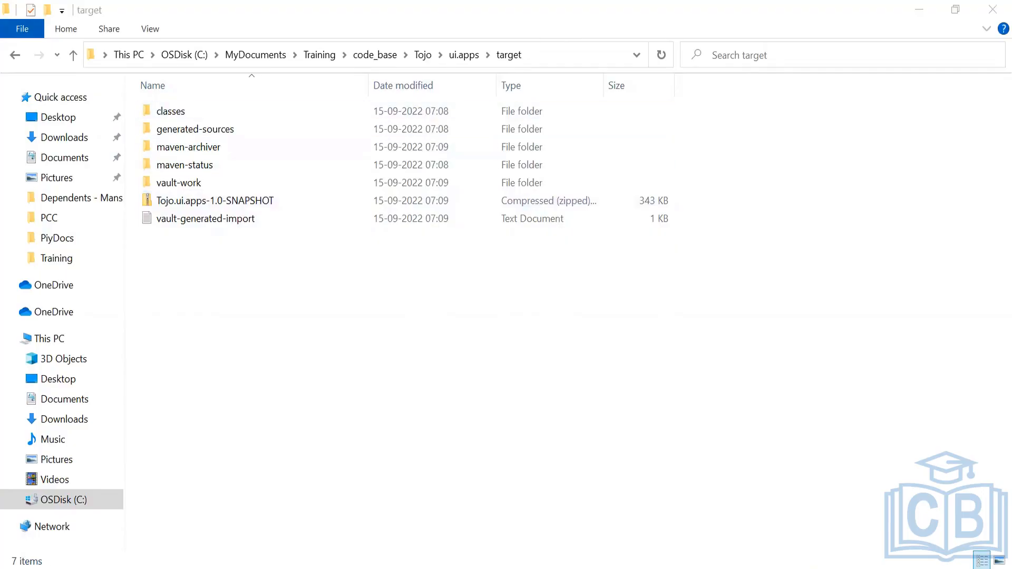
{"action": "key", "text": "alt+Tab"}
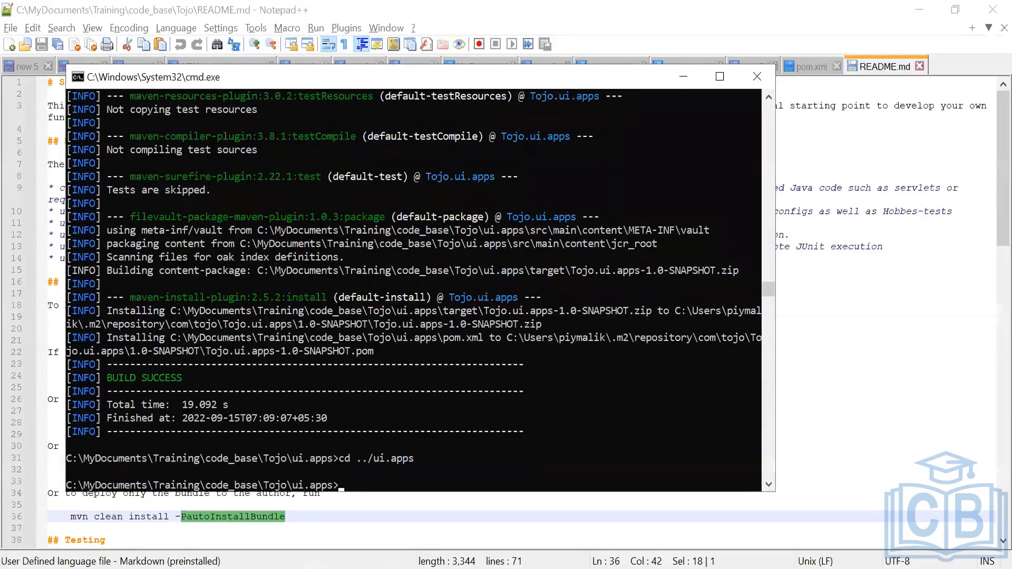
{"action": "key", "text": "alt+Tab"}
Launch jd-gui-1.6.6 (Java Decompiler) from Downloads in a new Explorer window, then close that window
{"action": "right_click", "coordinate": [369, 561]}
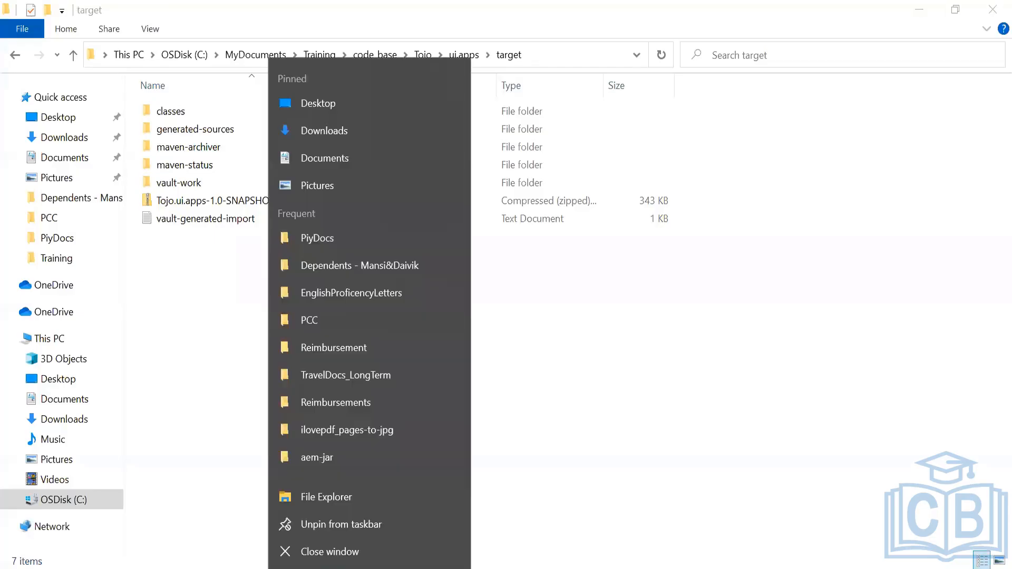
{"action": "left_click", "coordinate": [349, 497]}
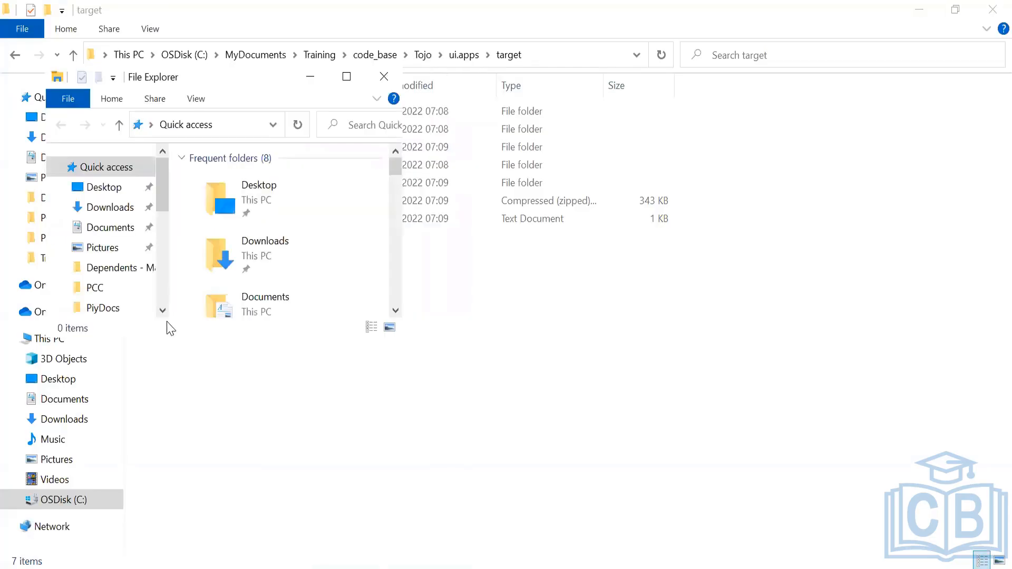
{"action": "left_click", "coordinate": [120, 210]}
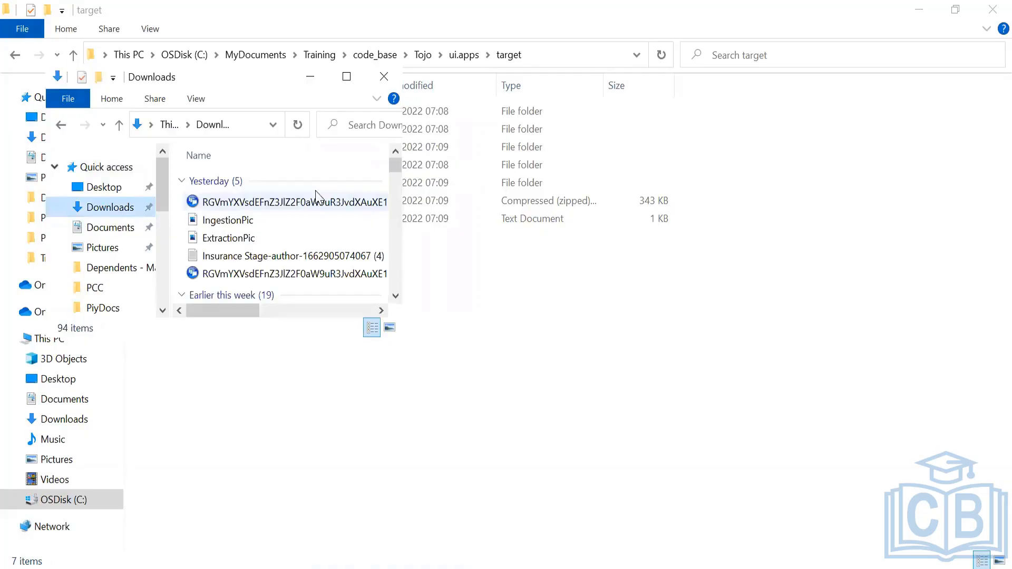
{"action": "left_click", "coordinate": [346, 78]}
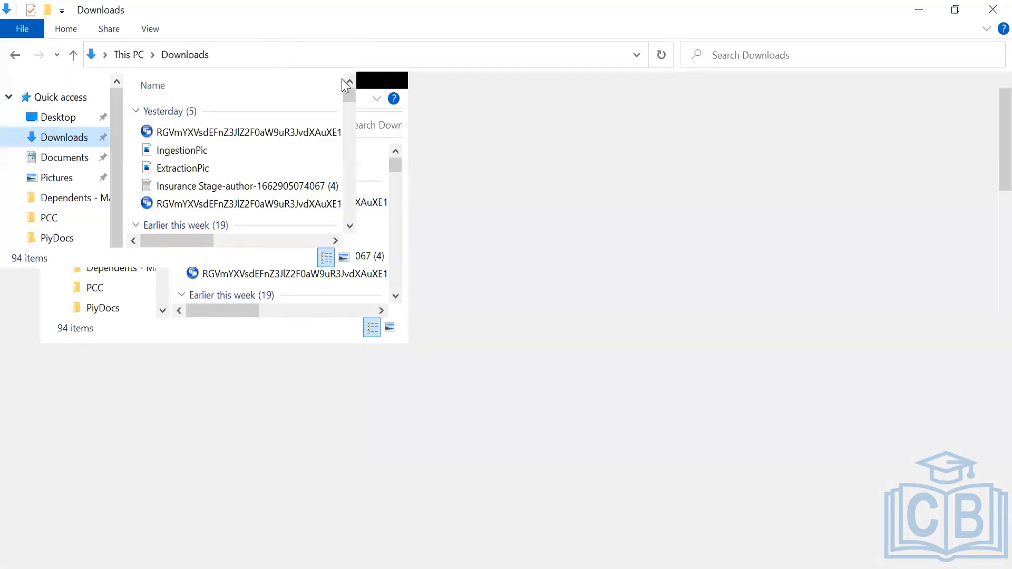
{"action": "left_click_drag", "start_coordinate": [990, 161], "coordinate": [980, 375]}
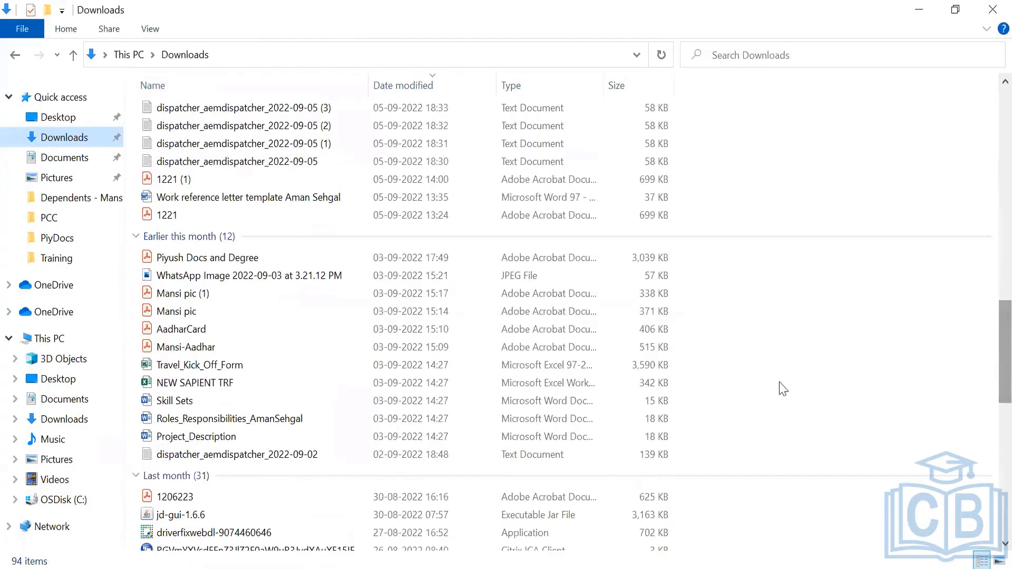
{"action": "left_click", "coordinate": [196, 515]}
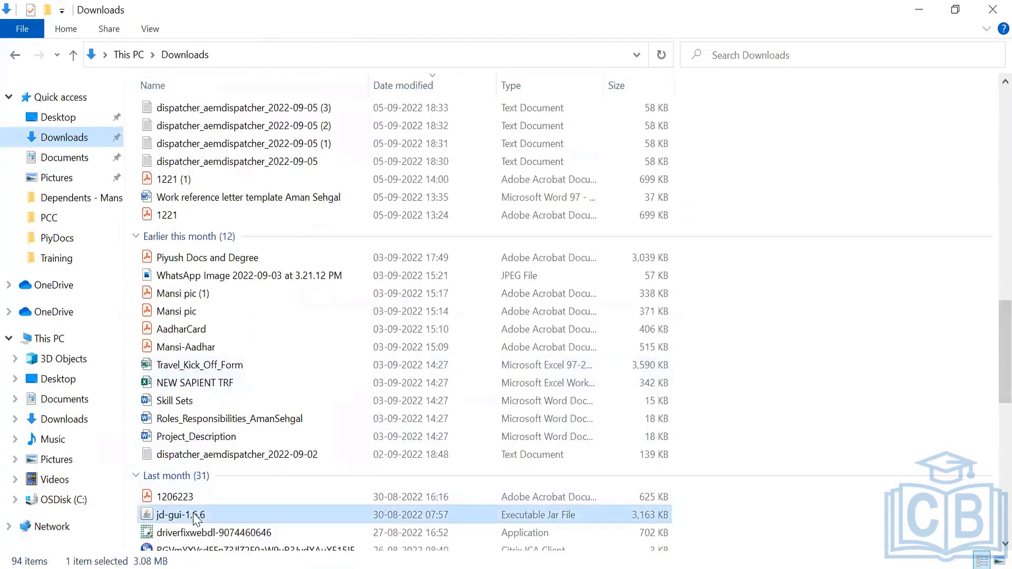
{"action": "left_click", "coordinate": [917, 14]}
{"action": "left_click", "coordinate": [916, 14]}
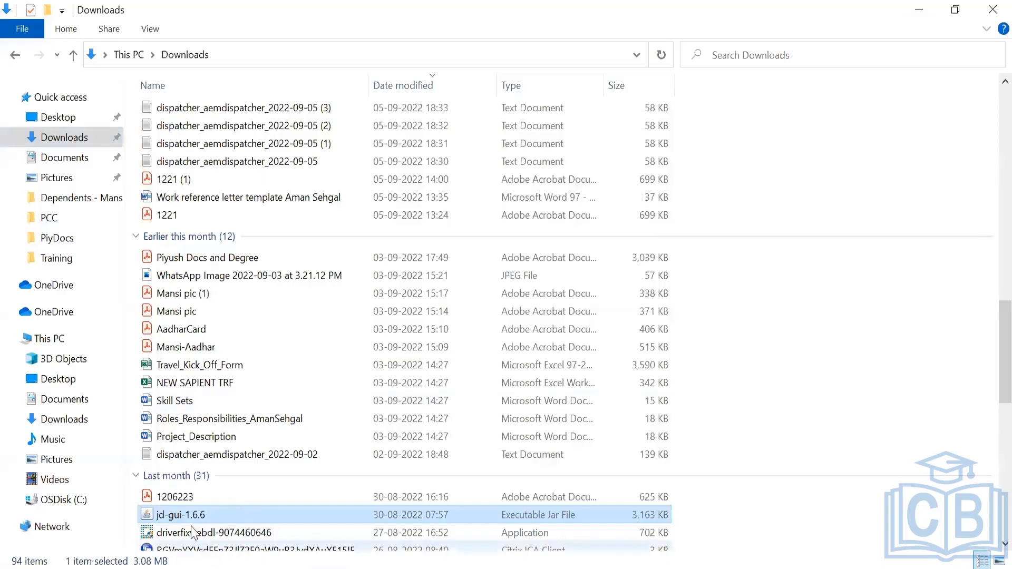
{"action": "double_click", "coordinate": [185, 515]}
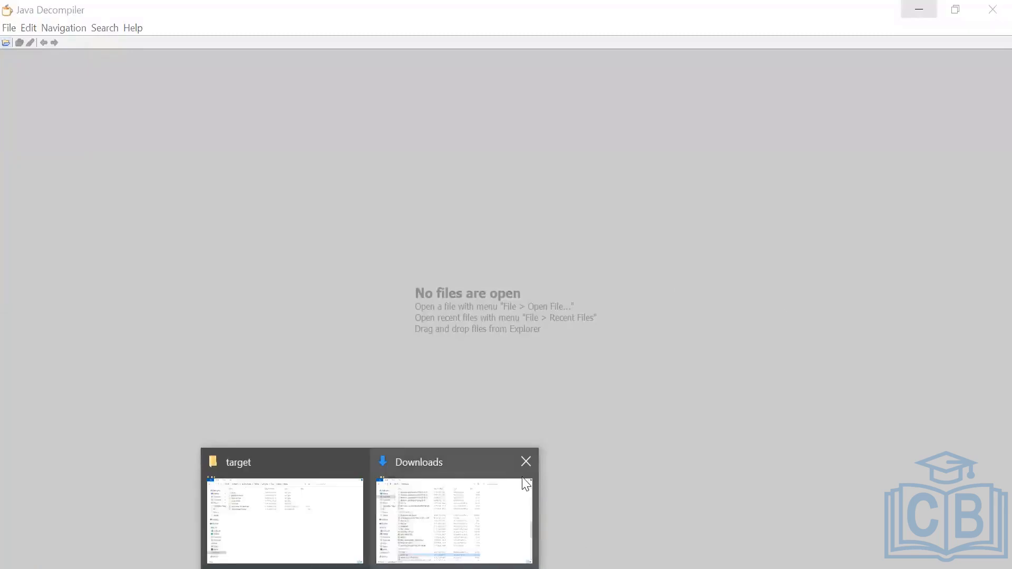
{"action": "left_click", "coordinate": [526, 461]}
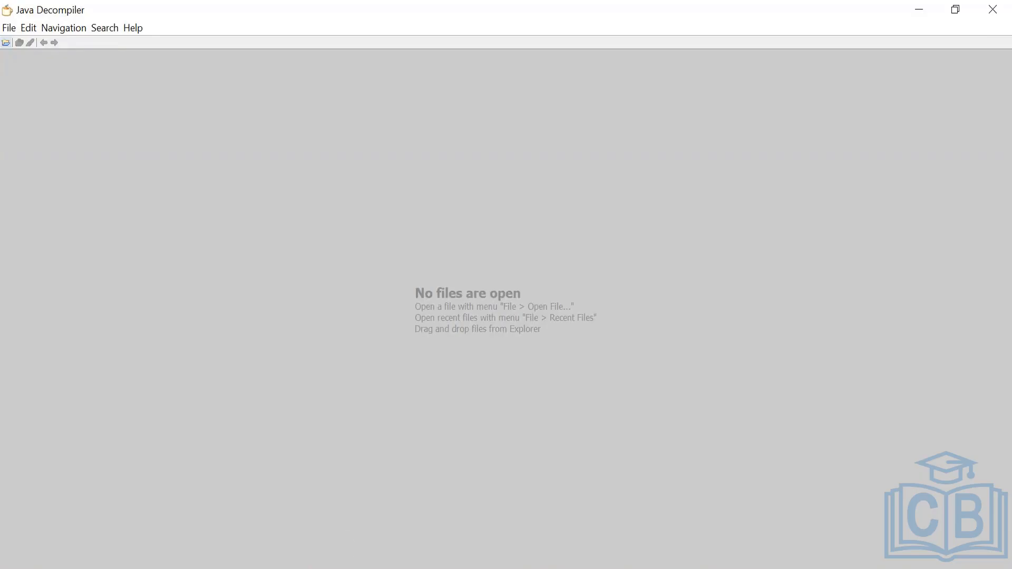
Return to the ui.apps target window, go up to the Tojo folder and open the core module folder
{"action": "mouse_move", "coordinate": [363, 566]}
{"action": "left_click", "coordinate": [368, 519]}
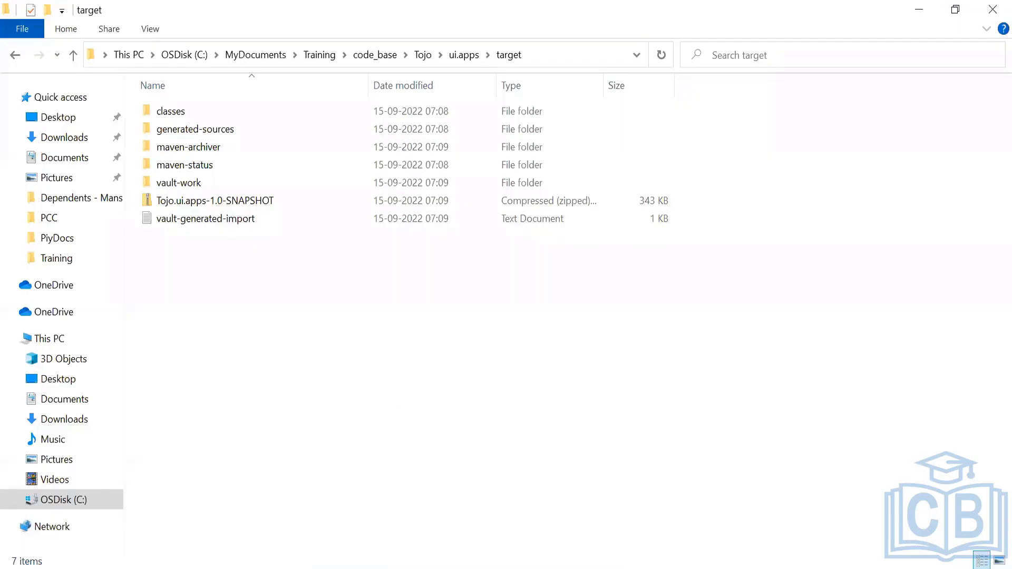
{"action": "left_click", "coordinate": [423, 55]}
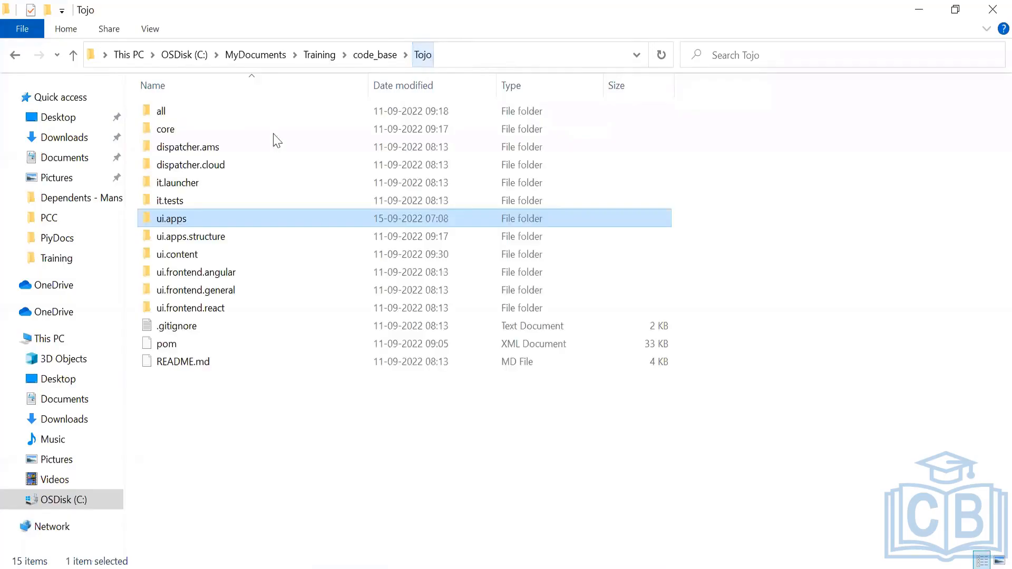
{"action": "double_click", "coordinate": [164, 133]}
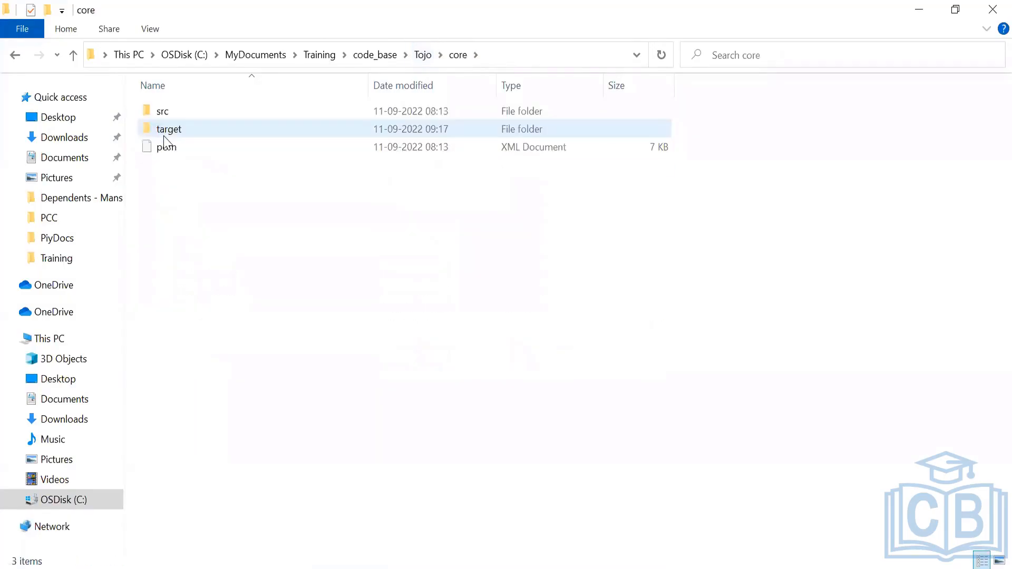
Open the core module's target folder and load the Tojo.core-1.0-SNAPSHOT jar into Java Decompiler
{"action": "double_click", "coordinate": [176, 132]}
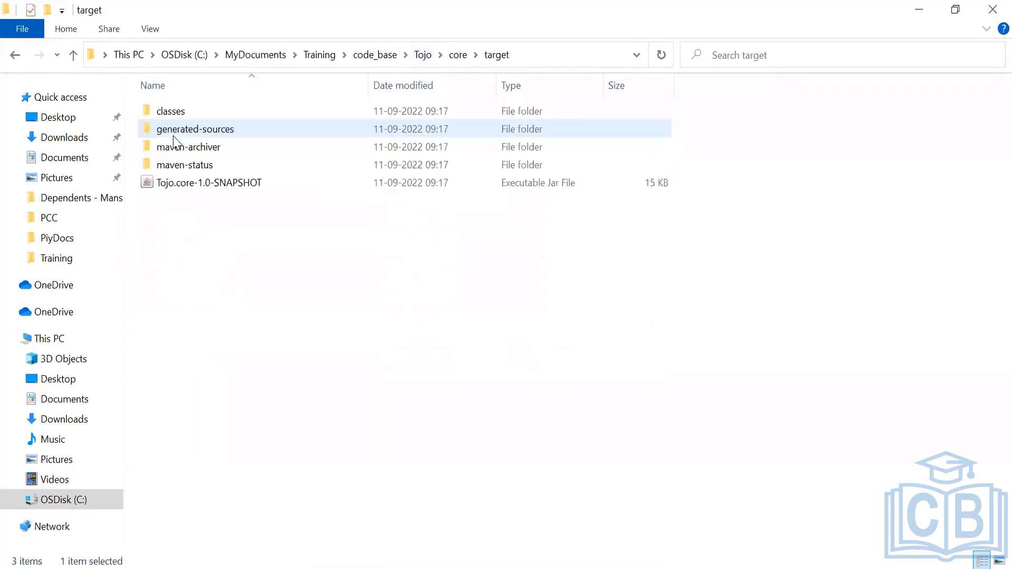
{"action": "left_click_drag", "start_coordinate": [185, 185], "coordinate": [411, 257]}
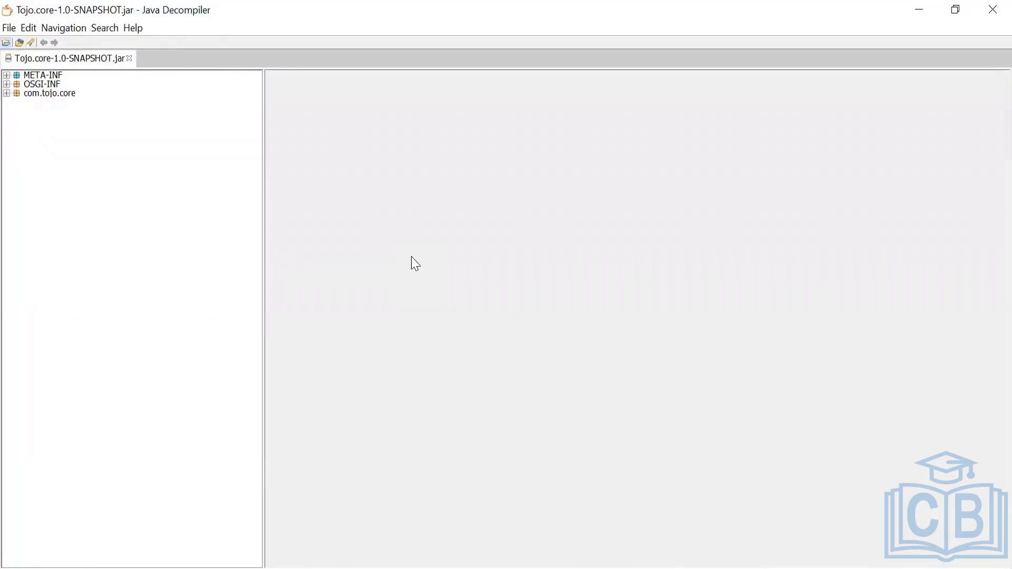
Expand the com.tojo.core, filters and META-INF entries of the jar and open MANIFEST.MF
{"action": "left_click", "coordinate": [6, 94]}
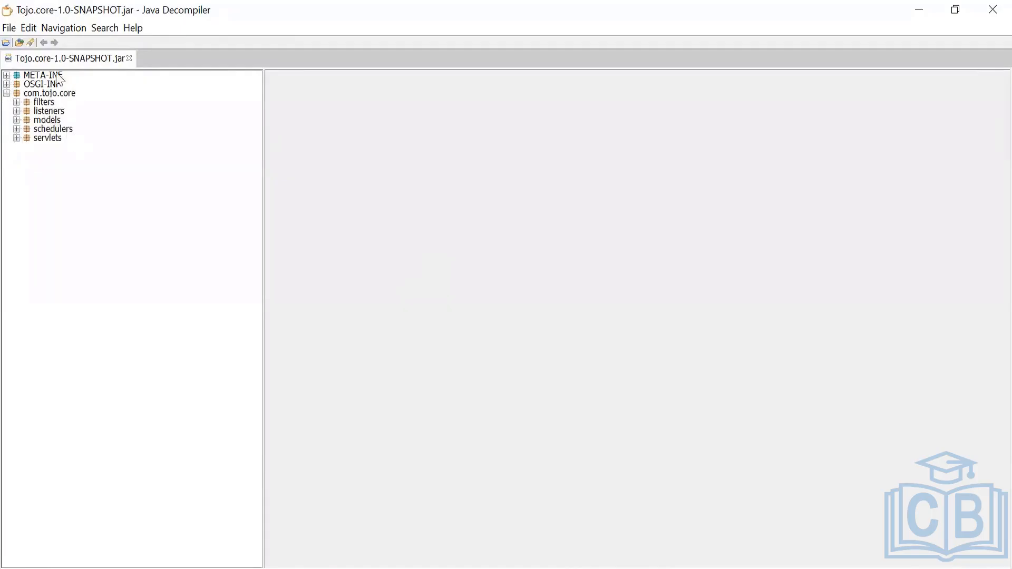
{"action": "left_click", "coordinate": [16, 102]}
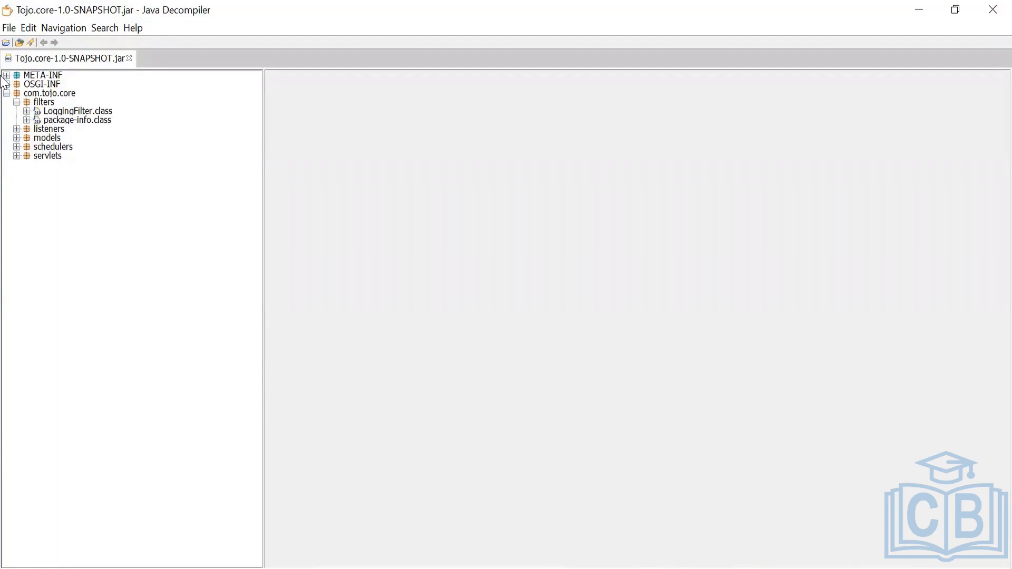
{"action": "left_click", "coordinate": [7, 75]}
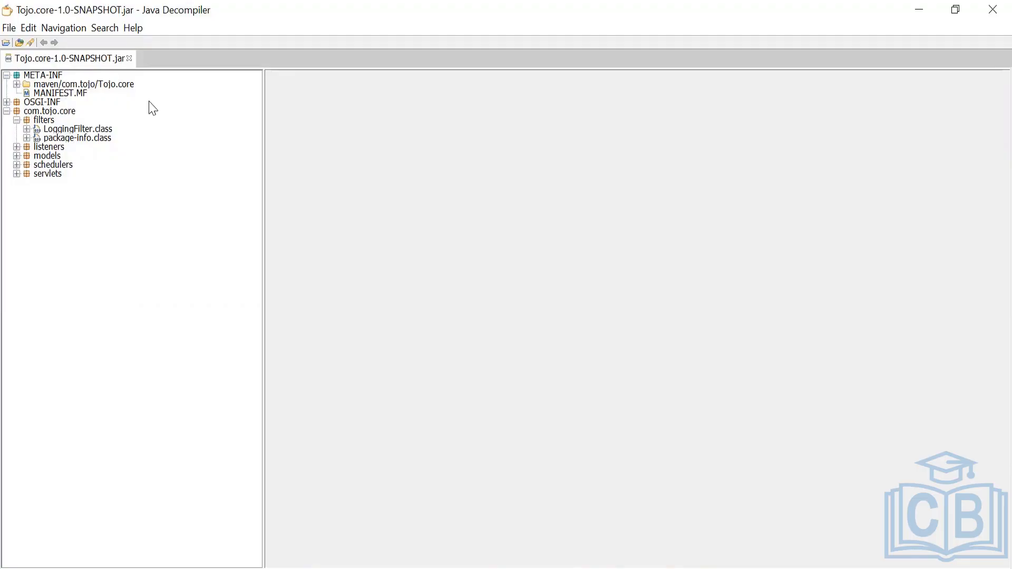
{"action": "left_click", "coordinate": [48, 95]}
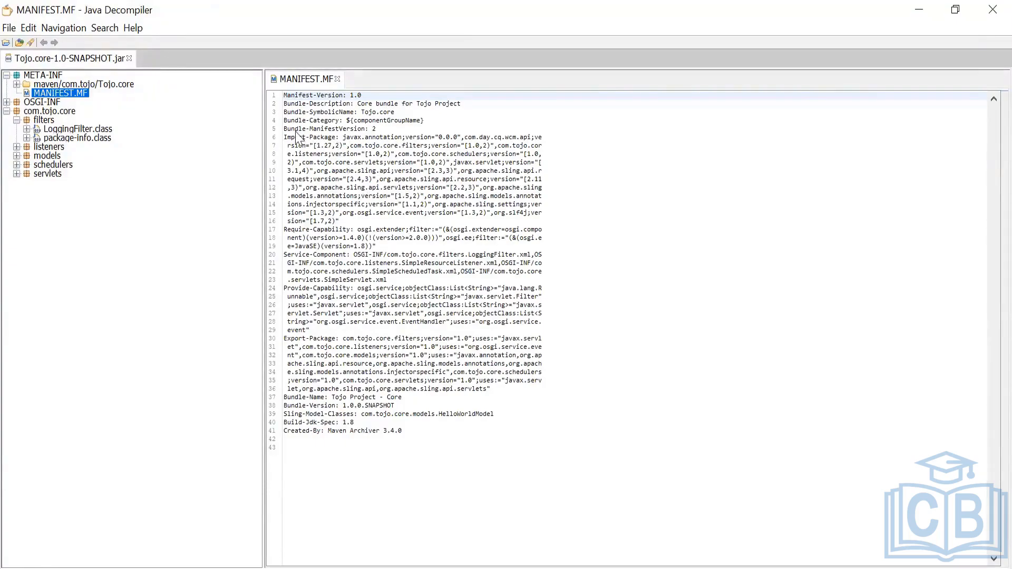
Examine the manifest's Import-Package, Export-Package and bundle header entries
{"action": "left_click_drag", "start_coordinate": [287, 138], "coordinate": [336, 143]}
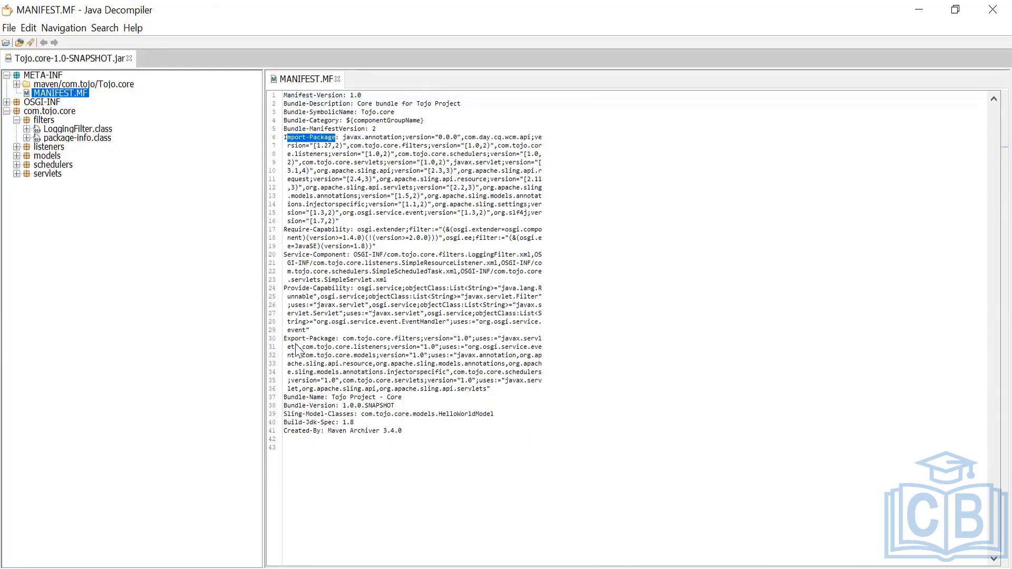
{"action": "left_click_drag", "start_coordinate": [287, 338], "coordinate": [345, 348]}
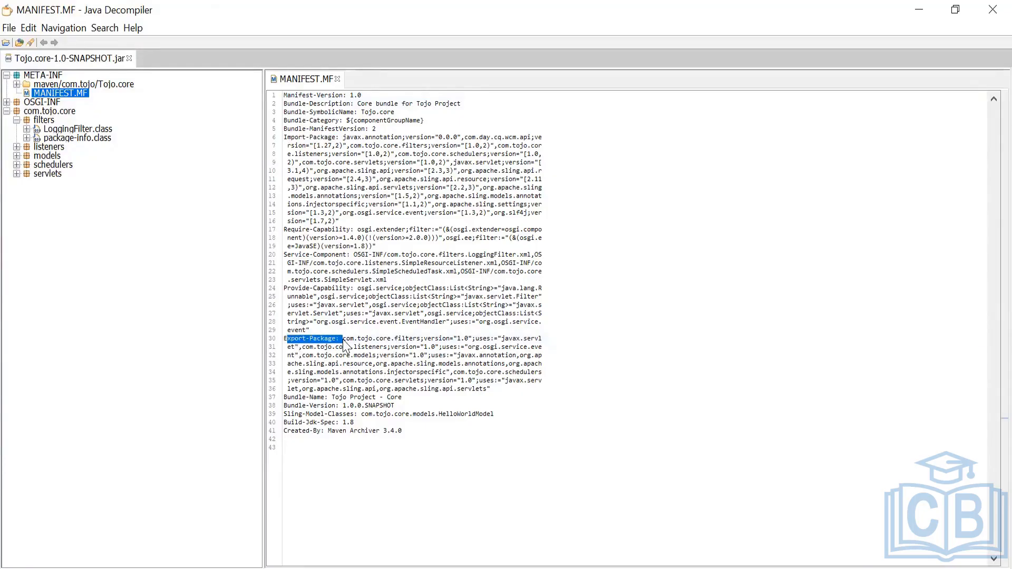
{"action": "left_click_drag", "start_coordinate": [299, 397], "coordinate": [351, 429]}
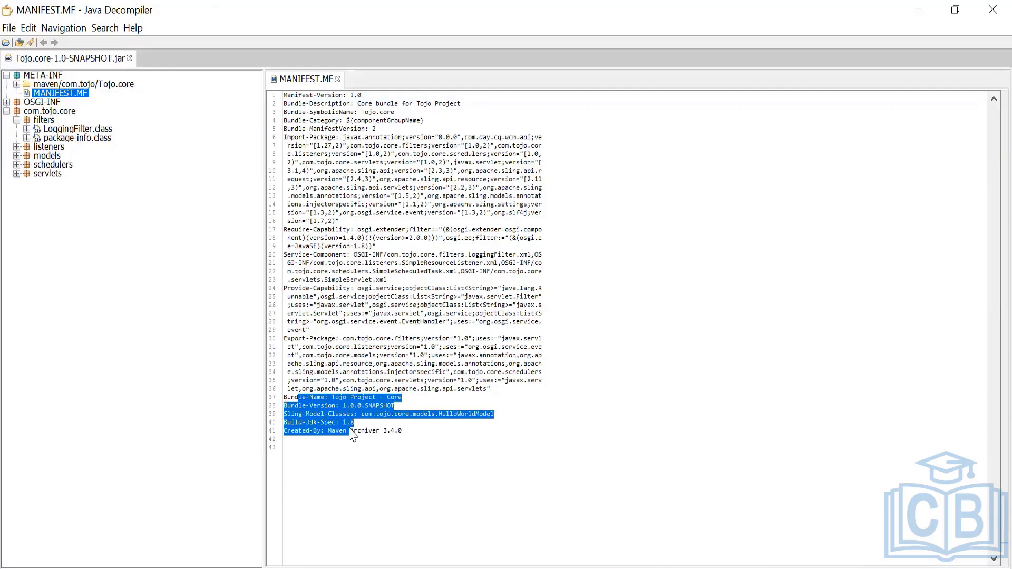
{"action": "left_click_drag", "start_coordinate": [405, 120], "coordinate": [272, 90]}
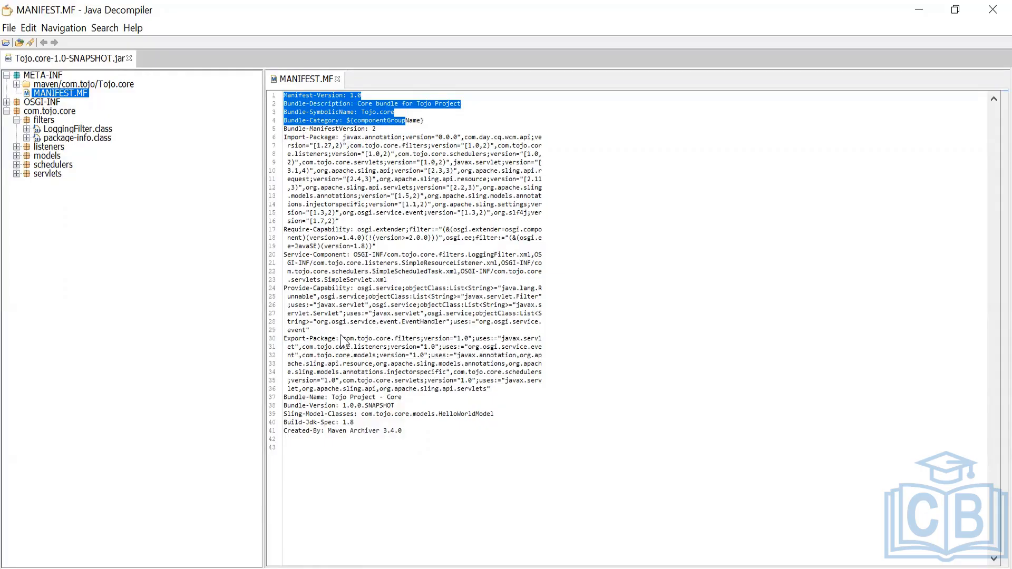
{"action": "left_click_drag", "start_coordinate": [285, 338], "coordinate": [489, 400]}
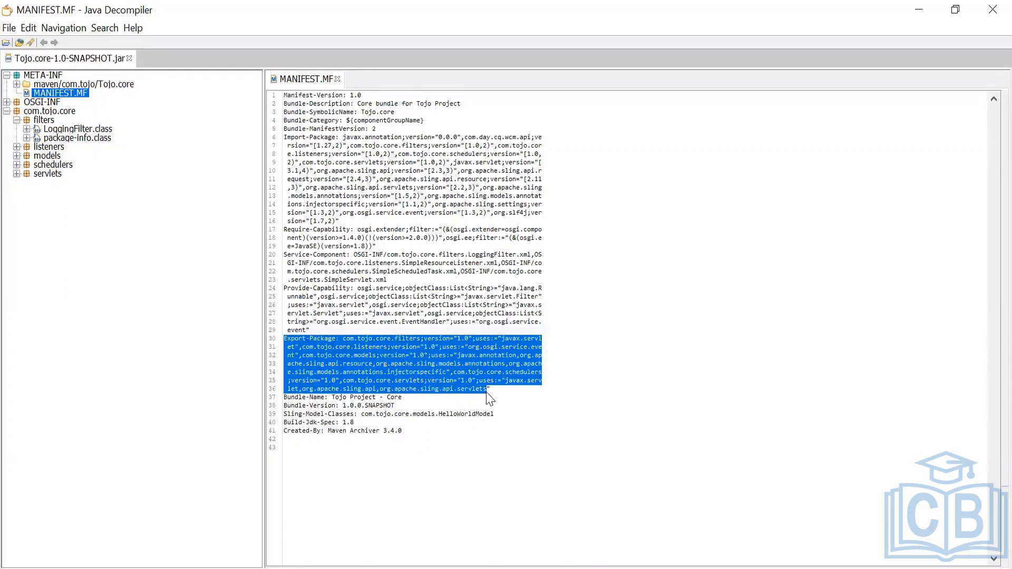
{"action": "left_click", "coordinate": [460, 372]}
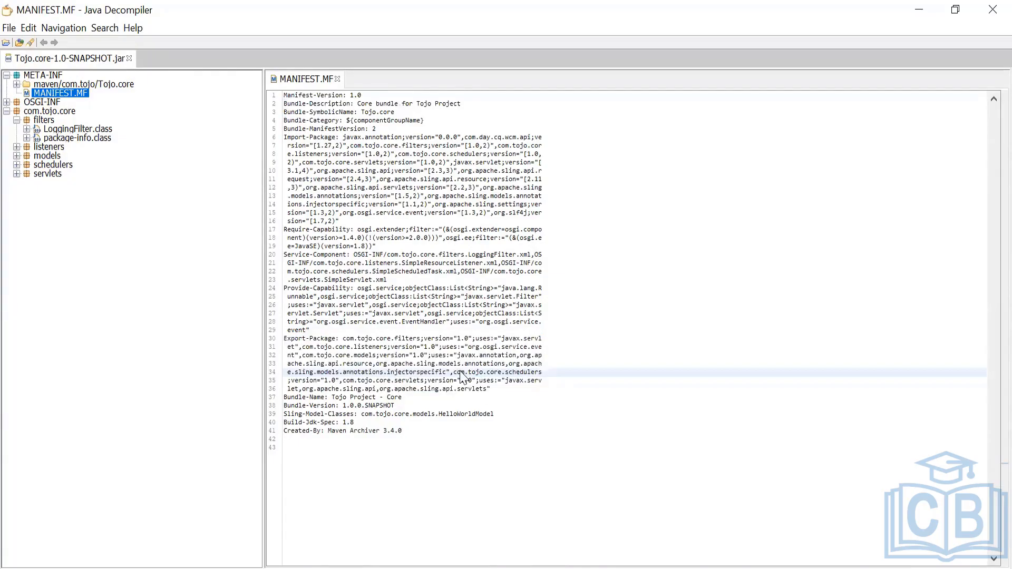
{"action": "left_click_drag", "start_coordinate": [343, 339], "coordinate": [393, 341]}
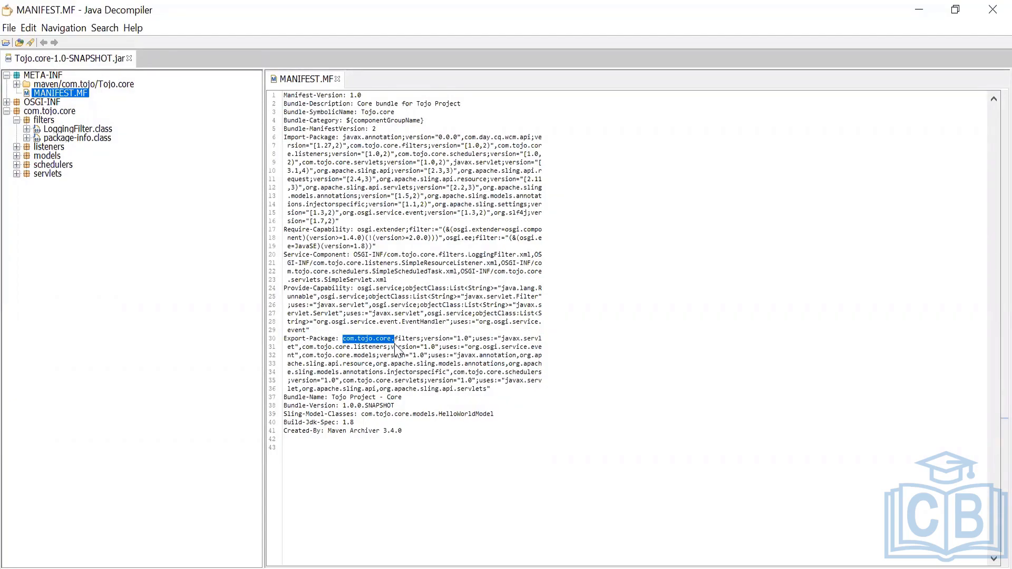
{"action": "left_click_drag", "start_coordinate": [393, 341], "coordinate": [409, 357]}
{"action": "left_click", "coordinate": [410, 358]}
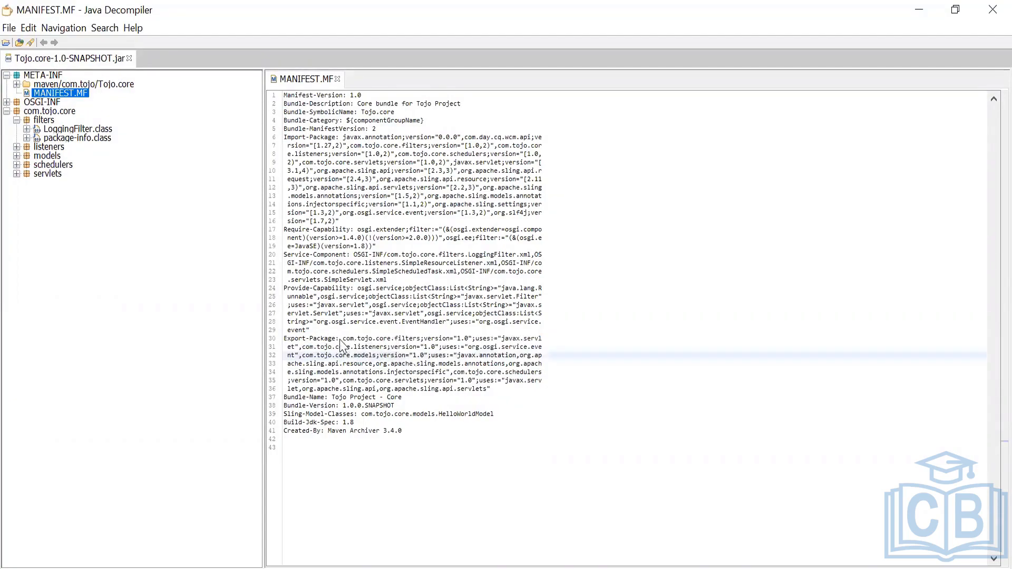
{"action": "left_click_drag", "start_coordinate": [342, 340], "coordinate": [400, 342]}
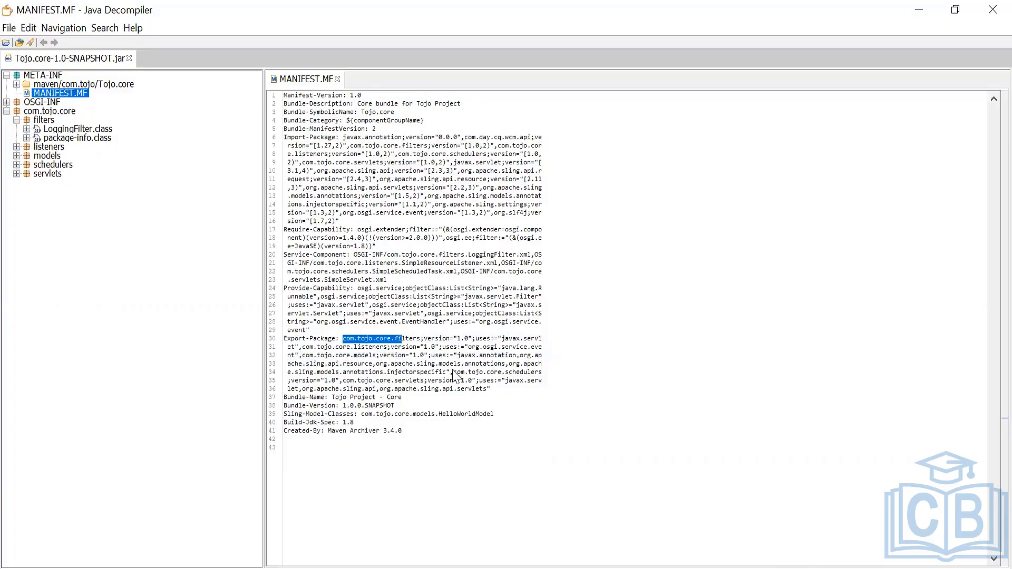
{"action": "left_click_drag", "start_coordinate": [456, 373], "coordinate": [540, 373]}
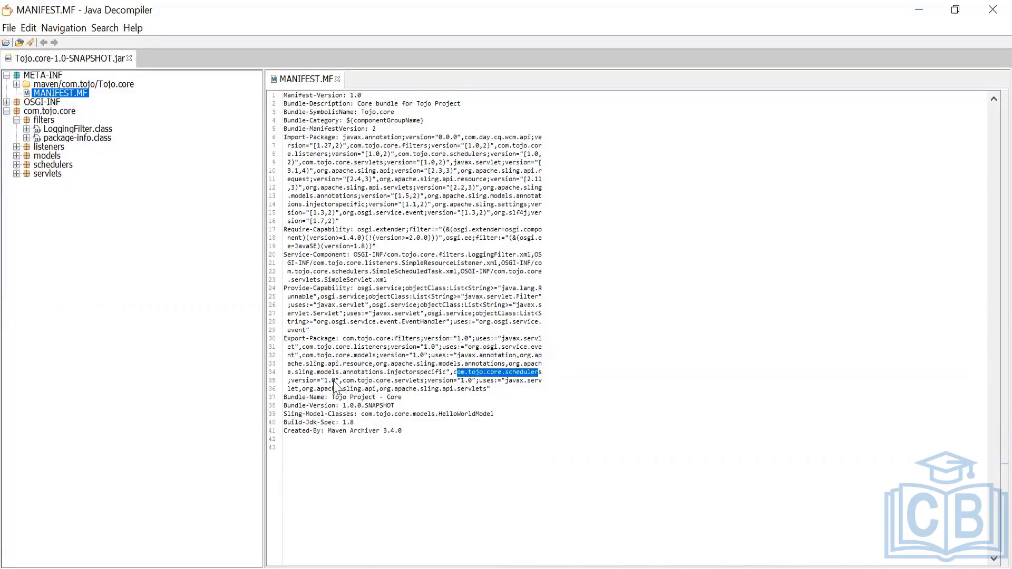
{"action": "left_click_drag", "start_coordinate": [342, 381], "coordinate": [422, 393]}
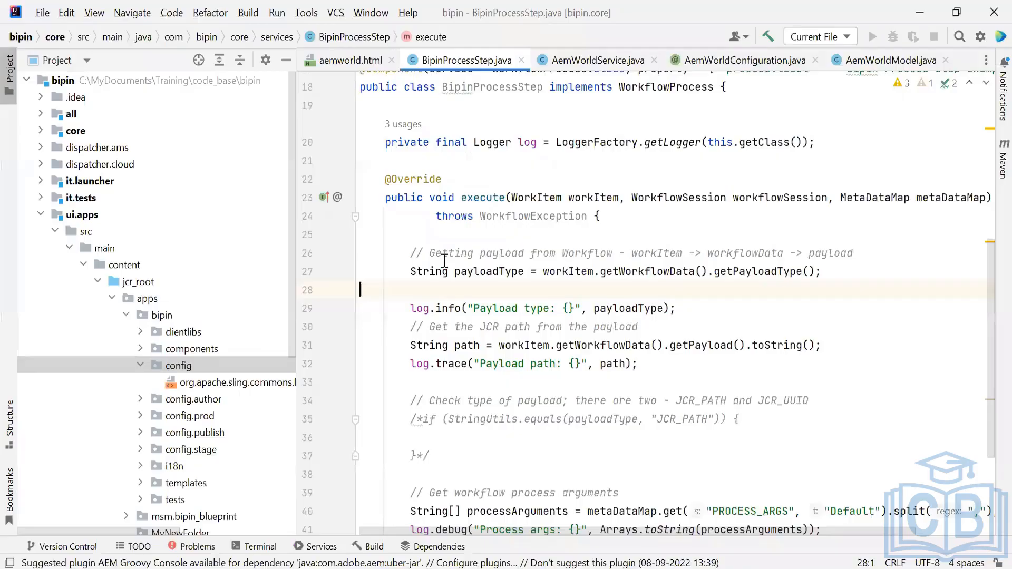
{"action": "double_click", "coordinate": [403, 197]}
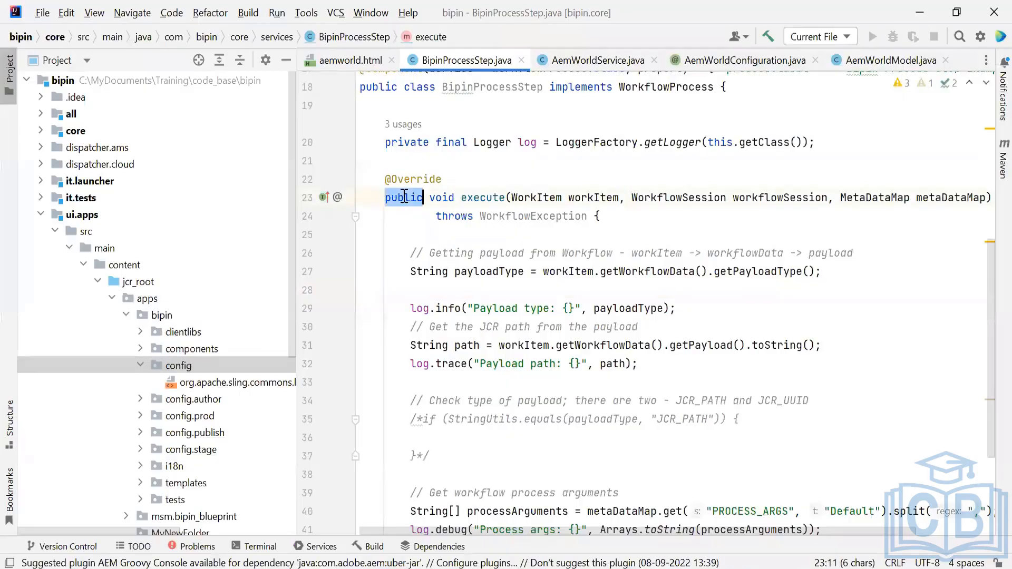
{"action": "double_click", "coordinate": [379, 88]}
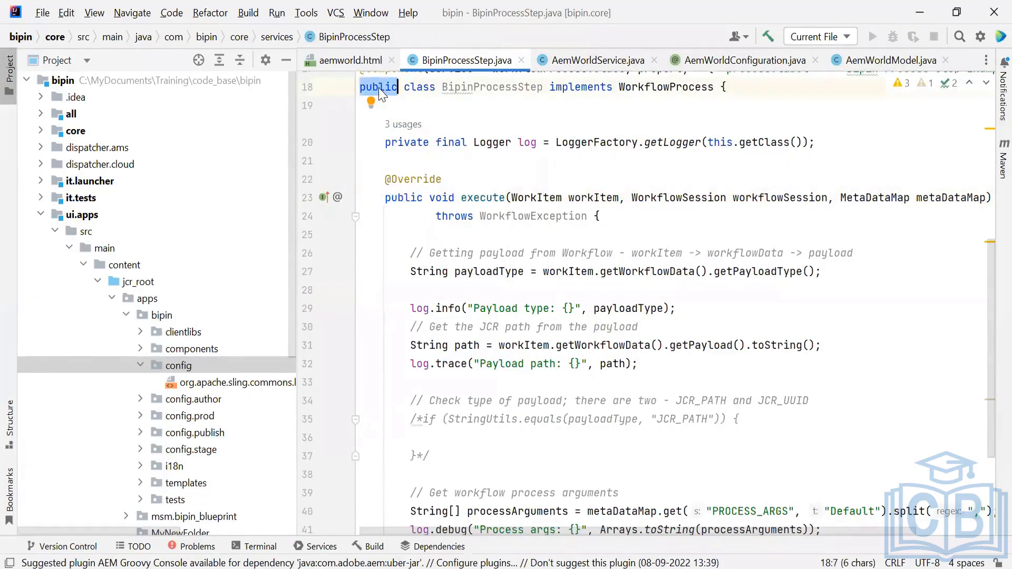
{"action": "left_click", "coordinate": [920, 17]}
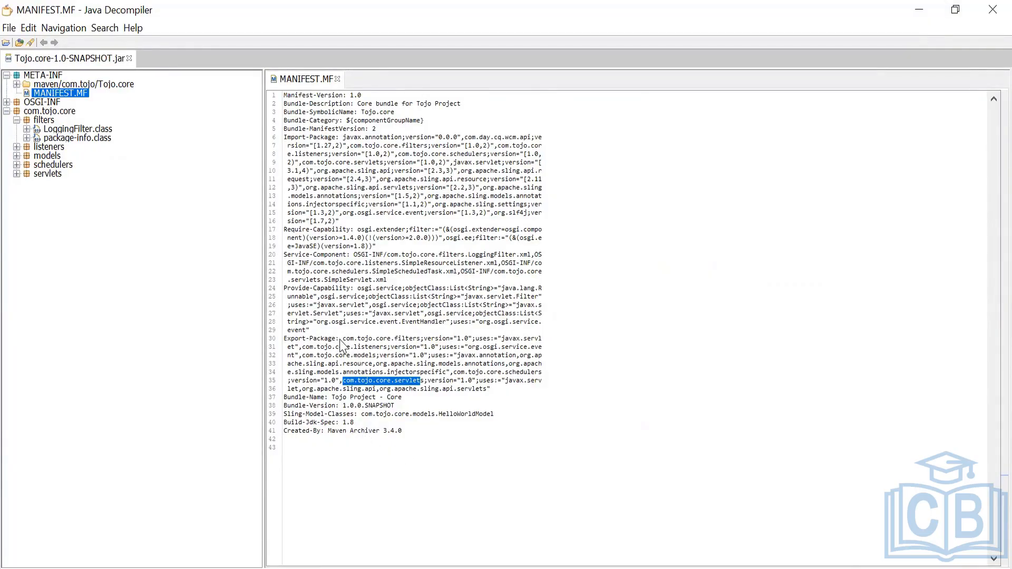
Review the exported com.tojo.core packages and the Import-Package and Require-Capability sections of the manifest again
{"action": "left_click_drag", "start_coordinate": [342, 340], "coordinate": [443, 402]}
{"action": "left_click", "coordinate": [549, 389]}
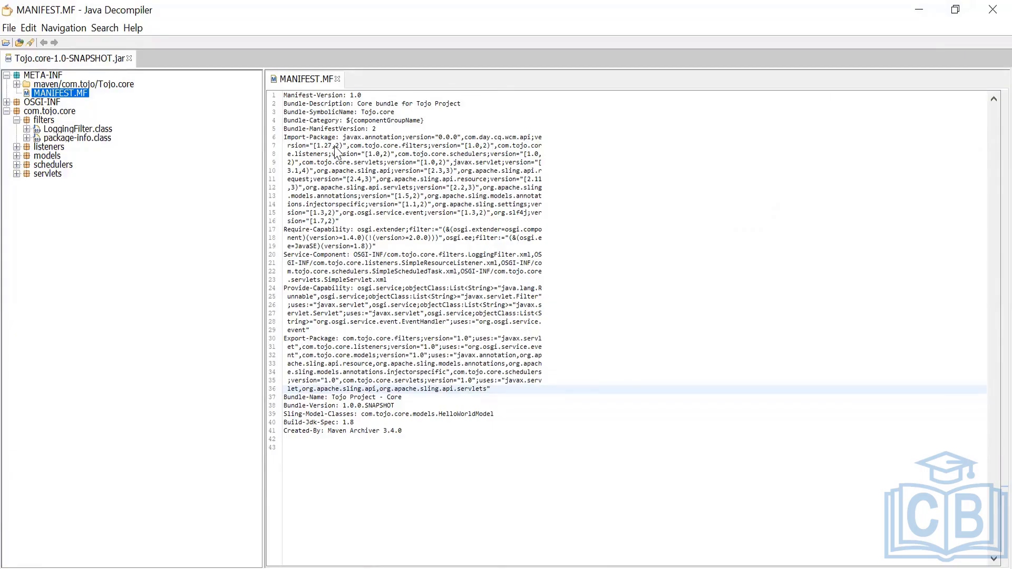
{"action": "left_click_drag", "start_coordinate": [344, 138], "coordinate": [385, 215]}
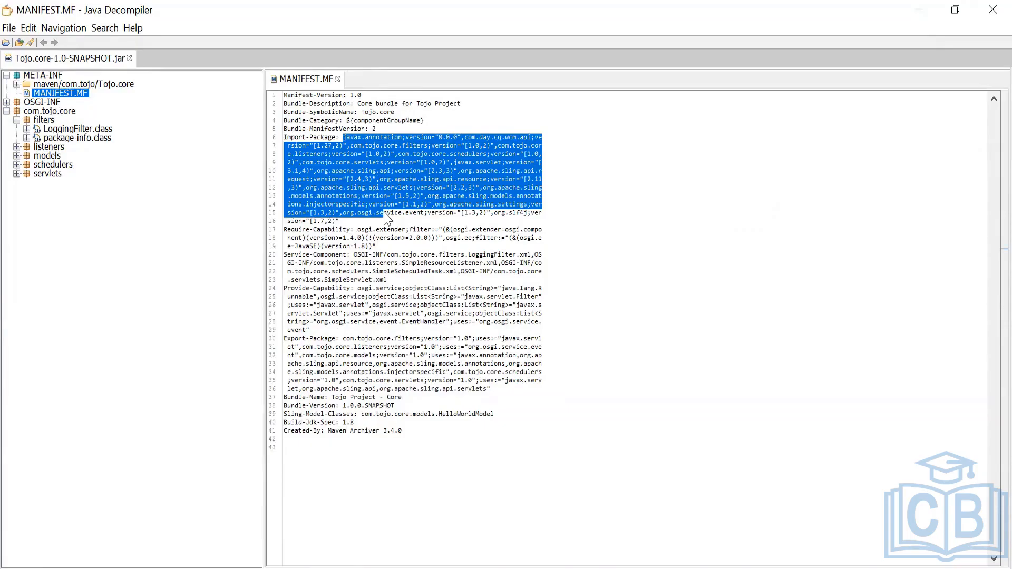
{"action": "left_click_drag", "start_coordinate": [384, 213], "coordinate": [348, 222]}
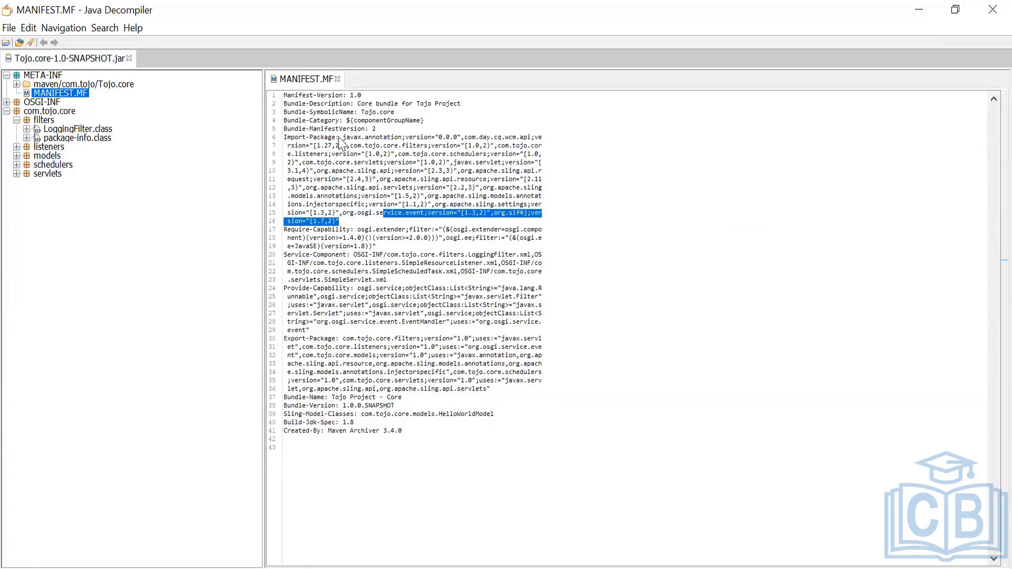
{"action": "mouse_move", "coordinate": [340, 139]}
{"action": "left_mouse_down"}
{"action": "mouse_move", "coordinate": [369, 147]}
{"action": "mouse_move", "coordinate": [391, 229]}
{"action": "mouse_move", "coordinate": [384, 208]}
{"action": "mouse_move", "coordinate": [381, 217]}
{"action": "left_mouse_up"}
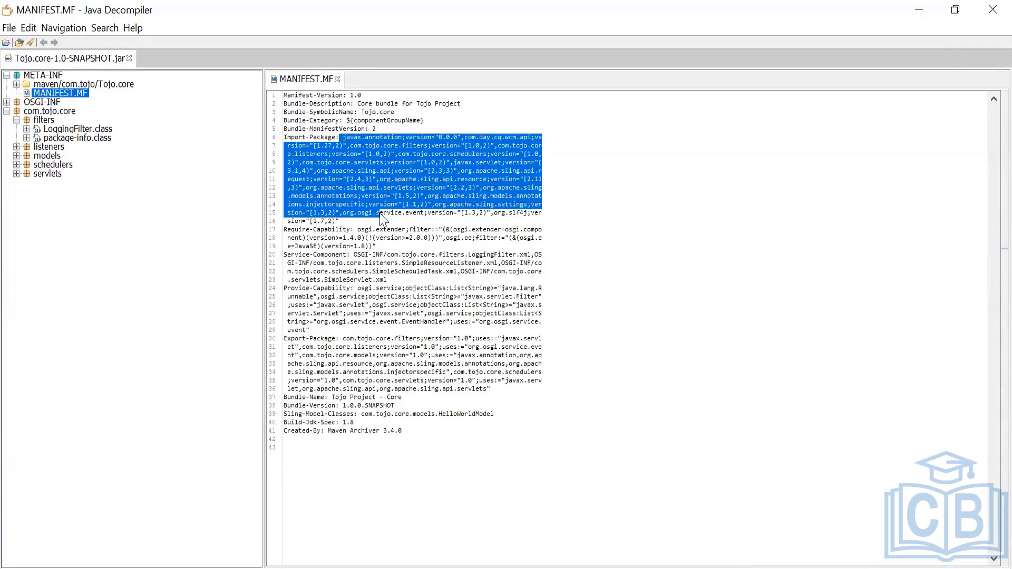
{"action": "mouse_move", "coordinate": [380, 217]}
{"action": "left_mouse_down"}
{"action": "mouse_move", "coordinate": [389, 232]}
{"action": "mouse_move", "coordinate": [376, 223]}
{"action": "left_mouse_up"}
{"action": "left_click", "coordinate": [376, 217]}
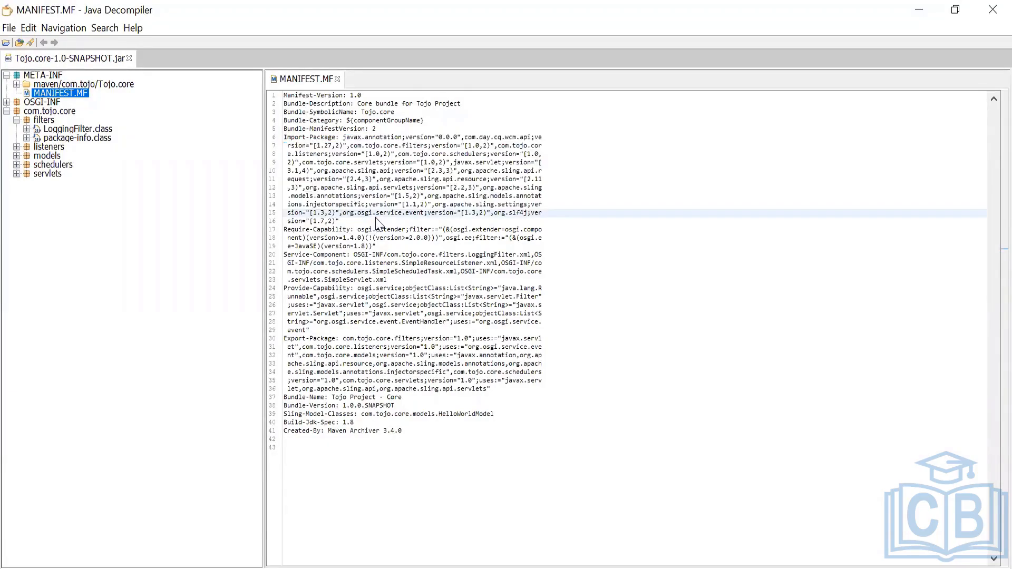
{"action": "mouse_move", "coordinate": [339, 137]}
{"action": "left_mouse_down"}
{"action": "mouse_move", "coordinate": [457, 142]}
{"action": "mouse_move", "coordinate": [495, 157]}
{"action": "mouse_move", "coordinate": [518, 178]}
{"action": "mouse_move", "coordinate": [546, 247]}
{"action": "left_mouse_up"}
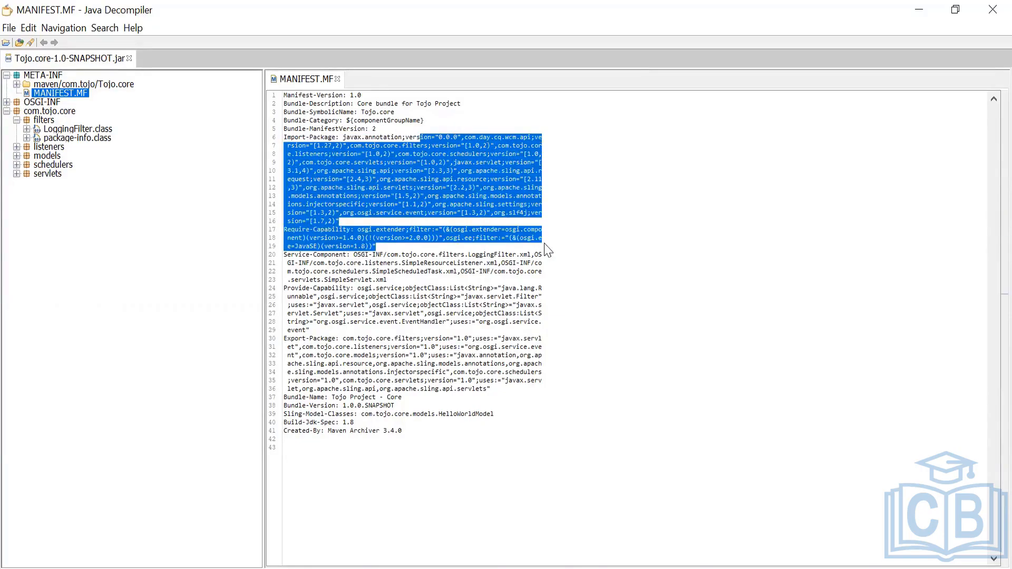
{"action": "left_click", "coordinate": [580, 256]}
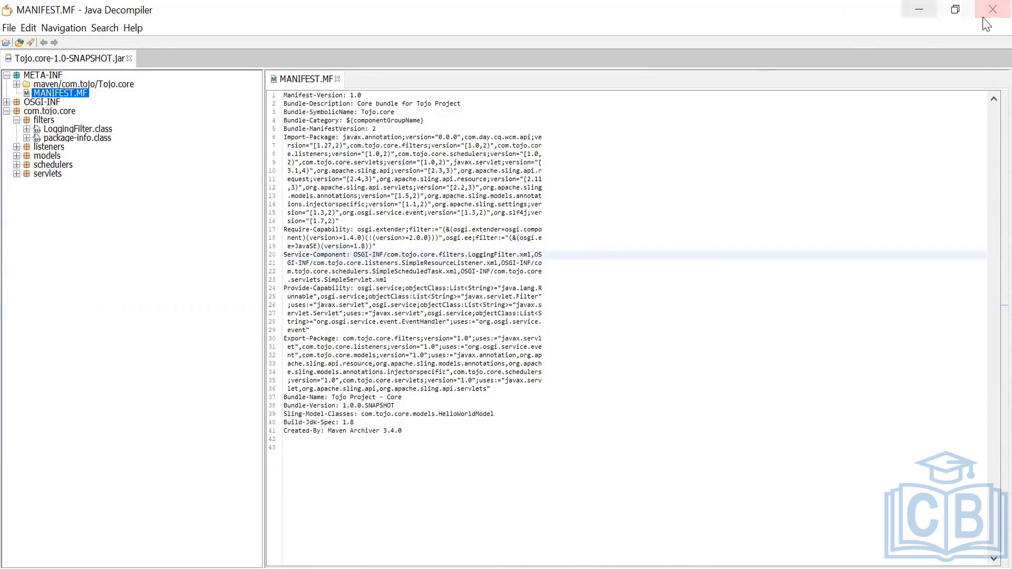
Minimize the decompiler, switch to Notepad++ and close the README.md and pom.xml tabs
{"action": "left_click", "coordinate": [921, 11]}
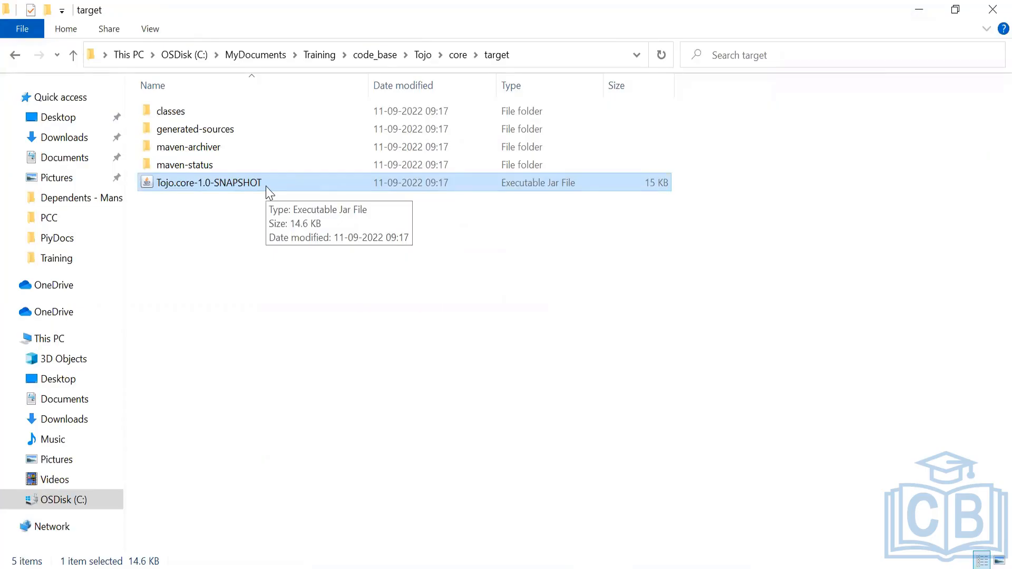
{"action": "key", "text": "alt+Tab"}
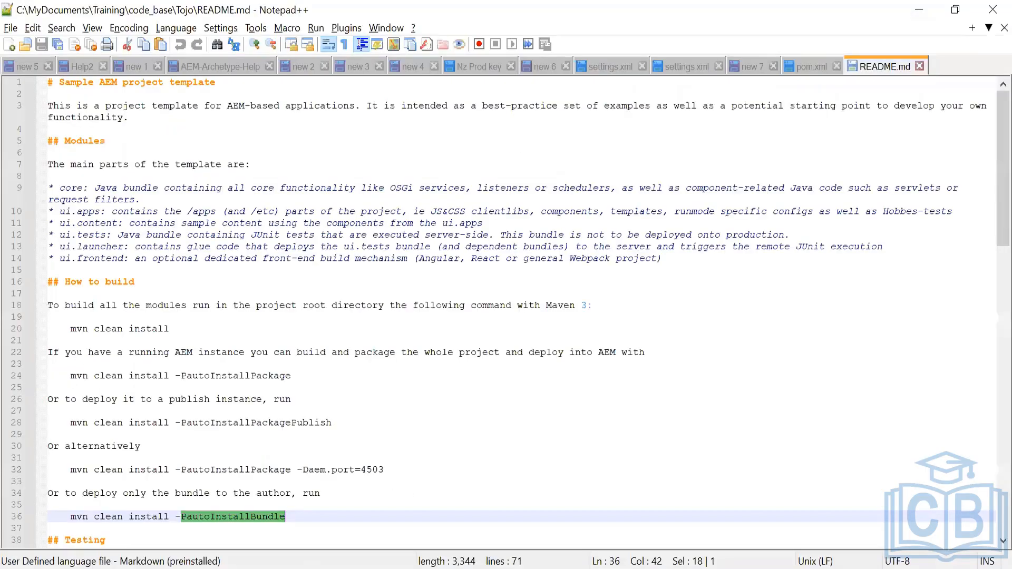
{"action": "left_click", "coordinate": [919, 66]}
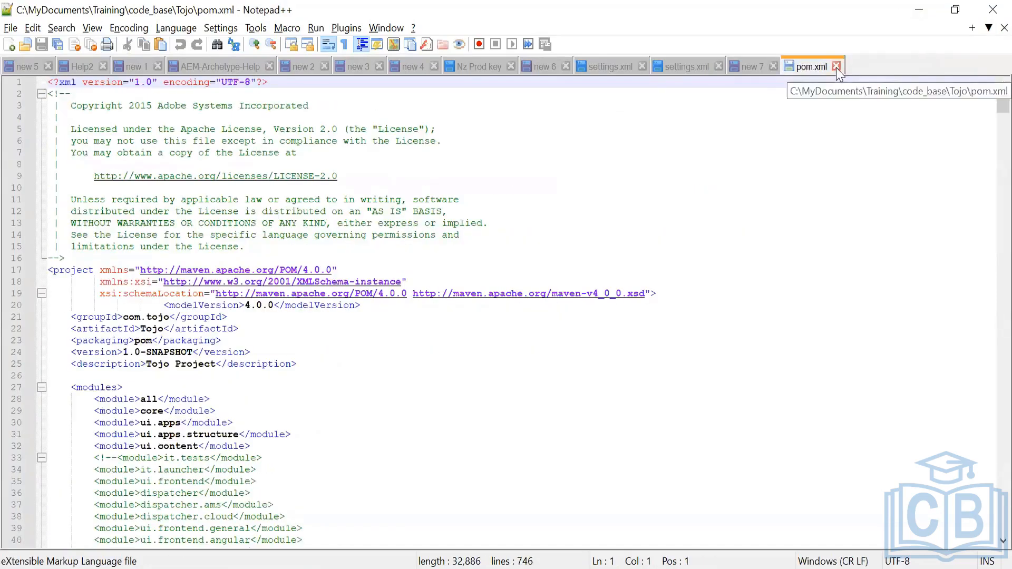
{"action": "left_click", "coordinate": [836, 66]}
Add a new "Tech Stack:" heading below the topic list in the new 5 notes file
{"action": "left_click", "coordinate": [19, 65]}
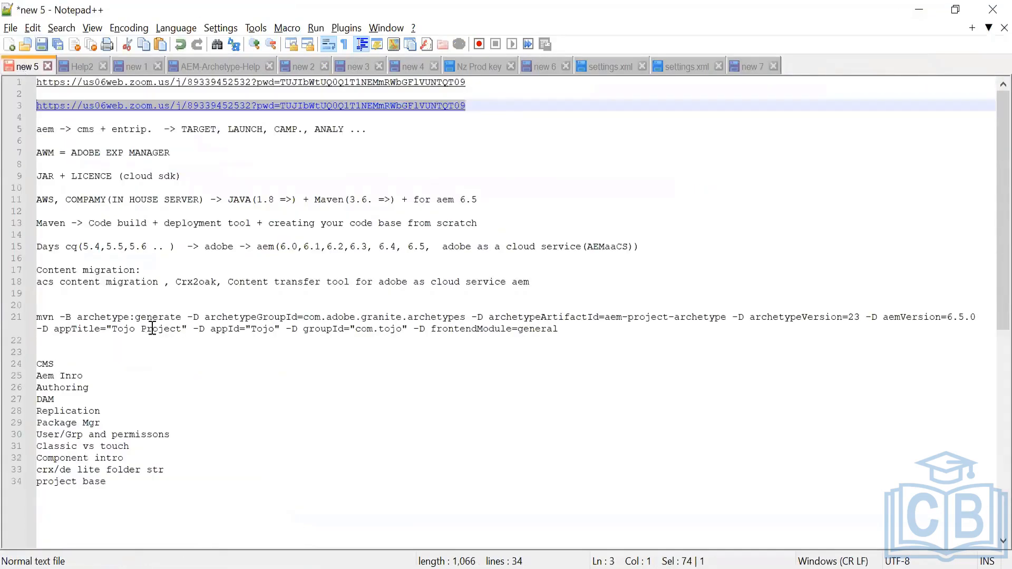
{"action": "left_click", "coordinate": [122, 495]}
{"action": "key", "text": "Return"}
{"action": "key", "text": "Return"}
{"action": "key", "text": "Return"}
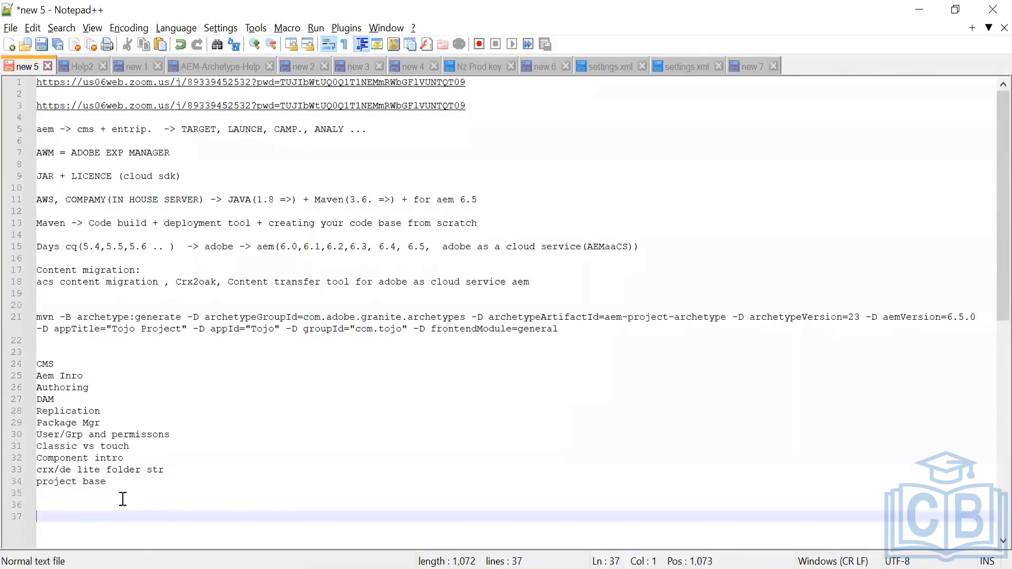
{"action": "type", "text": "Tech Stack:"}
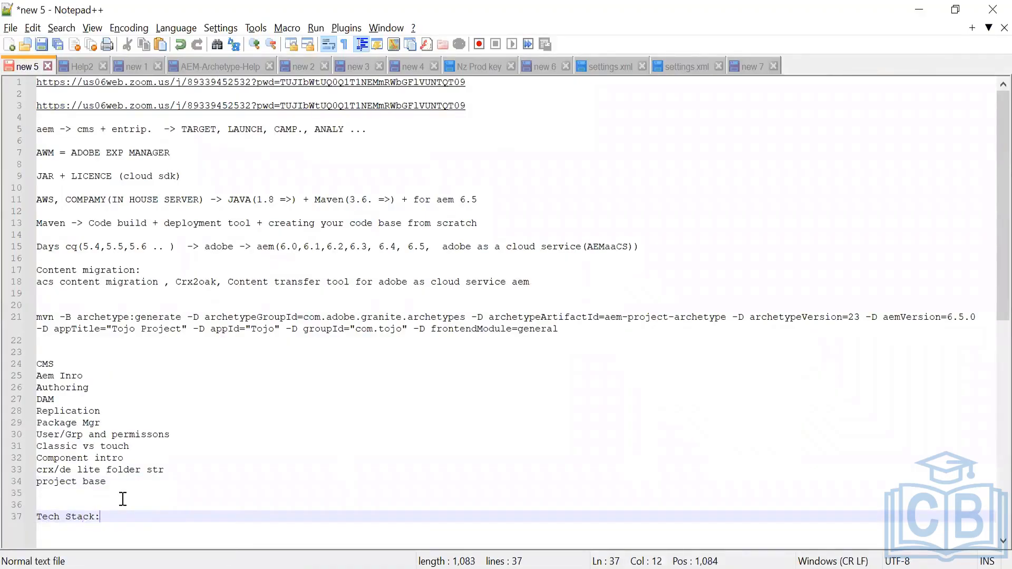
{"action": "key", "text": "Return"}
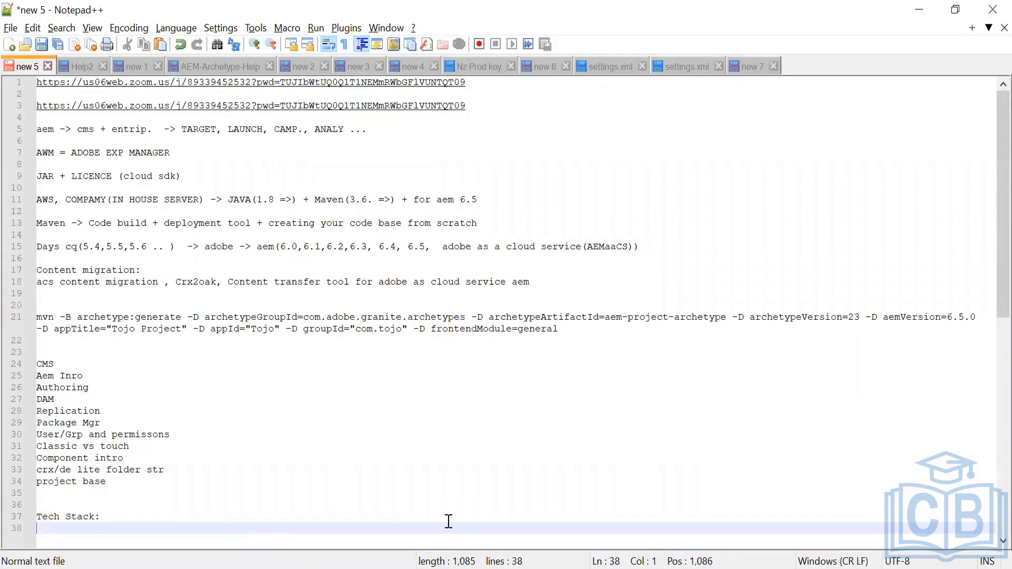
Switch to CRXDE Lite and expand the content folder of the repository tree down to the bipin site
{"action": "key", "text": "alt+Tab"}
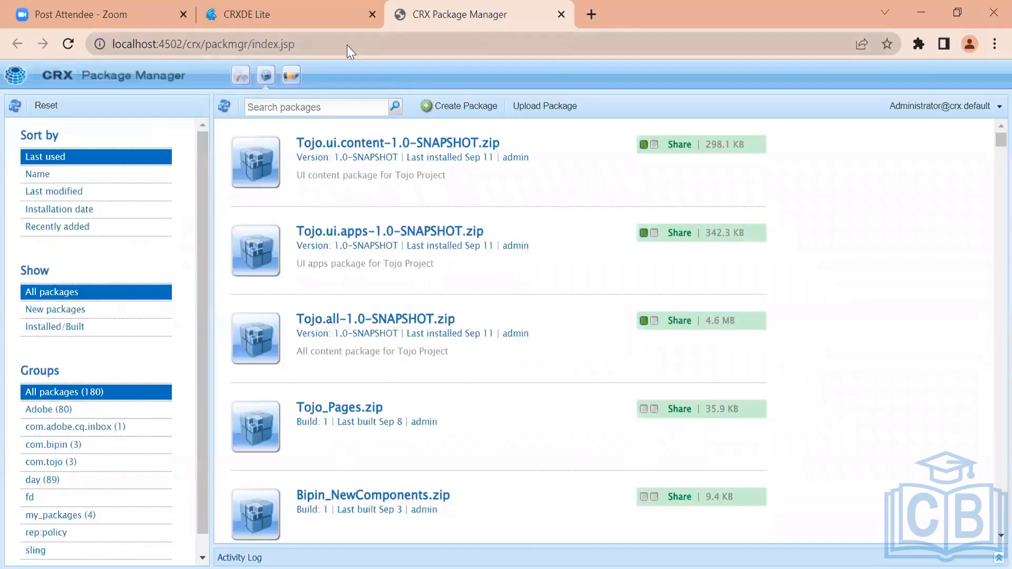
{"action": "left_click", "coordinate": [275, 10]}
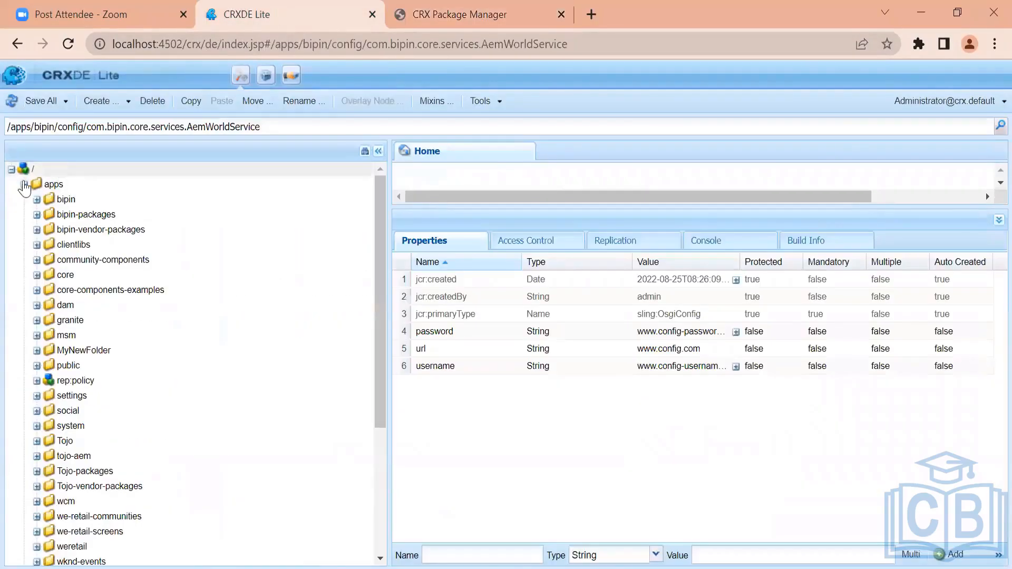
{"action": "left_click", "coordinate": [23, 185]}
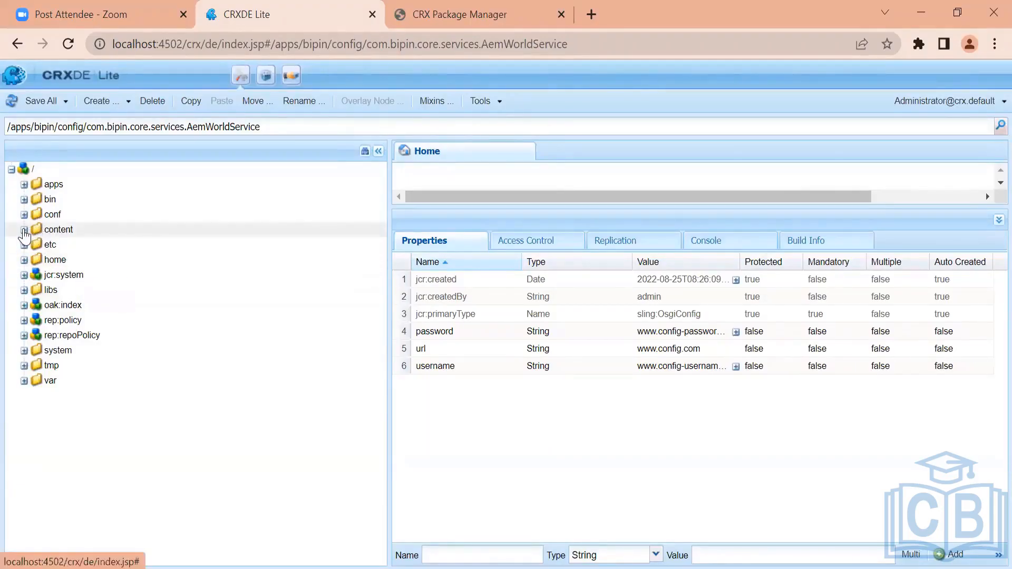
{"action": "left_click", "coordinate": [24, 230]}
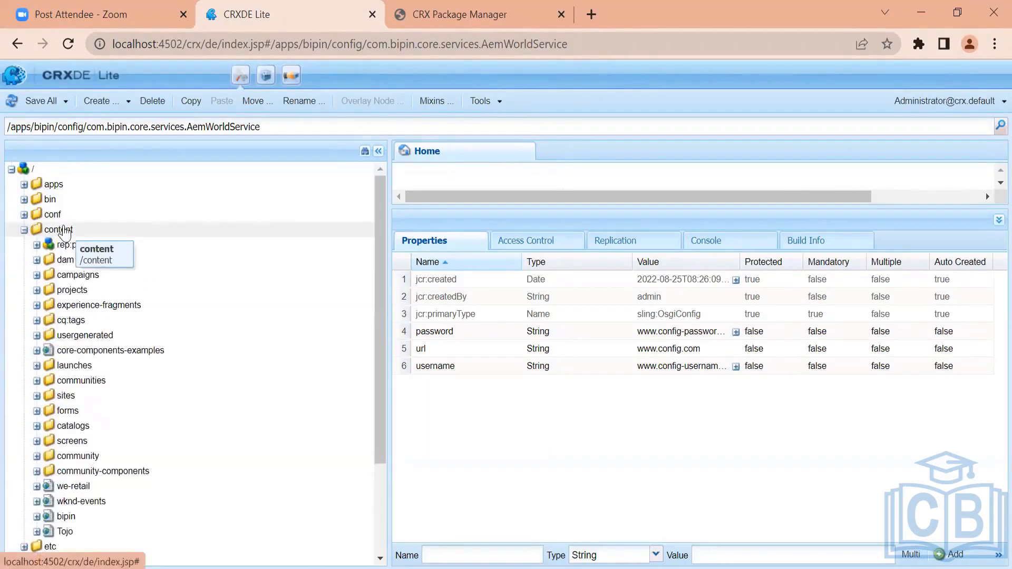
{"action": "right_click", "coordinate": [63, 234]}
{"action": "left_click", "coordinate": [86, 402]}
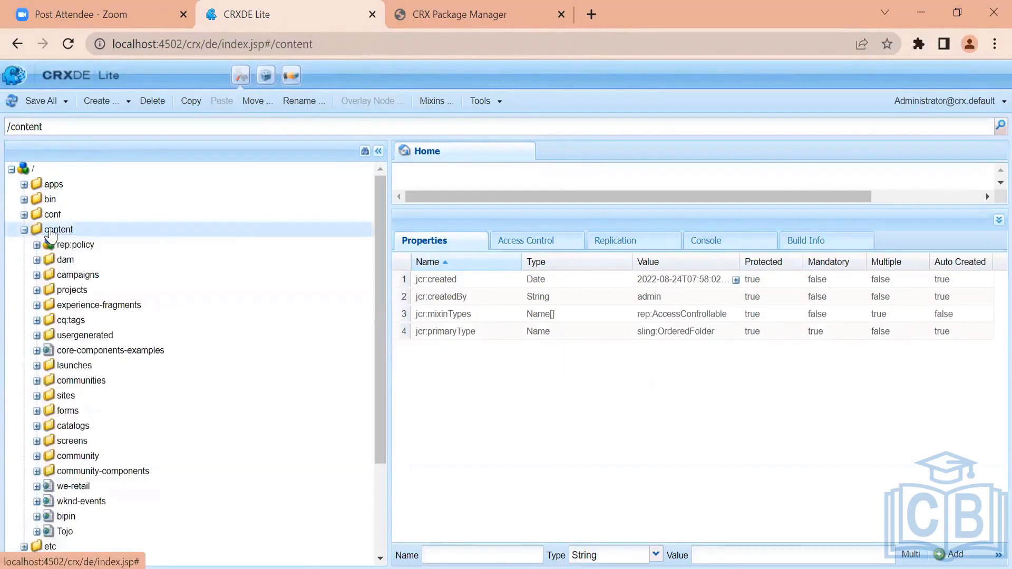
{"action": "left_click", "coordinate": [552, 391]}
{"action": "left_click", "coordinate": [25, 230]}
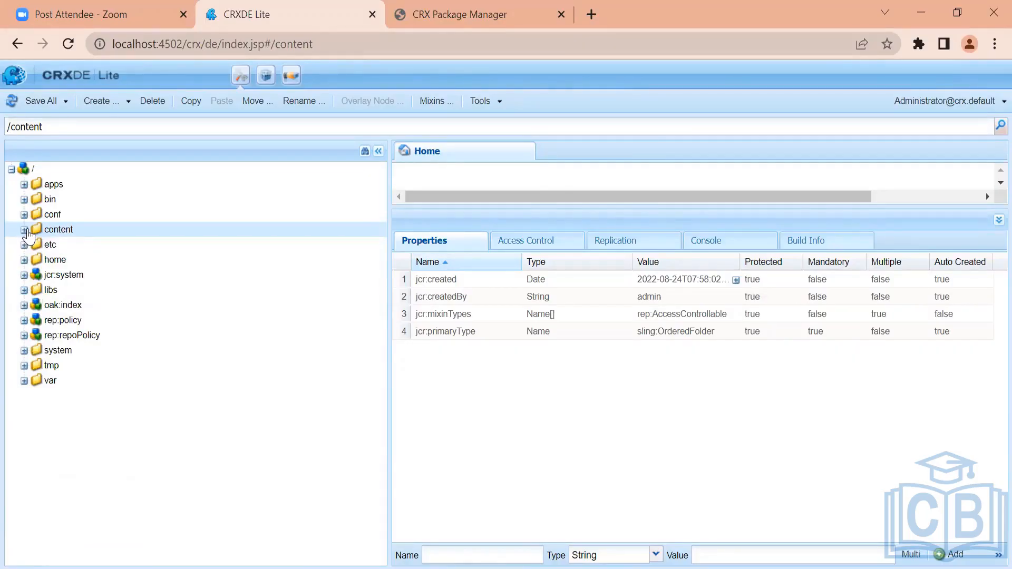
{"action": "left_click", "coordinate": [24, 231]}
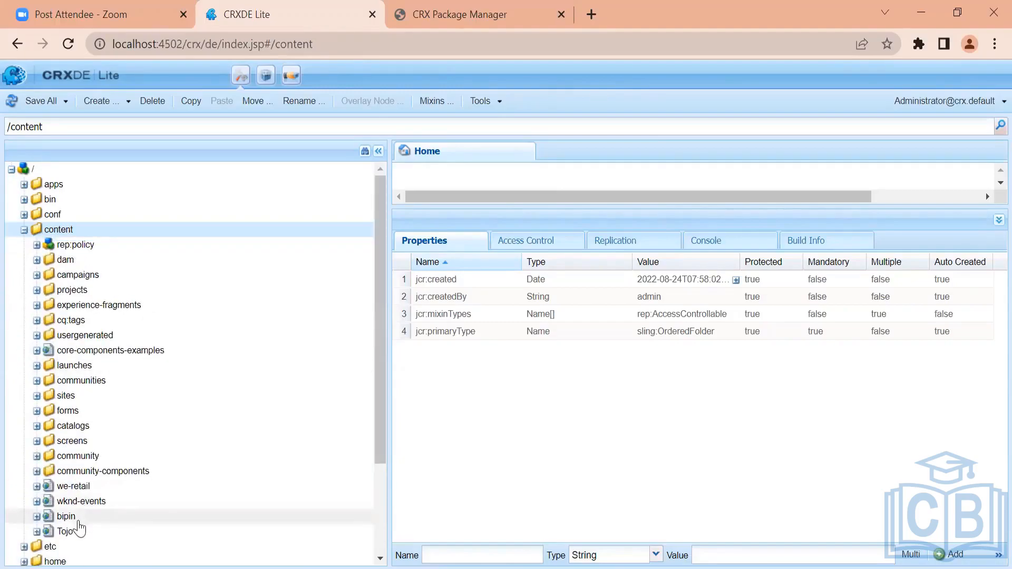
{"action": "double_click", "coordinate": [66, 517]}
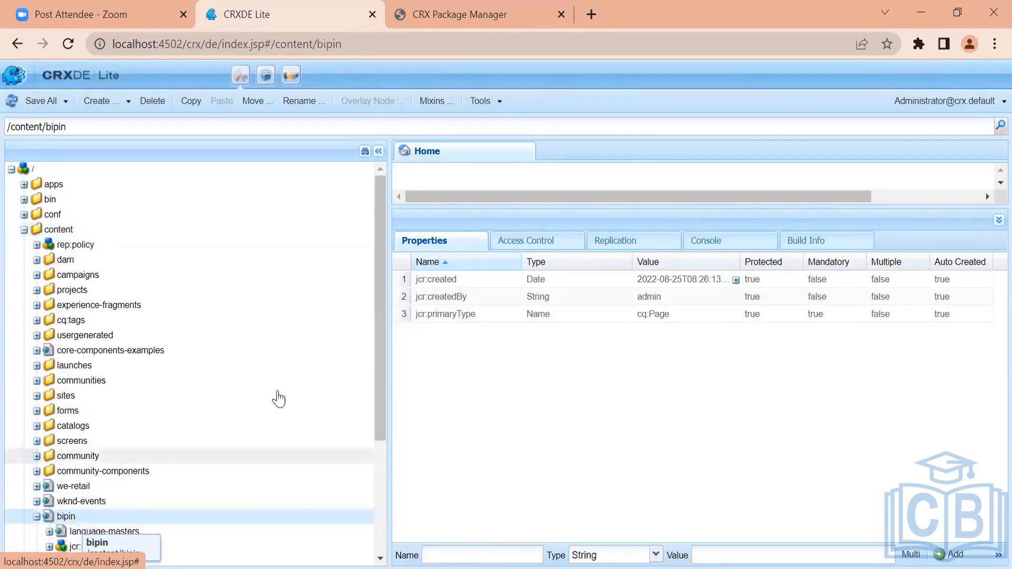
{"action": "left_click_drag", "start_coordinate": [379, 378], "coordinate": [389, 456]}
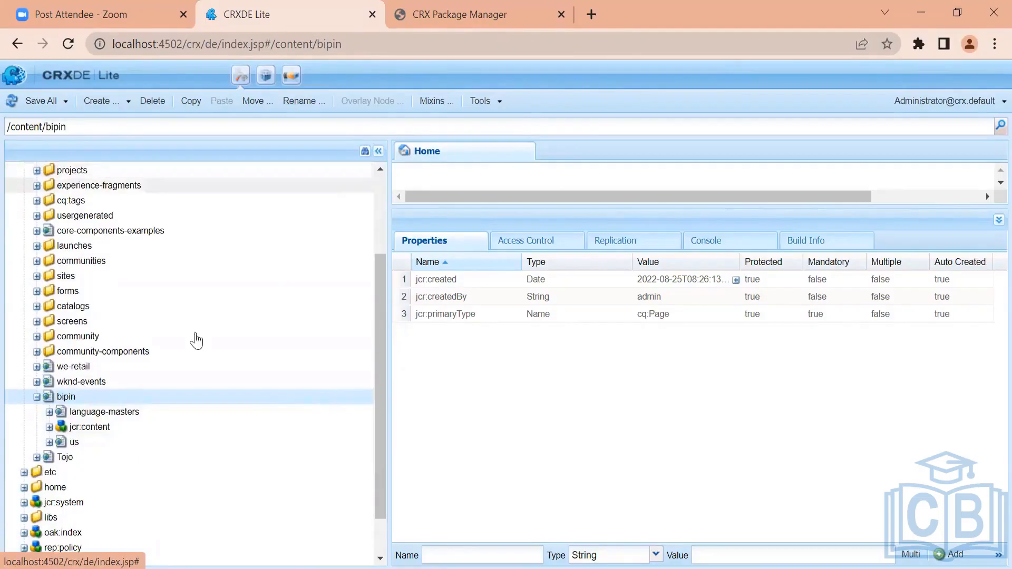
Expand bipin's us/en/home page down to the responsivegrid's text node and examine its properties
{"action": "left_click", "coordinate": [78, 446]}
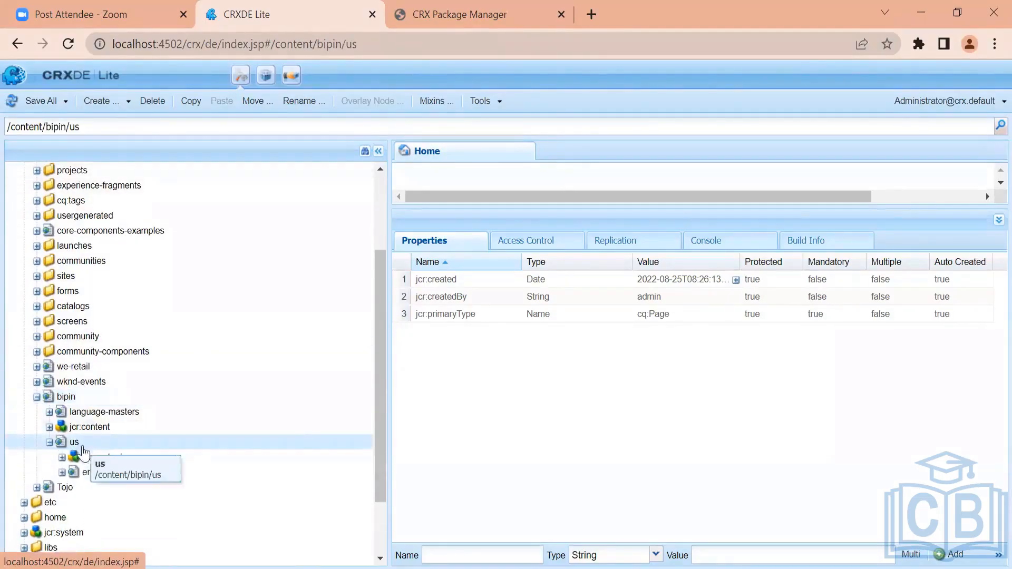
{"action": "left_click", "coordinate": [86, 474]}
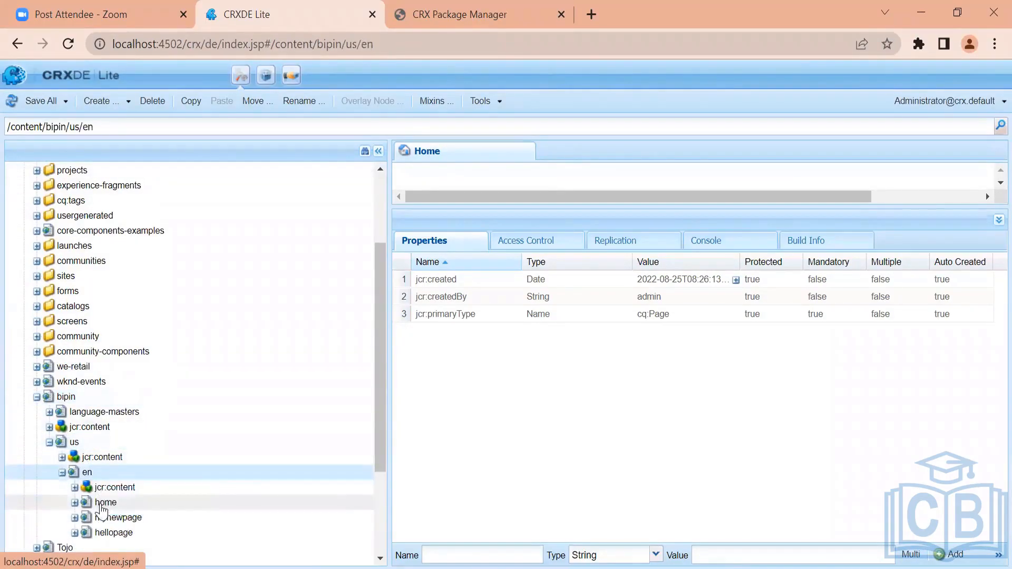
{"action": "left_click", "coordinate": [102, 504]}
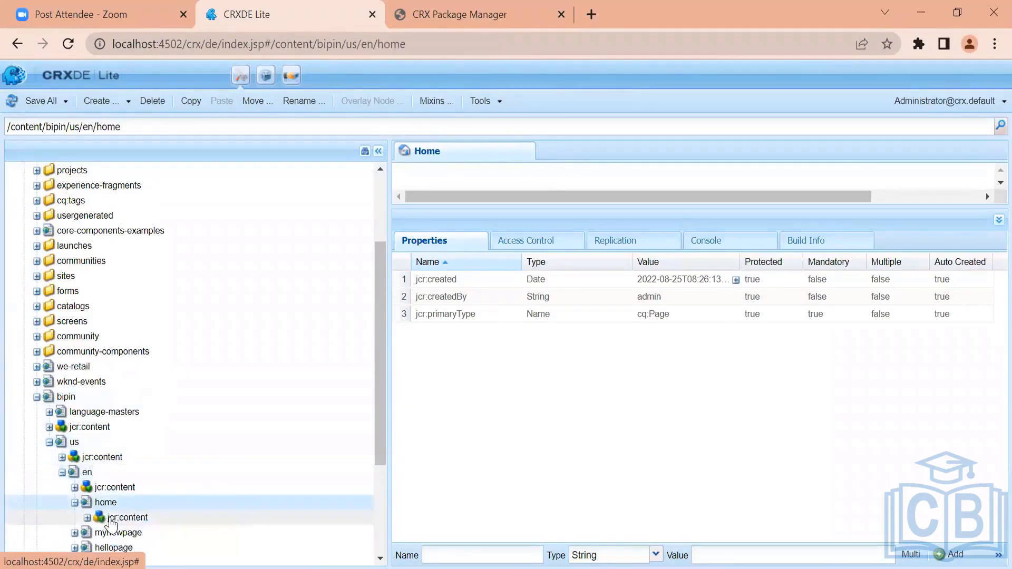
{"action": "left_click", "coordinate": [123, 518]}
{"action": "left_click", "coordinate": [129, 534]}
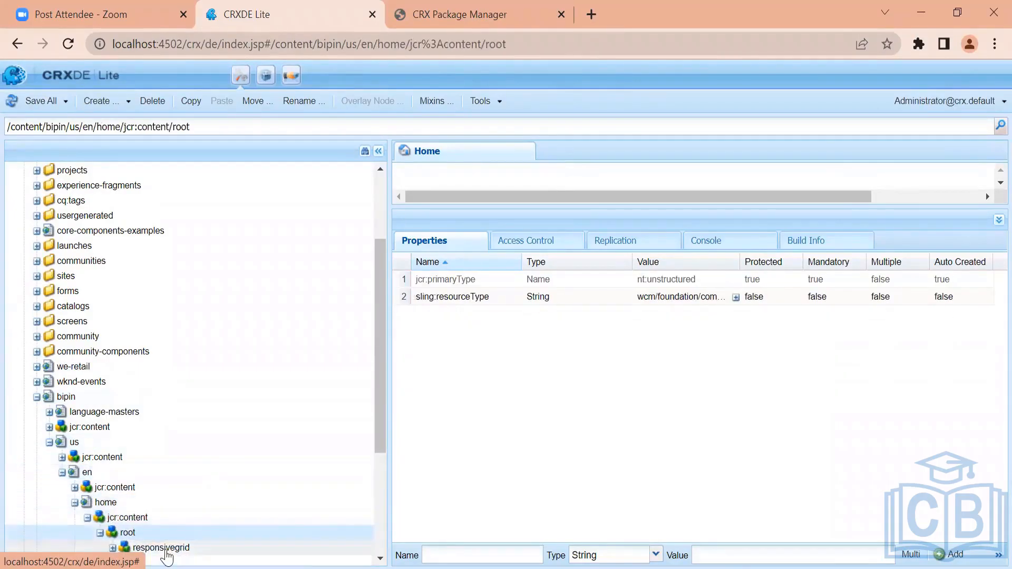
{"action": "left_click", "coordinate": [162, 549]}
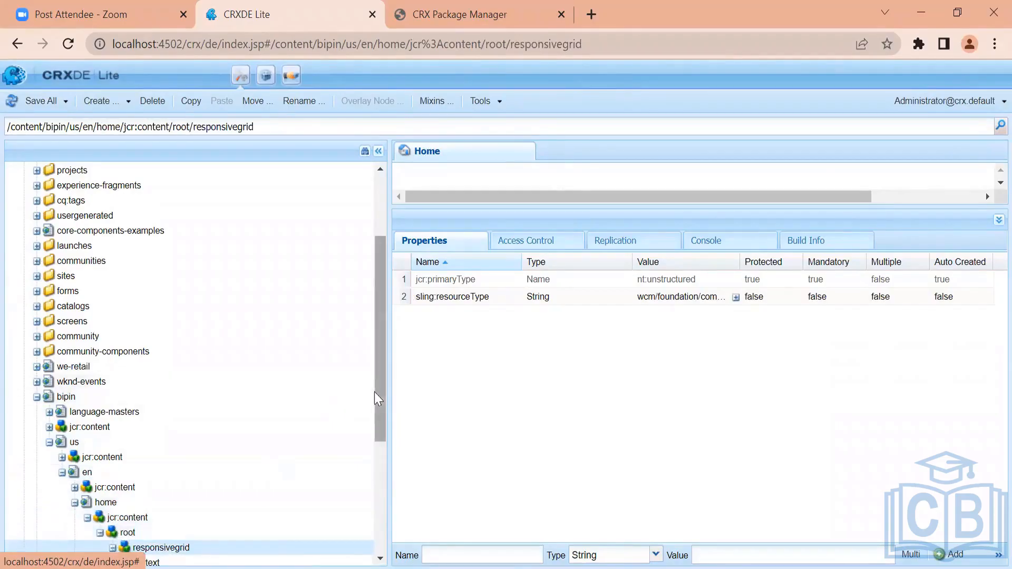
{"action": "left_click_drag", "start_coordinate": [377, 395], "coordinate": [384, 447]}
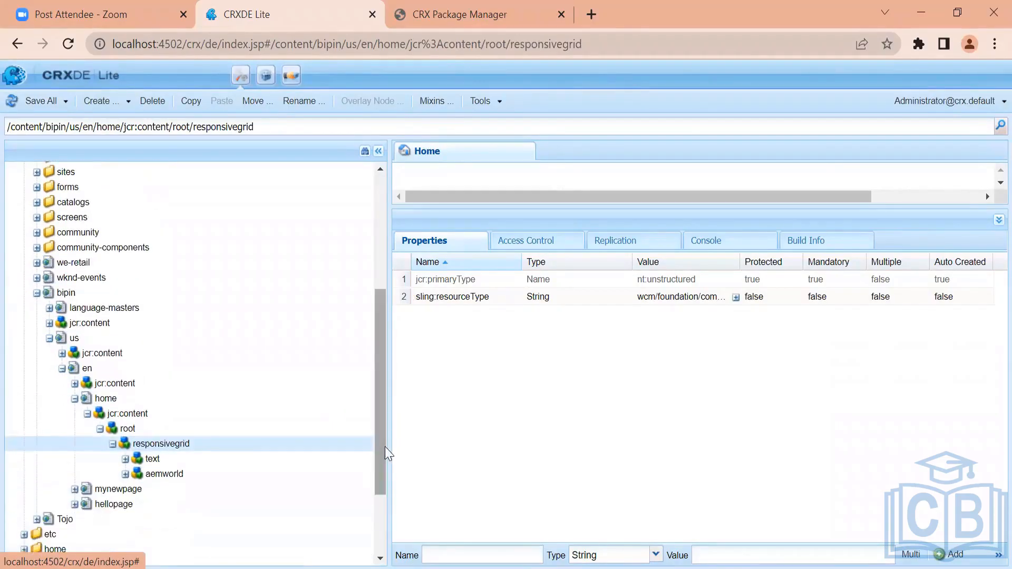
{"action": "left_click", "coordinate": [152, 463]}
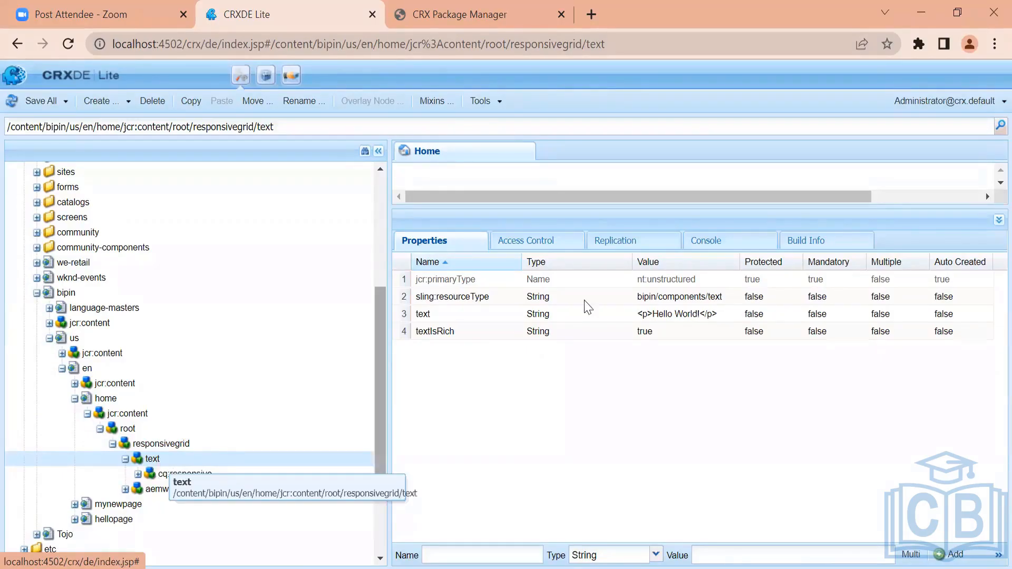
{"action": "left_click", "coordinate": [443, 319]}
{"action": "left_click", "coordinate": [443, 333]}
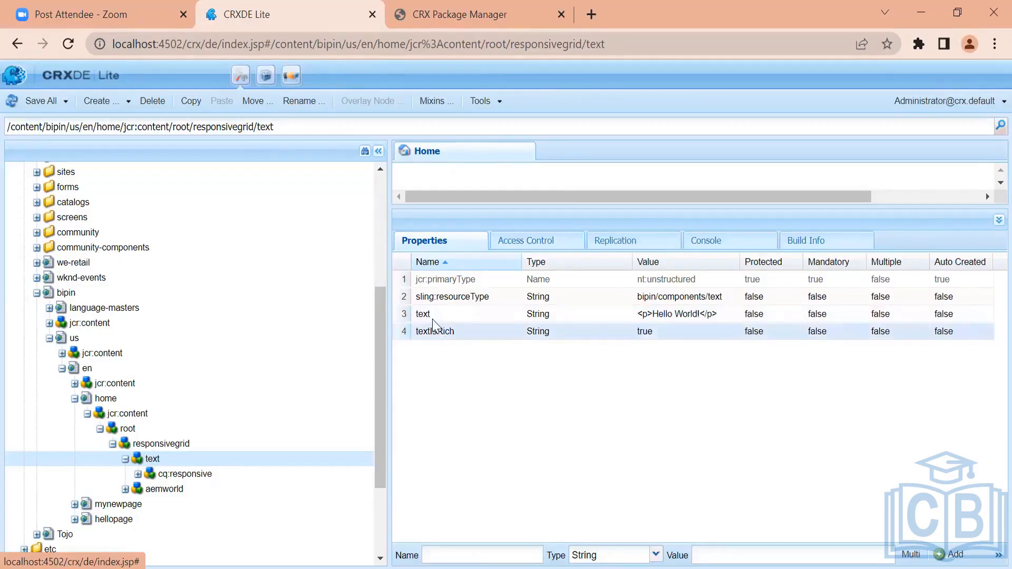
{"action": "left_click", "coordinate": [441, 299]}
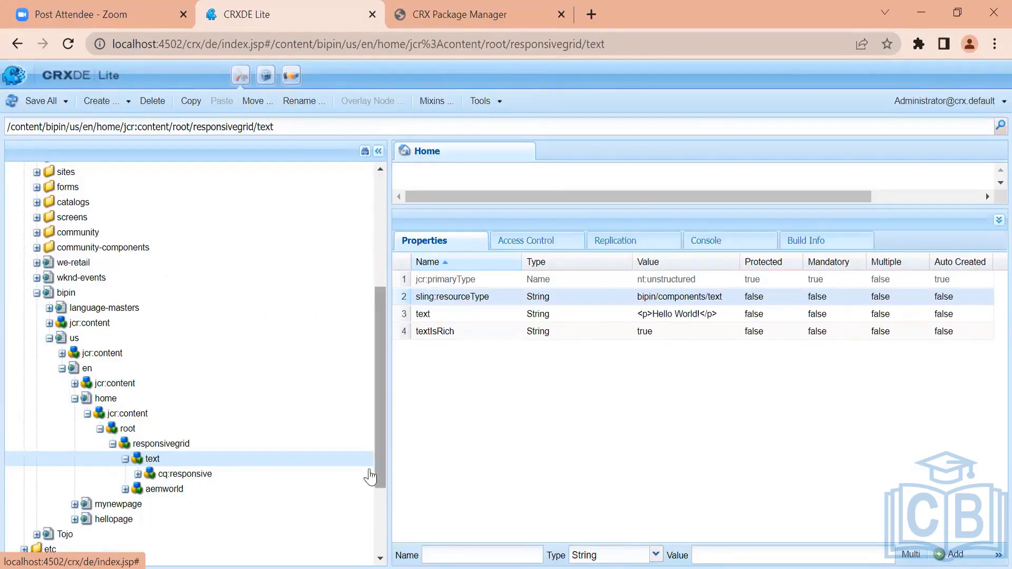
Add the line "Sling ->> RR (rES rESOLUTION" under the Tech Stack heading in the notes
{"action": "key", "text": "alt+Tab"}
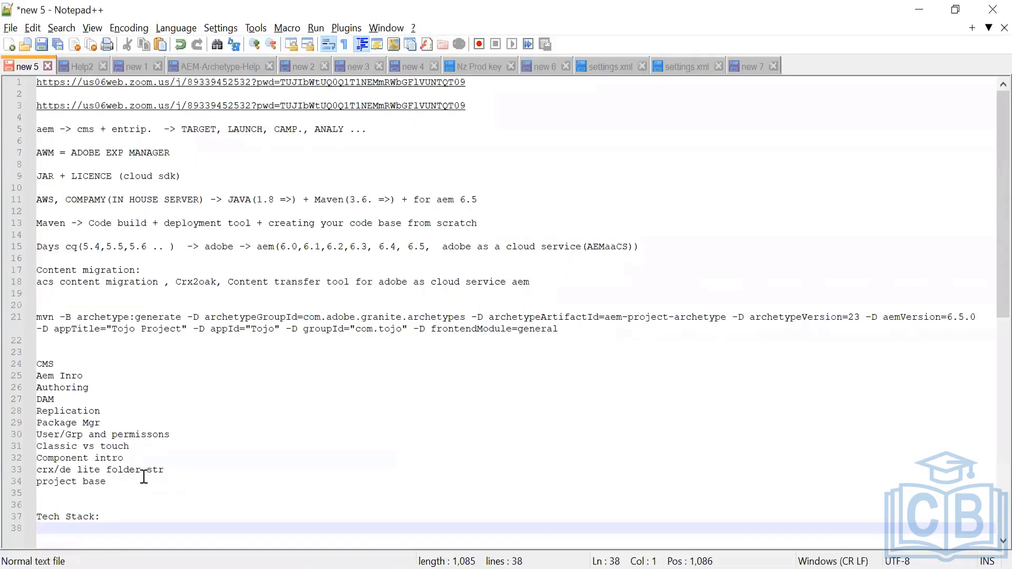
{"action": "type", "text": "Sling ->> RR"}
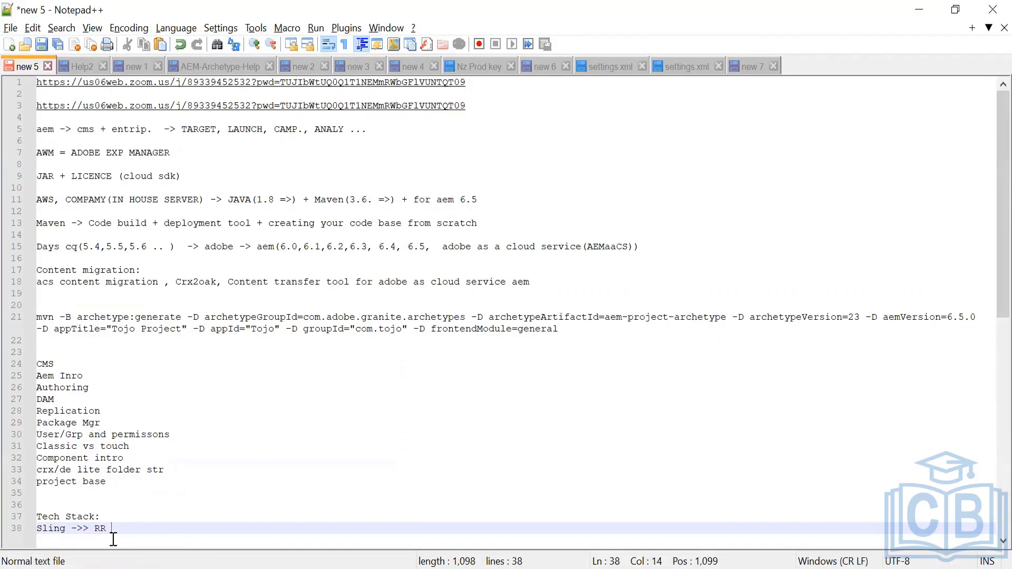
{"action": "type", "text": " (rES rESOLUTION"}
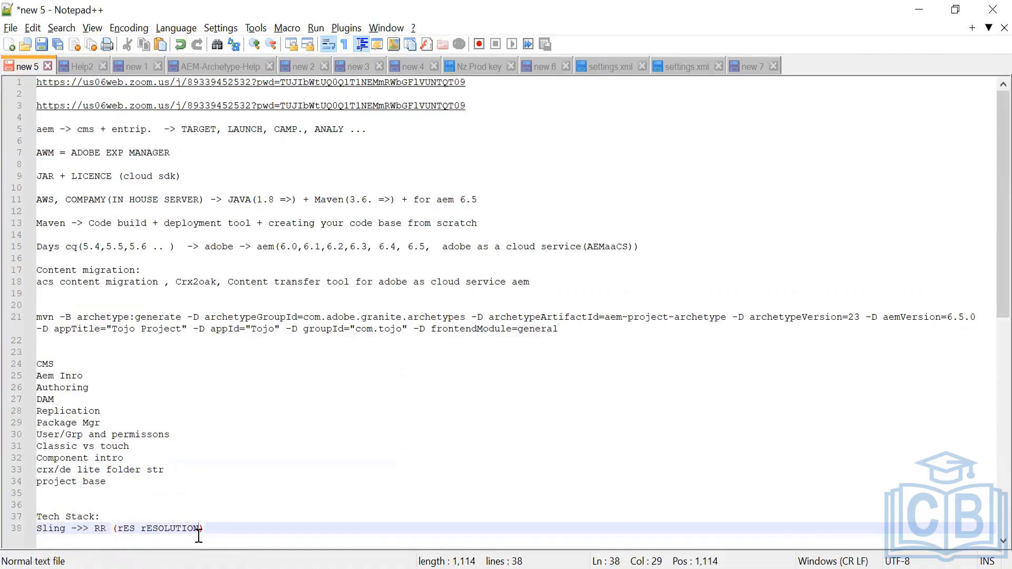
Return to CRXDE Lite, highlight the text node's path, and open the bipin home page to view its rendered text
{"action": "key", "text": "alt+Tab"}
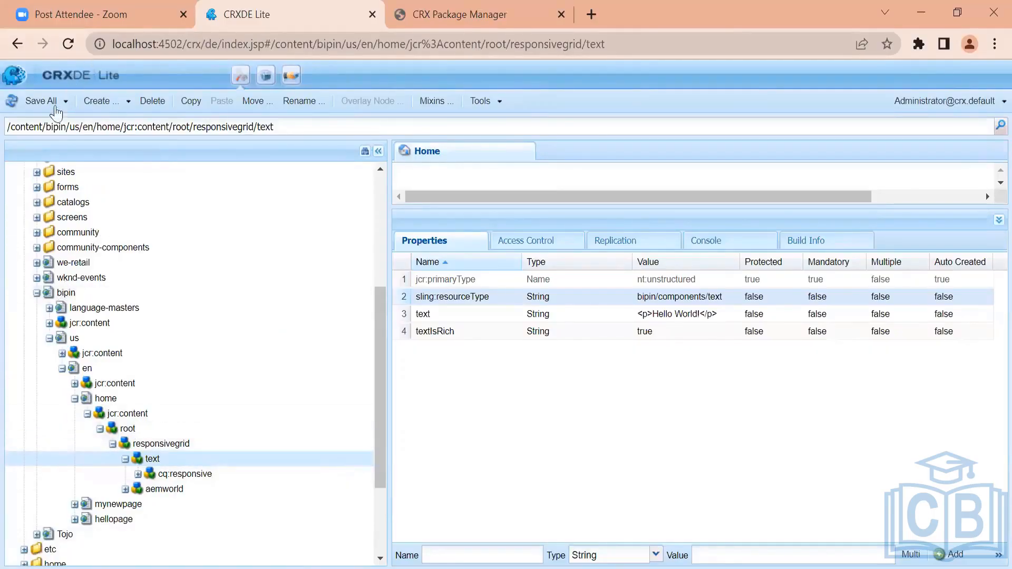
{"action": "left_click_drag", "start_coordinate": [22, 131], "coordinate": [176, 129]}
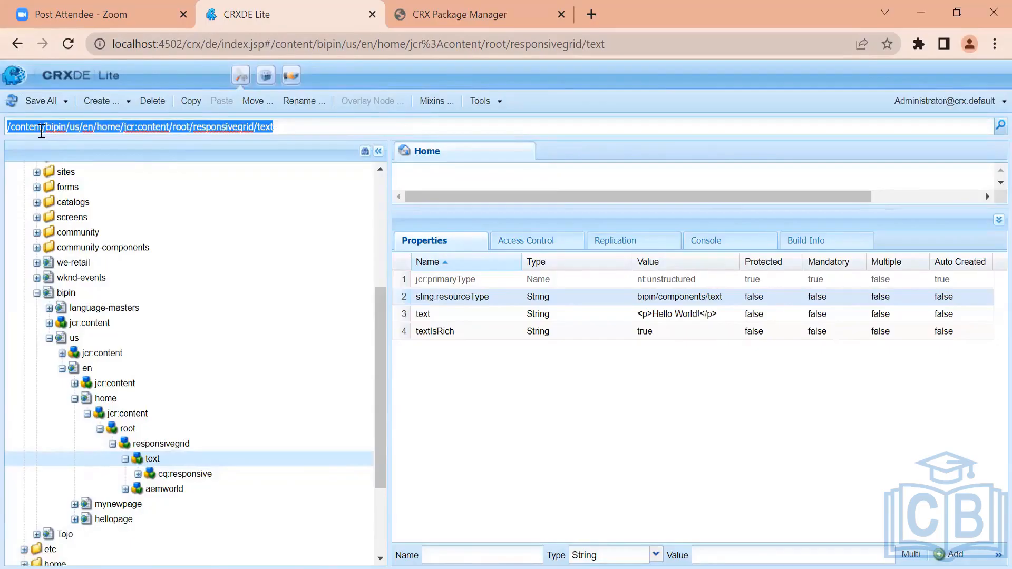
{"action": "left_click", "coordinate": [300, 125]}
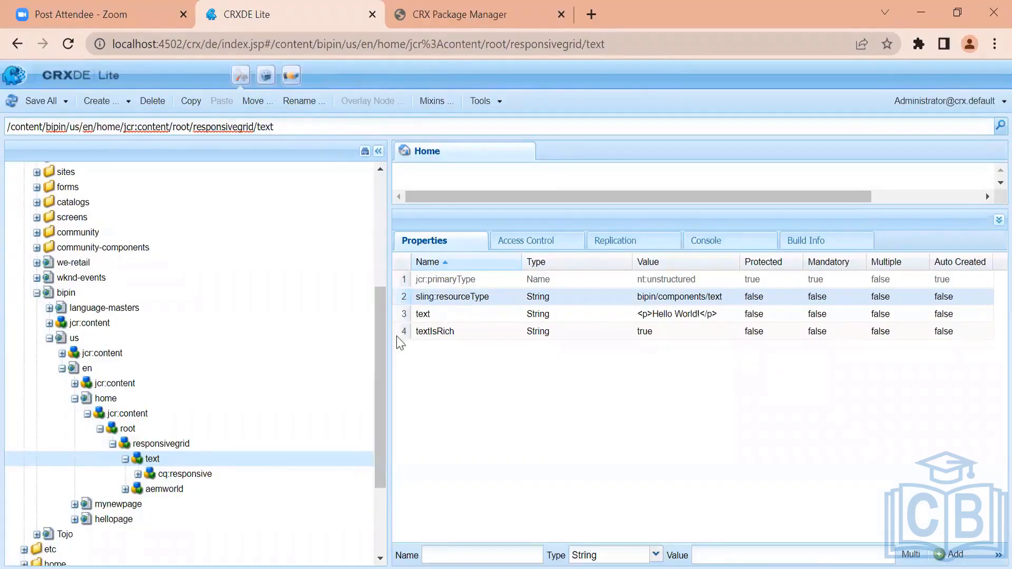
{"action": "left_click_drag", "start_coordinate": [379, 341], "coordinate": [378, 200]}
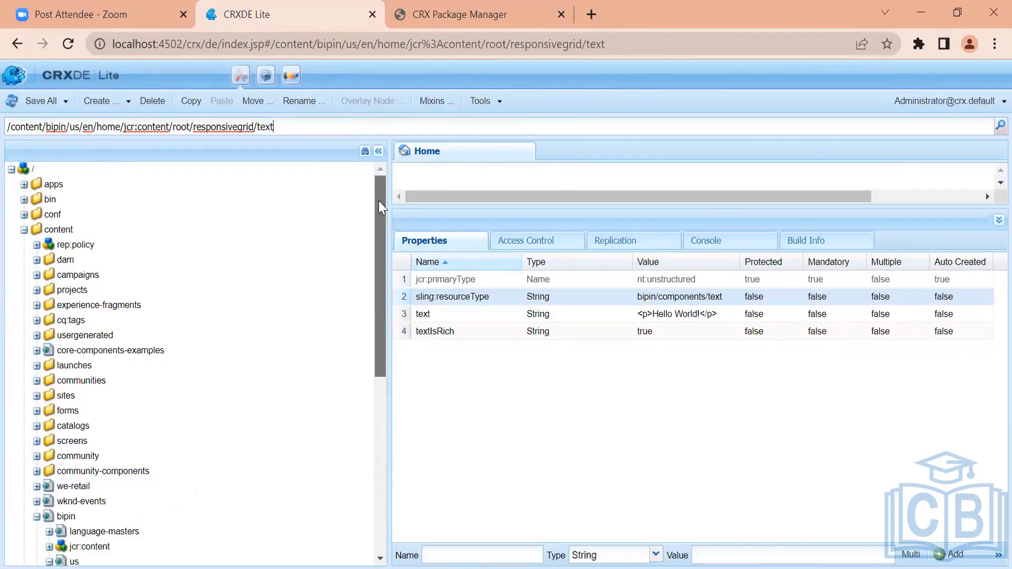
{"action": "left_click_drag", "start_coordinate": [378, 200], "coordinate": [376, 303]}
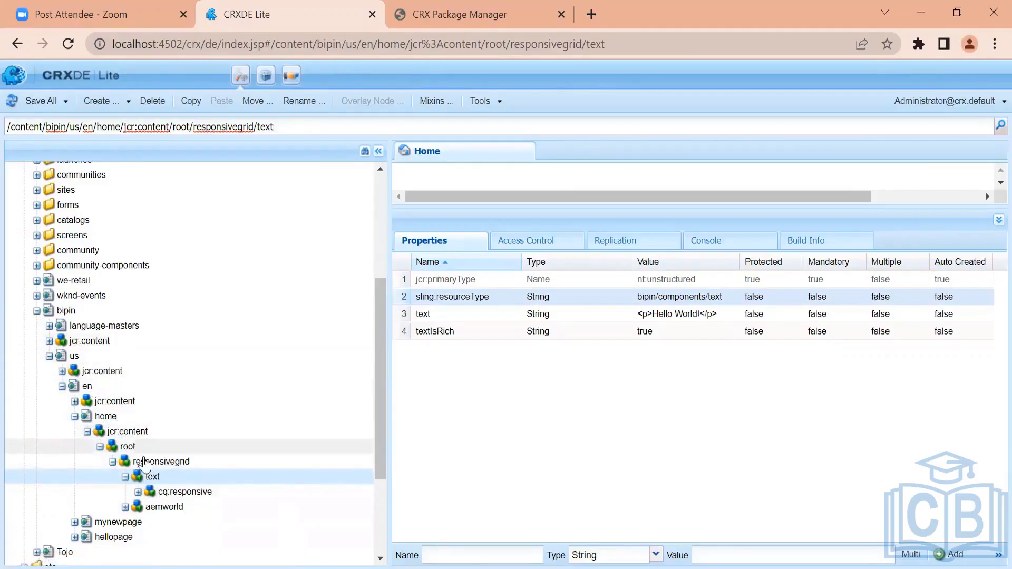
{"action": "double_click", "coordinate": [107, 417]}
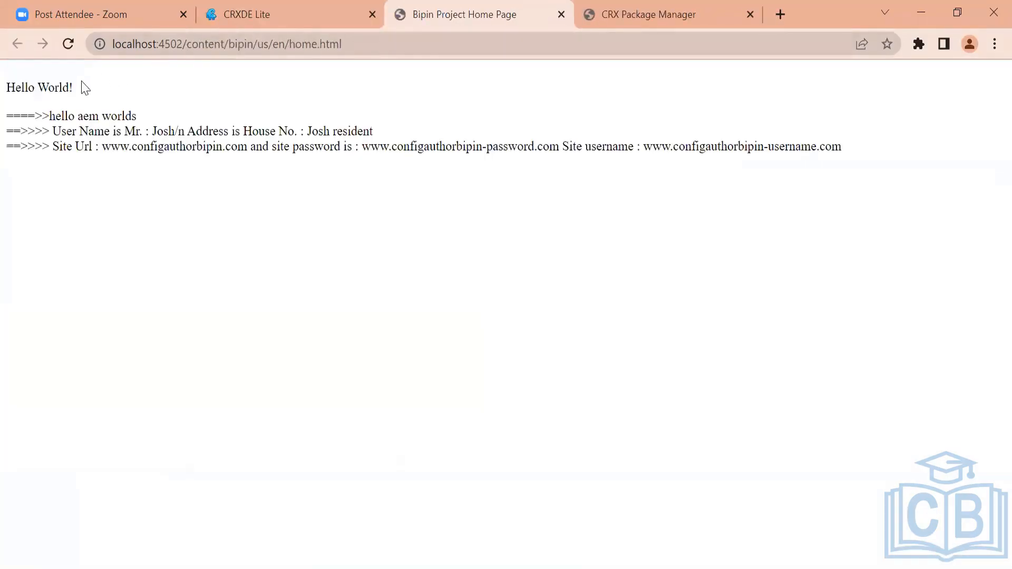
{"action": "left_click_drag", "start_coordinate": [68, 87], "coordinate": [21, 86]}
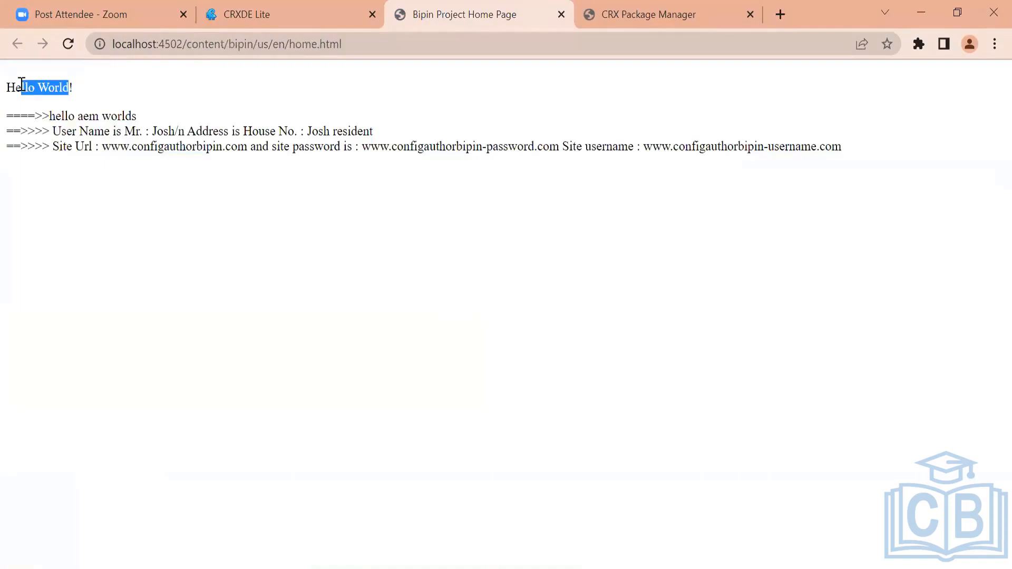
Compare the text node's text and sling:resourceType properties back in CRXDE Lite
{"action": "left_click", "coordinate": [278, 7]}
{"action": "left_click", "coordinate": [75, 417]}
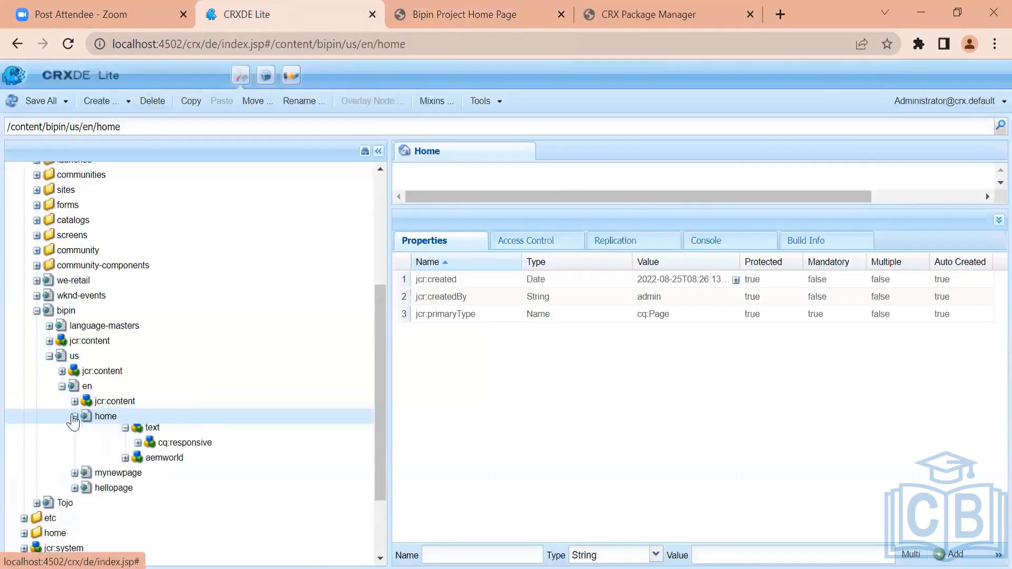
{"action": "left_click", "coordinate": [152, 476]}
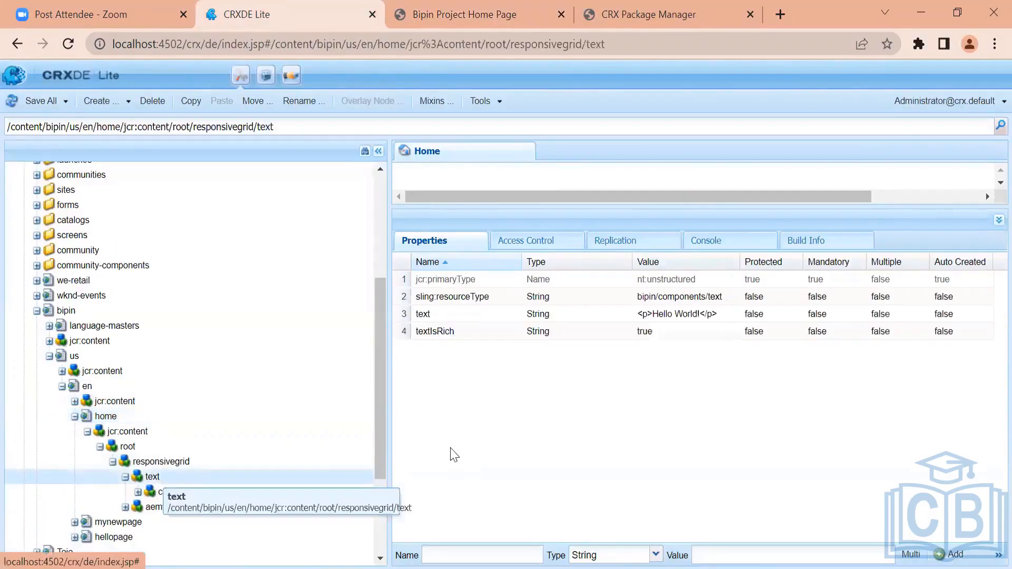
{"action": "left_click", "coordinate": [688, 319]}
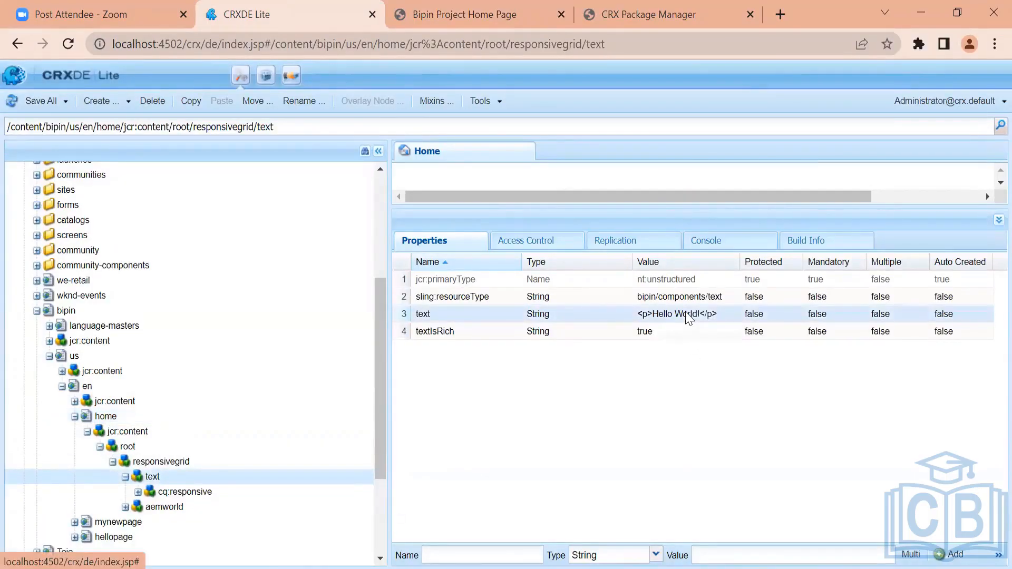
{"action": "left_click", "coordinate": [668, 298]}
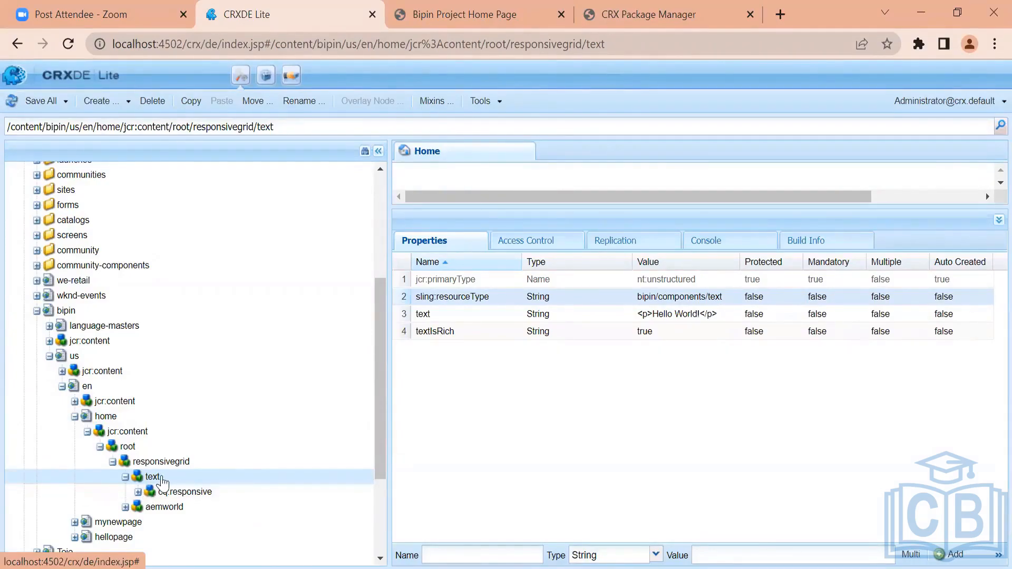
Switch to the rendered home page tab and highlight the /content path in its URL
{"action": "left_click_drag", "start_coordinate": [378, 367], "coordinate": [379, 368]}
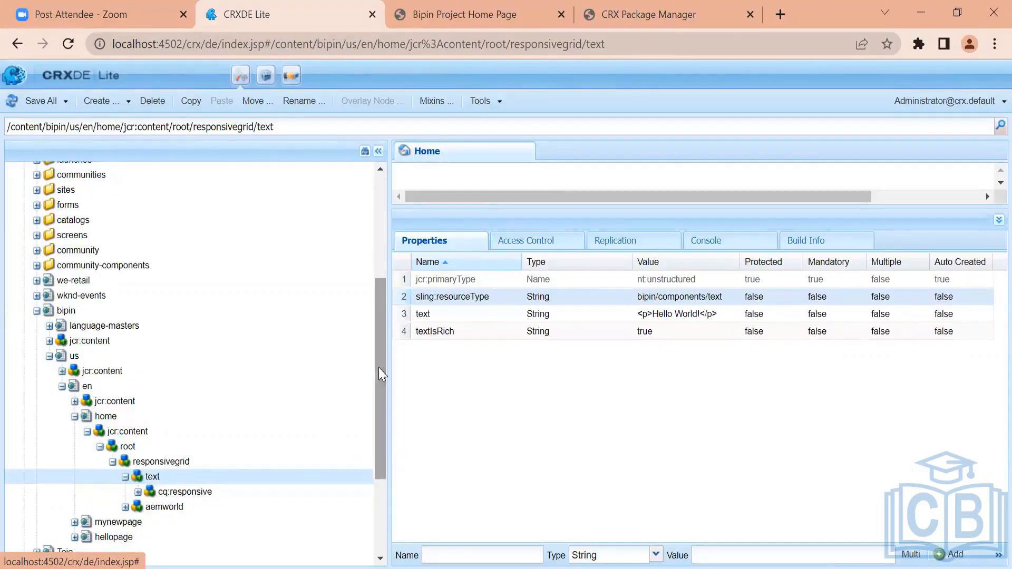
{"action": "left_click", "coordinate": [504, 7]}
{"action": "left_click", "coordinate": [347, 7]}
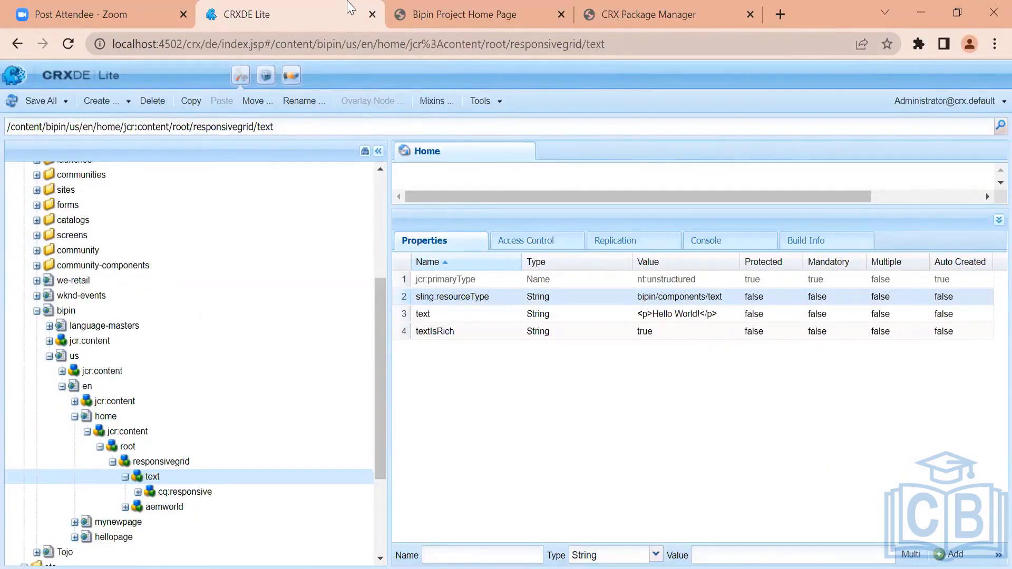
{"action": "left_click", "coordinate": [419, 6]}
{"action": "left_click_drag", "start_coordinate": [233, 48], "coordinate": [183, 42]}
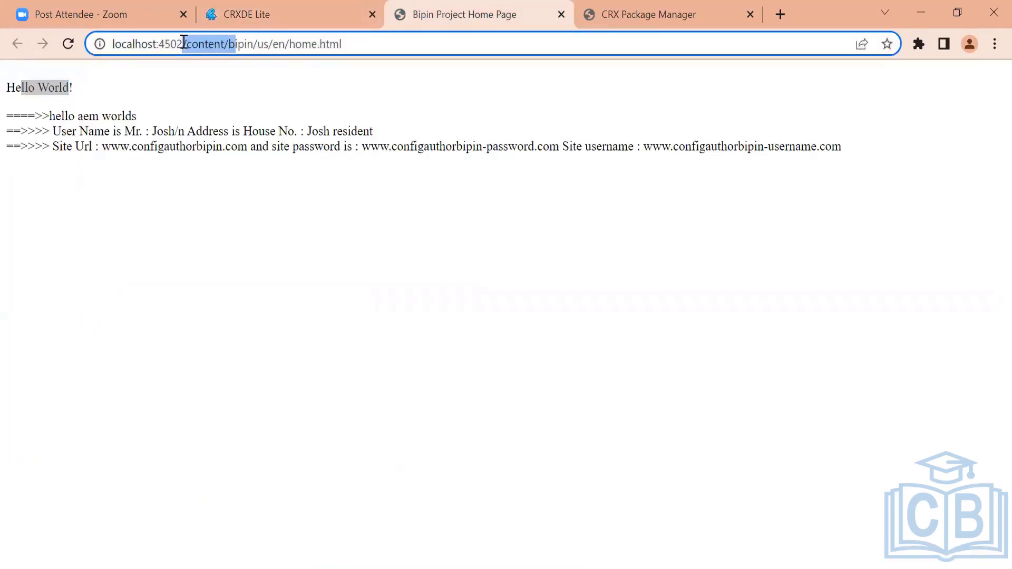
Open the bipin home page in the page editor by inserting editor.html into its URL
{"action": "left_click", "coordinate": [182, 42]}
{"action": "type", "text": "/E"}
{"action": "key", "text": "BackSpace"}
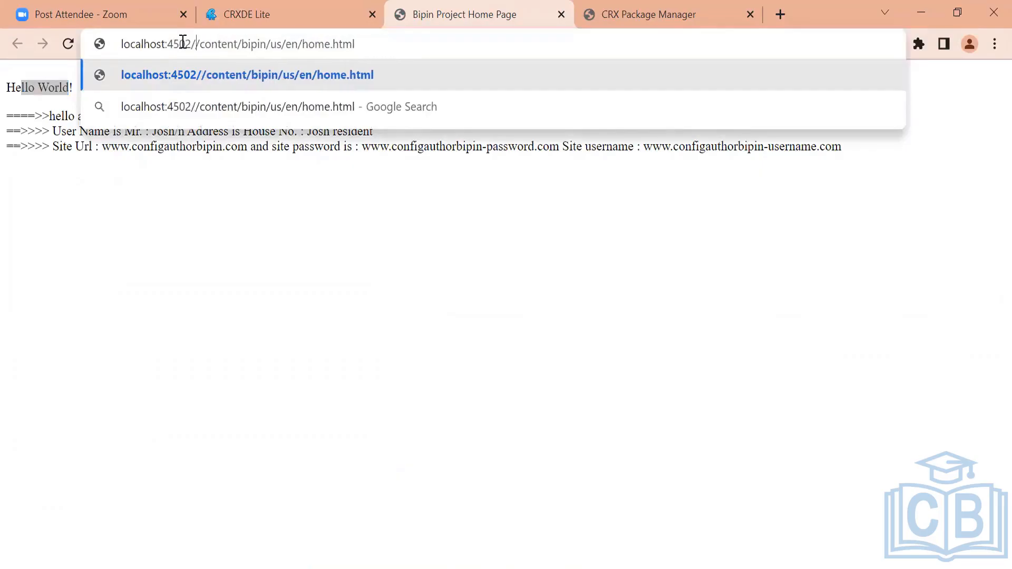
{"action": "type", "text": "edit"}
{"action": "type", "text": "or.html"}
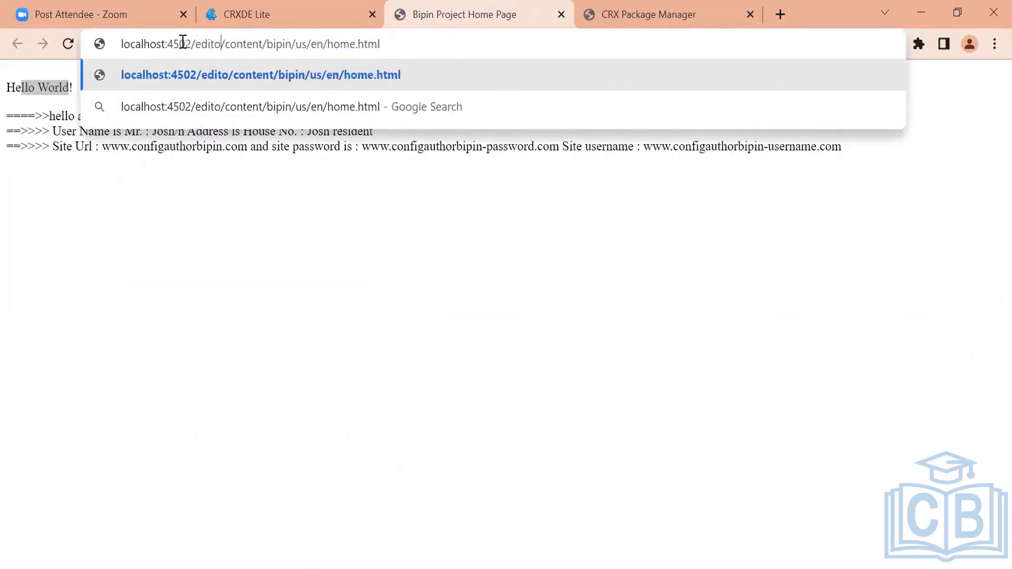
{"action": "key", "text": "Return"}
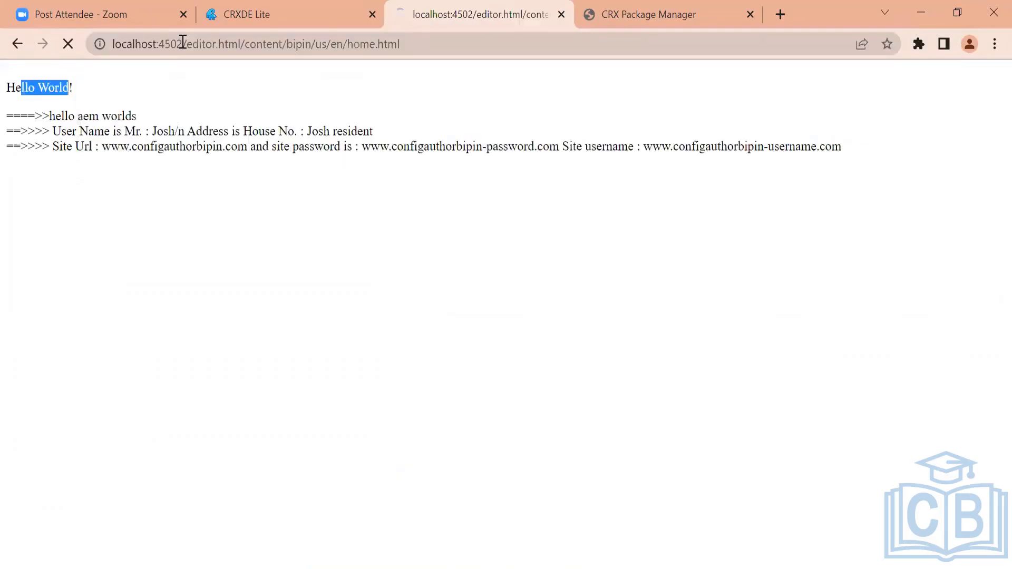
Highlight the /content/bipin/us/en/home.html path in the editor page's URL
{"action": "left_click", "coordinate": [306, 6]}
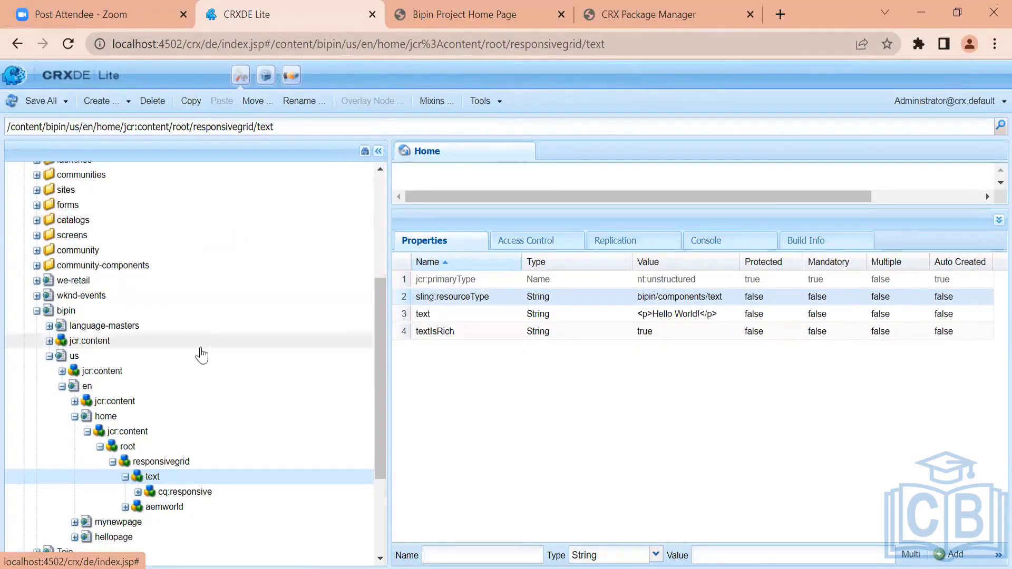
{"action": "left_click", "coordinate": [450, 16]}
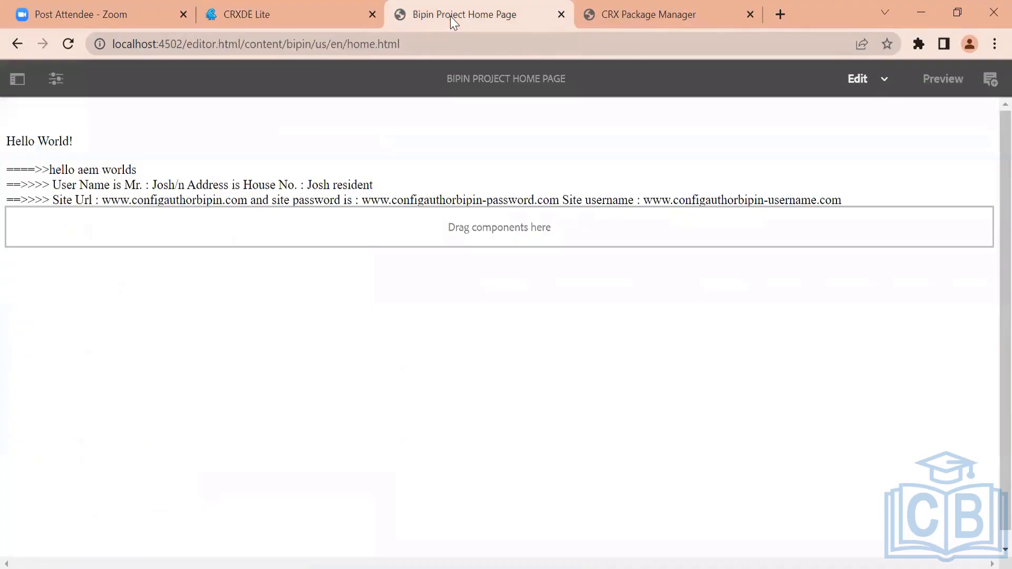
{"action": "left_click_drag", "start_coordinate": [244, 45], "coordinate": [396, 61]}
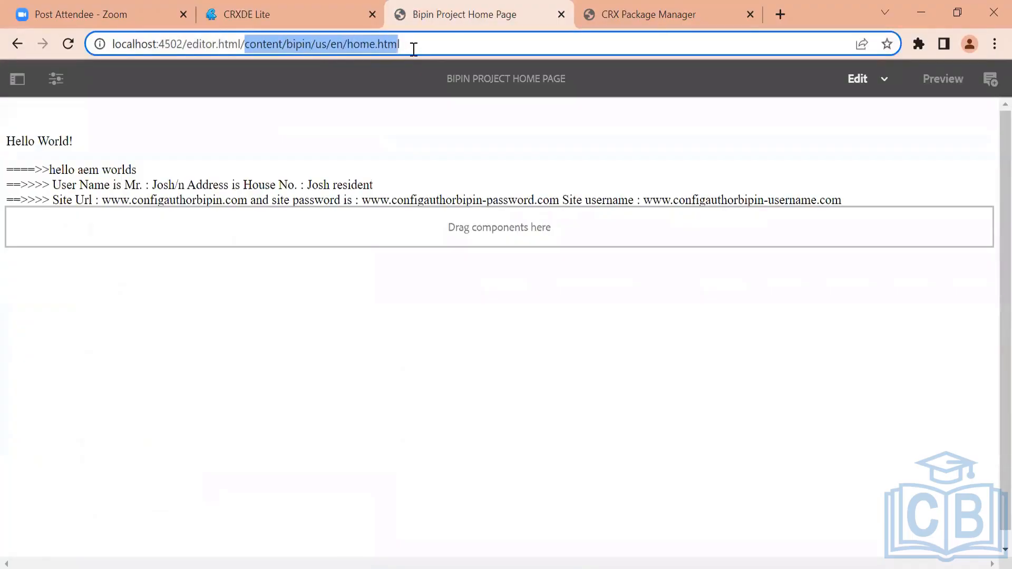
{"action": "left_click", "coordinate": [414, 50]}
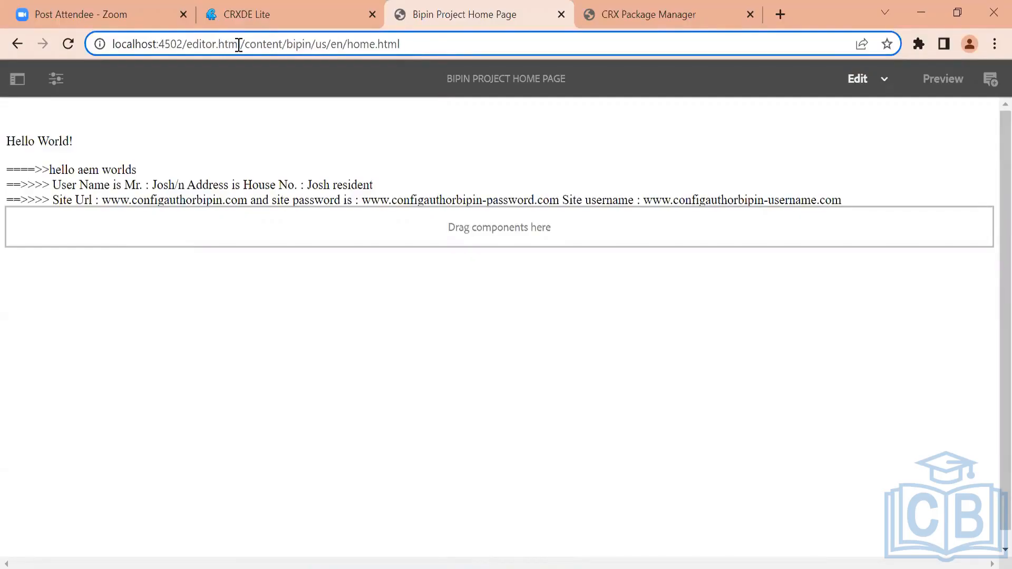
{"action": "left_click_drag", "start_coordinate": [238, 45], "coordinate": [421, 59]}
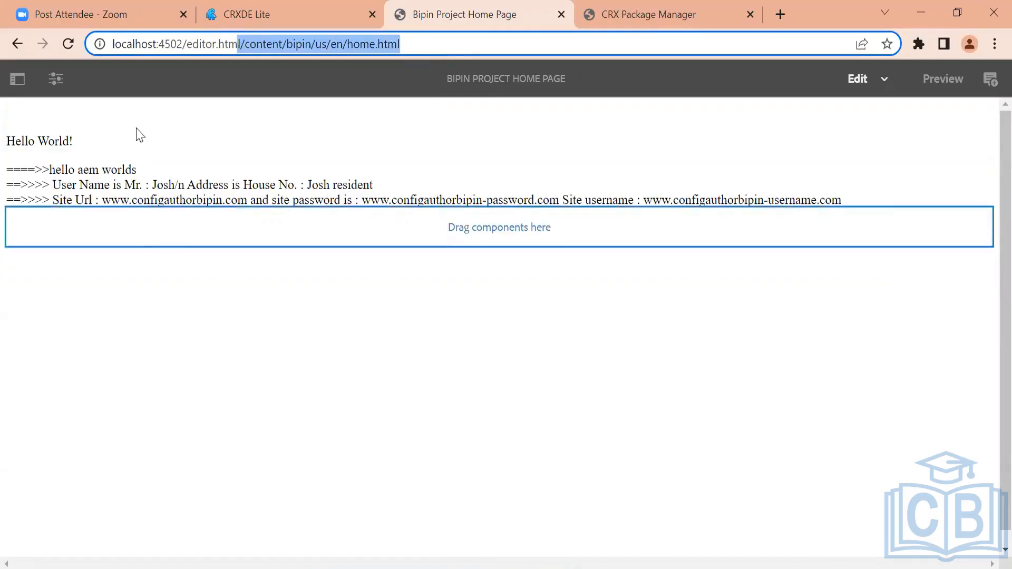
Switch between CRXDE Lite and the editor page to compare the text node's path with the URL path
{"action": "left_click", "coordinate": [296, 11]}
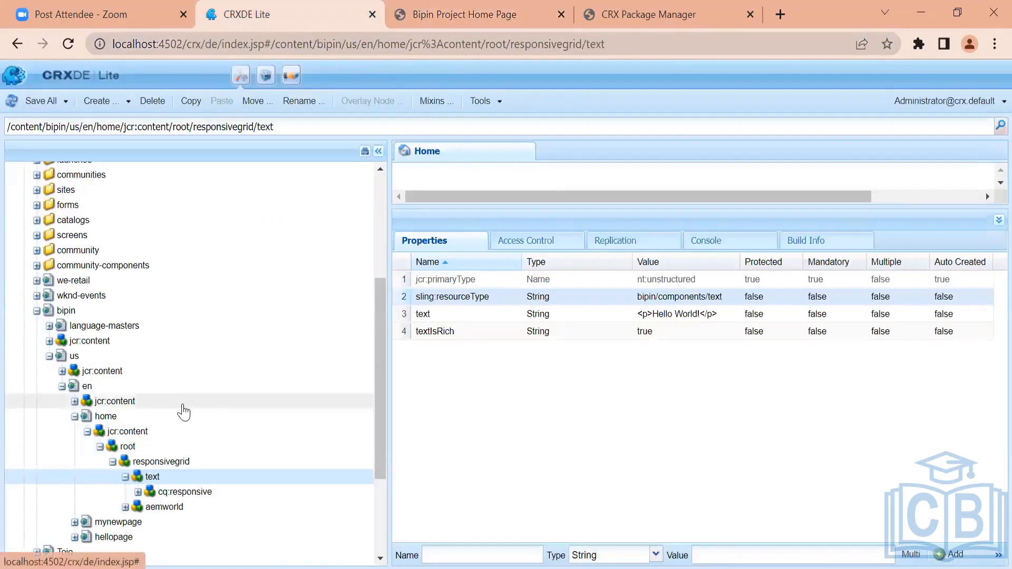
{"action": "left_click", "coordinate": [507, 1]}
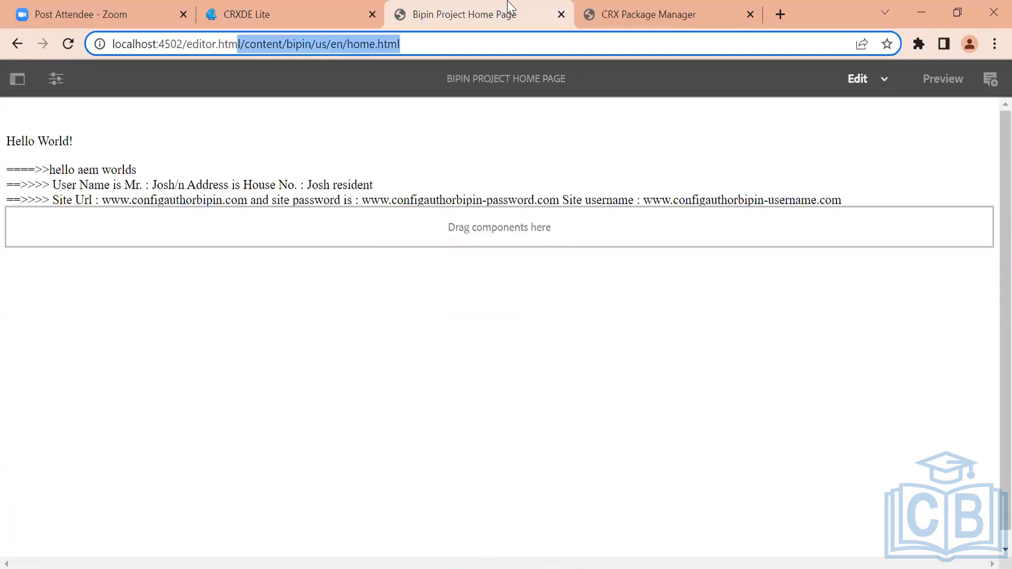
{"action": "left_click", "coordinate": [278, 44]}
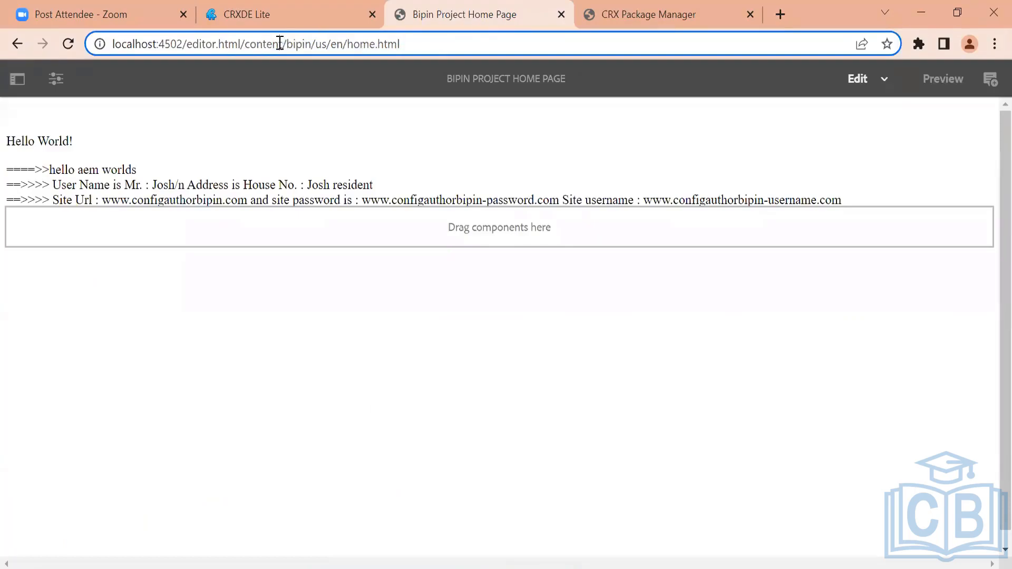
{"action": "left_click_drag", "start_coordinate": [241, 44], "coordinate": [371, 50]}
{"action": "left_click", "coordinate": [298, 3]}
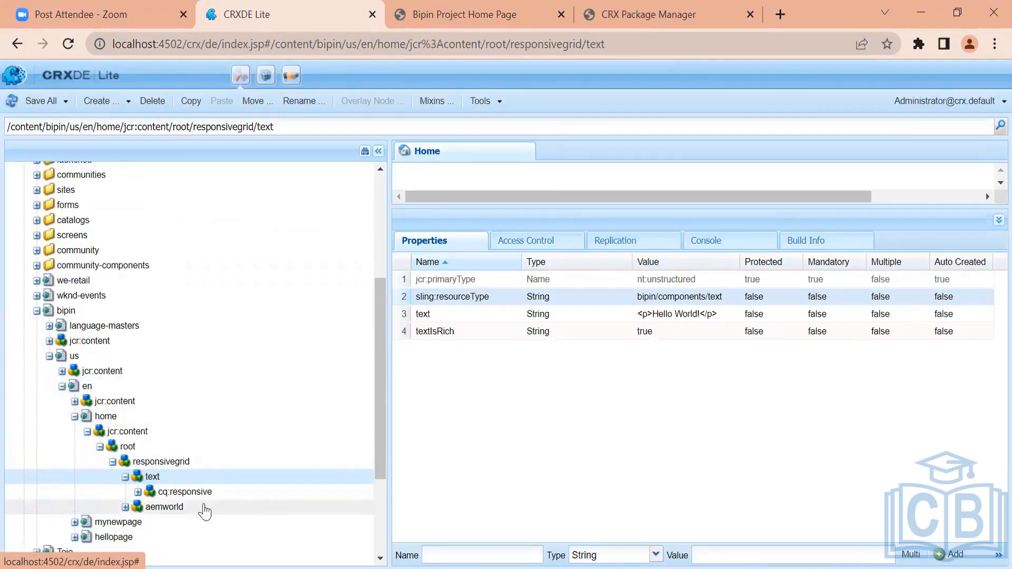
{"action": "left_click", "coordinate": [472, 10]}
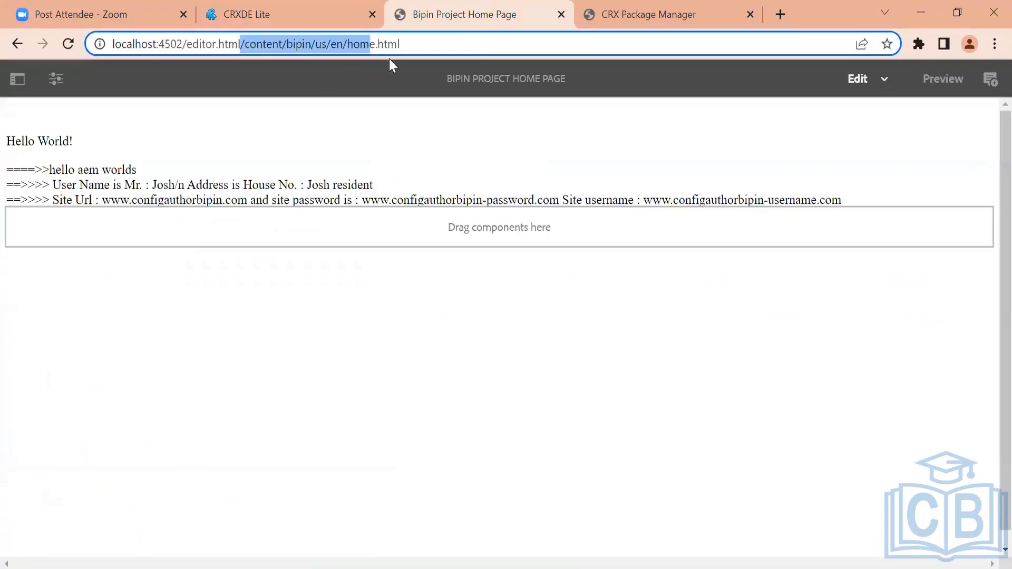
{"action": "left_click", "coordinate": [259, 6]}
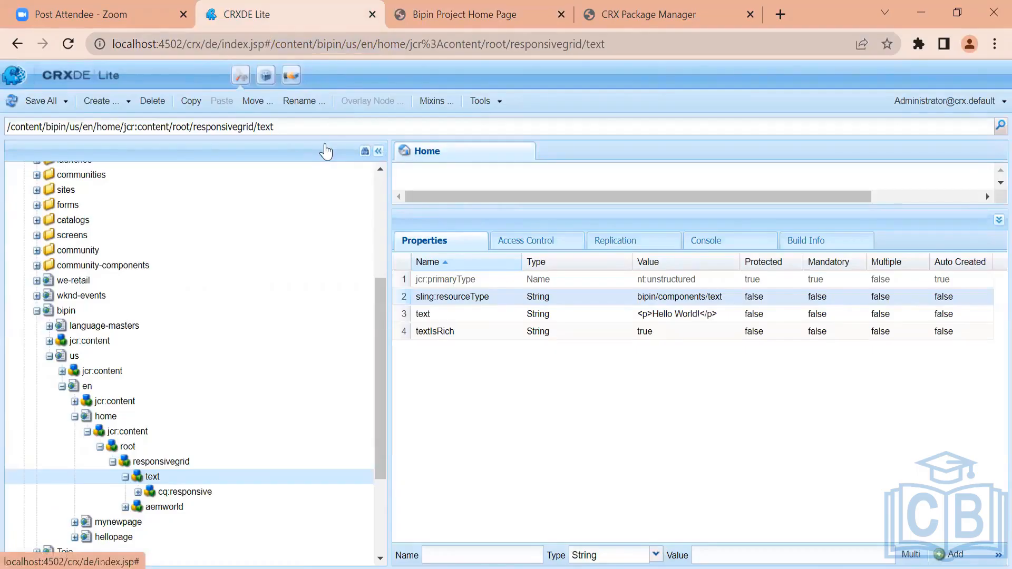
{"action": "left_click", "coordinate": [457, 19]}
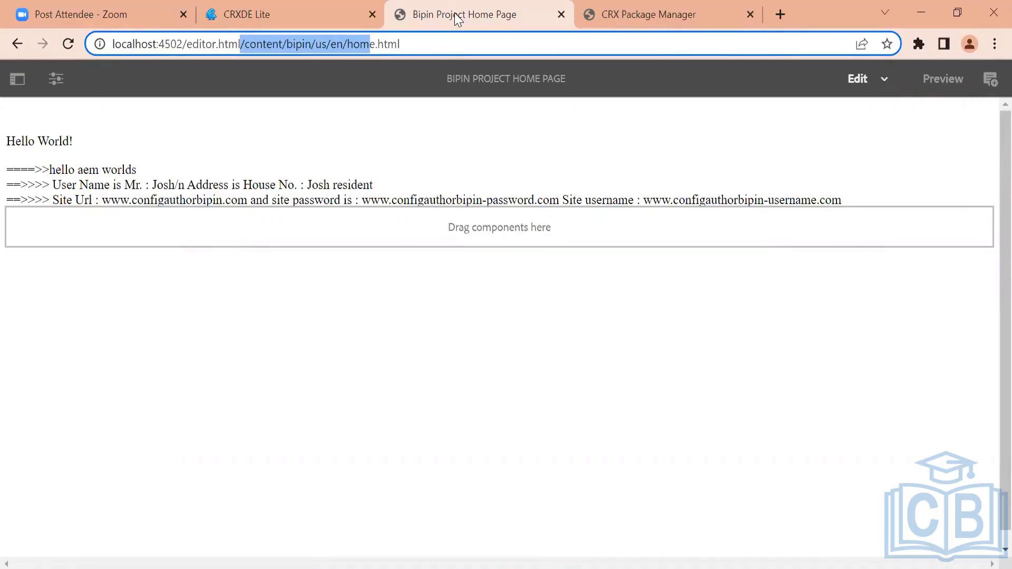
Open the Web Console configuration page at localhost:4502/system/console/configMgr in the Package Manager tab
{"action": "left_click", "coordinate": [603, 13]}
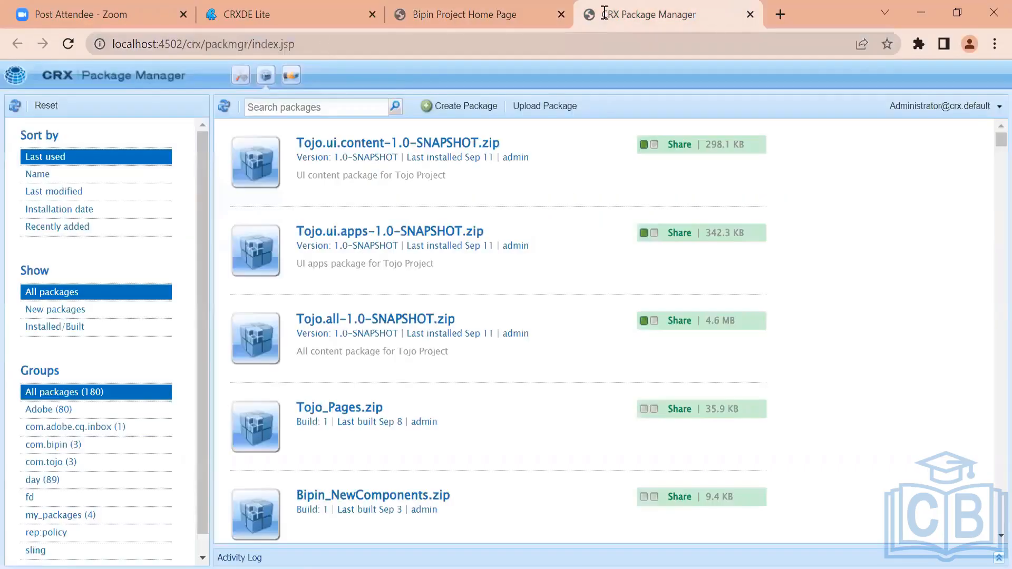
{"action": "left_click_drag", "start_coordinate": [188, 44], "coordinate": [402, 50]}
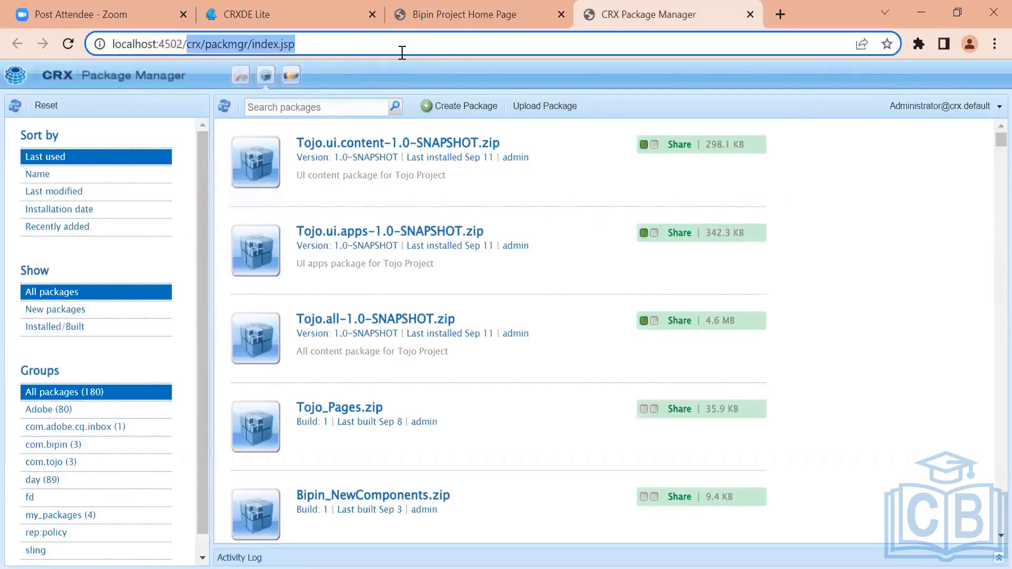
{"action": "key", "text": "BackSpace"}
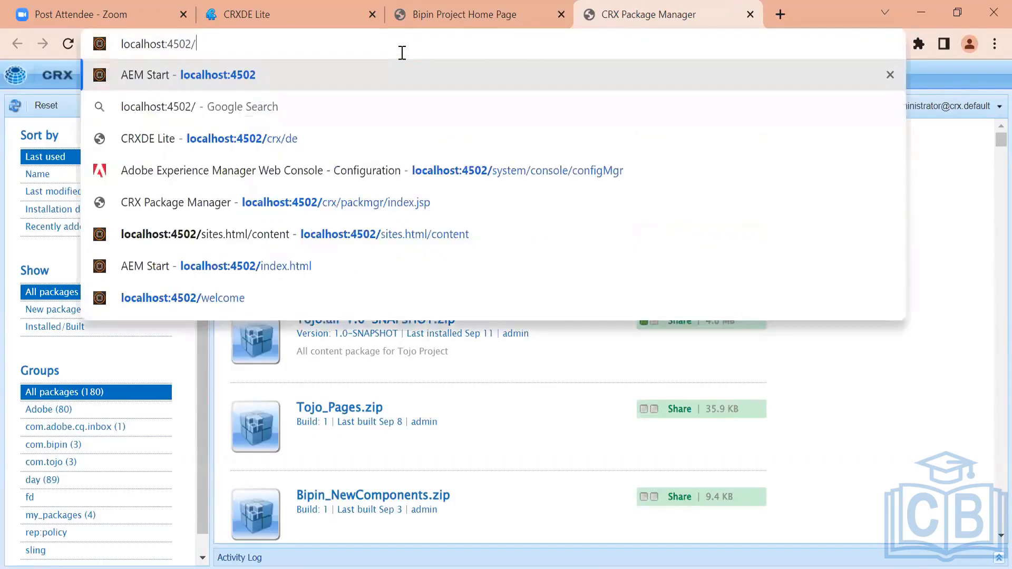
{"action": "type", "text": "syste"}
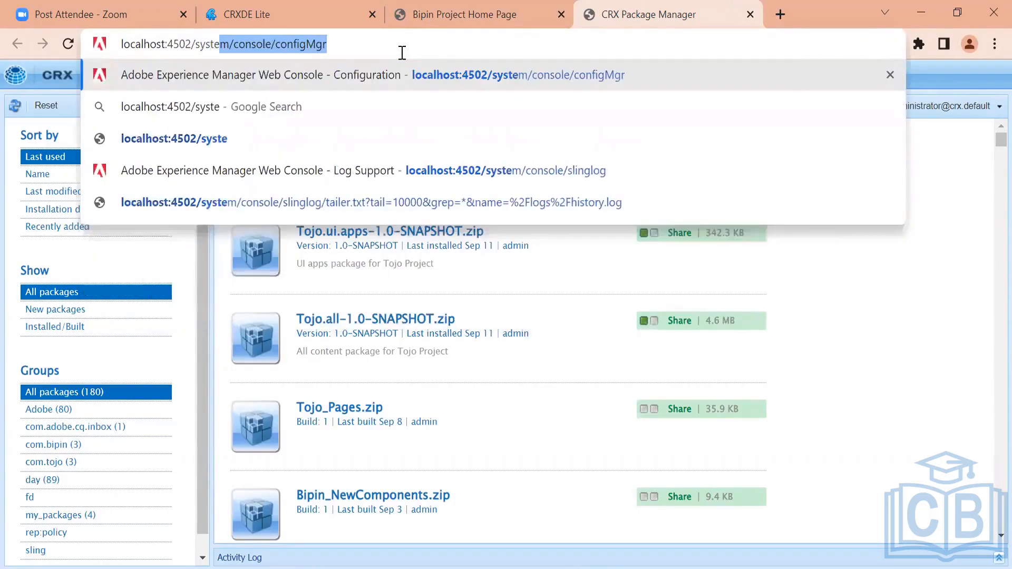
{"action": "key", "text": "Right"}
{"action": "key", "text": "Return"}
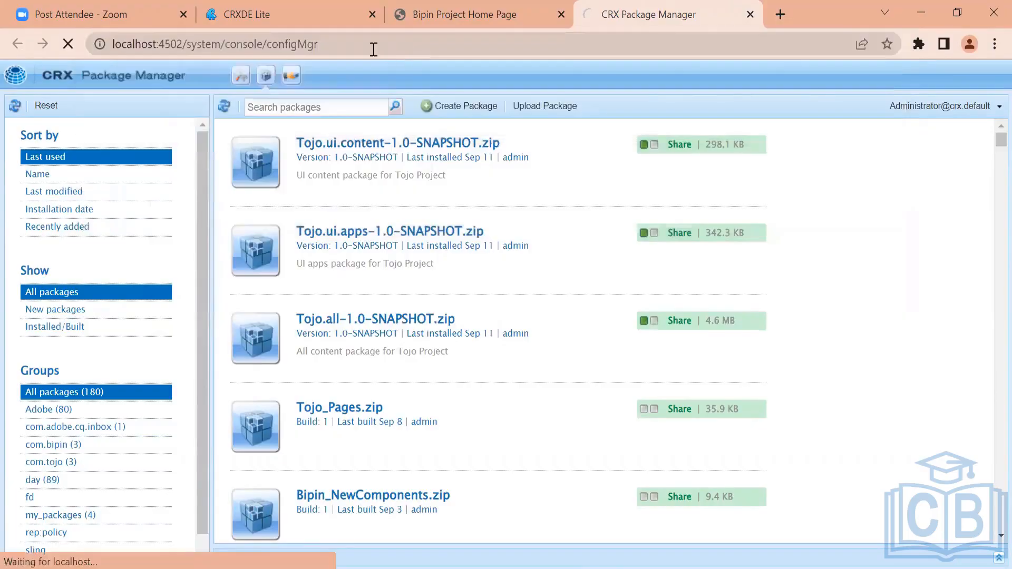
Open the OSGi bundles console at localhost:4502/system/console/bundles
{"action": "double_click", "coordinate": [280, 47]}
{"action": "key", "text": "ctrl+a"}
{"action": "key", "text": "BackSpace"}
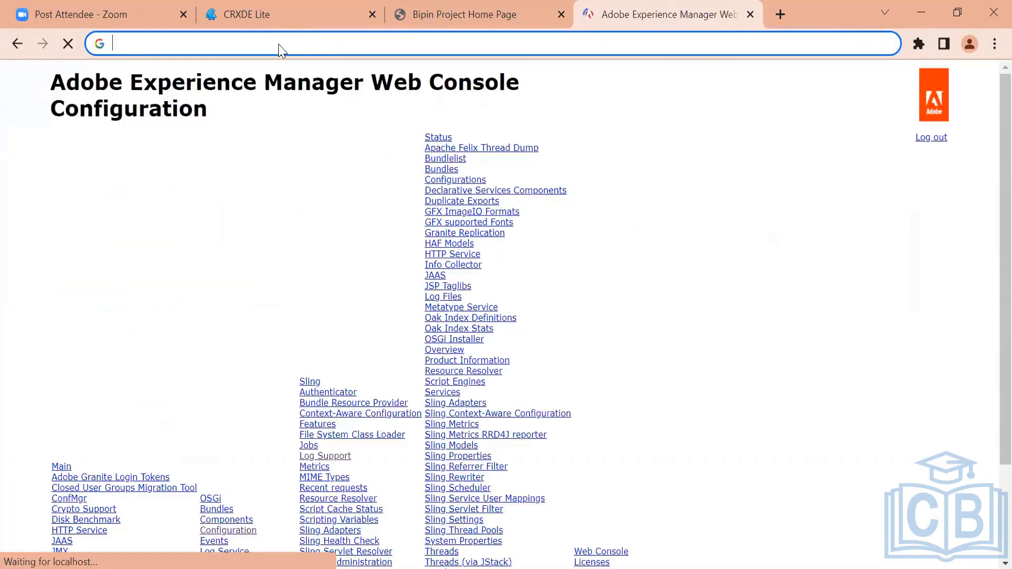
{"action": "key", "text": "ctrl+z"}
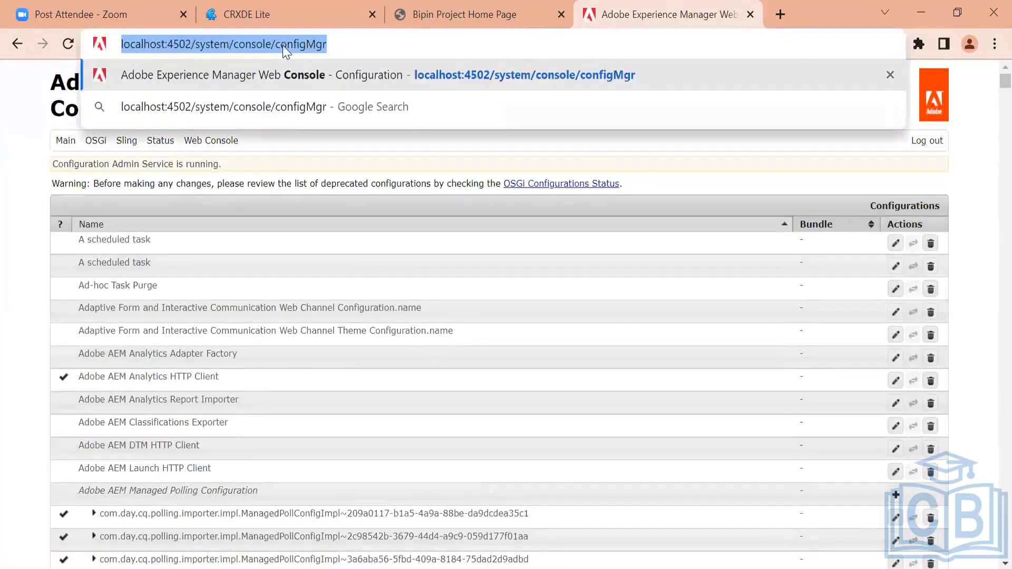
{"action": "double_click", "coordinate": [282, 46]}
{"action": "key", "text": "BackSpace"}
{"action": "key", "text": "BackSpace"}
{"action": "type", "text": "/bundles"}
{"action": "key", "text": "Return"}
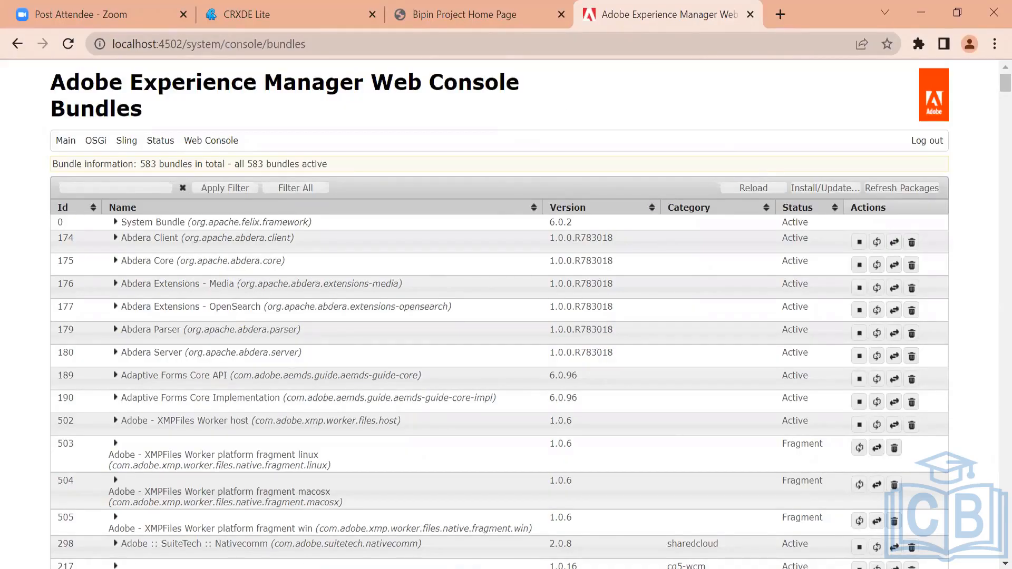
Add the lines "jcr" and "felix/osgi container" under the Tech Stack notes
{"action": "key", "text": "alt+Tab"}
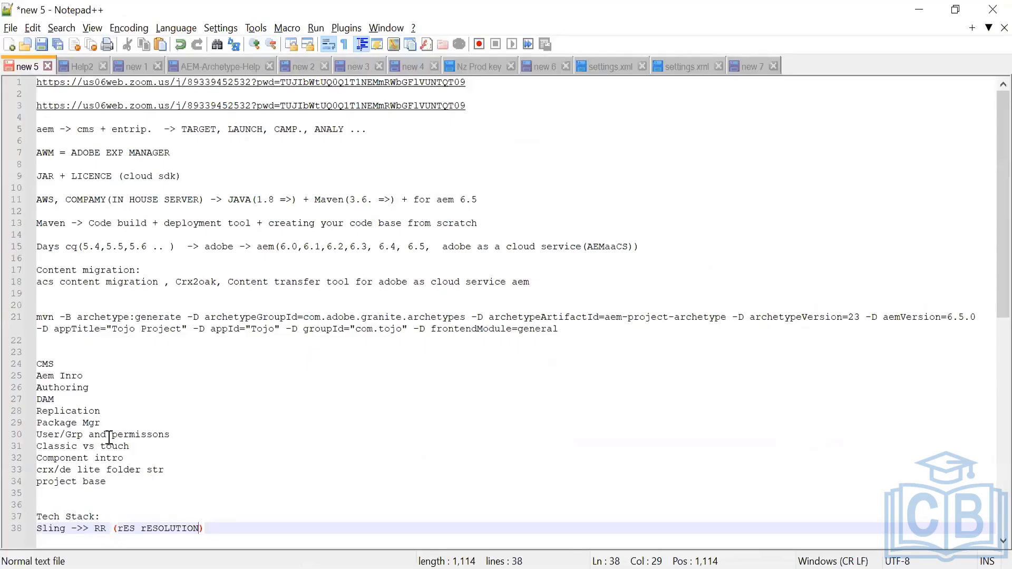
{"action": "key", "text": "Return"}
{"action": "key", "text": "BackSpace"}
{"action": "key", "text": "End"}
{"action": "key", "text": "Return"}
{"action": "type", "text": "jcr"}
{"action": "key", "text": "Return"}
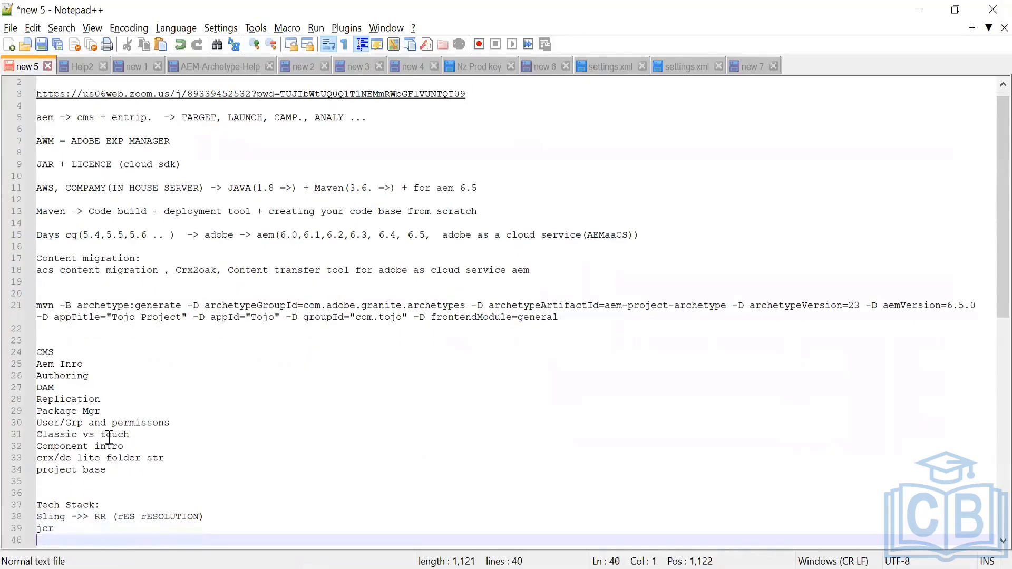
{"action": "type", "text": "felix/osgi co"}
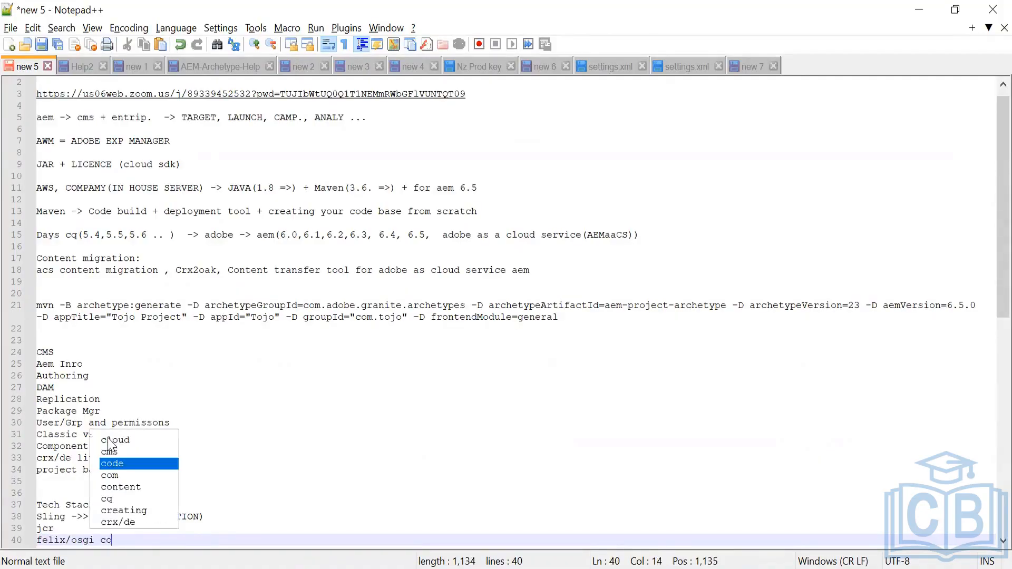
{"action": "type", "text": "ntained"}
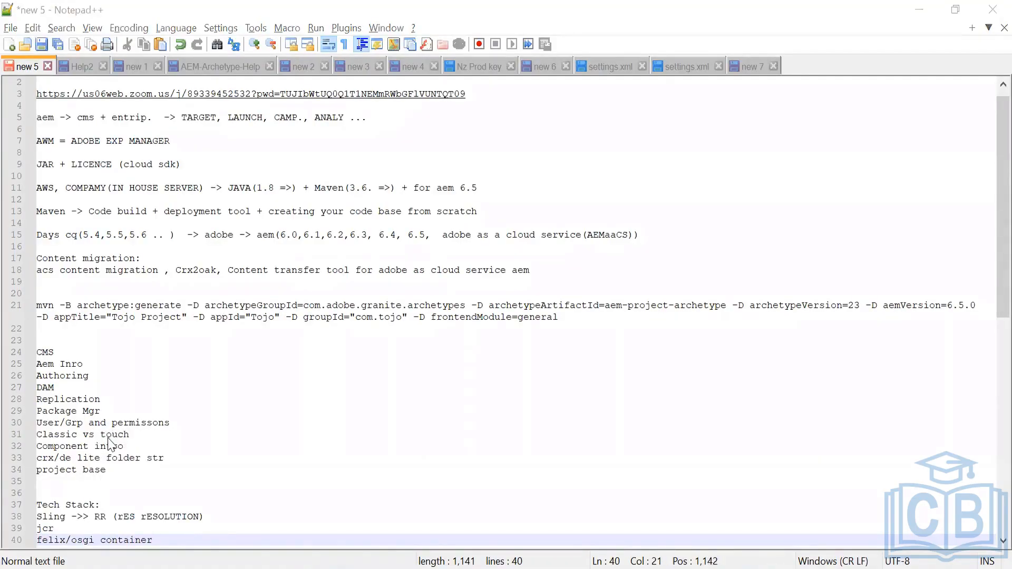
Highlight the /system/console segment of the bundles page URL and glance at CRXDE Lite
{"action": "key", "text": "alt+Tab"}
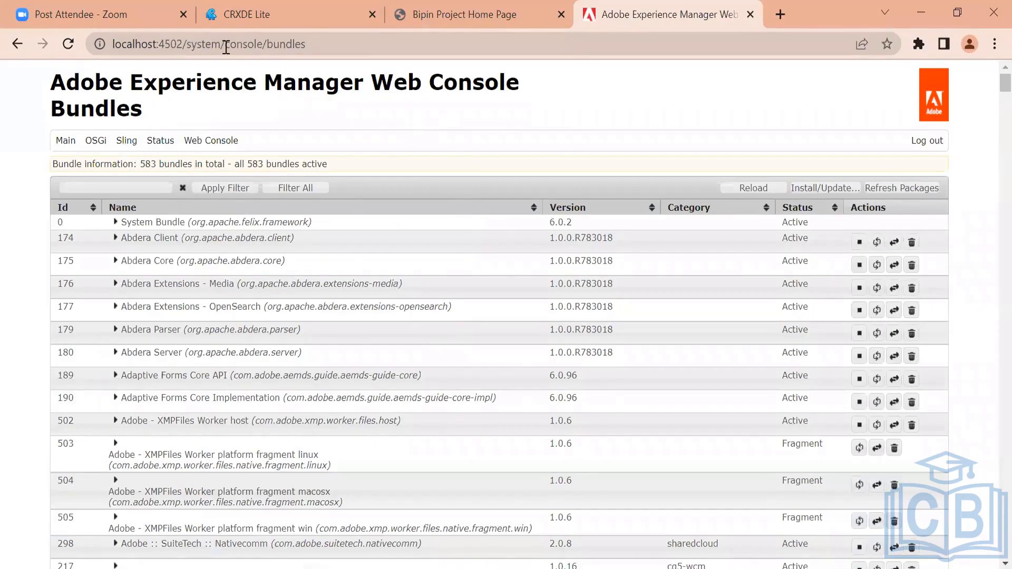
{"action": "left_click", "coordinate": [185, 45]}
{"action": "left_click", "coordinate": [256, 46], "text": "shift"}
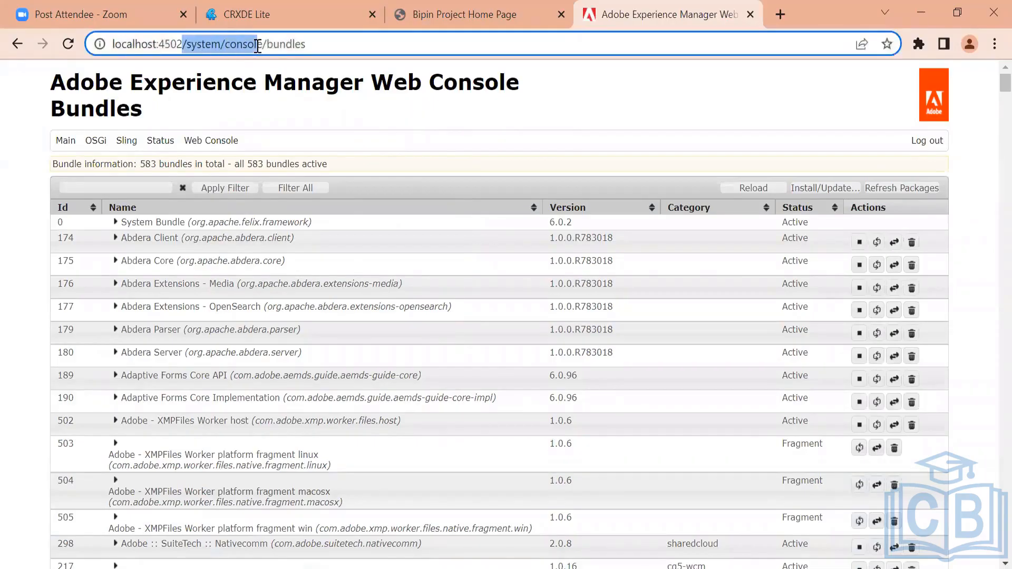
{"action": "left_click", "coordinate": [331, 15]}
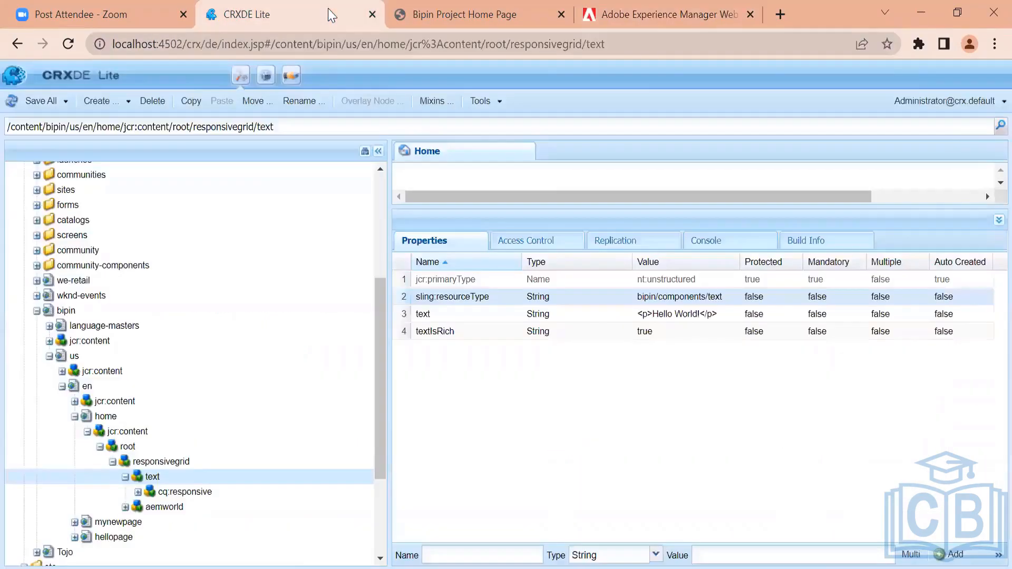
Move the Web Console tab next to CRXDE Lite and compare its /system/console URL segment with CRXDE Lite
{"action": "left_click_drag", "start_coordinate": [689, 9], "coordinate": [527, 8]}
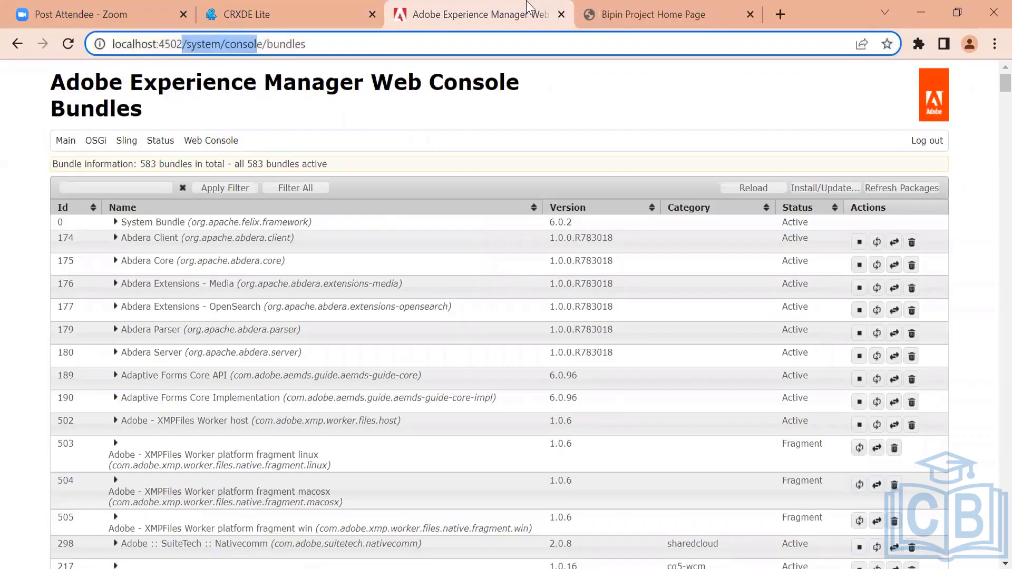
{"action": "left_click", "coordinate": [197, 37]}
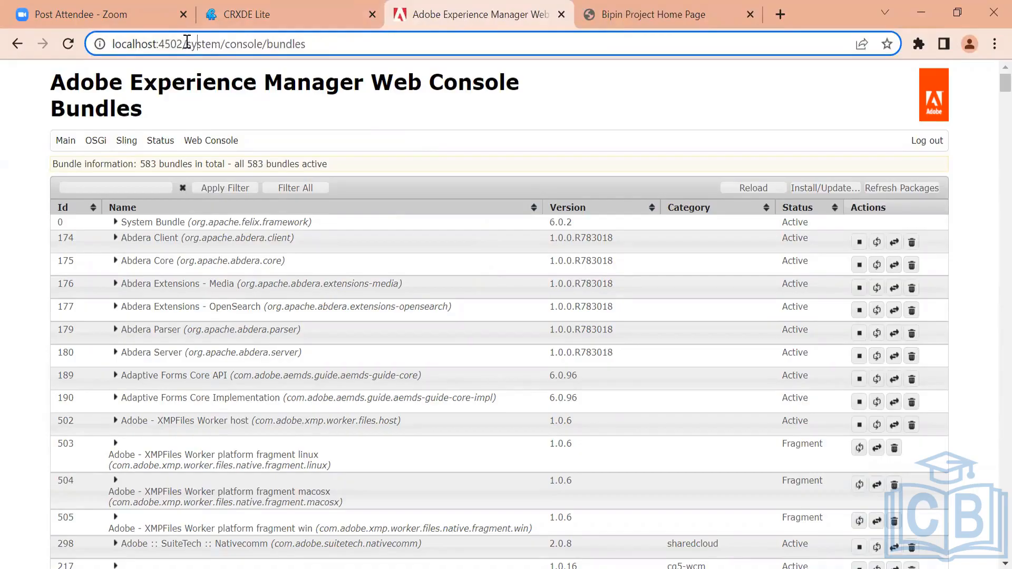
{"action": "left_click_drag", "start_coordinate": [182, 42], "coordinate": [262, 42]}
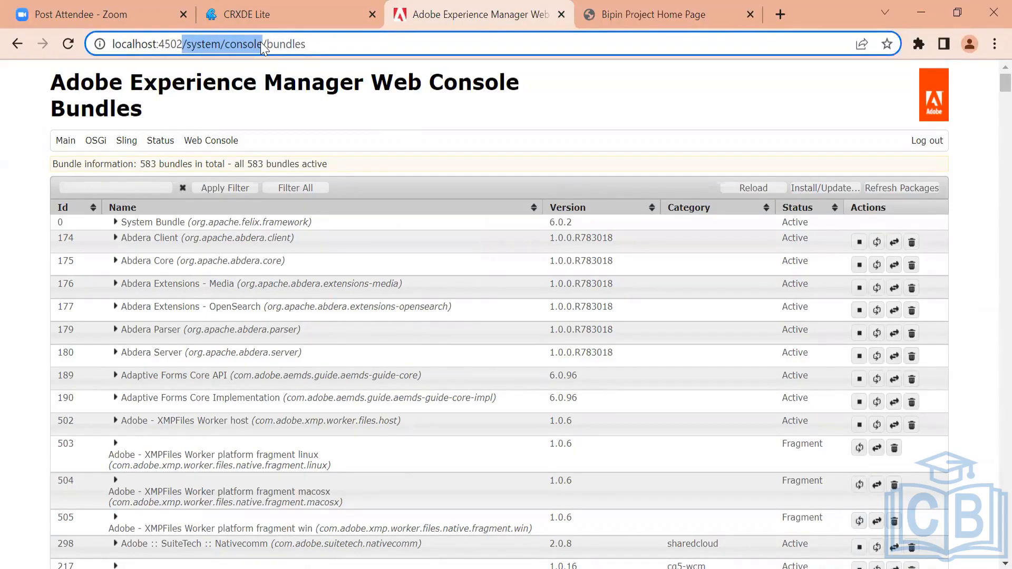
{"action": "left_click", "coordinate": [287, 14]}
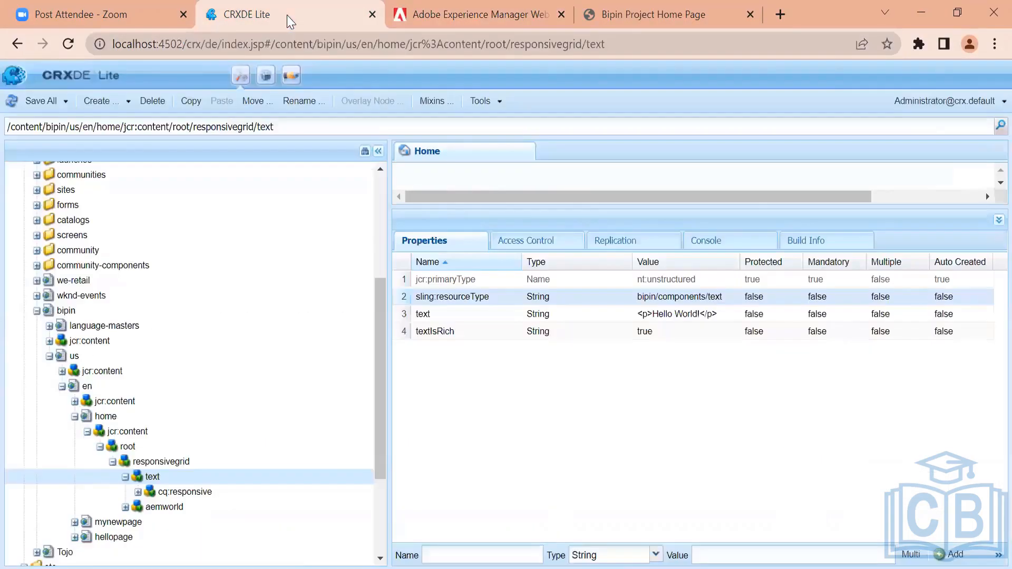
{"action": "left_click", "coordinate": [444, 7]}
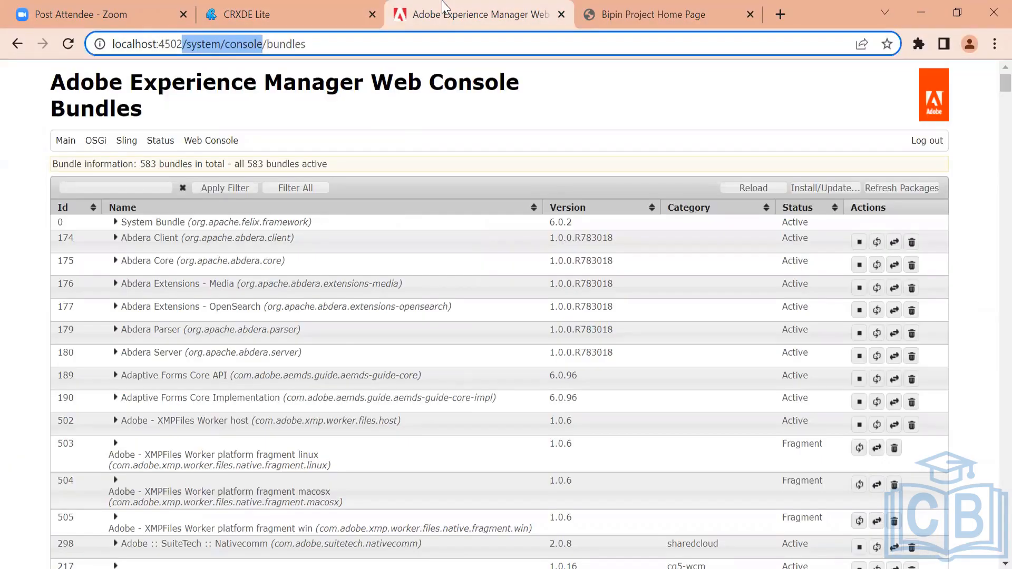
Log out of the Web Console and sign back in to AEM with the user's username and password
{"action": "left_click", "coordinate": [927, 141]}
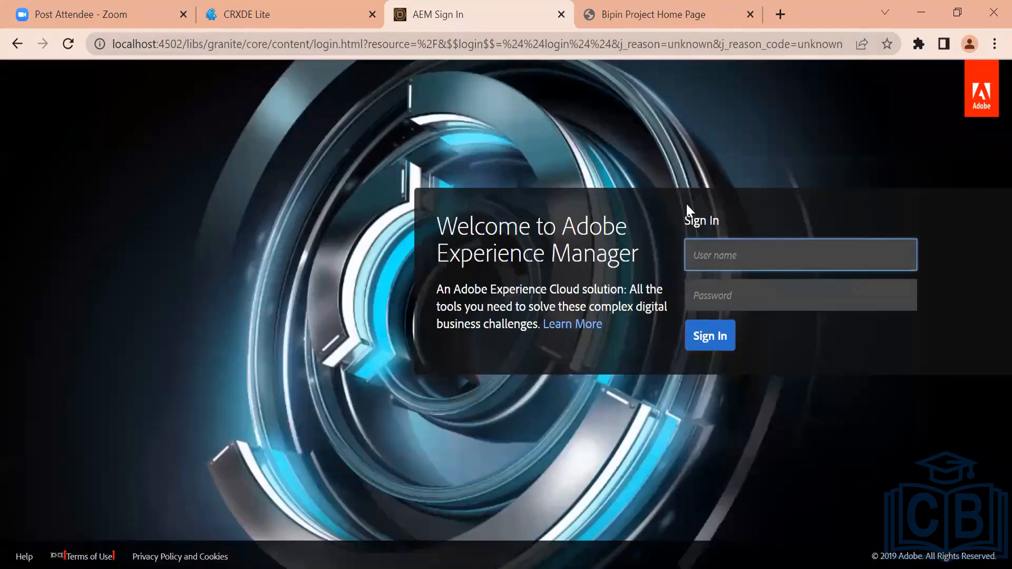
{"action": "type", "text": "tojo"}
{"action": "key", "text": "Tab"}
{"action": "type", "text": "tojo"}
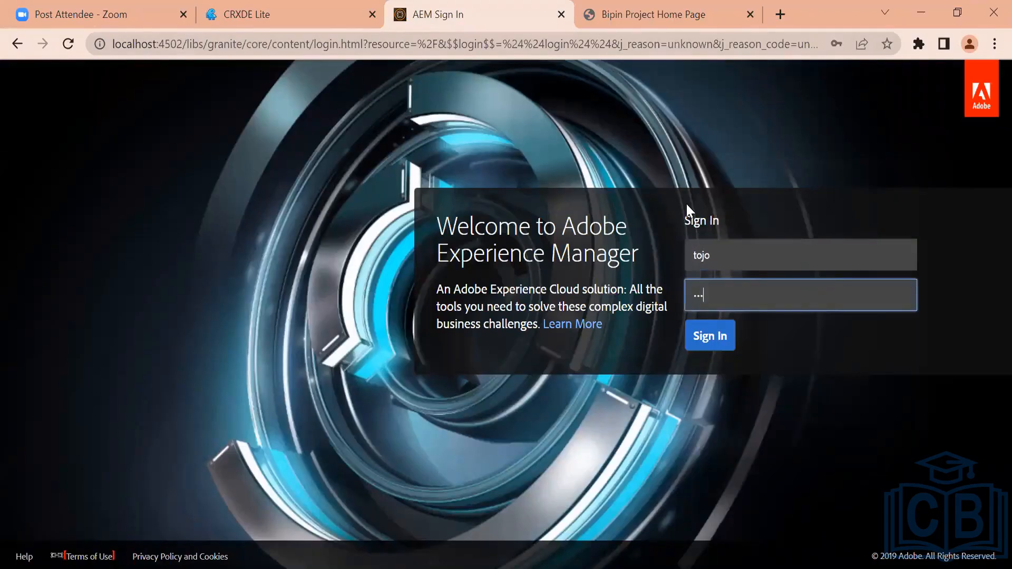
{"action": "key", "text": "Return"}
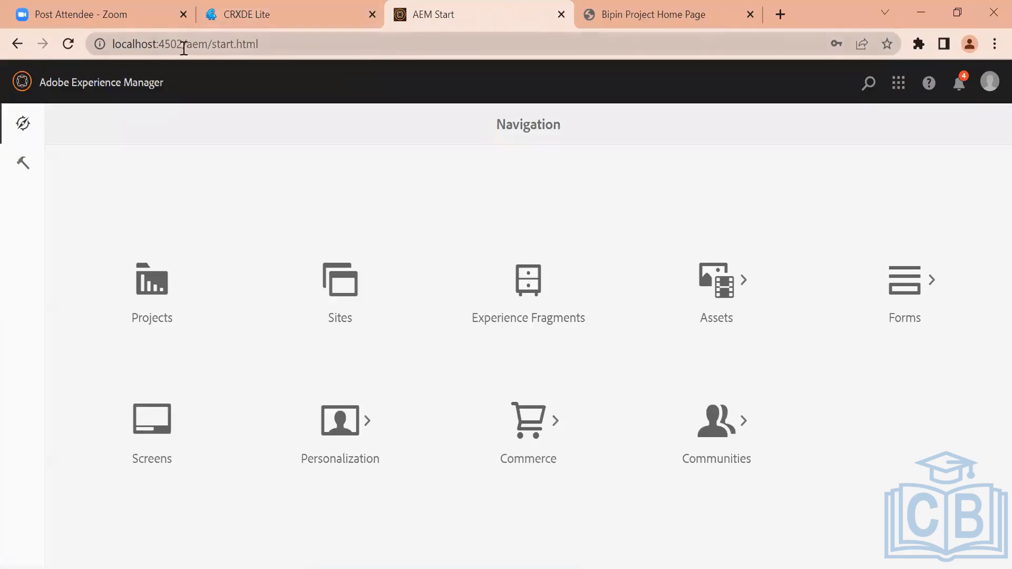
Try to open the configuration manager at localhost:4502/system/console/configMgr and highlight the error code
{"action": "left_click_drag", "start_coordinate": [186, 47], "coordinate": [400, 76]}
{"action": "type", "text": "syste"}
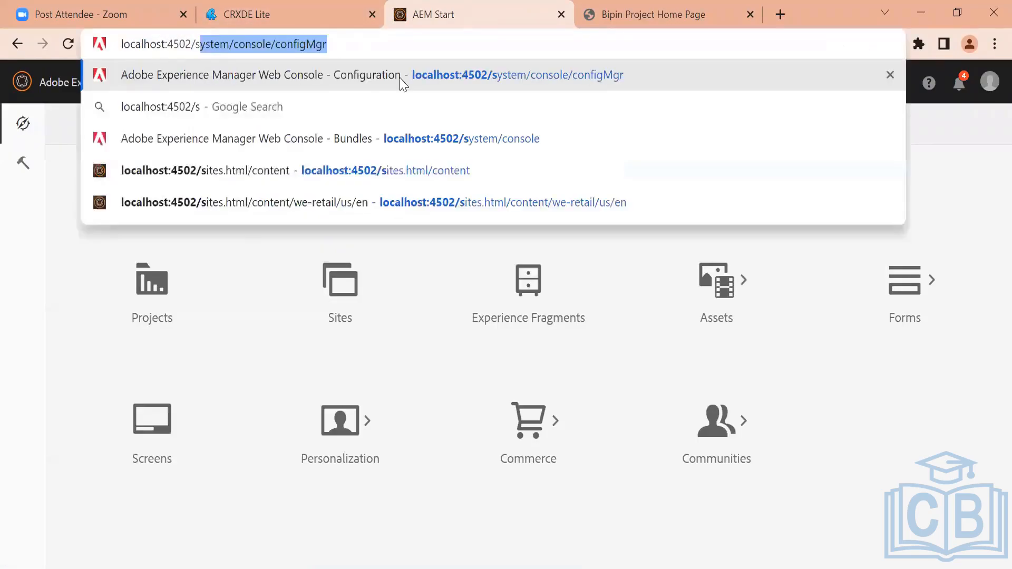
{"action": "key", "text": "End"}
{"action": "key", "text": "Return"}
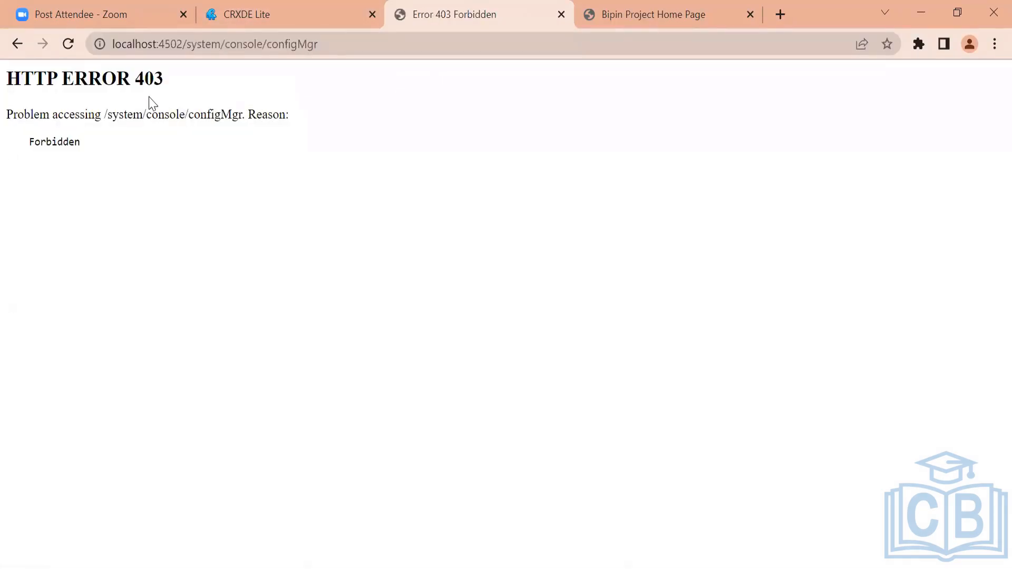
{"action": "left_click_drag", "start_coordinate": [132, 86], "coordinate": [201, 83]}
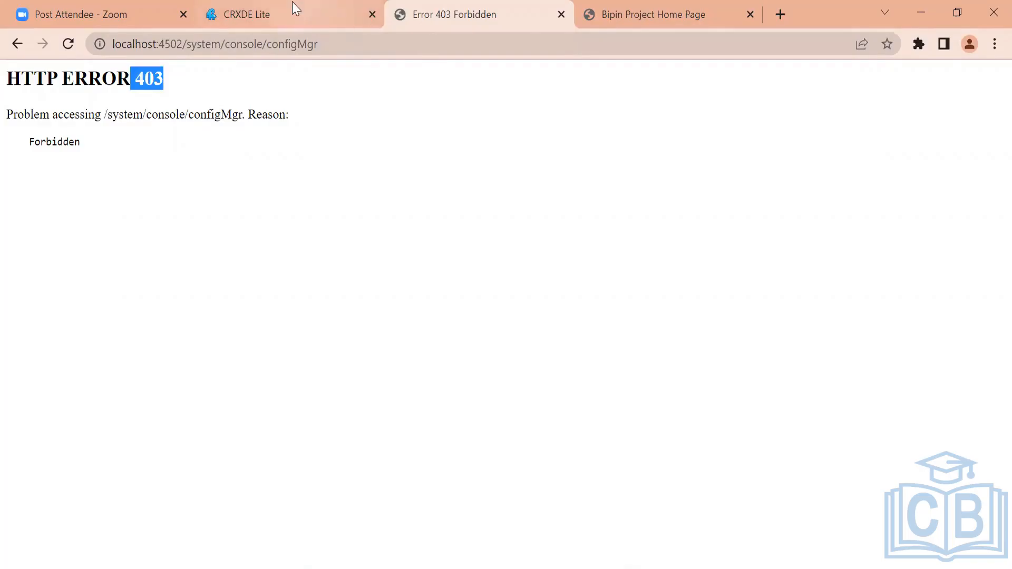
Switch to CRXDE Lite, reload it and log in with the admin account name and password
{"action": "left_click", "coordinate": [299, 13]}
{"action": "left_click", "coordinate": [69, 45]}
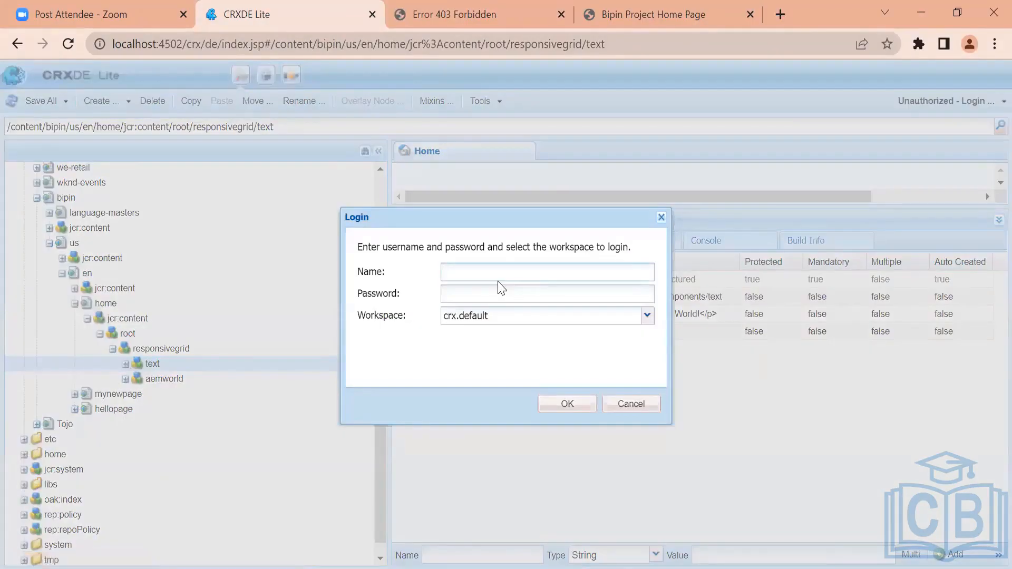
{"action": "type", "text": "admin"}
{"action": "key", "text": "Tab"}
{"action": "type", "text": "admin"}
{"action": "key", "text": "Return"}
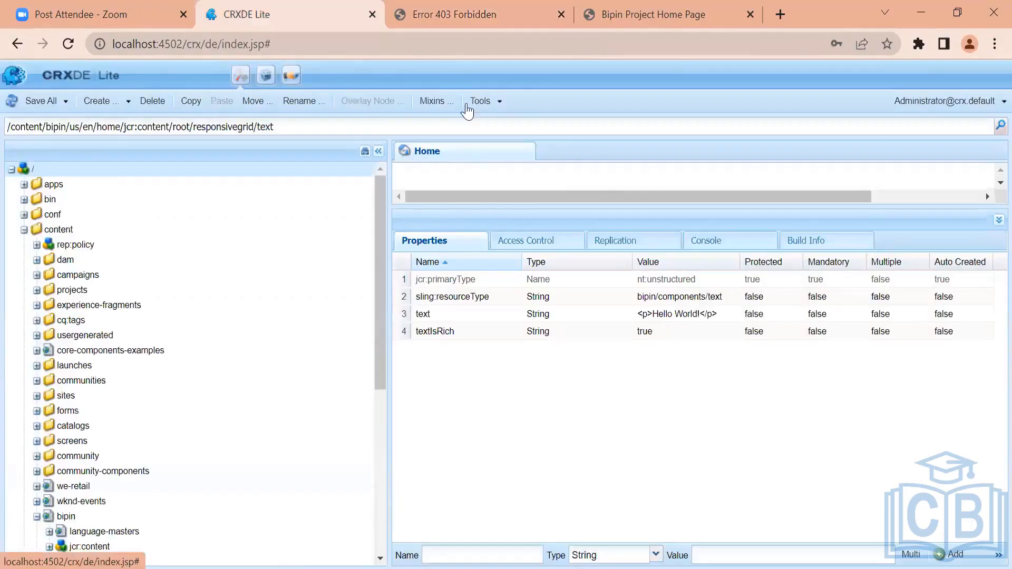
Return to the Web Console tab, reload the configMgr page and highlight its /system/console URL segment
{"action": "left_click", "coordinate": [423, 1]}
{"action": "left_click", "coordinate": [397, 54]}
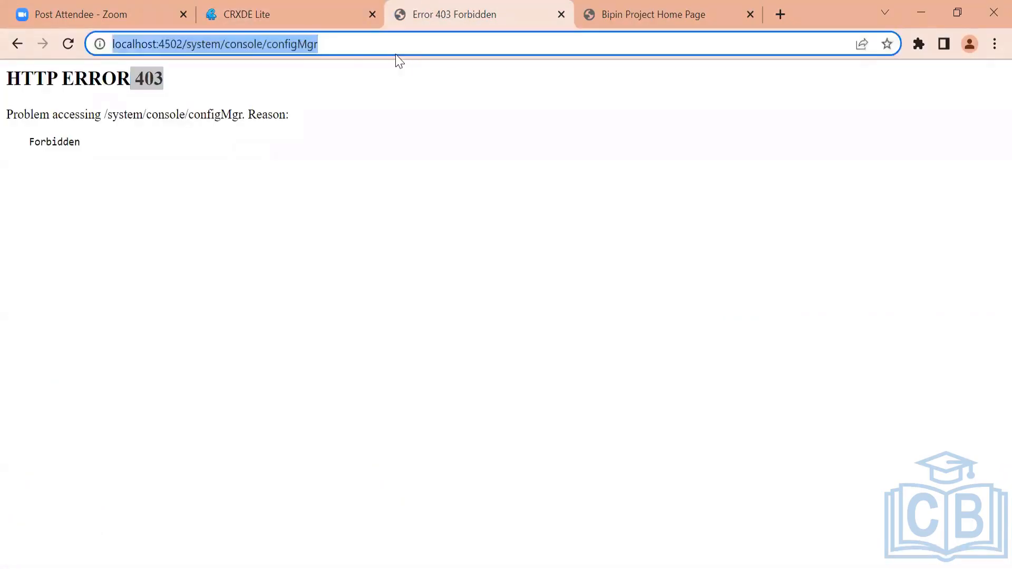
{"action": "key", "text": "Return"}
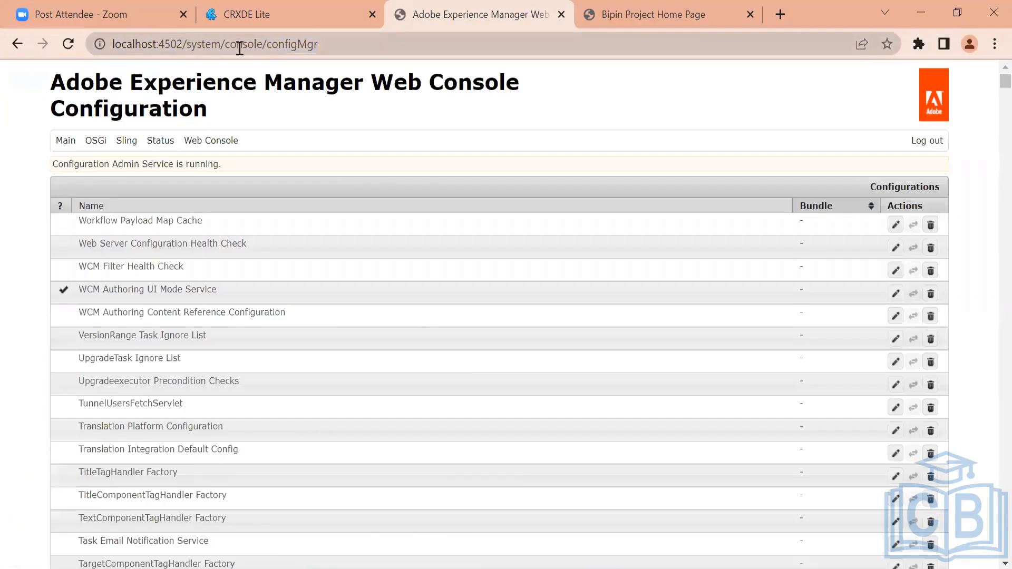
{"action": "left_click_drag", "start_coordinate": [187, 45], "coordinate": [264, 51]}
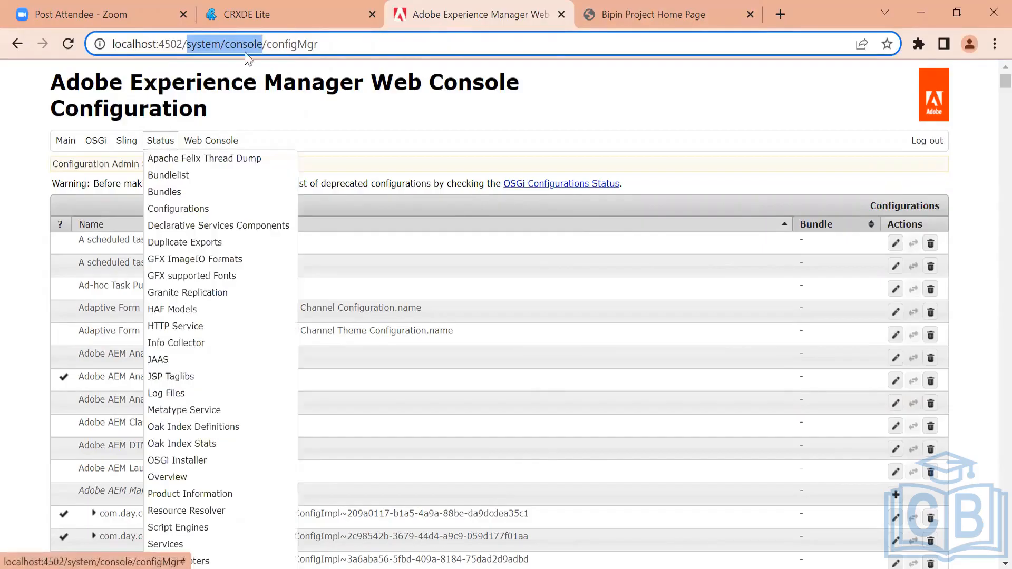
Remove configMgr from the address and open localhost:4502/system/console to reach the Bundles page
{"action": "left_click", "coordinate": [291, 42]}
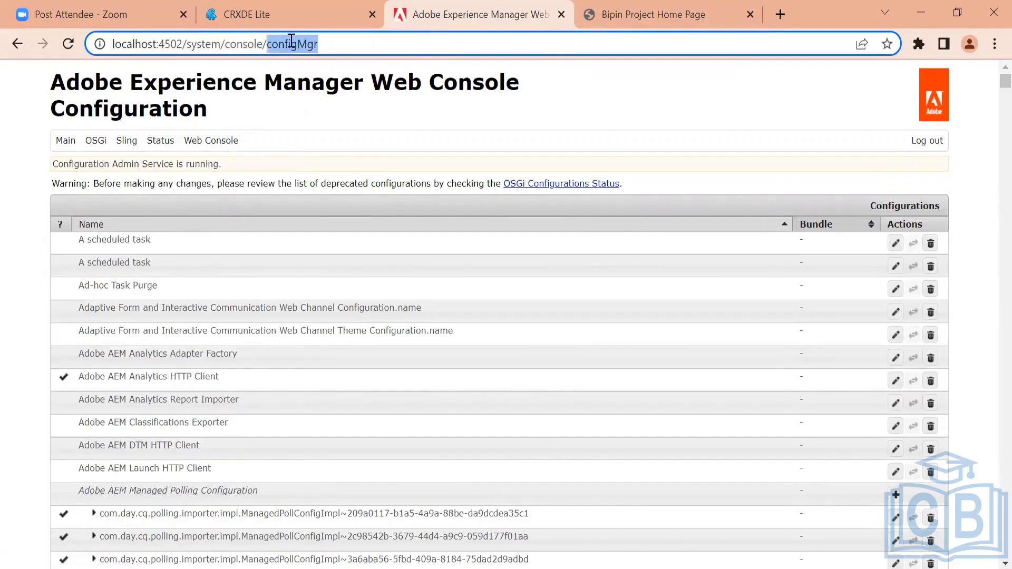
{"action": "key", "text": "BackSpace"}
{"action": "key", "text": "BackSpace"}
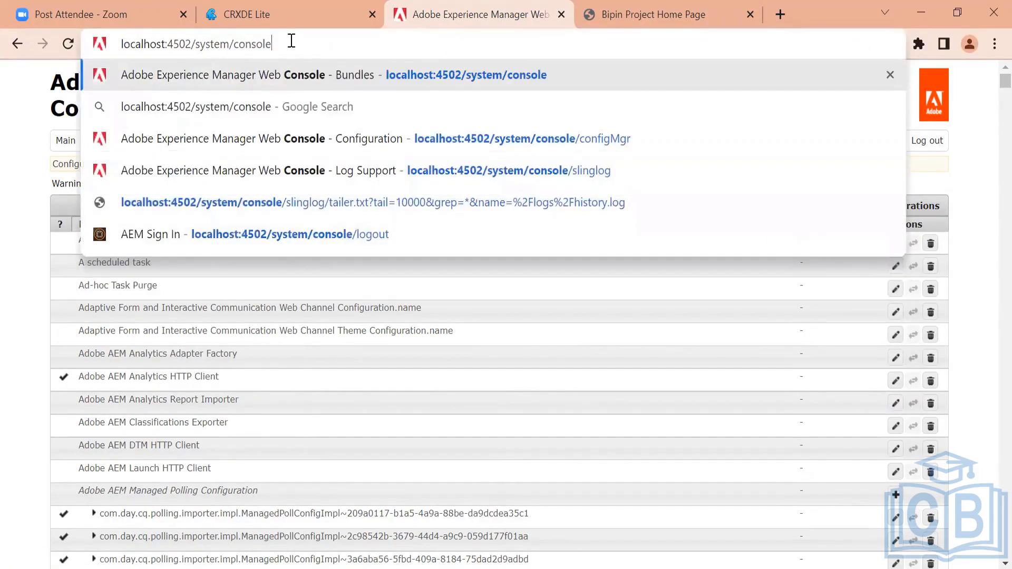
{"action": "key", "text": "Return"}
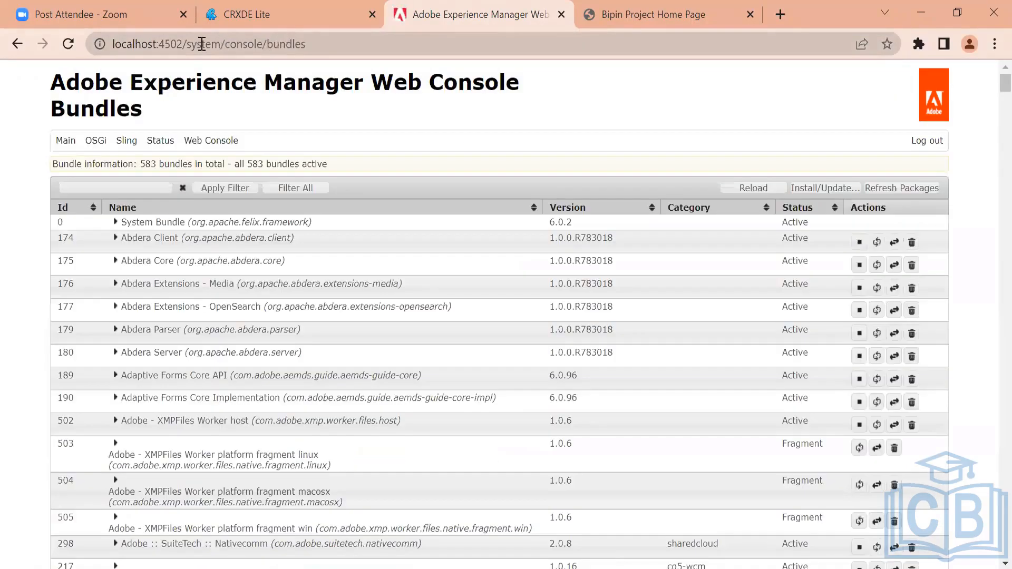
Reopen Bundles from the OSGi menu and highlight the bundle information summary line
{"action": "double_click", "coordinate": [267, 43]}
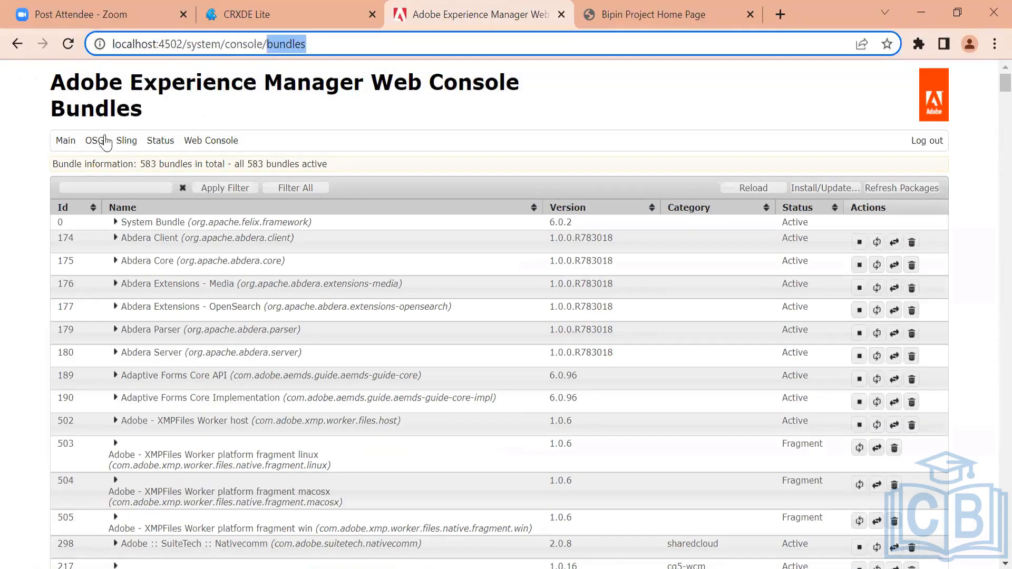
{"action": "mouse_move", "coordinate": [100, 144]}
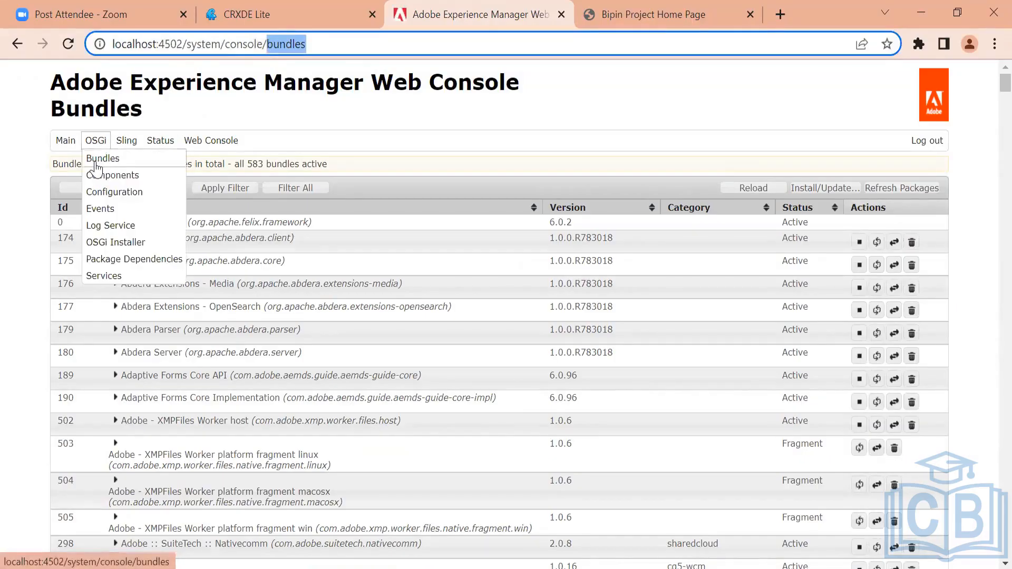
{"action": "left_click", "coordinate": [96, 163]}
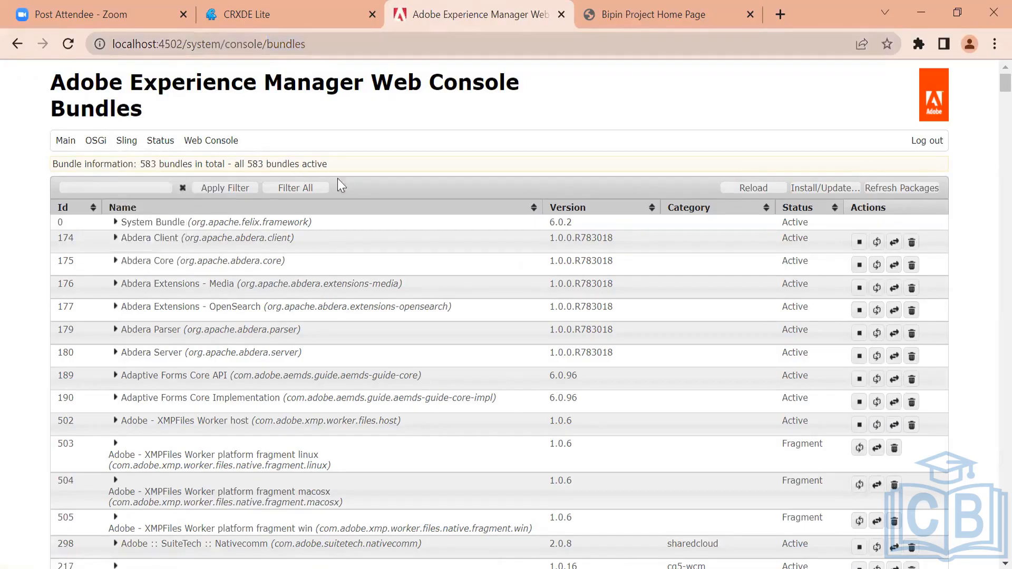
{"action": "left_click_drag", "start_coordinate": [375, 168], "coordinate": [136, 166]}
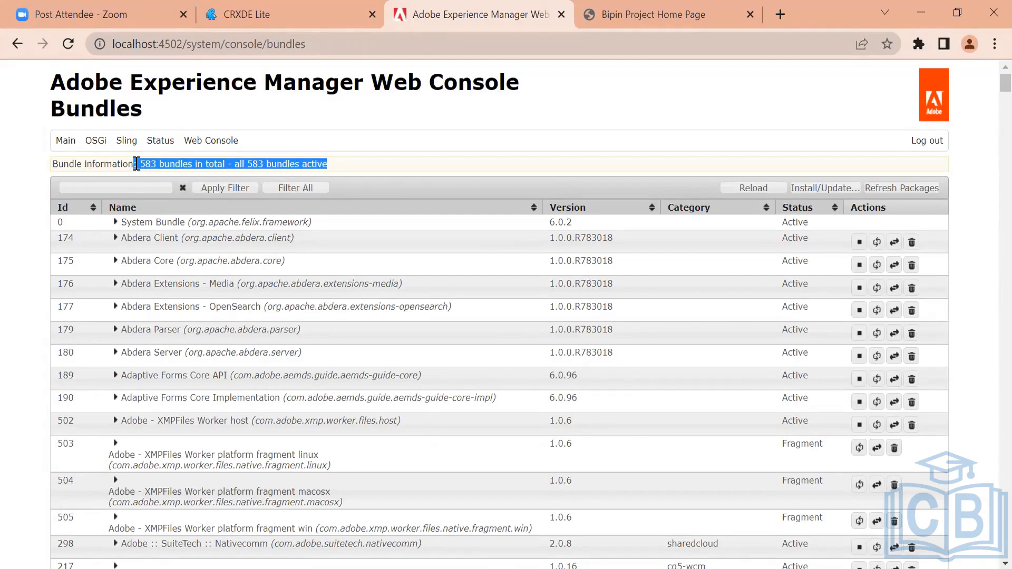
Filter the bundle list by tojo and then by bipin
{"action": "left_click", "coordinate": [119, 187]}
{"action": "type", "text": "tojo"}
{"action": "key", "text": "Return"}
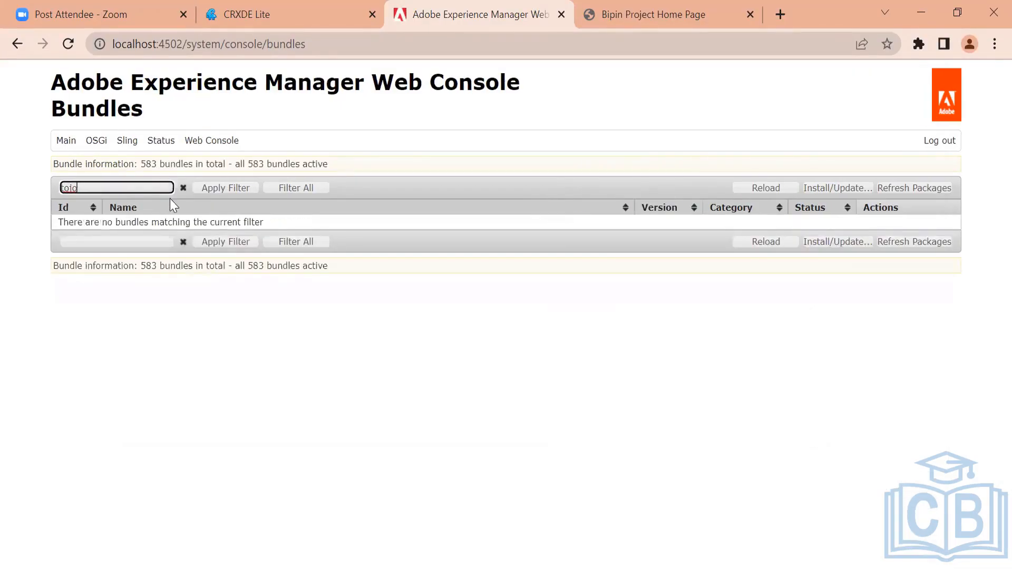
{"action": "key", "text": "BackSpace"}
{"action": "key", "text": "BackSpace"}
{"action": "key", "text": "BackSpace"}
{"action": "key", "text": "BackSpace"}
{"action": "type", "text": "bipin"}
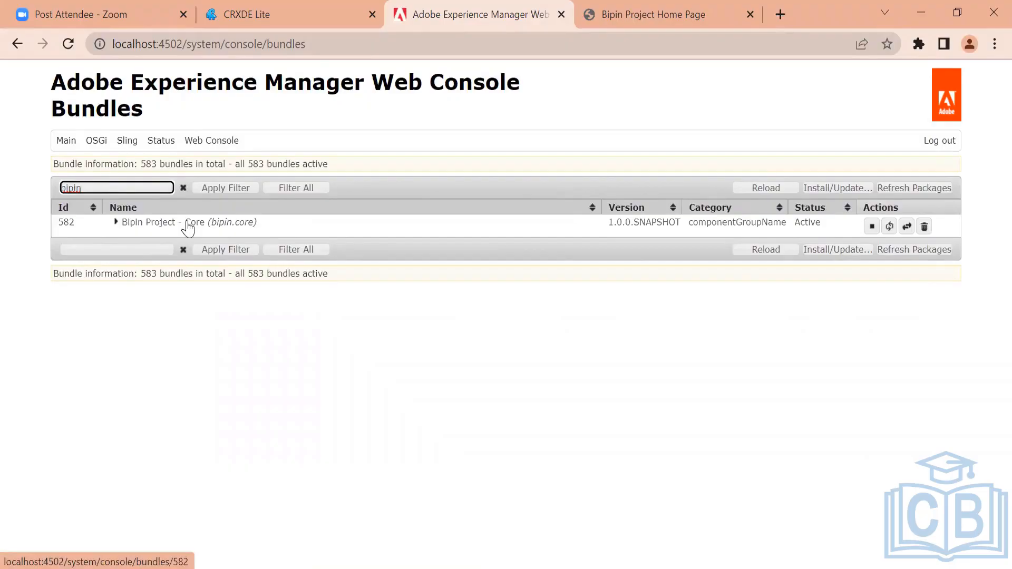
Clear the bundle filter field
{"action": "double_click", "coordinate": [68, 188]}
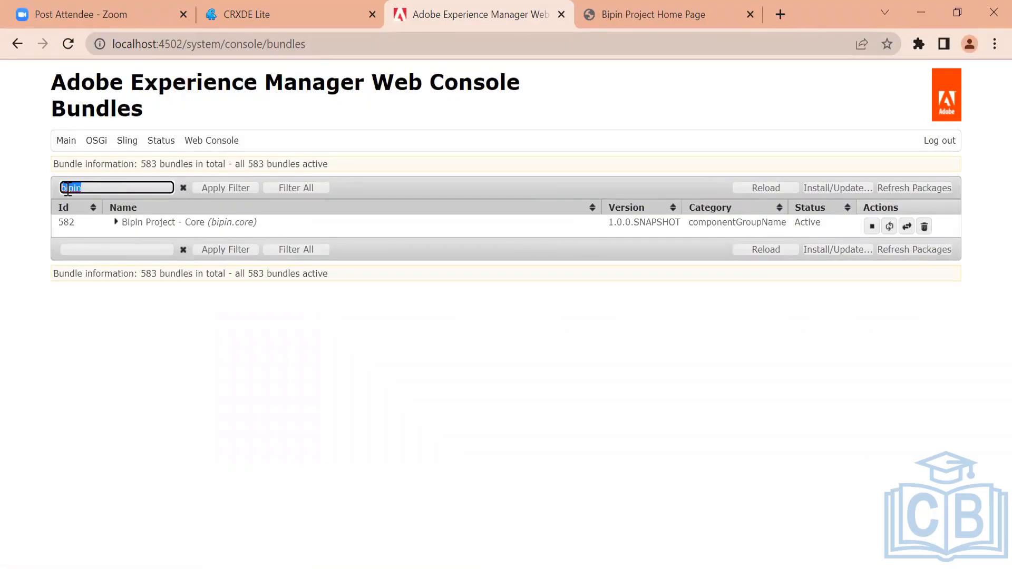
{"action": "type", "text": "todo"}
{"action": "key", "text": "BackSpace"}
{"action": "key", "text": "BackSpace"}
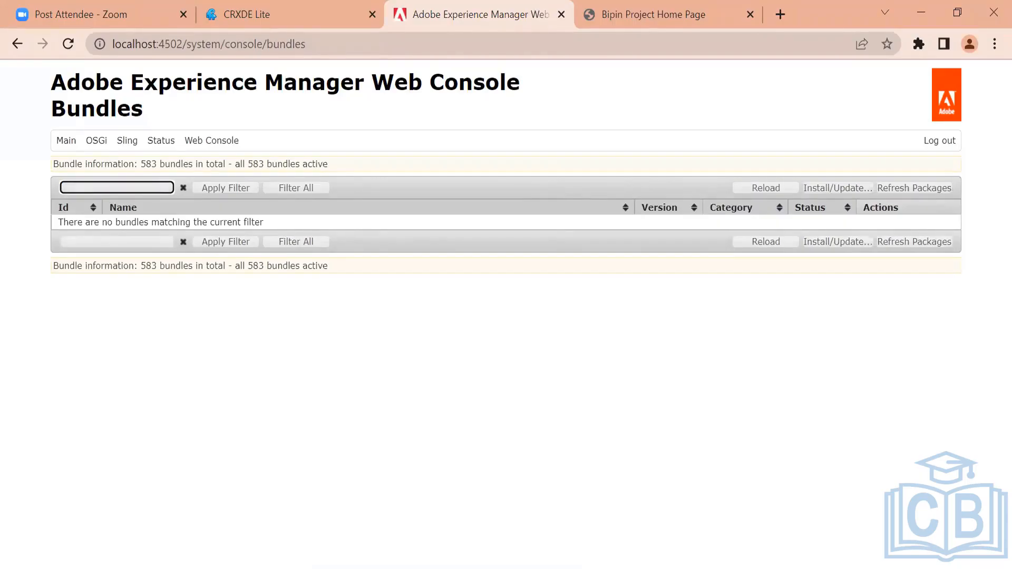
Switch to File Explorer and go up from target to the Tojo core folder
{"action": "left_click", "coordinate": [337, 565]}
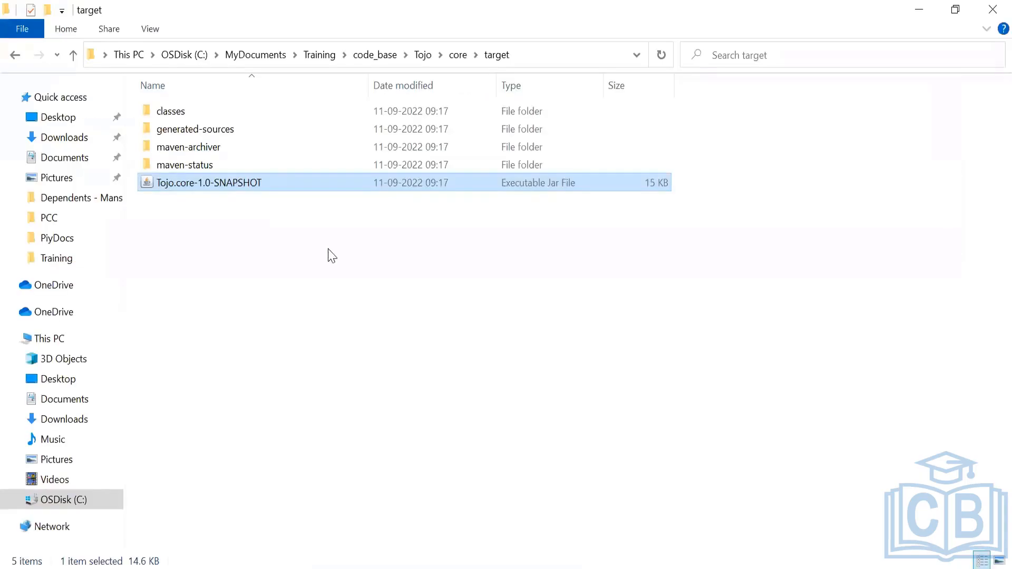
{"action": "left_click", "coordinate": [455, 56]}
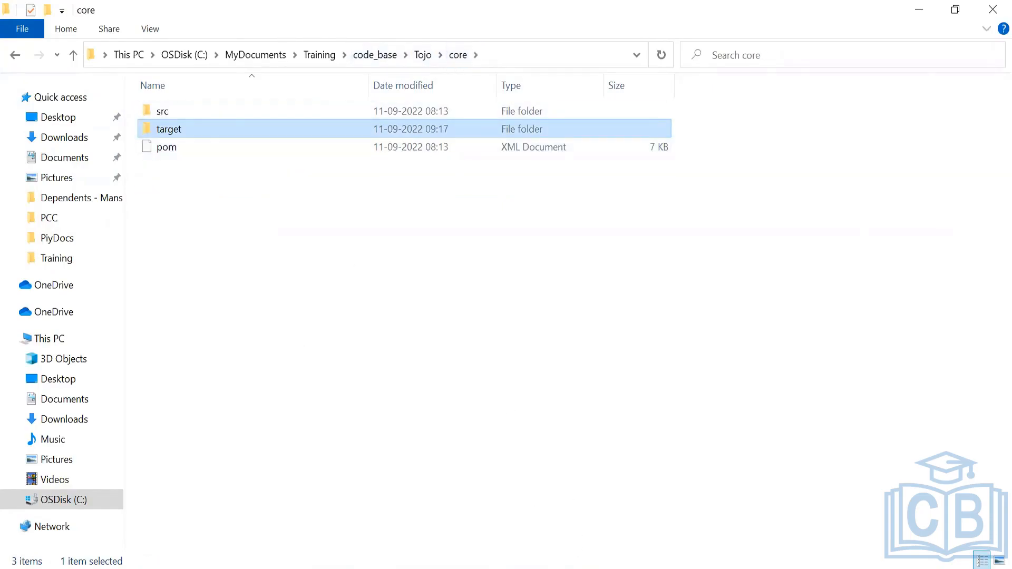
{"action": "mouse_move", "coordinate": [490, 568]}
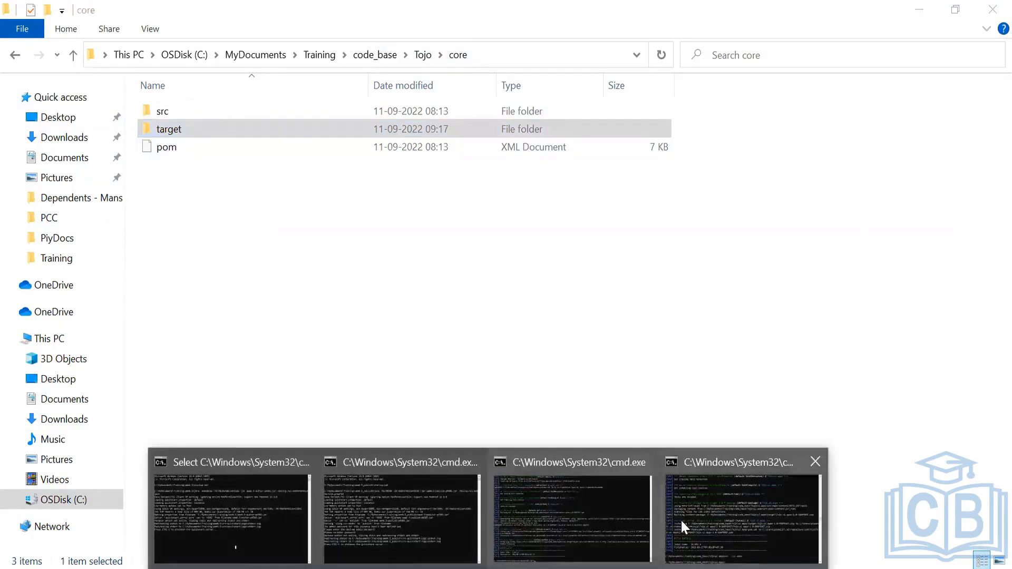
Switch to the command prompt and change directory to the core module with cd ../core
{"action": "left_click", "coordinate": [649, 450]}
{"action": "type", "text": "cd "}
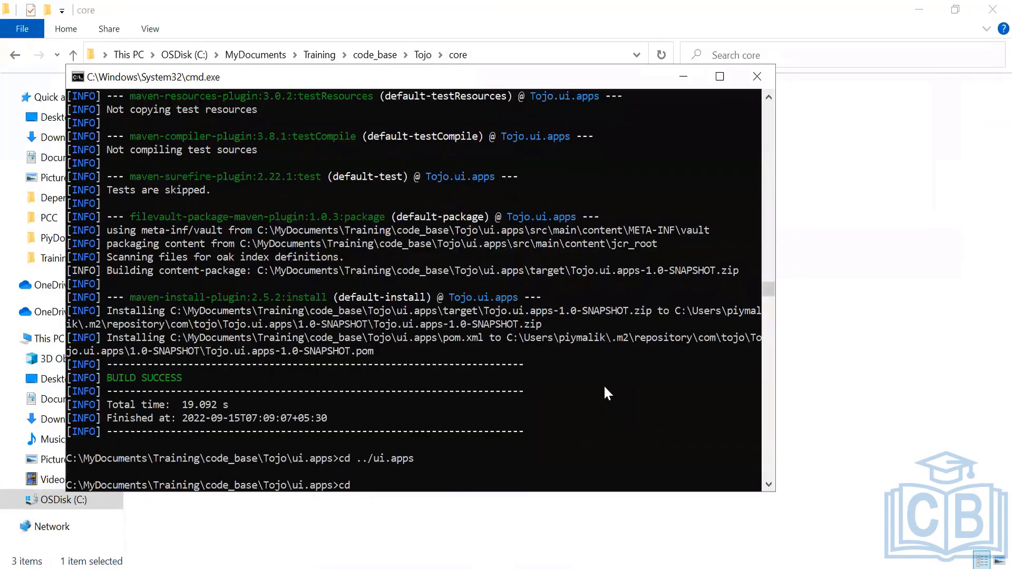
{"action": "type", "text": "../core"}
{"action": "key", "text": "Return"}
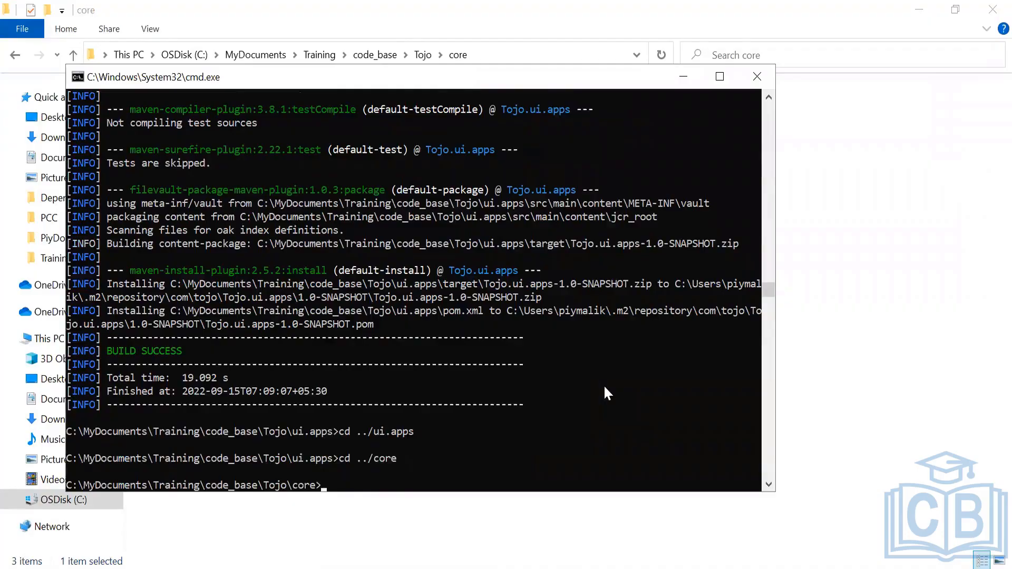
Run mvn clean install -PautoInstallBundle in the core module to deploy the bundle
{"action": "key", "text": "Up"}
{"action": "key", "text": "Up"}
{"action": "key", "text": "BackSpace"}
{"action": "key", "text": "BackSpace"}
{"action": "key", "text": "BackSpace"}
{"action": "key", "text": "BackSpace"}
{"action": "key", "text": "BackSpace"}
{"action": "key", "text": "BackSpace"}
{"action": "key", "text": "BackSpace"}
{"action": "key", "text": "BackSpace"}
{"action": "key", "text": "BackSpace"}
{"action": "key", "text": "BackSpace"}
{"action": "key", "text": "BackSpace"}
{"action": "key", "text": "BackSpace"}
{"action": "key", "text": "BackSpace"}
{"action": "type", "text": "mvn clean install -Pauto"}
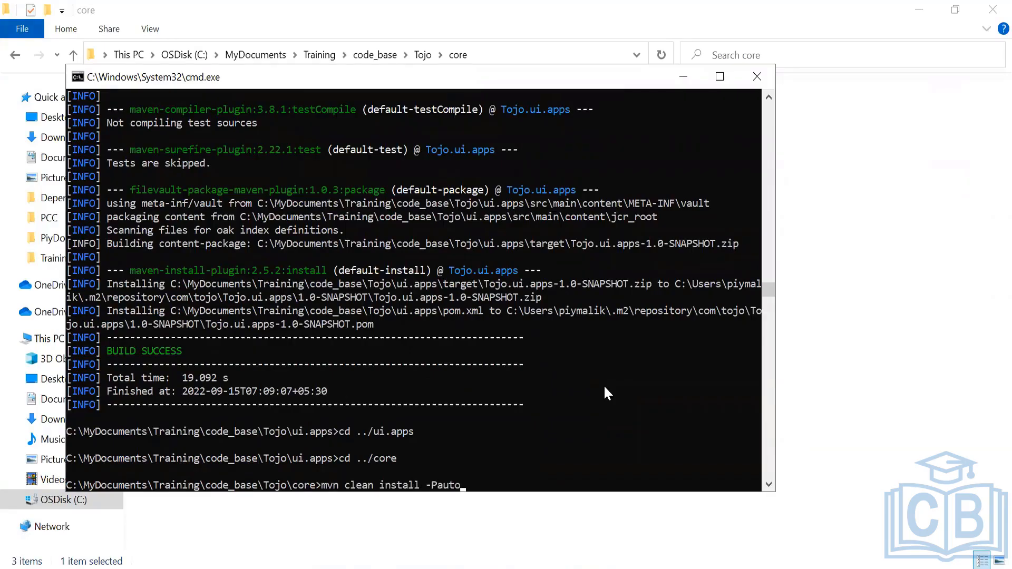
{"action": "type", "text": "InstallBundle"}
{"action": "key", "text": "Return"}
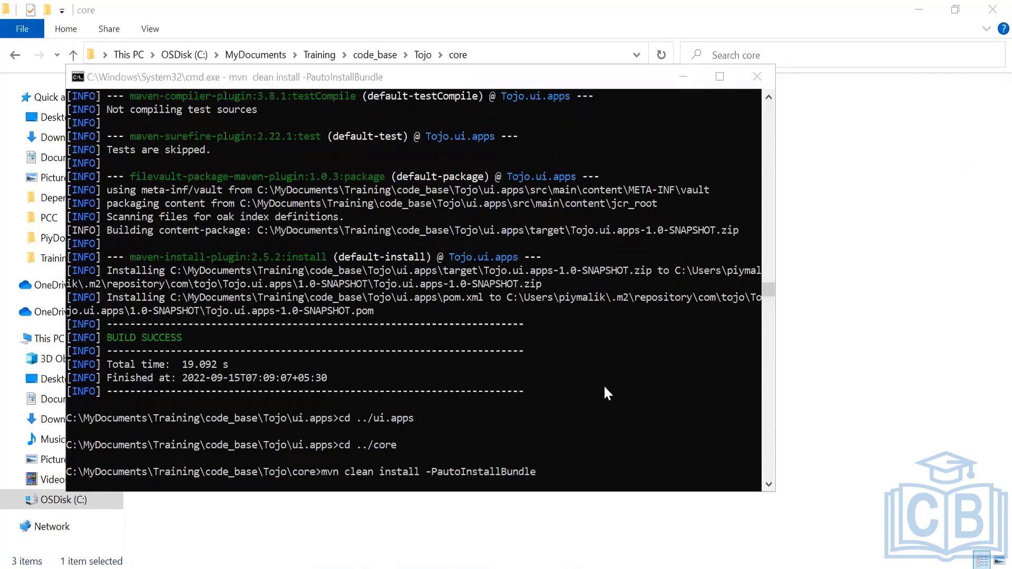
Switch back to the browser and reload the Web Console Bundles page
{"action": "key", "text": "alt+Tab"}
{"action": "key", "text": "alt+Tab"}
{"action": "key", "text": "alt+Tab"}
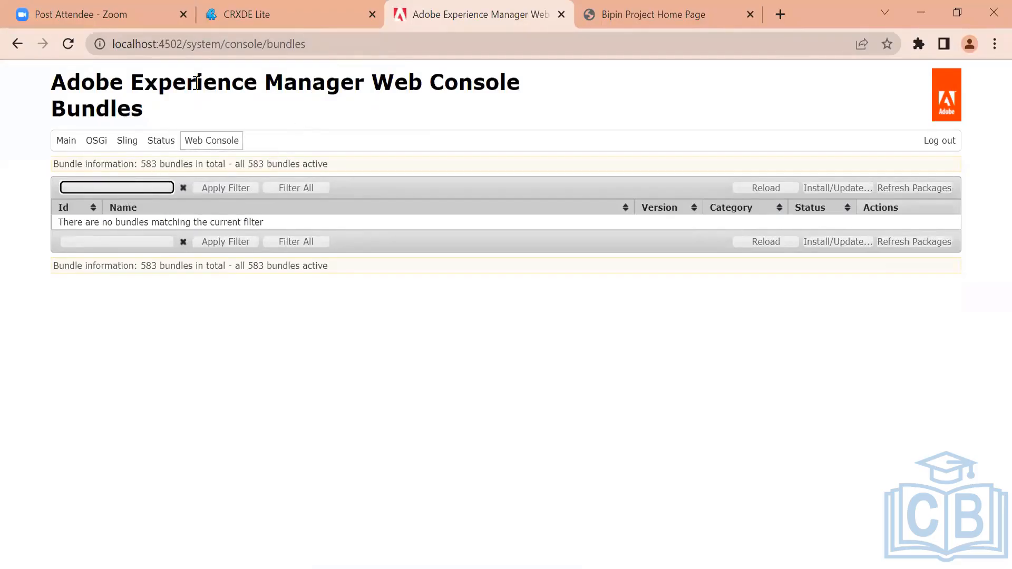
{"action": "left_click", "coordinate": [314, 43]}
{"action": "key", "text": "Return"}
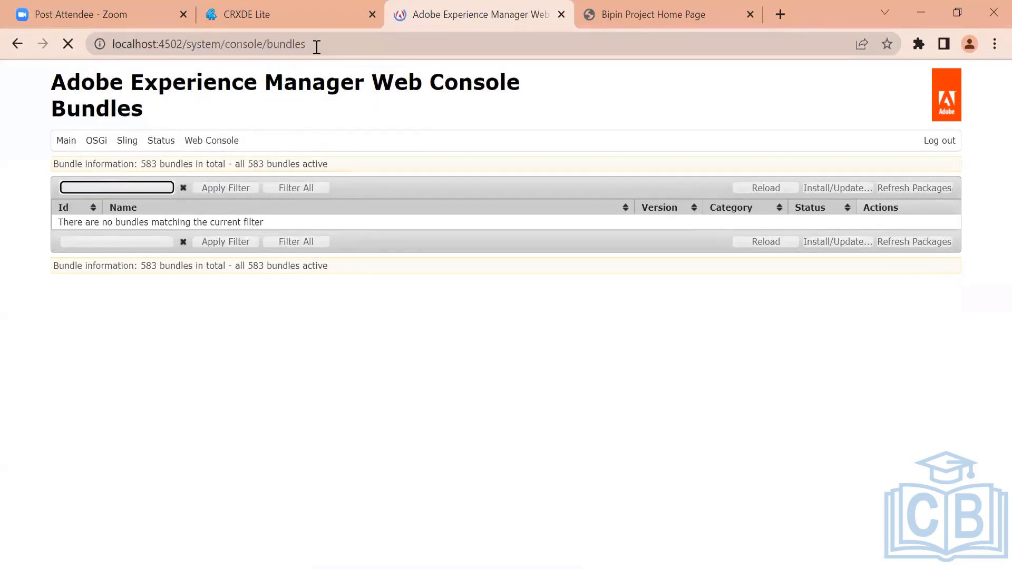
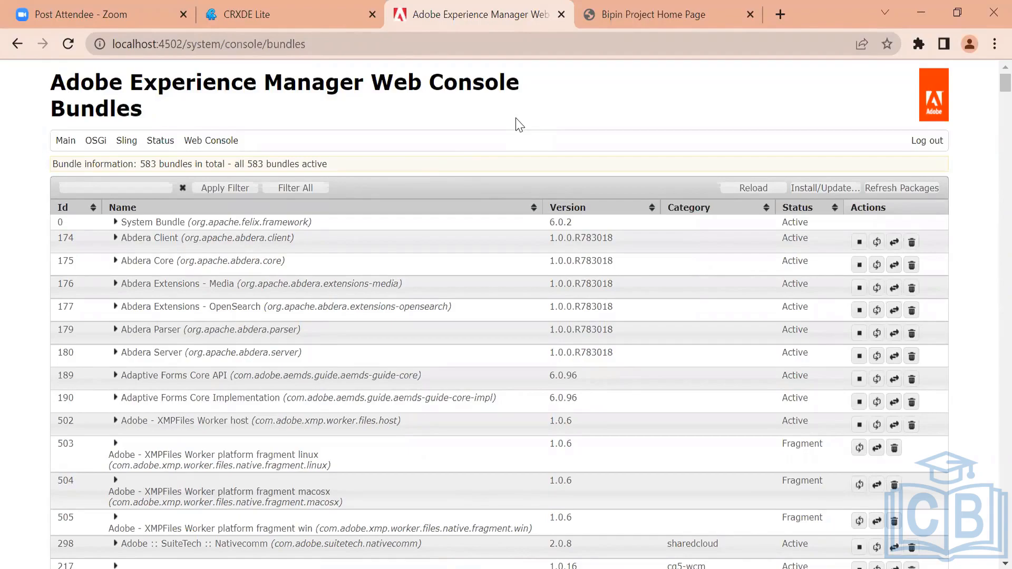
{"action": "left_click", "coordinate": [314, 1]}
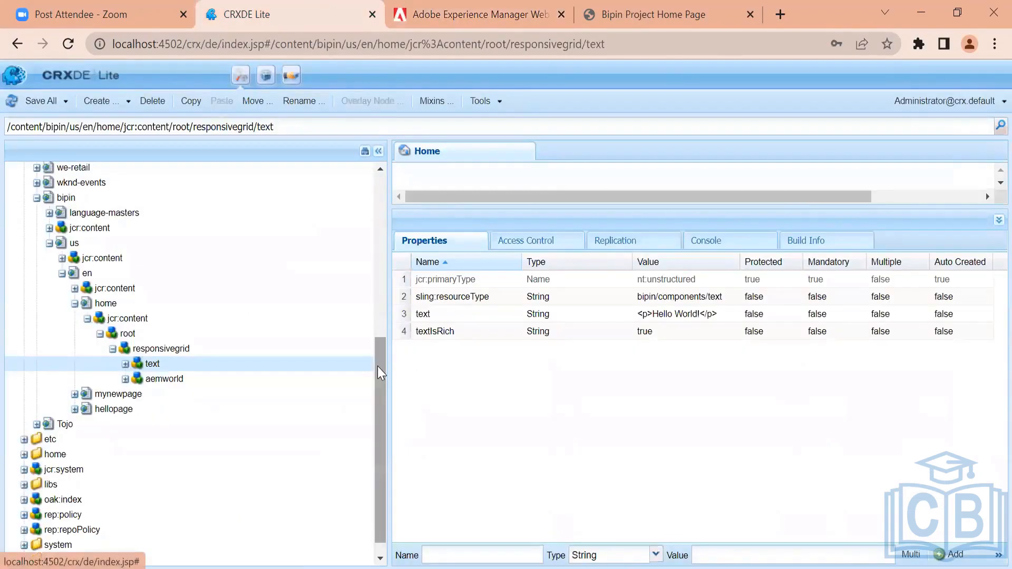
{"action": "left_click_drag", "start_coordinate": [377, 366], "coordinate": [355, 178]}
{"action": "left_click", "coordinate": [24, 230]}
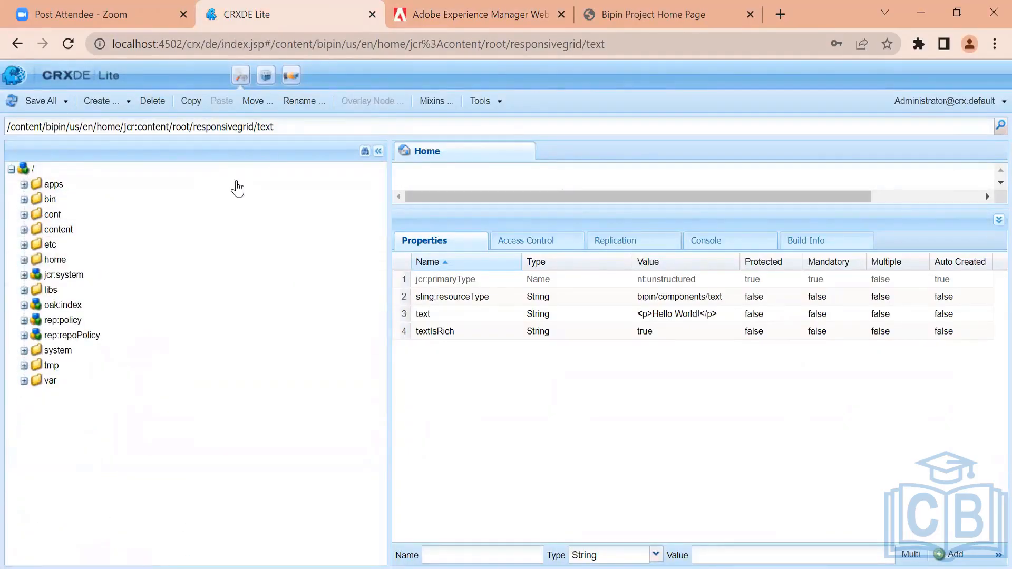
{"action": "left_click", "coordinate": [473, 9]}
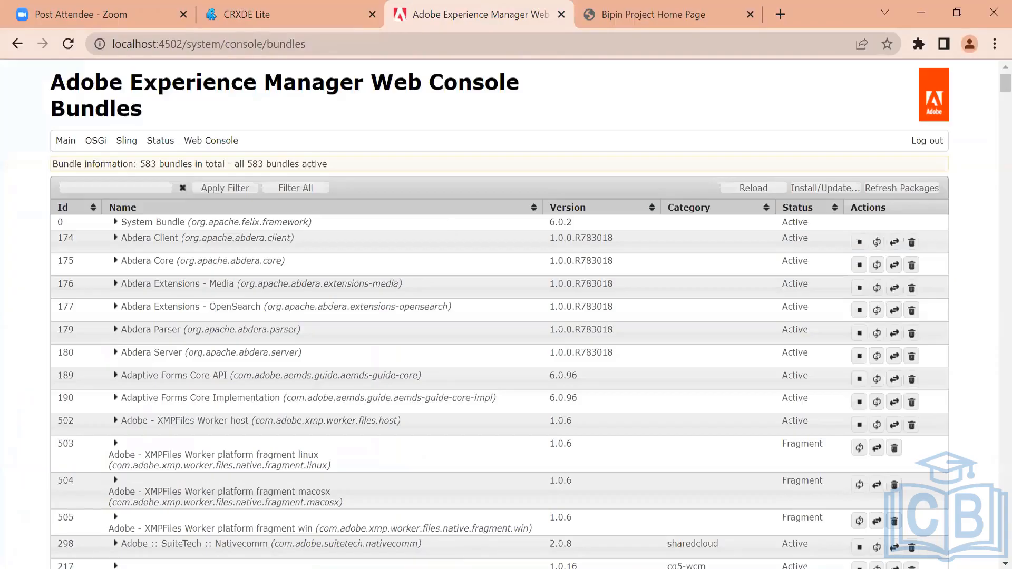
Switch to the notes and add the line "bundle -> jar + manifest.mf" under Tech Stack
{"action": "key", "text": "alt+Tab"}
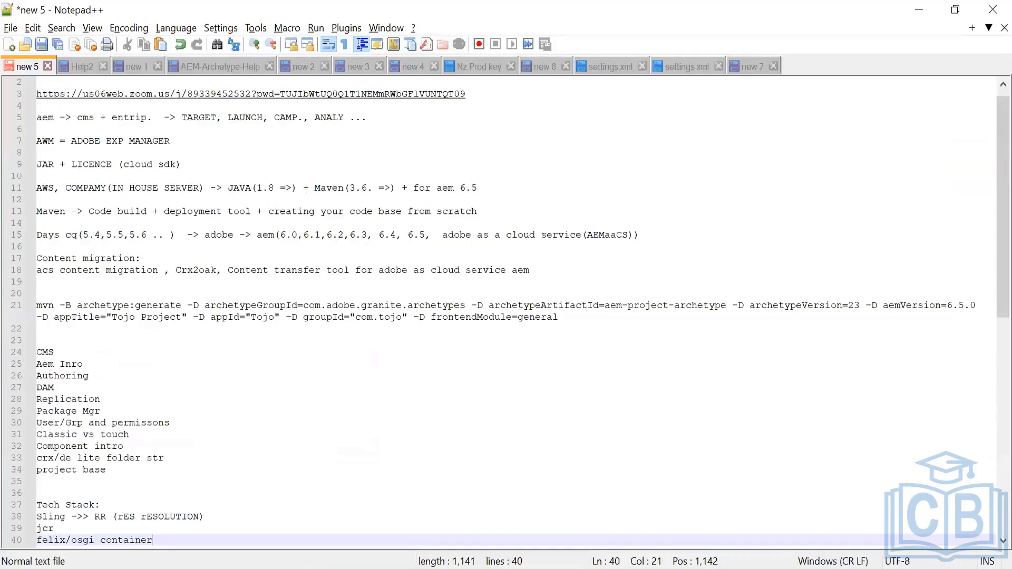
{"action": "left_click", "coordinate": [112, 505]}
{"action": "key", "text": "Return"}
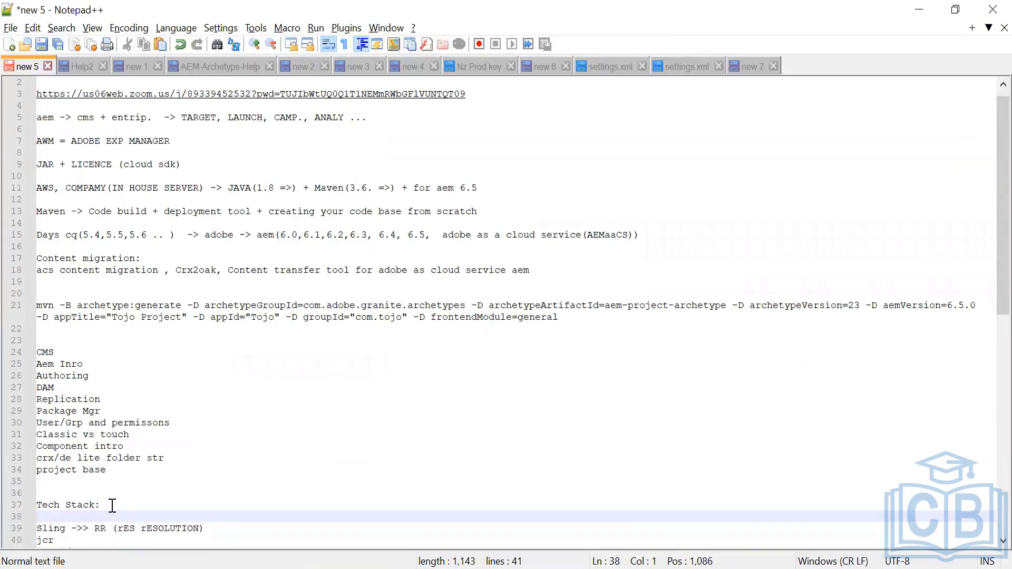
{"action": "type", "text": "bundle -> jar "}
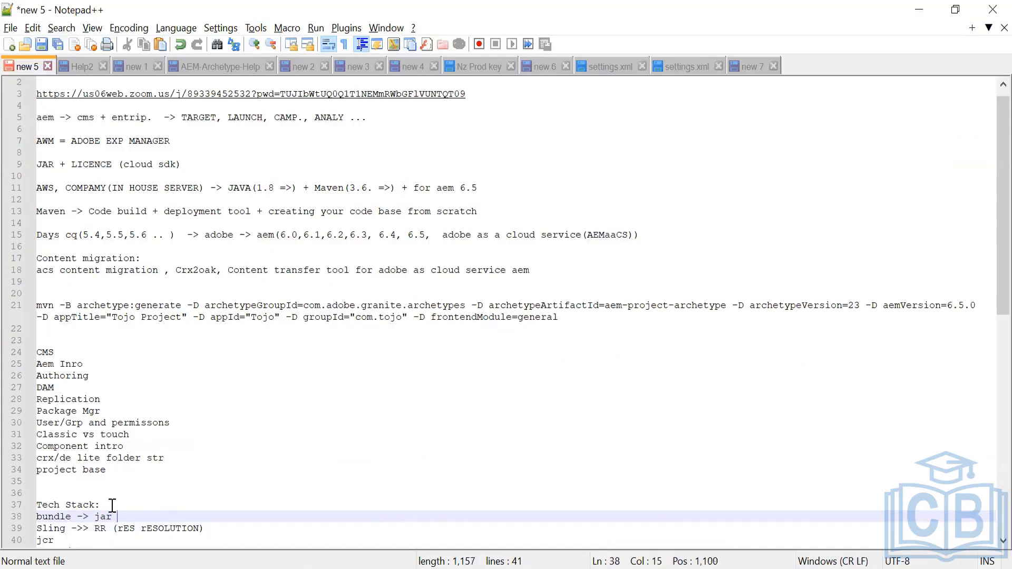
{"action": "type", "text": "+ manifest.m"}
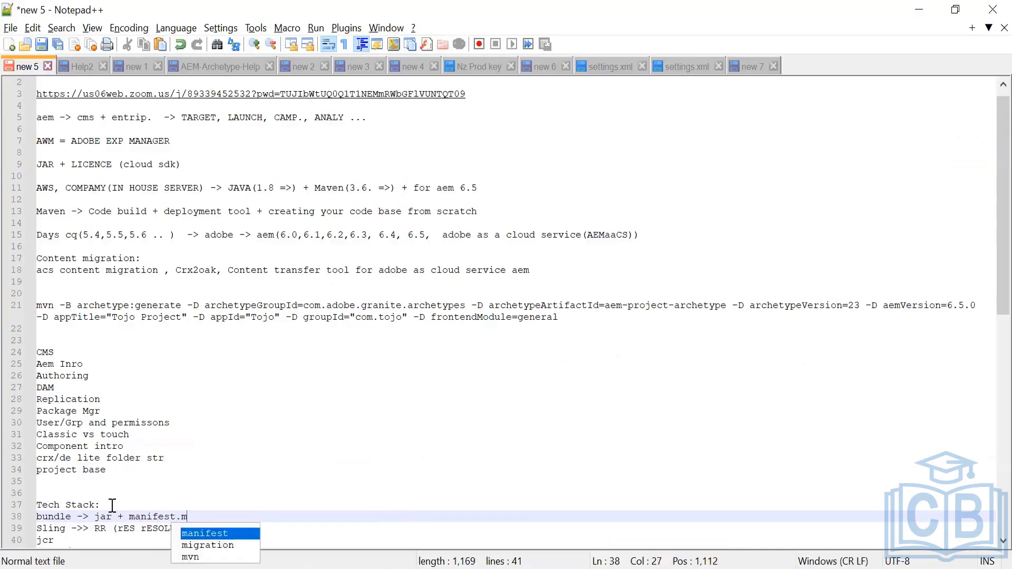
{"action": "type", "text": "f"}
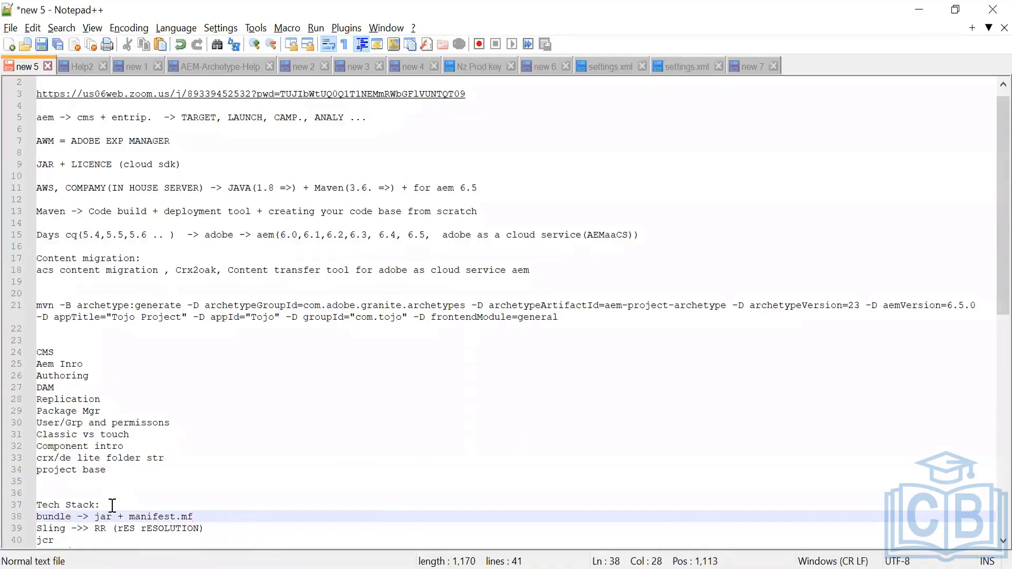
{"action": "left_click", "coordinate": [129, 536]}
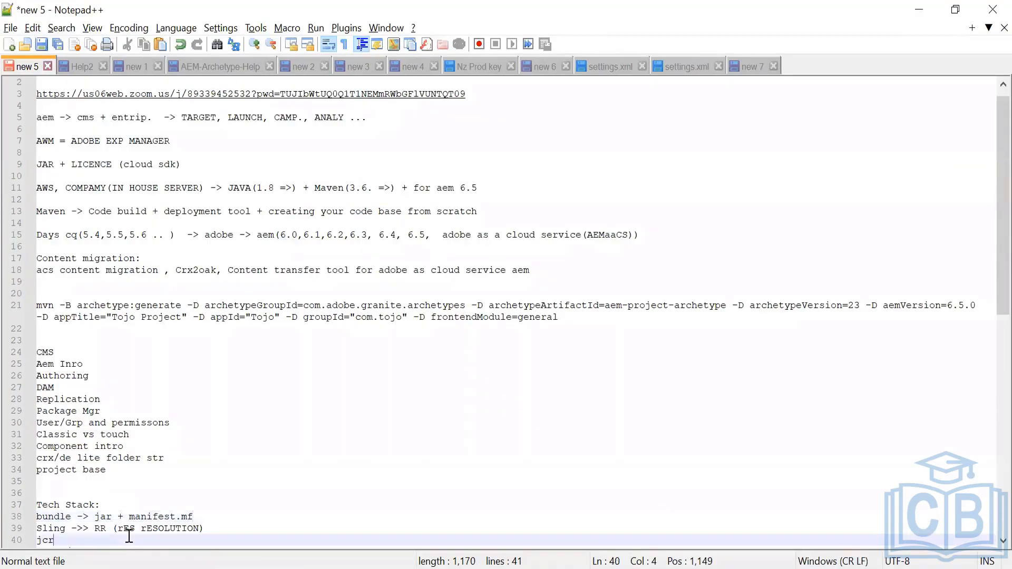
{"action": "key", "text": "Down"}
{"action": "key", "text": "Down"}
Check the build output in the command prompt, return to the browser and reload the Bundles page
{"action": "key", "text": "alt+Tab"}
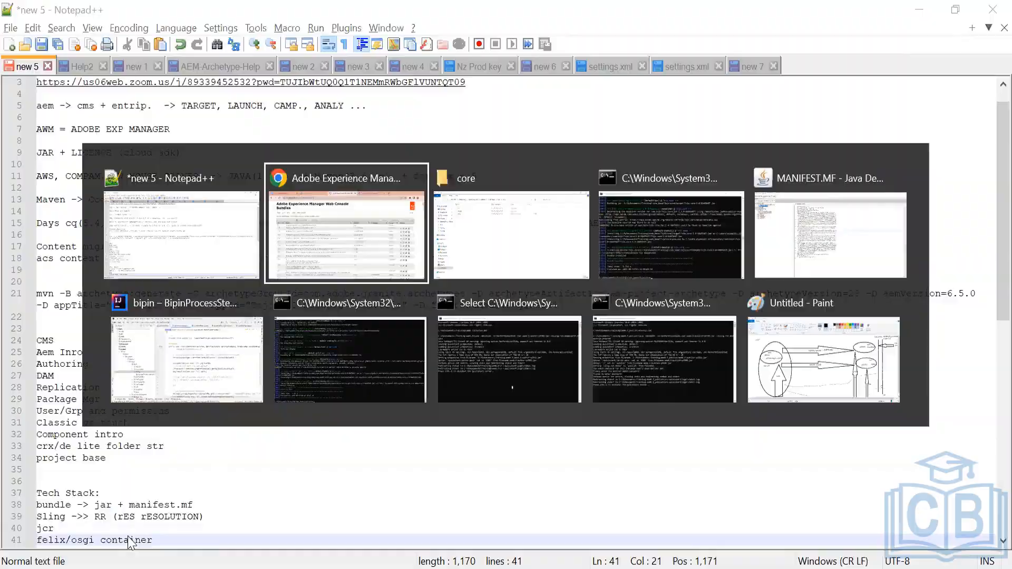
{"action": "key", "text": "alt+Tab"}
{"action": "key", "text": "alt+Tab"}
{"action": "key", "text": "alt+Tab"}
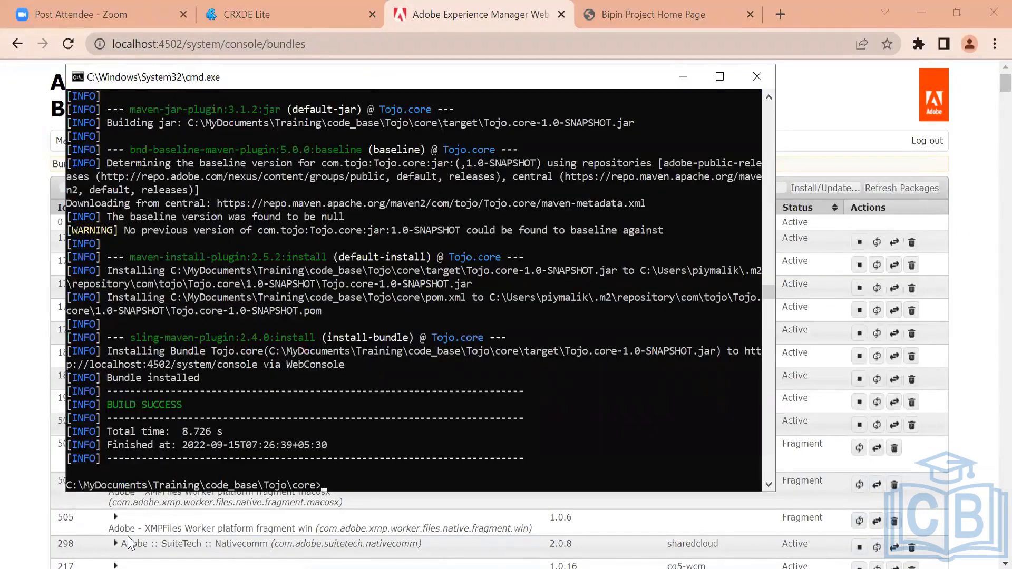
{"action": "key", "text": "alt+Tab"}
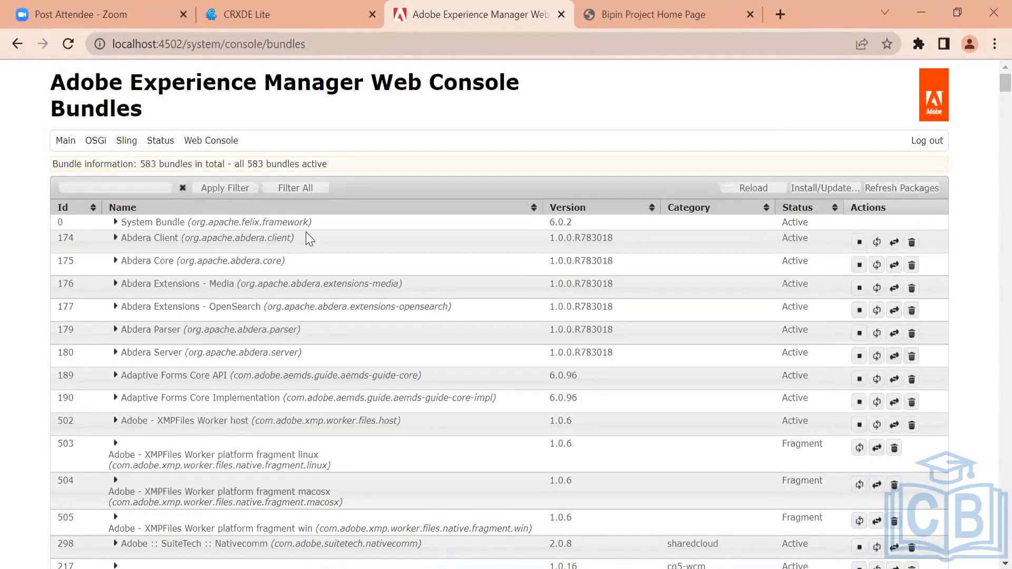
{"action": "left_click", "coordinate": [69, 43]}
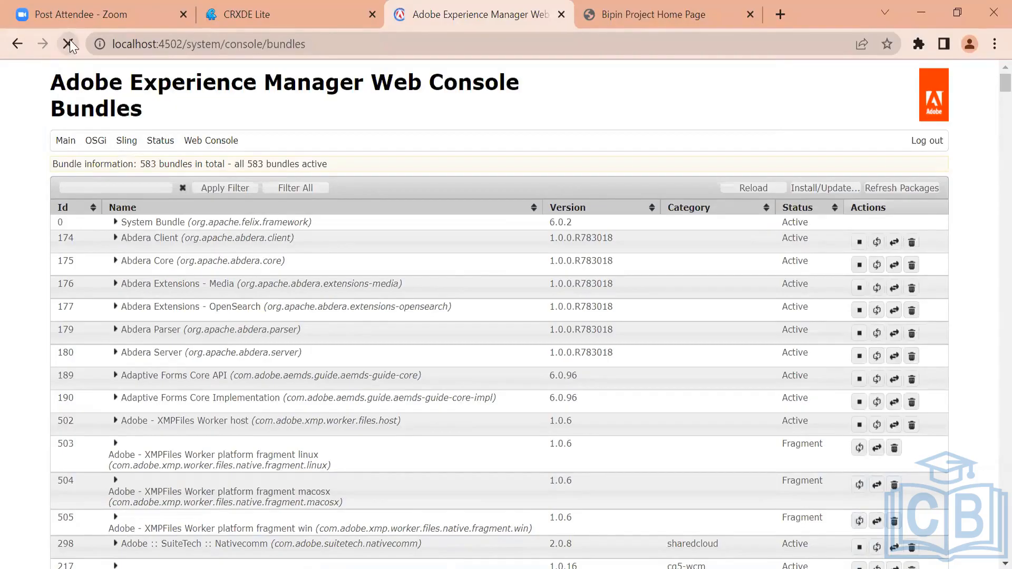
Filter the bundle list by tojo, then clear the filter and reload the page
{"action": "left_click", "coordinate": [112, 186]}
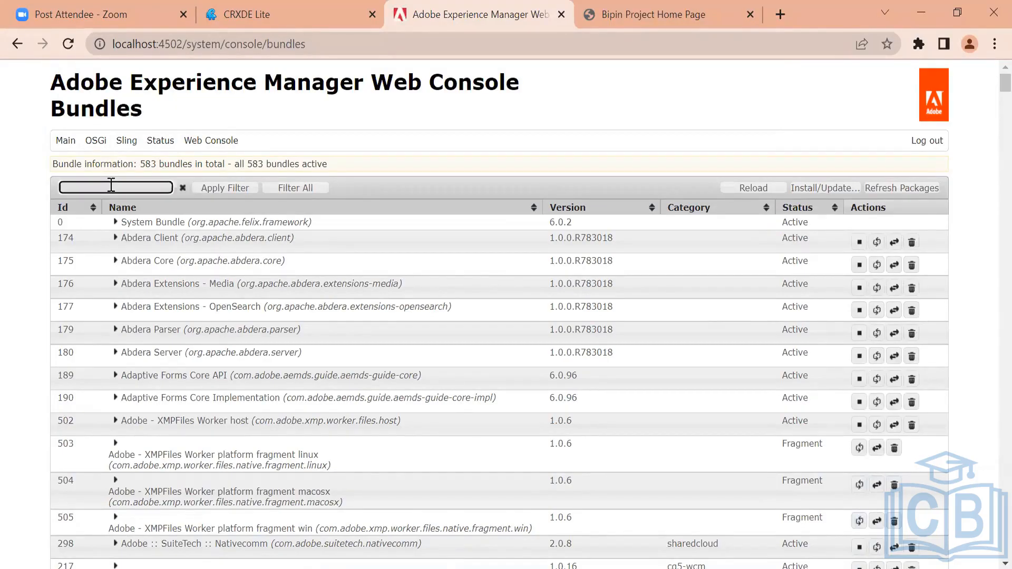
{"action": "type", "text": "tojo"}
{"action": "key", "text": "Return"}
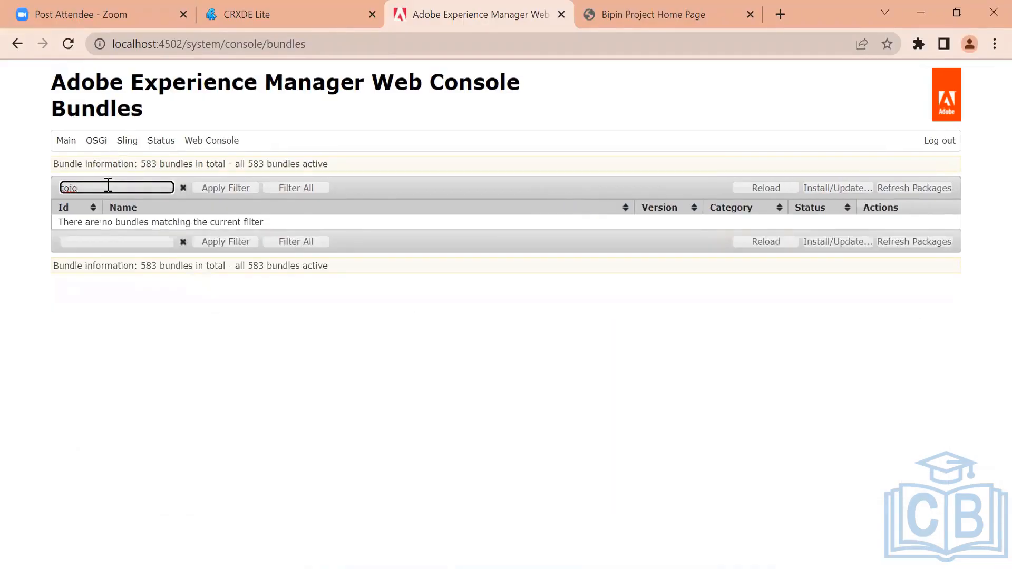
{"action": "key", "text": "BackSpace"}
{"action": "key", "text": "BackSpace"}
{"action": "key", "text": "BackSpace"}
{"action": "key", "text": "BackSpace"}
{"action": "left_click", "coordinate": [67, 44]}
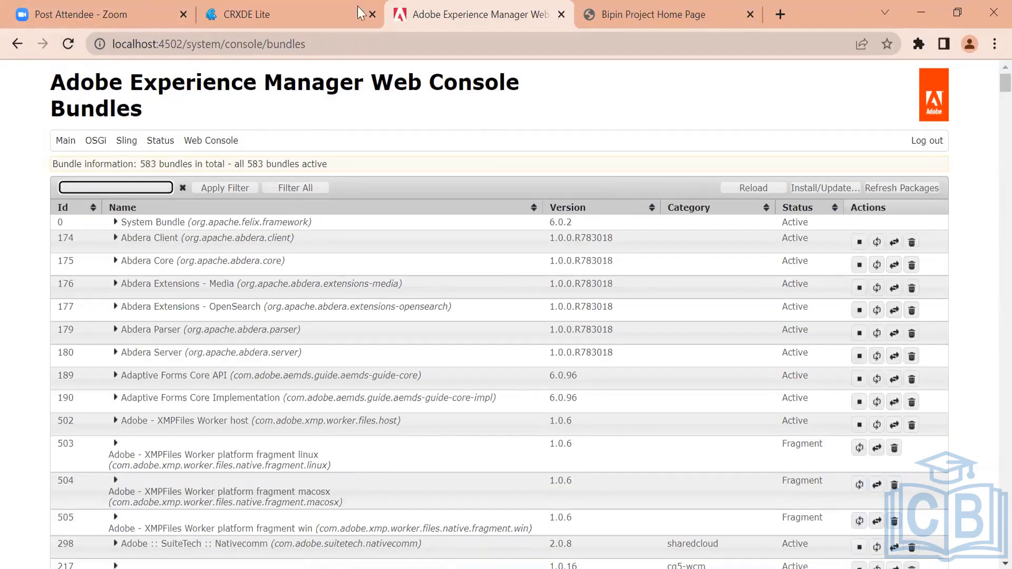
Reload CRXDE and browse to the /apps/Tojo/install folder to examine the deployed jar files
{"action": "left_click", "coordinate": [323, 2]}
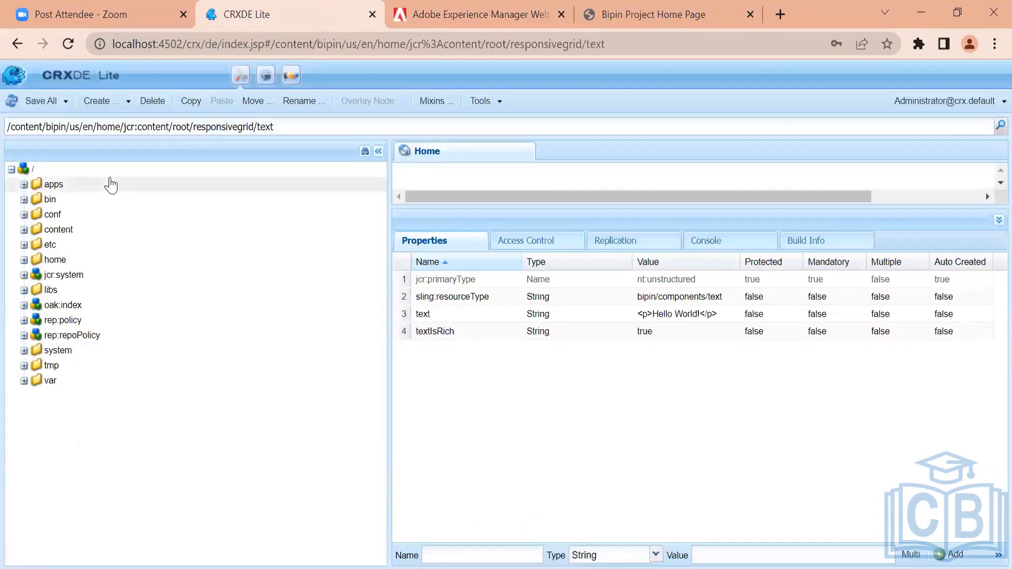
{"action": "left_click", "coordinate": [67, 41]}
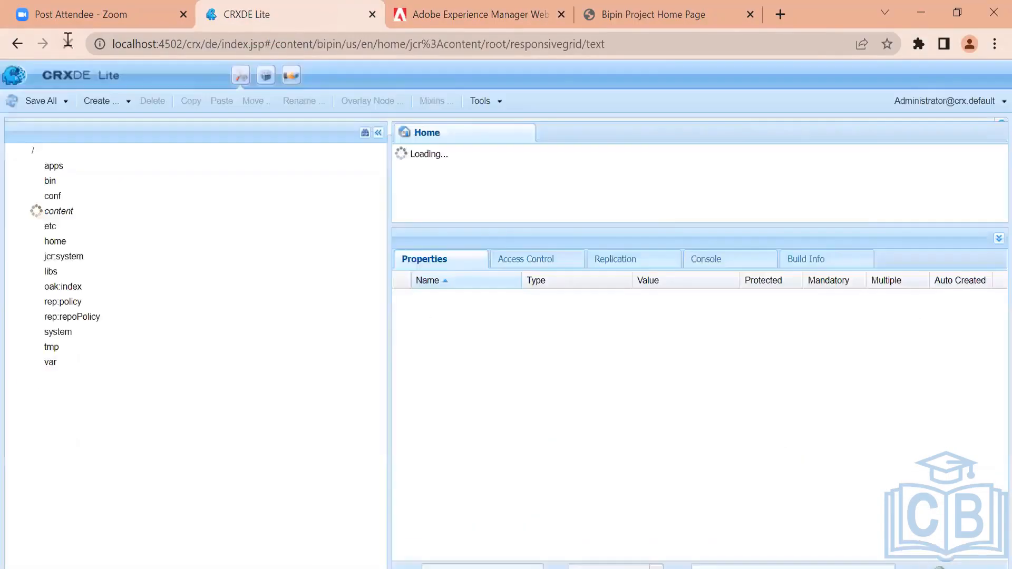
{"action": "left_click_drag", "start_coordinate": [381, 362], "coordinate": [340, 163]}
{"action": "left_click", "coordinate": [23, 229]}
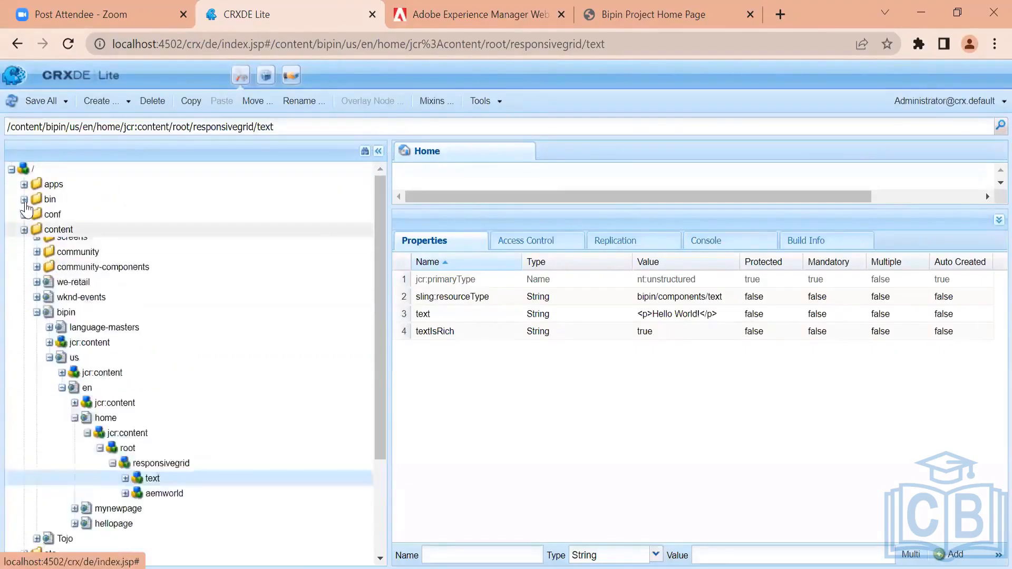
{"action": "left_click", "coordinate": [24, 184]}
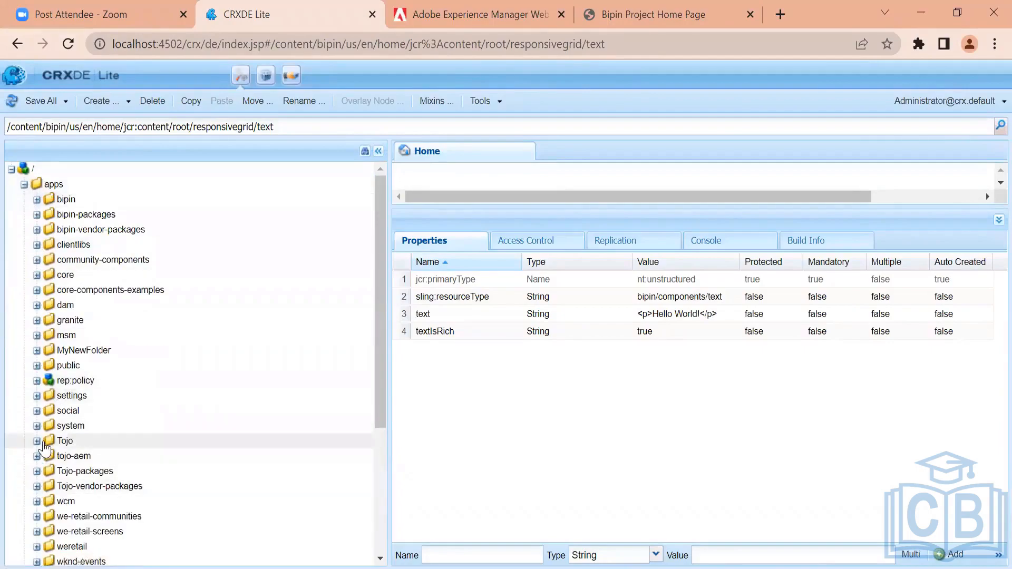
{"action": "left_click", "coordinate": [43, 476]}
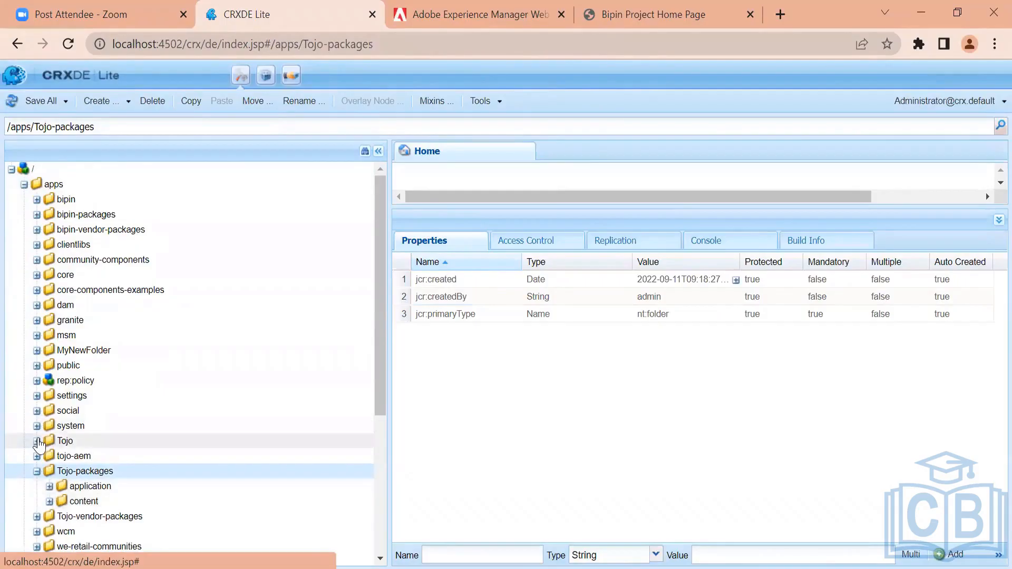
{"action": "left_click", "coordinate": [37, 439]}
{"action": "left_click_drag", "start_coordinate": [381, 273], "coordinate": [381, 334]}
{"action": "left_click", "coordinate": [93, 448]}
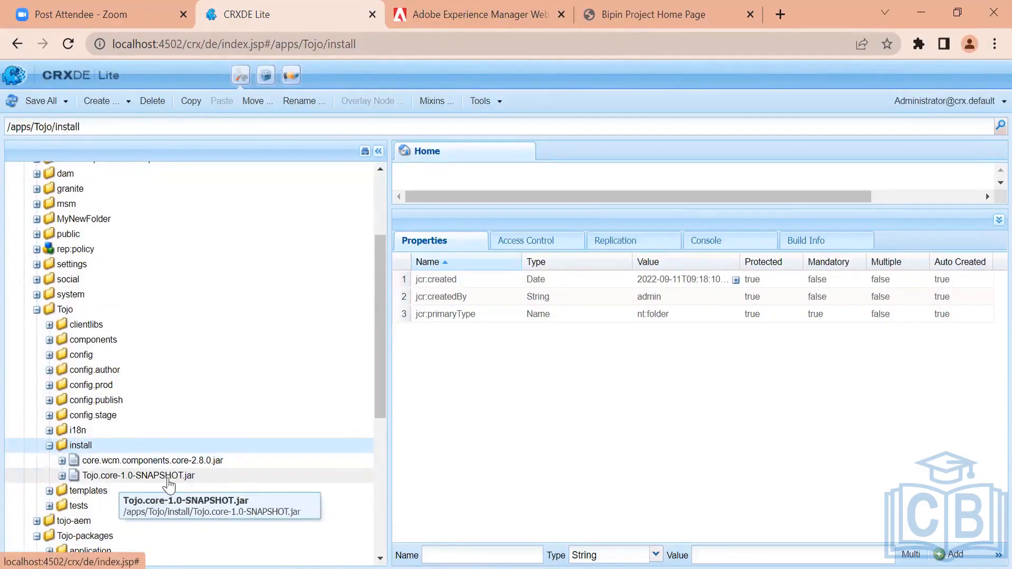
Reload the Bundles page and search it for tojo to locate the Tojo core bundle
{"action": "left_click", "coordinate": [455, 2]}
{"action": "left_click", "coordinate": [68, 43]}
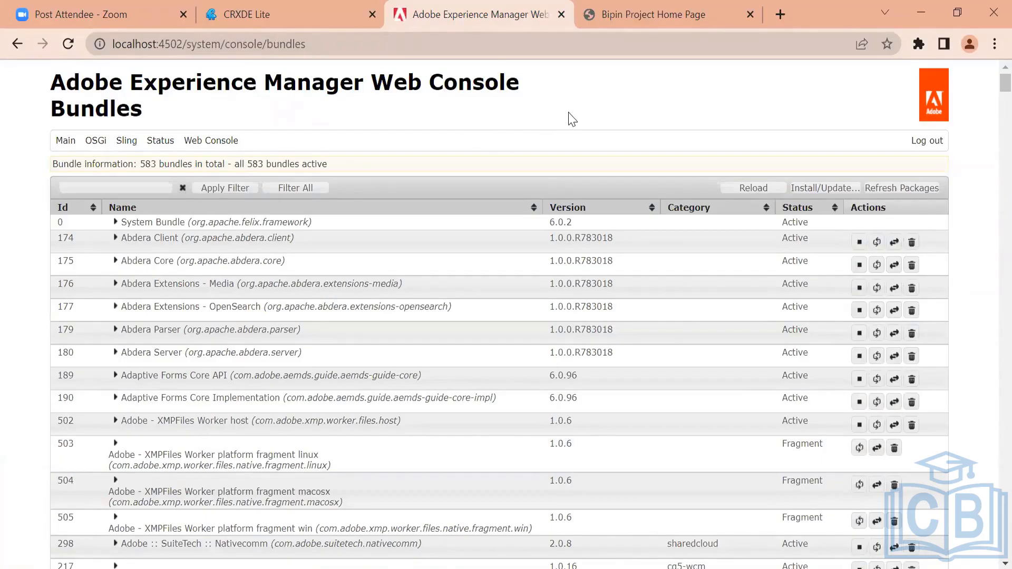
{"action": "key", "text": "ctrl+f"}
{"action": "type", "text": "to"}
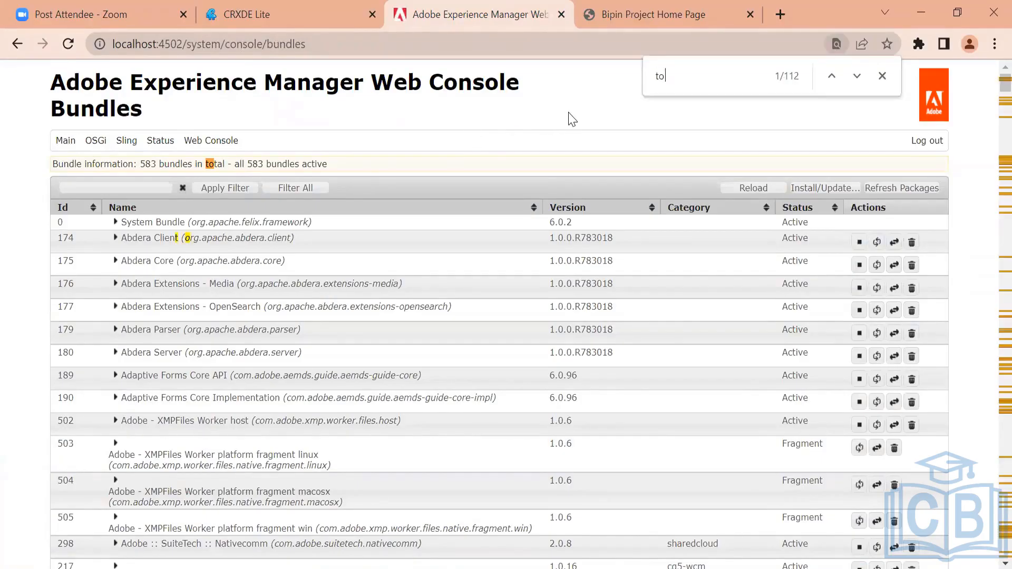
{"action": "type", "text": "jo"}
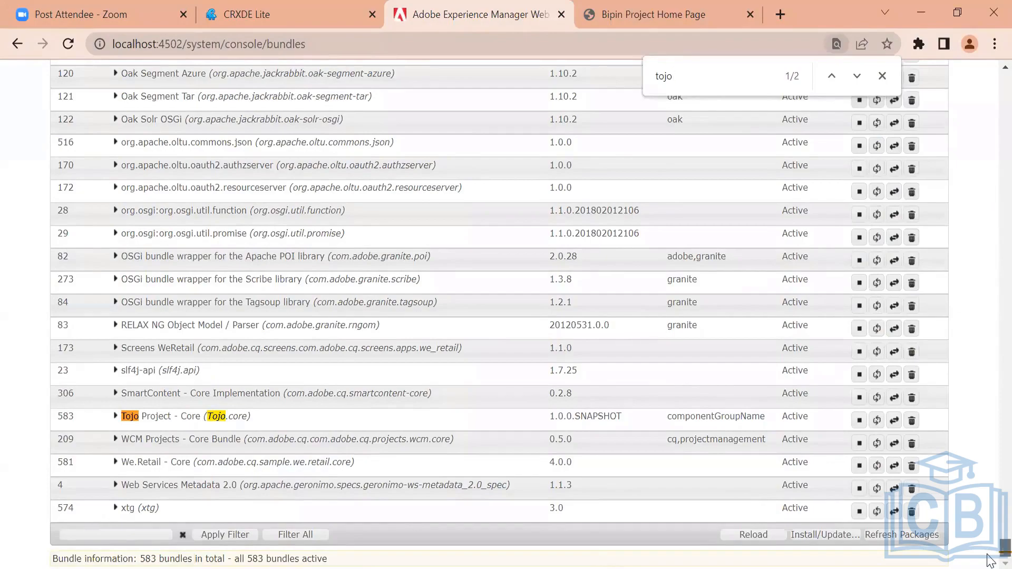
{"action": "left_click_drag", "start_coordinate": [989, 557], "coordinate": [964, 46]}
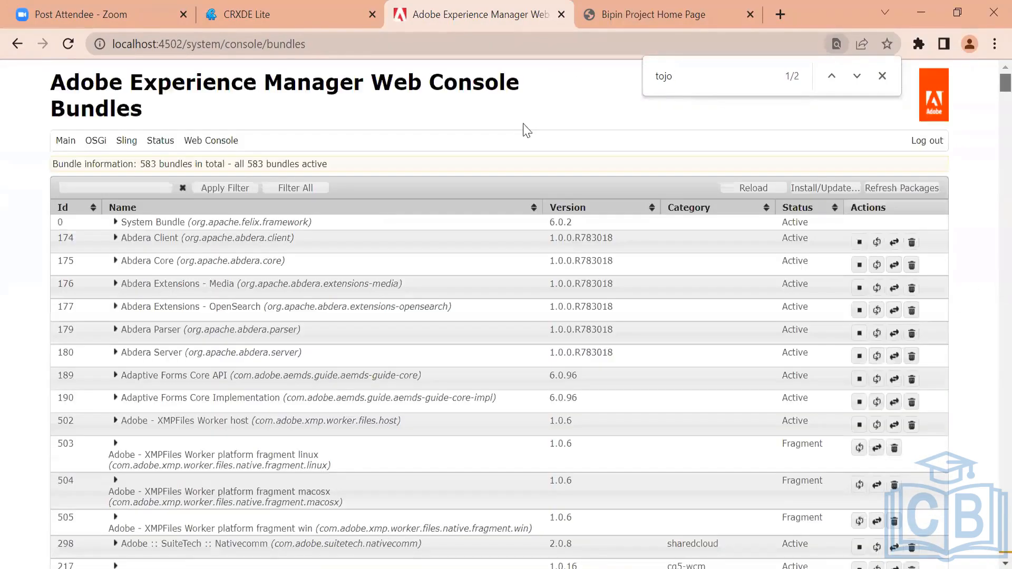
Filter the bundle list by tojo and clear the filter again
{"action": "left_click", "coordinate": [128, 187]}
{"action": "type", "text": "tojo"}
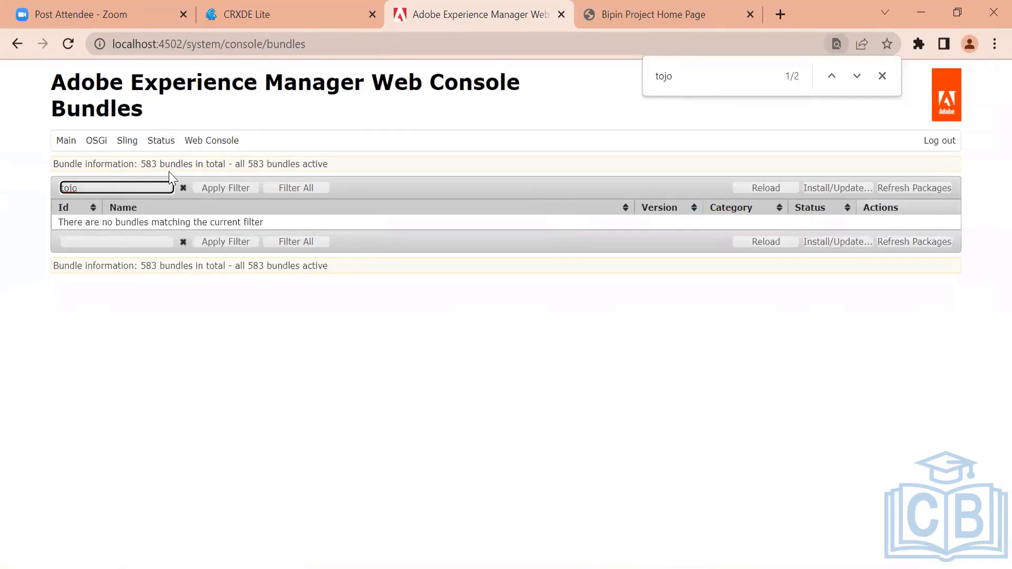
{"action": "left_click", "coordinate": [181, 187]}
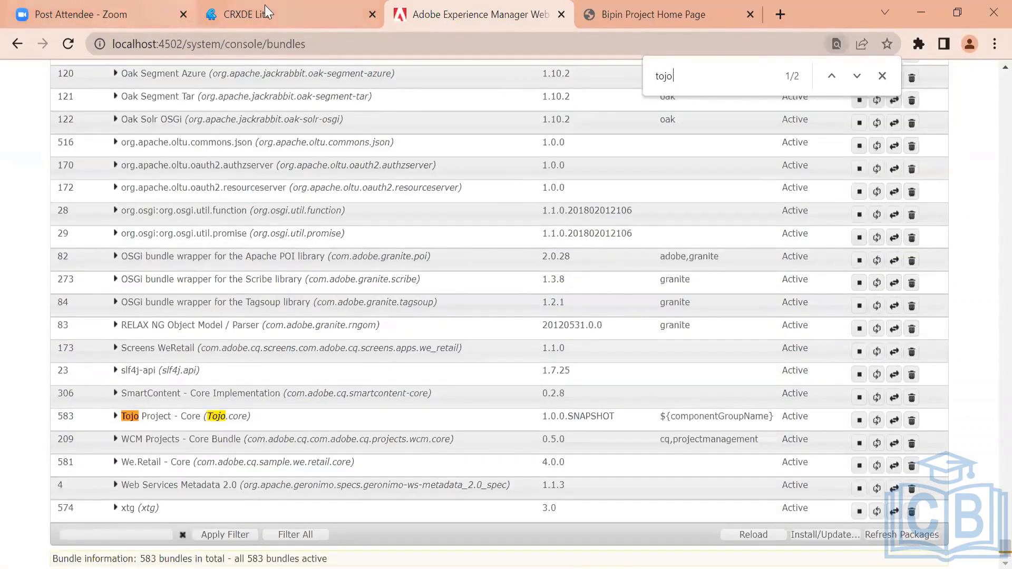
Open the CRX Package Manager from CRXDE in a new tab
{"action": "left_click", "coordinate": [264, 6]}
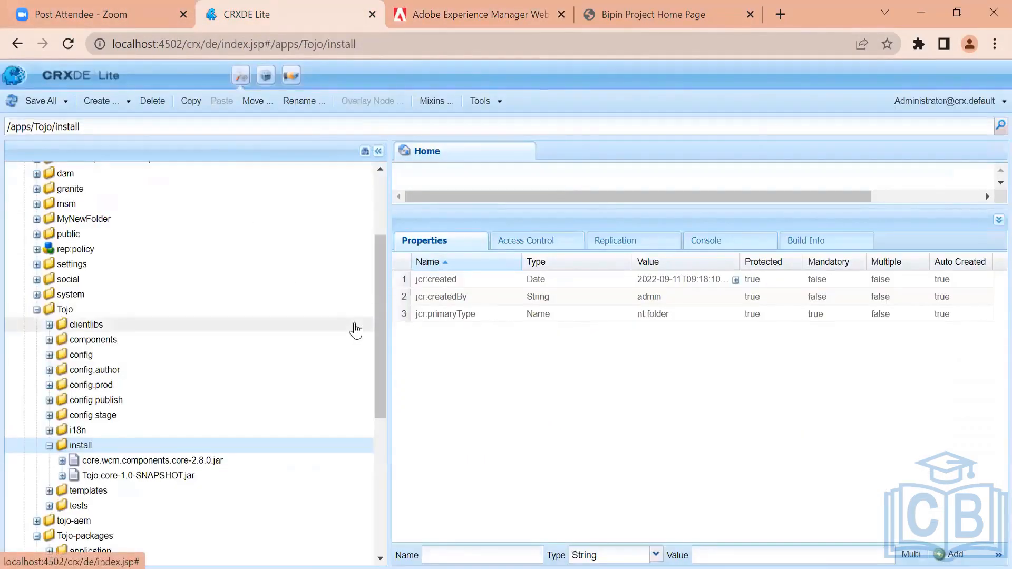
{"action": "mouse_move", "coordinate": [377, 295]}
{"action": "left_mouse_down"}
{"action": "mouse_move", "coordinate": [374, 232]}
{"action": "mouse_move", "coordinate": [371, 281]}
{"action": "left_mouse_up"}
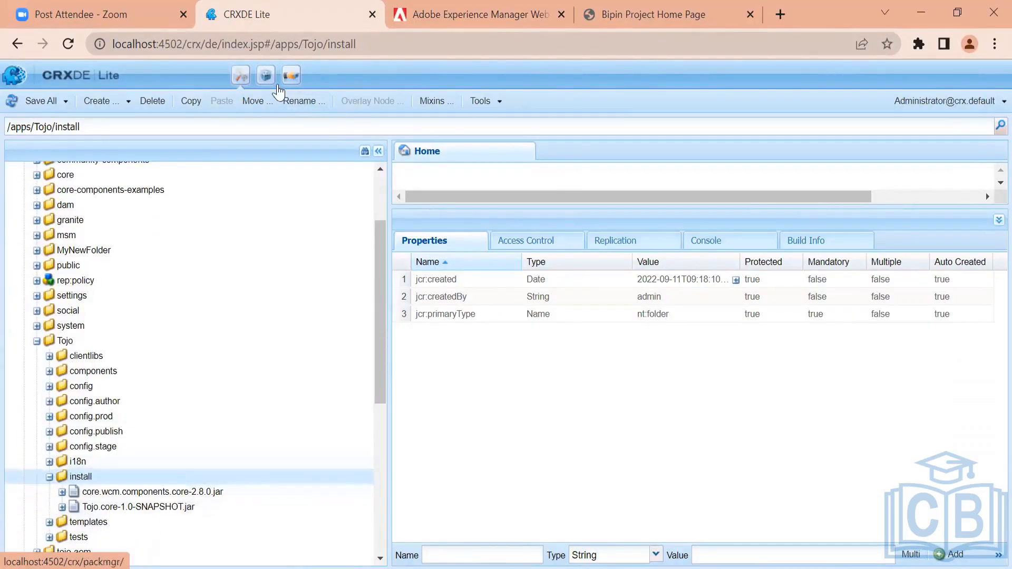
{"action": "left_click", "coordinate": [264, 74]}
{"action": "left_click", "coordinate": [361, 10]}
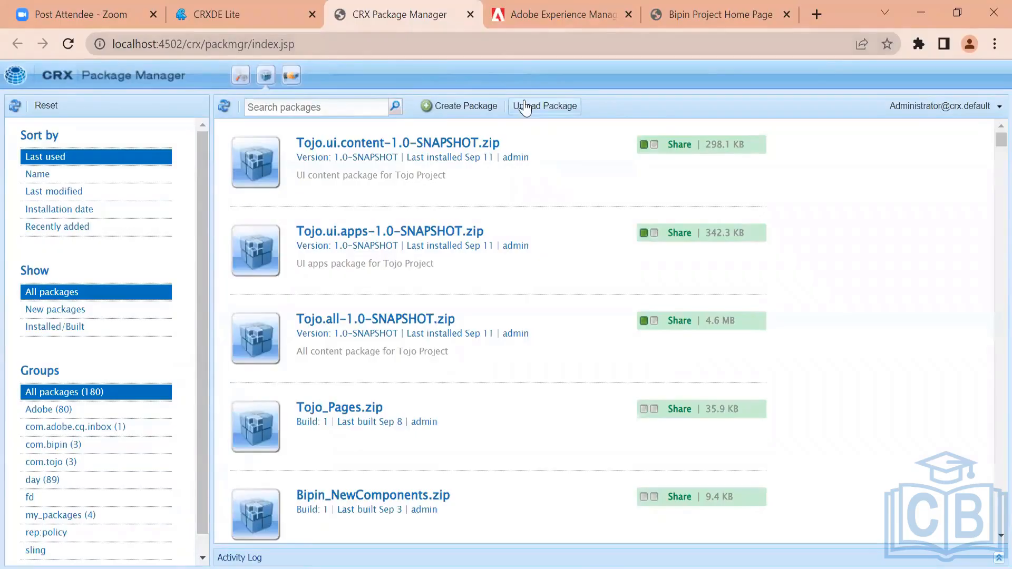
Review the Tojo Project - Core bundle entry on the Bundles page, then return to the Package Manager
{"action": "left_click", "coordinate": [566, 9]}
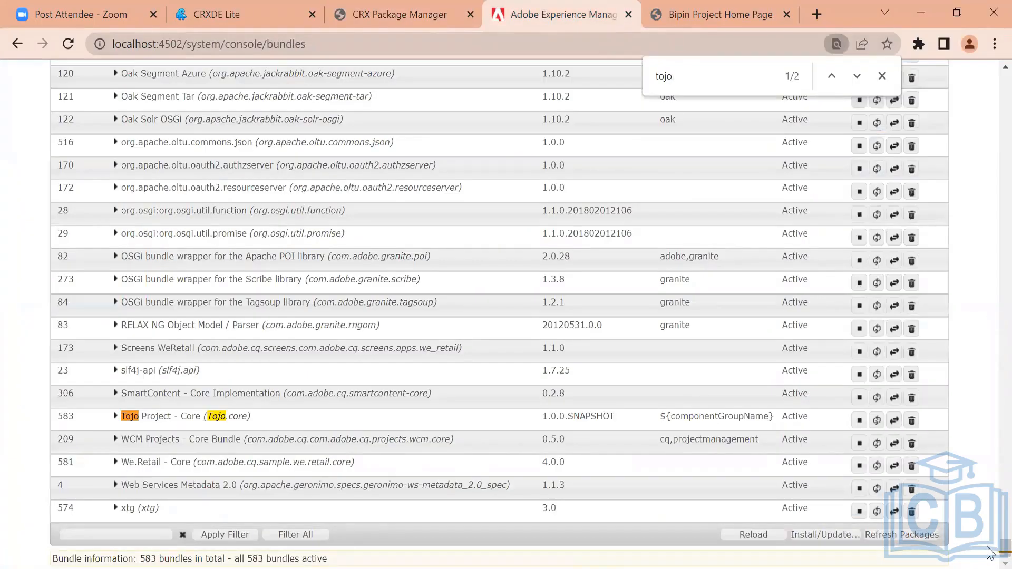
{"action": "left_click_drag", "start_coordinate": [991, 548], "coordinate": [986, 242]}
{"action": "left_click_drag", "start_coordinate": [991, 59], "coordinate": [990, 59]}
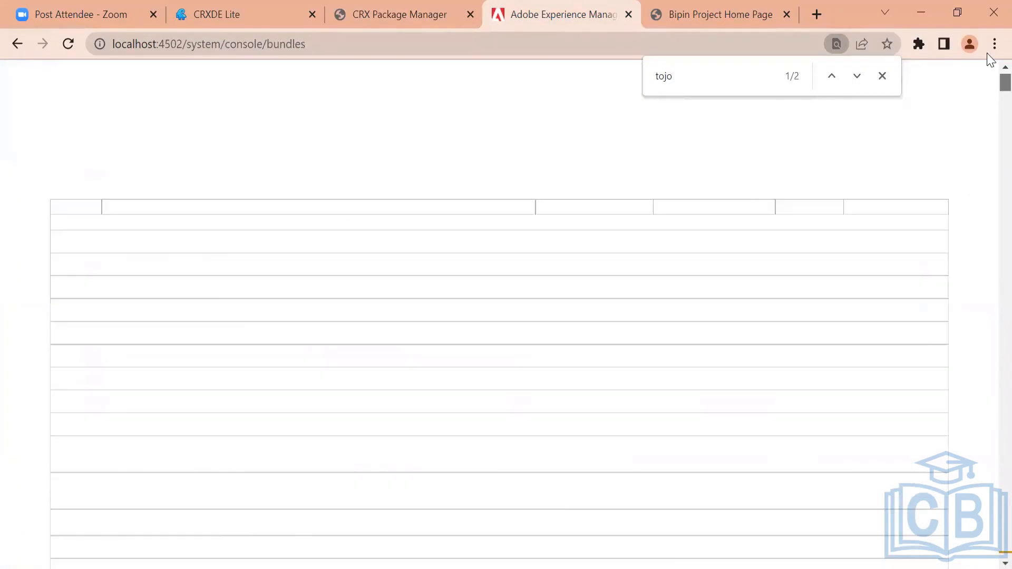
{"action": "left_click", "coordinate": [882, 75]}
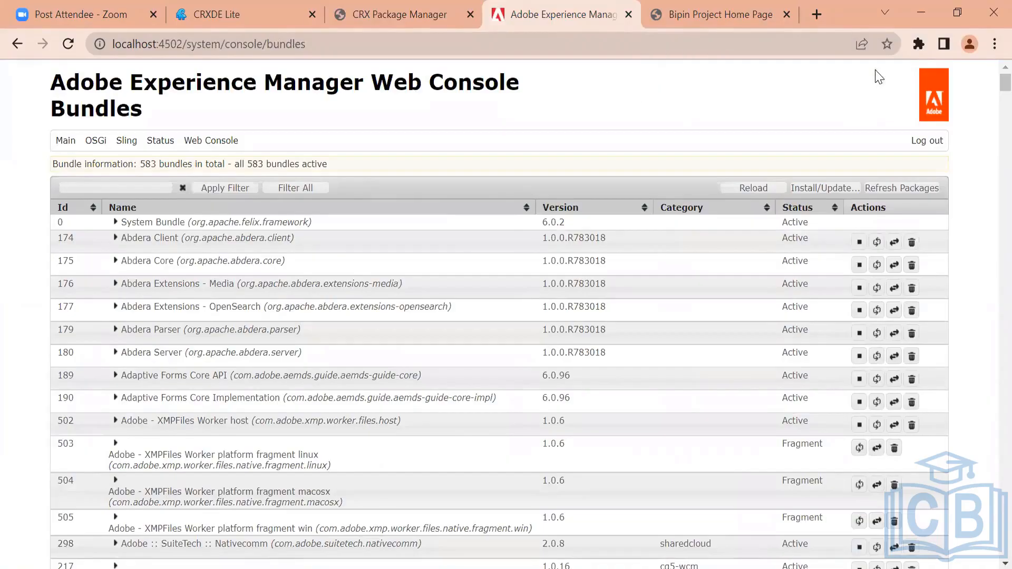
{"action": "left_click", "coordinate": [379, 1]}
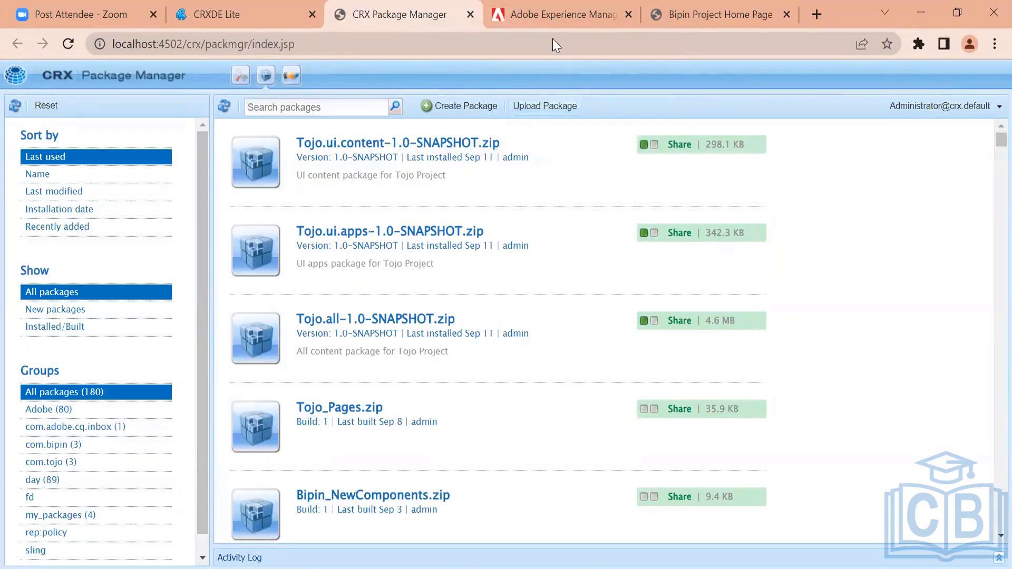
Open the Upload / Install Bundles dialog on the Bundles page and close it again
{"action": "left_click", "coordinate": [548, 16]}
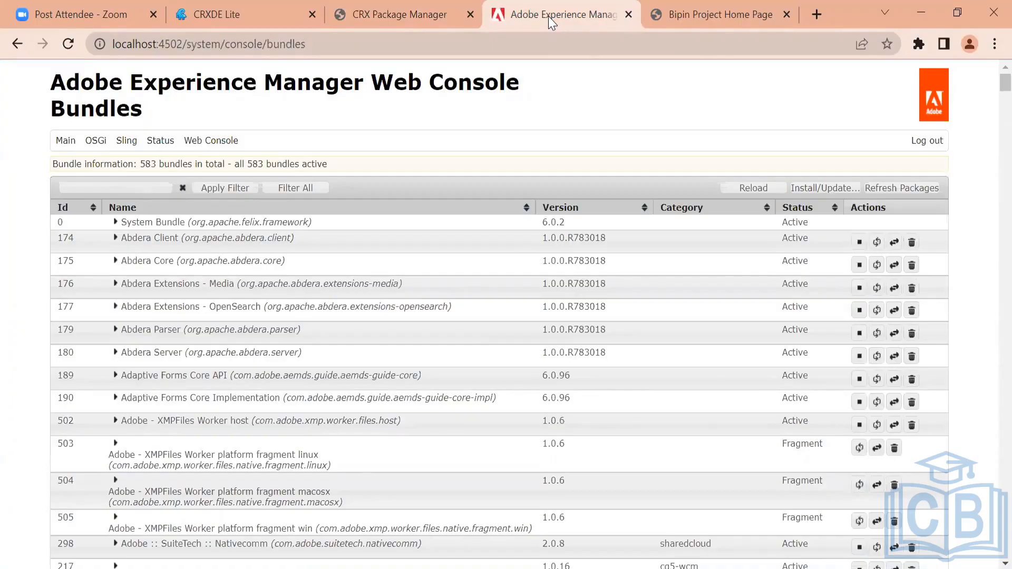
{"action": "left_click", "coordinate": [824, 189]}
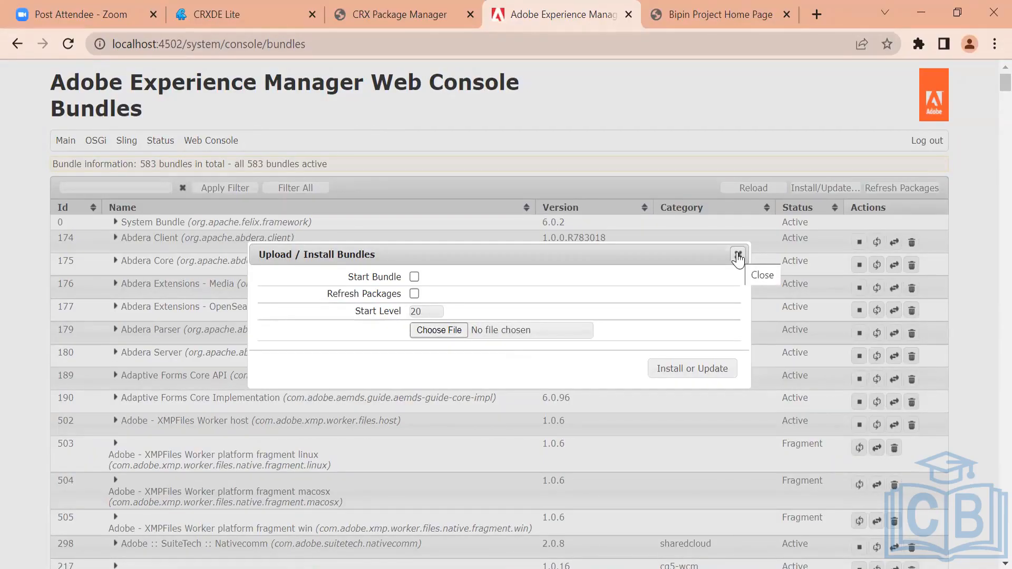
{"action": "left_click", "coordinate": [738, 255]}
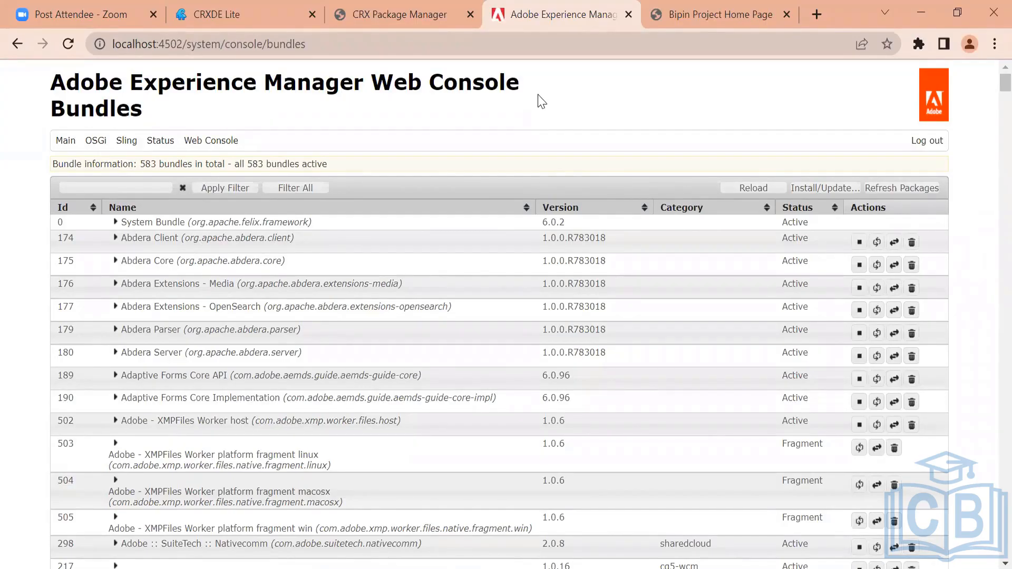
Compare the Tojo install folder in CRXDE with the Bundles console, then return to the Package Manager
{"action": "left_click", "coordinate": [190, 8]}
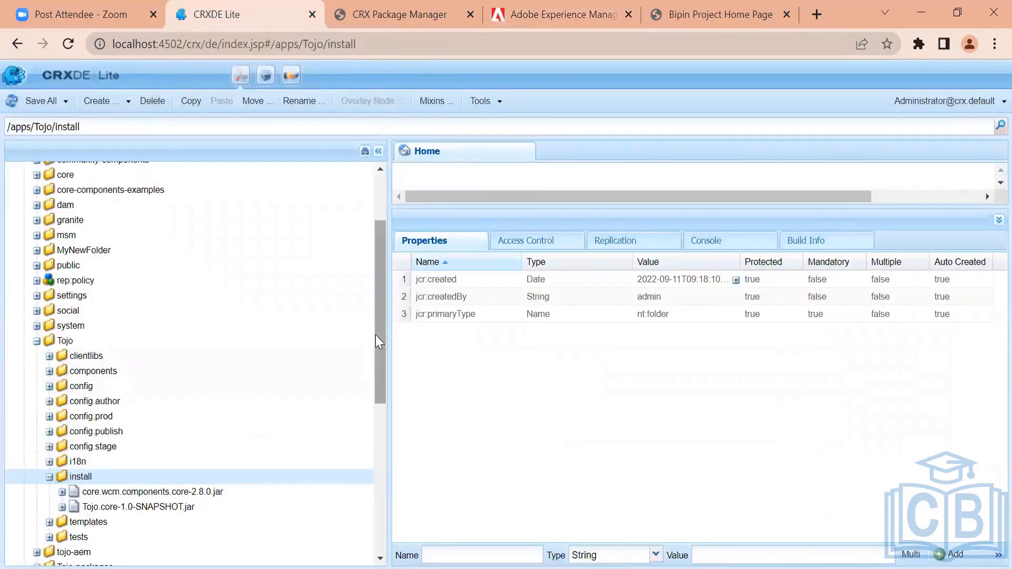
{"action": "mouse_move", "coordinate": [380, 306]}
{"action": "left_mouse_down"}
{"action": "mouse_move", "coordinate": [364, 212]}
{"action": "mouse_move", "coordinate": [372, 308]}
{"action": "left_mouse_up"}
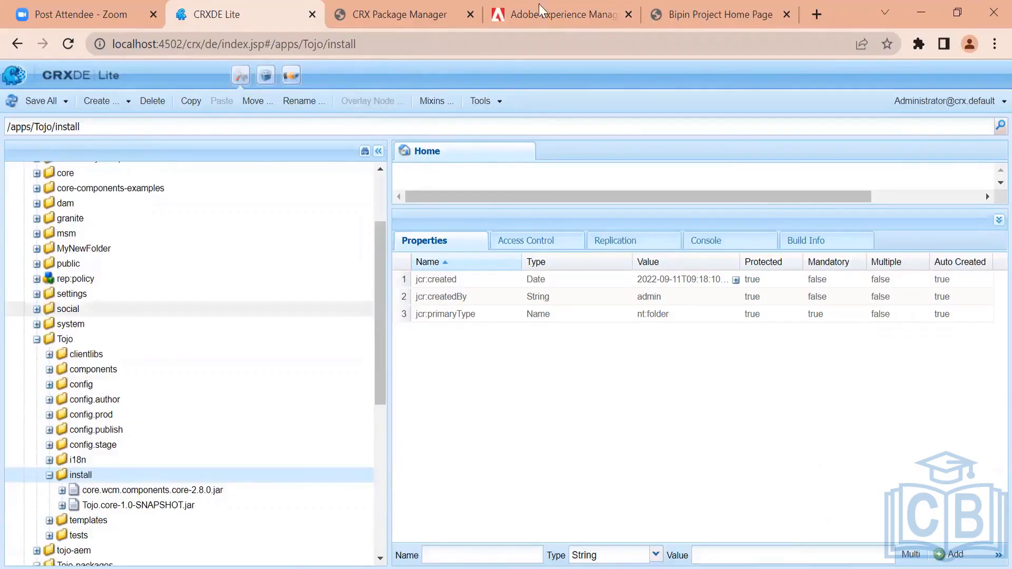
{"action": "left_click", "coordinate": [561, 12]}
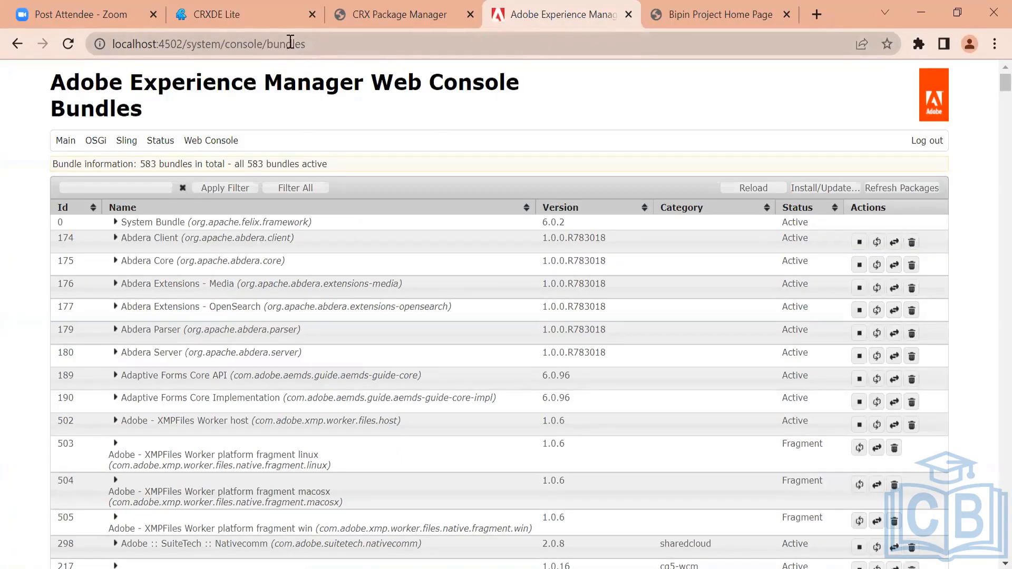
{"action": "left_click", "coordinate": [247, 13]}
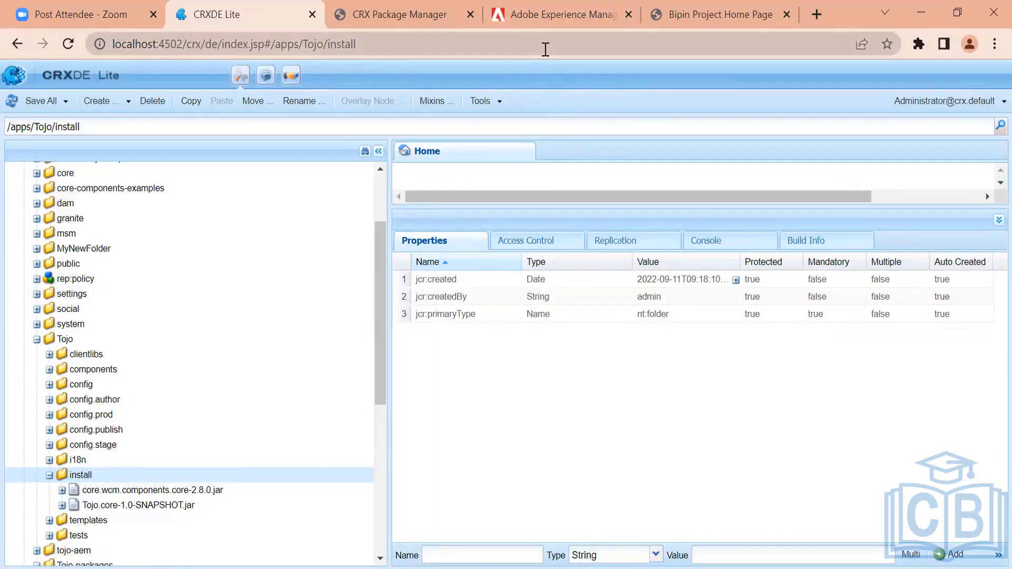
{"action": "left_click", "coordinate": [443, 6]}
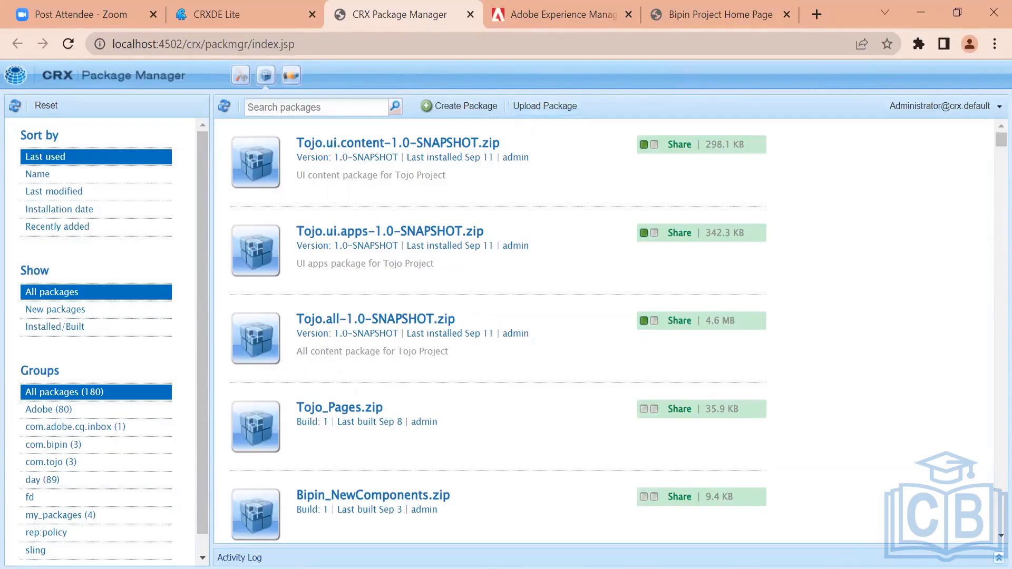
Recall the previous Maven build command in the terminal and start retyping its profile option as -Pauo
{"action": "mouse_move", "coordinate": [538, 560]}
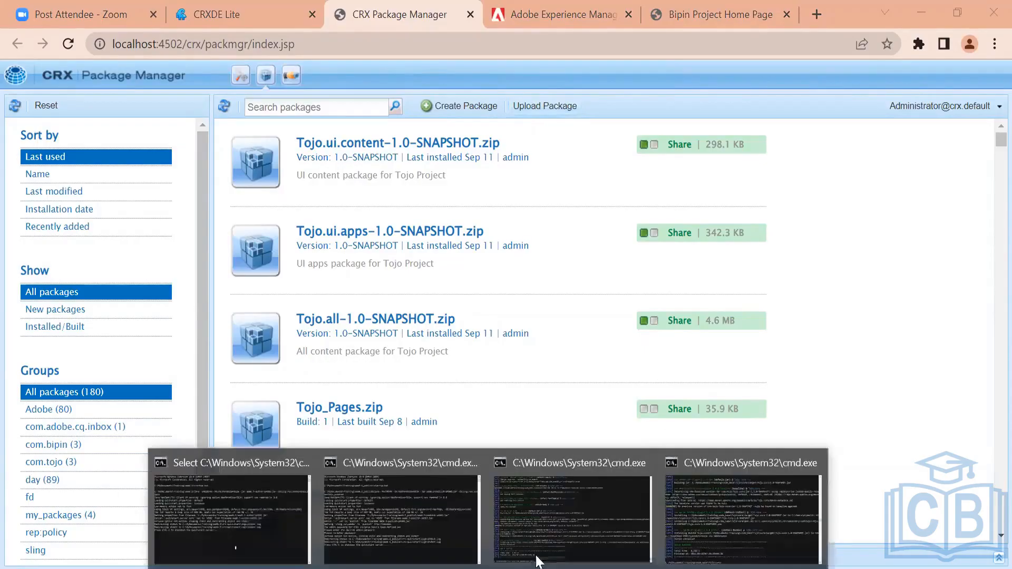
{"action": "left_click", "coordinate": [692, 535]}
{"action": "key", "text": "Up"}
{"action": "key", "text": "BackSpace"}
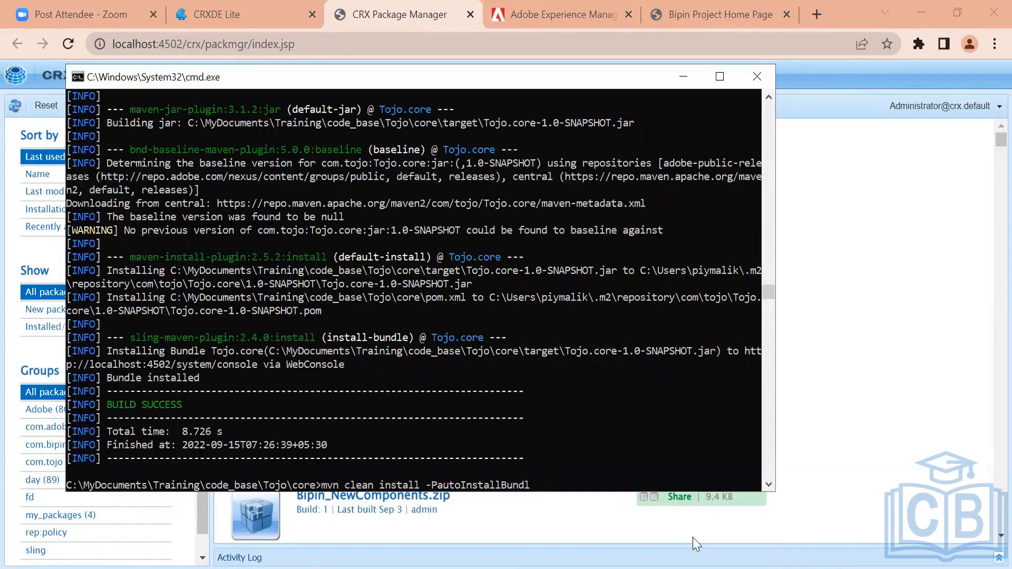
{"action": "key", "text": "BackSpace"}
{"action": "key", "text": "BackSpace"}
{"action": "key", "text": "BackSpace"}
{"action": "key", "text": "BackSpace"}
{"action": "key", "text": "BackSpace"}
{"action": "key", "text": "BackSpace"}
{"action": "key", "text": "BackSpace"}
{"action": "key", "text": "BackSpace"}
{"action": "key", "text": "BackSpace"}
{"action": "key", "text": "BackSpace"}
{"action": "key", "text": "BackSpace"}
{"action": "key", "text": "BackSpace"}
{"action": "key", "text": "BackSpace"}
{"action": "key", "text": "BackSpace"}
{"action": "key", "text": "BackSpace"}
{"action": "key", "text": "BackSpace"}
{"action": "key", "text": "BackSpace"}
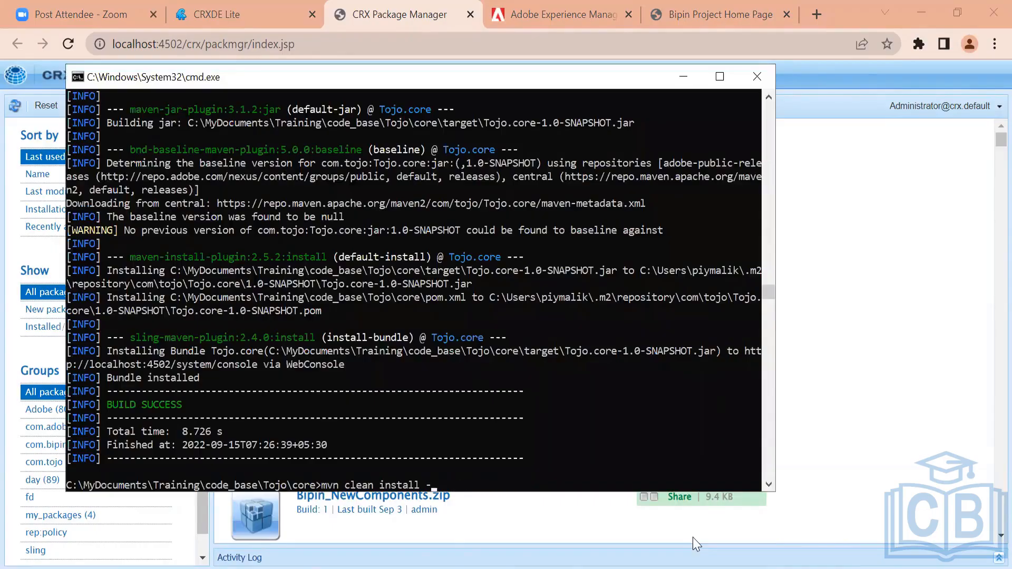
{"action": "key", "text": "BackSpace"}
{"action": "key", "text": "BackSpace"}
{"action": "type", "text": "-Pauo"}
{"action": "left_click", "coordinate": [708, 53]}
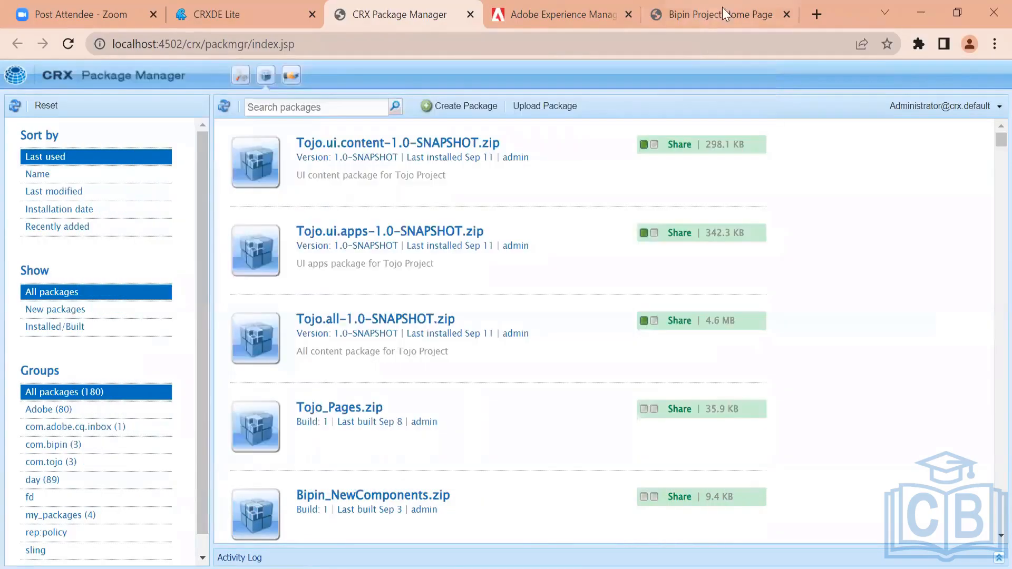
Open the Upload Package dialog, glance at the terminal, and close the dialog
{"action": "left_click", "coordinate": [521, 108]}
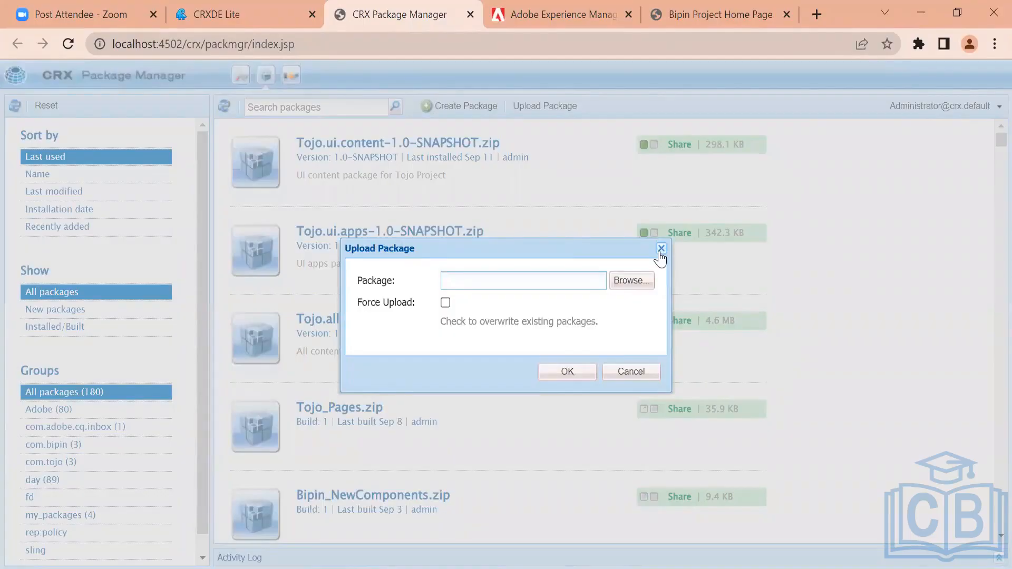
{"action": "key", "text": "alt+Tab"}
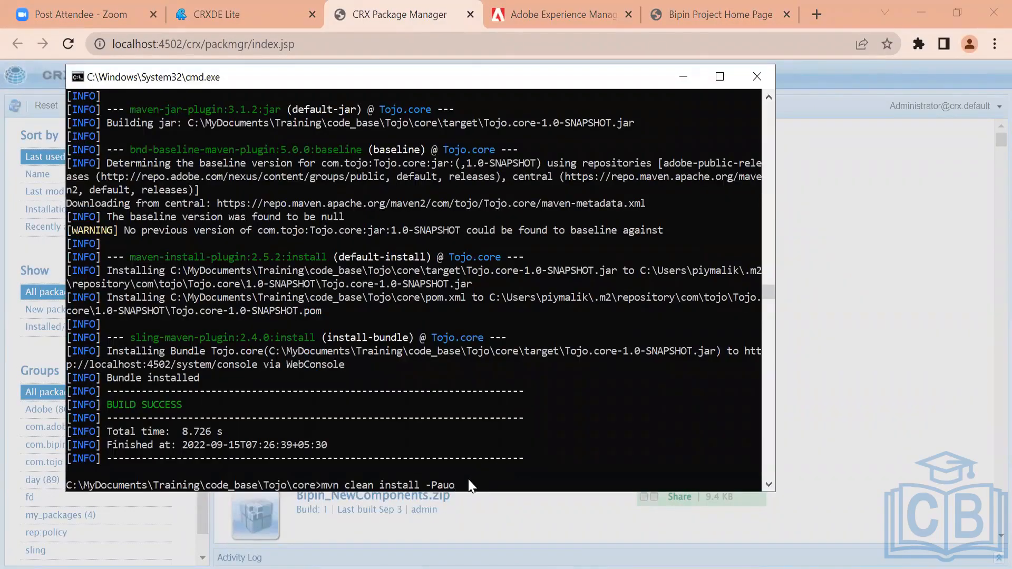
{"action": "key", "text": "alt+Tab"}
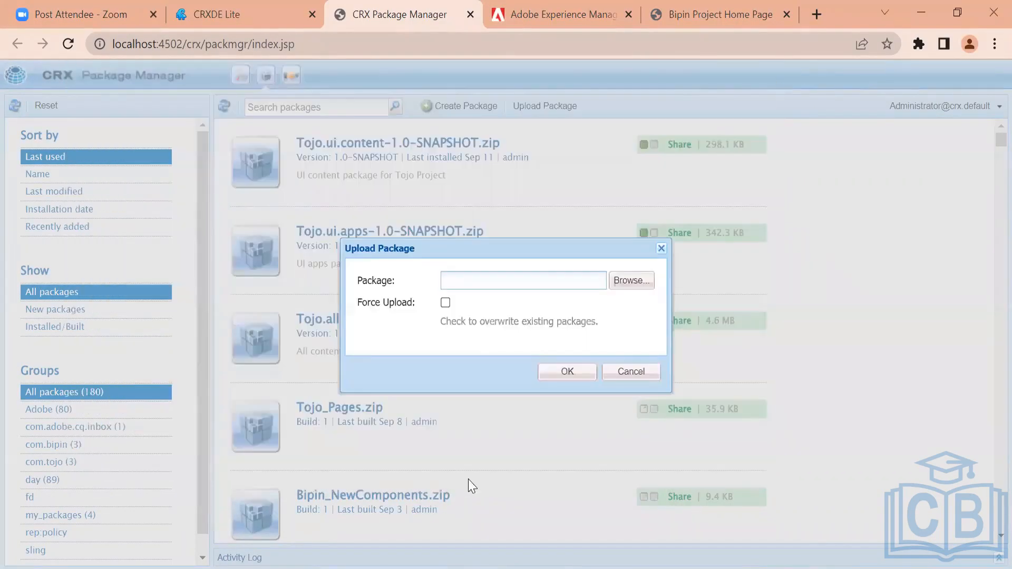
{"action": "left_click", "coordinate": [661, 249]}
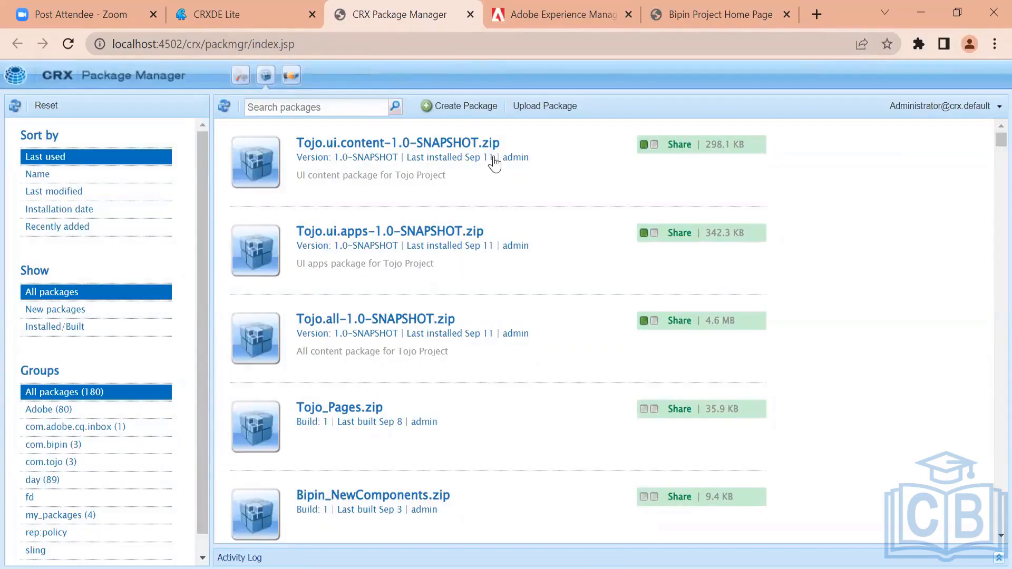
Extend the terminal command's profile option to -PautoInsta and cancel the Upload Package dialog
{"action": "left_click", "coordinate": [544, 105]}
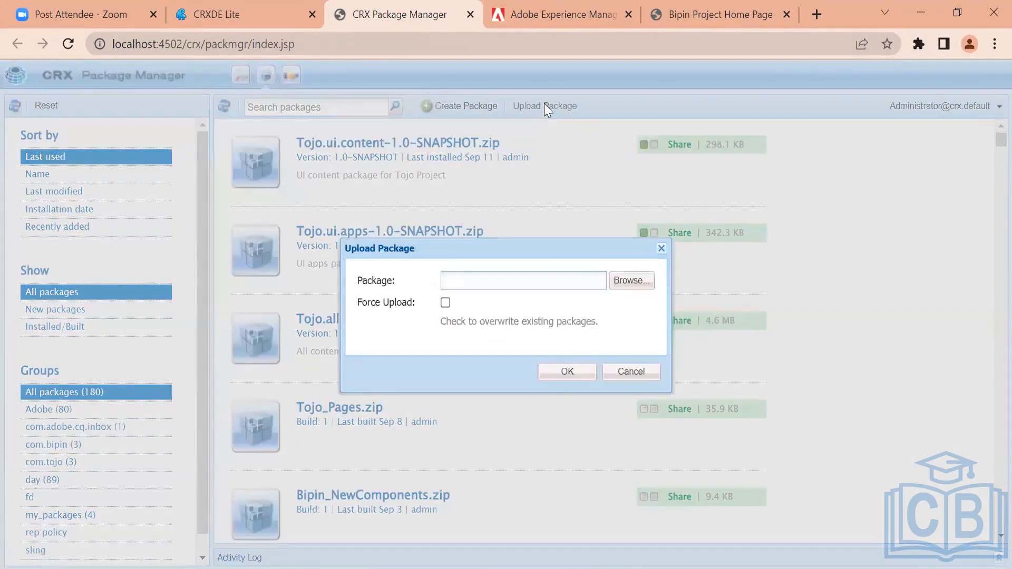
{"action": "key", "text": "alt+Tab"}
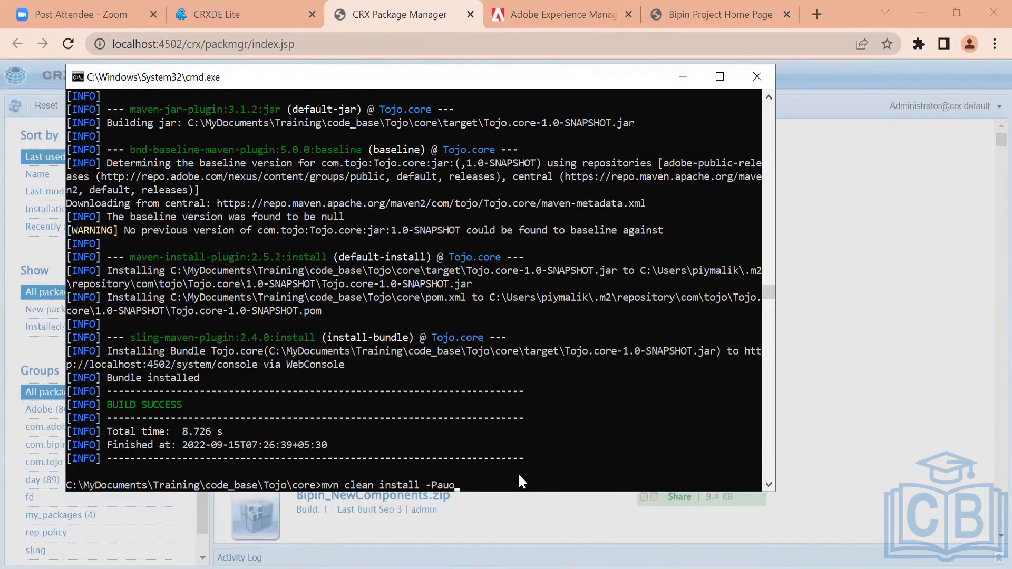
{"action": "key", "text": "BackSpace"}
{"action": "type", "text": "toInsta"}
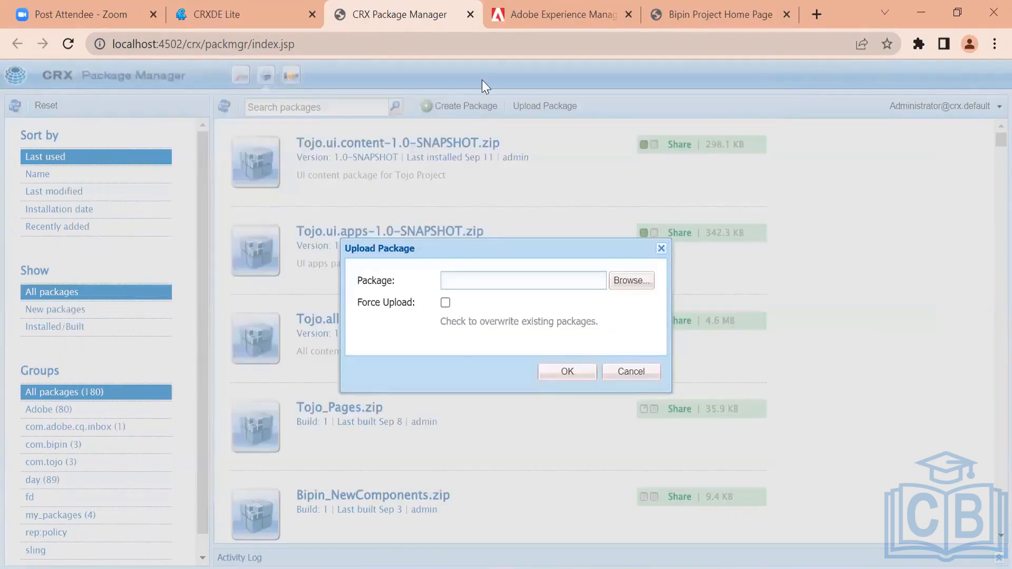
{"action": "left_click", "coordinate": [631, 376]}
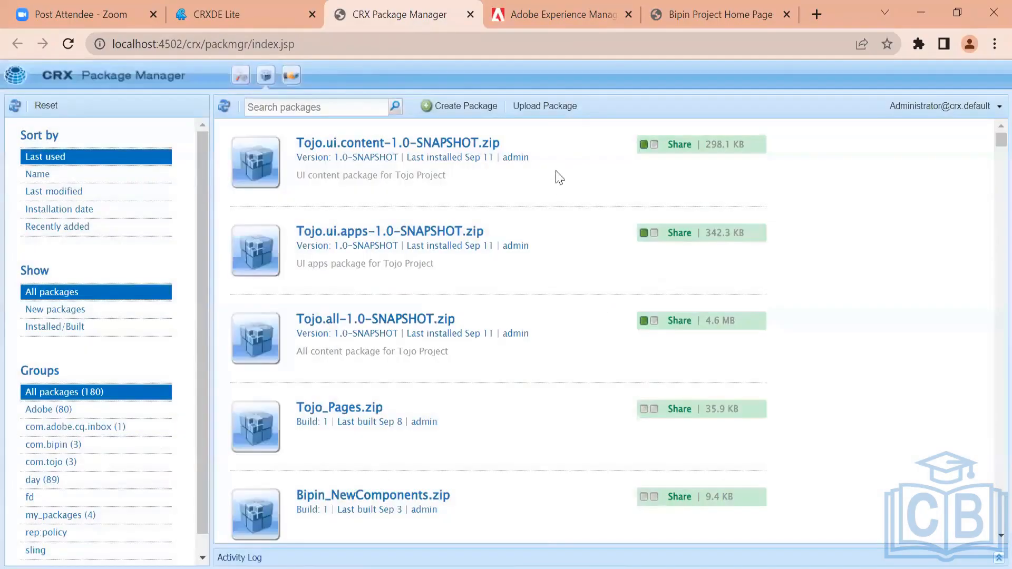
{"action": "left_click", "coordinate": [544, 108]}
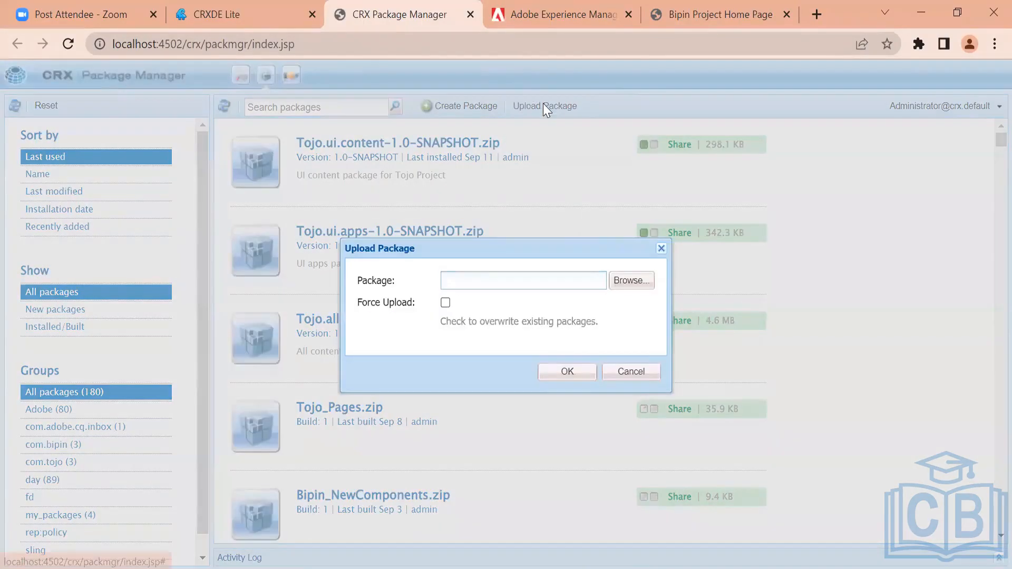
{"action": "left_click", "coordinate": [636, 280]}
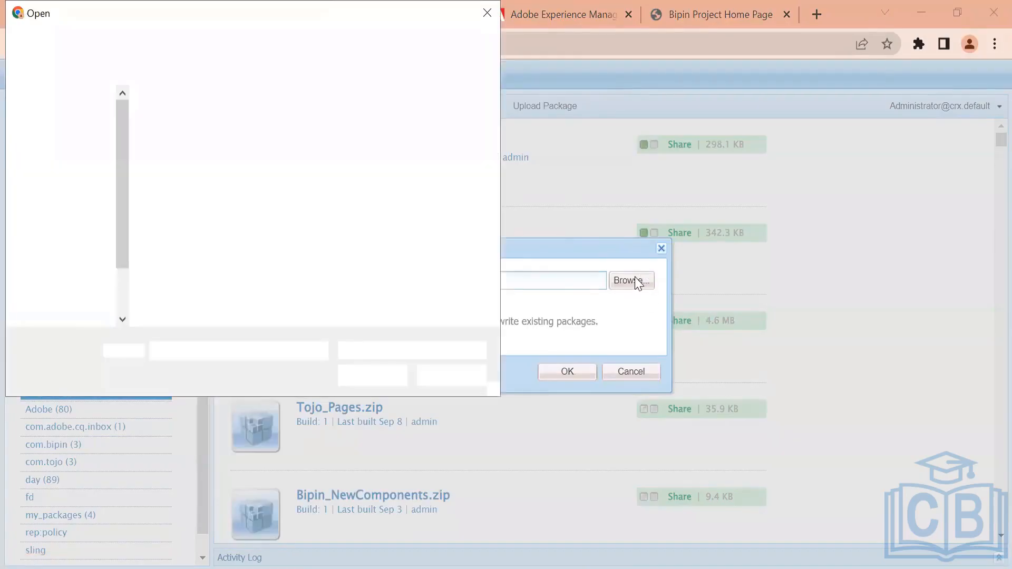
{"action": "left_click", "coordinate": [447, 378]}
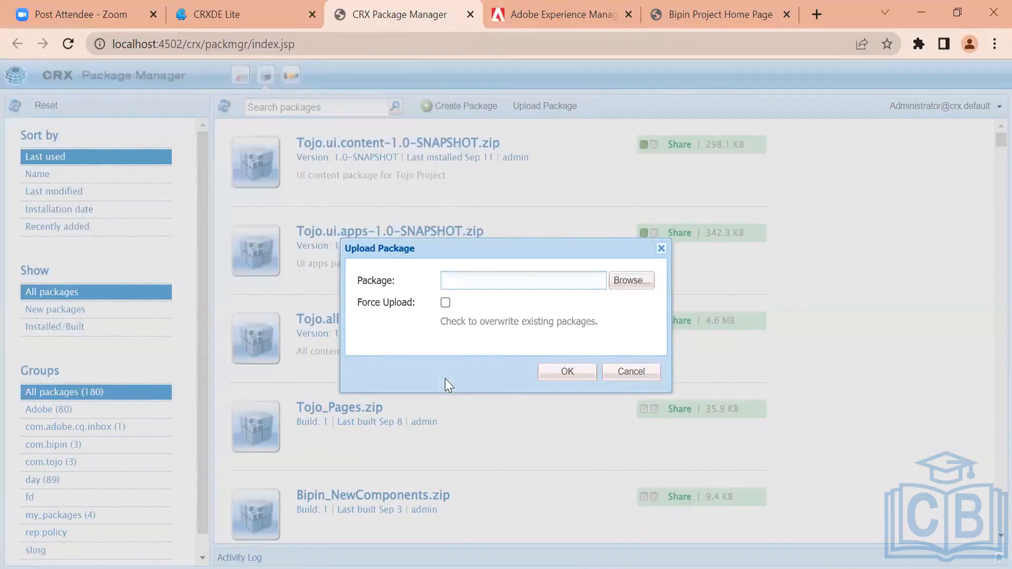
{"action": "left_click", "coordinate": [630, 371]}
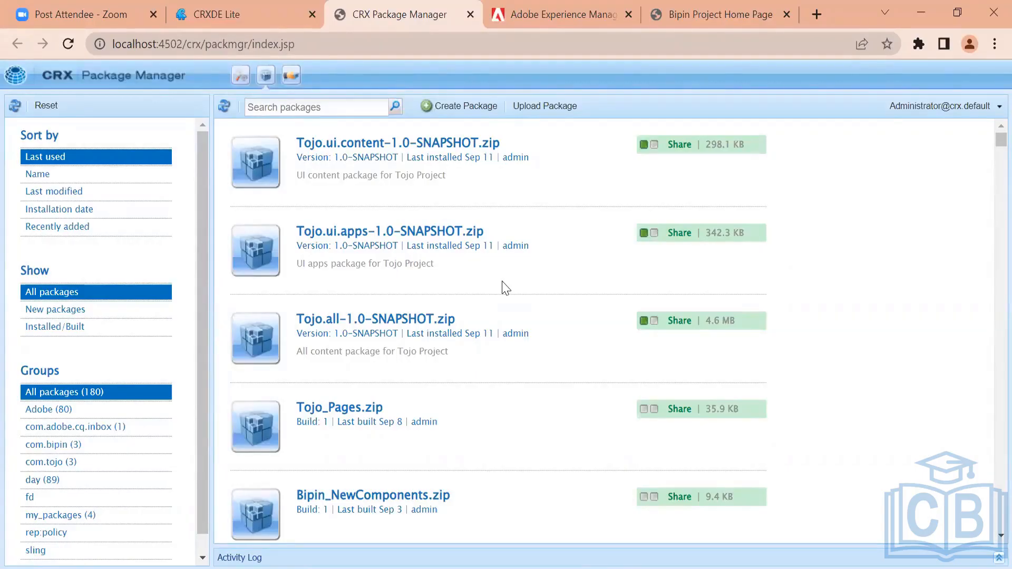
Browse in File Explorer to the target folder of the Tojo all module
{"action": "left_click", "coordinate": [369, 568]}
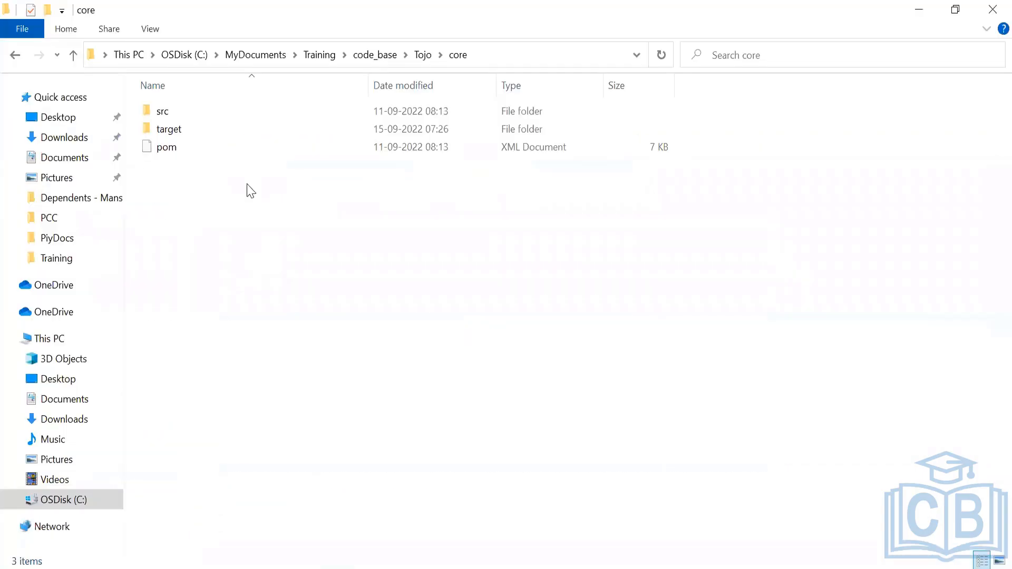
{"action": "left_click", "coordinate": [424, 61]}
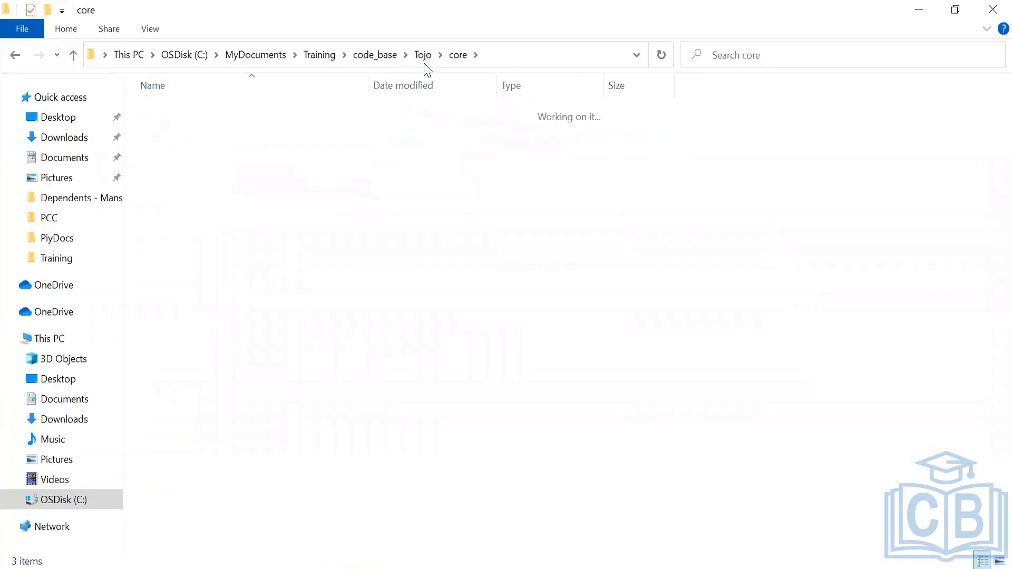
{"action": "double_click", "coordinate": [156, 111]}
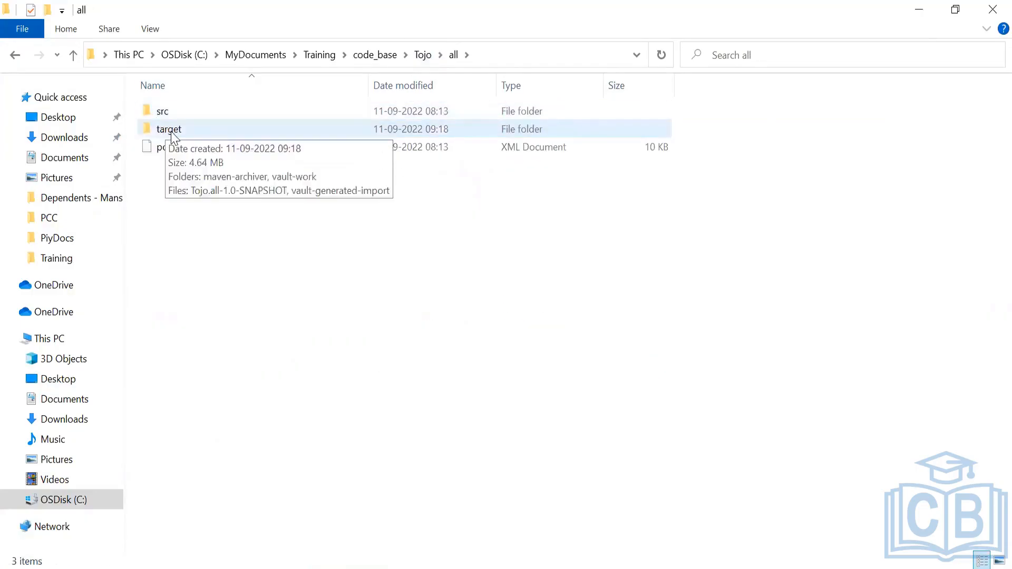
{"action": "double_click", "coordinate": [172, 131]}
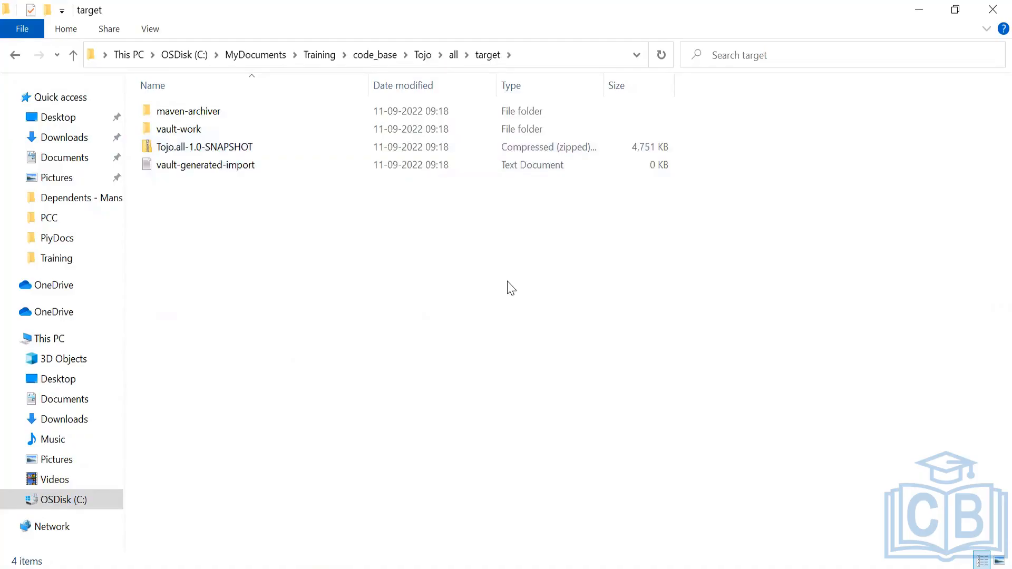
{"action": "key", "text": "alt+Tab"}
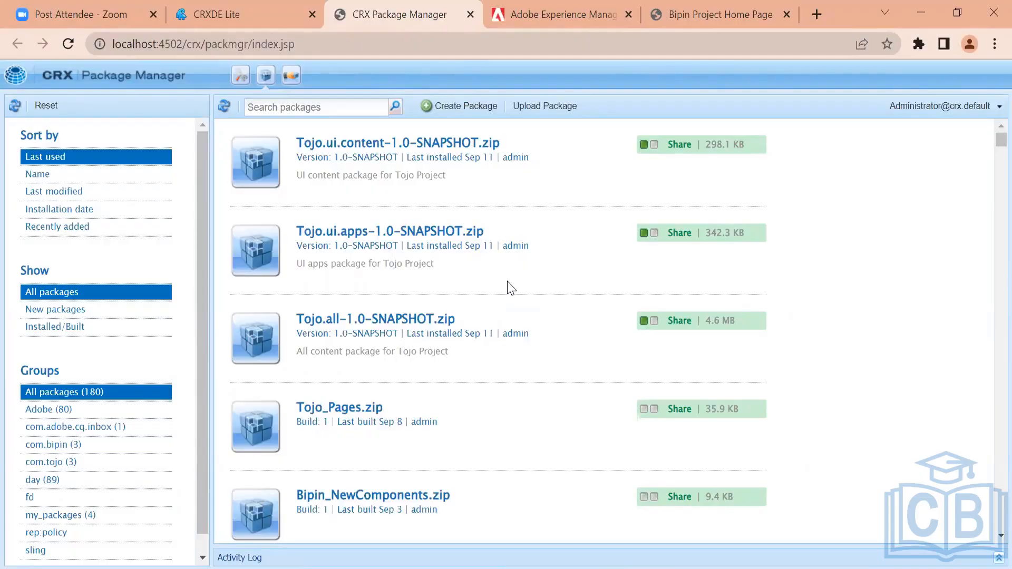
{"action": "key", "text": "alt+Tab"}
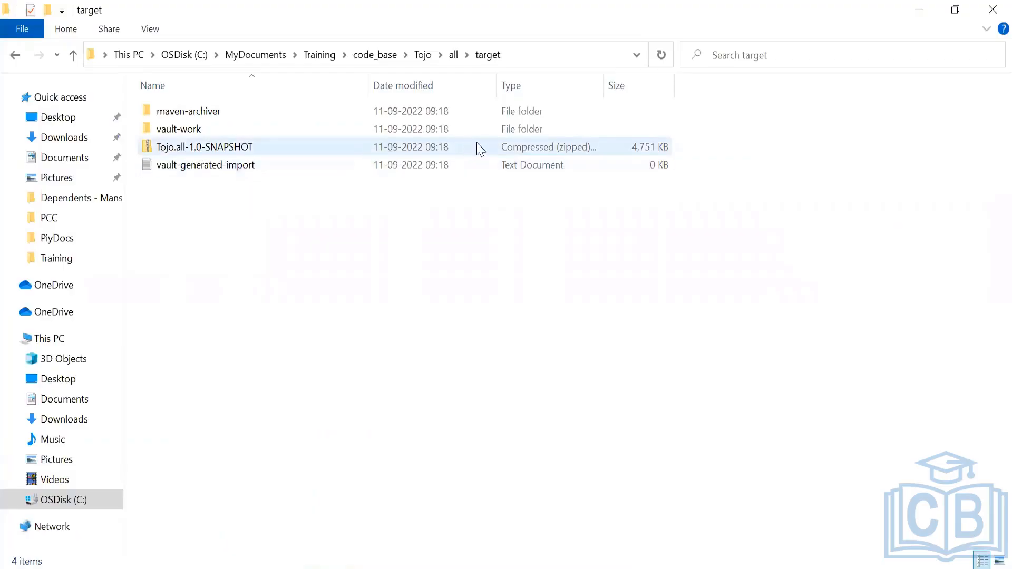
Inspect the properties of the Tojo.all-1.0-SNAPSHOT zip file, then return to the Package Manager
{"action": "left_click", "coordinate": [260, 147]}
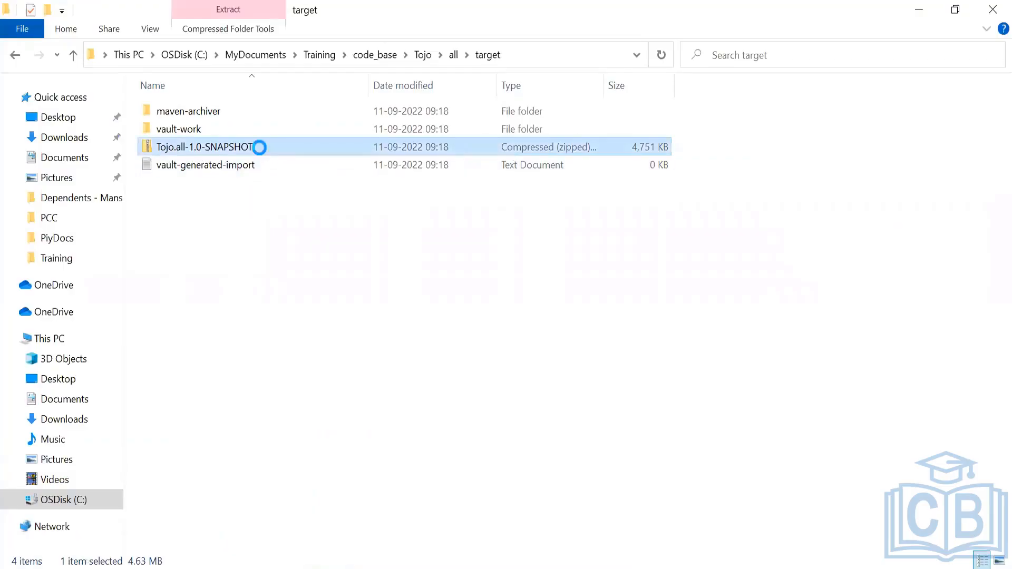
{"action": "right_click", "coordinate": [260, 147]}
{"action": "left_click", "coordinate": [291, 522]}
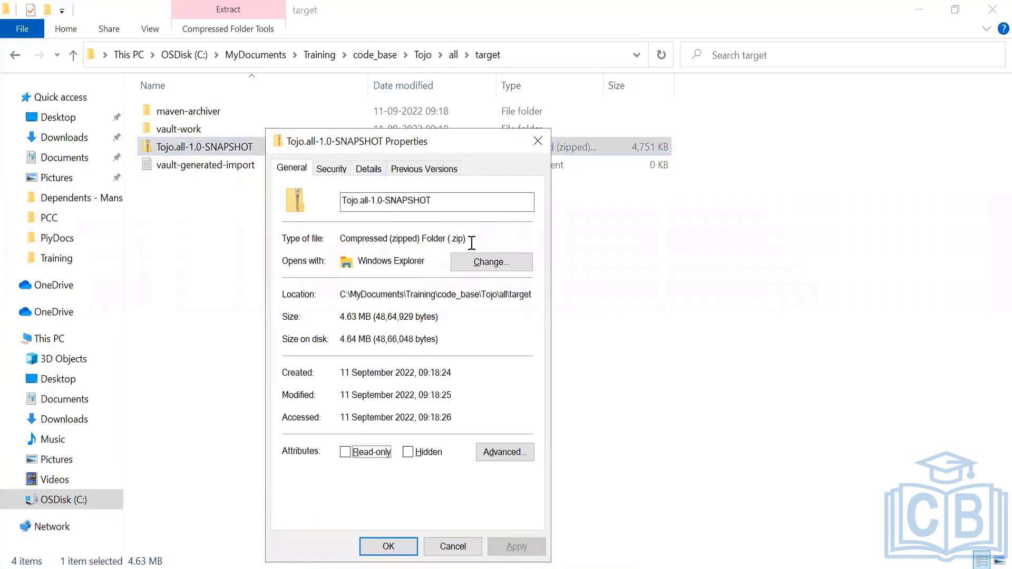
{"action": "left_click_drag", "start_coordinate": [471, 242], "coordinate": [423, 242]}
{"action": "left_click", "coordinate": [457, 548]}
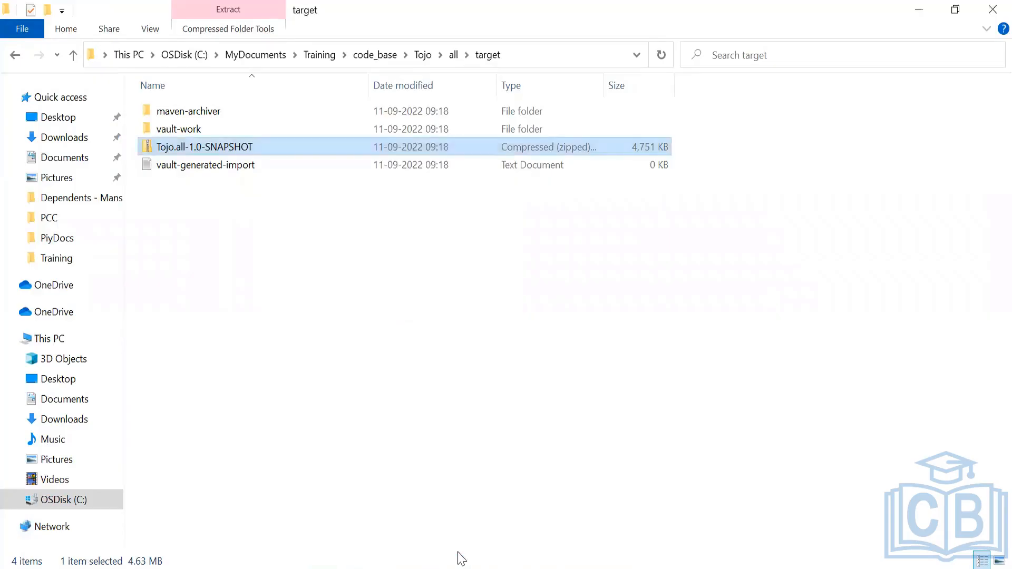
{"action": "key", "text": "alt+Tab"}
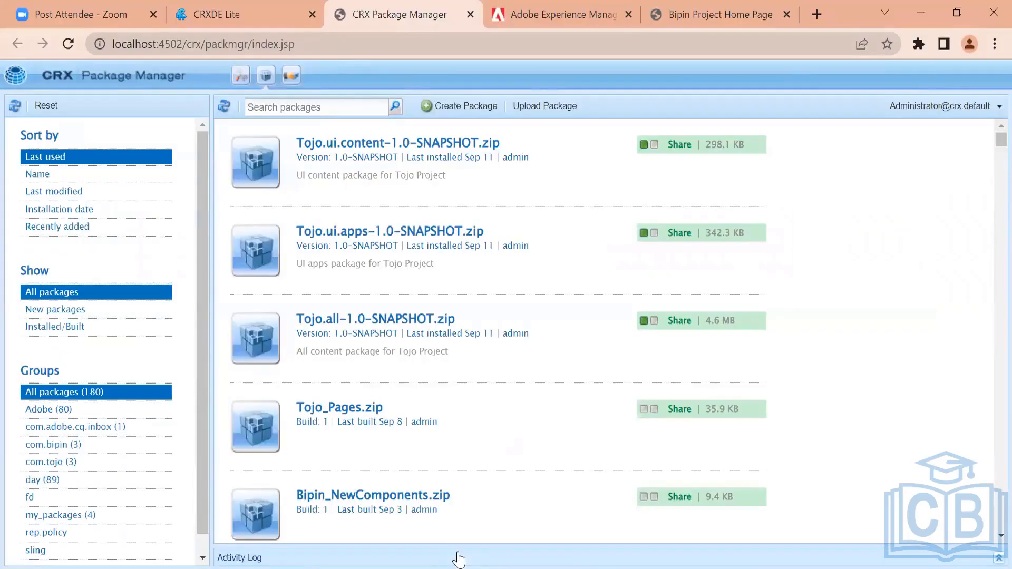